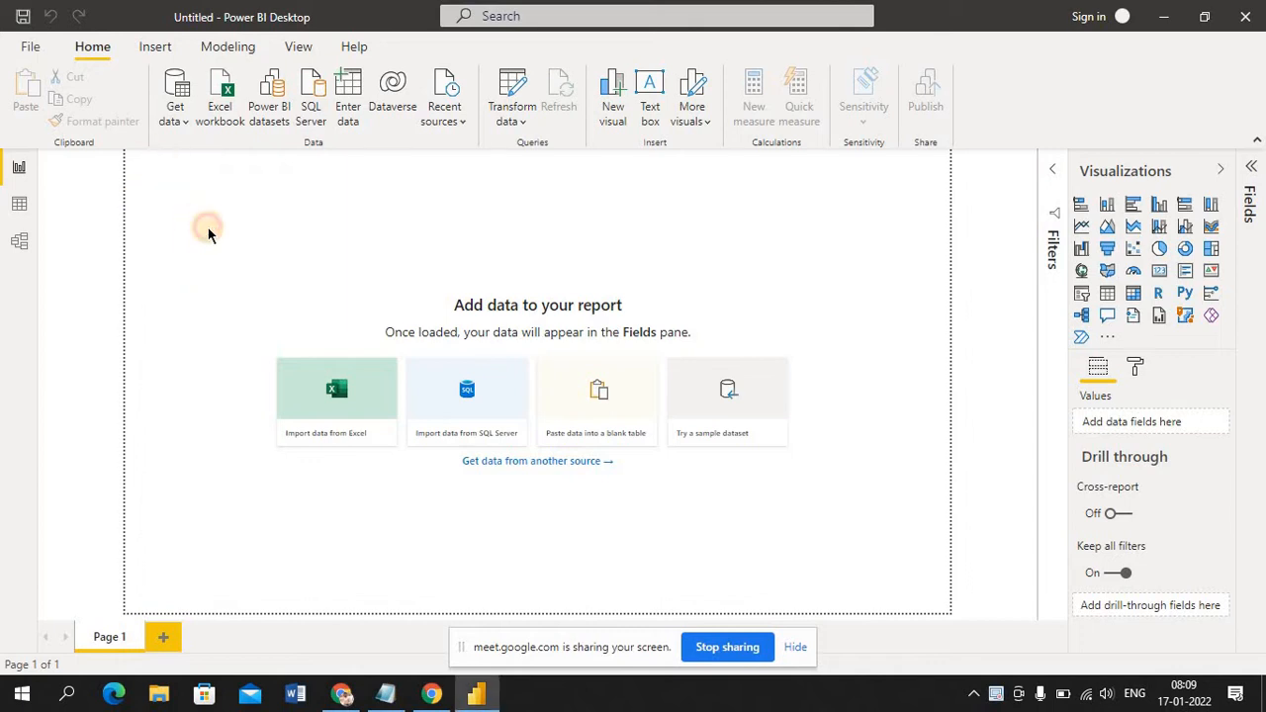
left_click(31, 52)
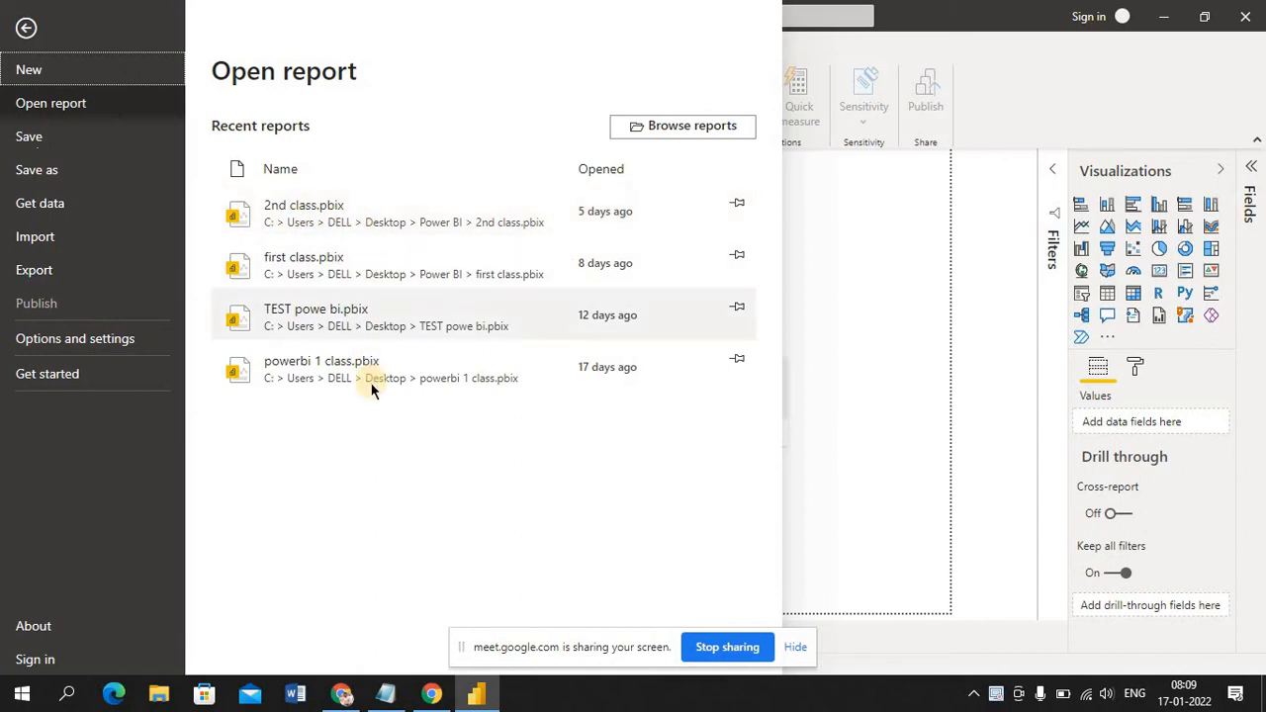
left_click(824, 488)
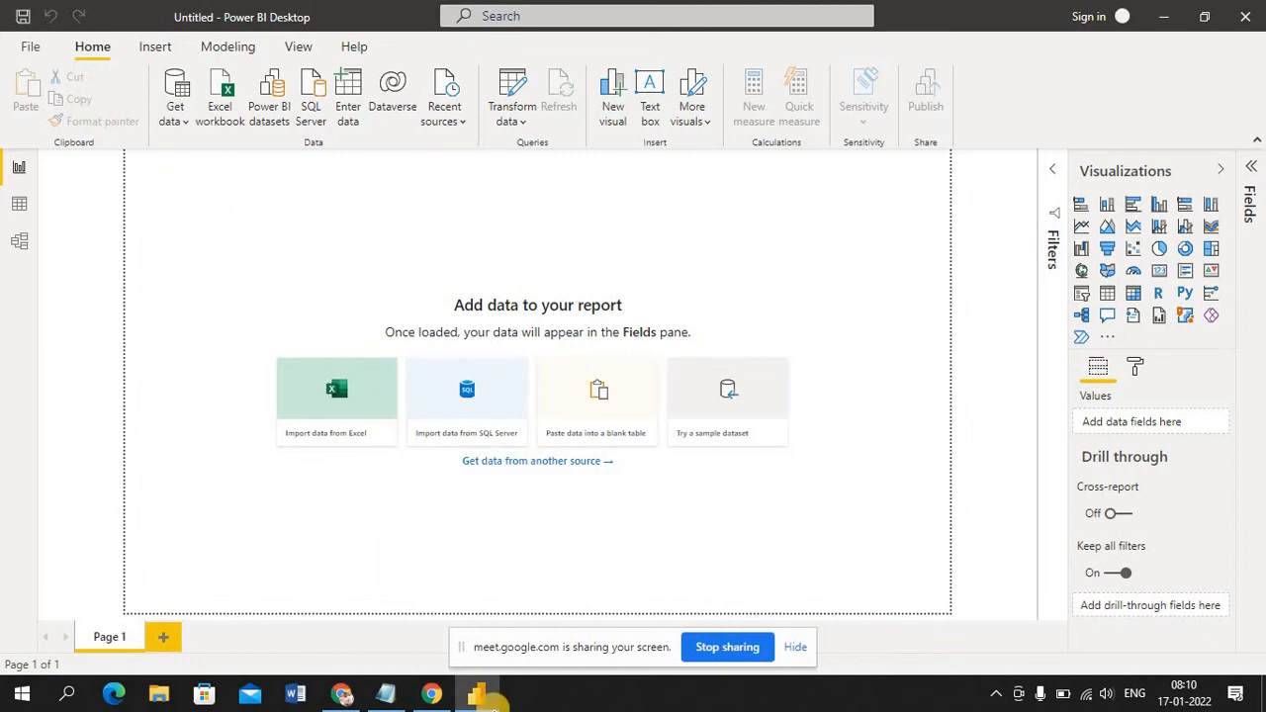
Switch to the Google Meet call, admit the waiting participant, and return to Power BI Desktop
left_click(336, 696)
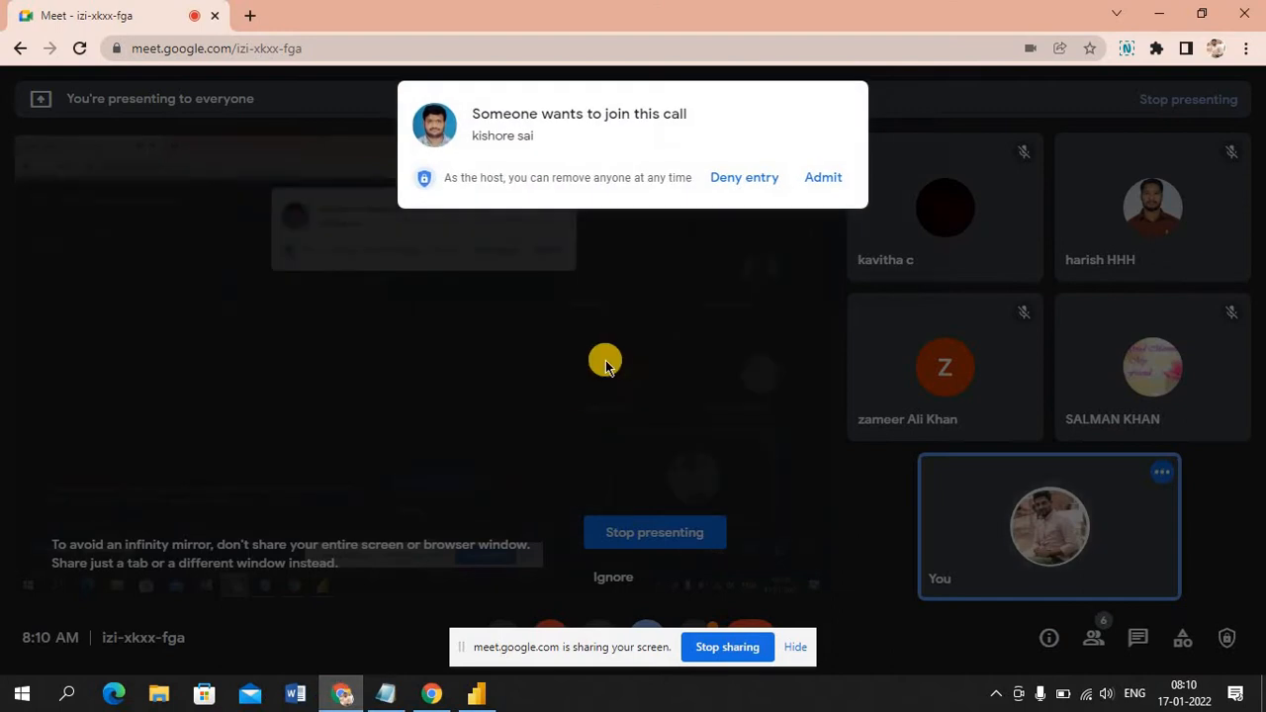
left_click(827, 182)
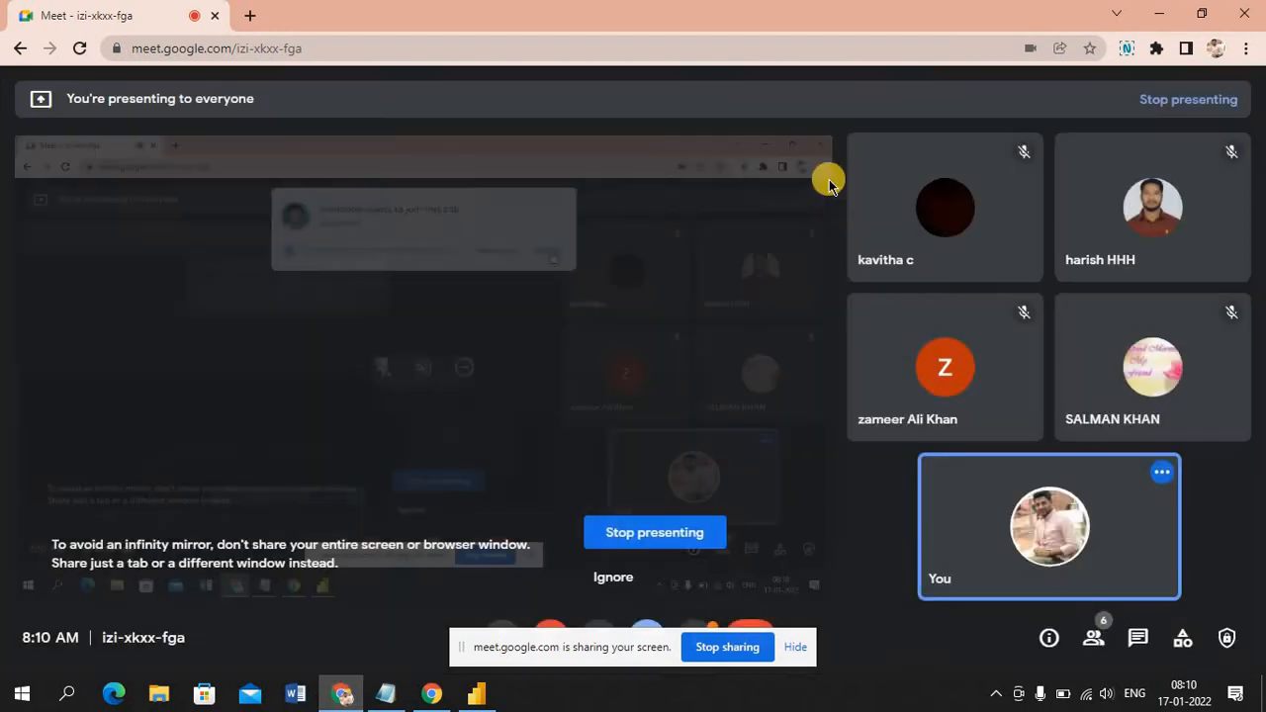
left_click(494, 696)
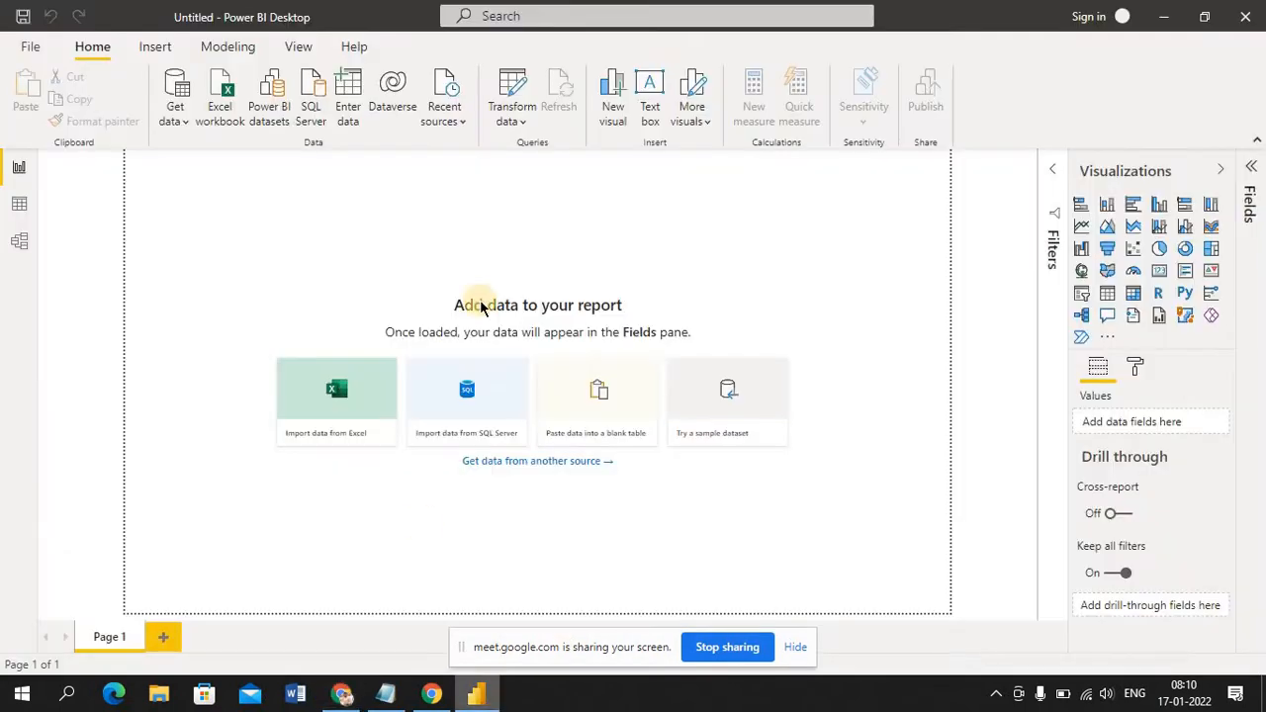
Open the recent report 2nd class.pbix and look over its table model before returning to the report canvas
left_click(31, 49)
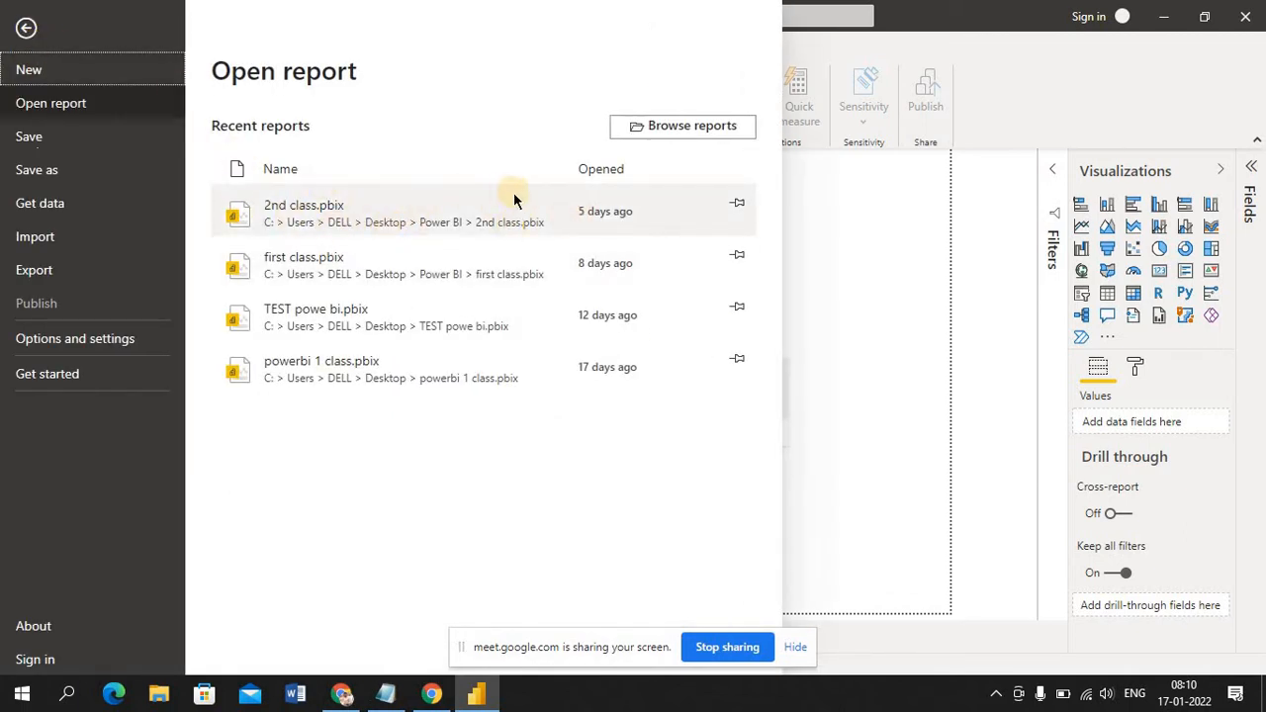
left_click(373, 222)
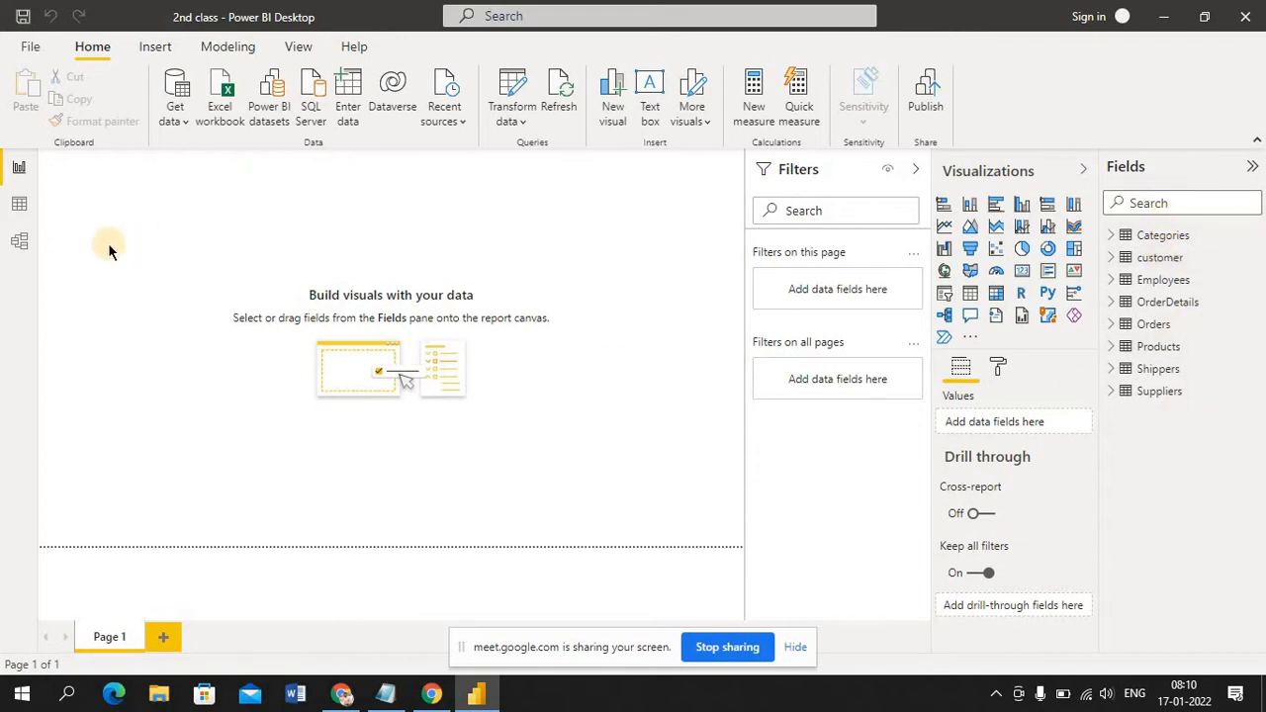
left_click(20, 244)
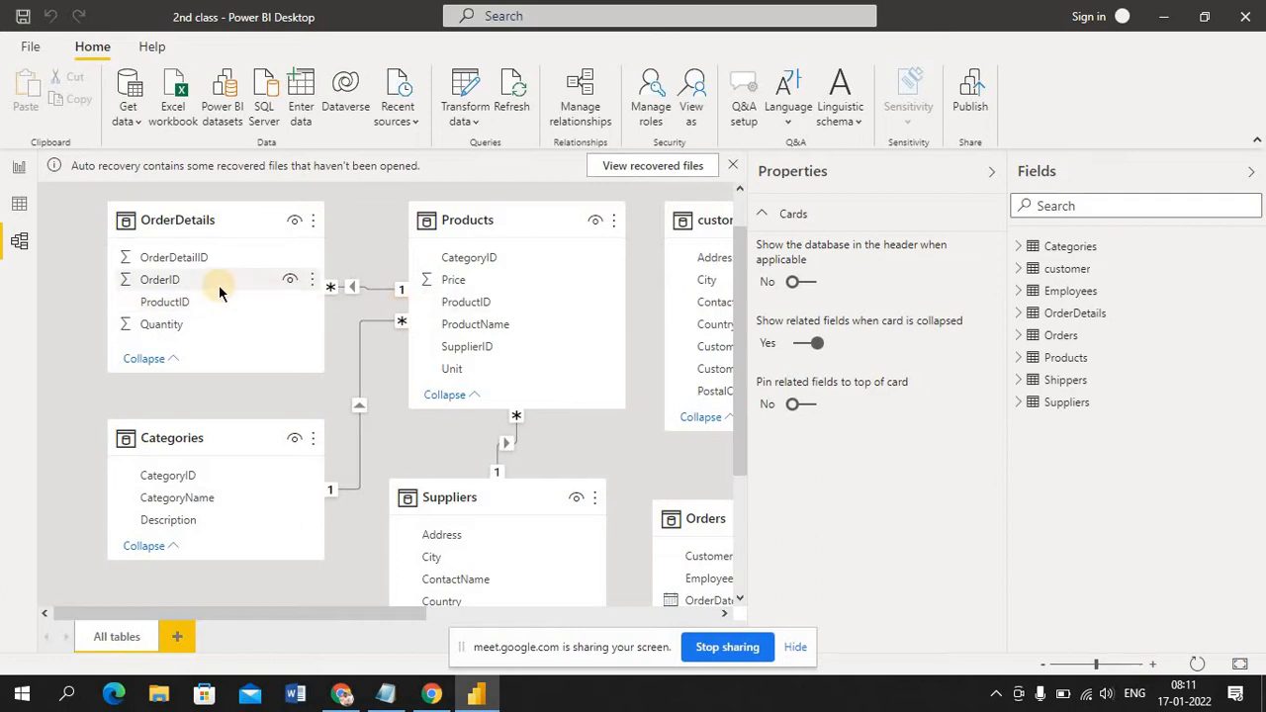
left_click(19, 172)
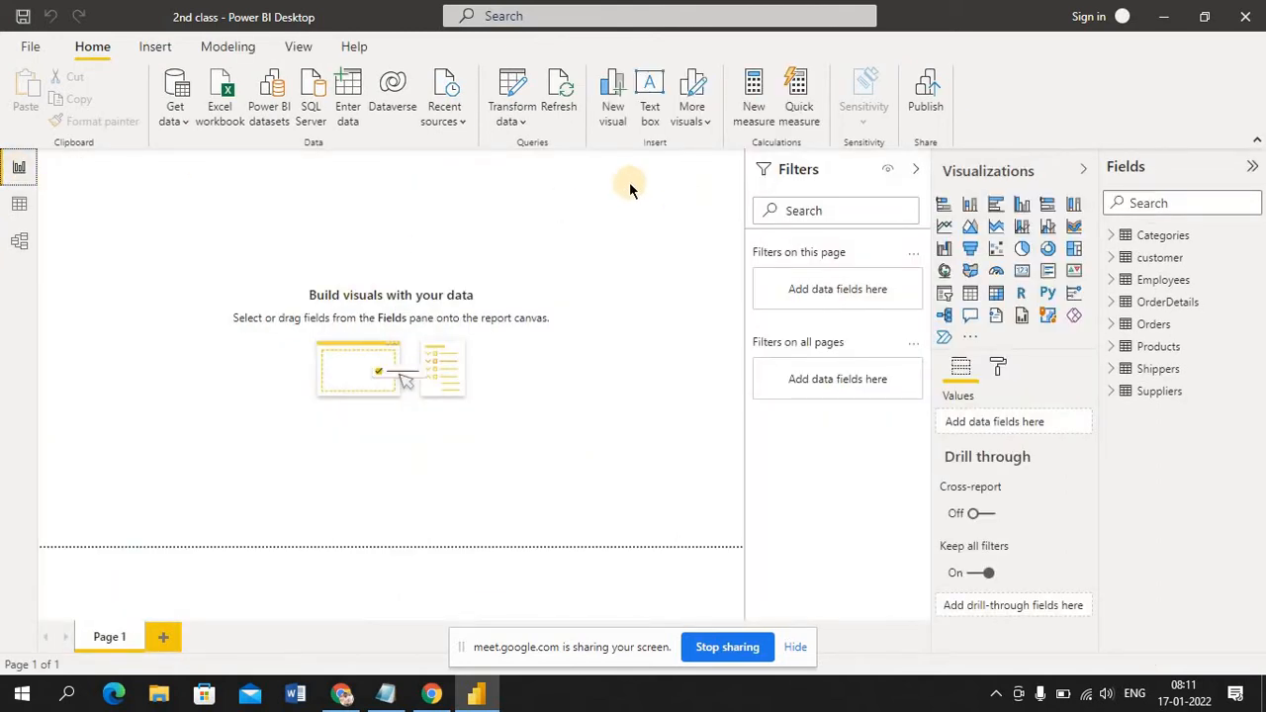
Examine the customer query and the available transformation commands in a maximized Power Query Editor, and close the editor
left_click(517, 116)
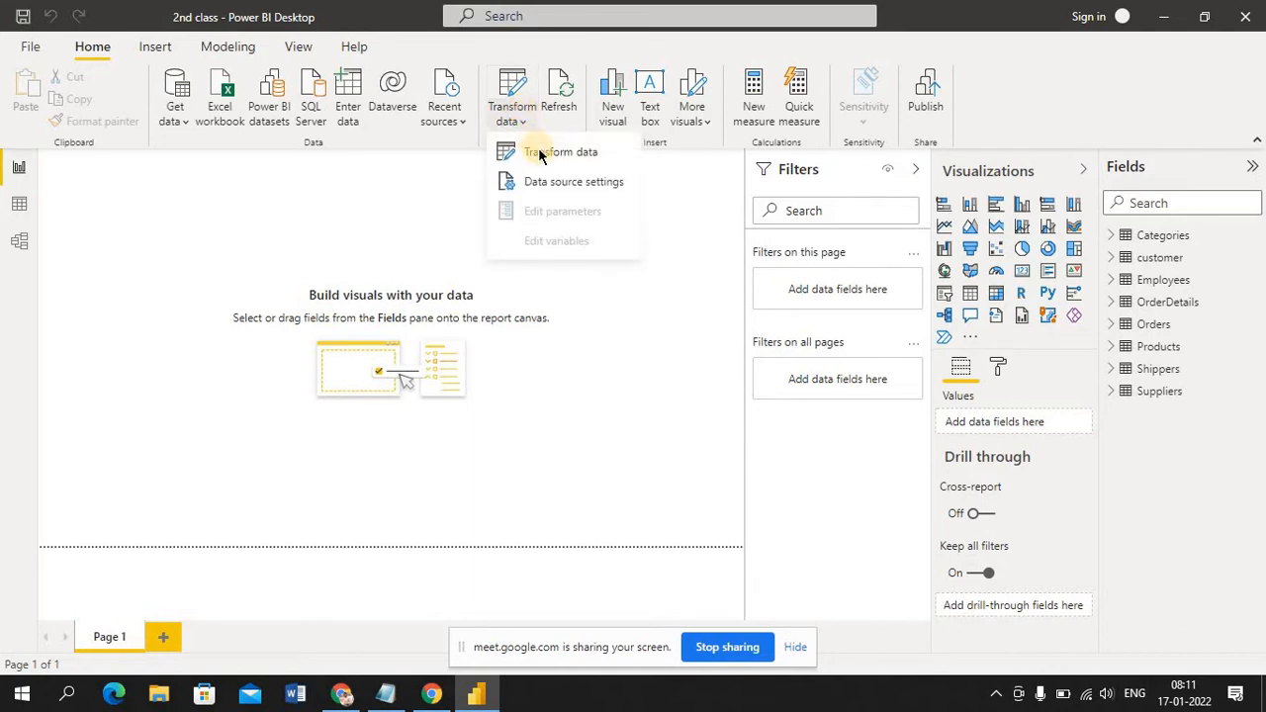
left_click(539, 153)
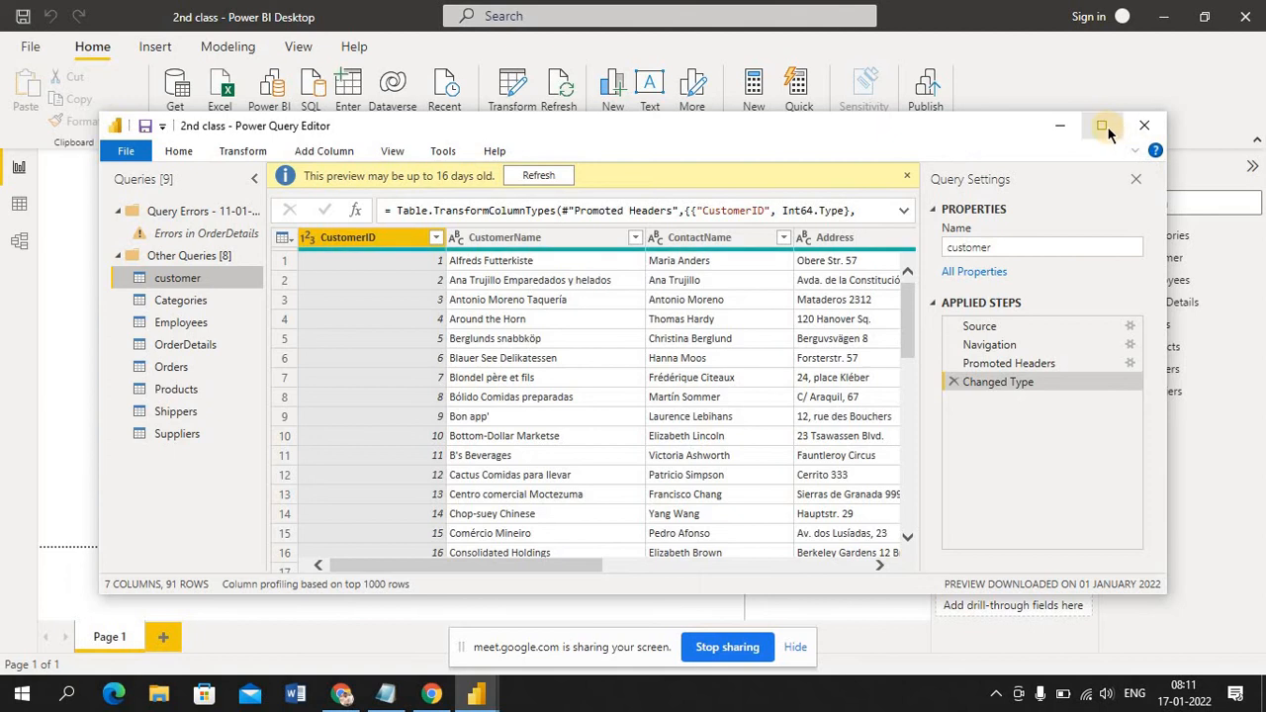
left_click(1104, 127)
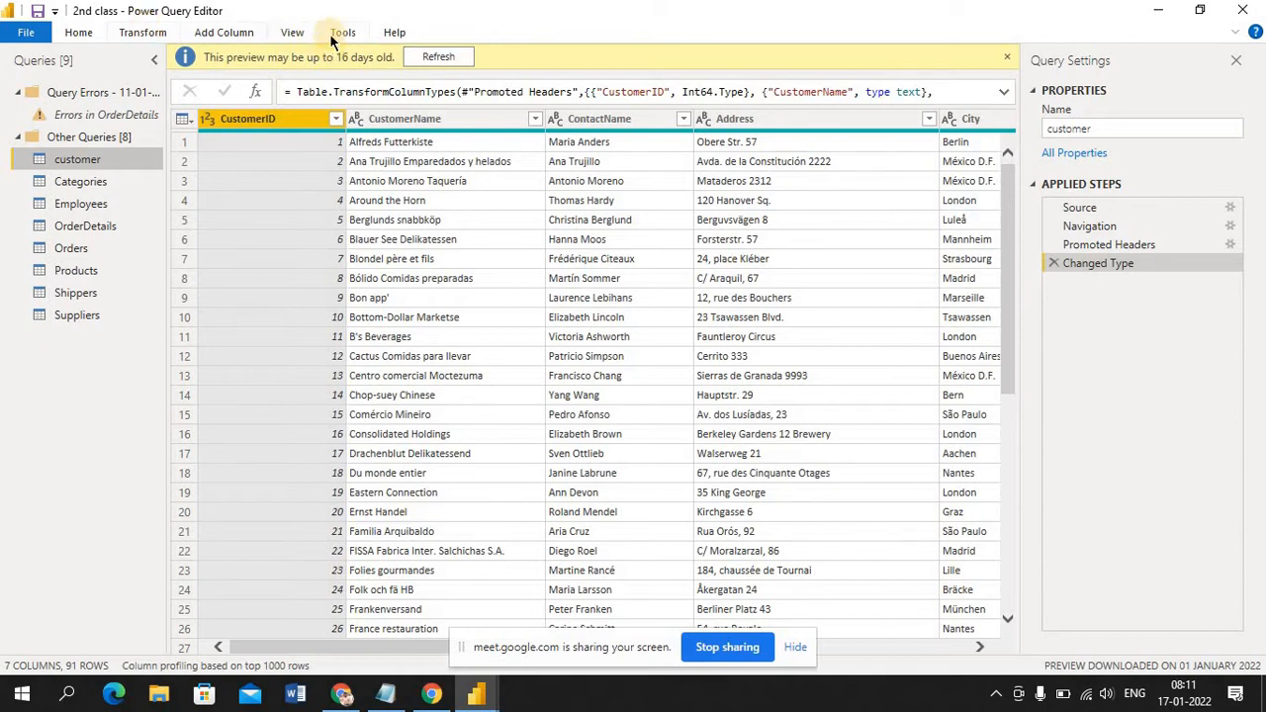
left_click(142, 34)
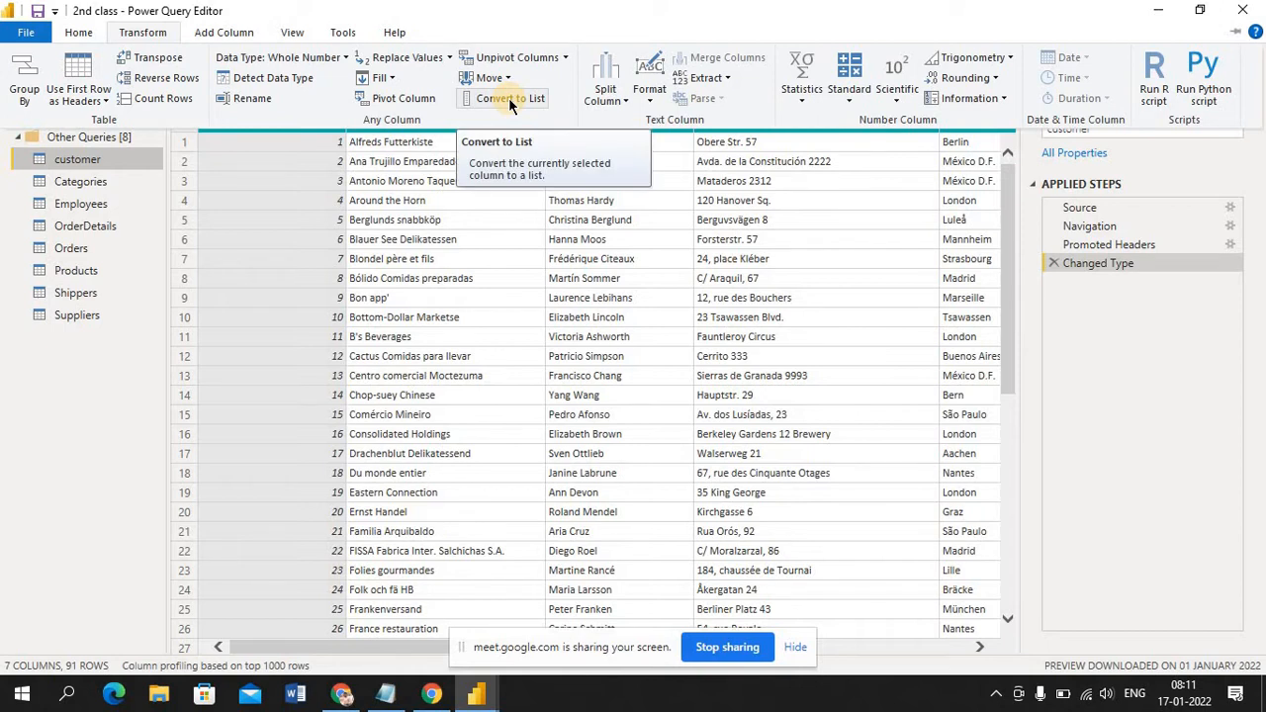
left_click(1245, 17)
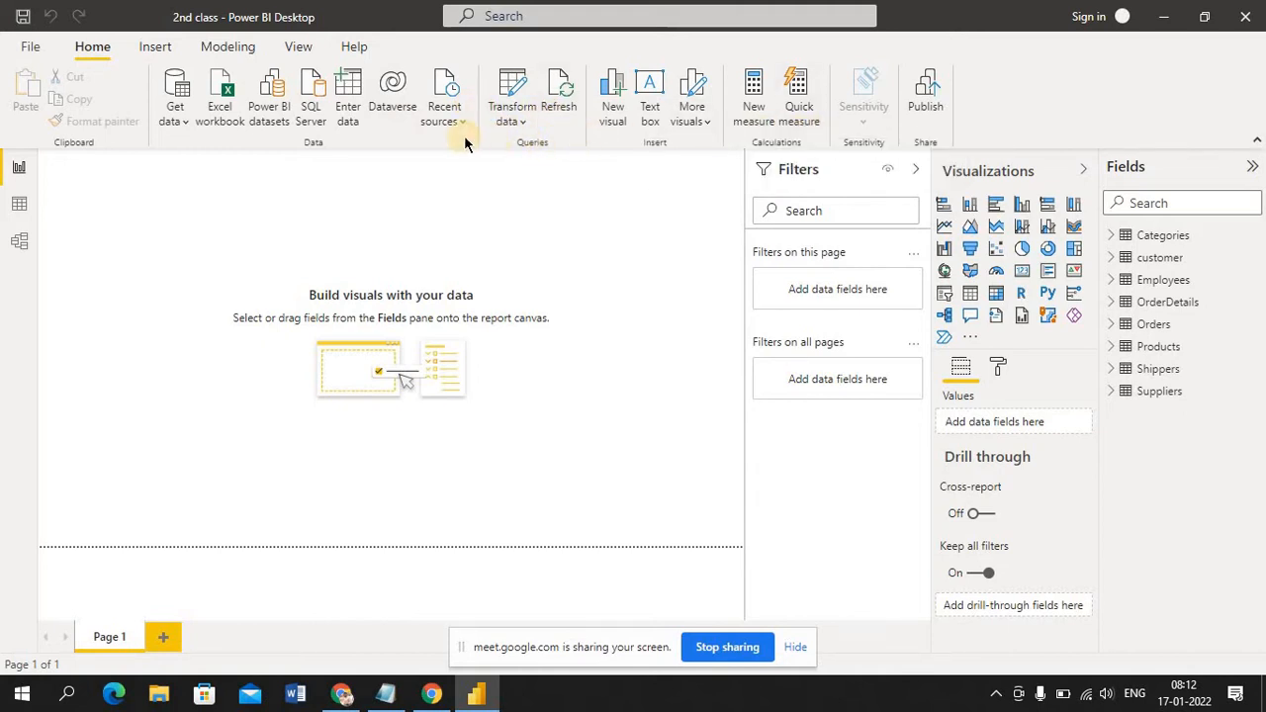
Review the list of relationships between the report's tables and close it
left_click(228, 46)
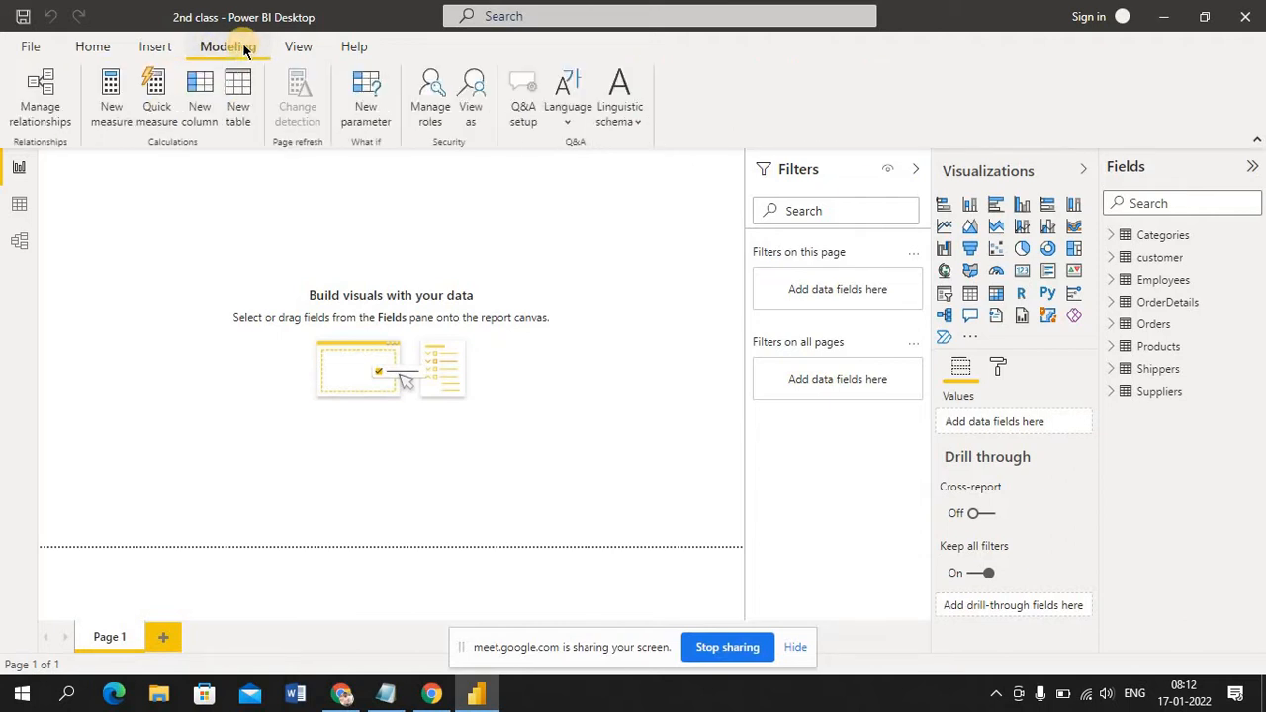
left_click(53, 118)
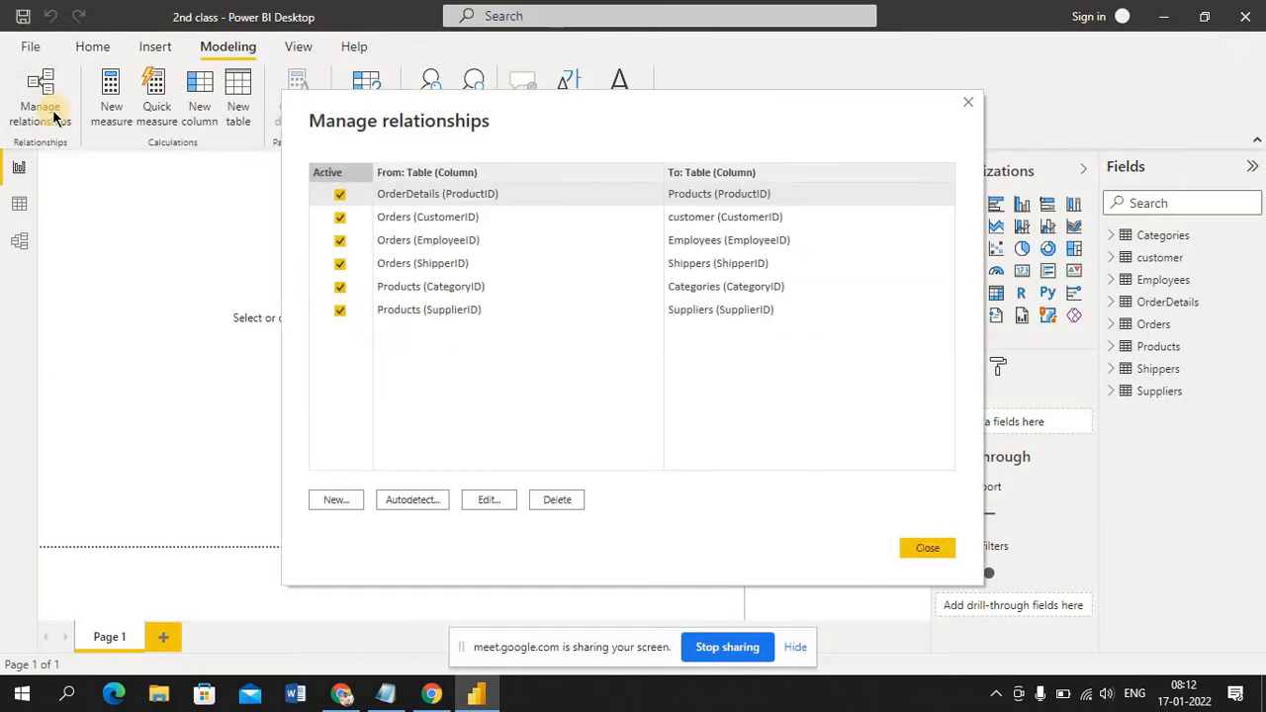
left_click(927, 549)
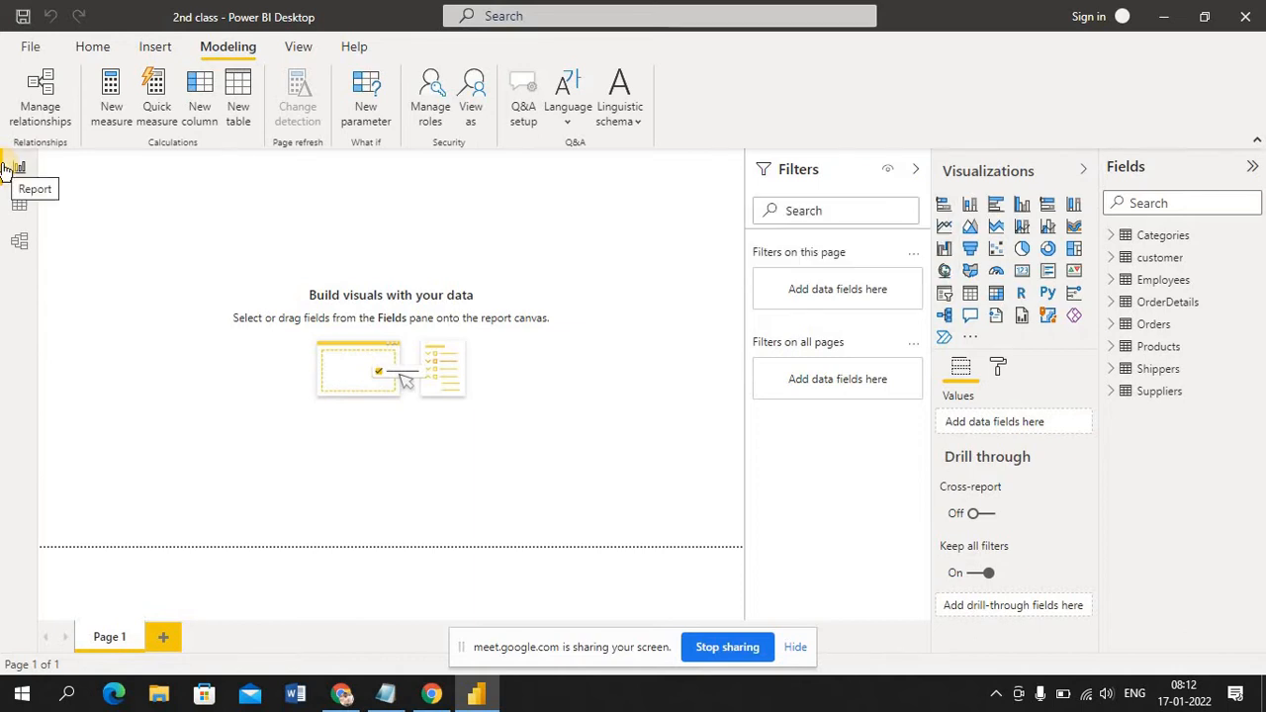
left_click(32, 47)
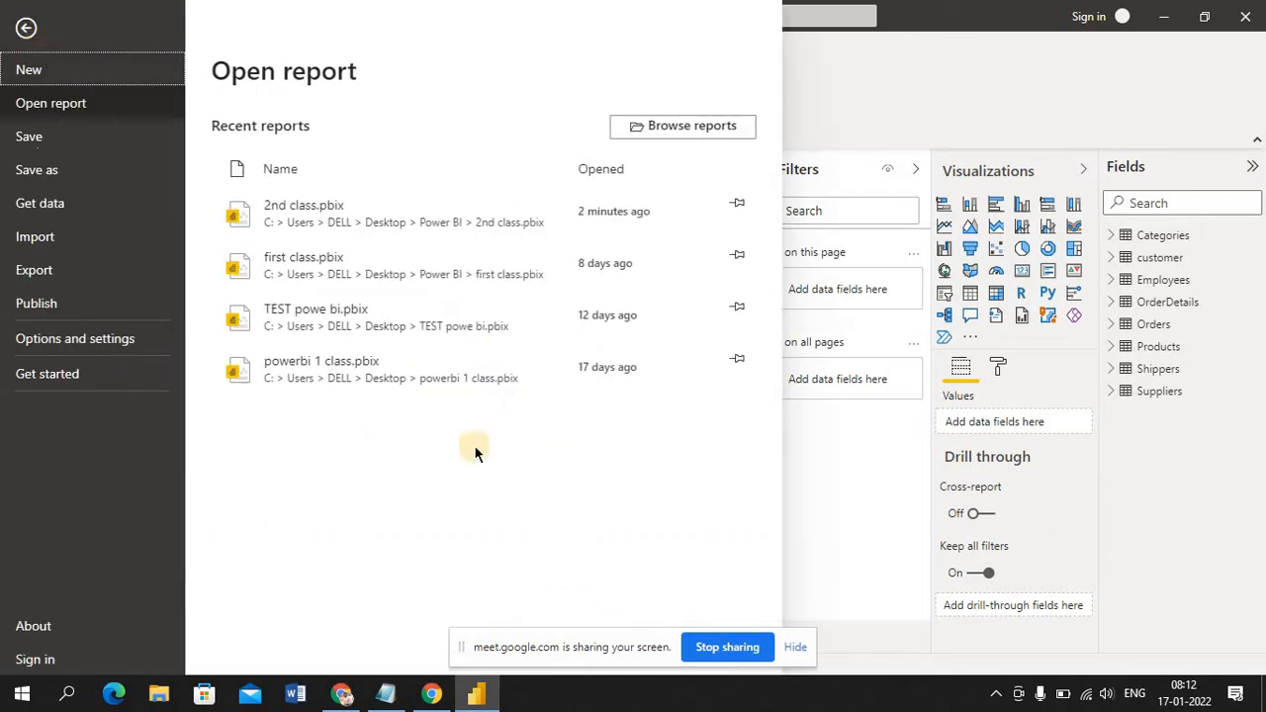
left_click(837, 564)
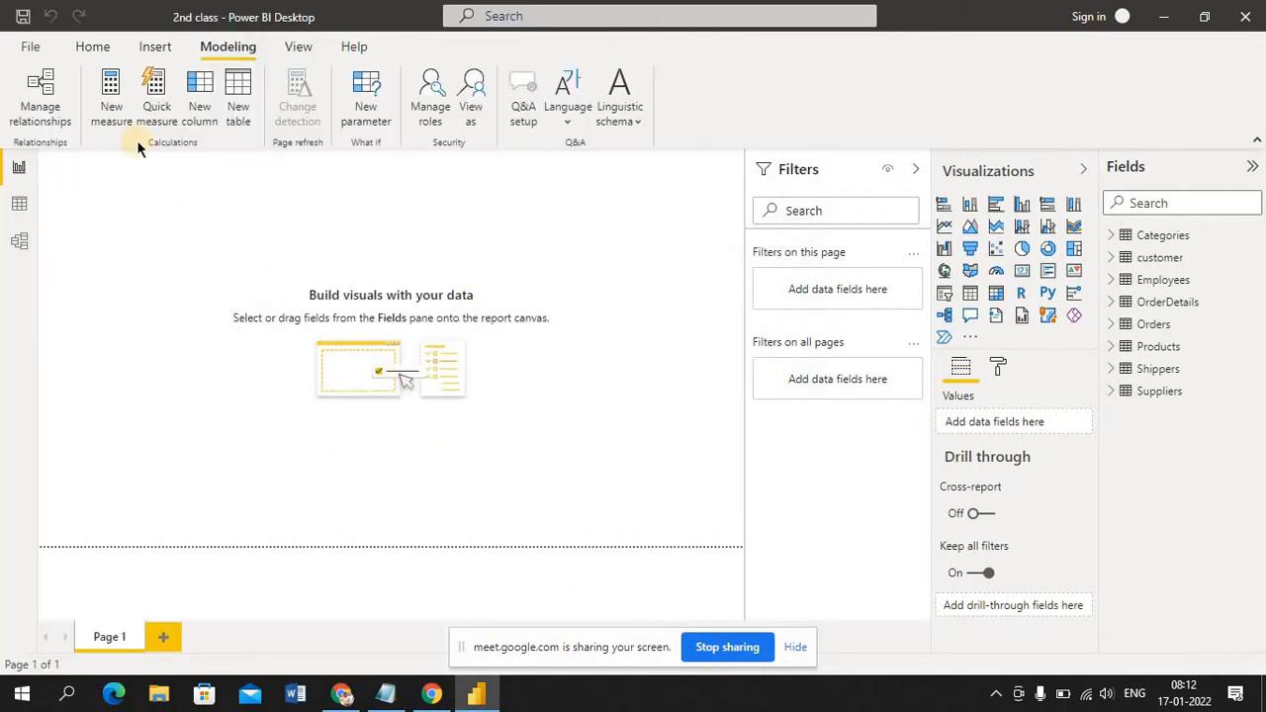
left_click(90, 50)
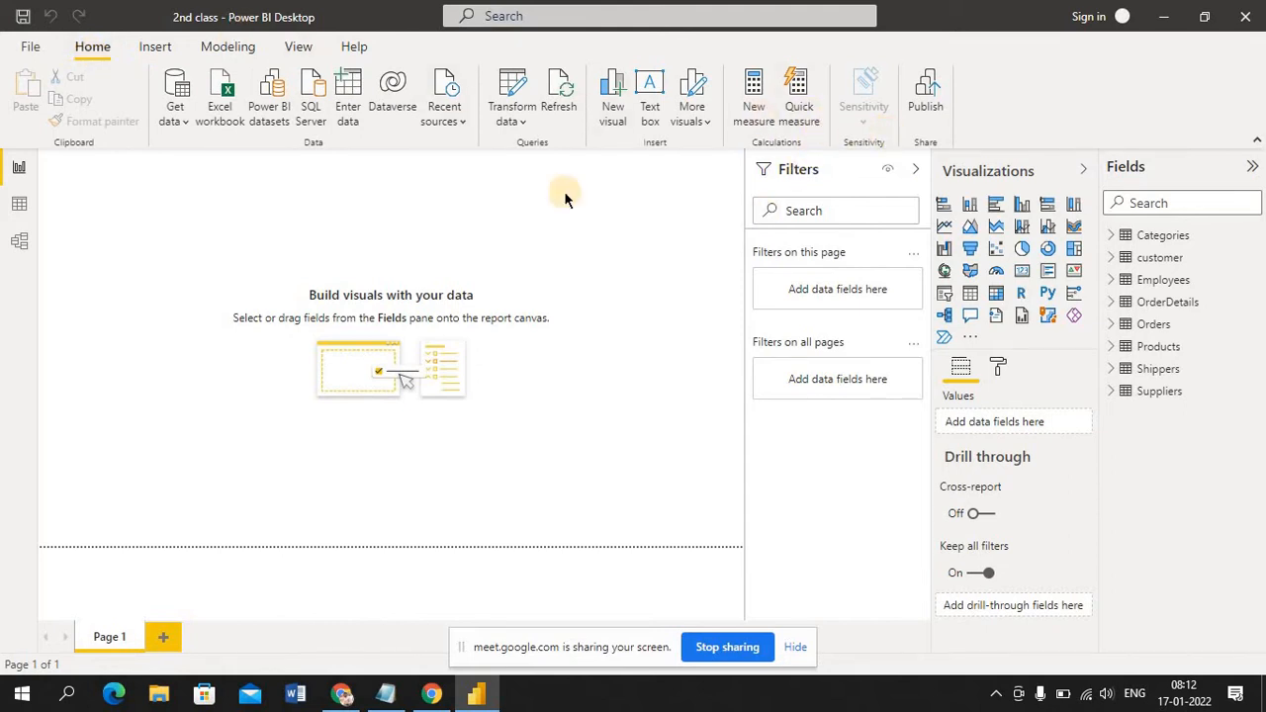
left_click(299, 49)
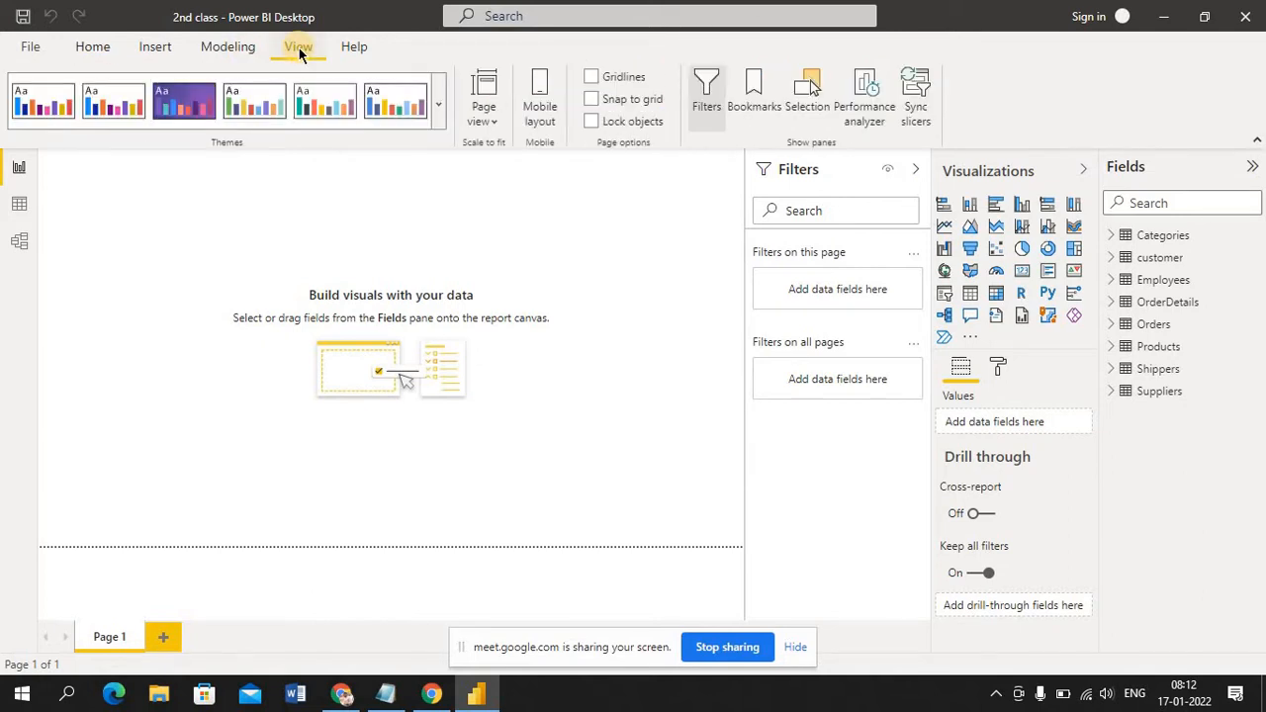
left_click(237, 46)
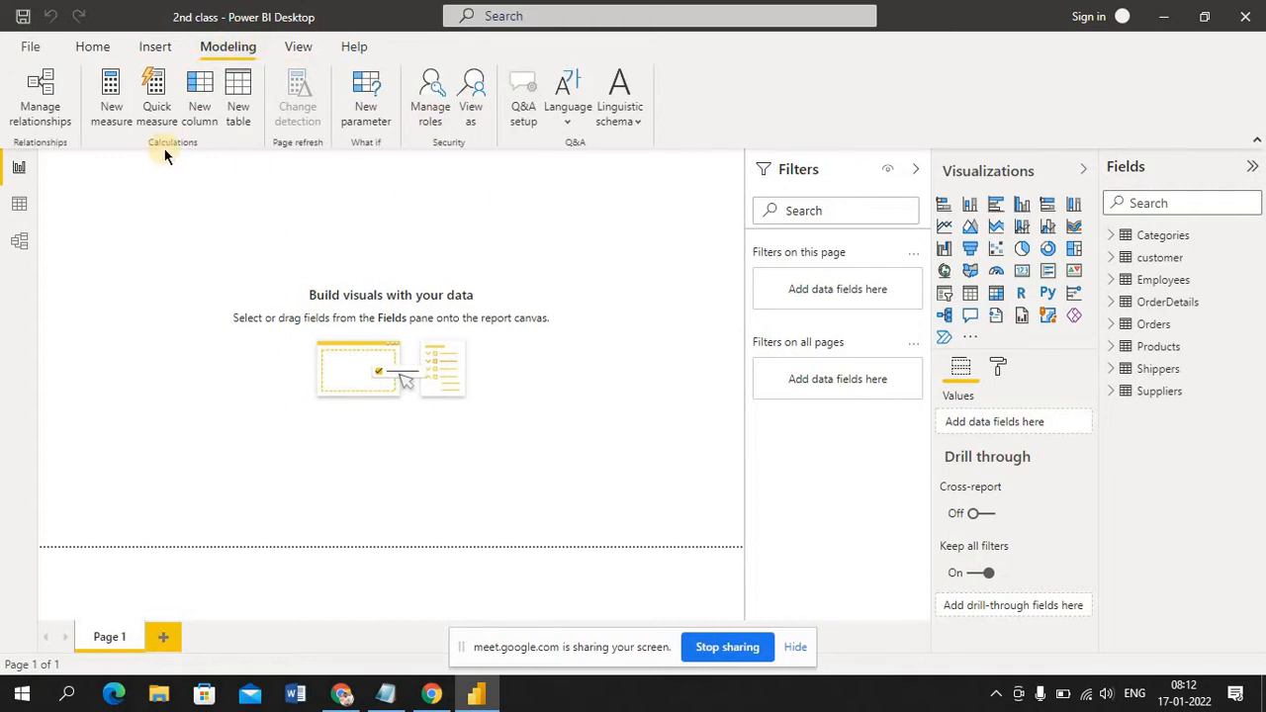
left_click(156, 48)
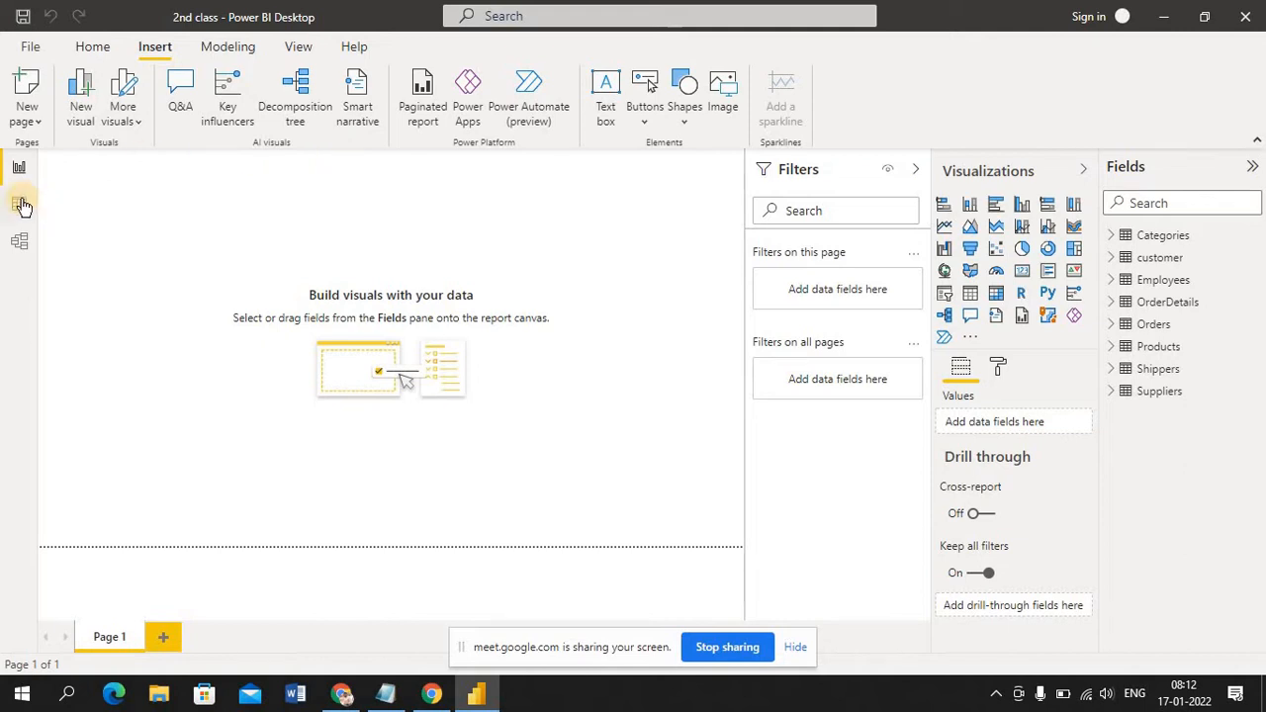
left_click(94, 46)
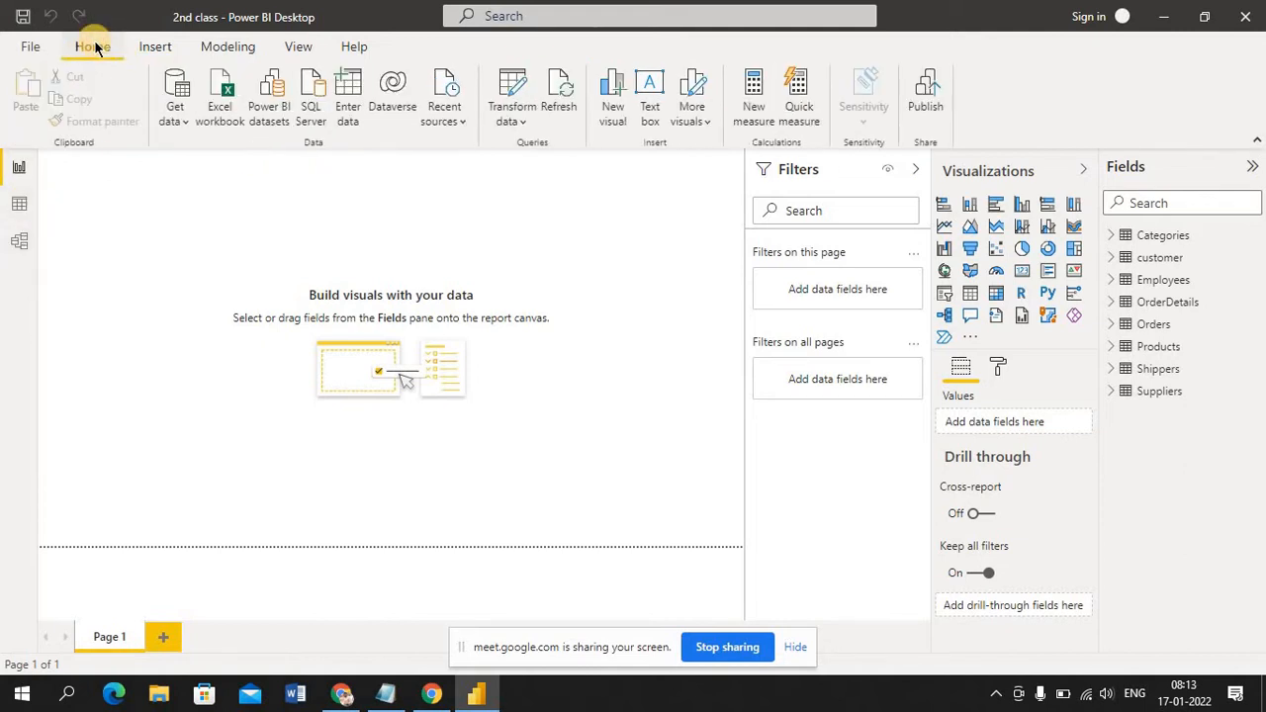
Look at the model diagram and the recent data sources, and display the data of the Categories table
left_click(16, 209)
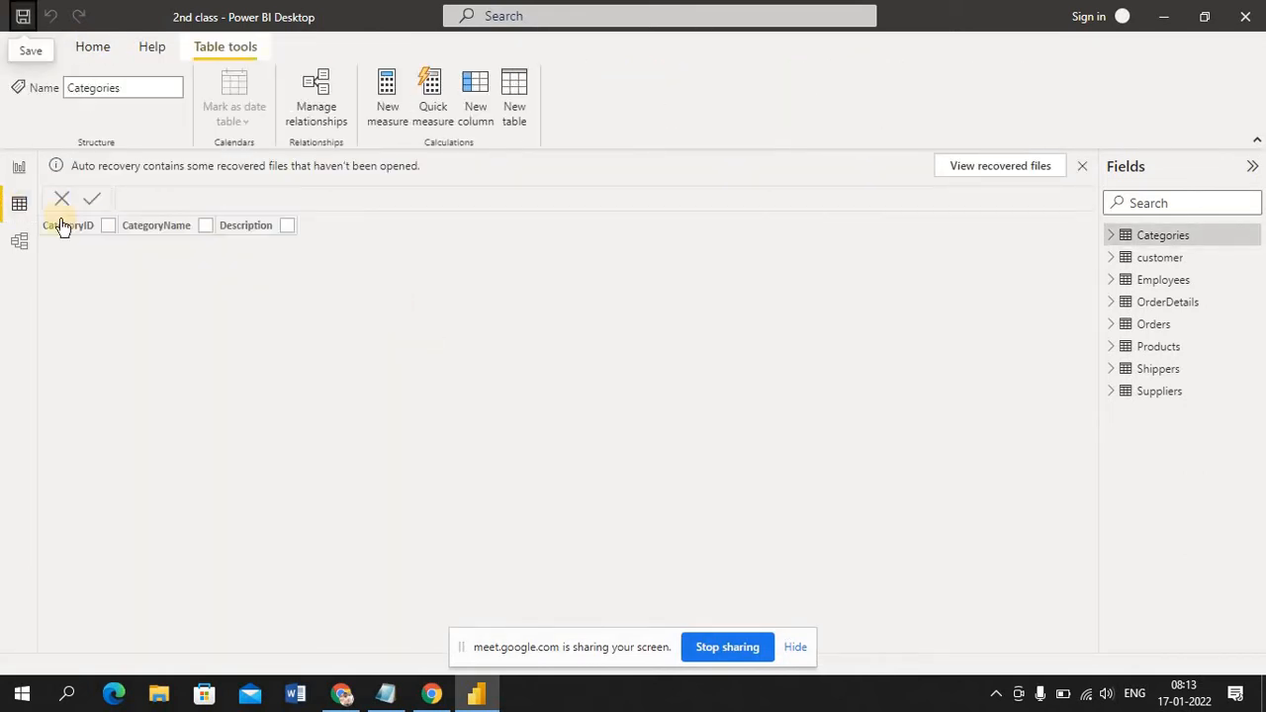
left_click(19, 244)
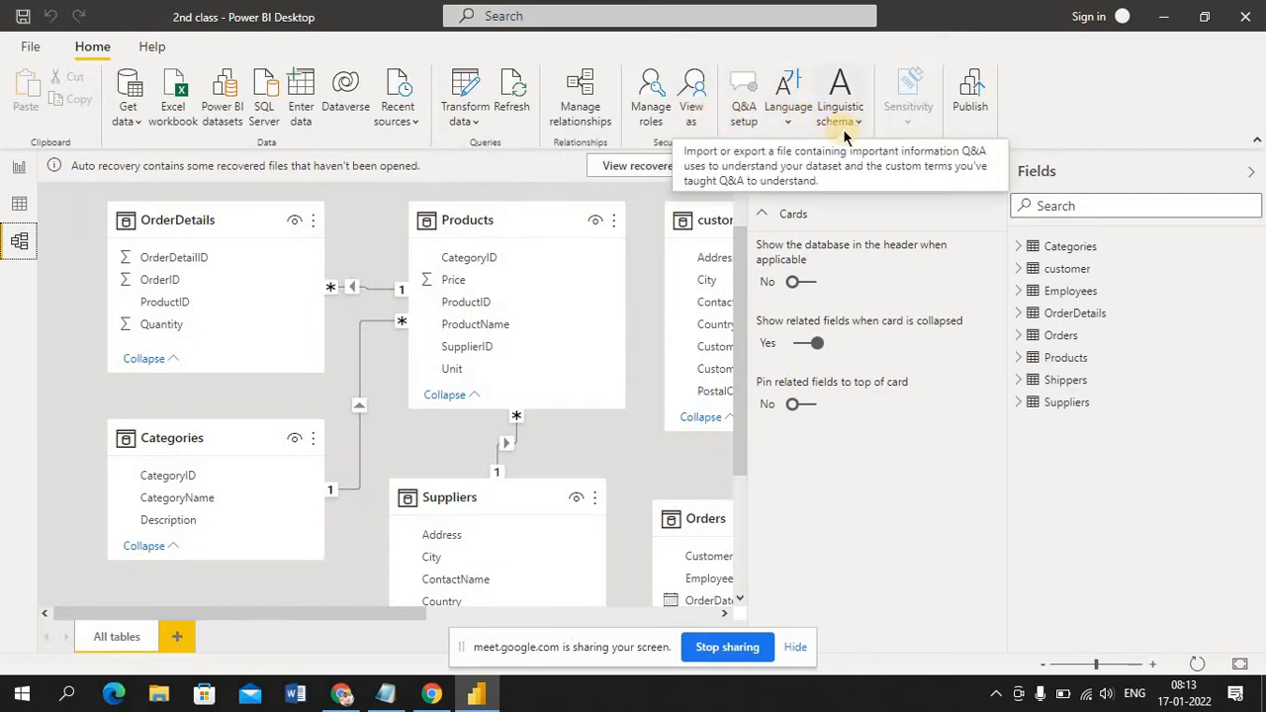
left_click(401, 117)
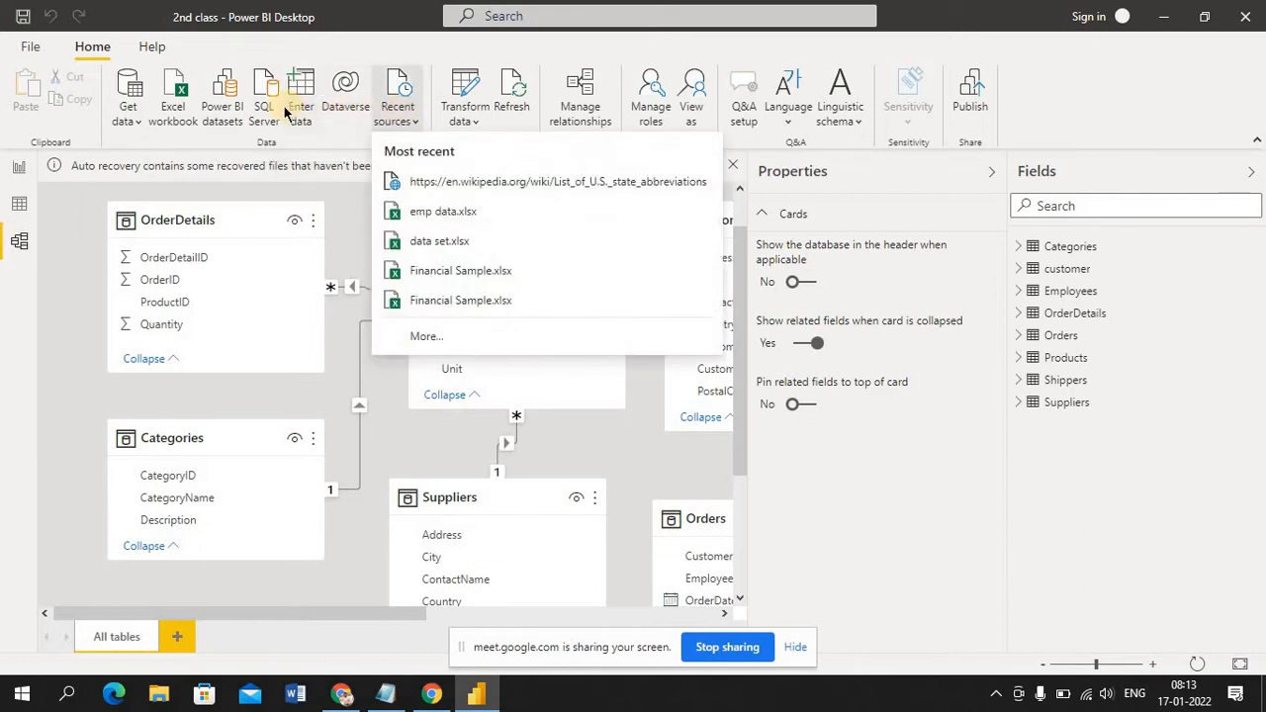
left_click(79, 127)
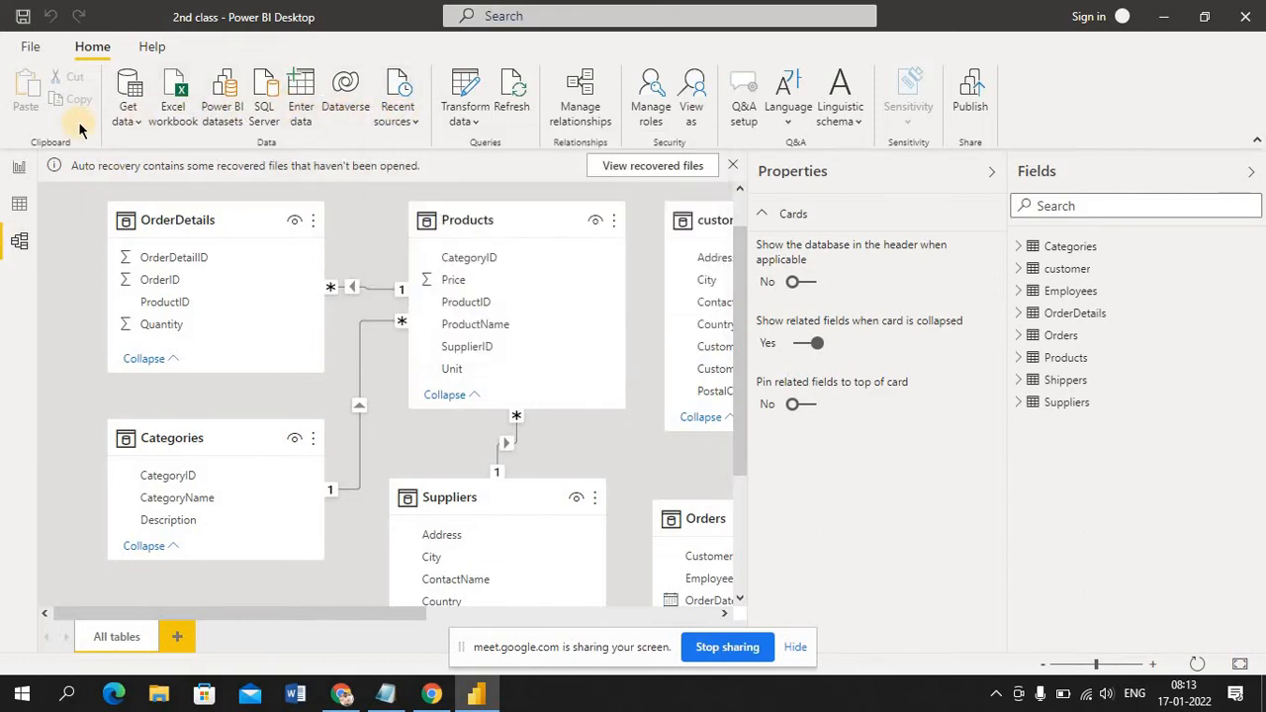
left_click(18, 206)
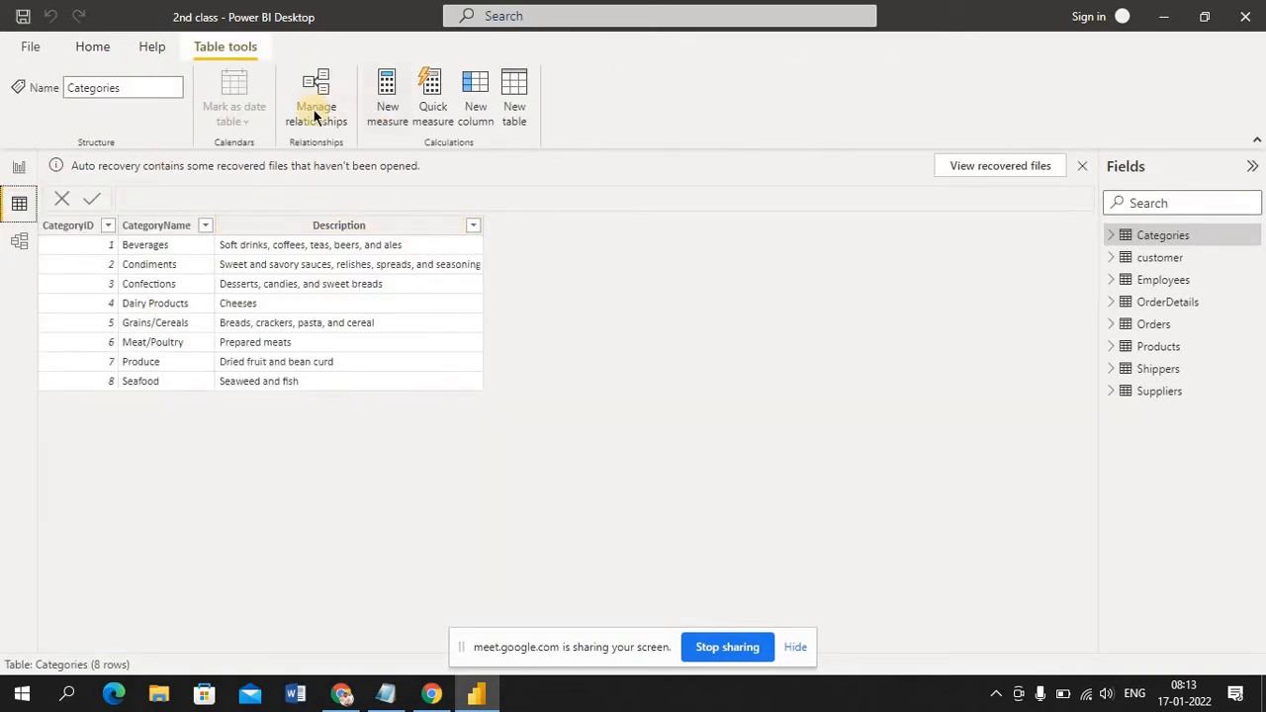
Open the Power Query Editor maximized on the customer query and show its transformation commands and view options
left_click(89, 47)
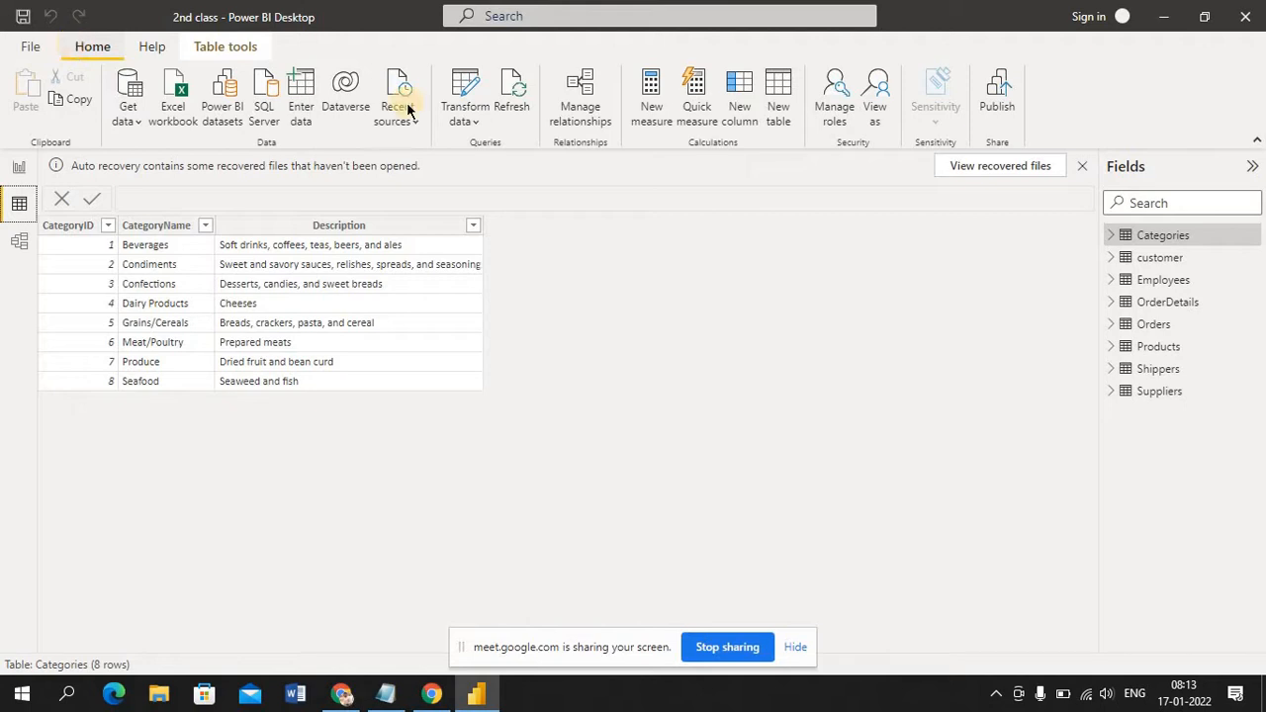
left_click(475, 123)
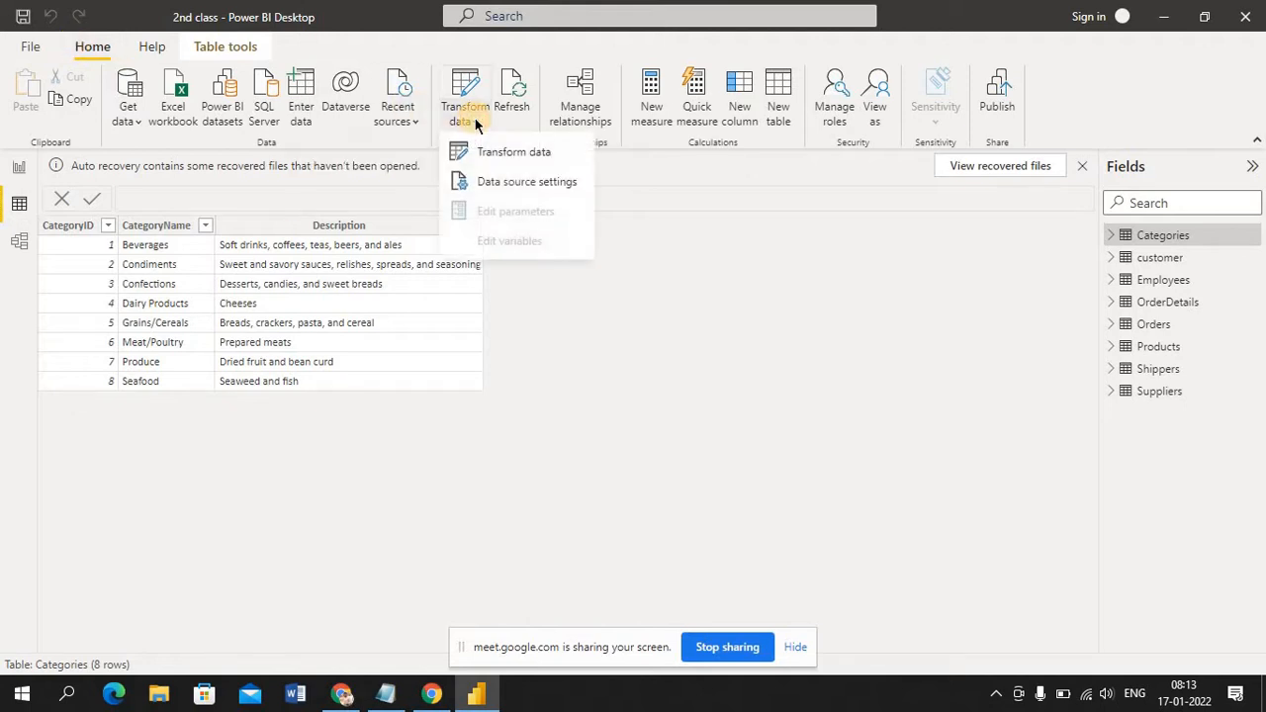
left_click(498, 154)
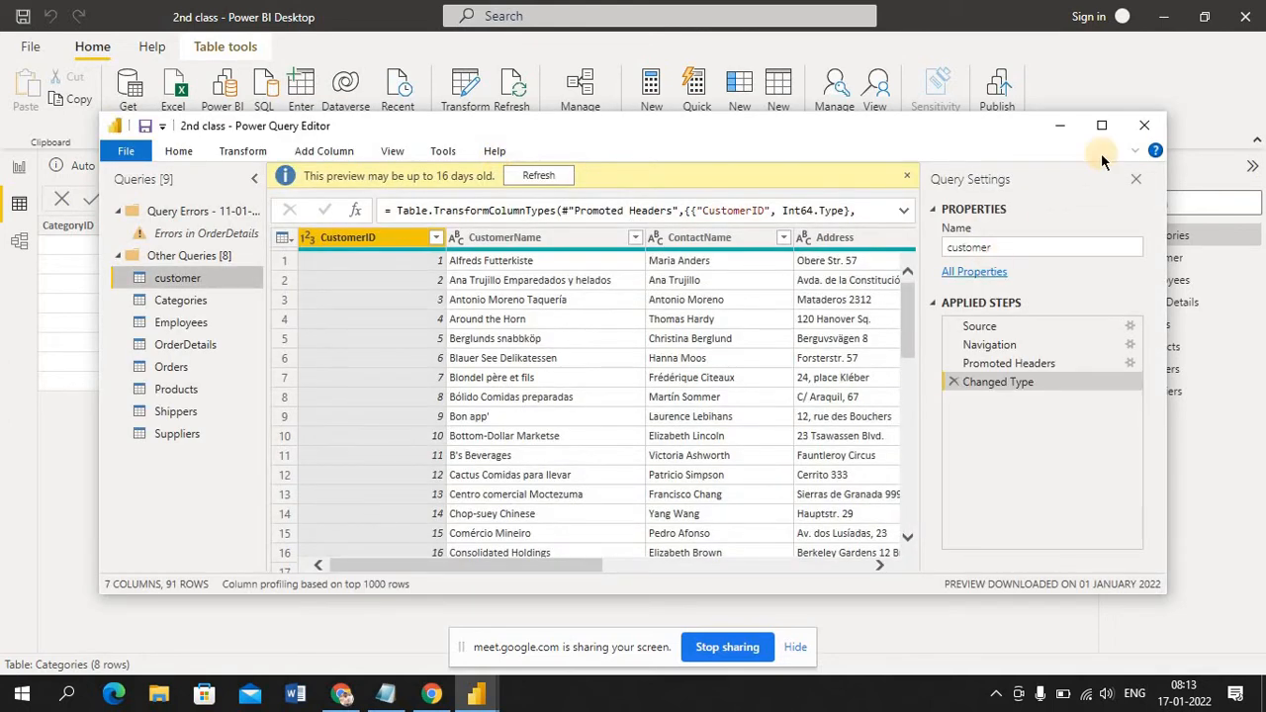
left_click(1097, 127)
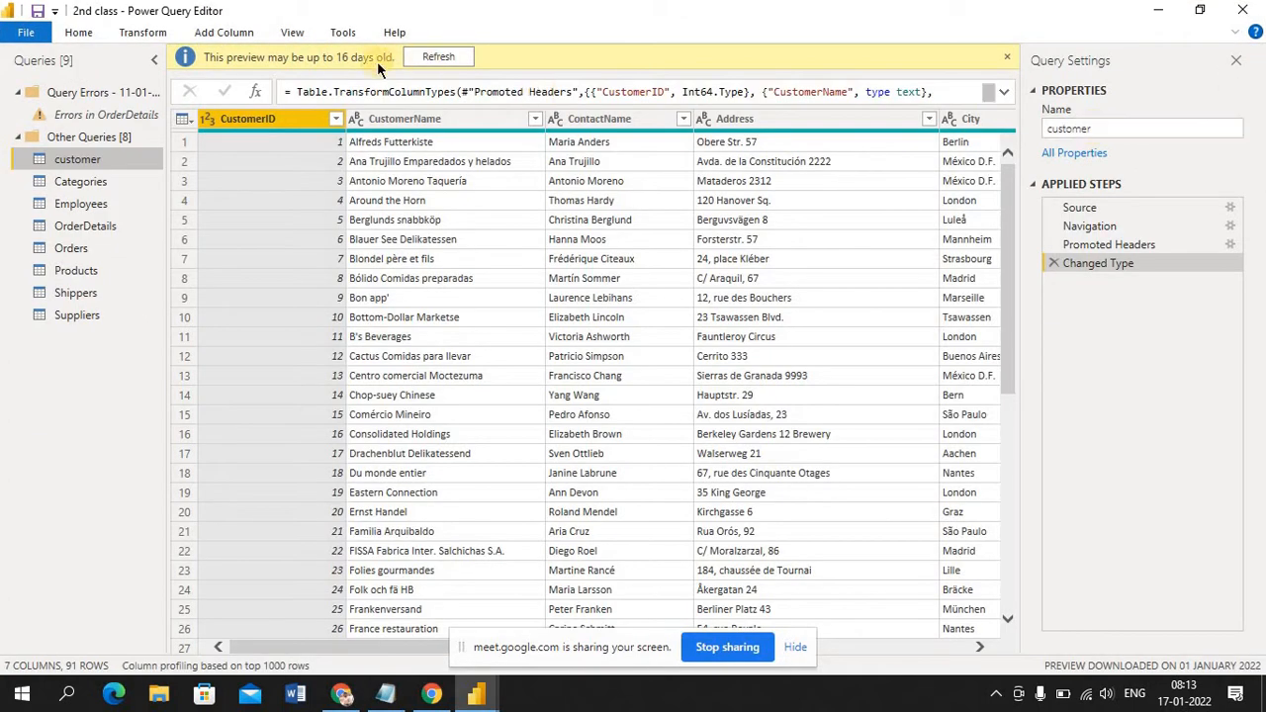
left_click(148, 36)
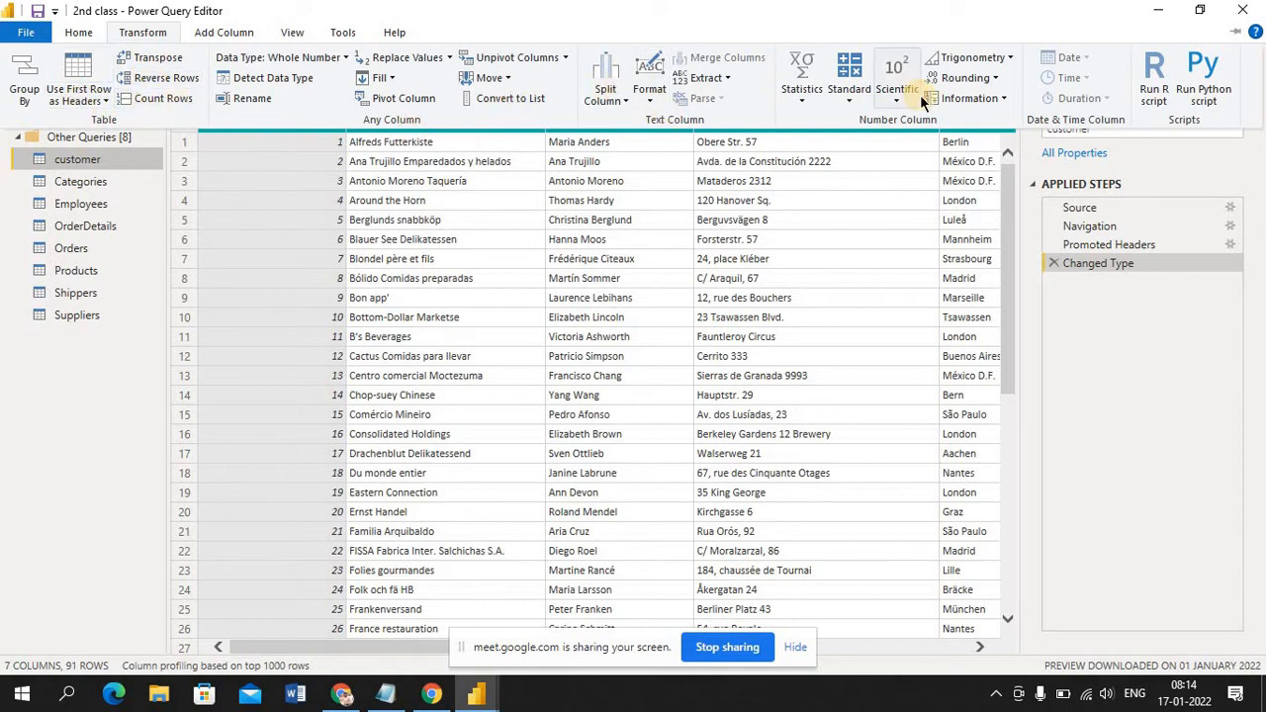
left_click(293, 32)
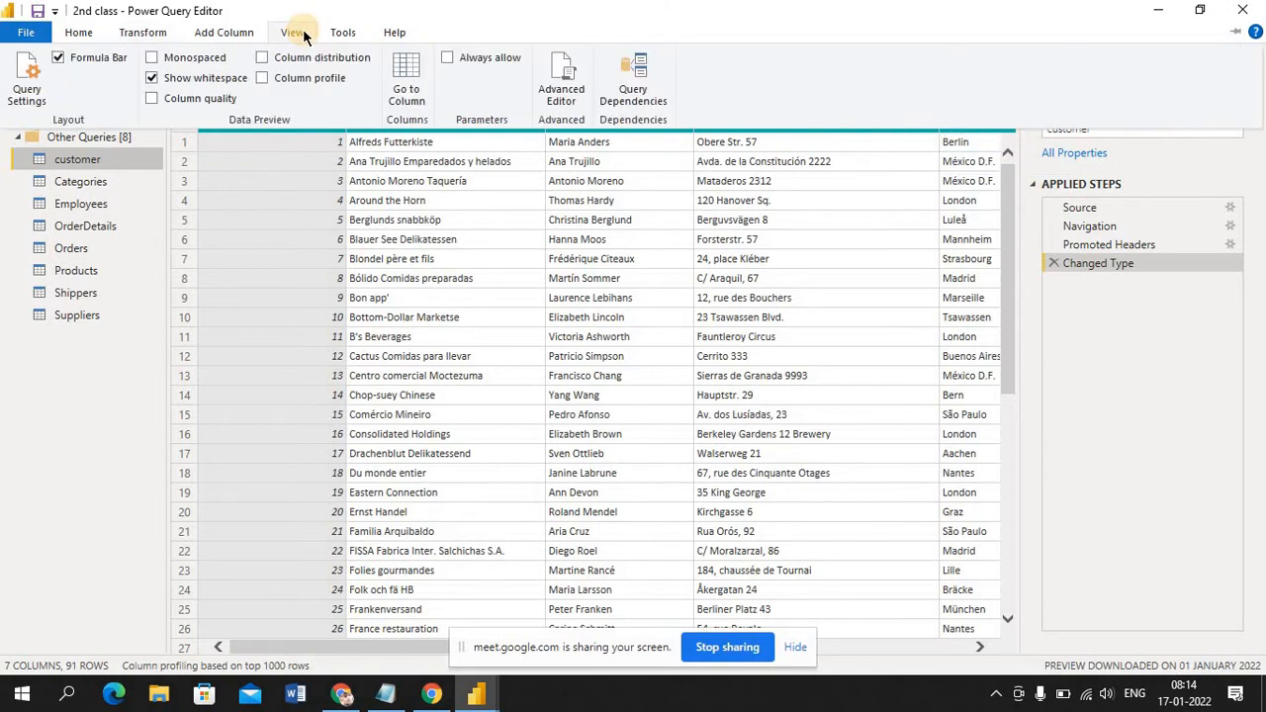
Look at the column-adding commands in the Power Query Editor, close the editor and display the model diagram
left_click(234, 33)
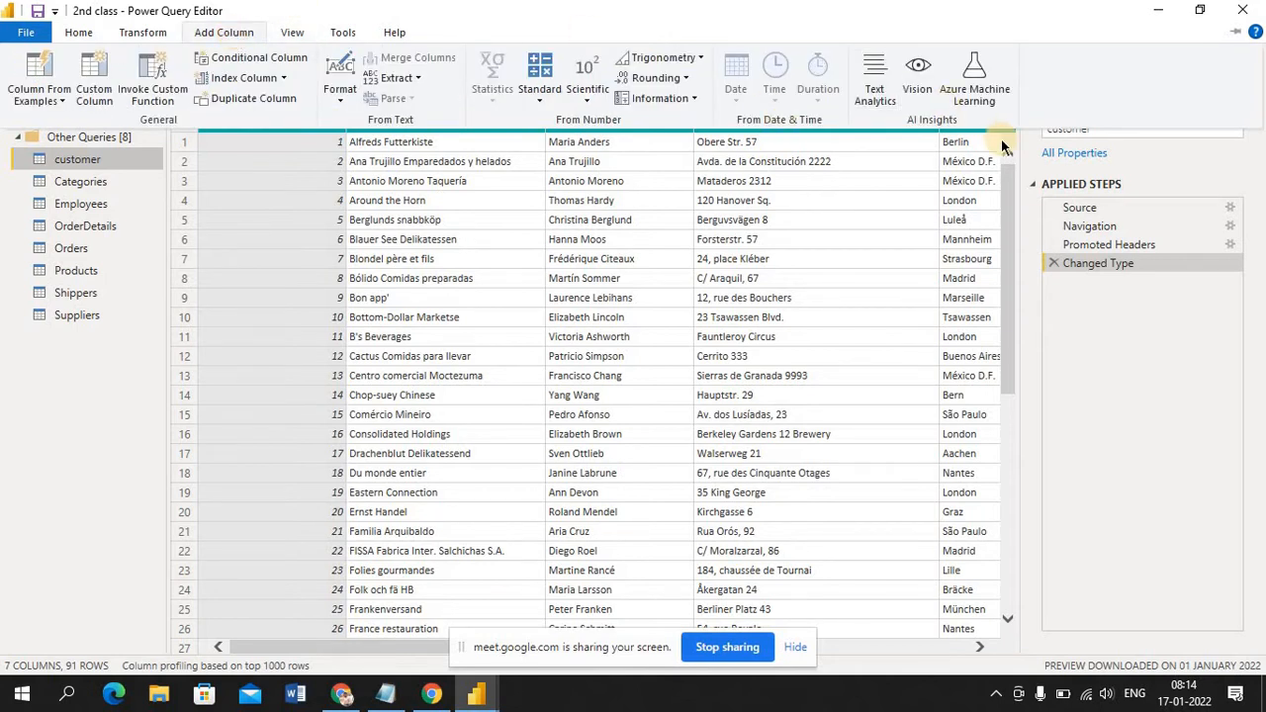
left_click(1245, 11)
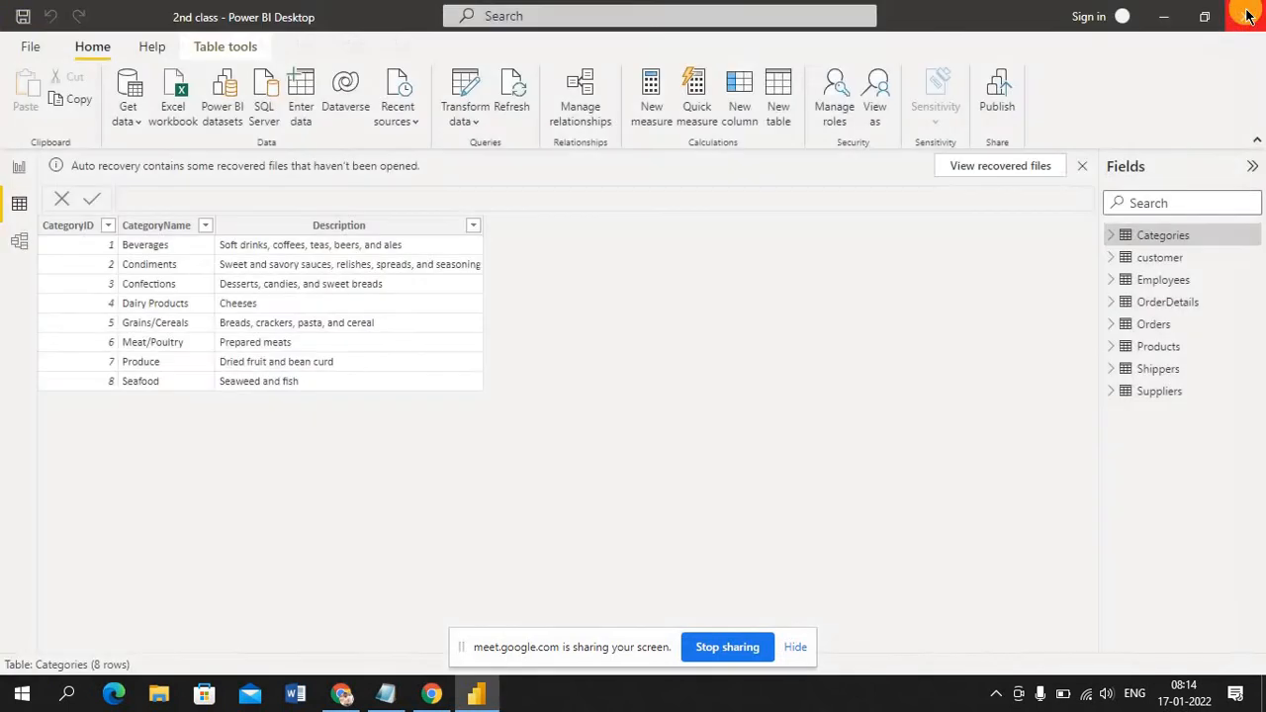
left_click(22, 245)
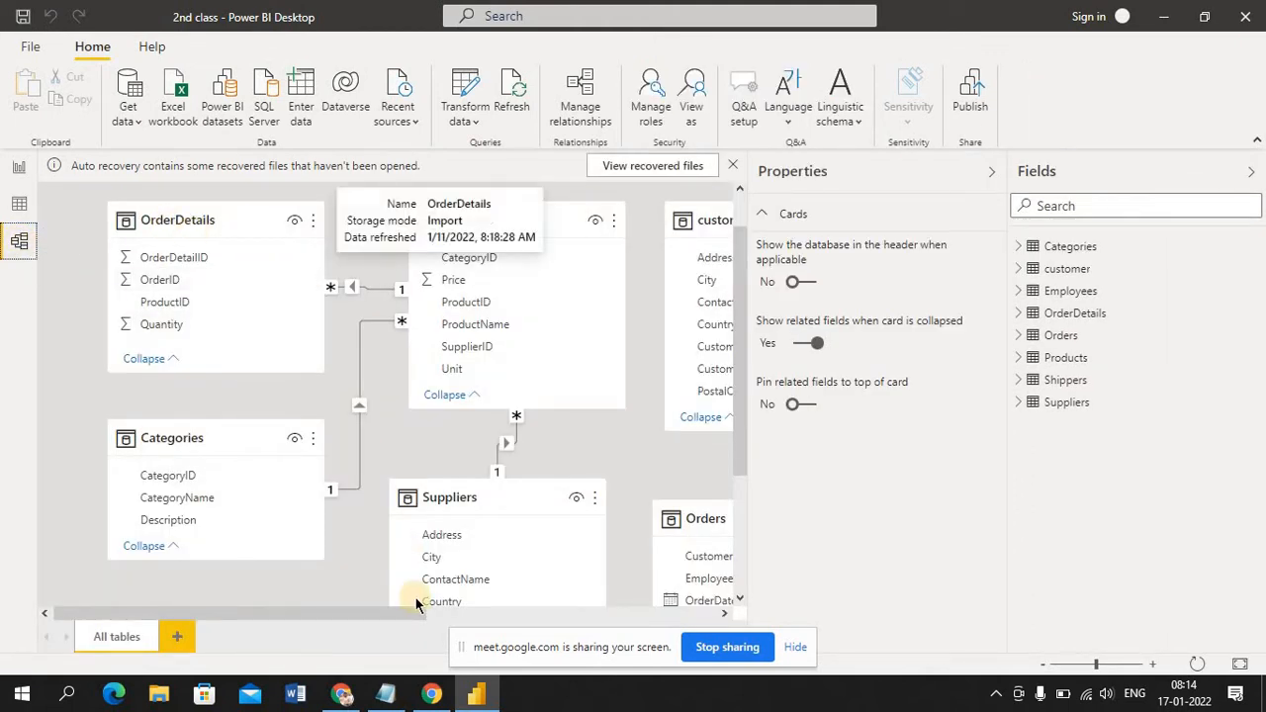
Open the data set workbook from the desktop in Excel, dismiss the activation wizard, maximize the window and uncover the sheet names
right_click(804, 698)
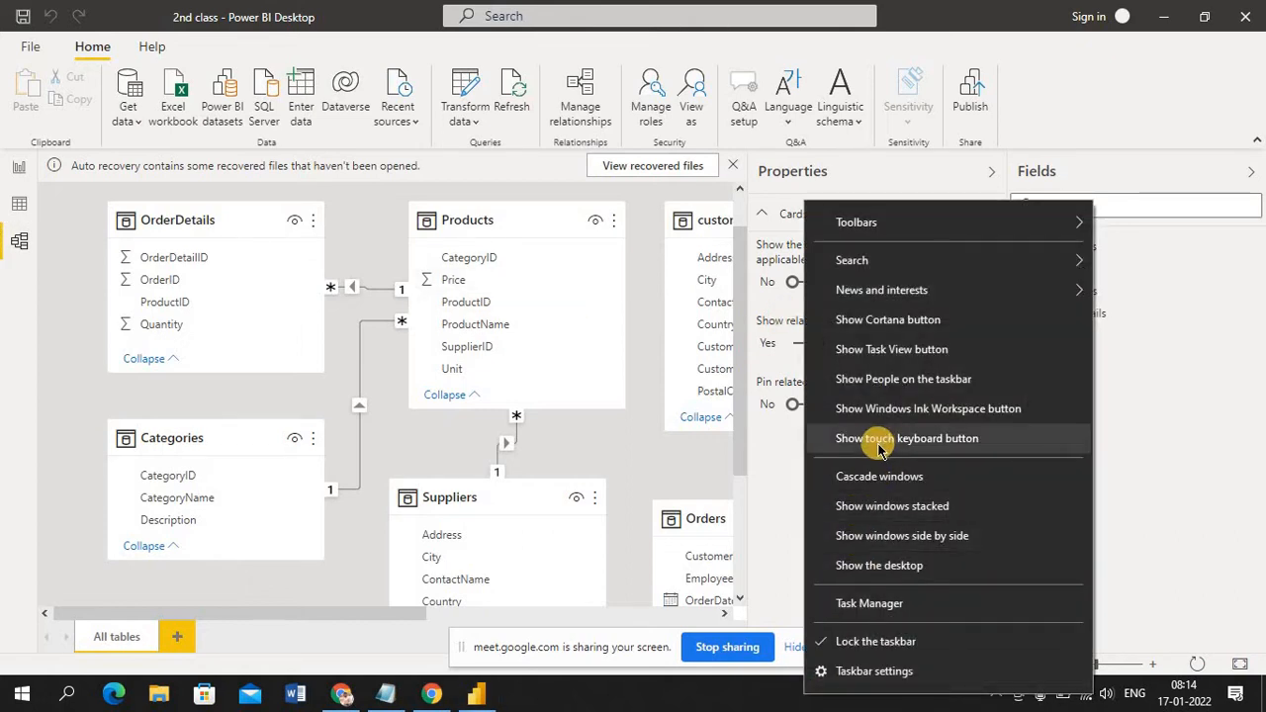
key("super+d")
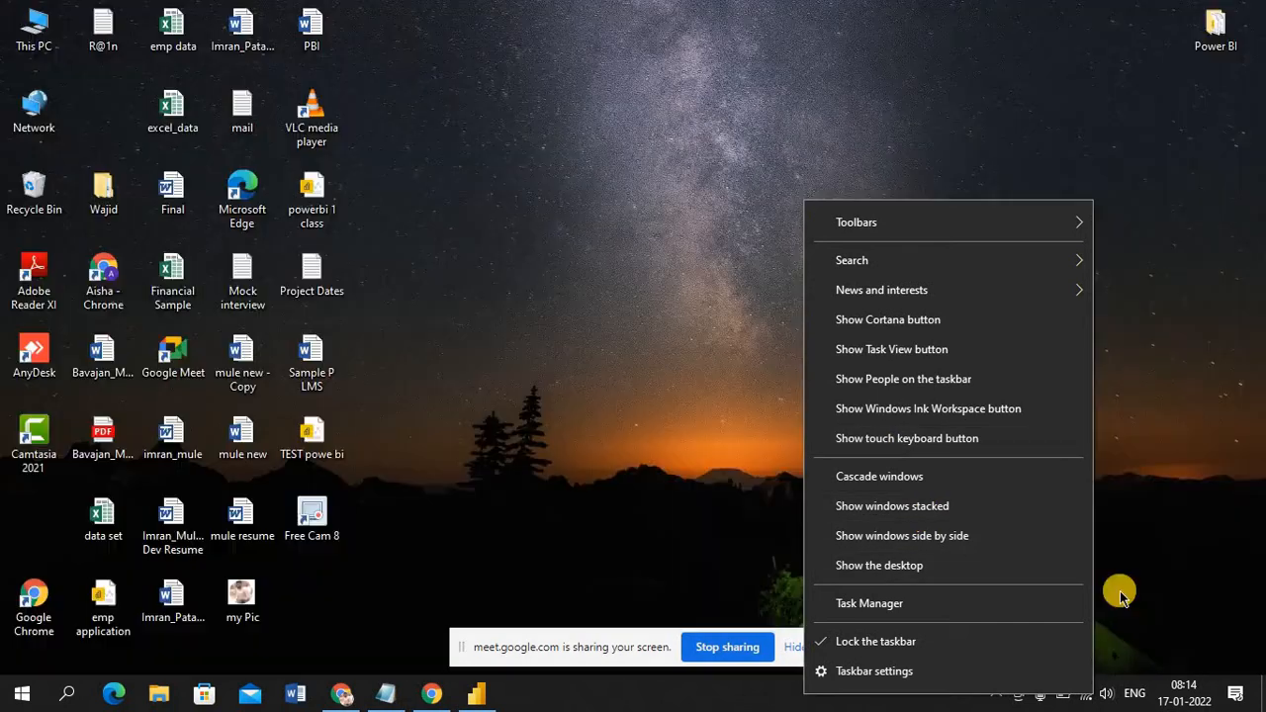
left_click(508, 523)
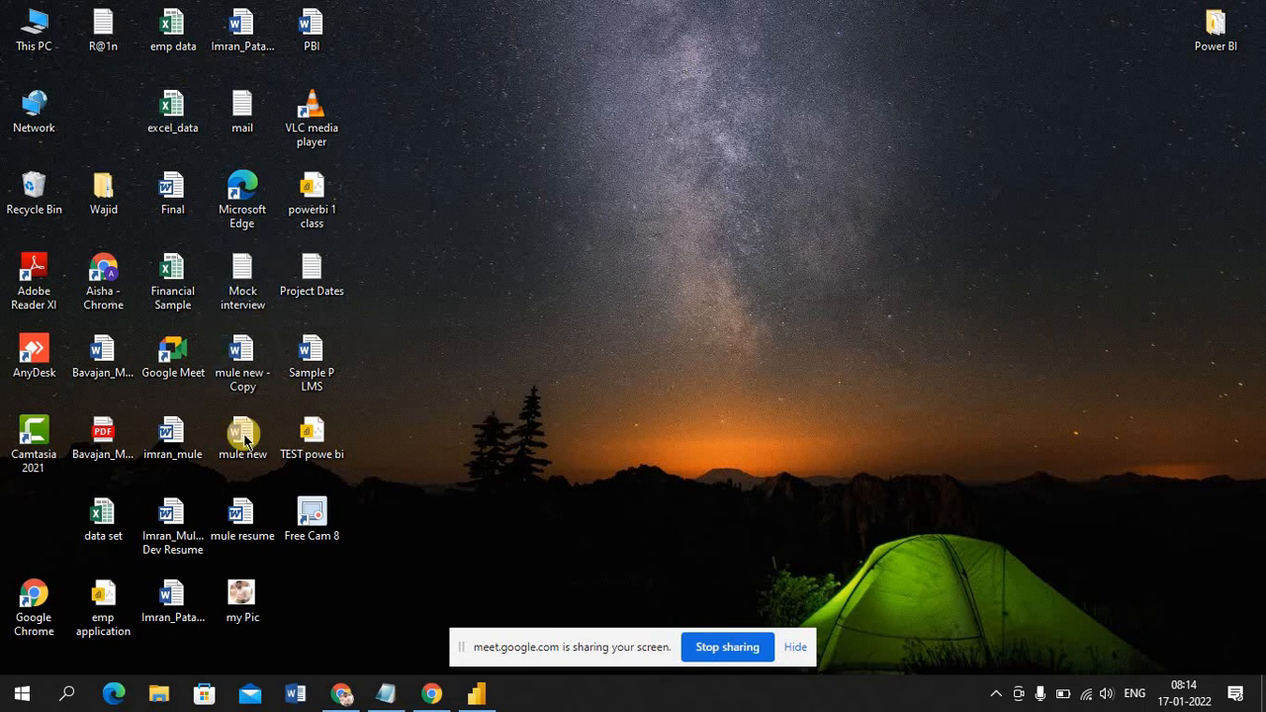
double_click(107, 517)
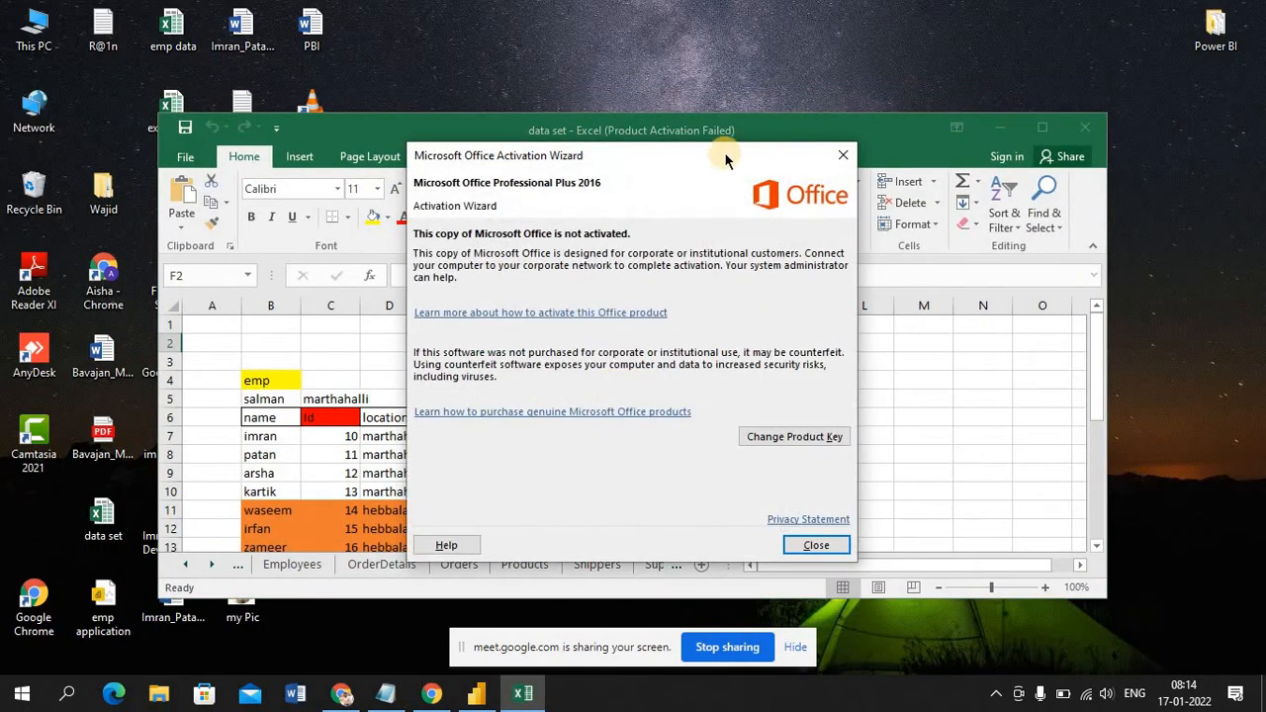
left_click(843, 155)
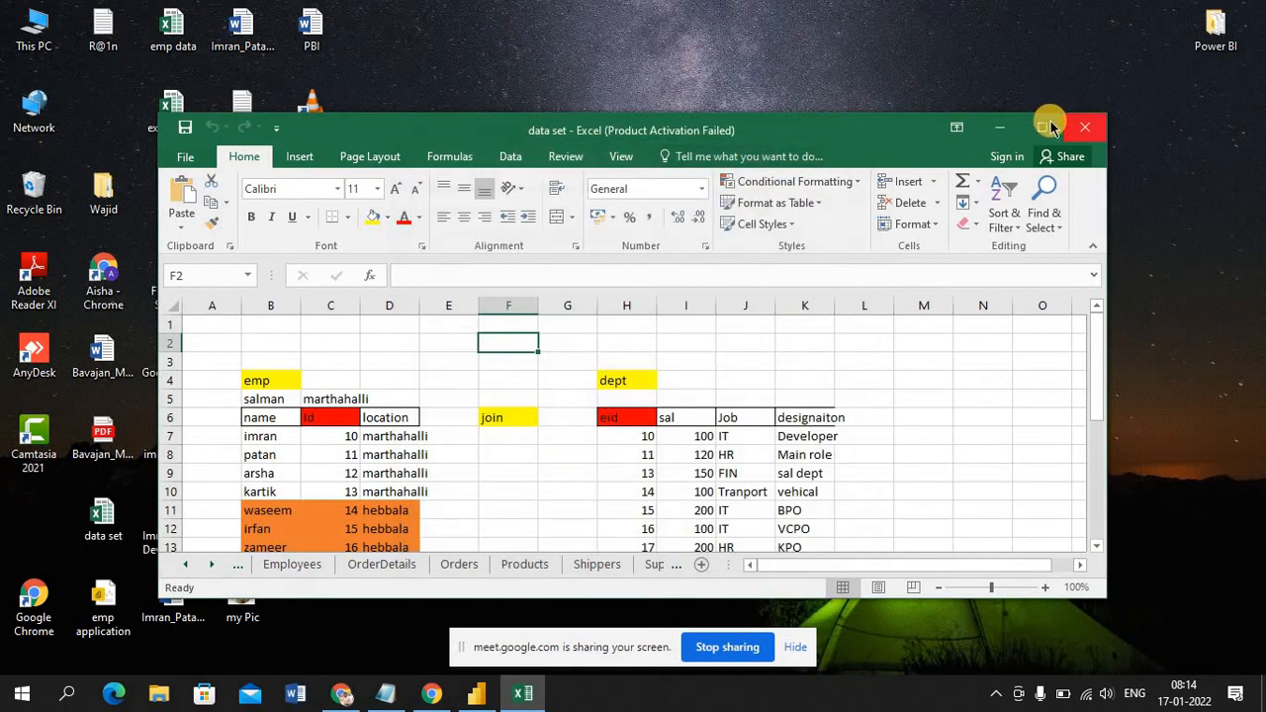
left_click(1045, 127)
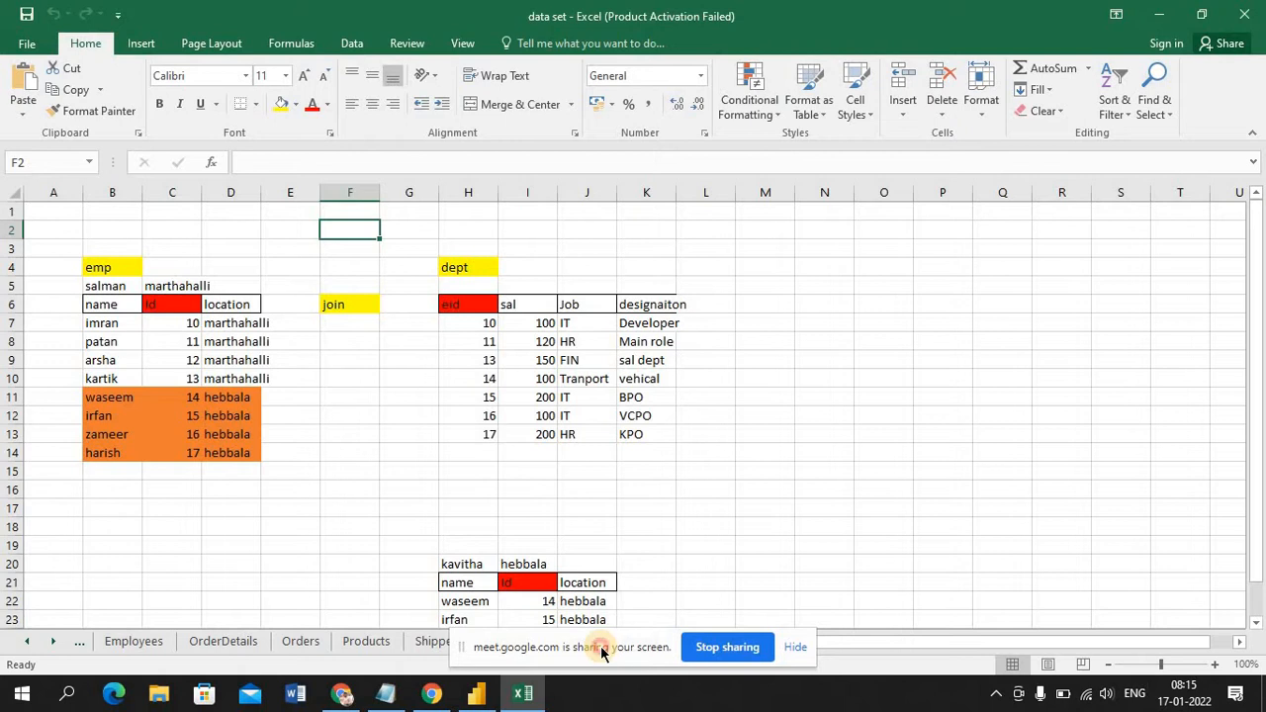
left_click_drag(602, 653, 1100, 689)
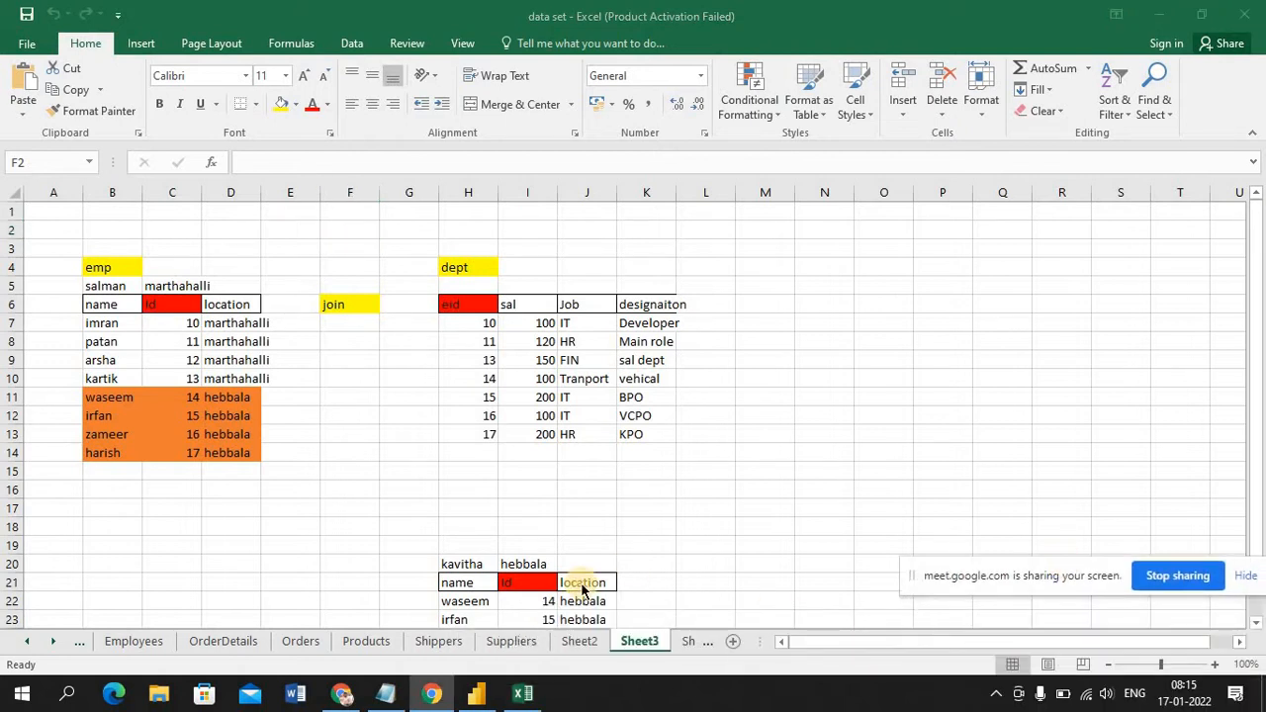
Look through the customer, Categories and Suppliers sheets of the data set workbook
left_click(29, 643)
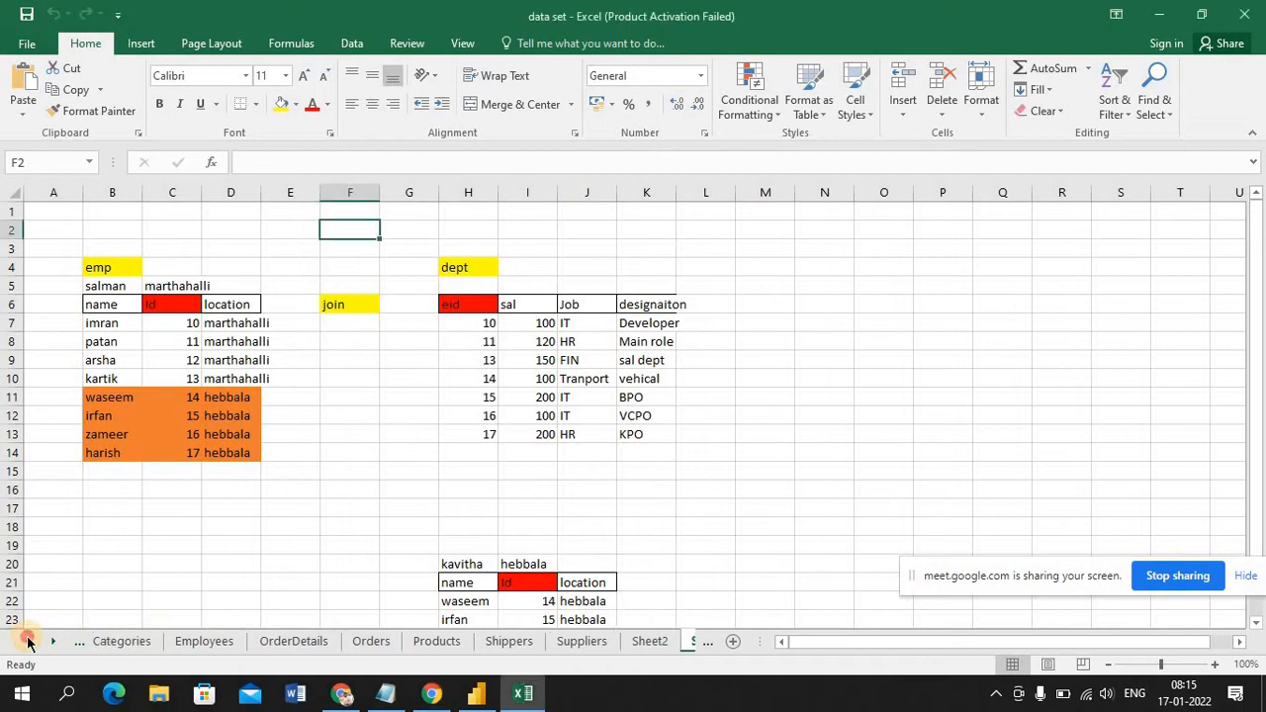
left_click(29, 643)
left_click(127, 645)
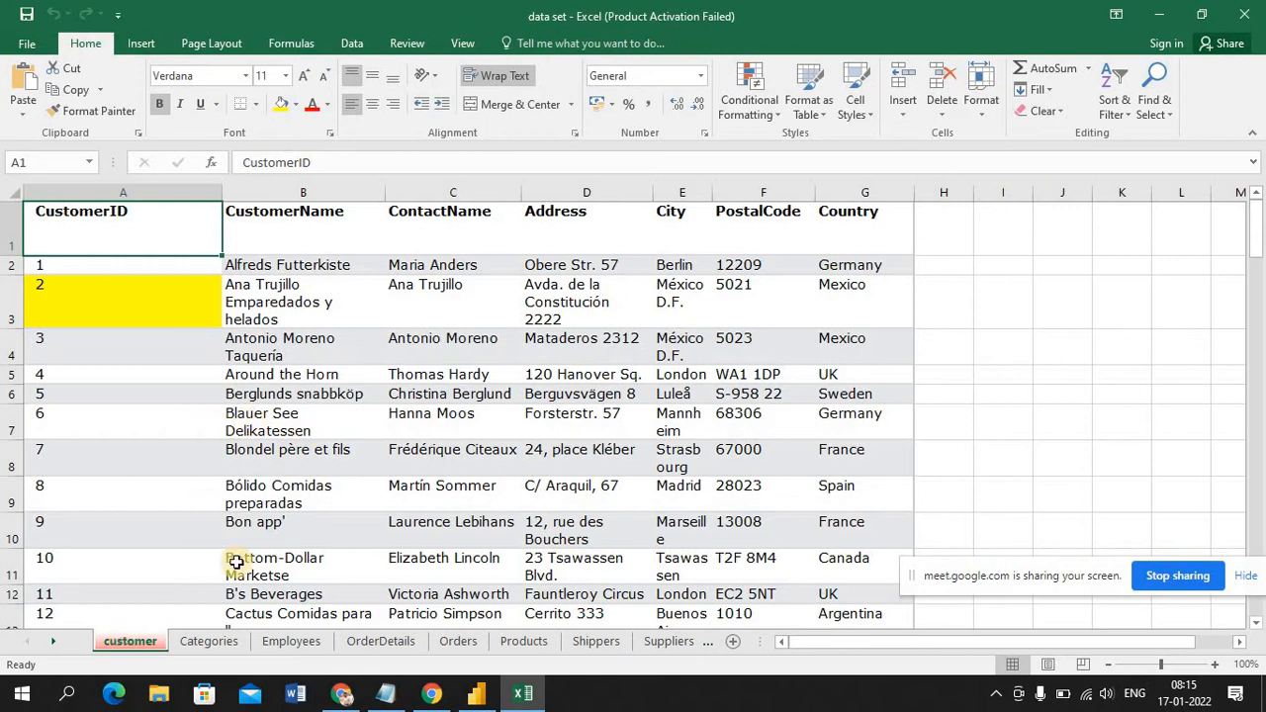
left_click(220, 641)
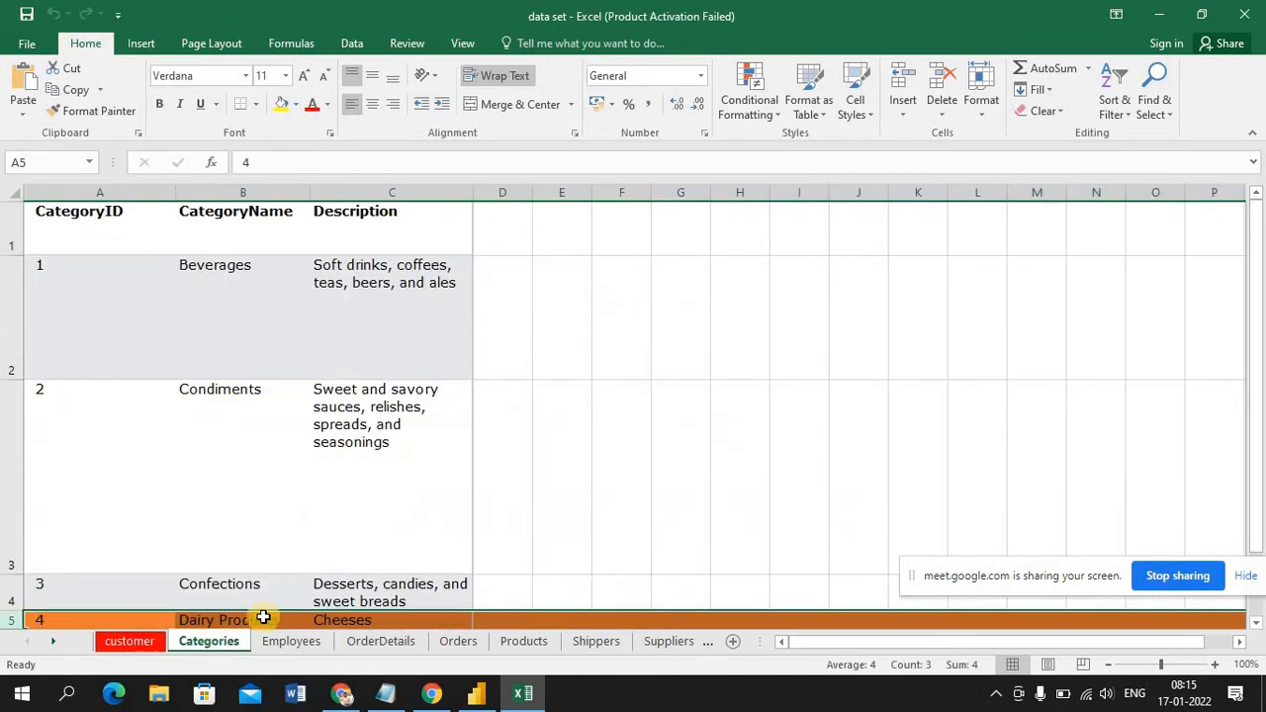
left_click(715, 641)
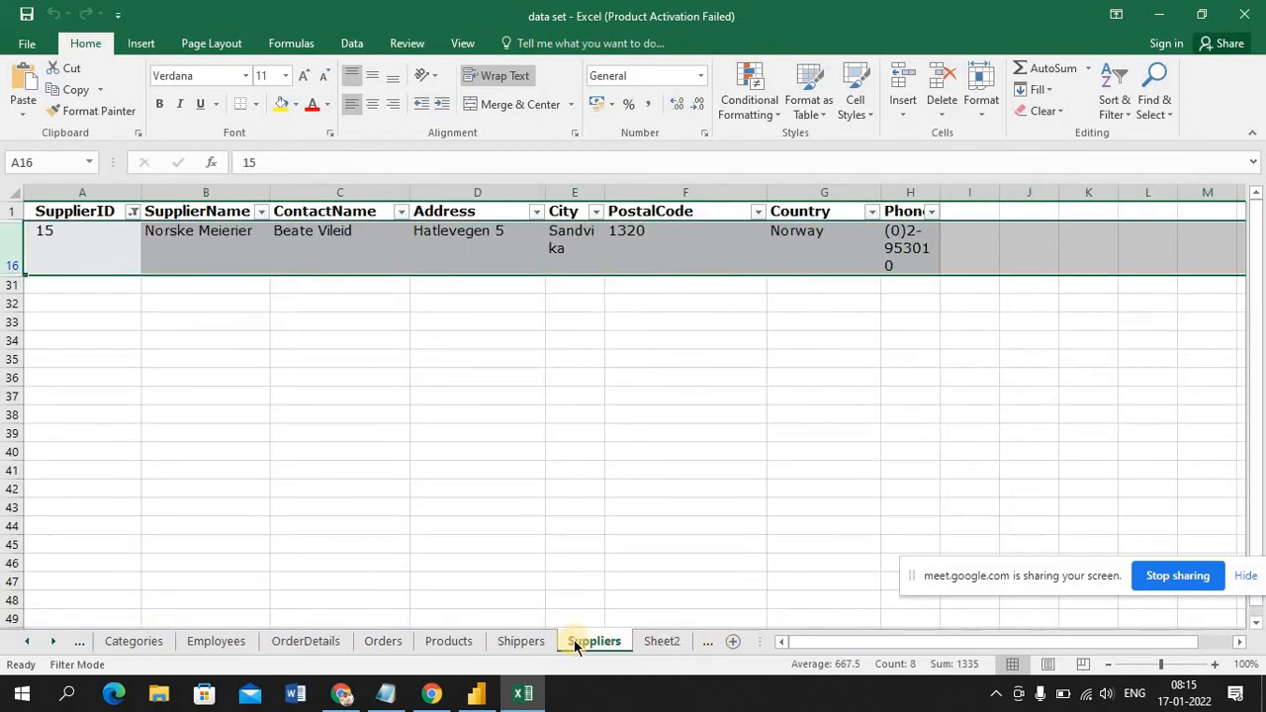
left_click(401, 499)
Switch back to the 2nd class report in Power BI Desktop, display its report page and collapse the Filters pane
left_click(464, 698)
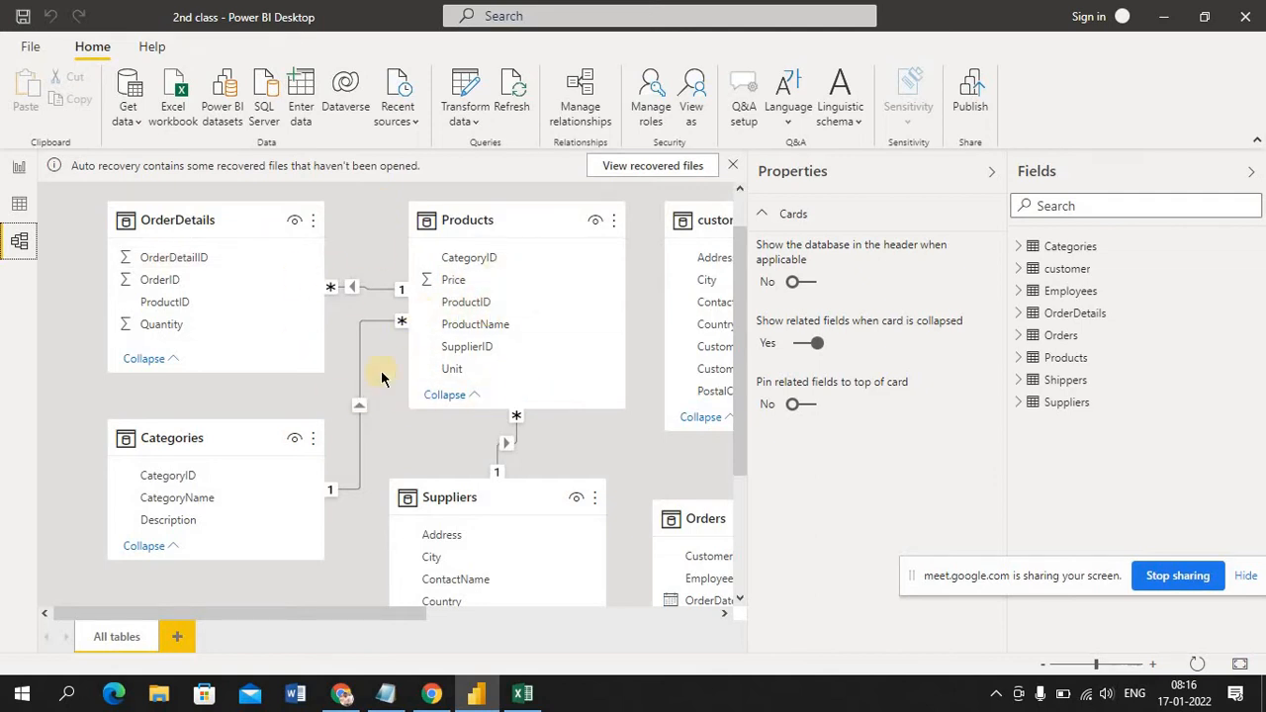
left_click(18, 171)
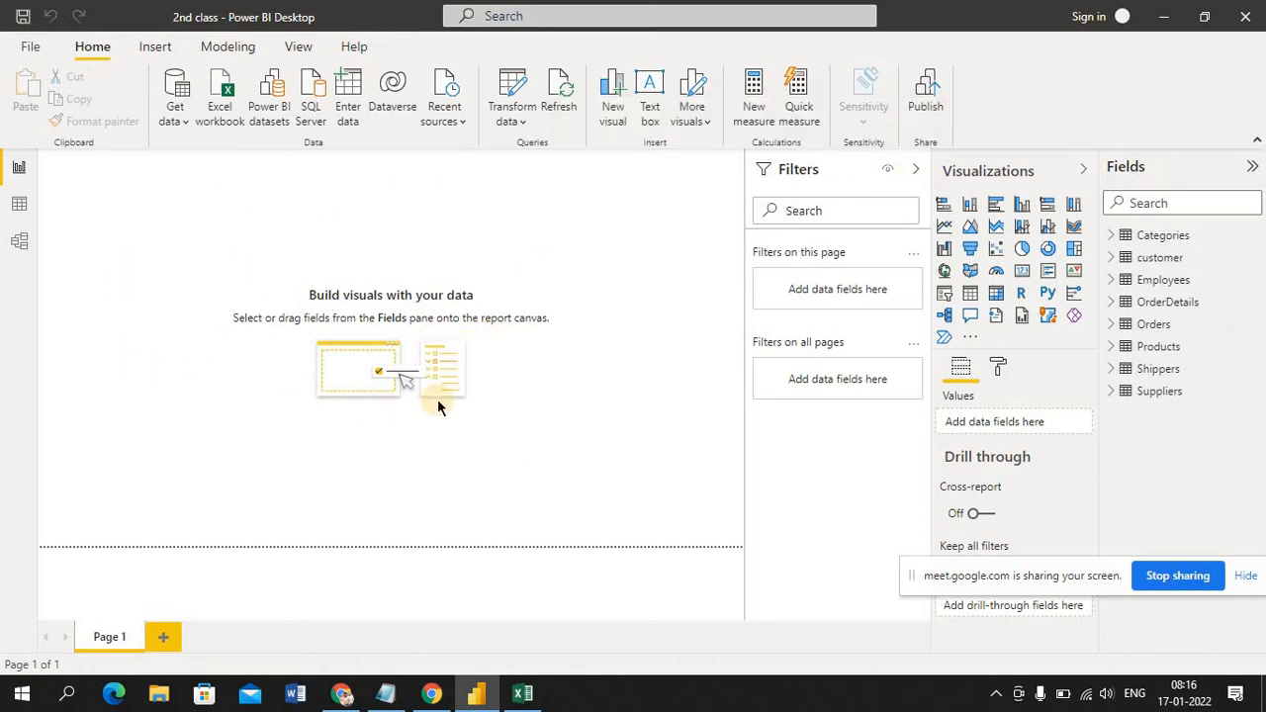
left_click(916, 174)
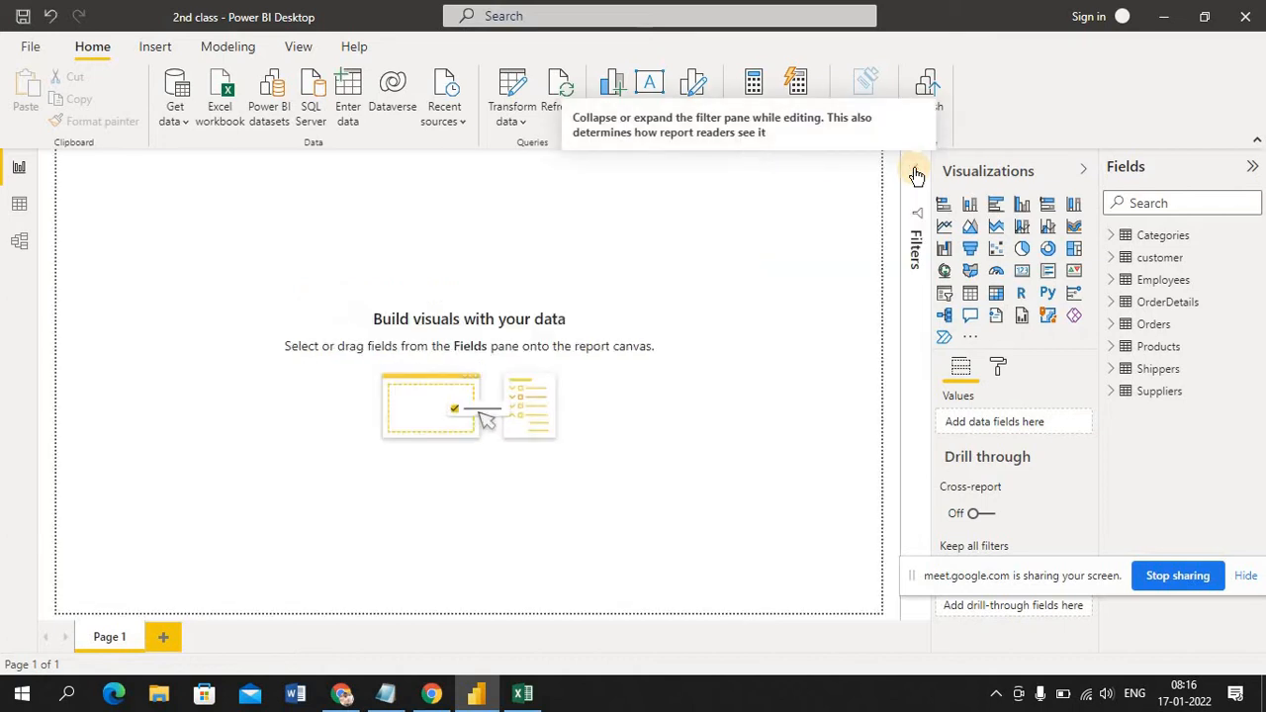
Collapse and re-expand the Visualizations pane, and expand and collapse the Filters pane, to demonstrate showing and hiding them
left_click(1084, 170)
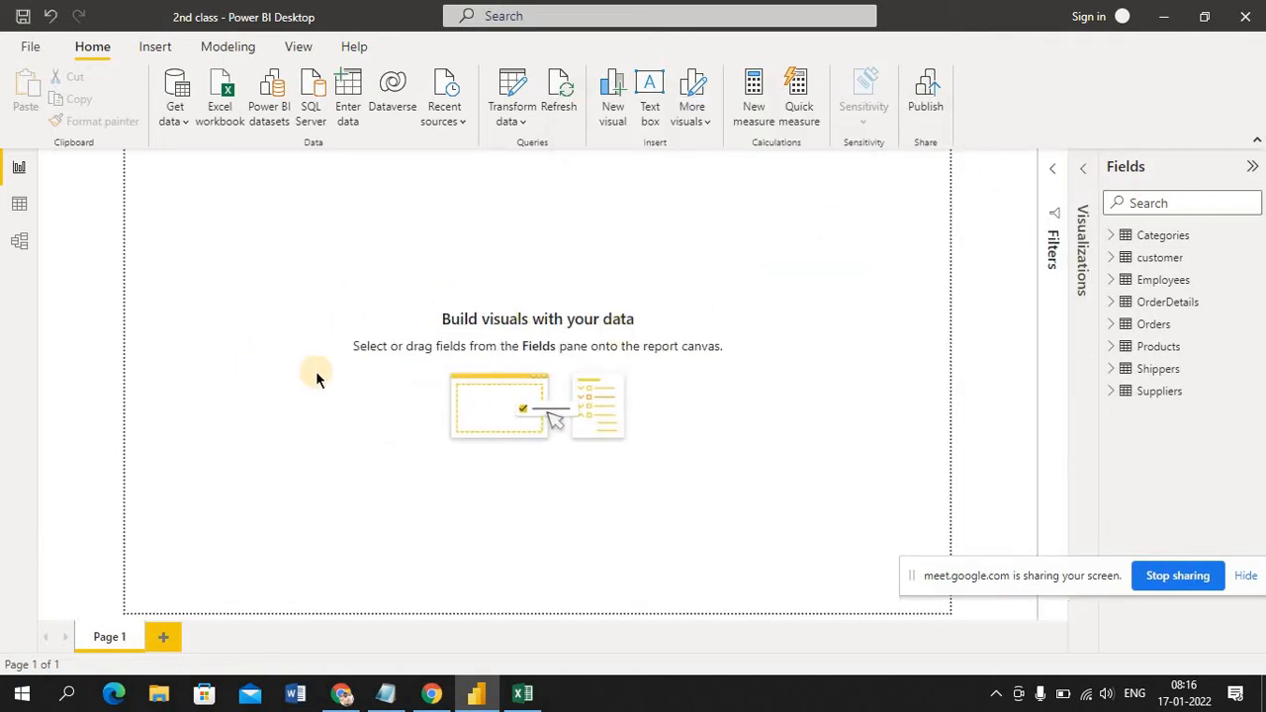
left_click(1085, 174)
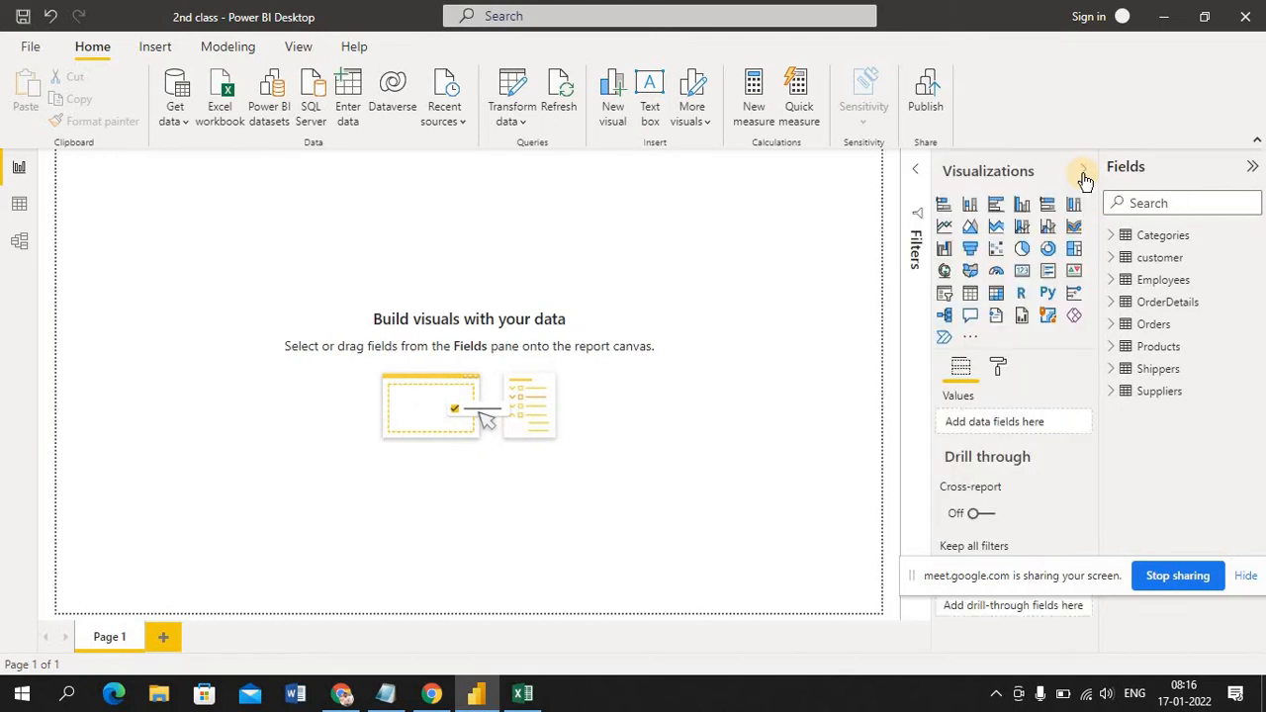
left_click(919, 173)
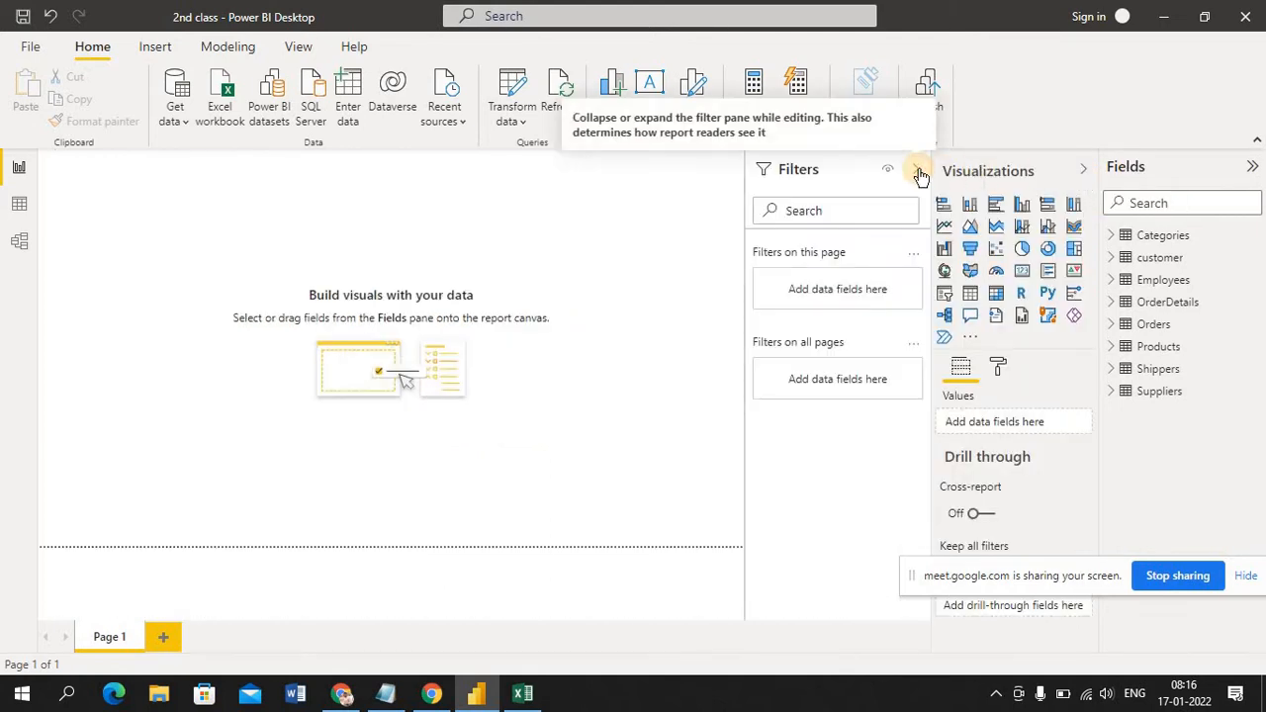
left_click(917, 172)
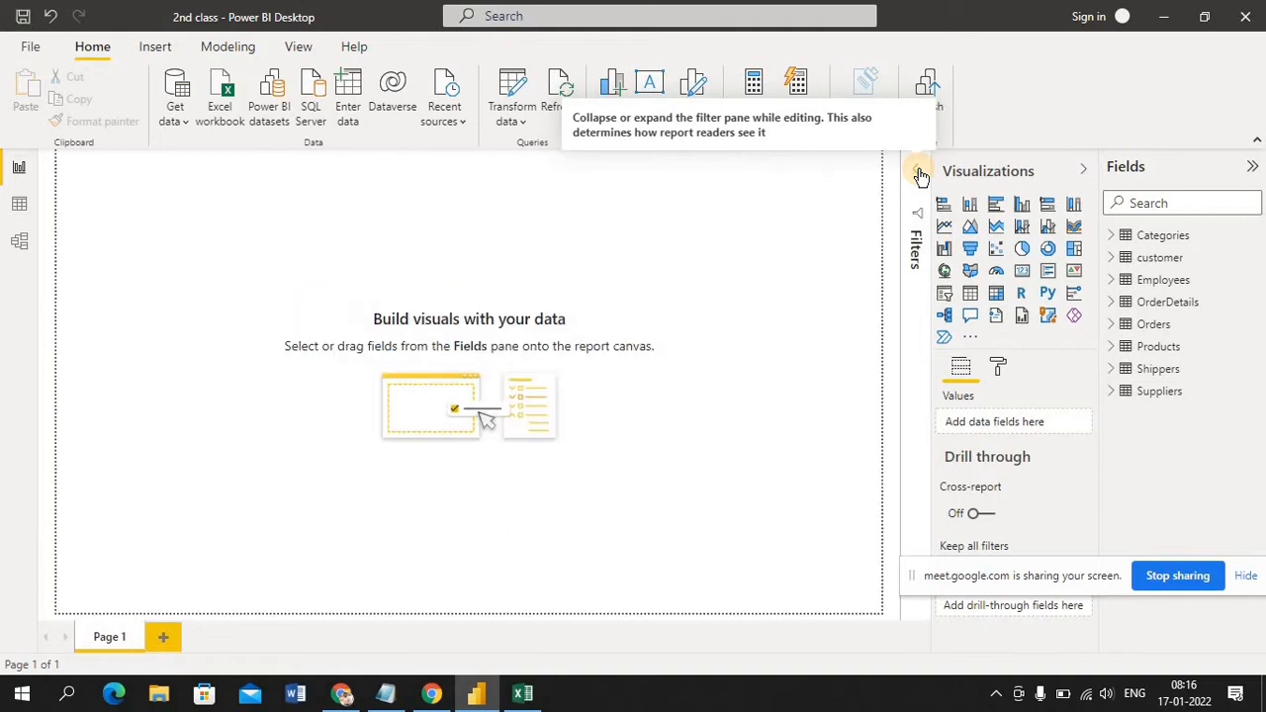
left_click(1083, 170)
left_click(1084, 175)
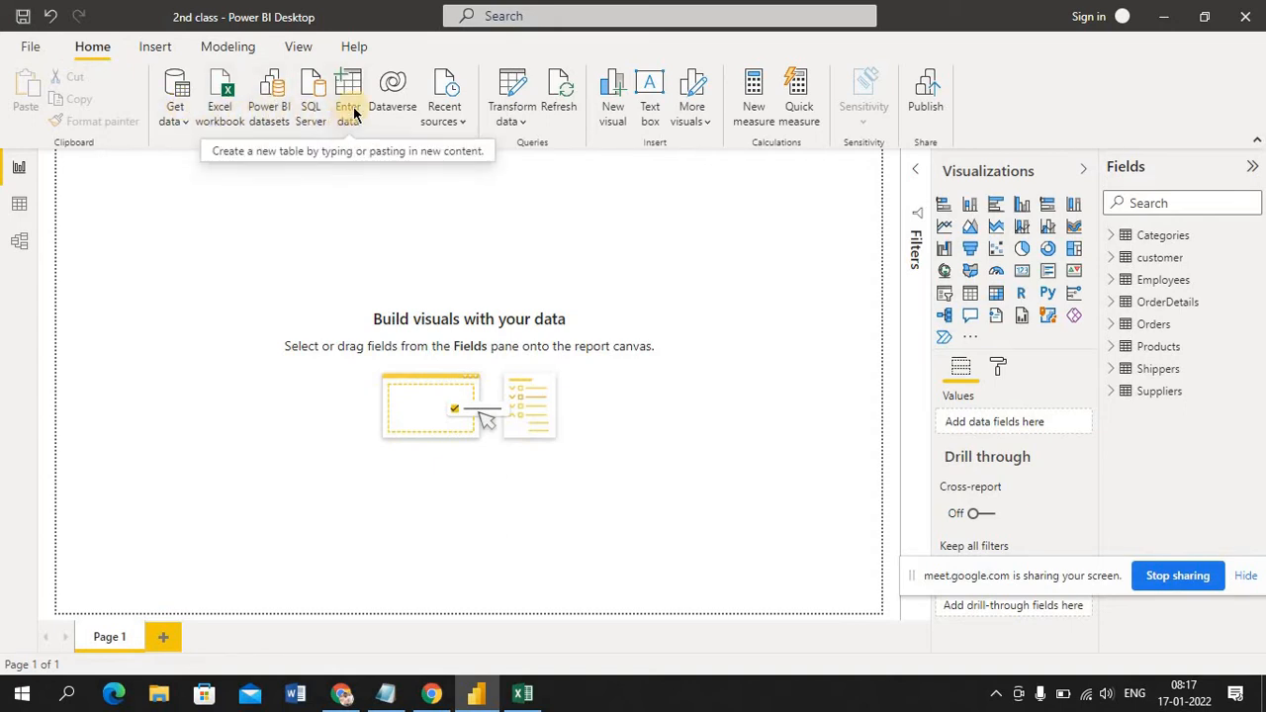
Examine the common data sources from which data can be imported into the report, without choosing one
left_click(171, 119)
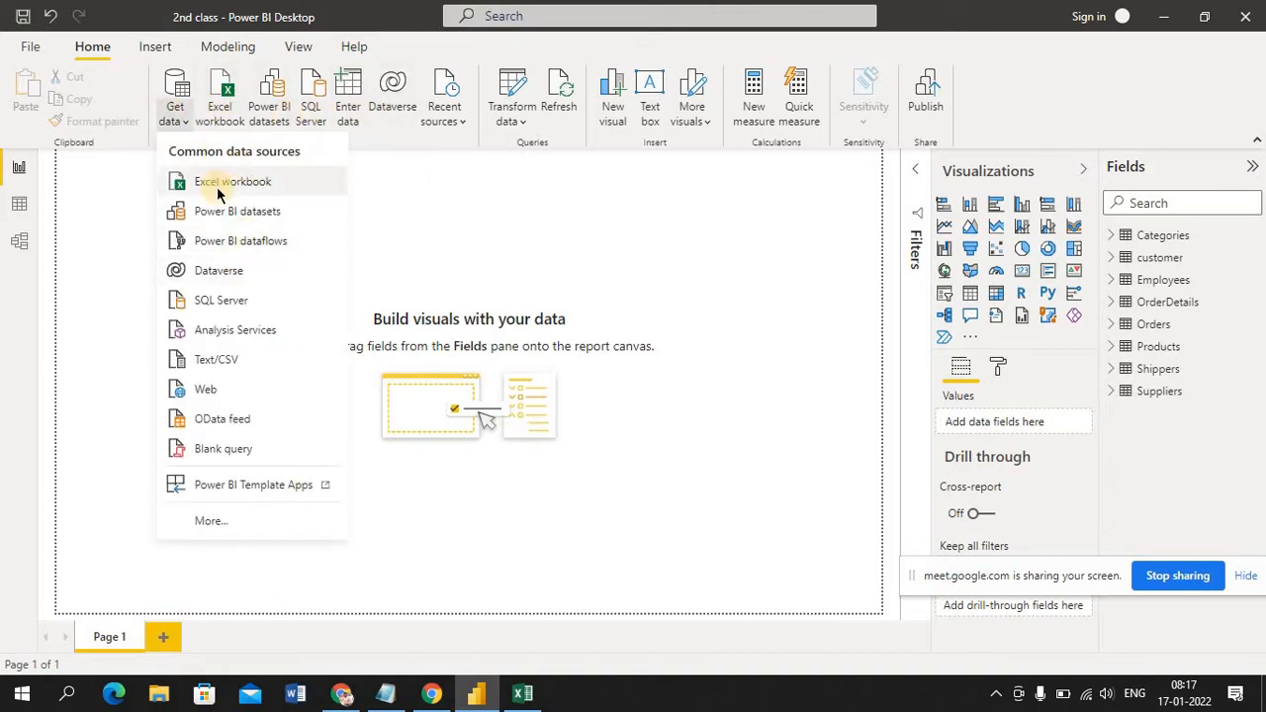
left_click(412, 253)
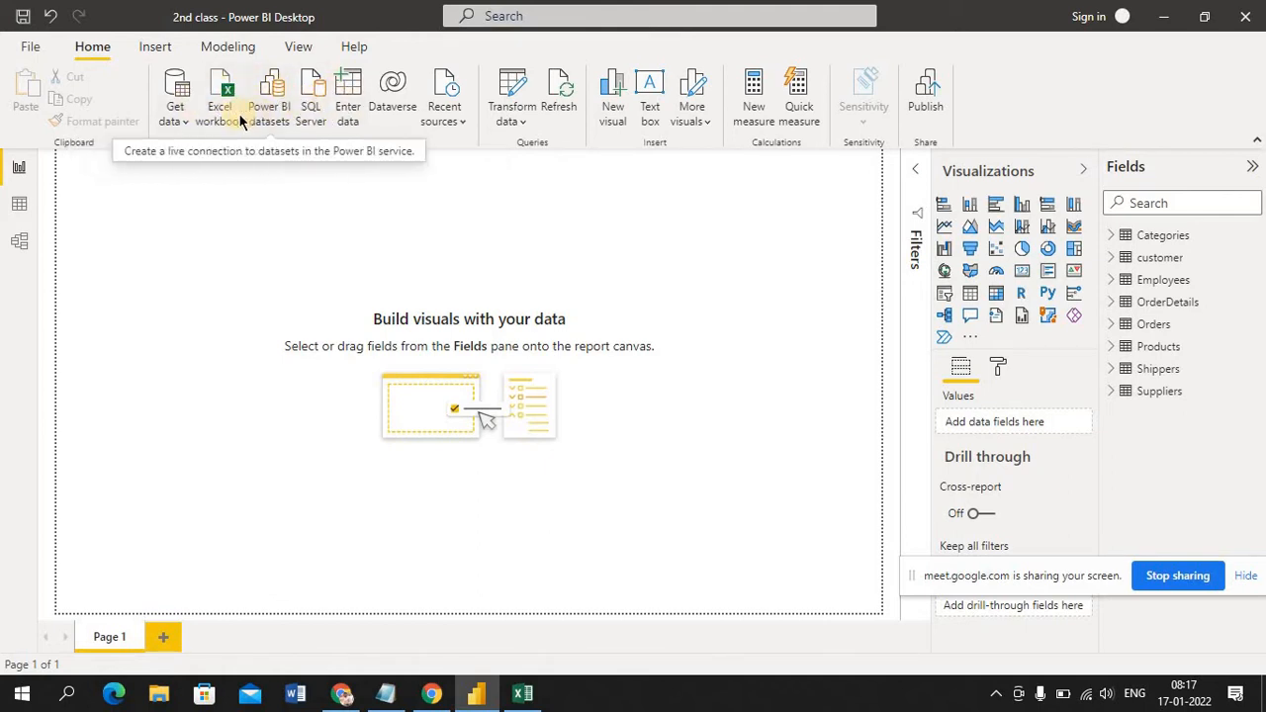
left_click(184, 118)
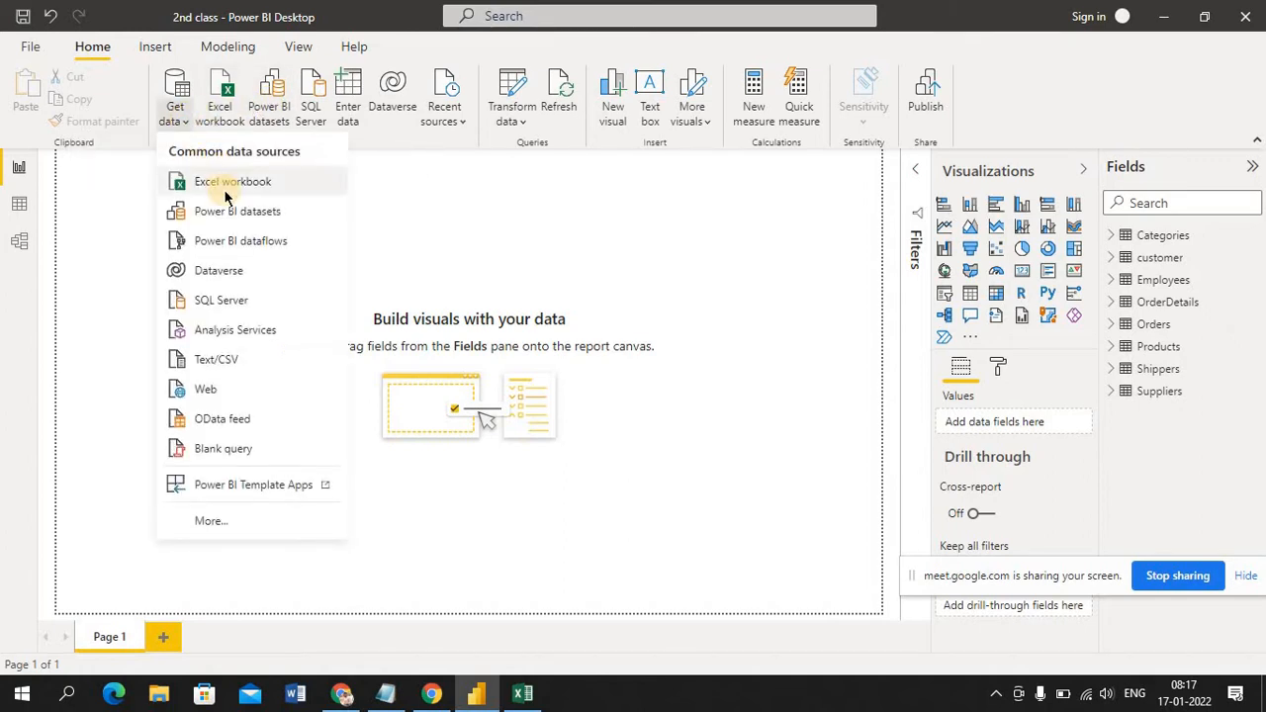
left_click(435, 204)
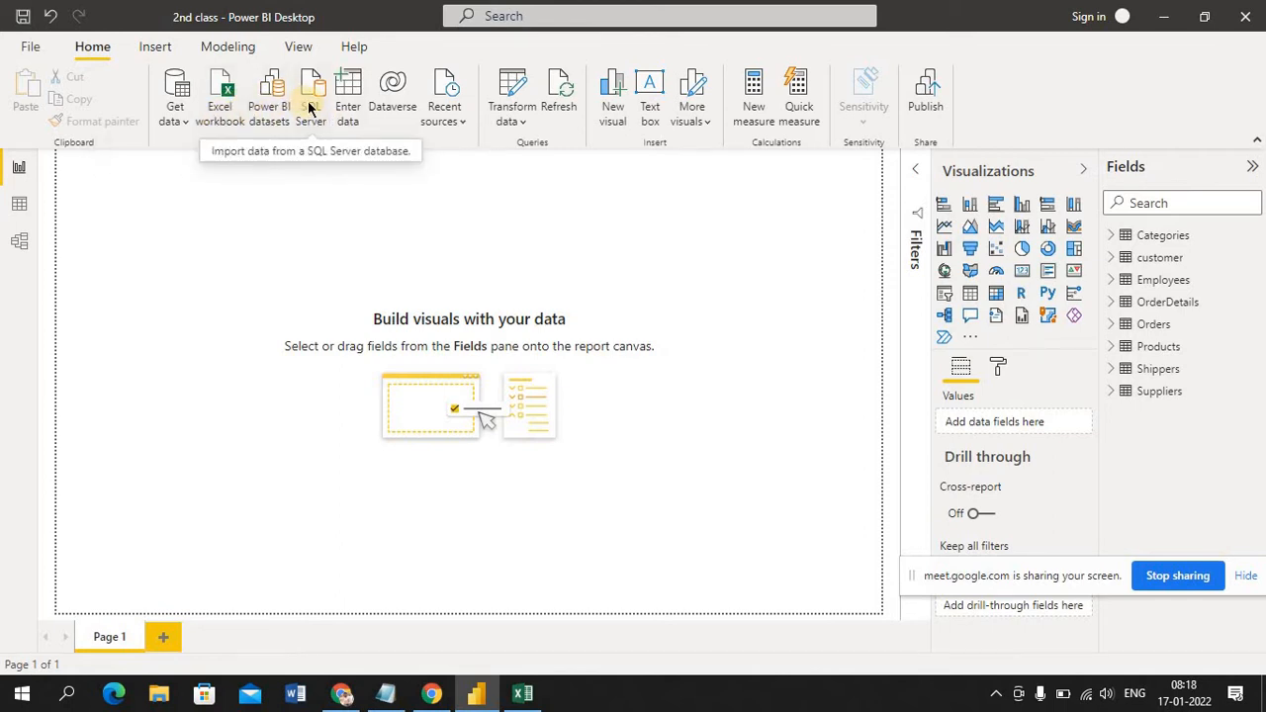
left_click(187, 115)
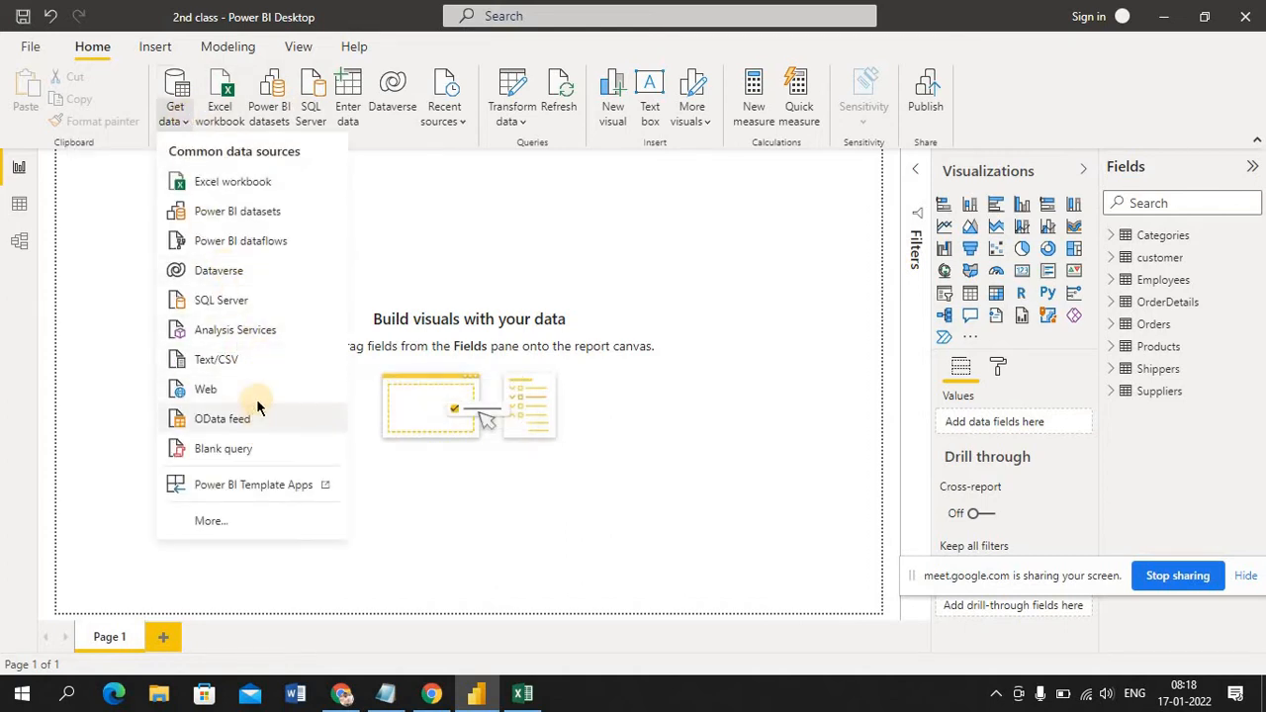
left_click(413, 278)
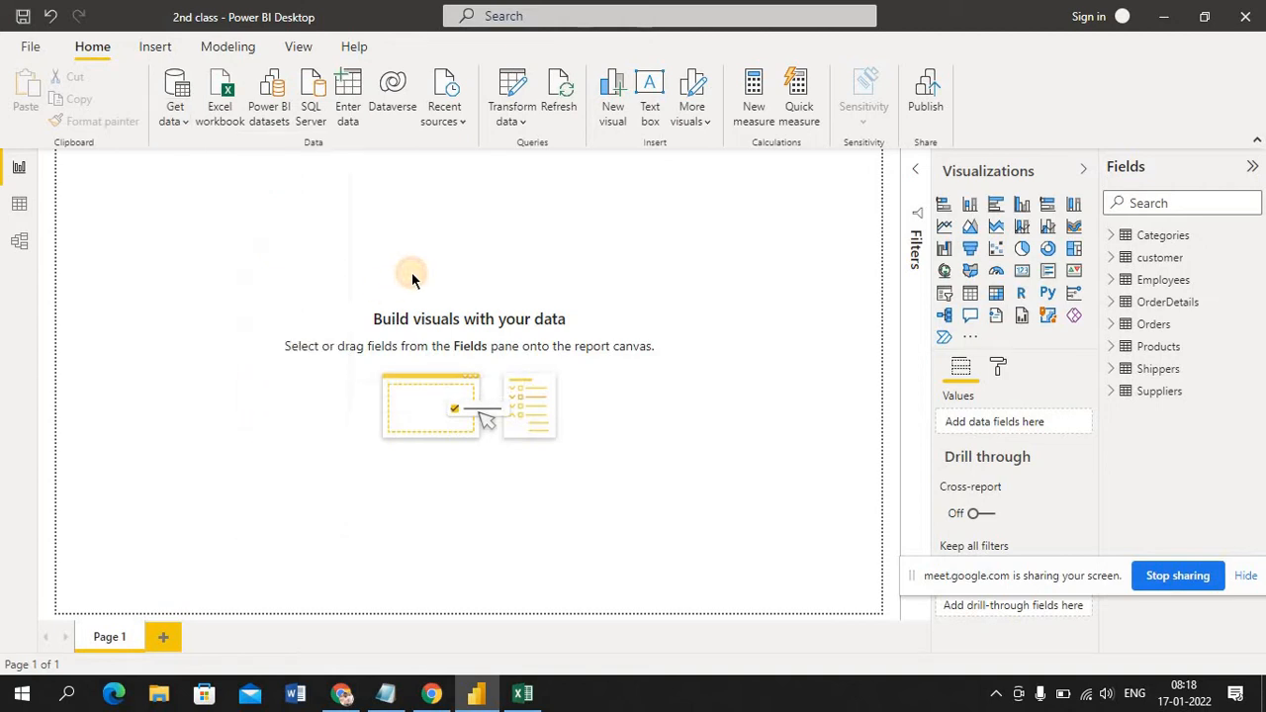
left_click(187, 118)
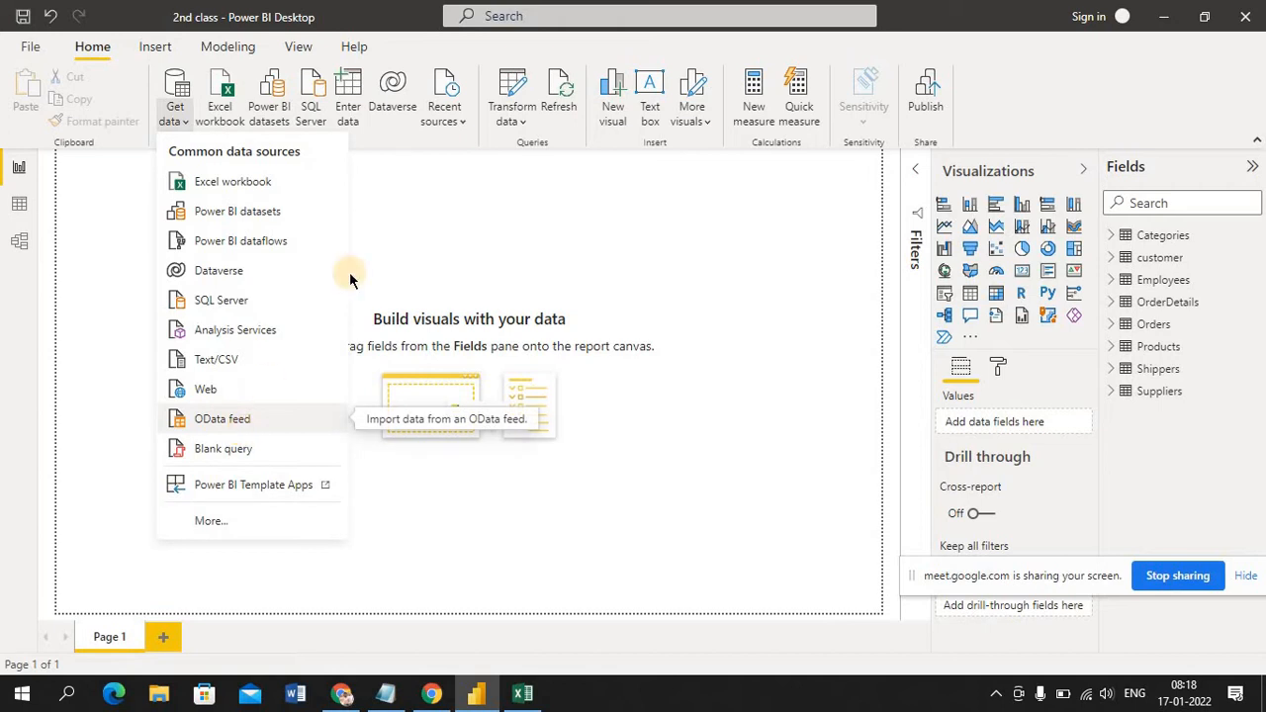
left_click(377, 247)
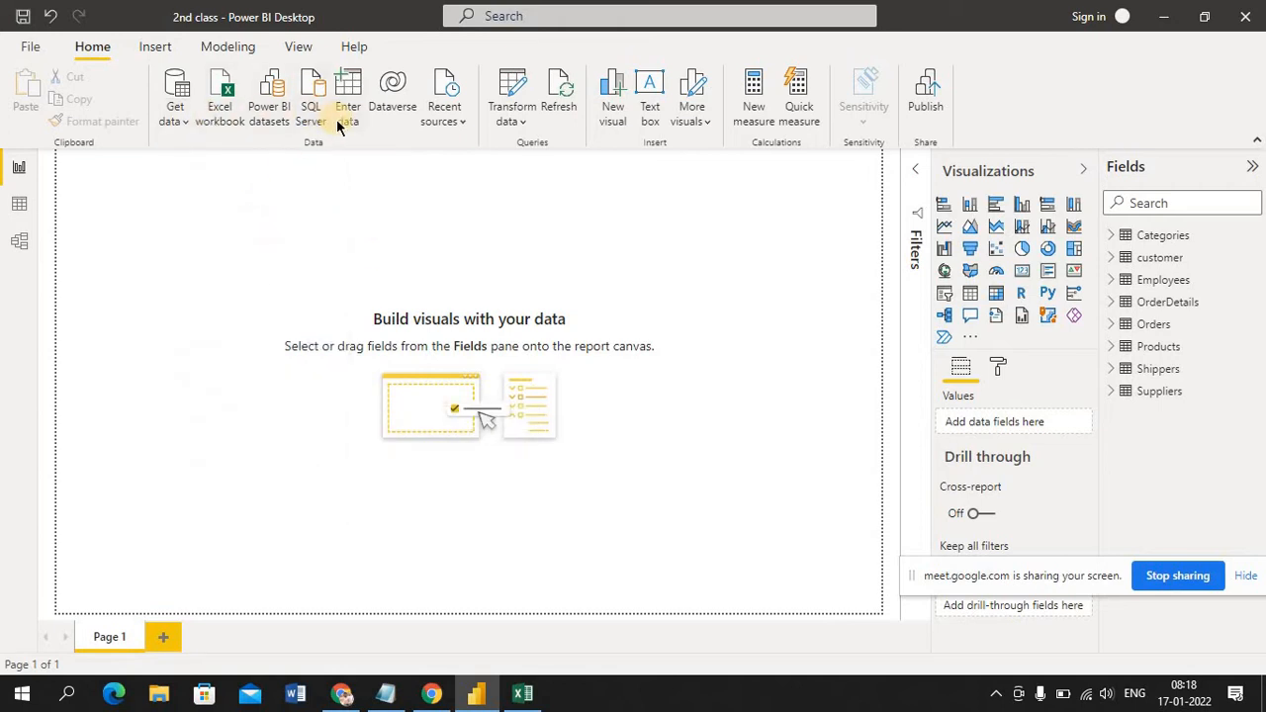
left_click(358, 227)
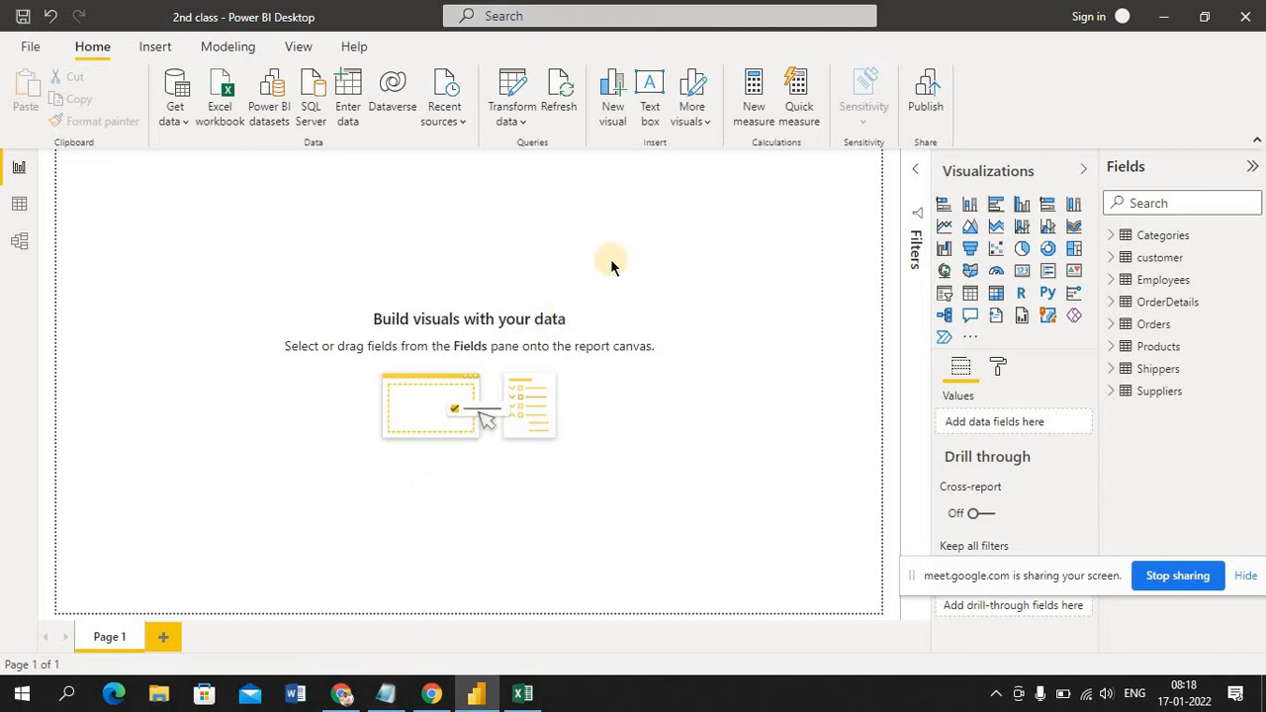
Switch to Notepad and start a new blank document in place of the mail file
mouse_move(392, 696)
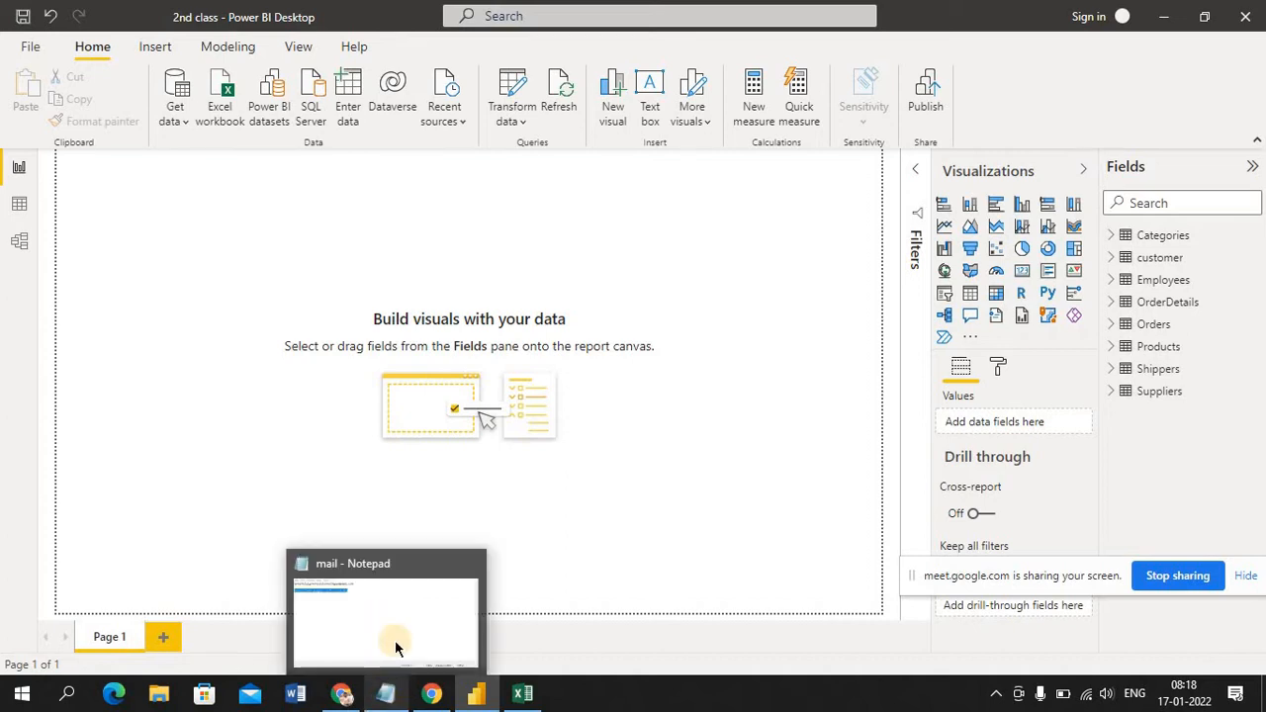
left_click(395, 700)
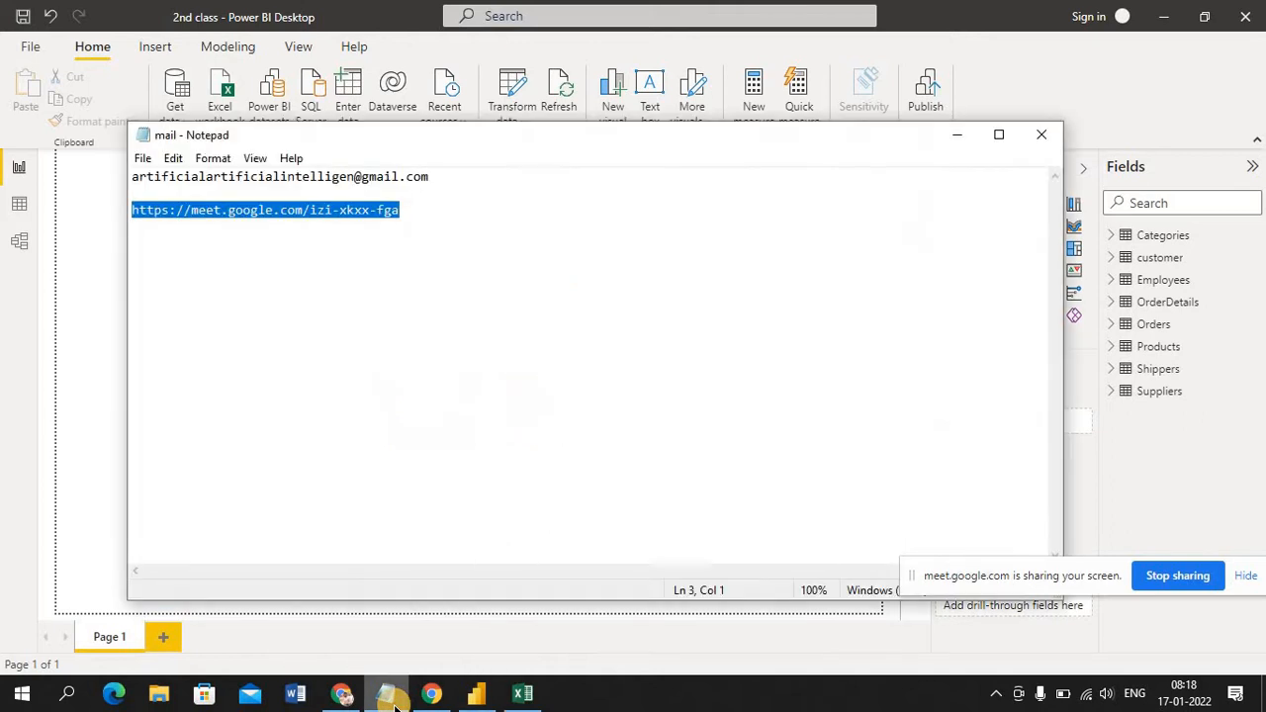
left_click(141, 158)
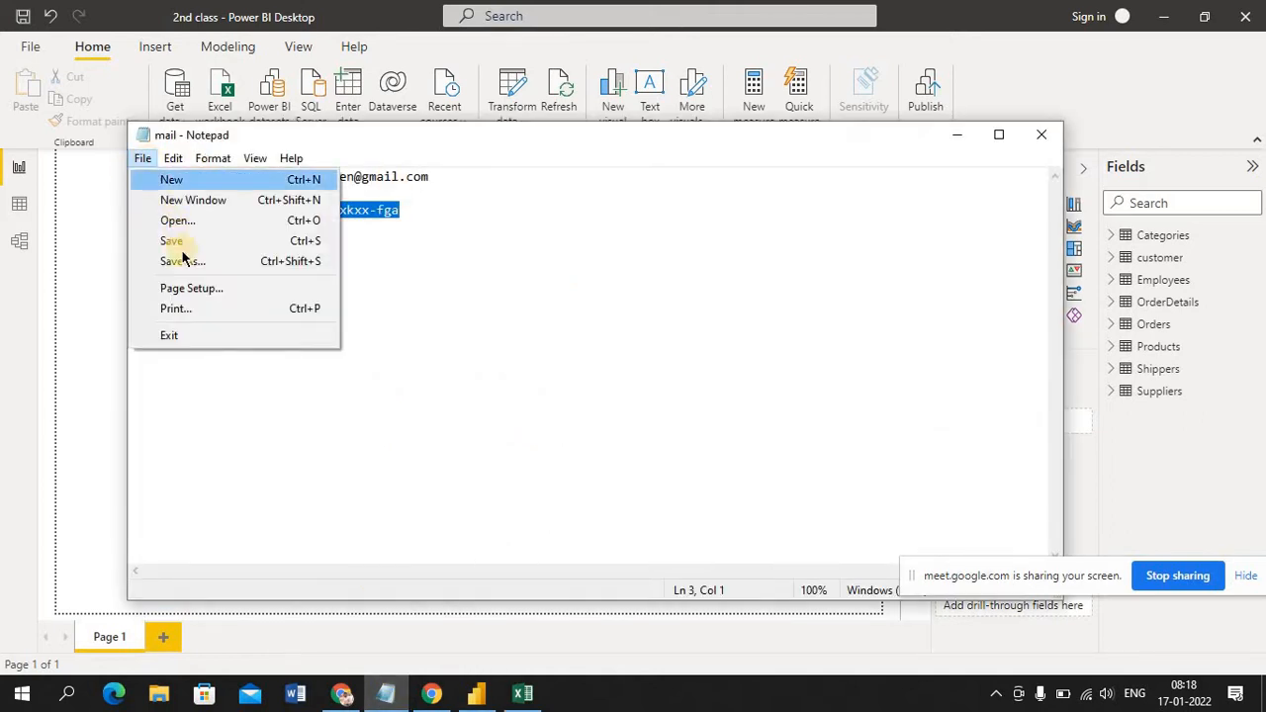
left_click(194, 179)
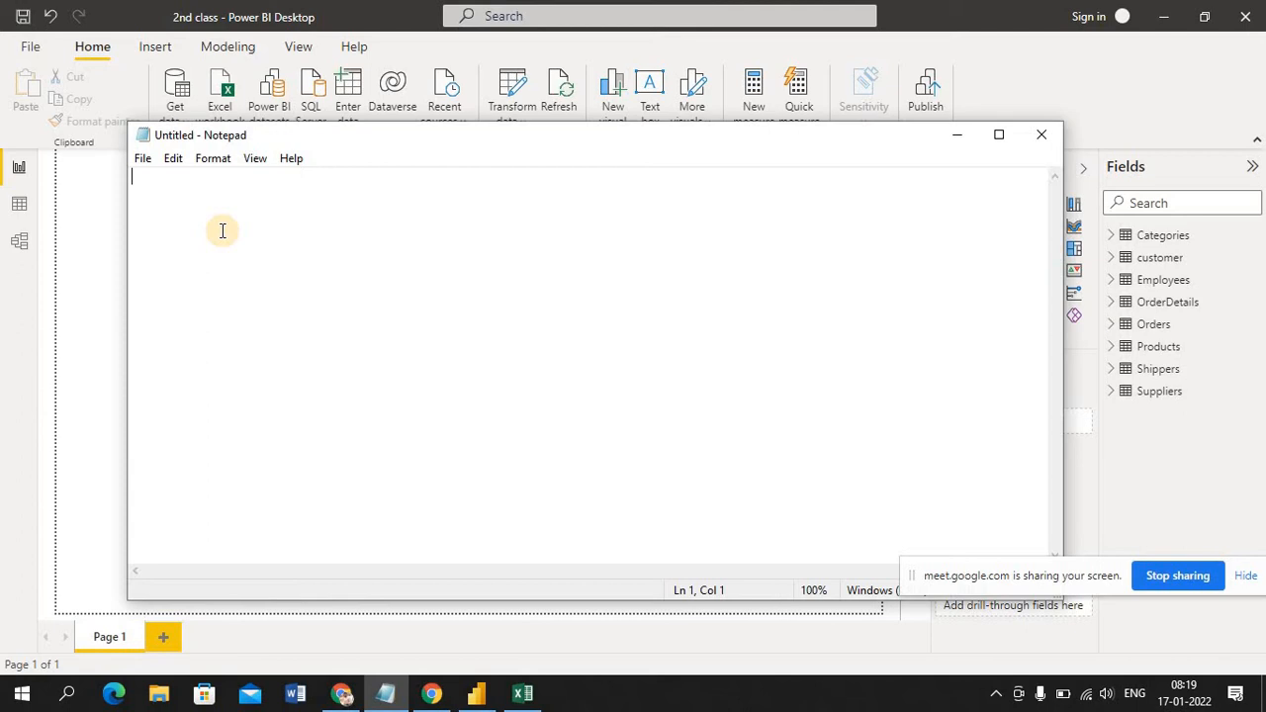
Enter the header line "name,sal,loc" in the blank Notepad document
left_click(222, 231)
type("name,")
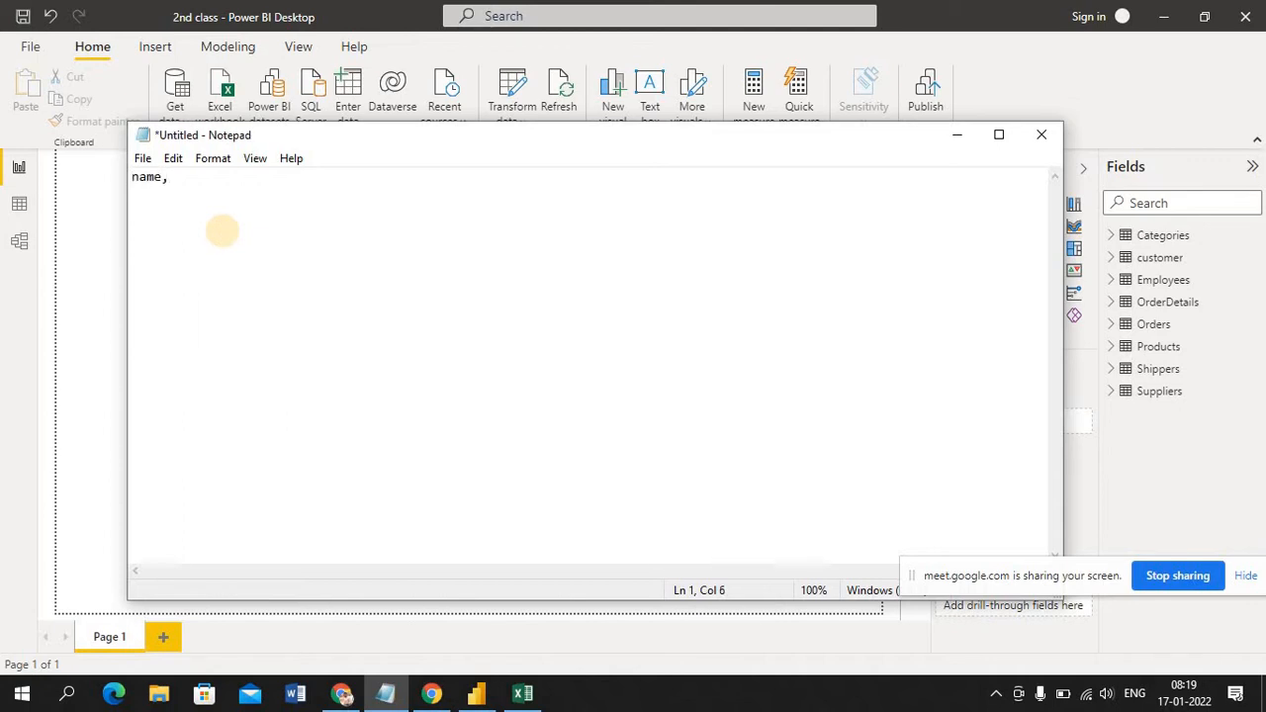
type("sal,loc ")
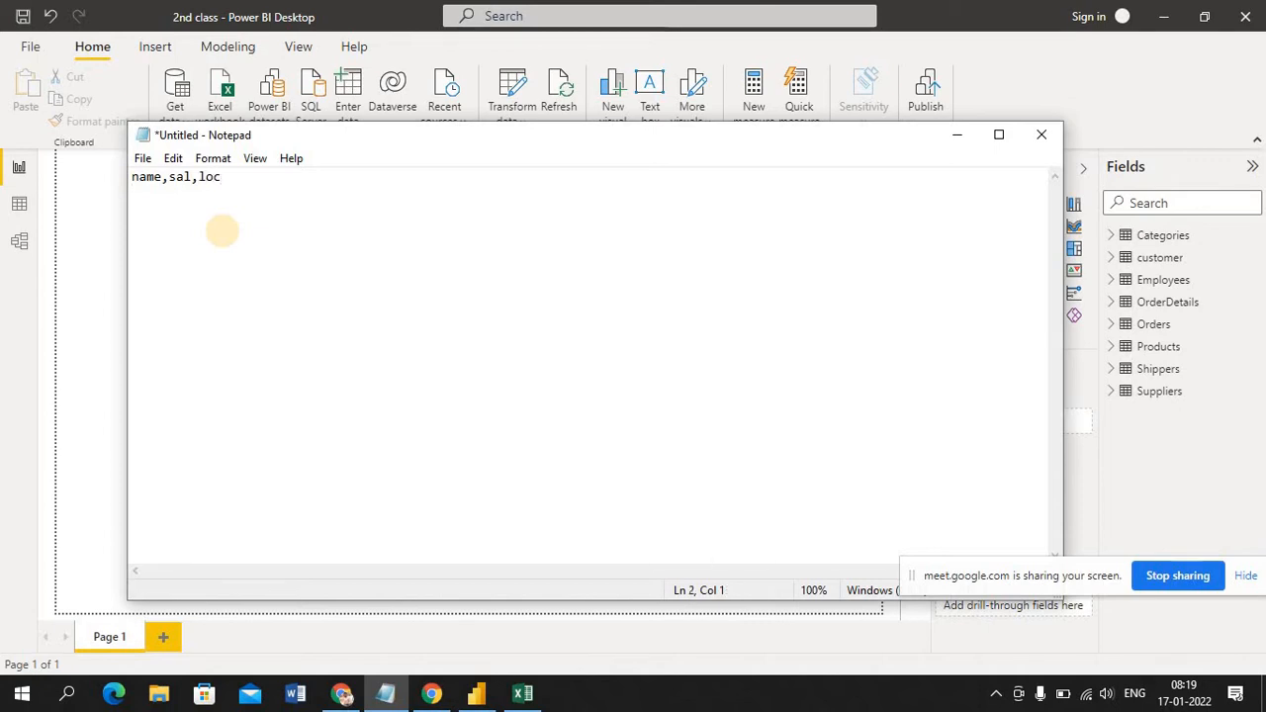
type("imran,10,ba")
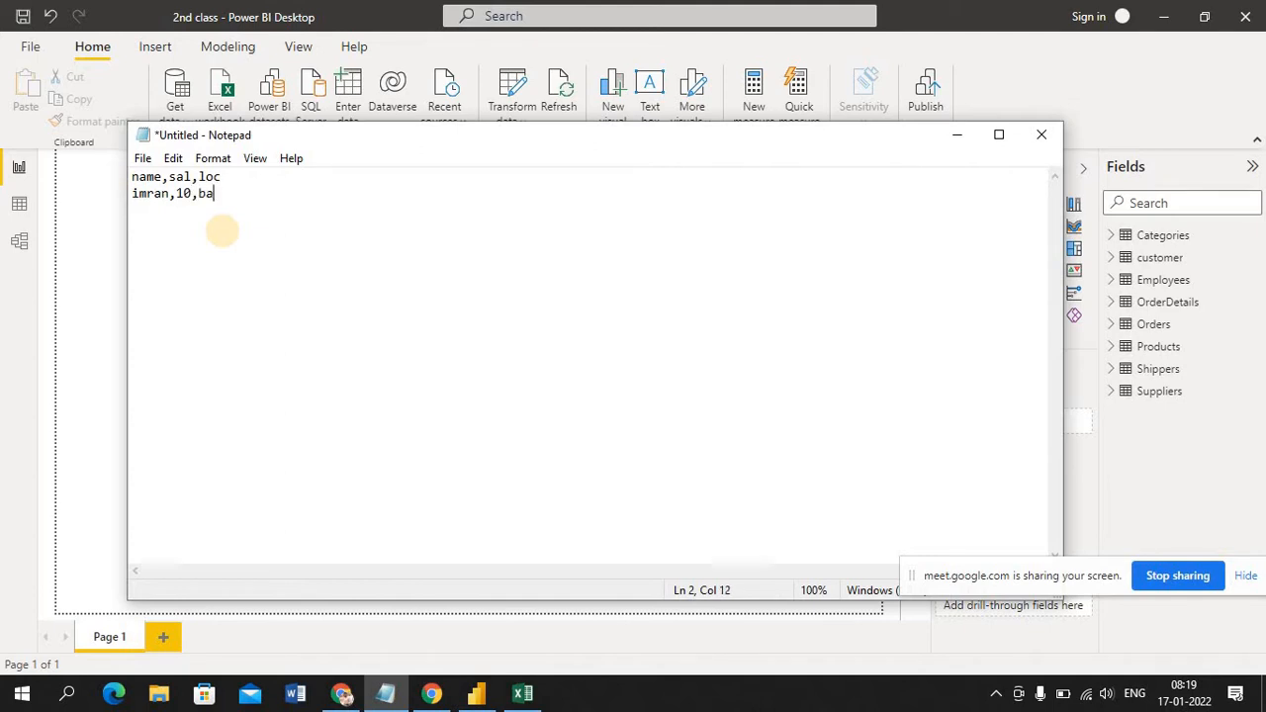
type("bg")
Add the first comma-separated record: a person's first name, 10 and bang, ending with a trailing comma
key("BackSpace")
type("ng")
type(",")
Add two more comma-separated records, each starting with a first name: one with 20 and Pune, one with 30 and hyd
key("Return")
type("ravi,20,Pune")
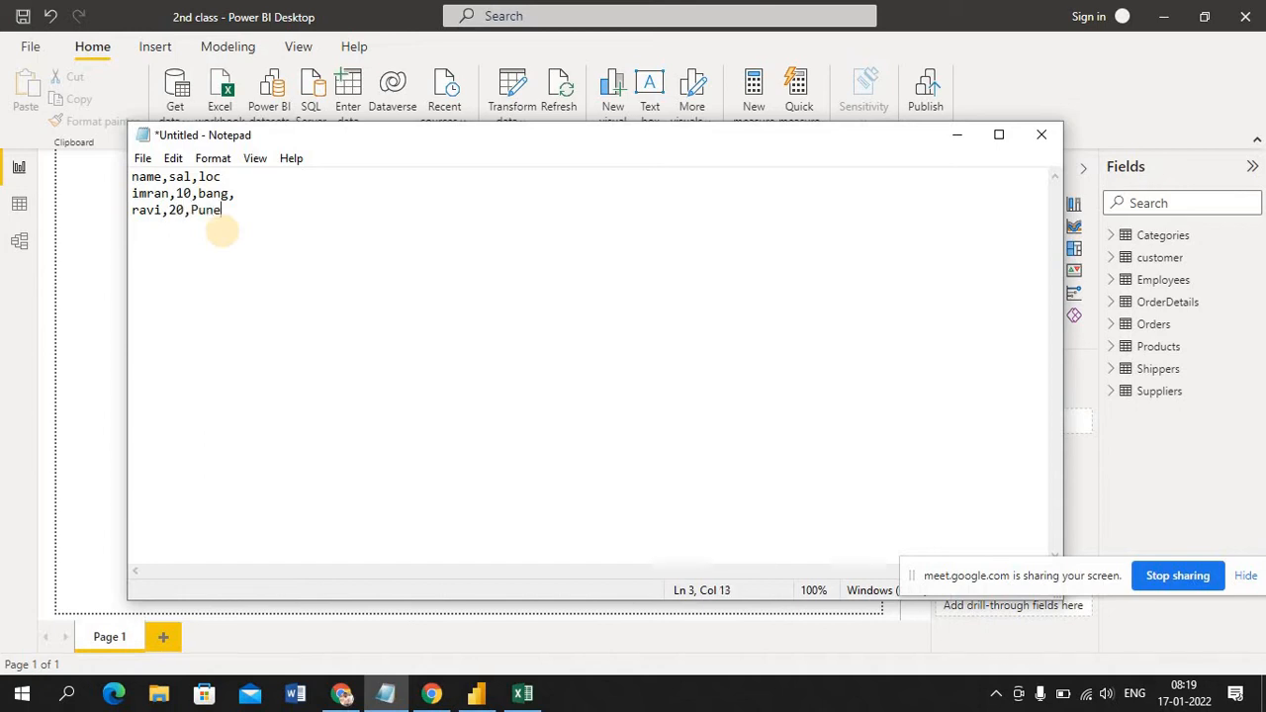
key("Return")
type("goutham,30,hyd")
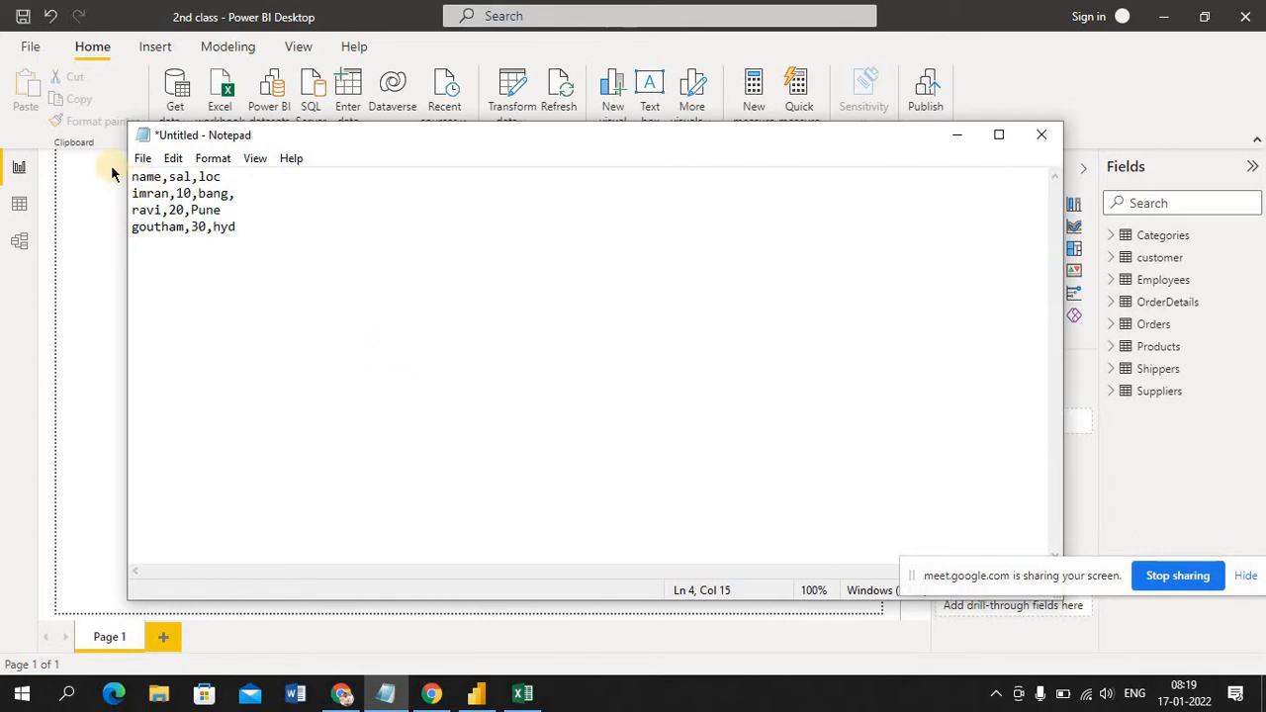
Save the document to the Desktop as a text file named sampleCSV
left_click(142, 160)
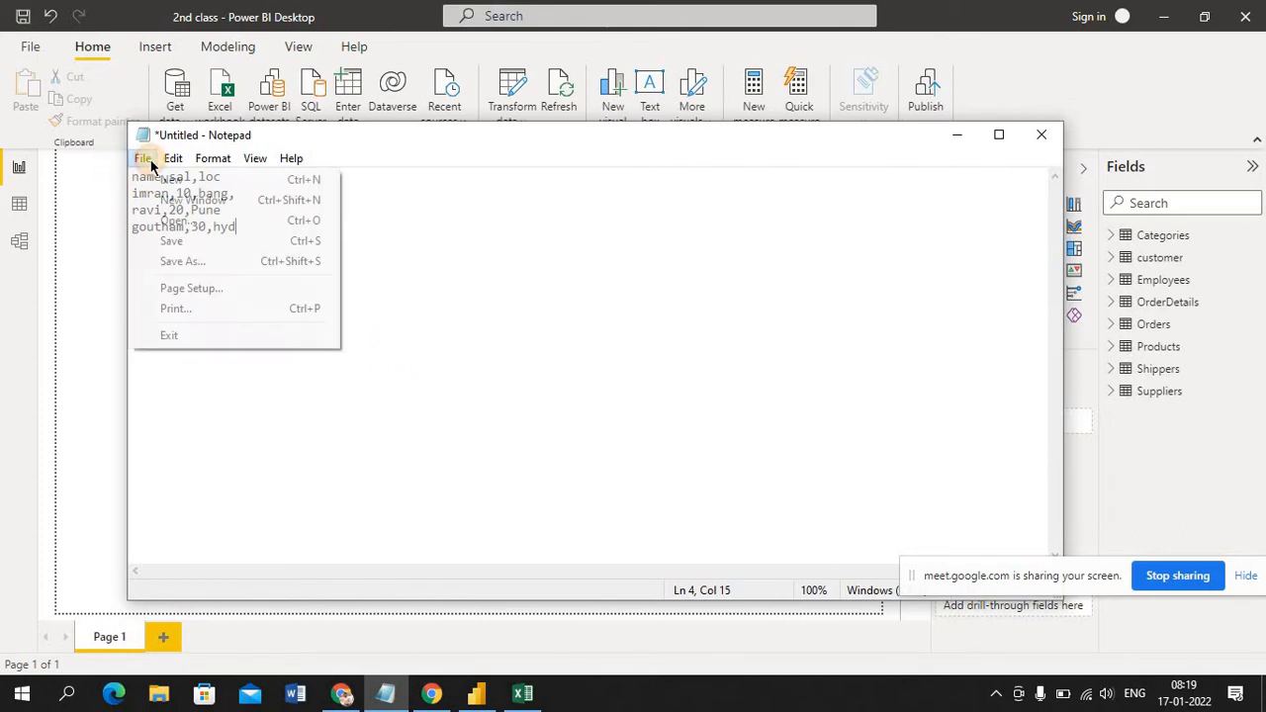
left_click(199, 261)
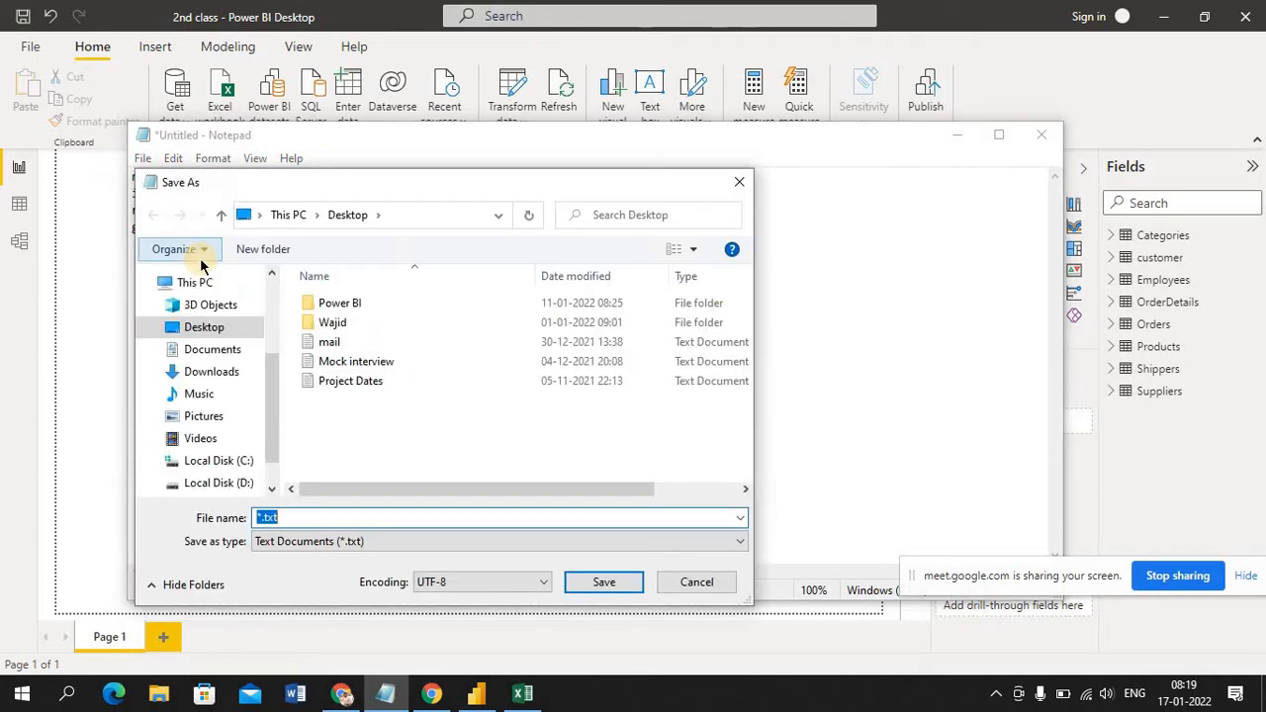
type("sample")
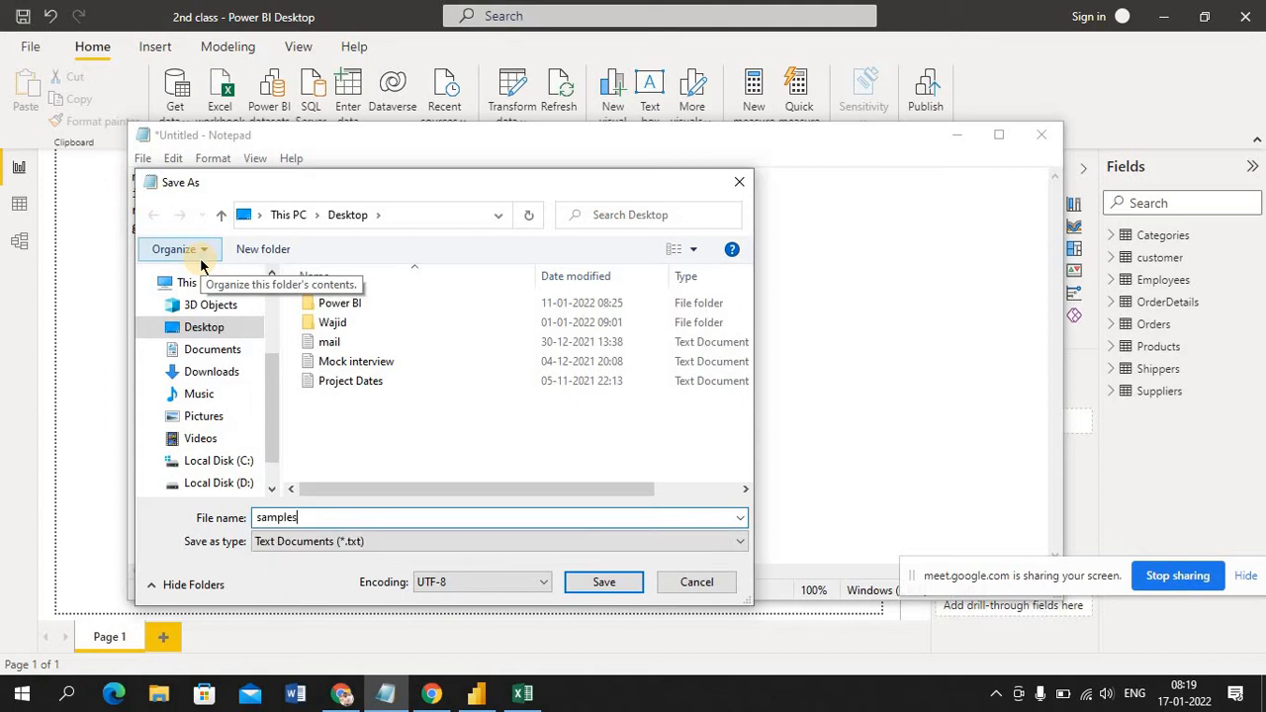
type("CSV")
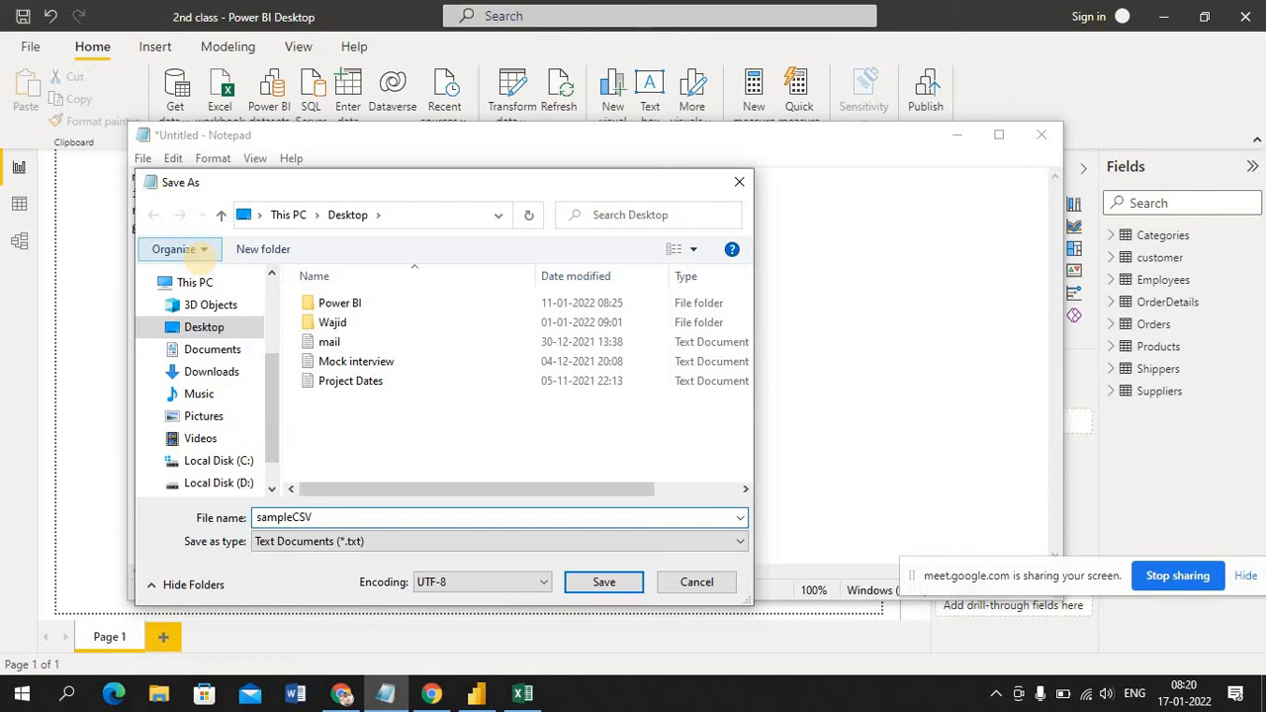
left_click(600, 584)
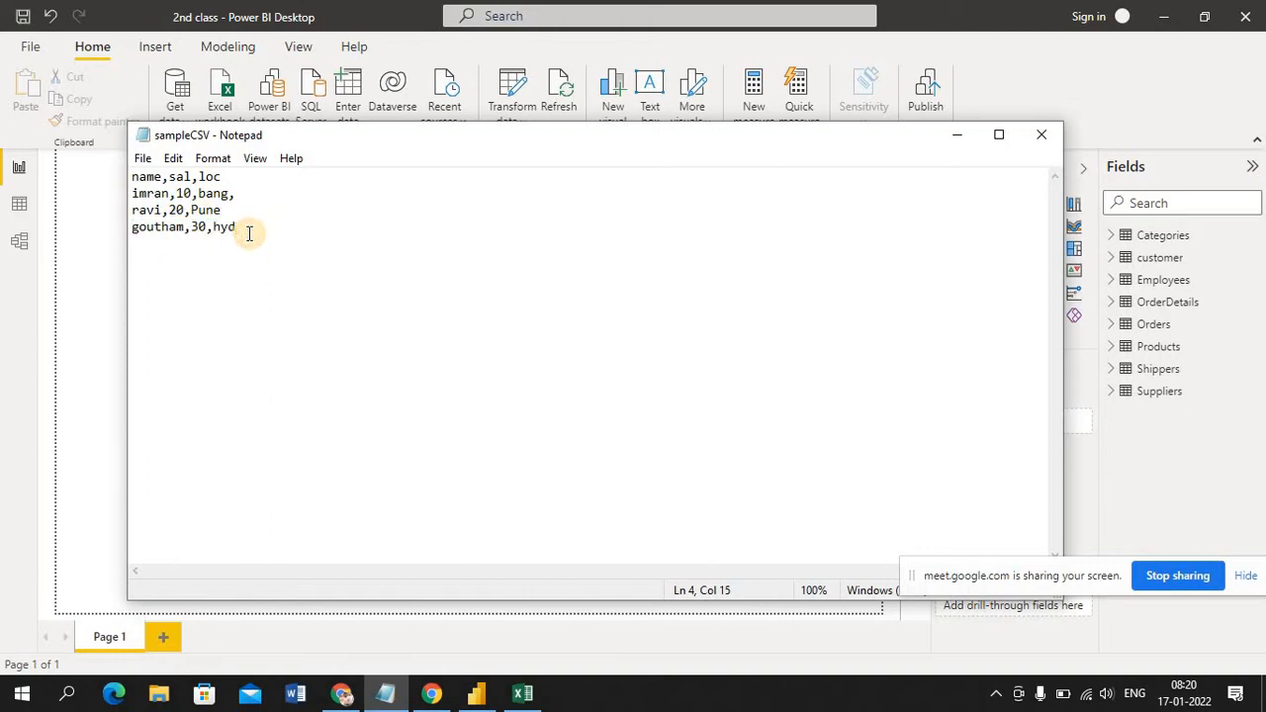
triple_click(248, 232)
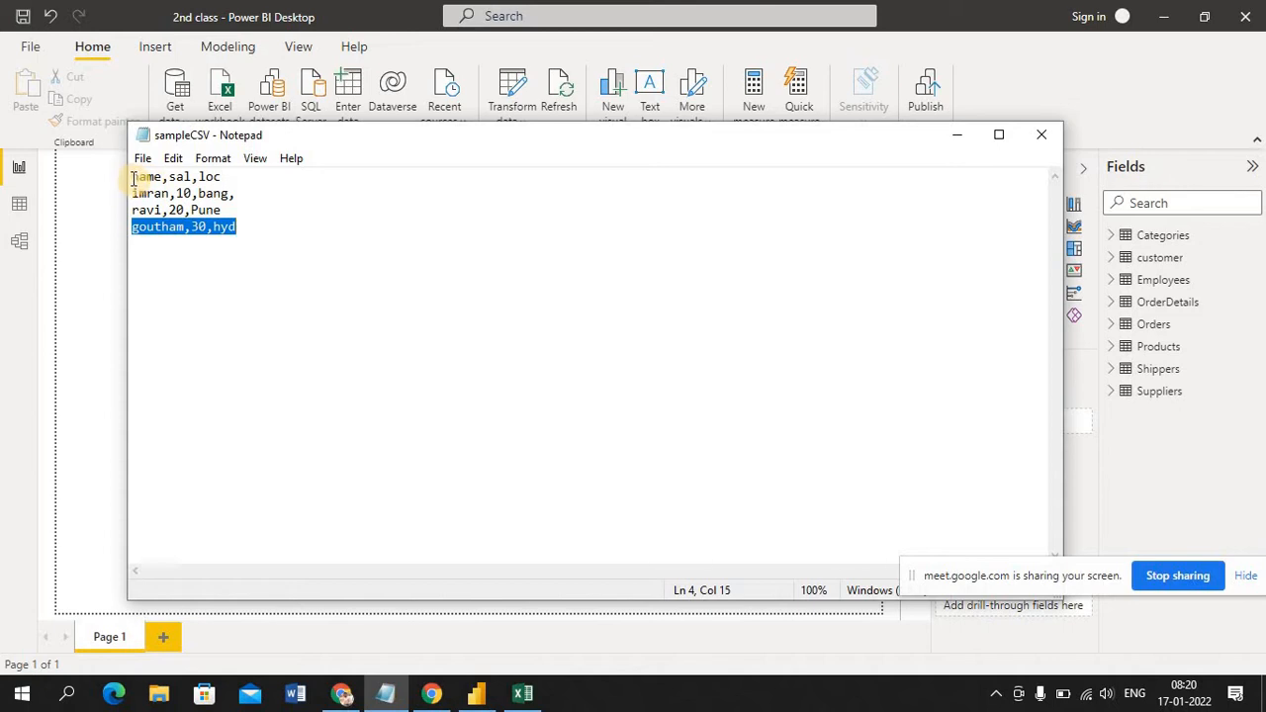
left_click(275, 176)
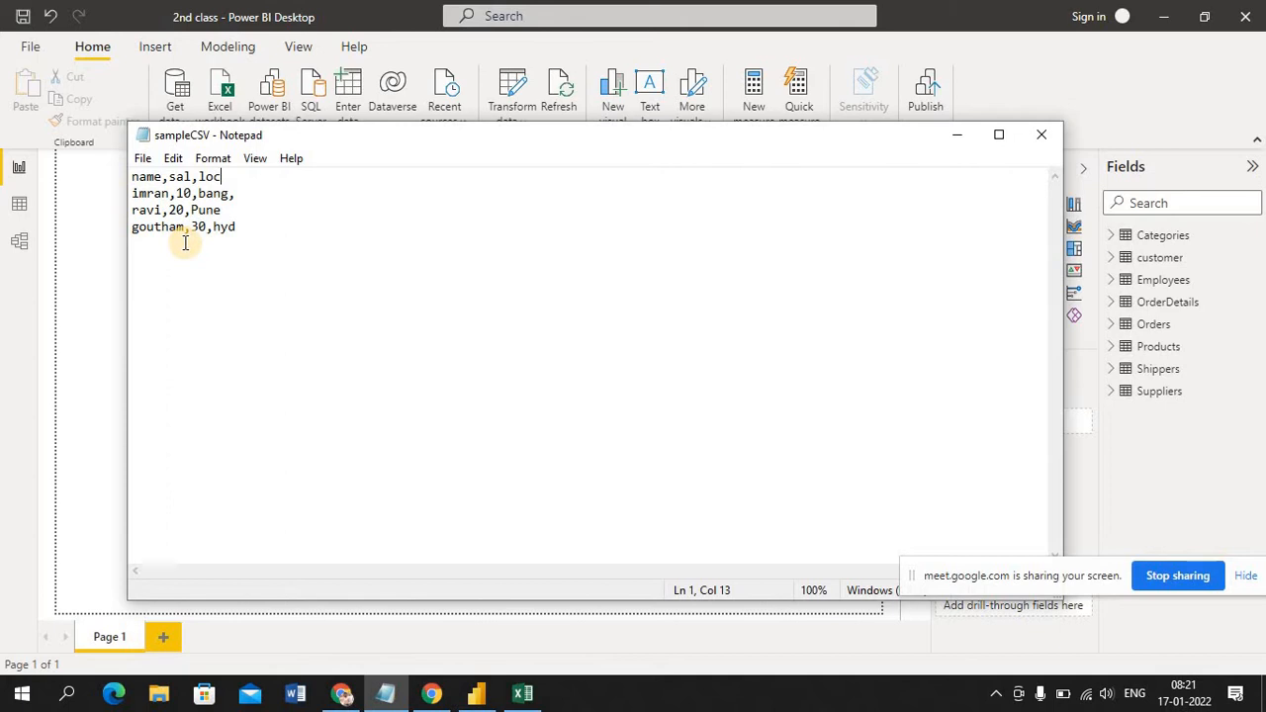
left_click(262, 232)
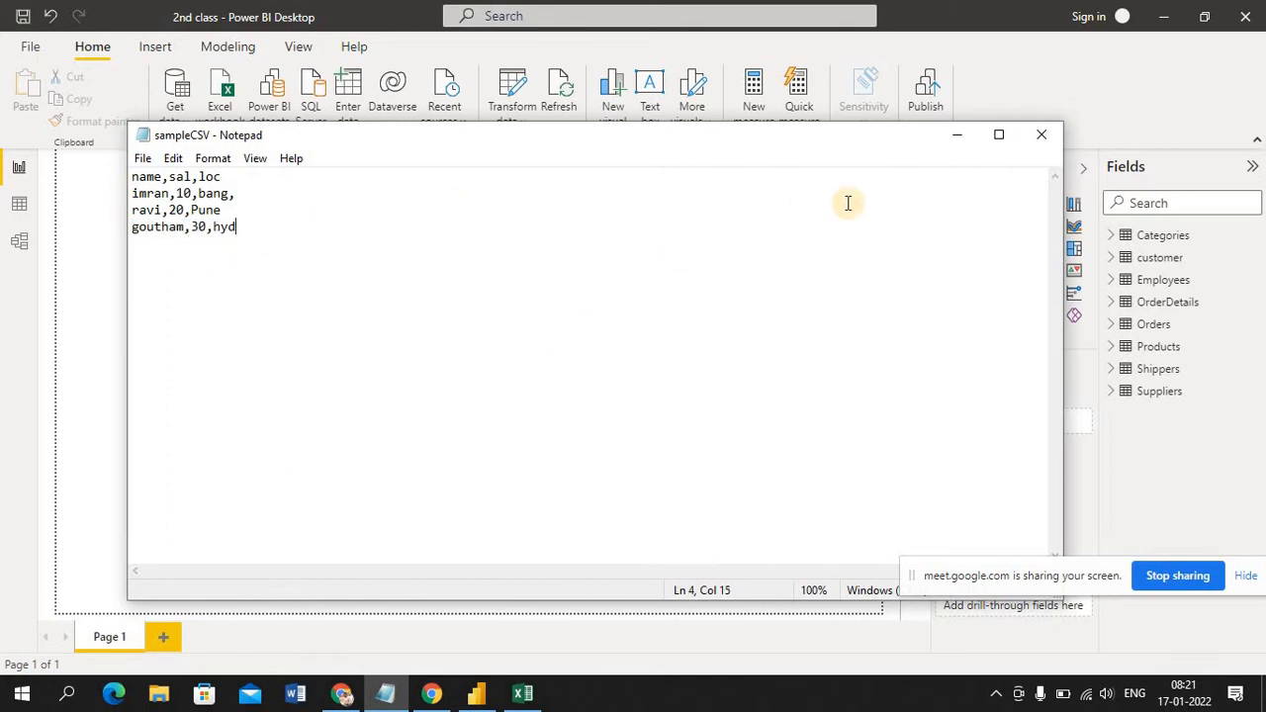
Return to Power BI Desktop and load sampleCSV.txt from the Desktop as a Text/CSV source
left_click(952, 136)
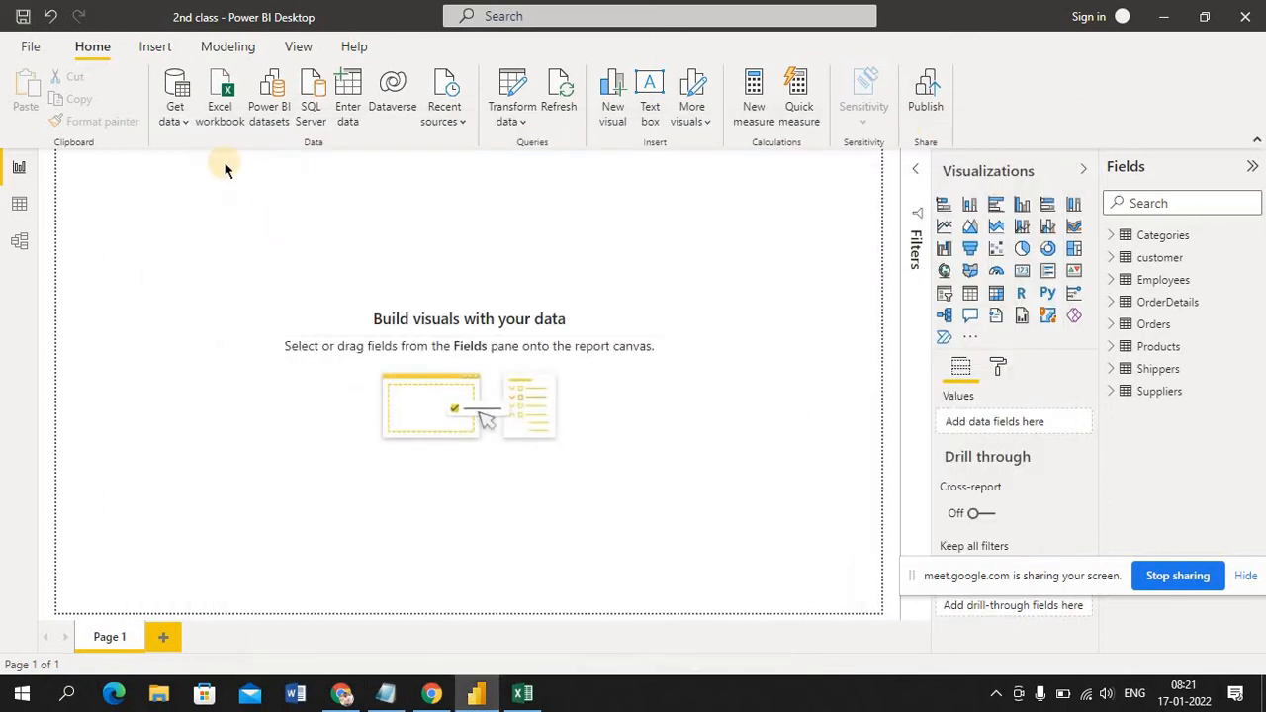
left_click(186, 115)
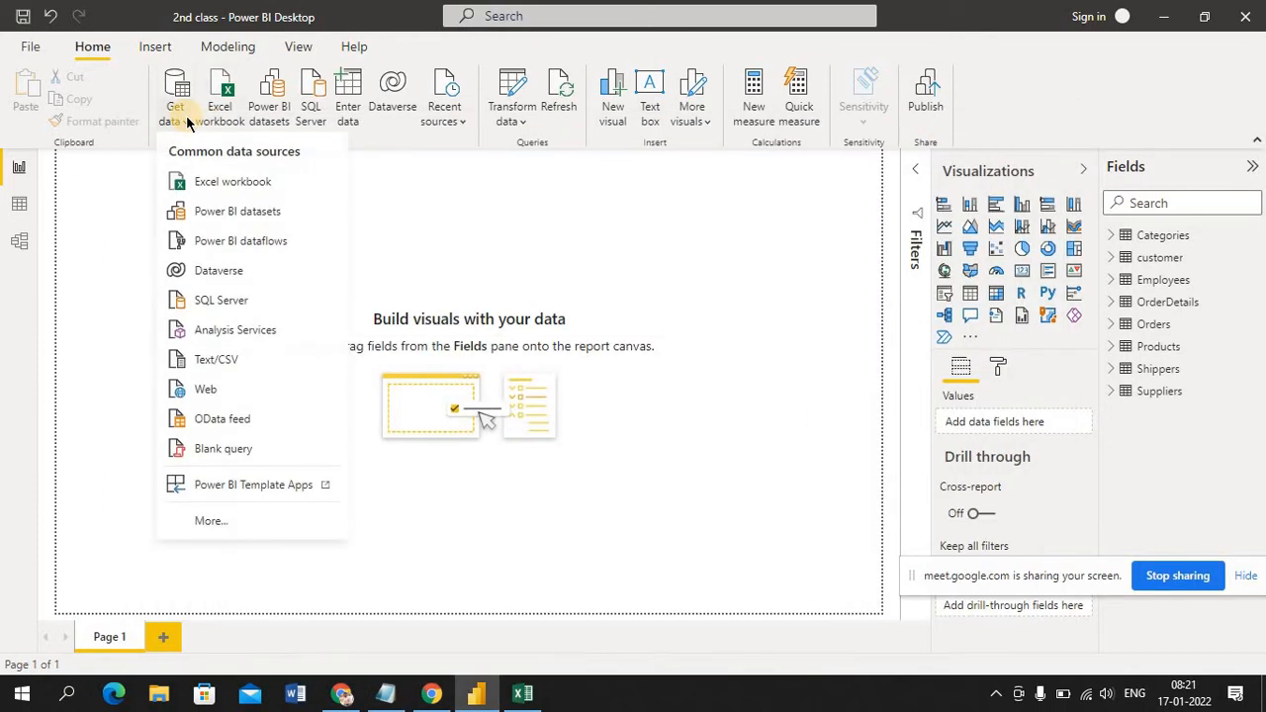
left_click(231, 362)
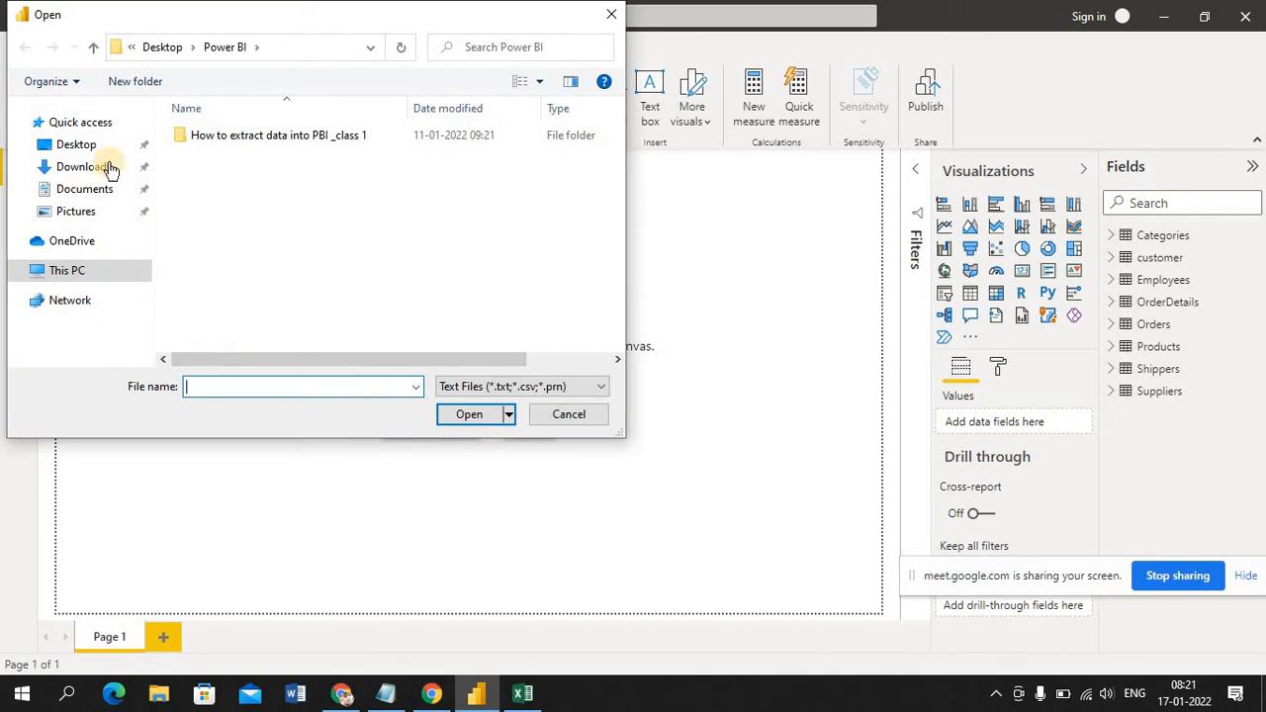
left_click(79, 145)
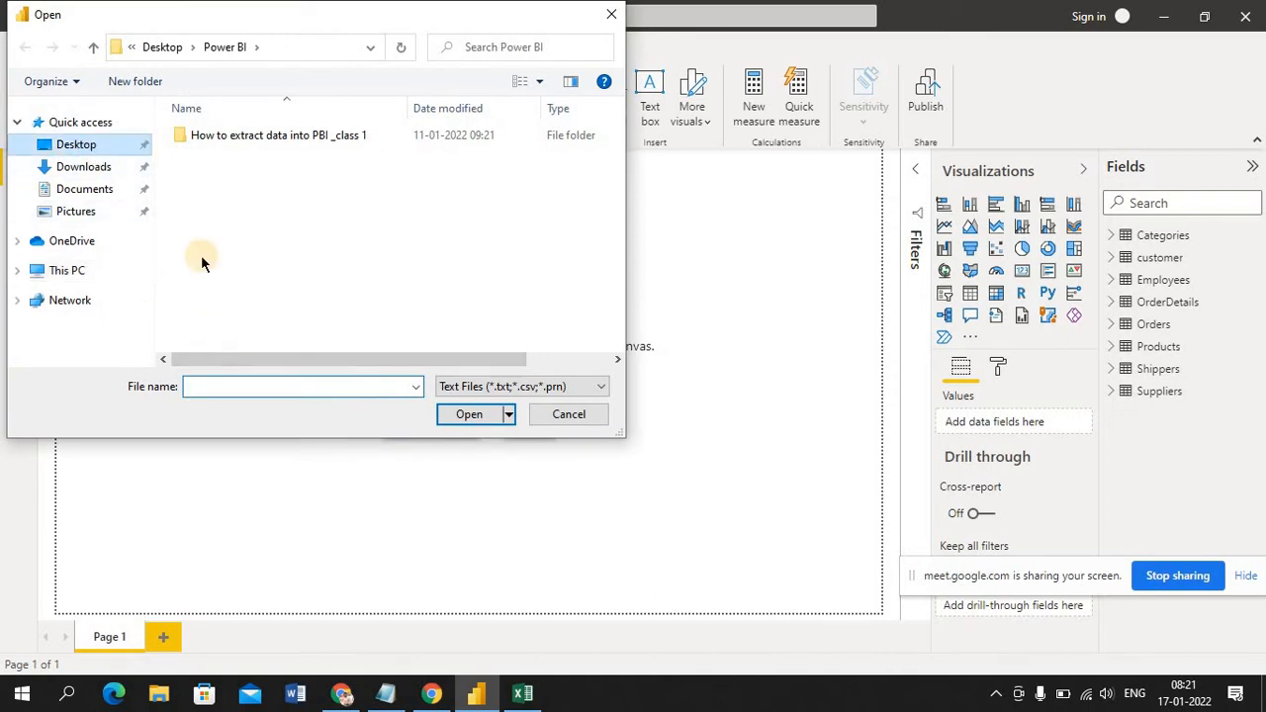
left_click(231, 386)
type("sa")
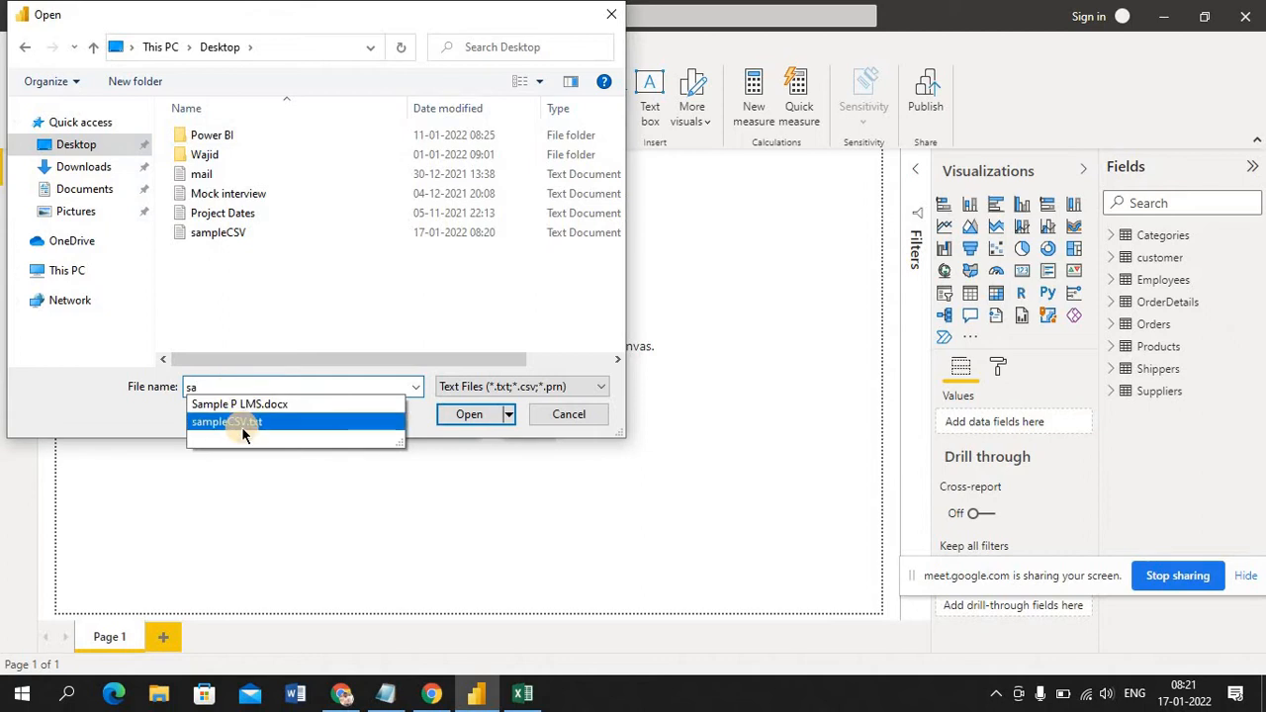
left_click(242, 426)
left_click(469, 416)
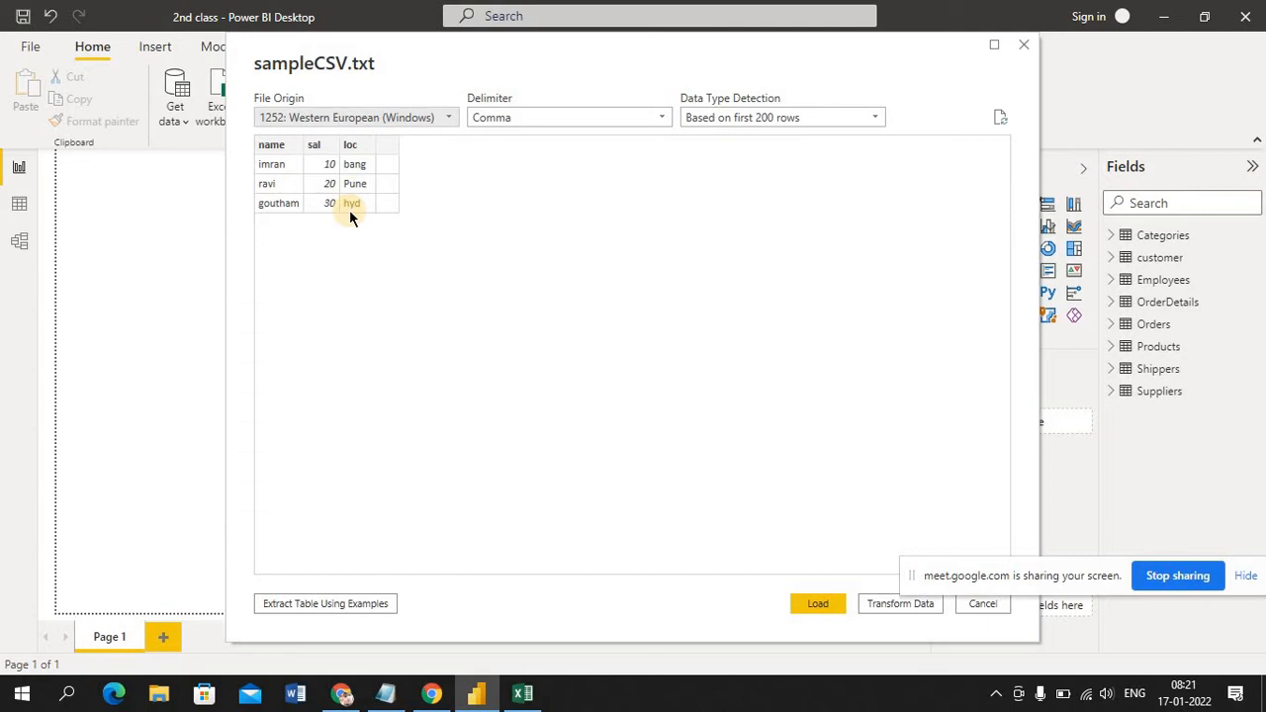
left_click(823, 600)
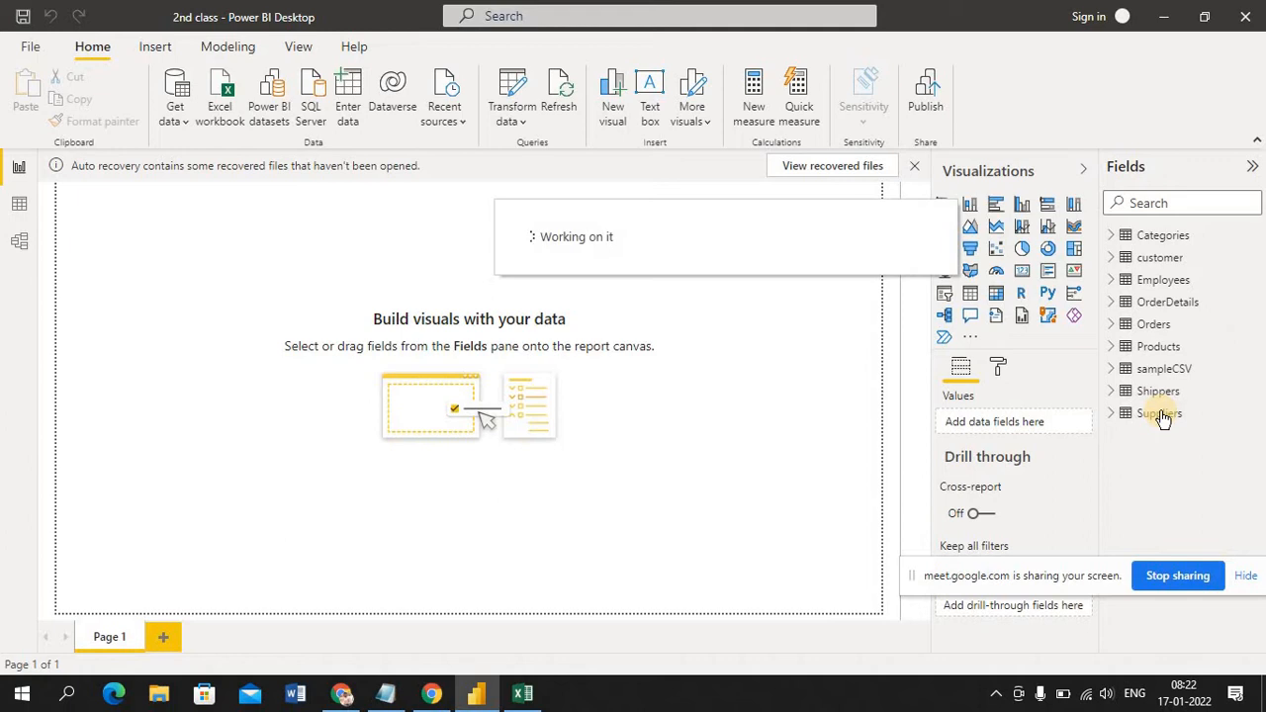
Compare the fields of the sampleCSV table with the source file in Notepad, and display its rows in Data view
left_click(1114, 372)
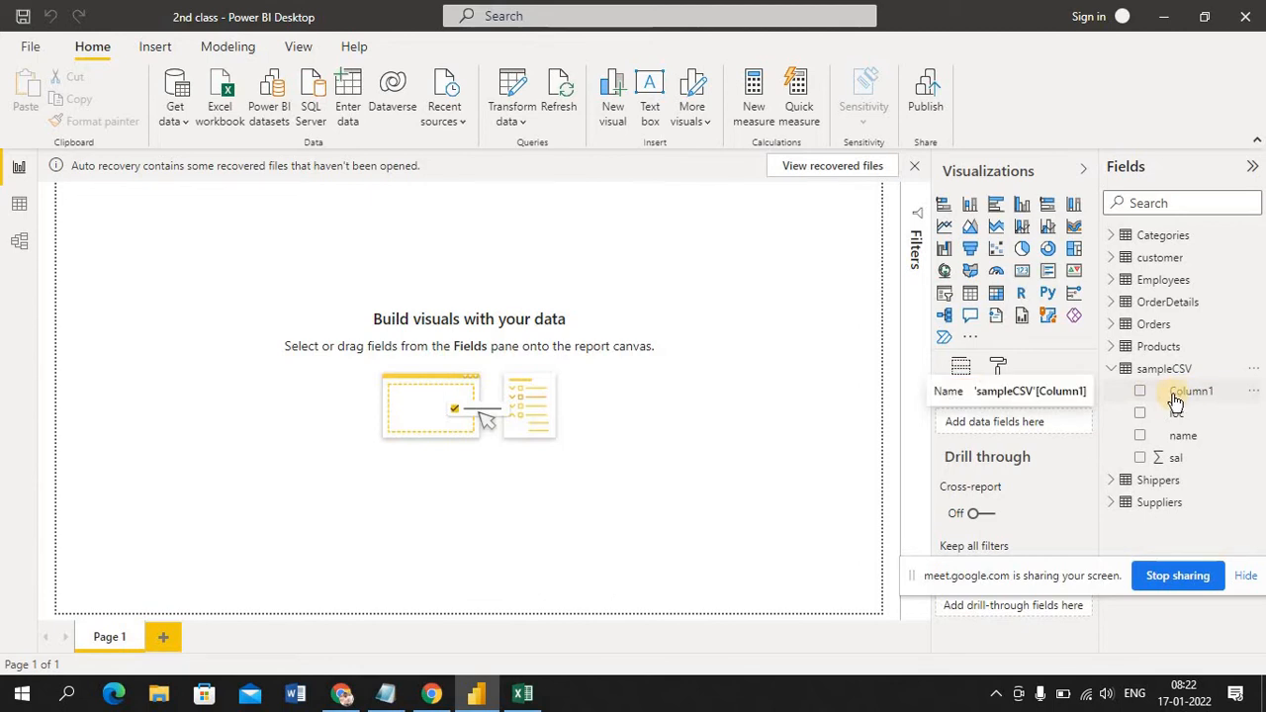
left_click(386, 692)
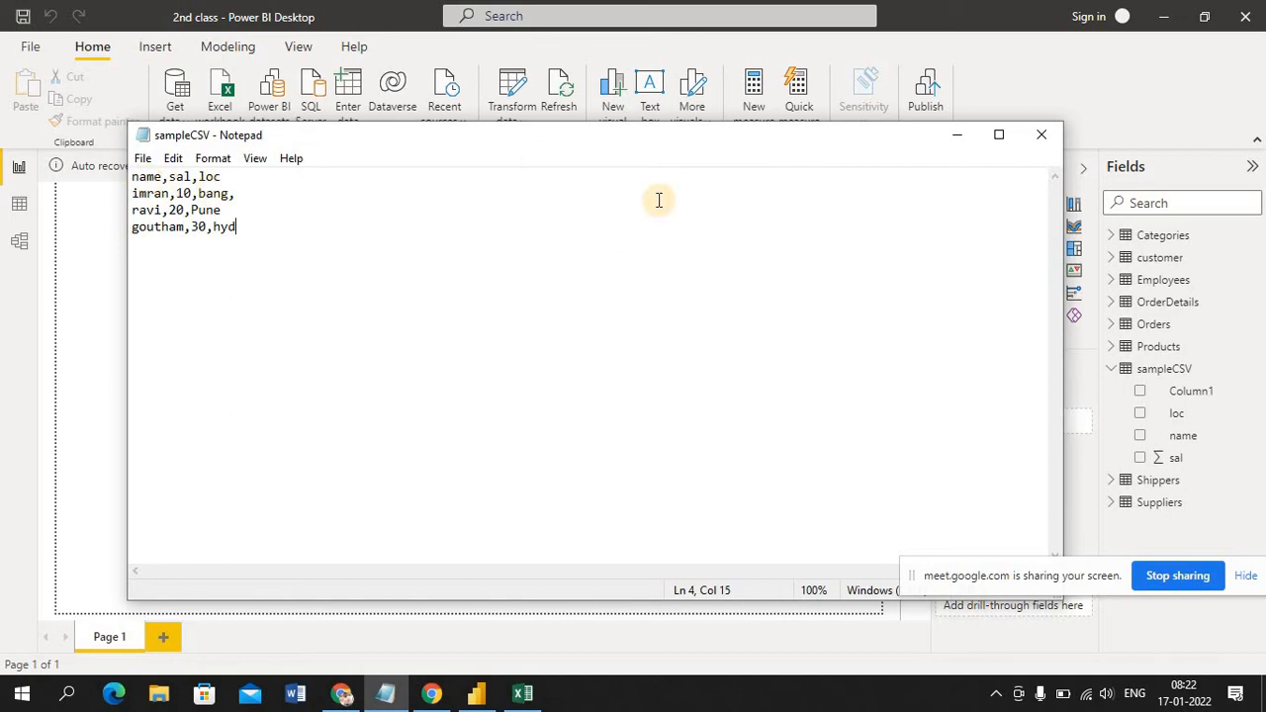
left_click(958, 136)
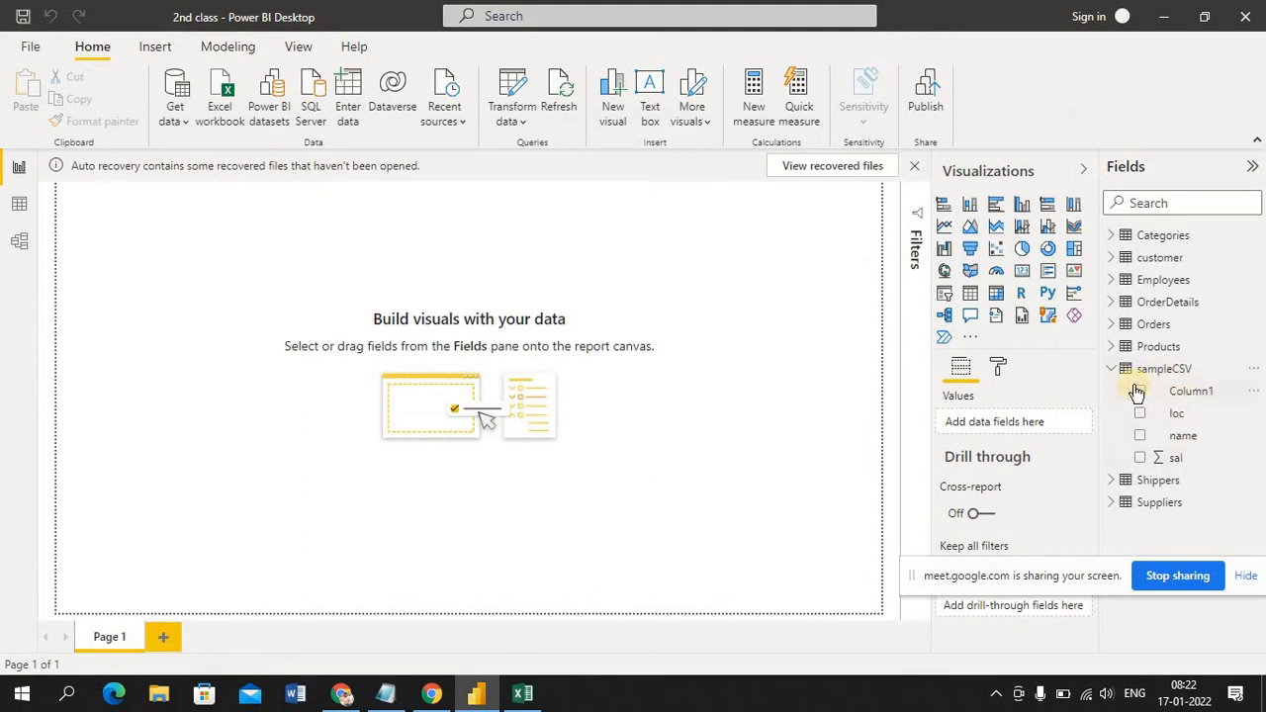
left_click(20, 208)
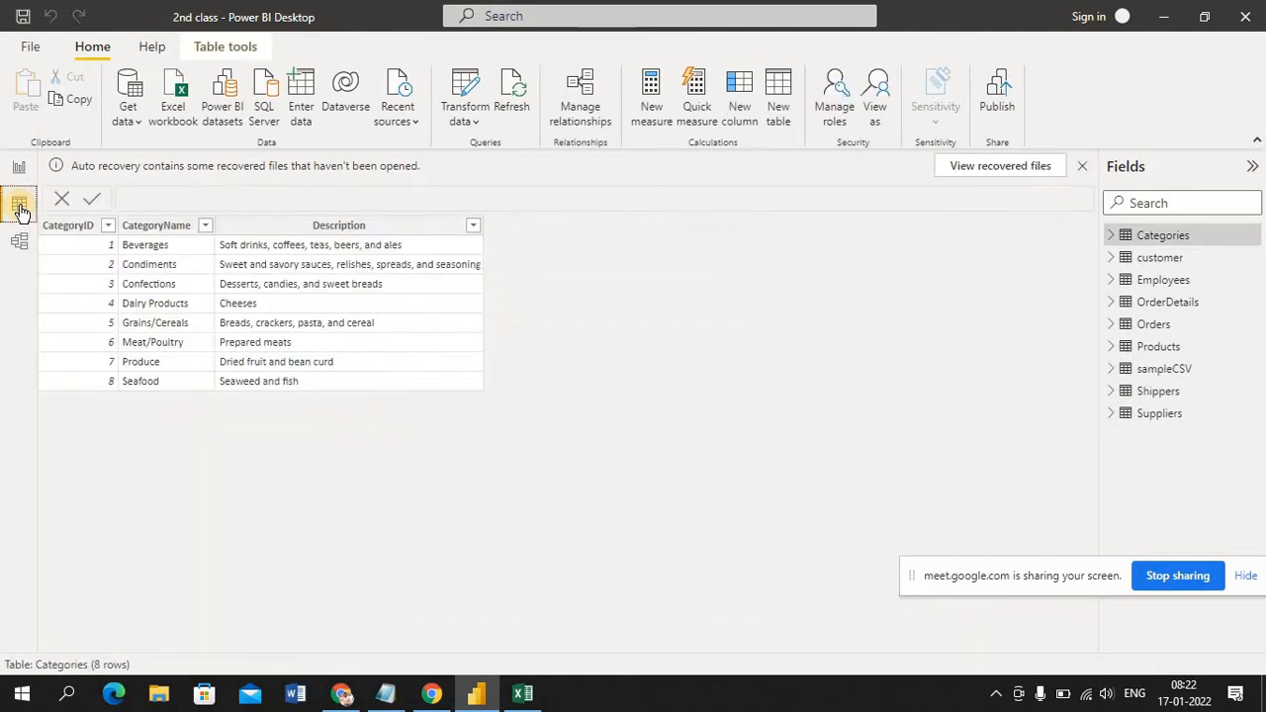
left_click(1163, 374)
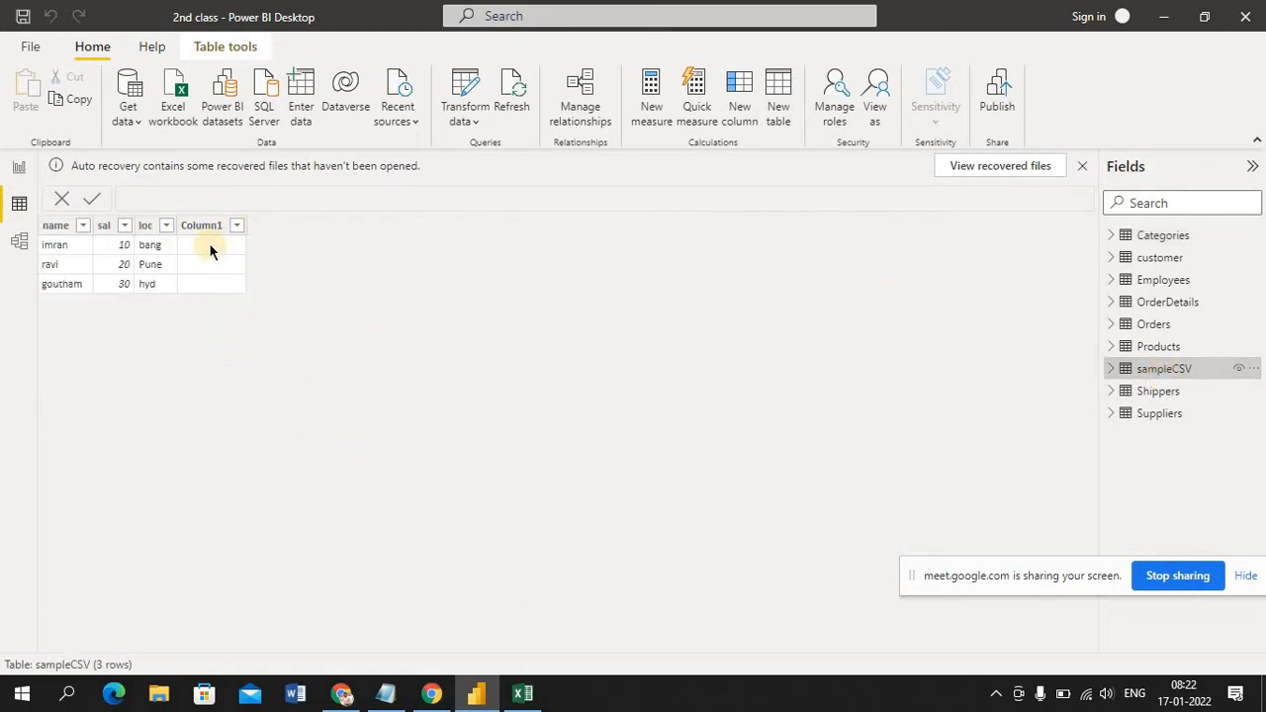
In the sampleCSV file in Notepad, remove the trailing comma after "bang" in the first record and save the file
left_click(394, 698)
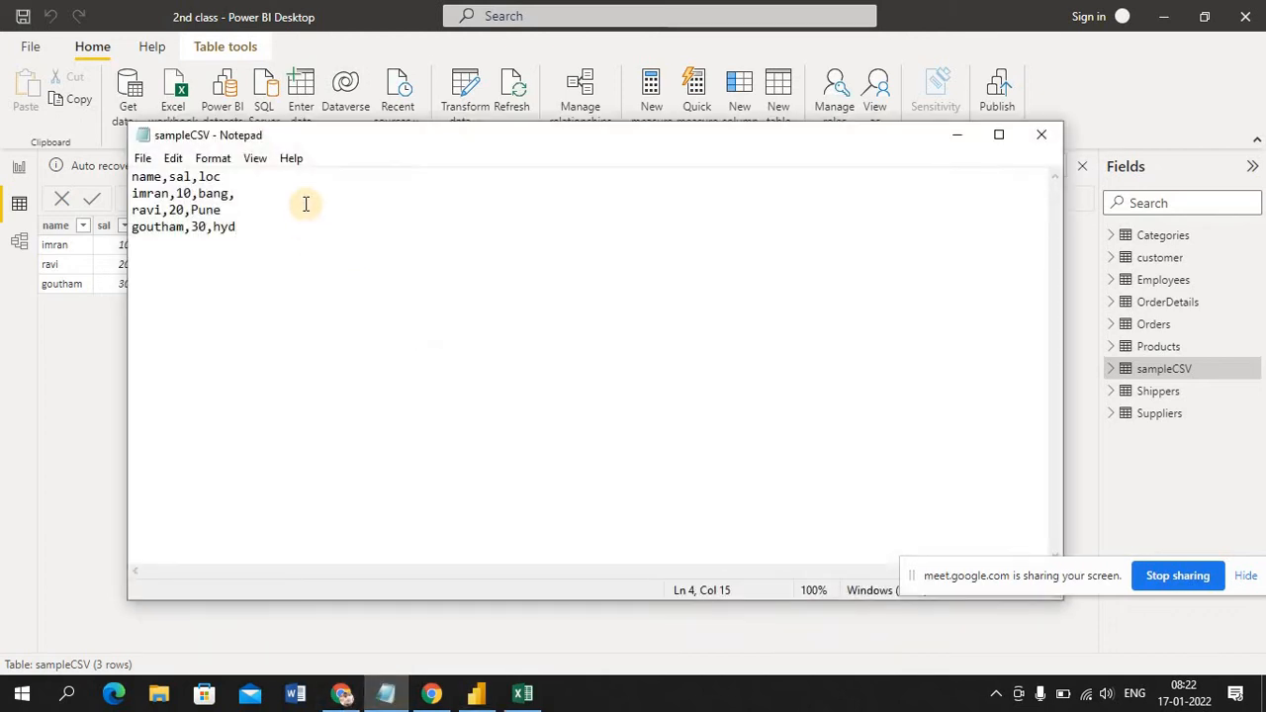
left_click(241, 196)
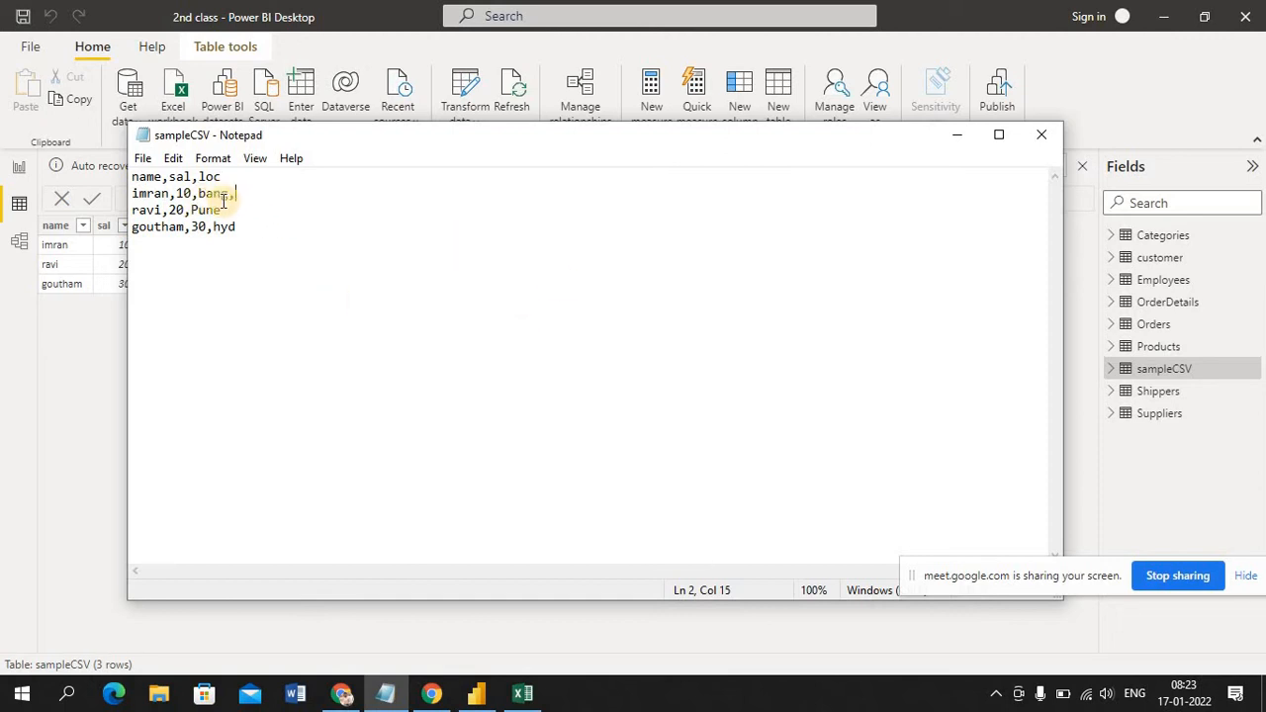
left_click(959, 136)
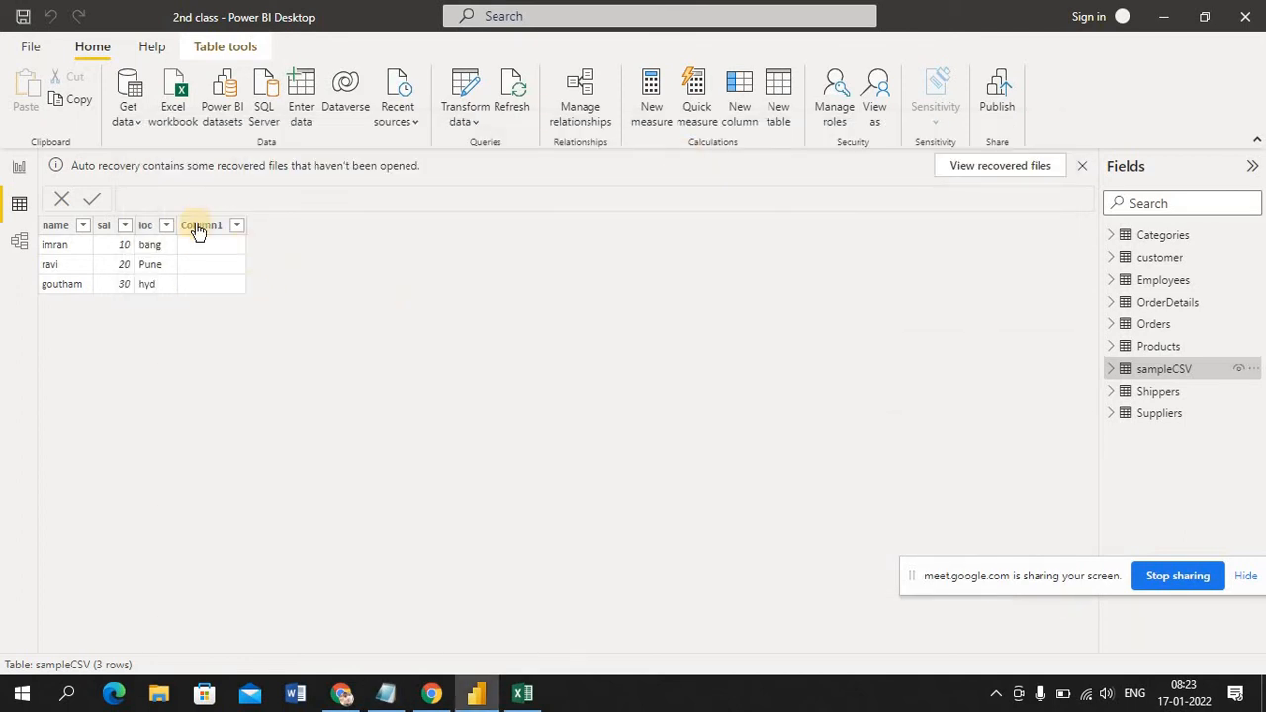
left_click(379, 697)
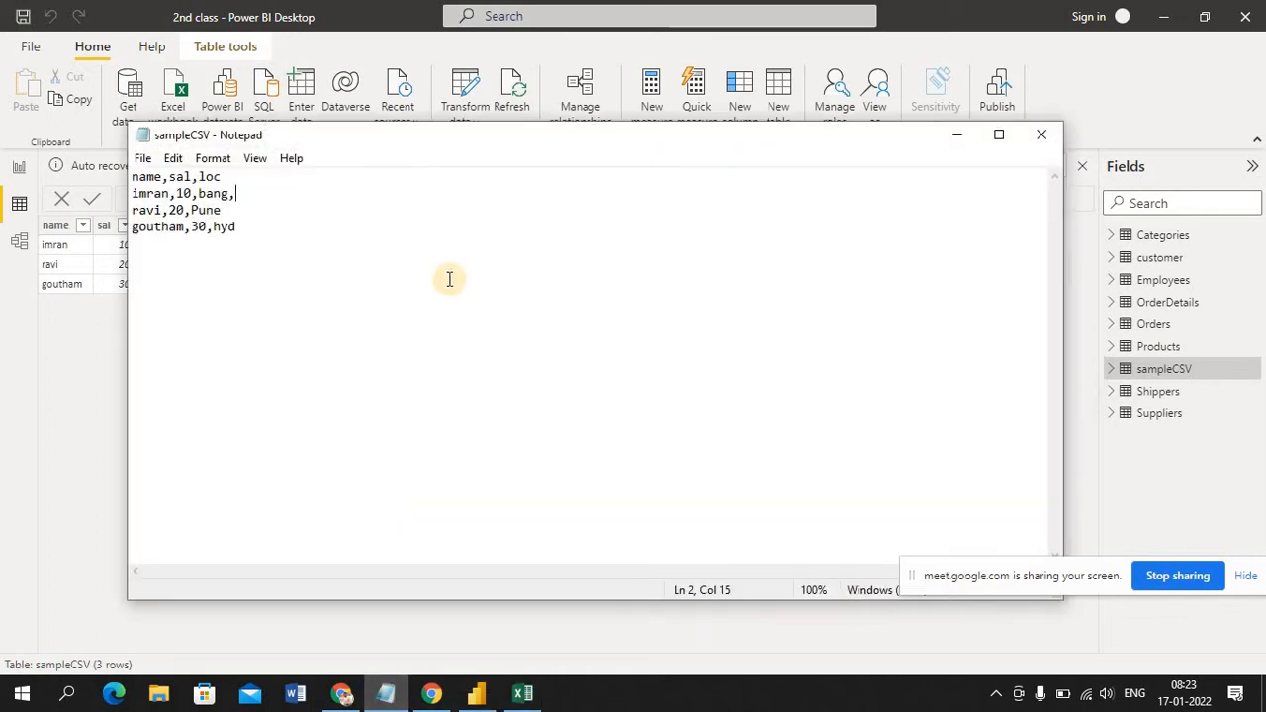
key("BackSpace")
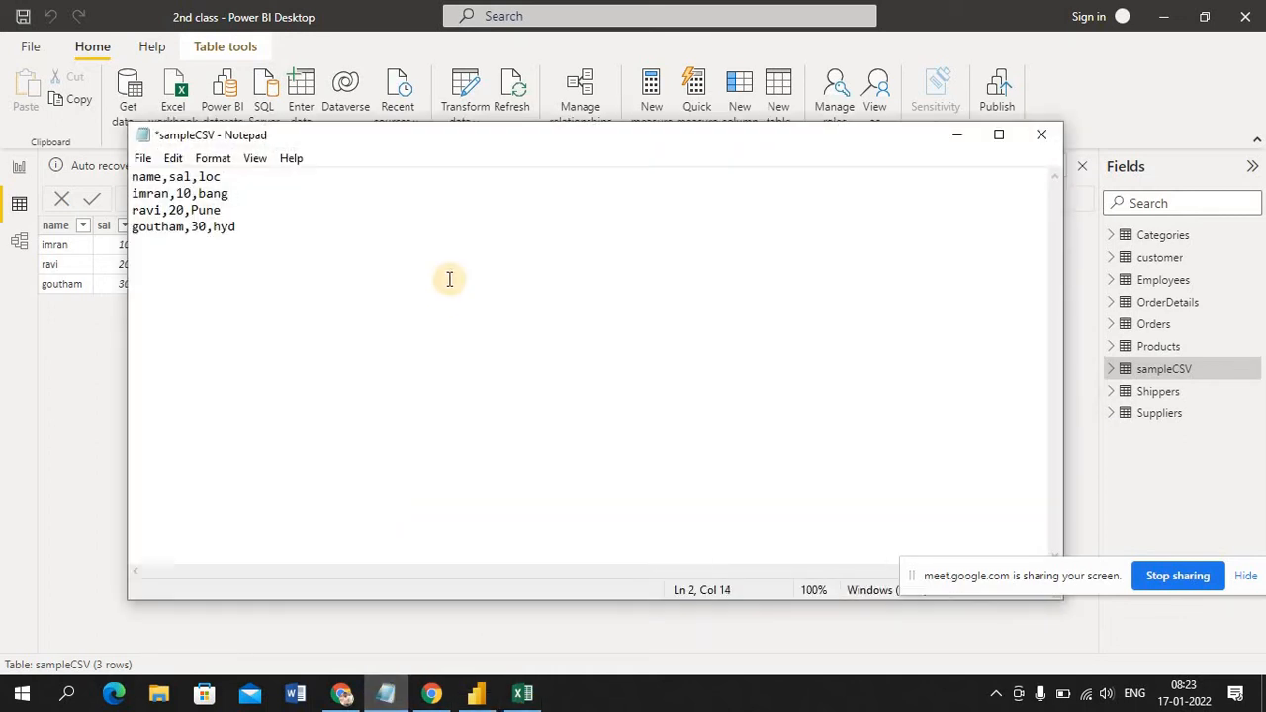
key("ctrl+s")
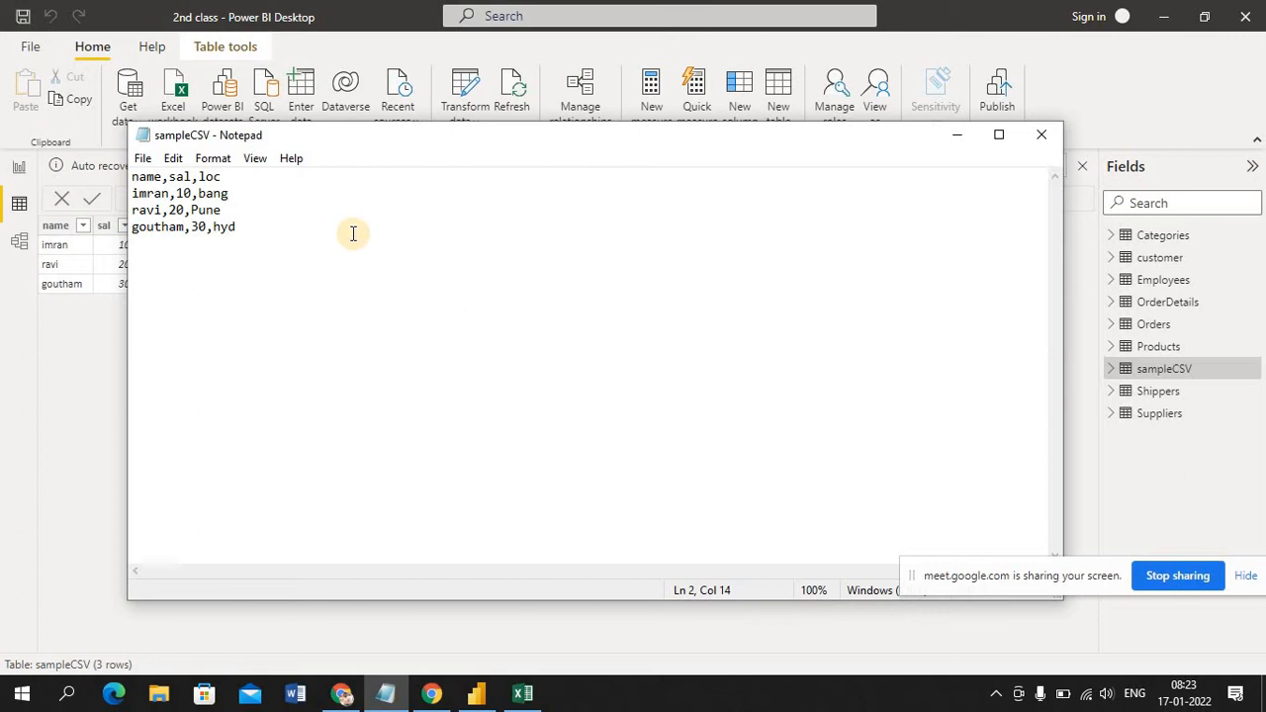
Switch to Power BI Desktop, review the commands available for the sampleCSV table without choosing one, and return to Notepad
left_click(956, 135)
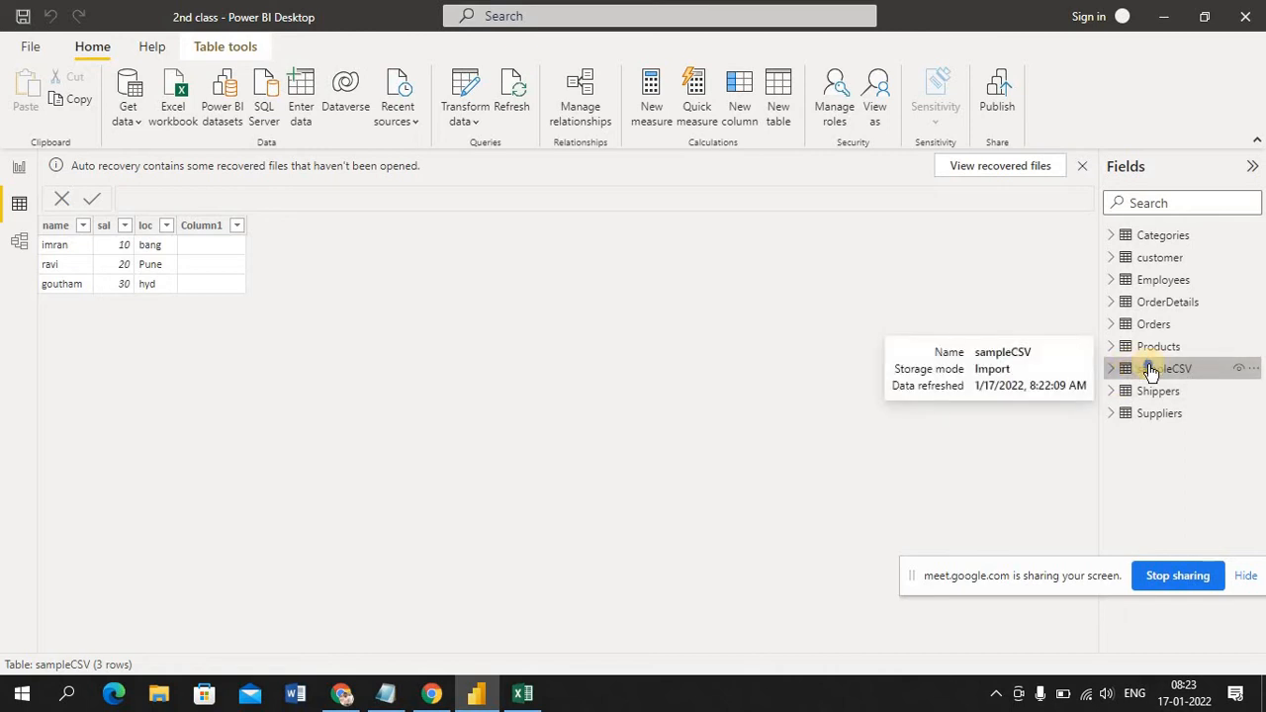
right_click(1150, 370)
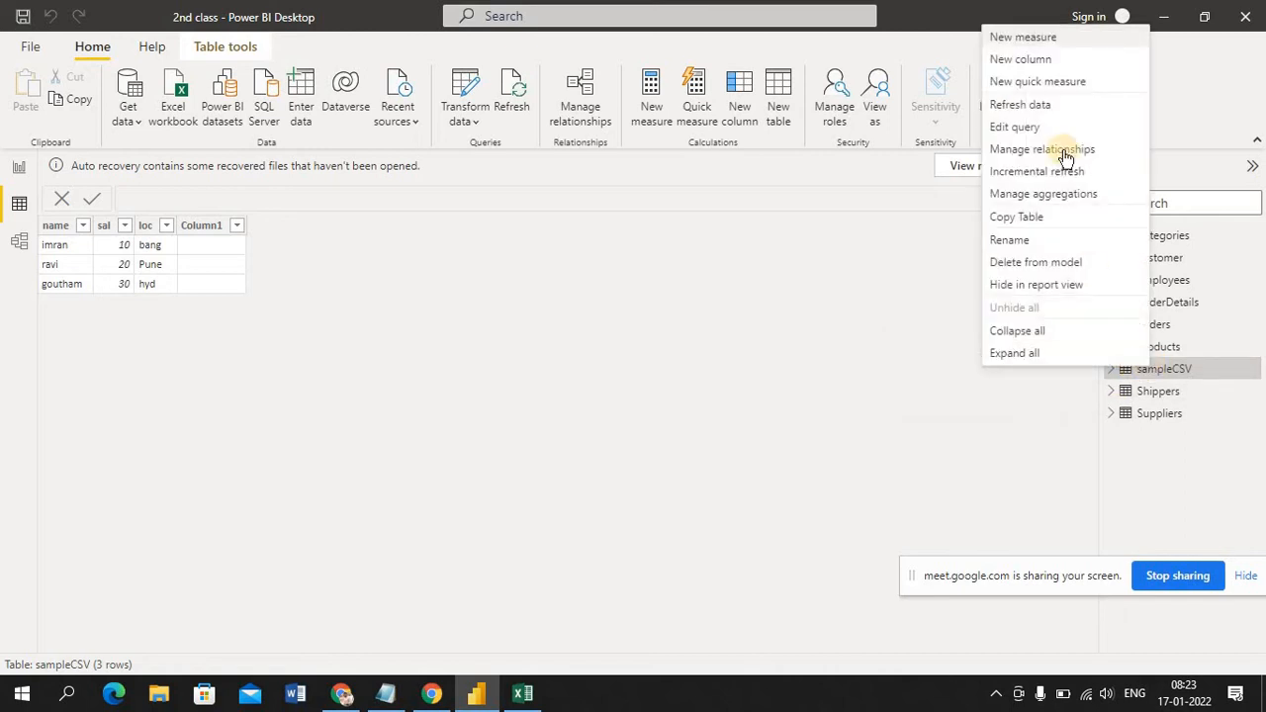
left_click(920, 419)
mouse_move(1163, 381)
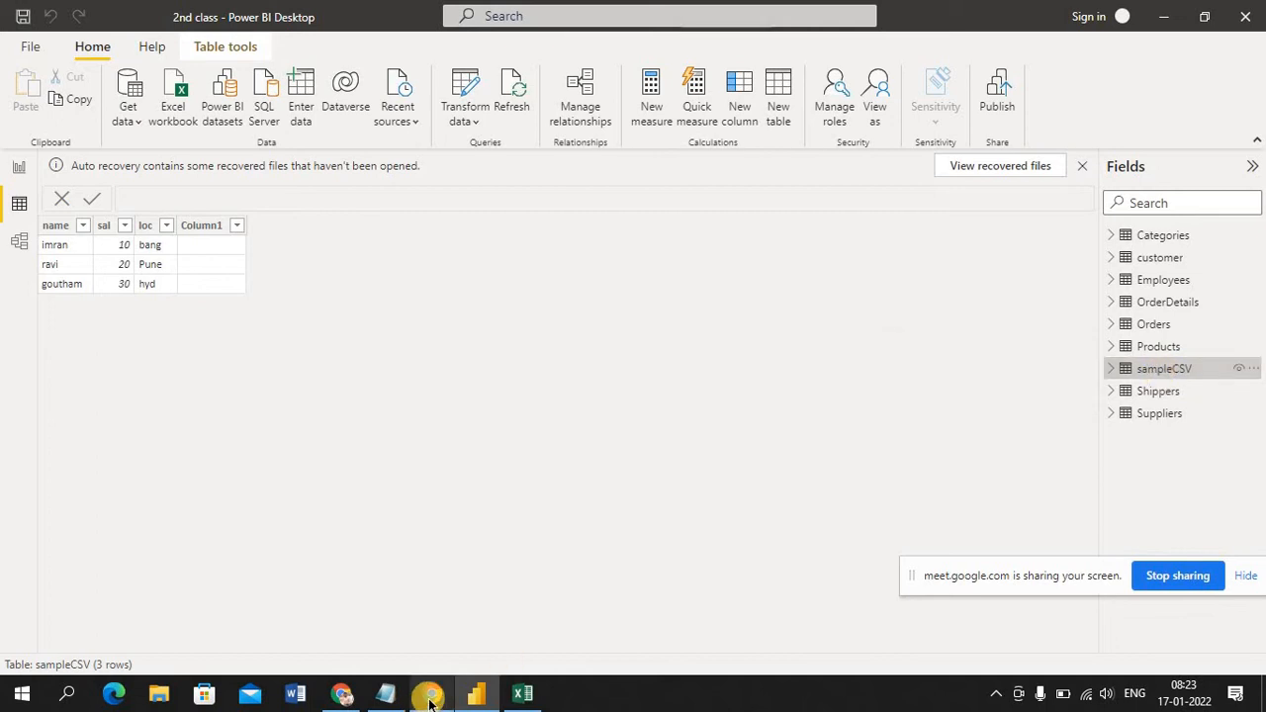
left_click(385, 693)
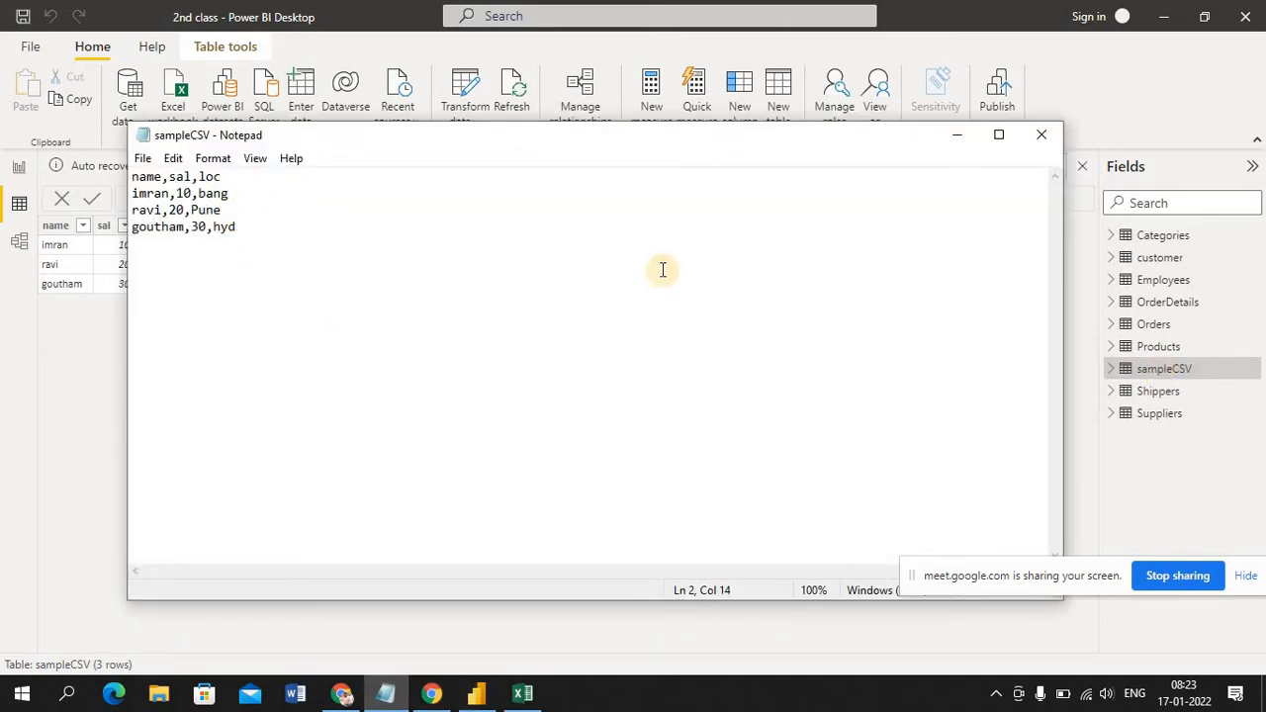
Return to Power BI Desktop and refresh the data of the sampleCSV table
left_click(959, 136)
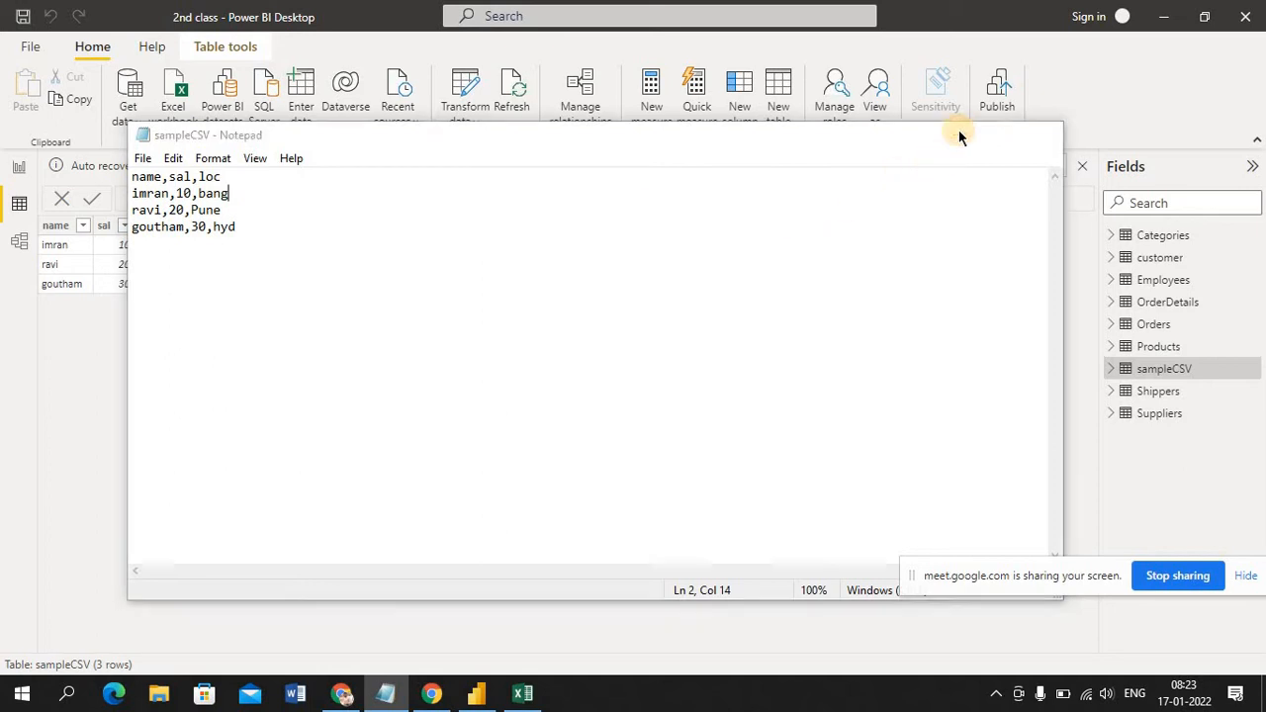
right_click(1158, 374)
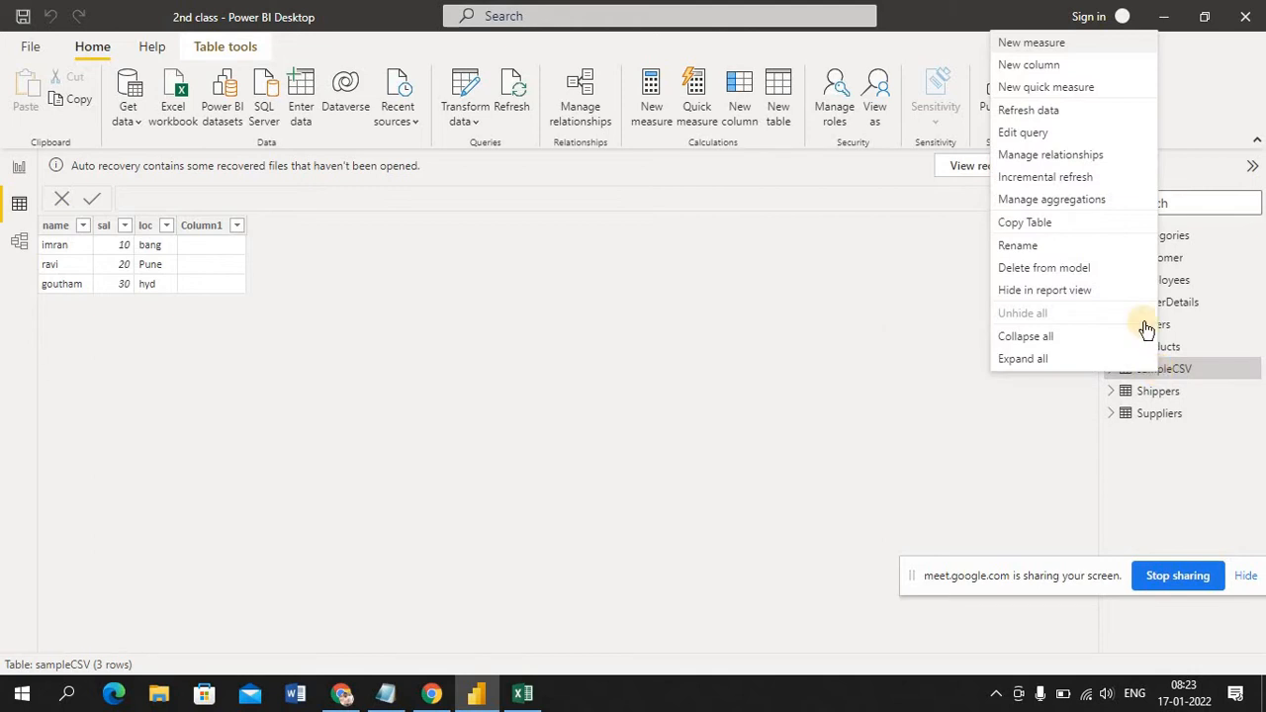
left_click(1052, 112)
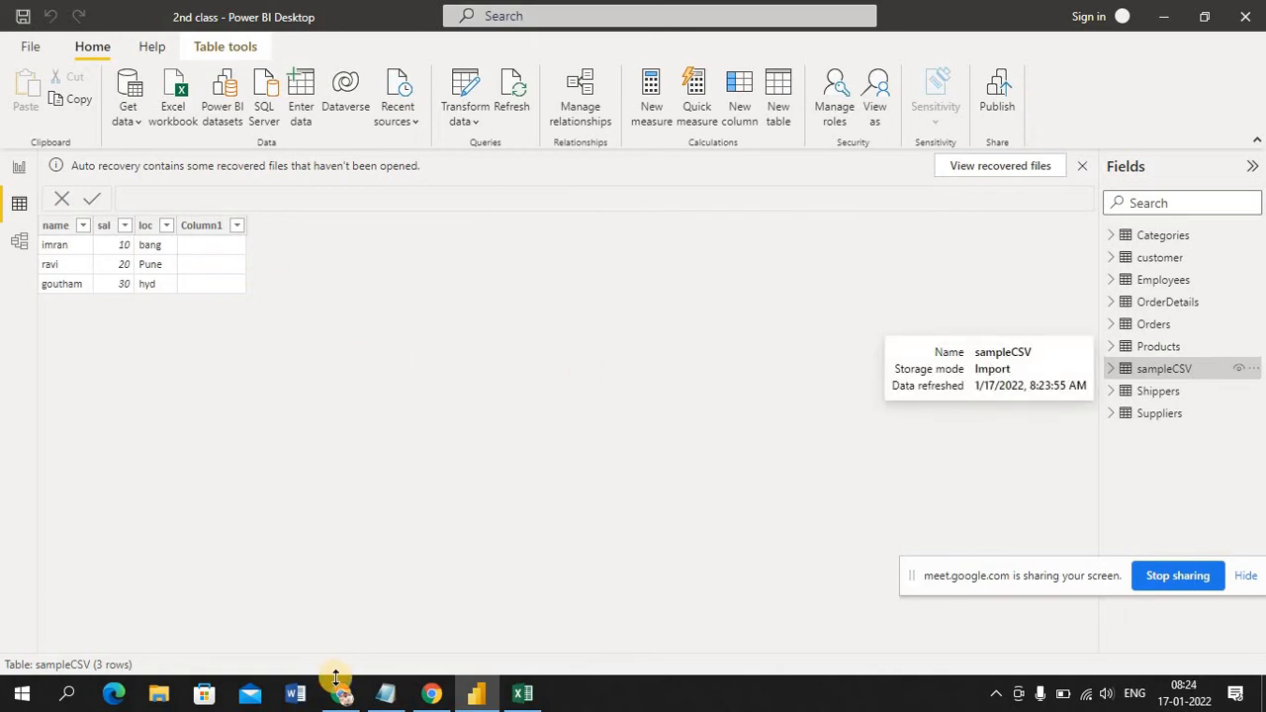
Check the sampleCSV file in Notepad again, and compare its columns with the sampleCSV table's fields in Power BI Desktop
left_click(386, 699)
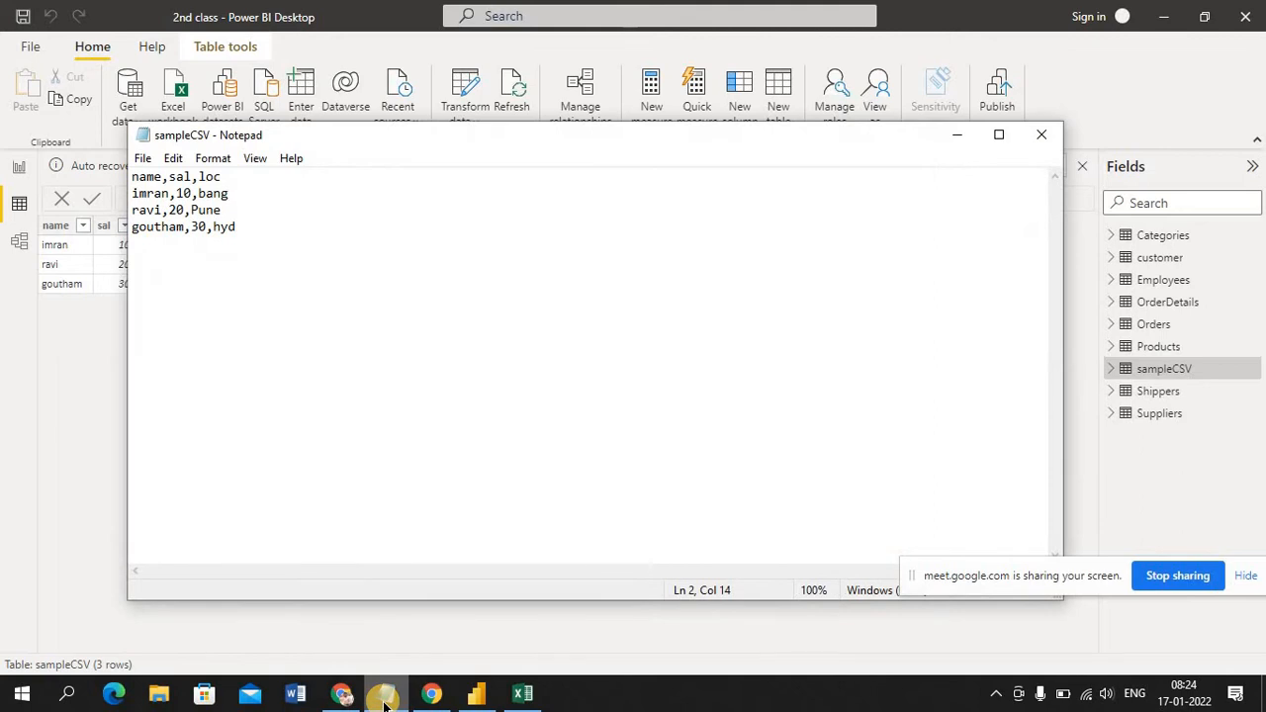
left_click(956, 135)
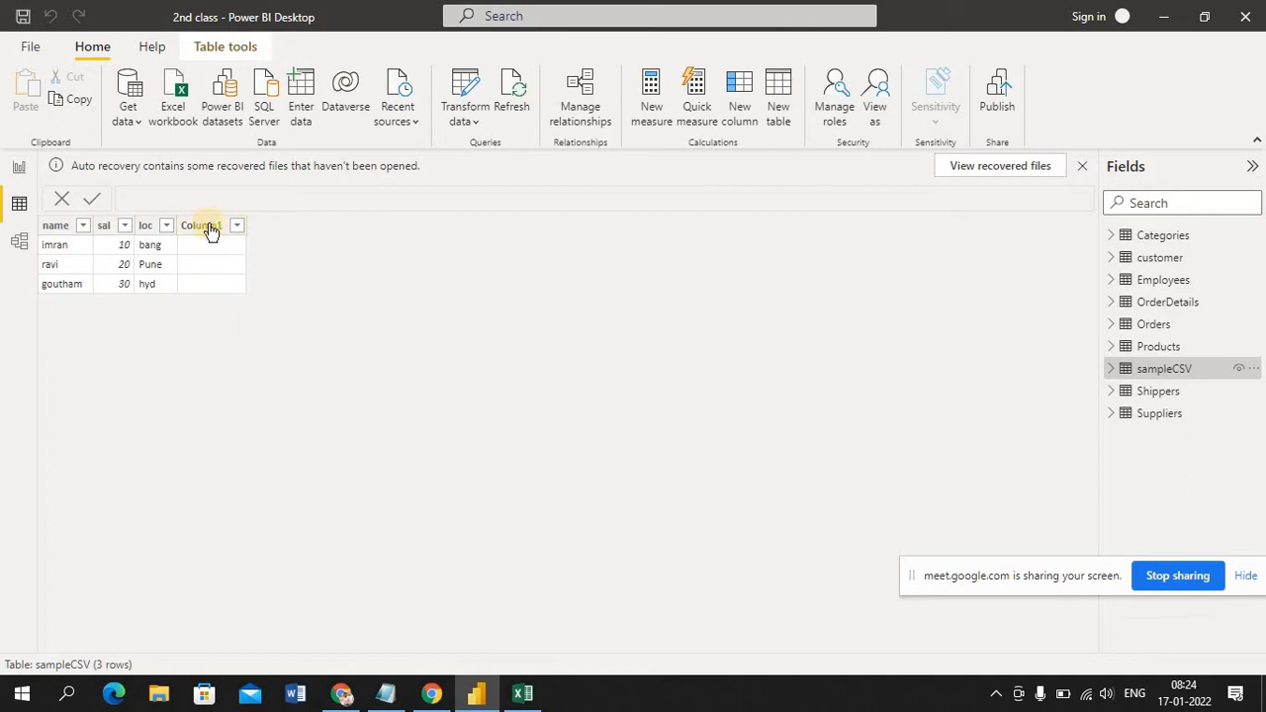
left_click(1113, 372)
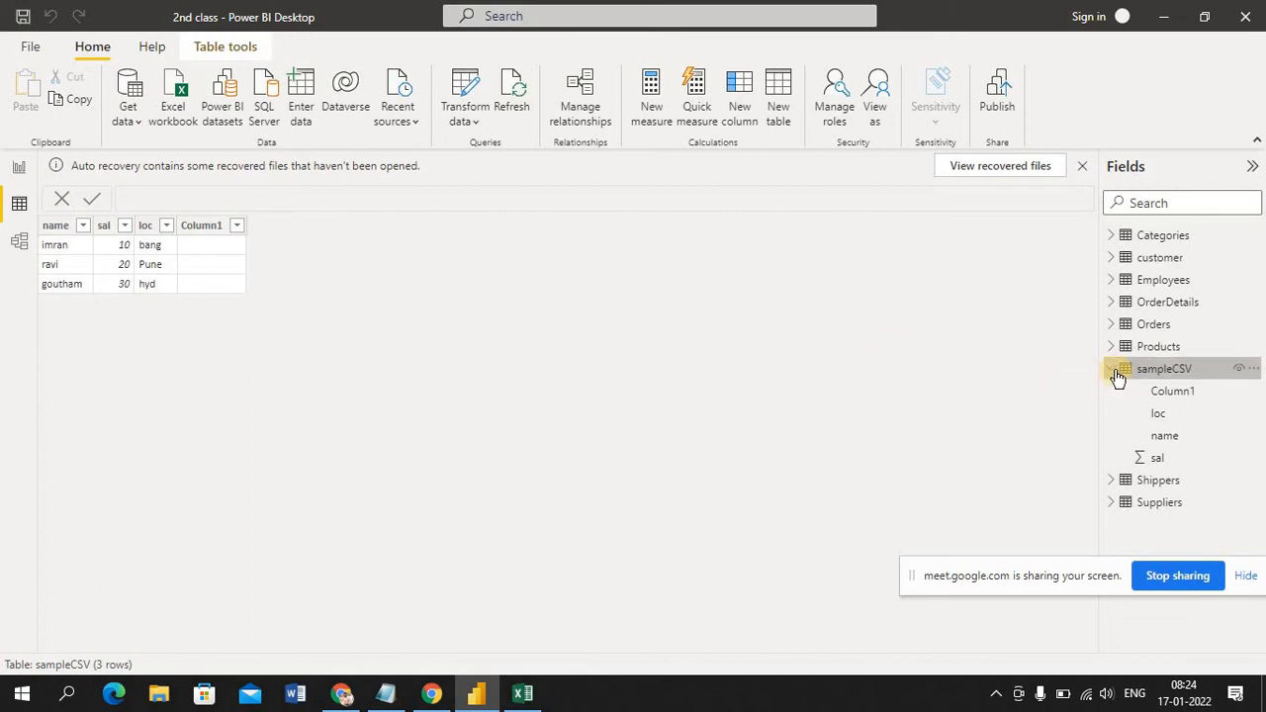
left_click(1115, 373)
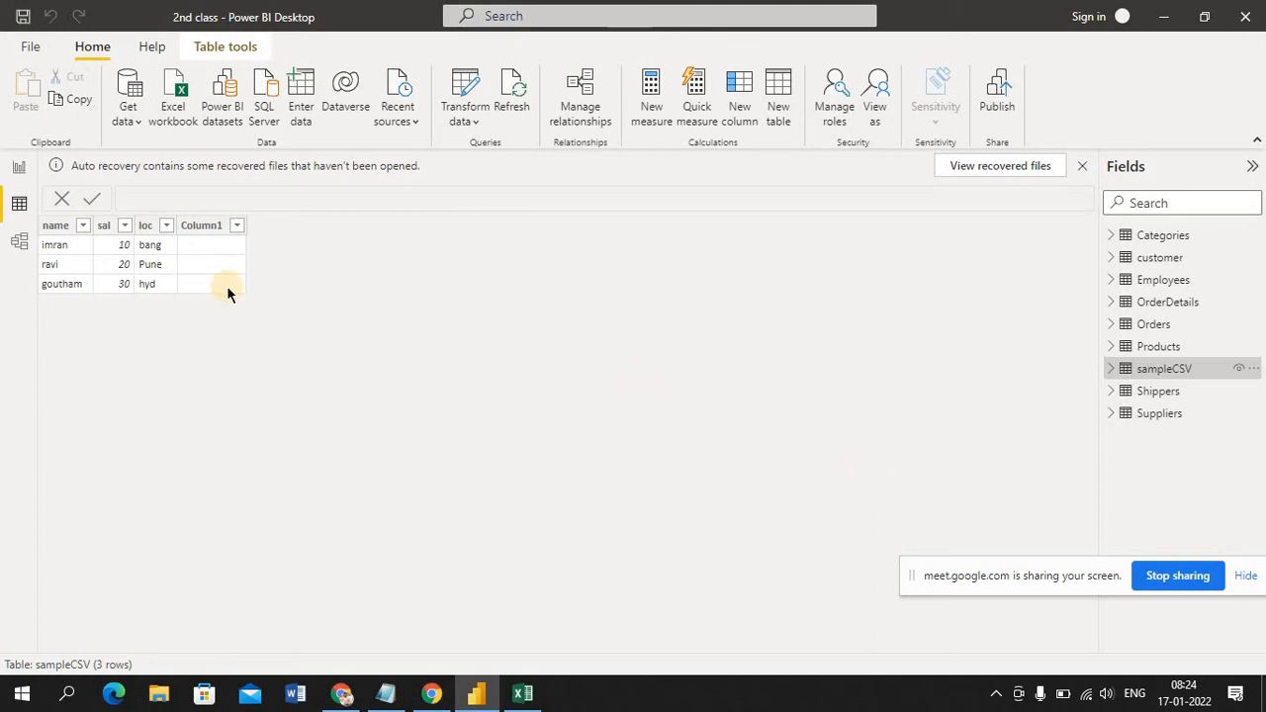
Hide Column1 of the sampleCSV table in report view, and delete the column from the model
left_click(1112, 369)
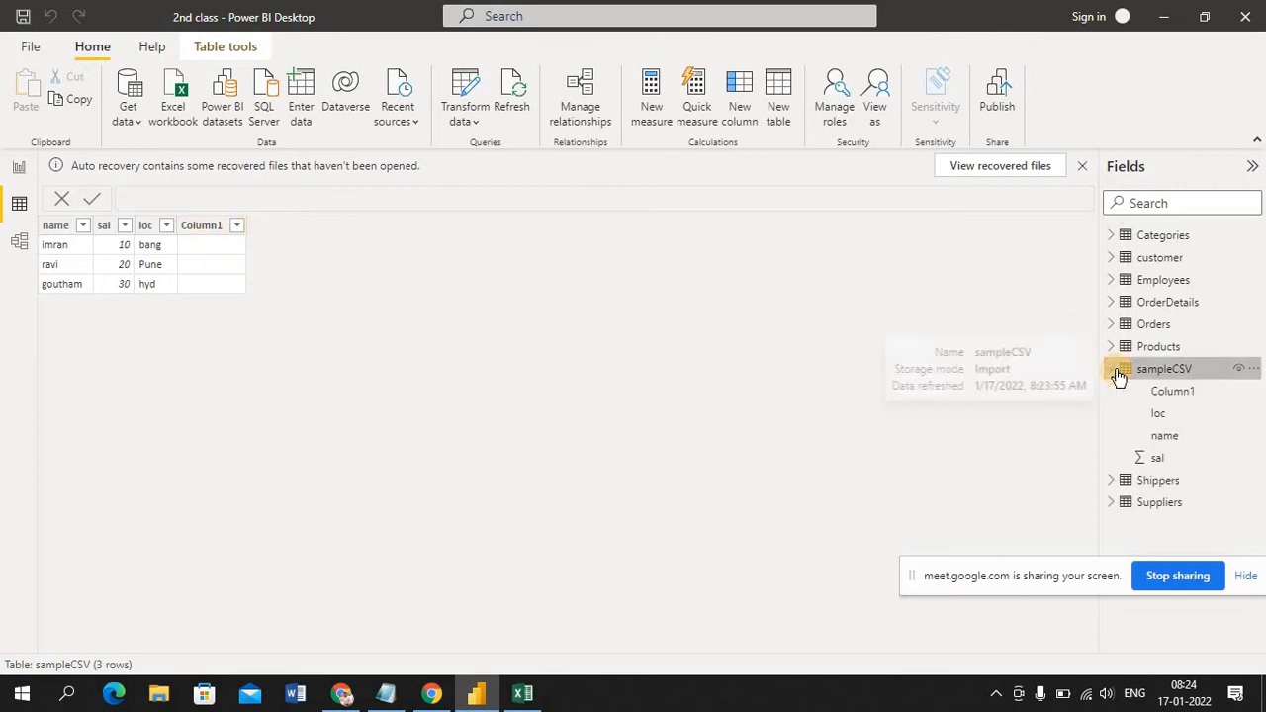
left_click(1240, 395)
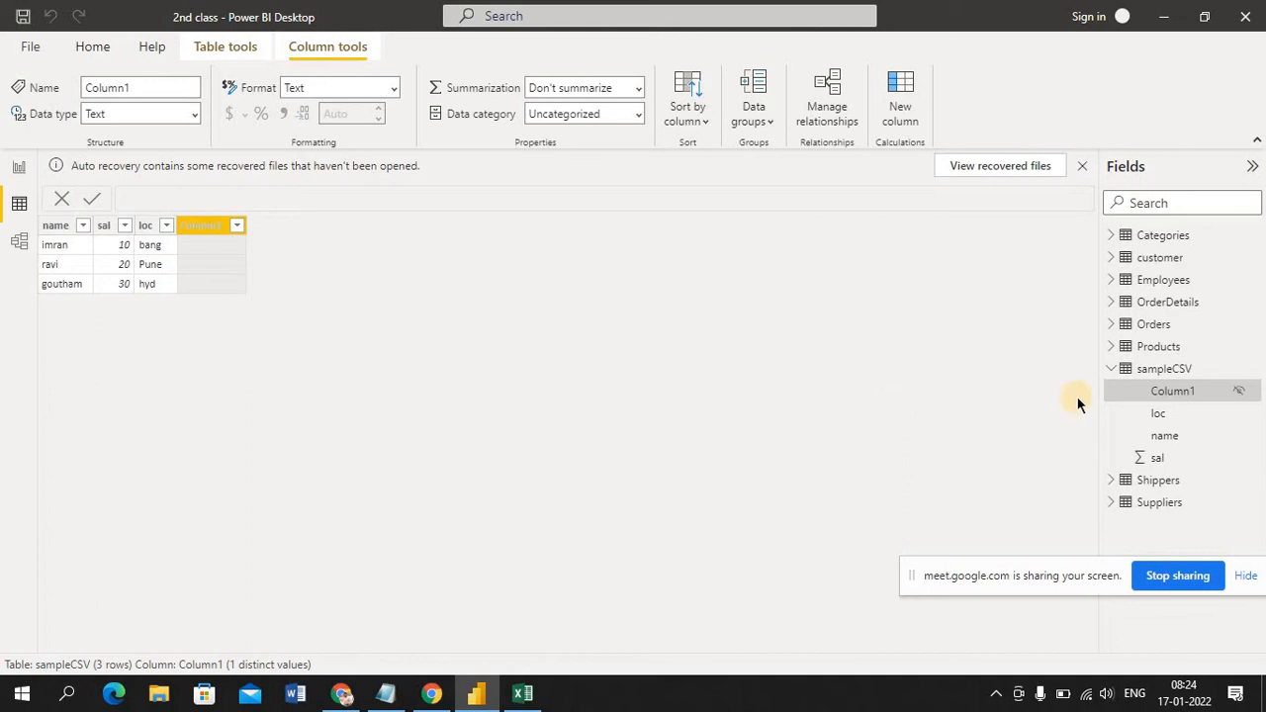
left_click(1254, 395)
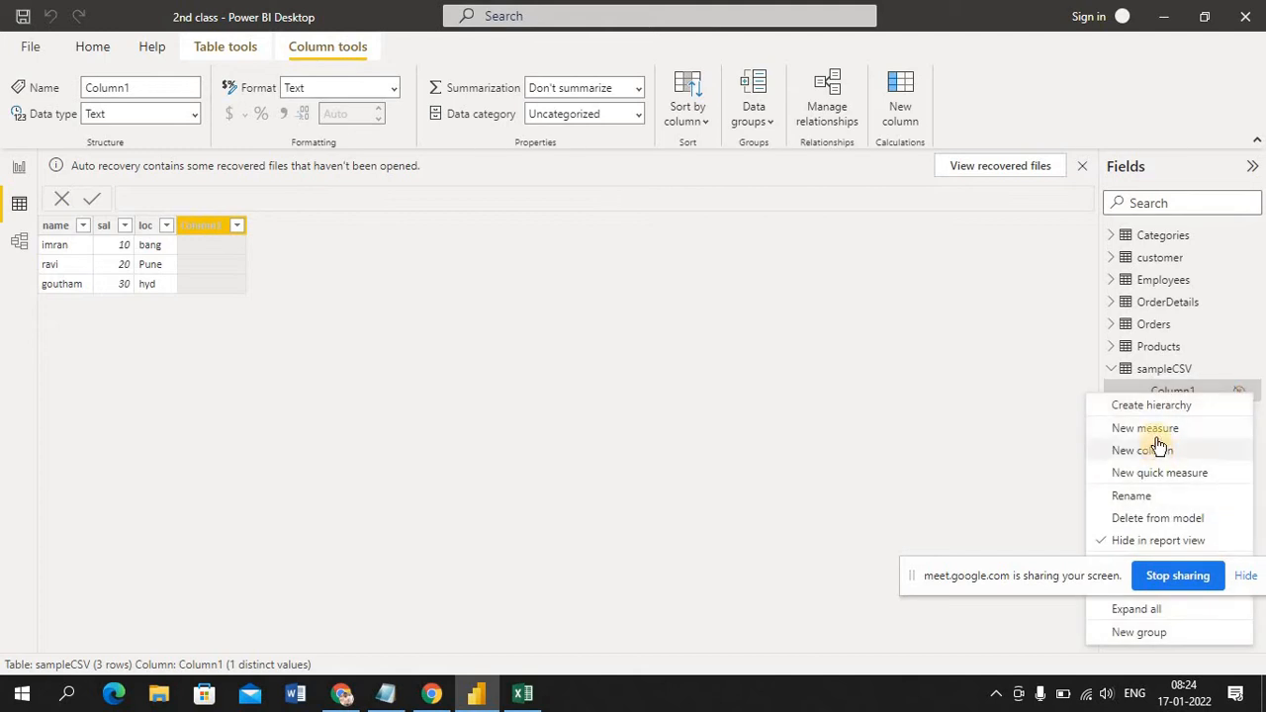
left_click(1149, 519)
left_click(738, 387)
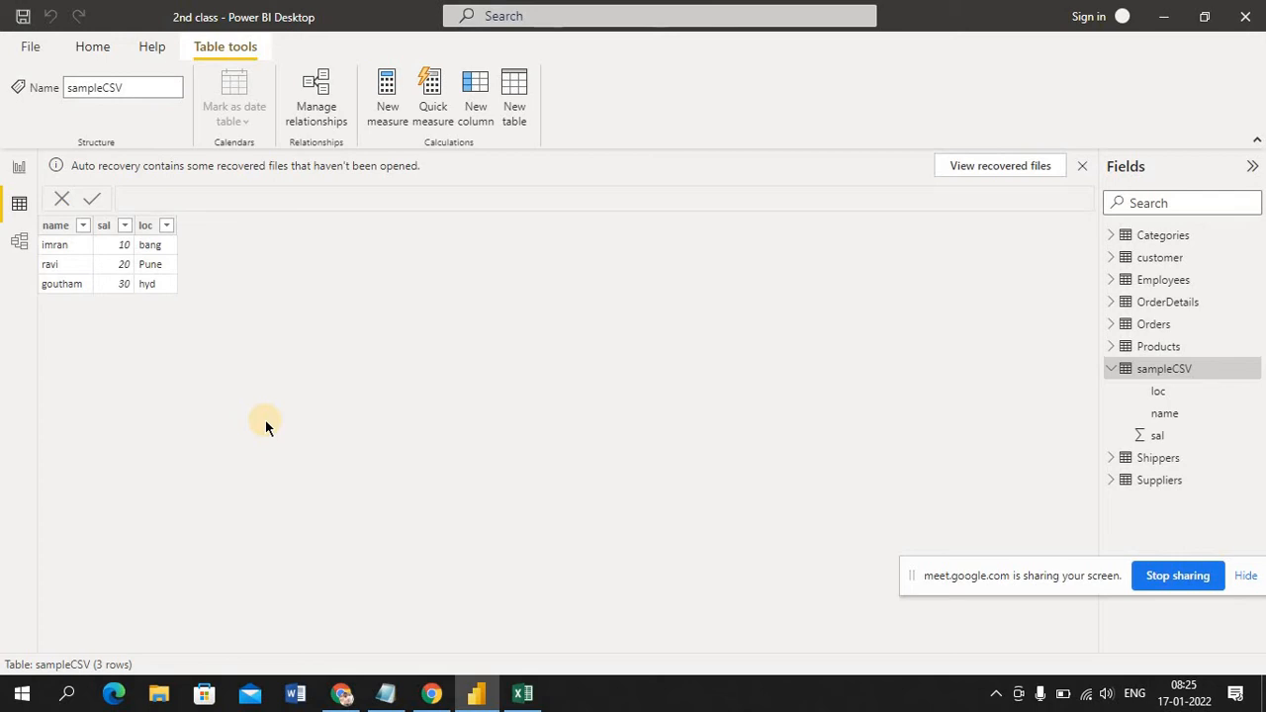
Switch to Report view and collapse the Visualizations pane
left_click(20, 168)
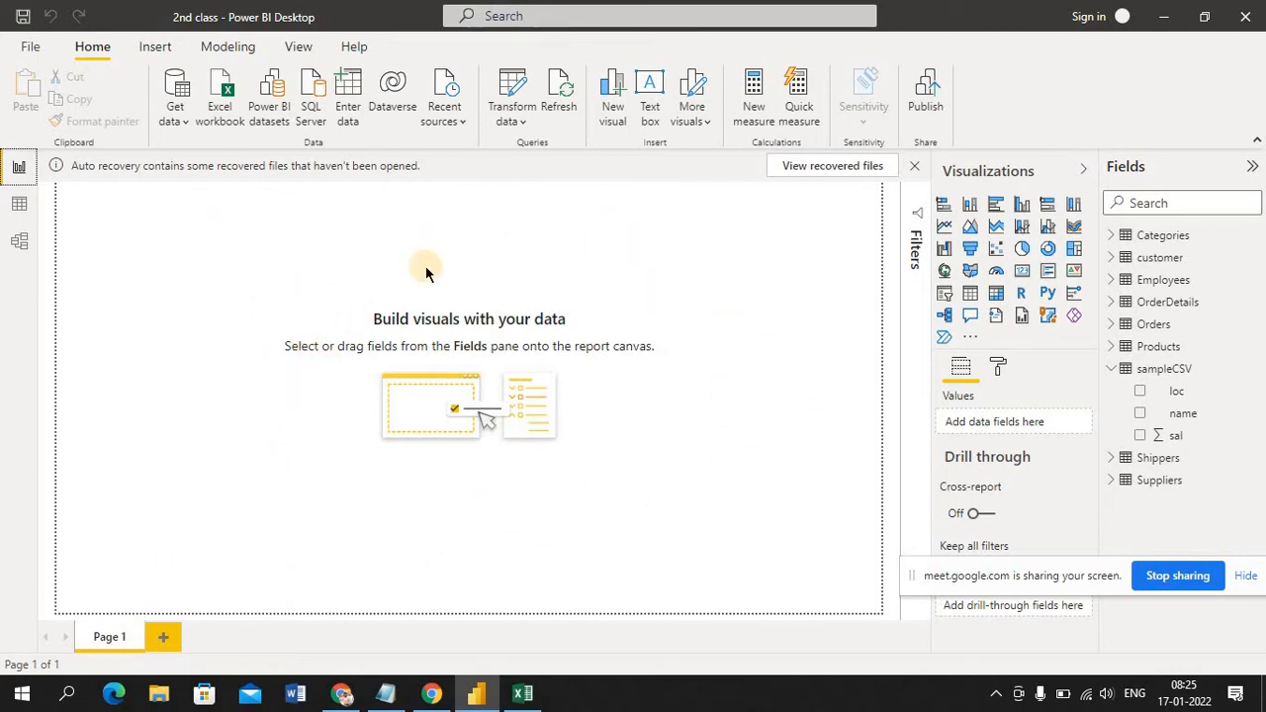
left_click(1086, 171)
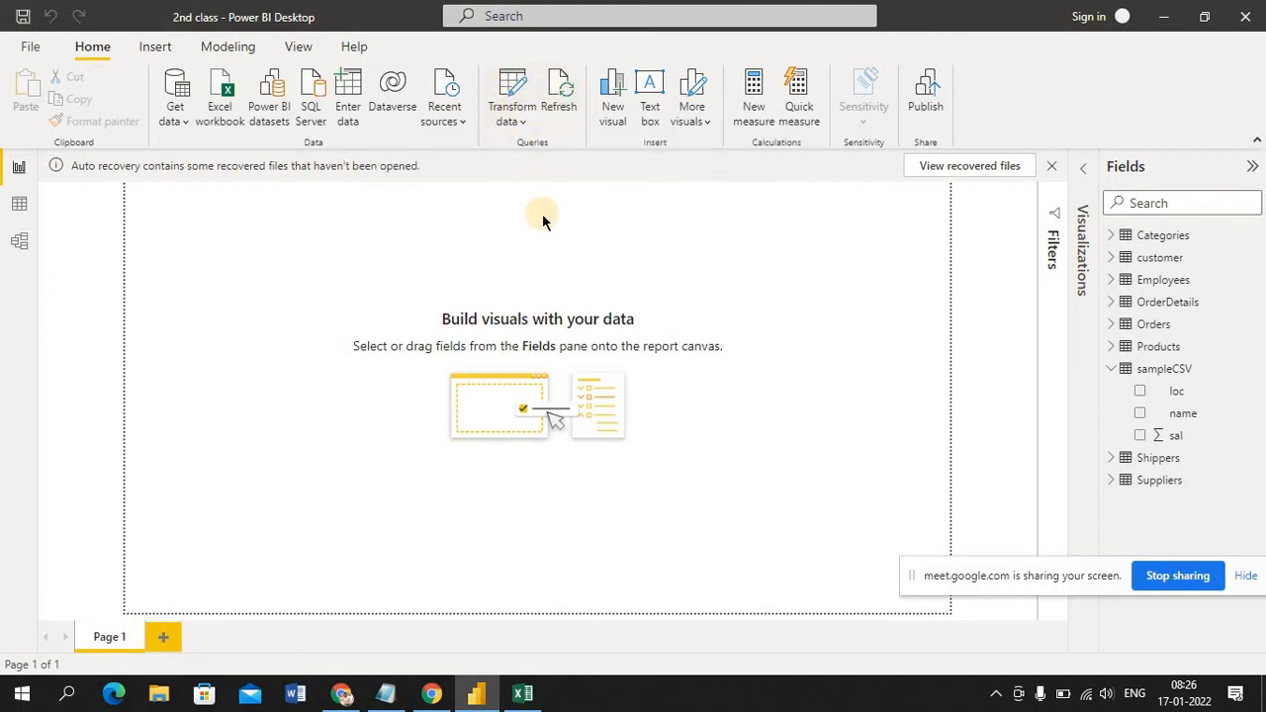
Open the Power Query Editor to view the report's queries, close it without changes and expand the Visualizations pane
left_click(524, 120)
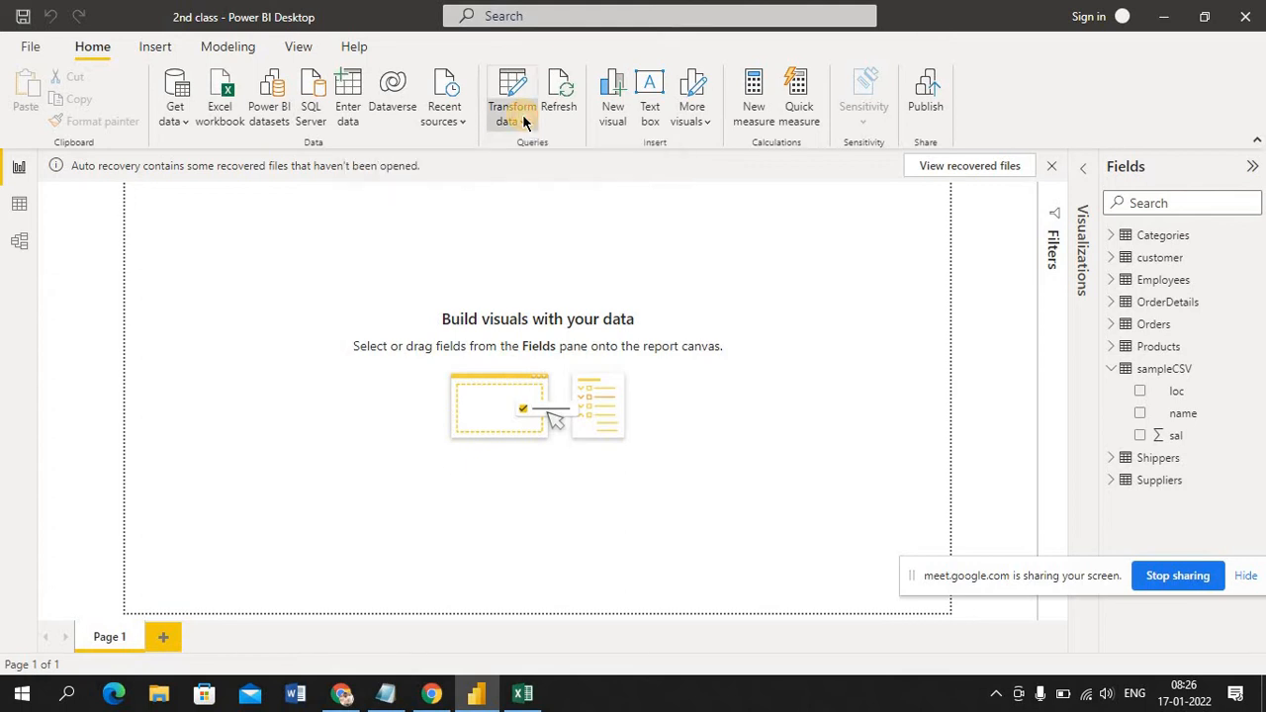
left_click(523, 120)
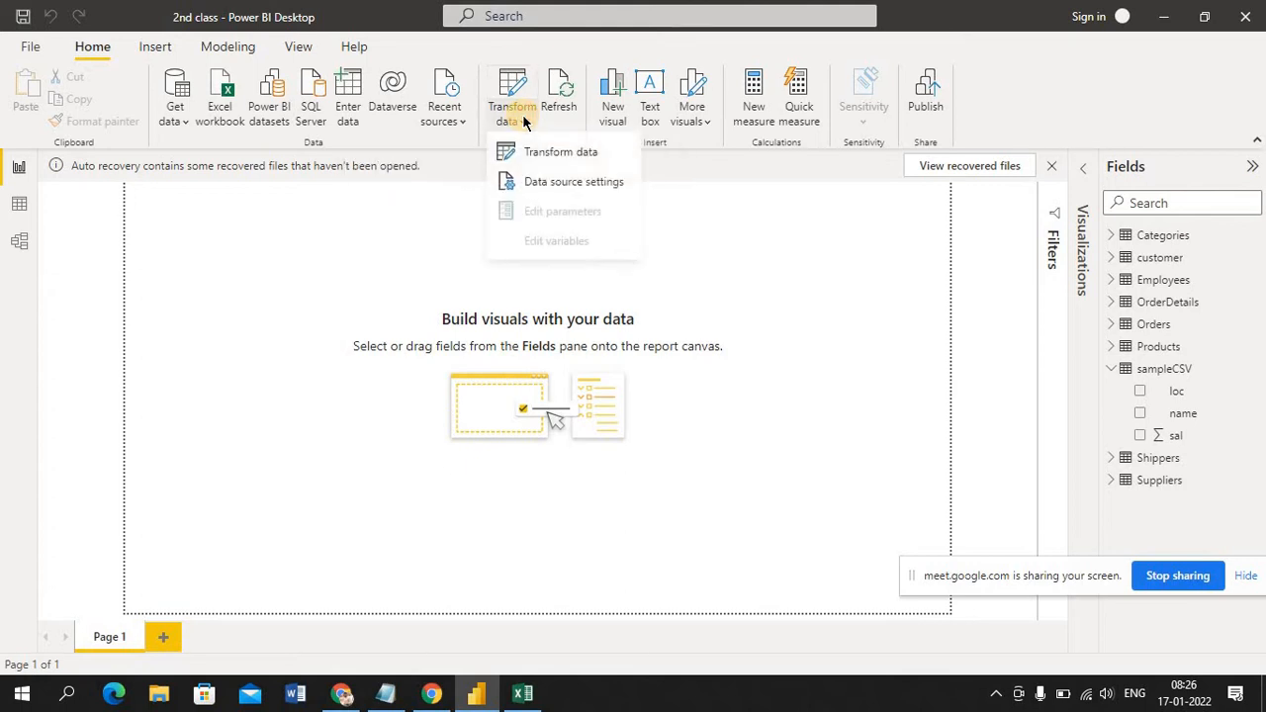
left_click(564, 154)
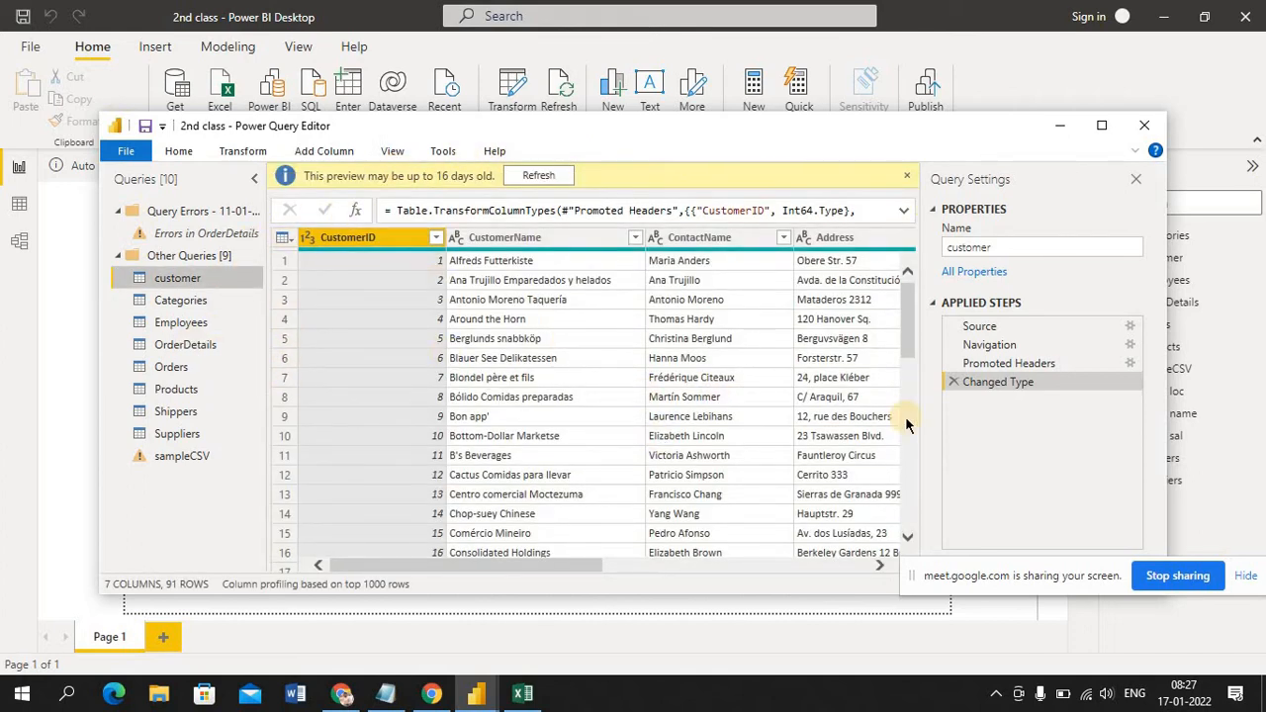
left_click(1146, 125)
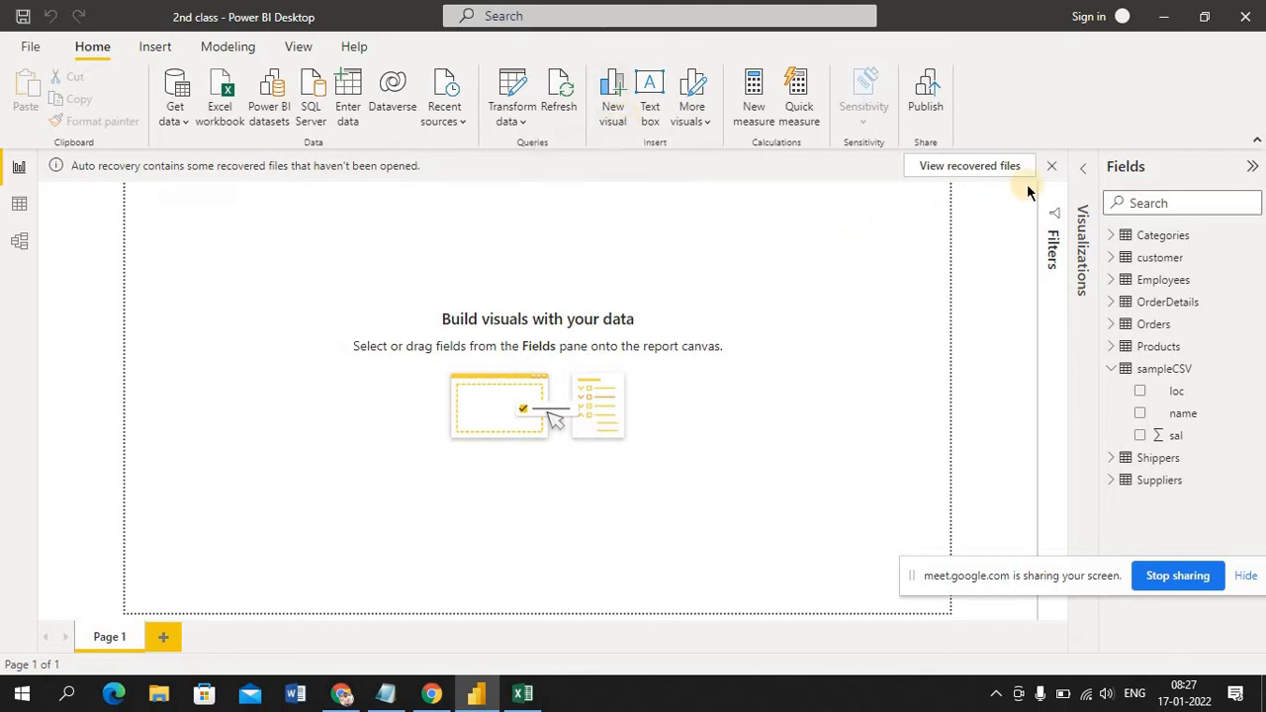
left_click(1088, 174)
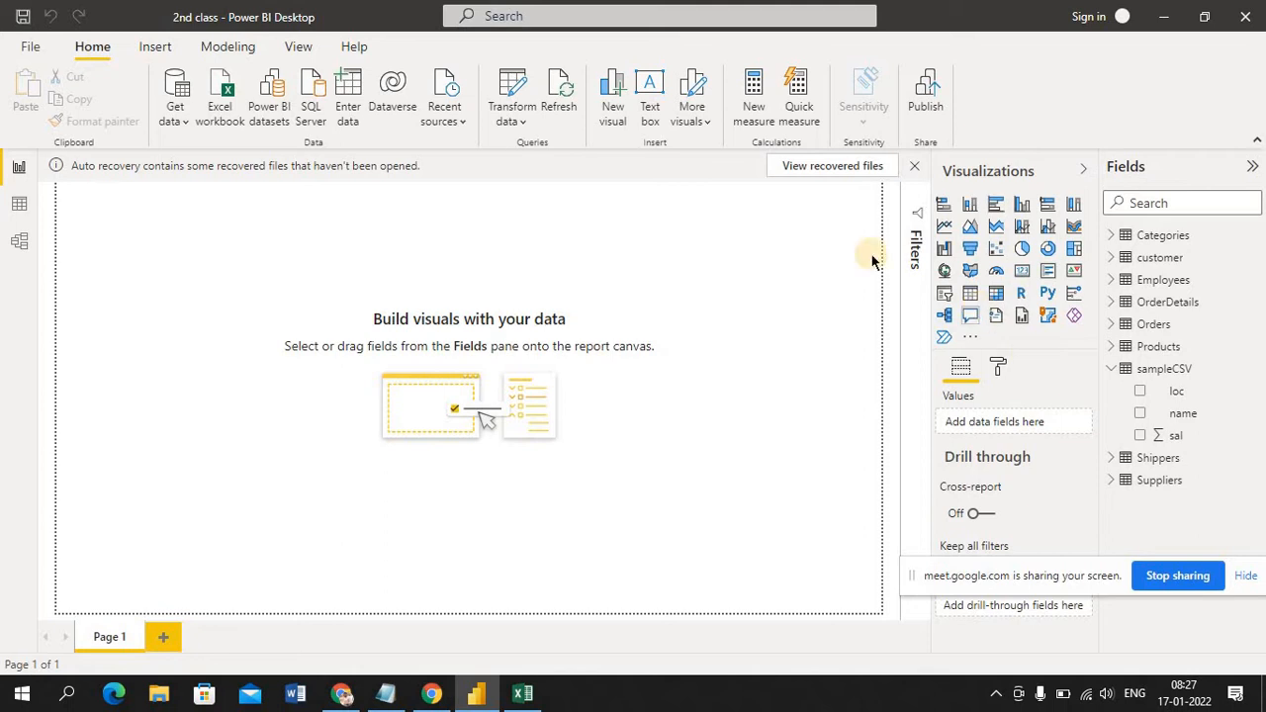
Add an empty new visual to Page 1 and remove it again
left_click(610, 108)
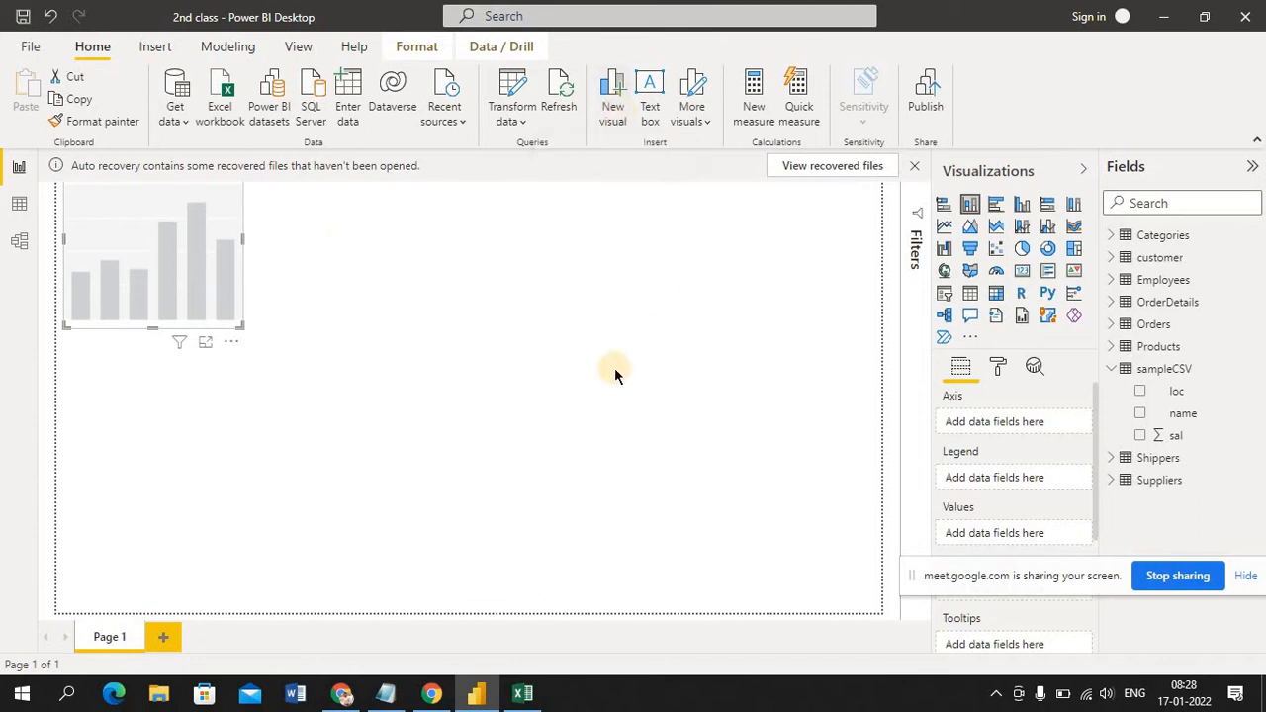
right_click(172, 259)
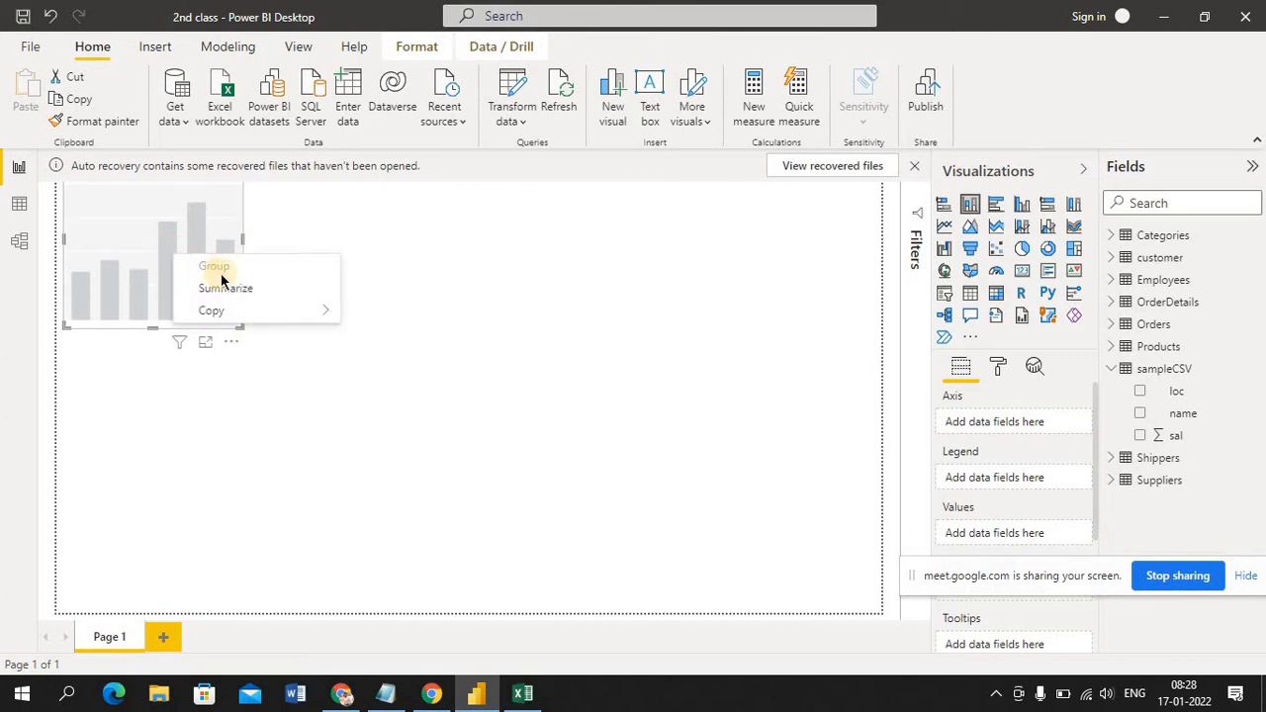
left_click(232, 343)
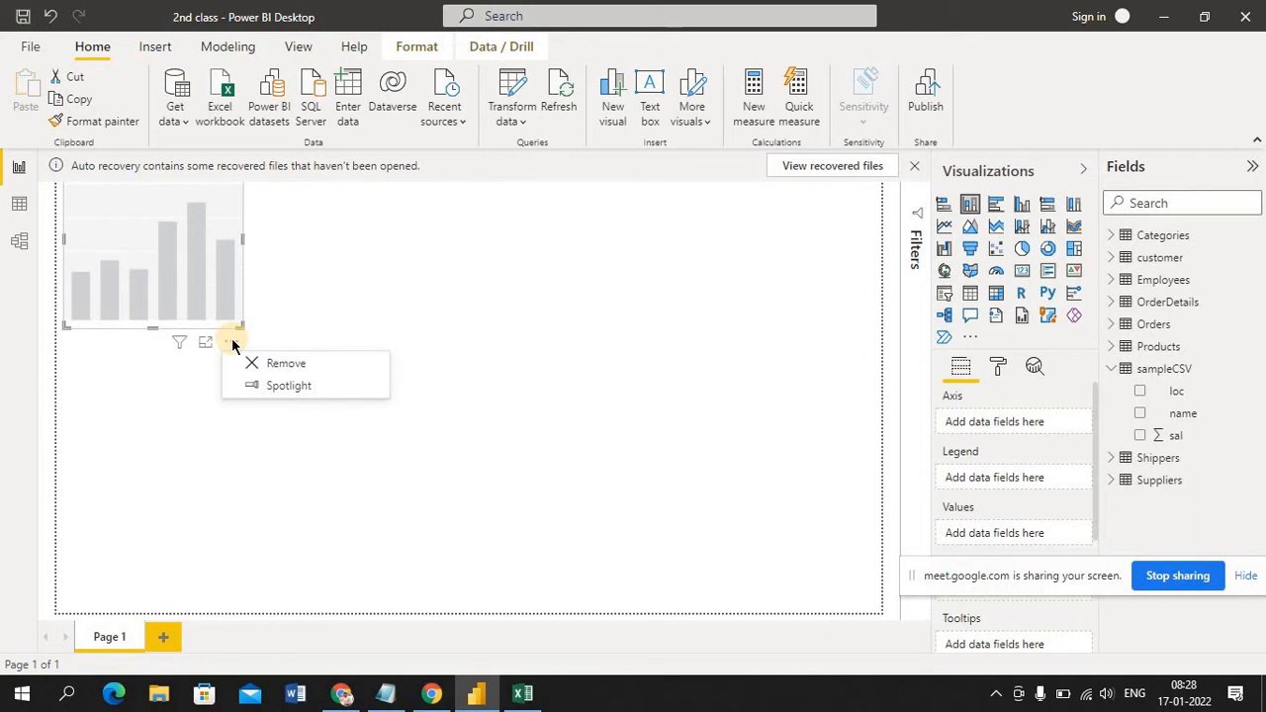
left_click(279, 364)
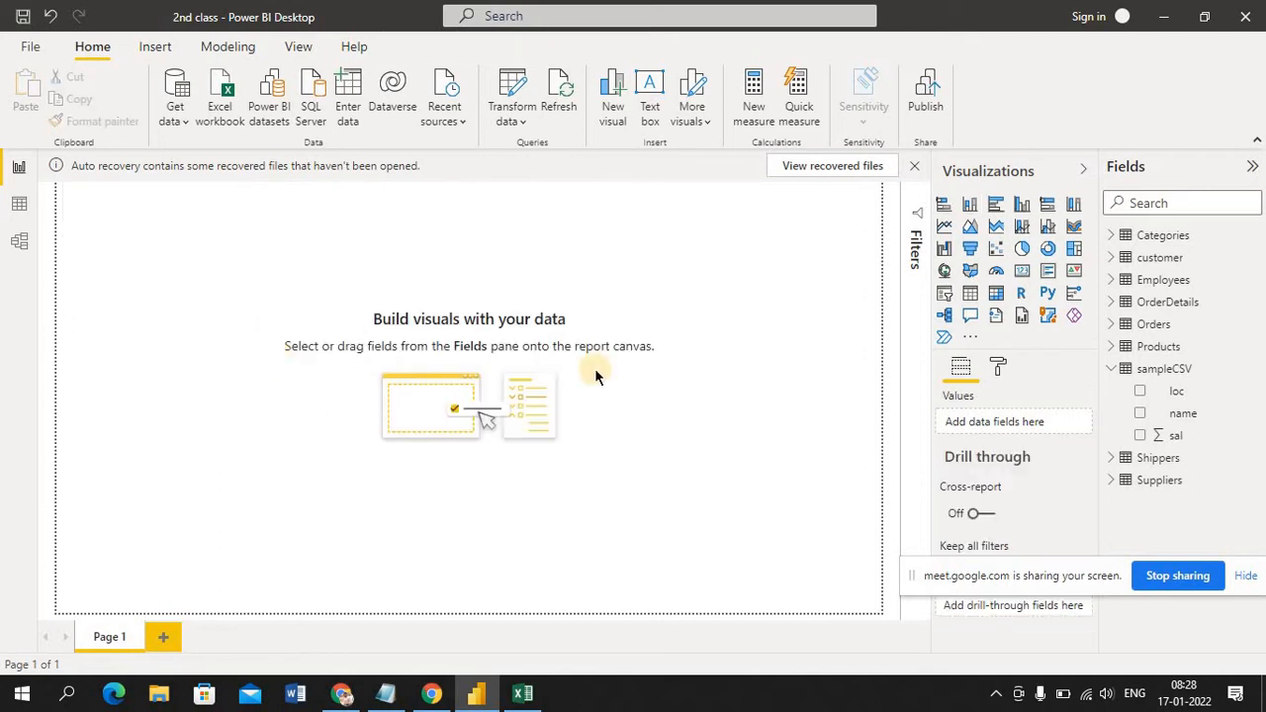
Add three empty stacked column charts to Page 1, and change the third one to a clustered bar chart
left_click(974, 207)
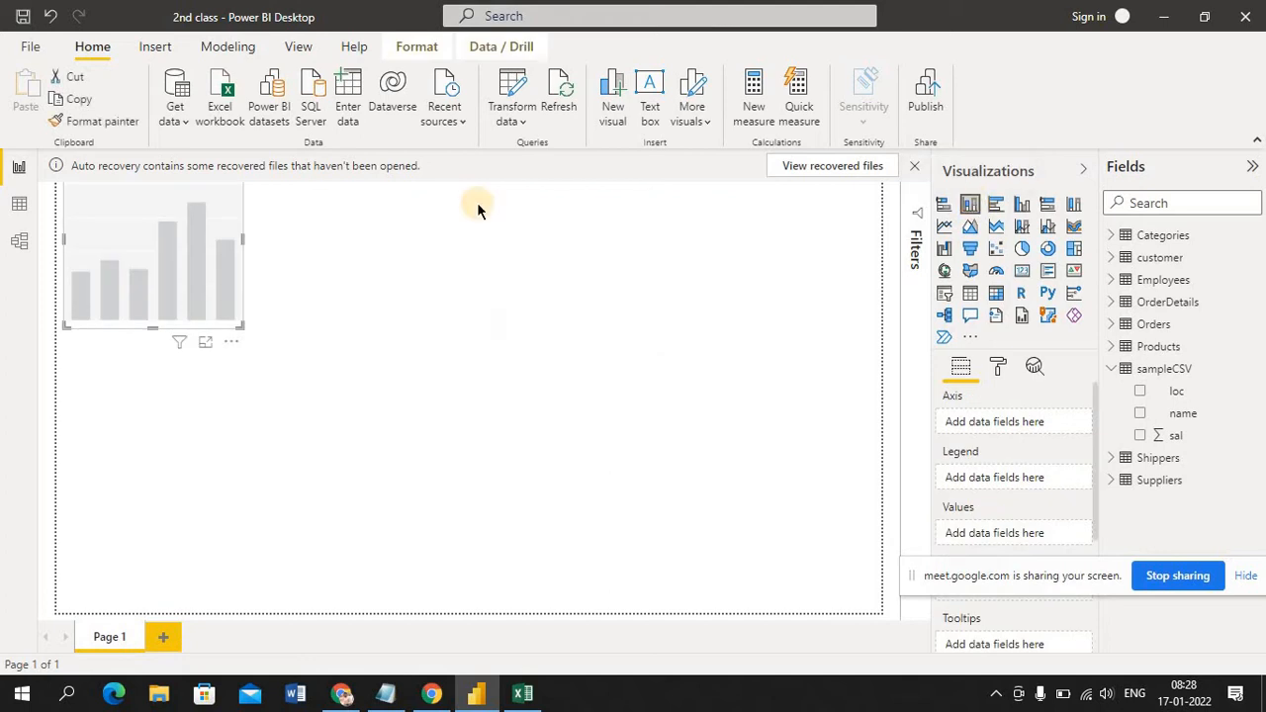
left_click(614, 107)
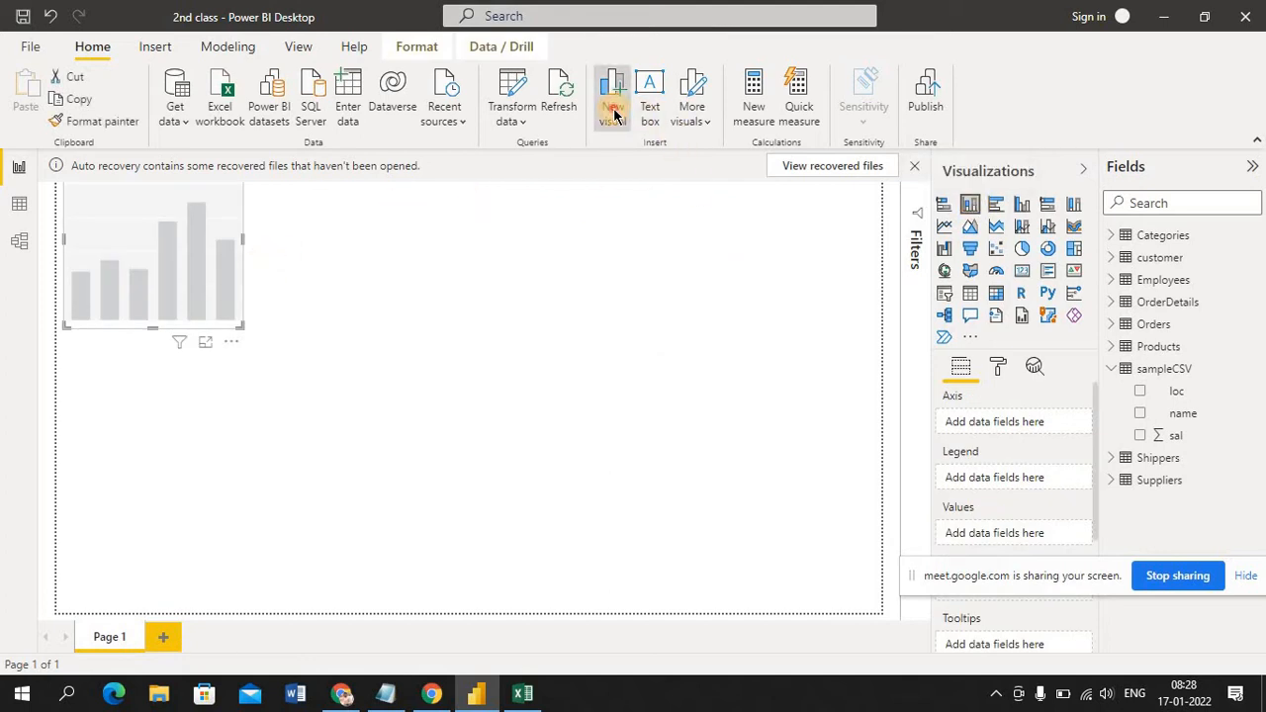
left_click(613, 107)
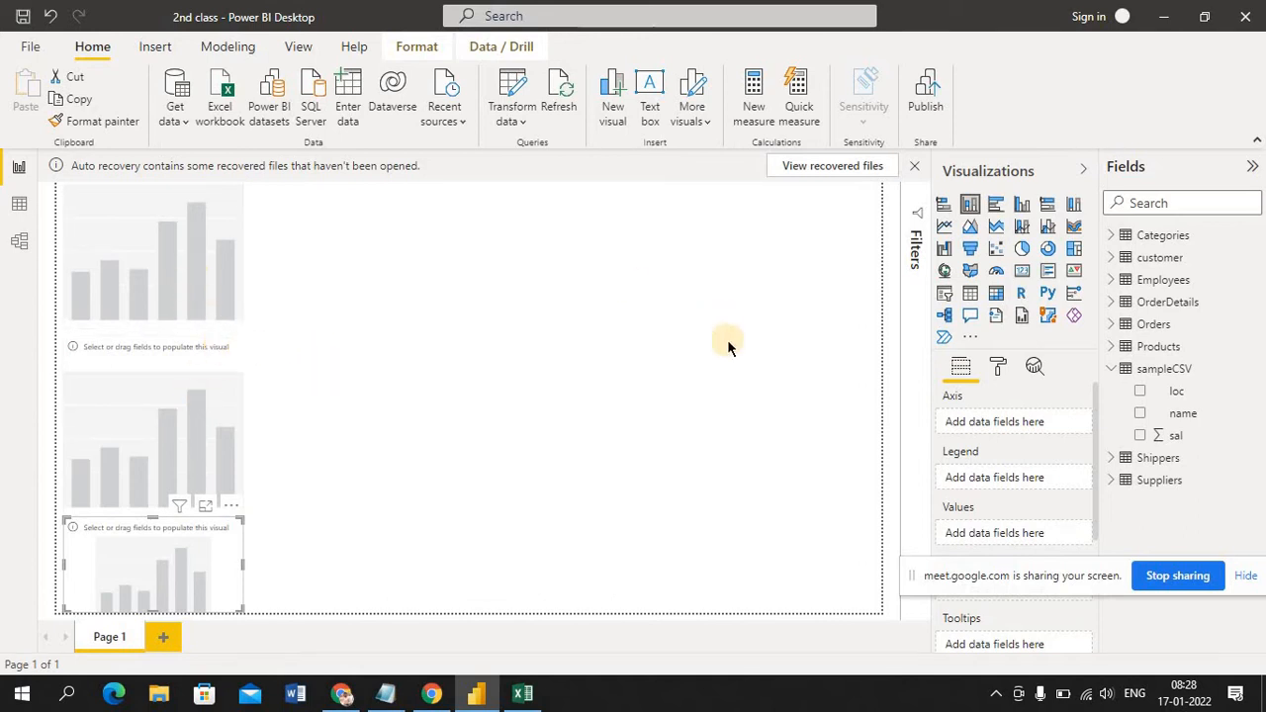
left_click(997, 207)
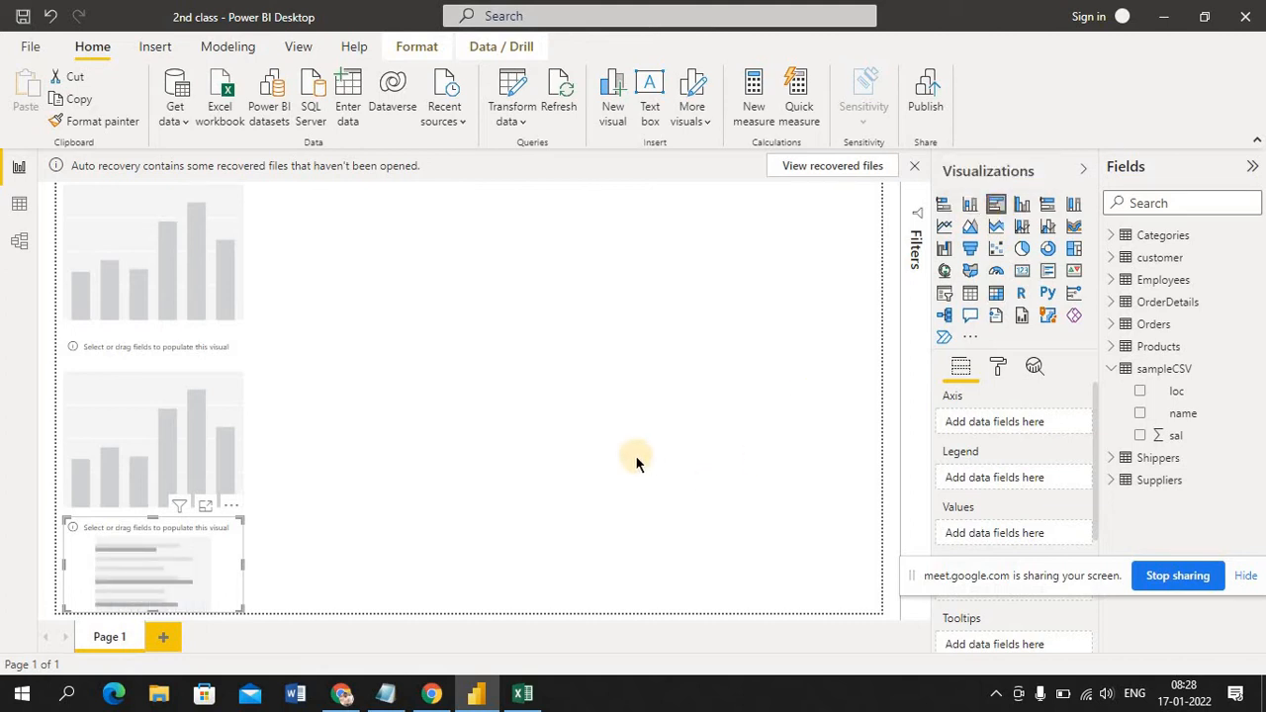
Remove the two empty stacked column charts and the clustered bar chart from Page 1
left_click(230, 304)
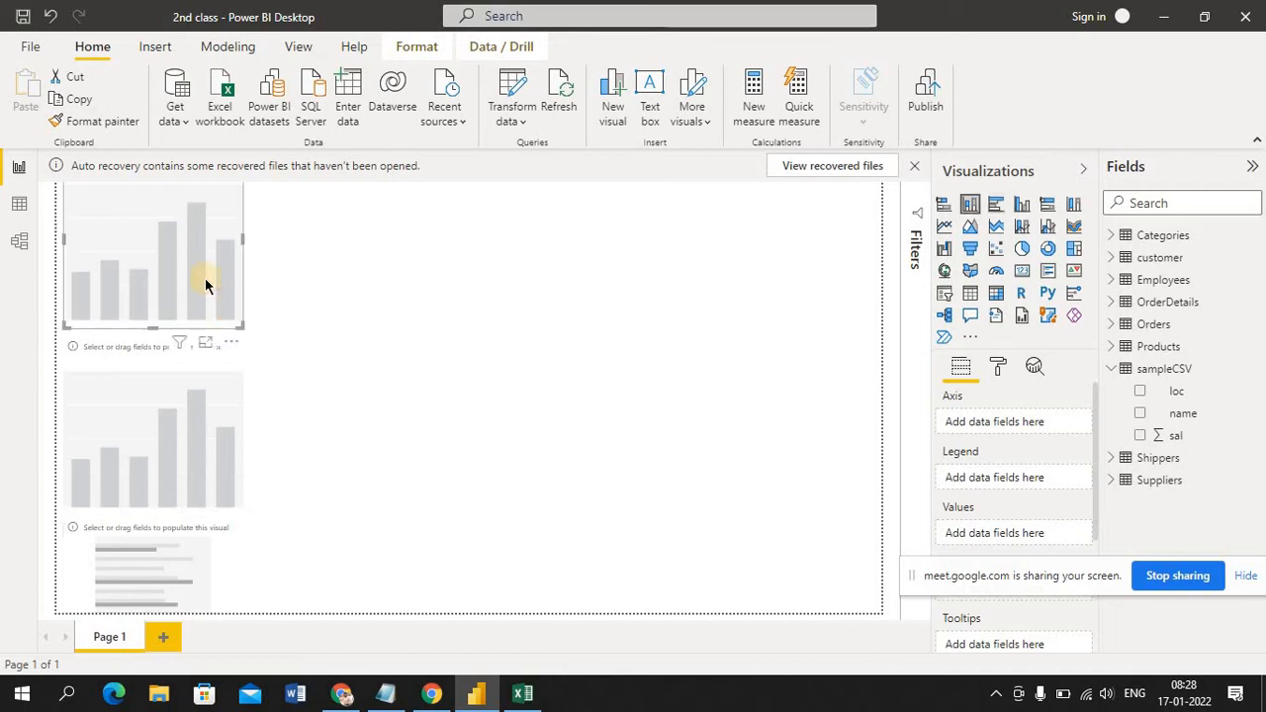
left_click(231, 348)
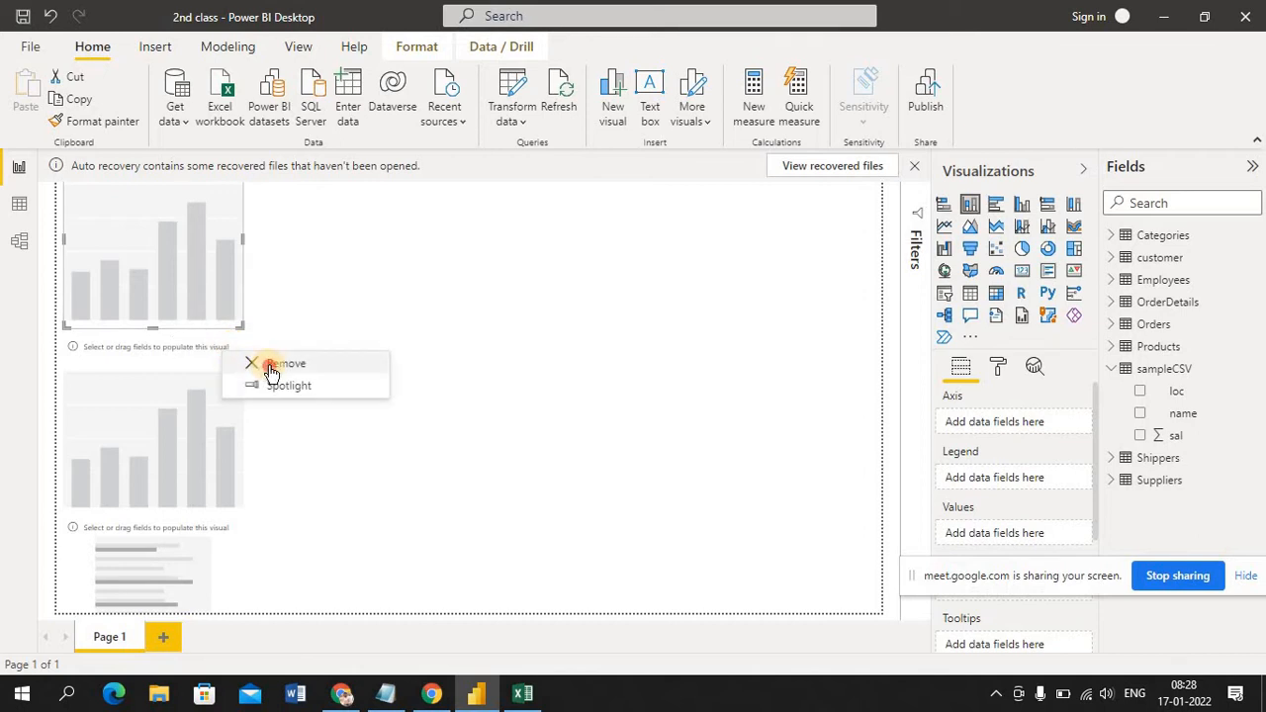
left_click(271, 366)
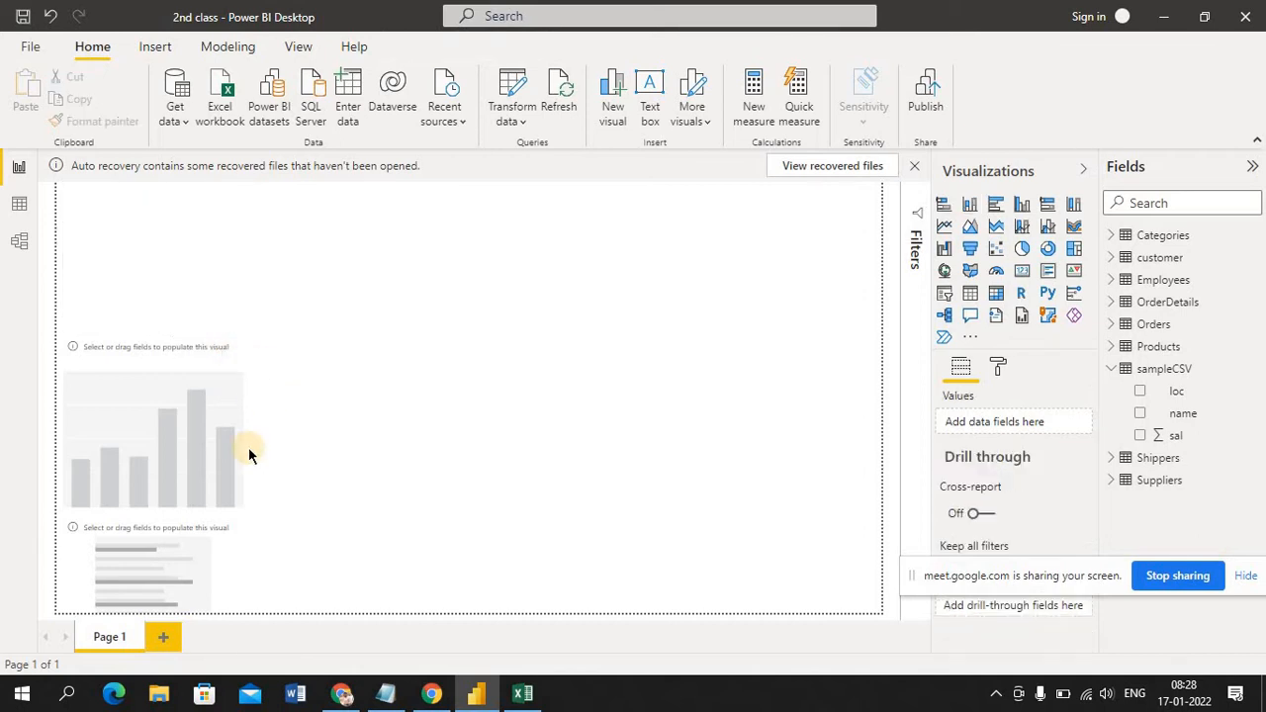
right_click(226, 510)
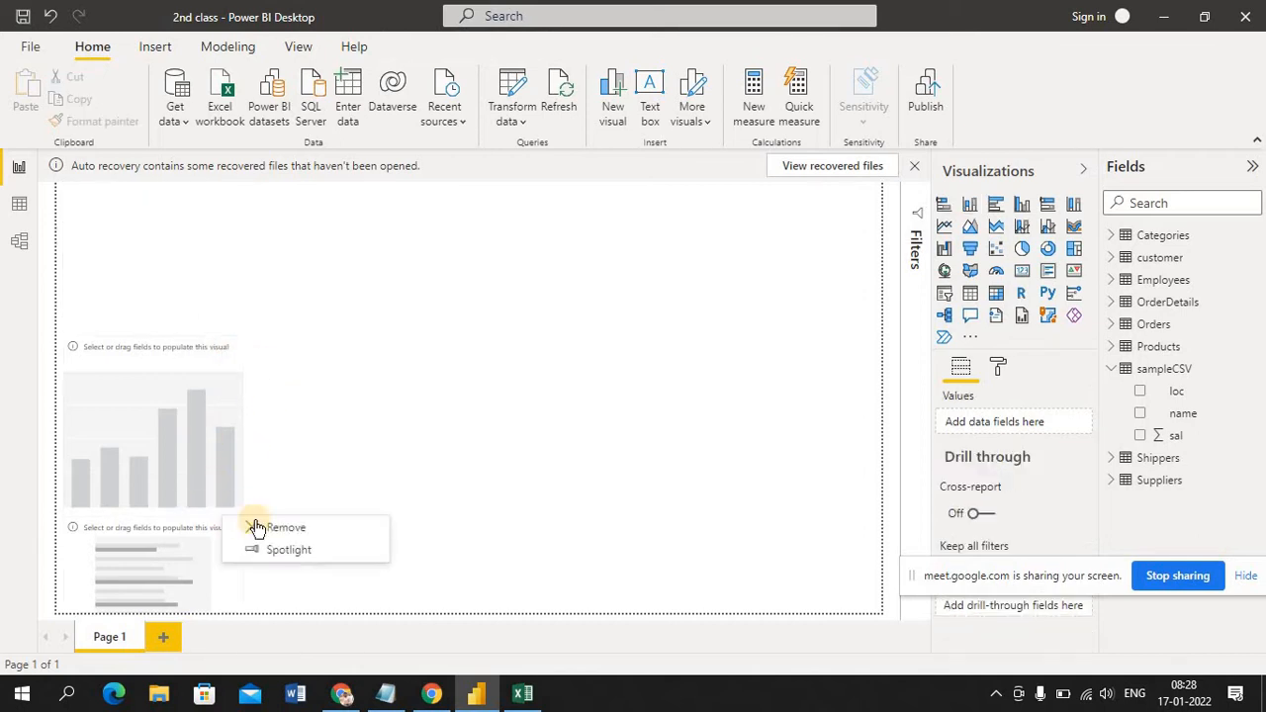
left_click(259, 527)
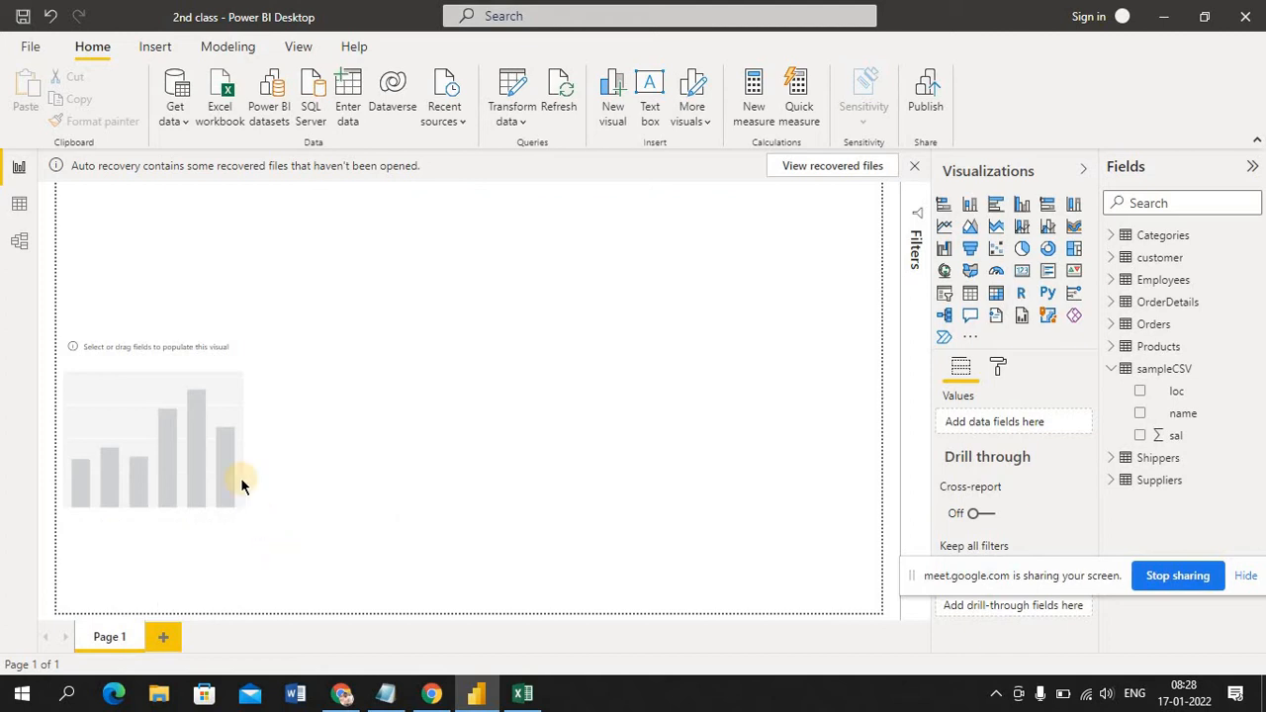
left_click(217, 364)
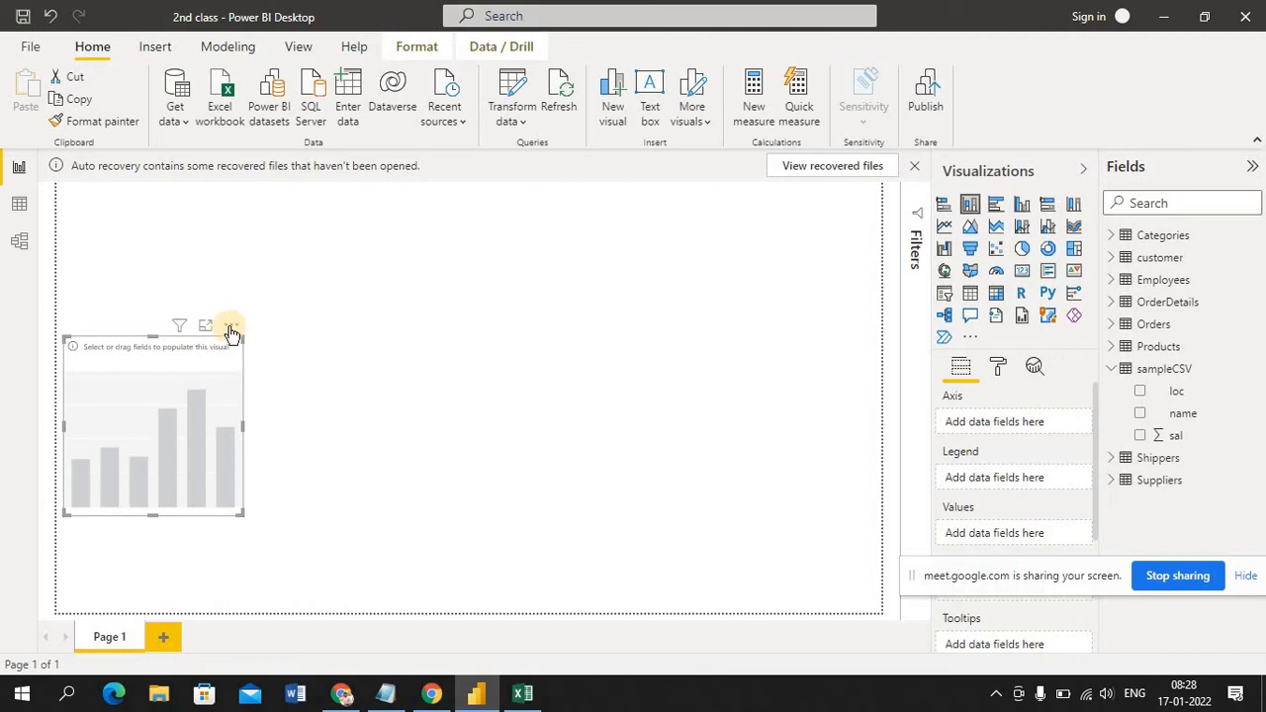
left_click(232, 327)
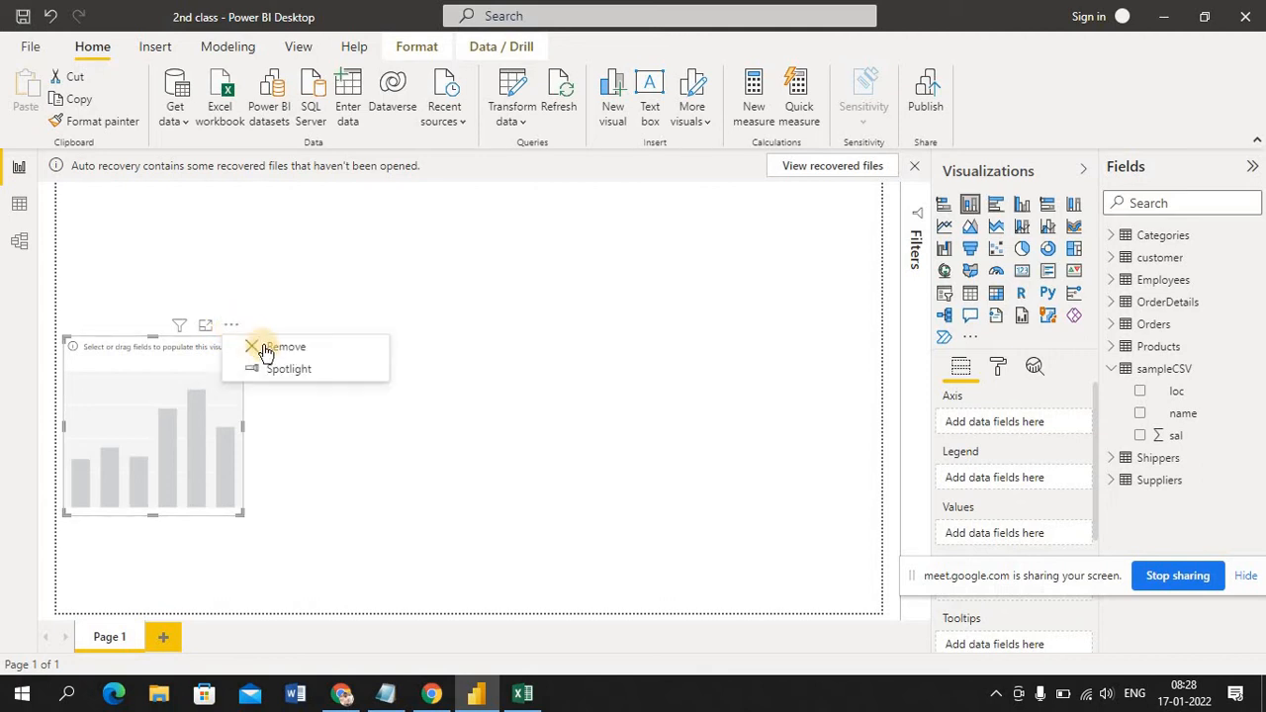
left_click(265, 347)
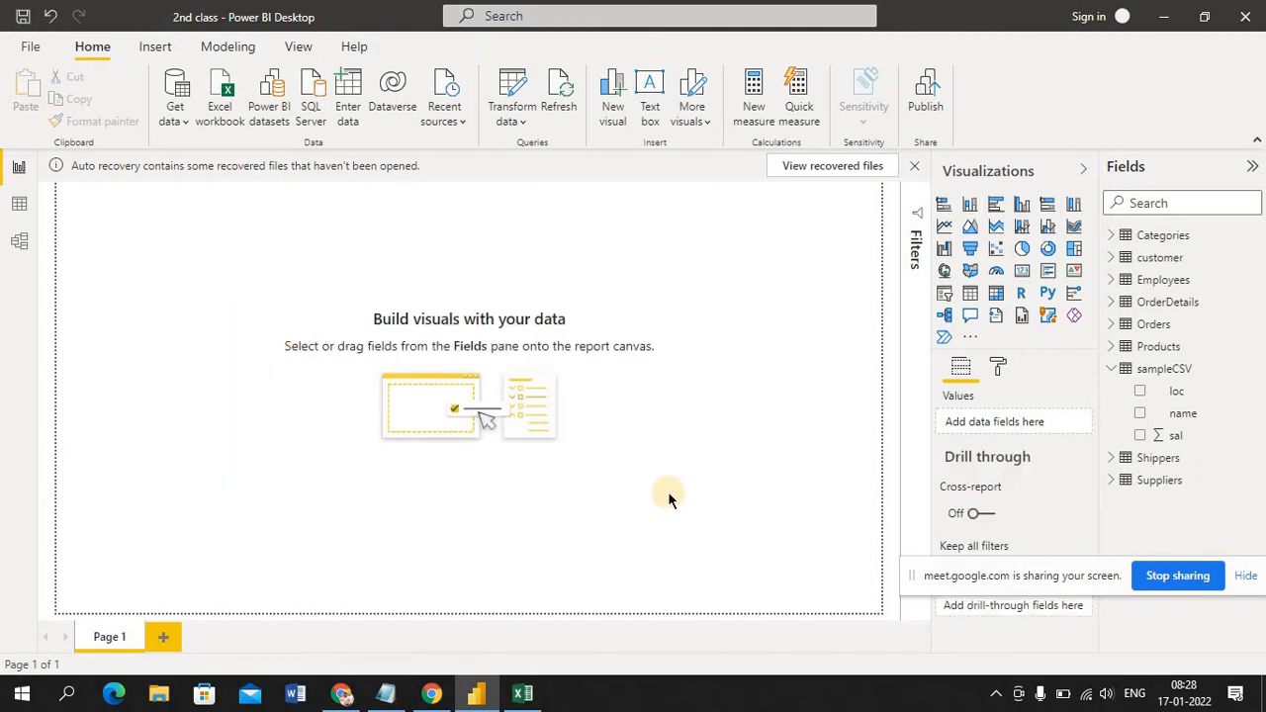
Add a text box to Page 1 and enter the heading "Sales Analysis"
left_click(651, 99)
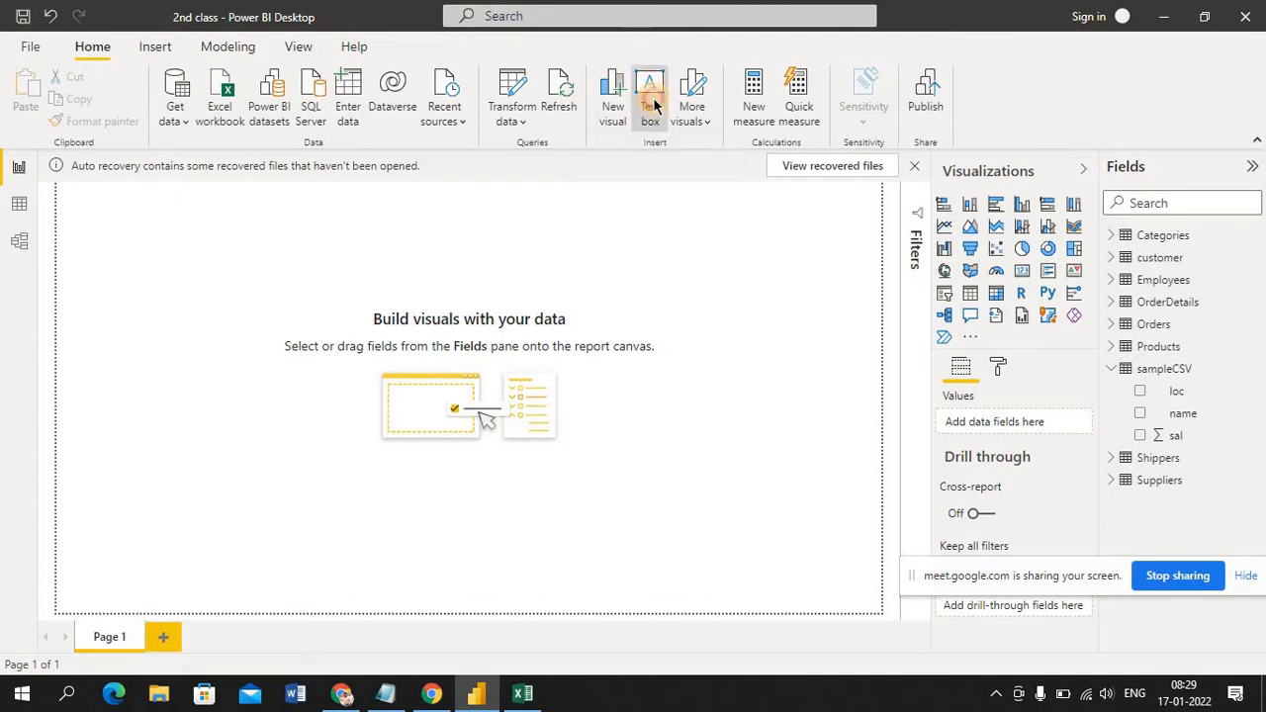
left_click(149, 455)
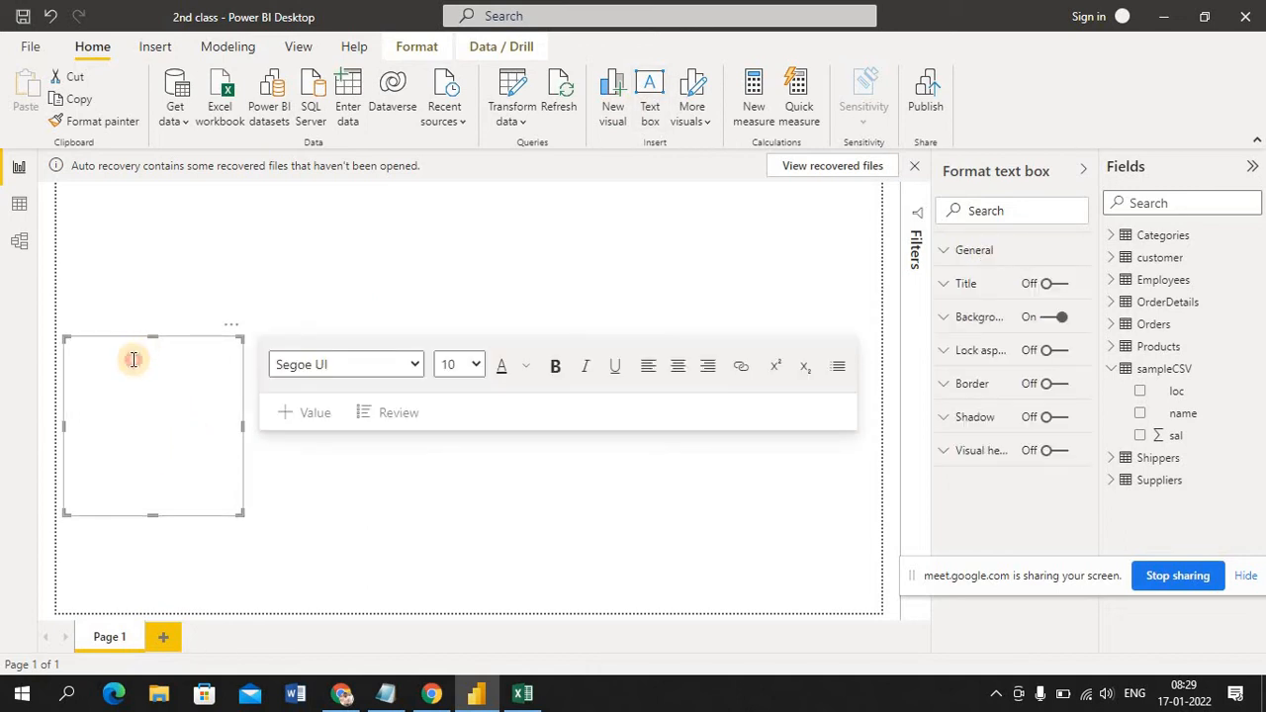
left_click(134, 359)
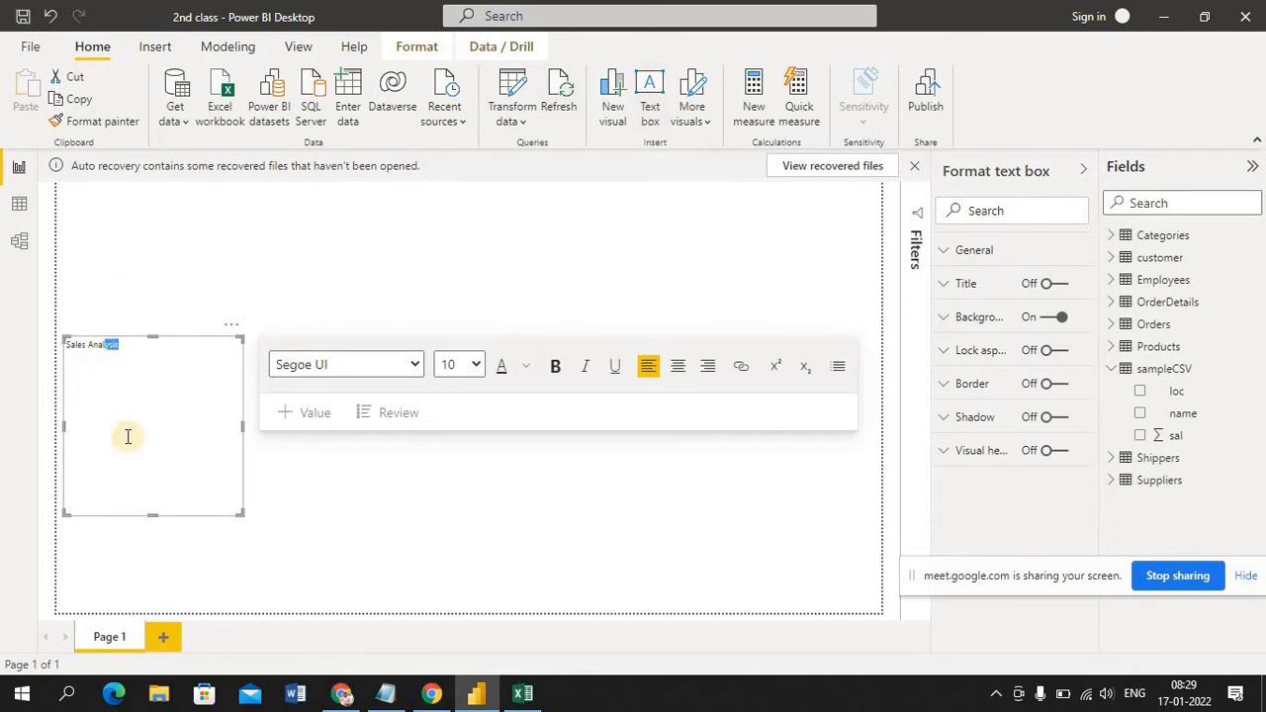
Format the whole "Sales Analysis" text in the Cambria font at size 24
key("shift+Left")
key("shift+Left")
key("shift+Left")
key("shift+Left")
key("shift+Left")
key("shift+Left")
key("shift+Left")
key("shift+Left")
key("shift+Left")
key("shift+Left")
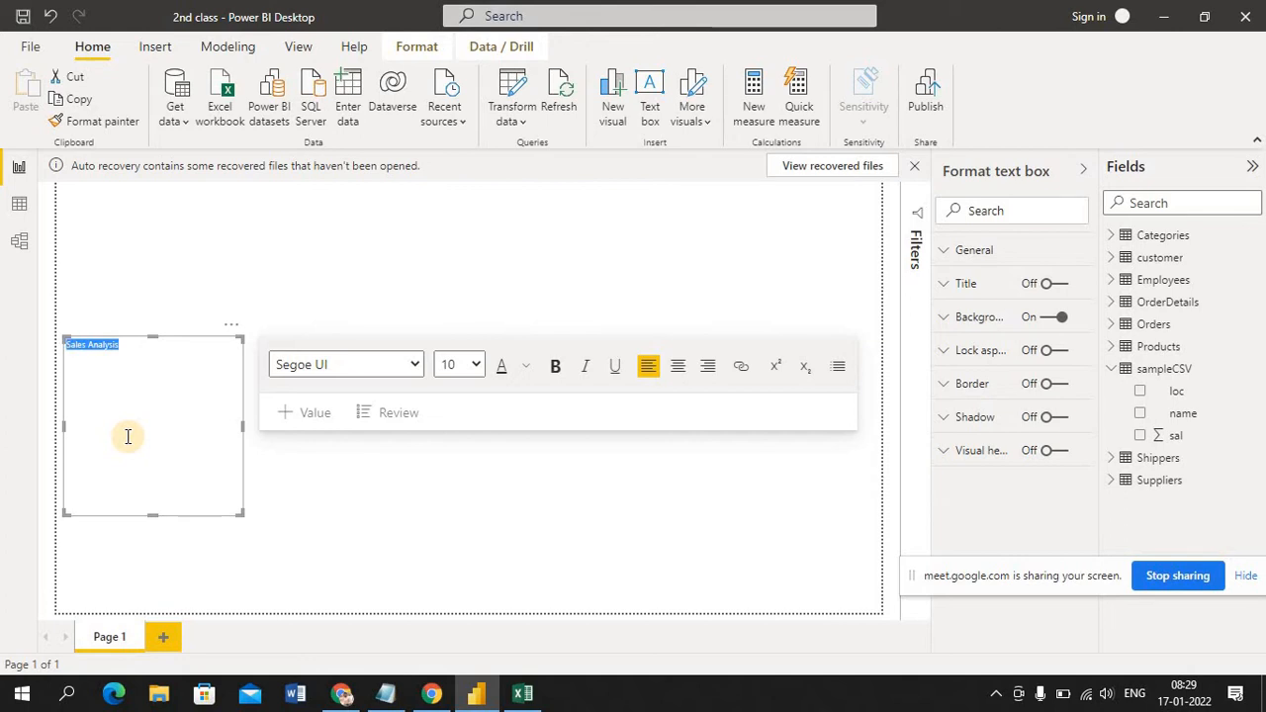
left_click(416, 365)
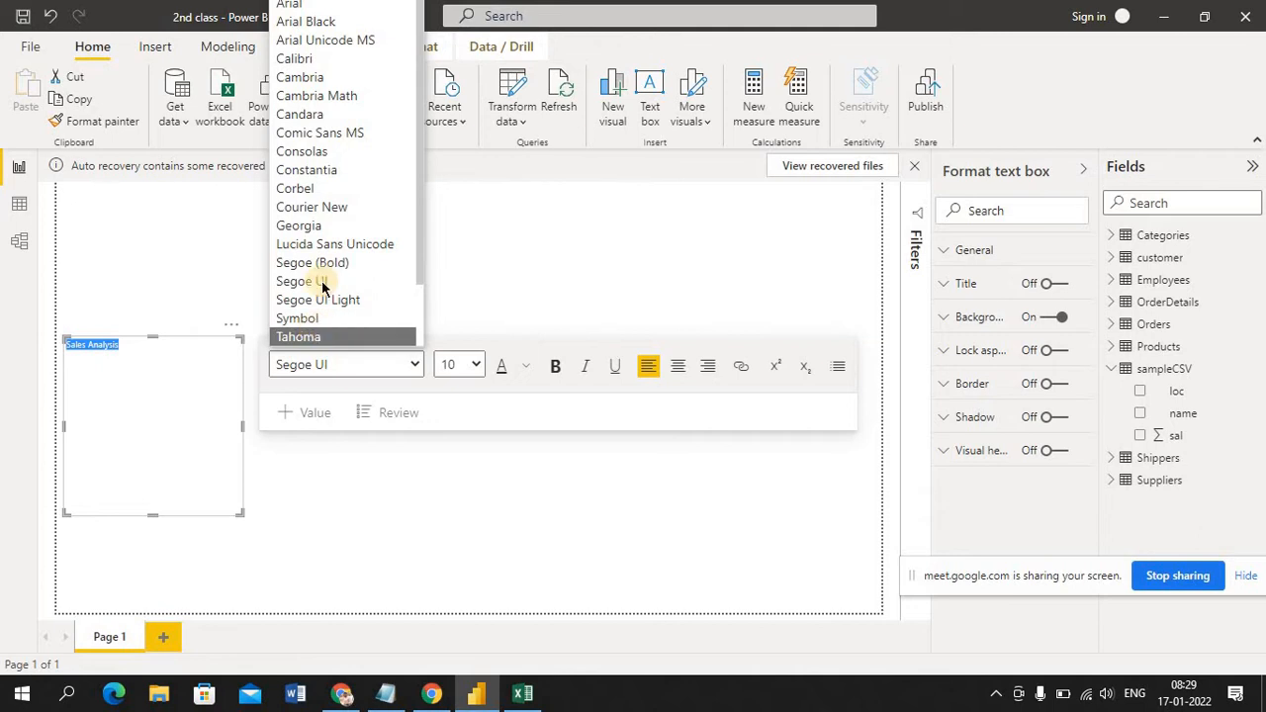
left_click(338, 81)
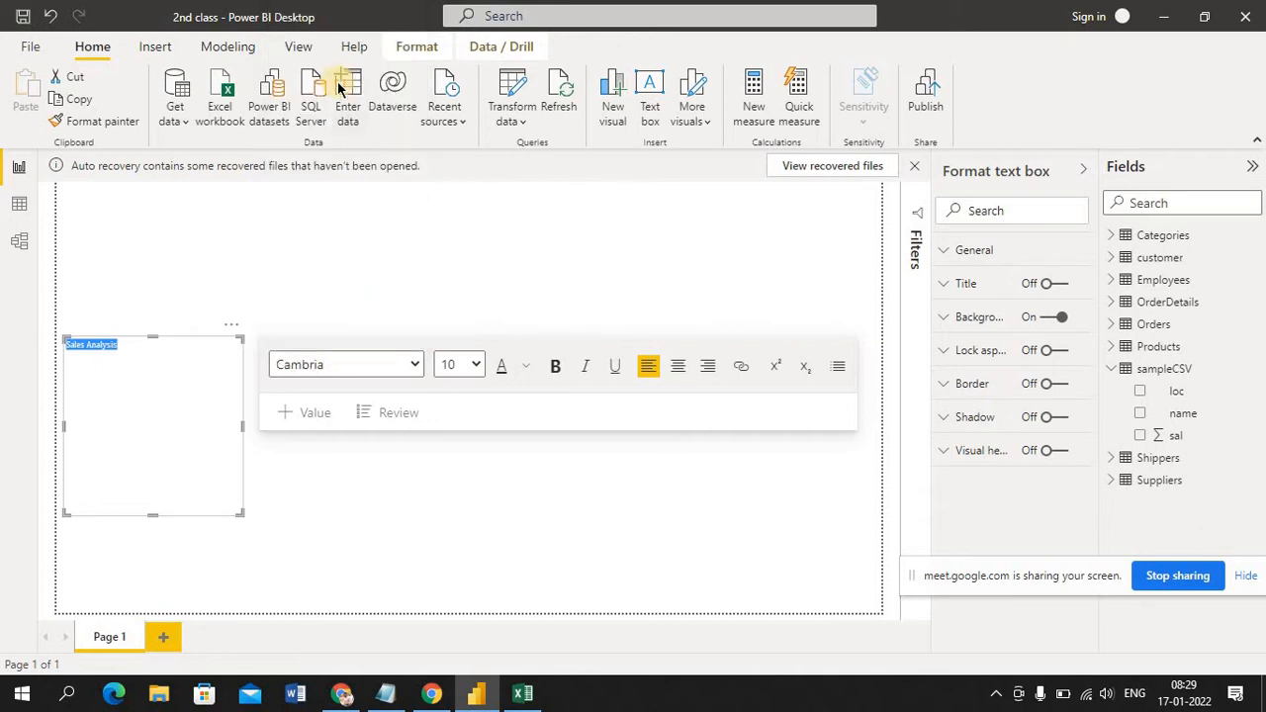
left_click(478, 365)
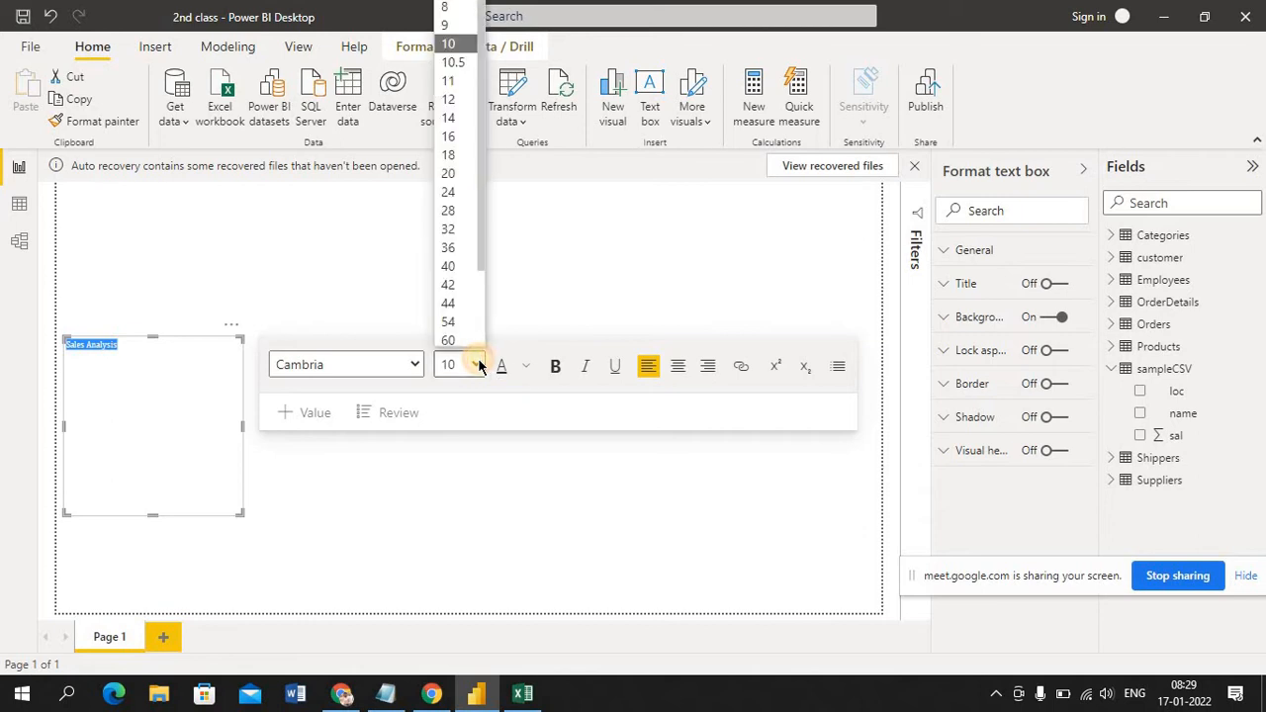
left_click(454, 157)
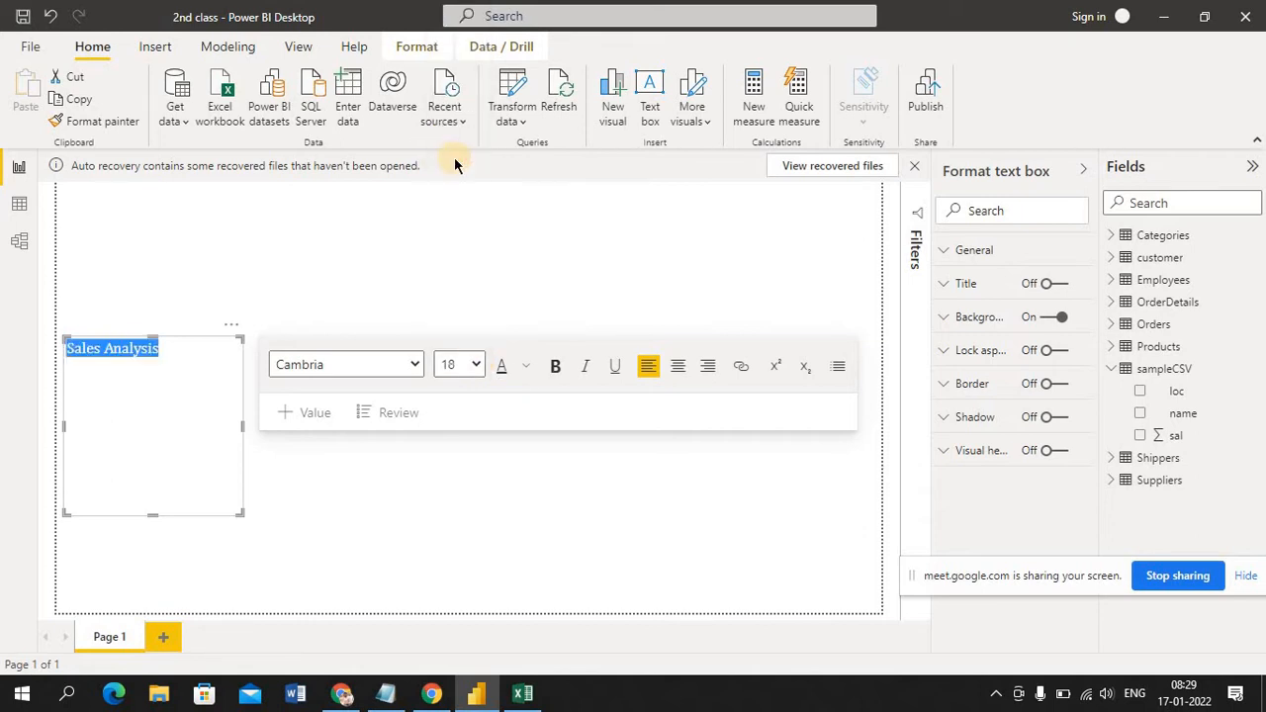
left_click(477, 365)
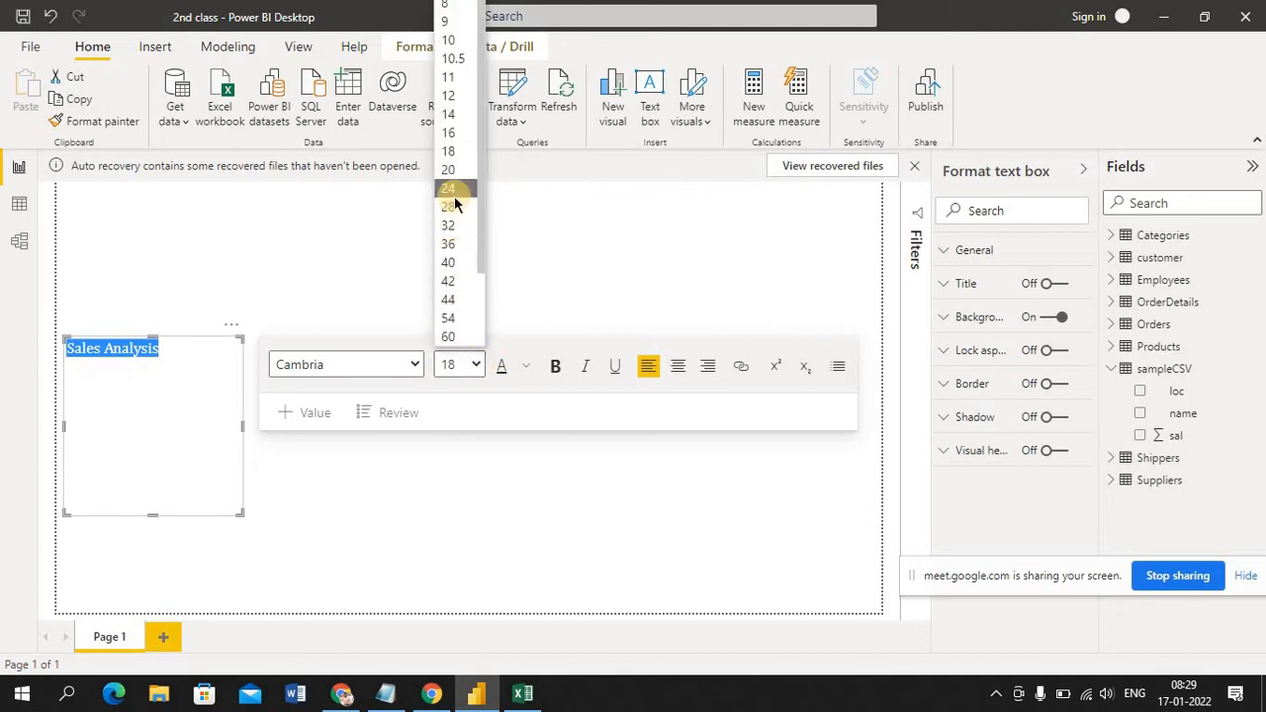
left_click(454, 196)
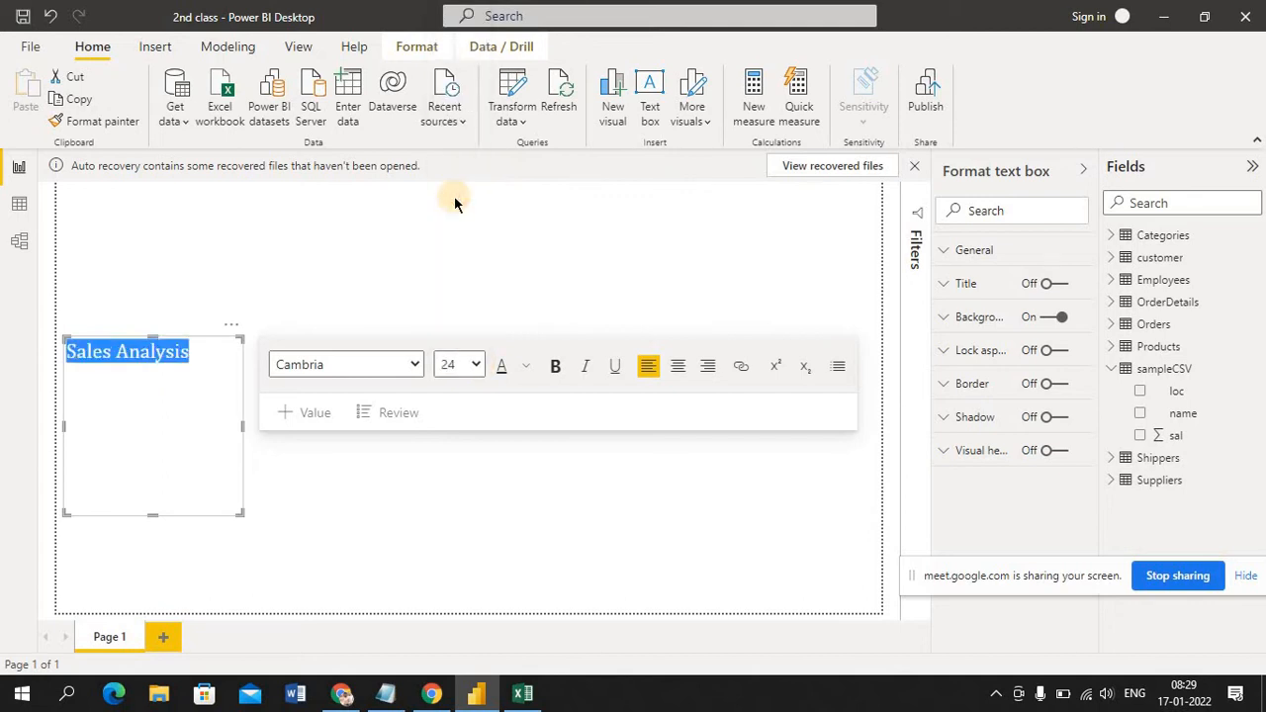
Color the "Sales Analysis" text with the dark red theme shade
left_click(504, 368)
left_click(527, 370)
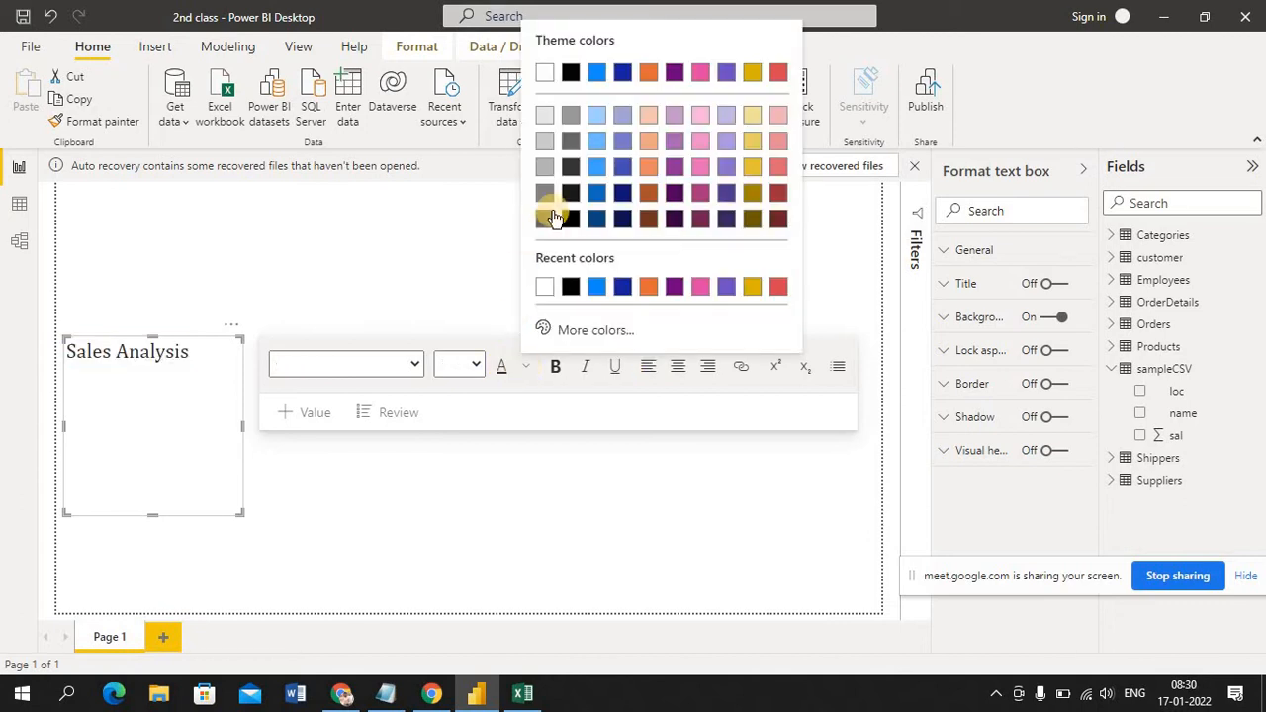
left_click(778, 192)
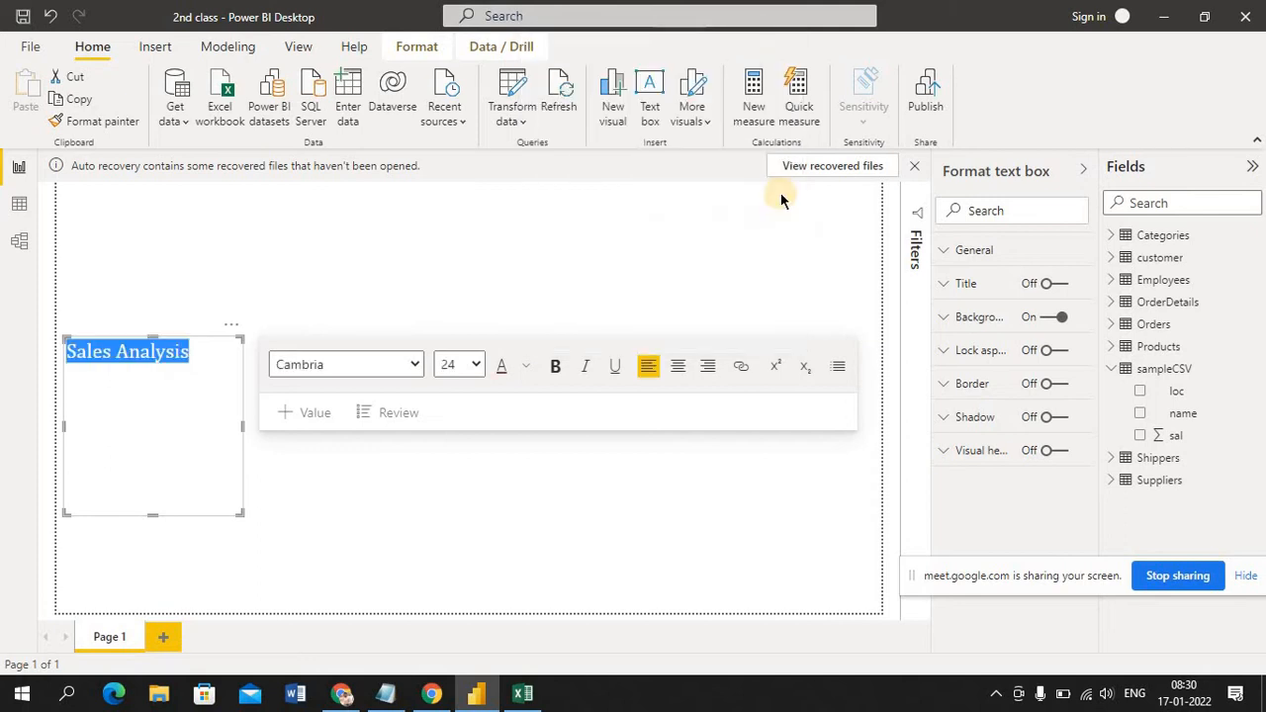
left_click(673, 469)
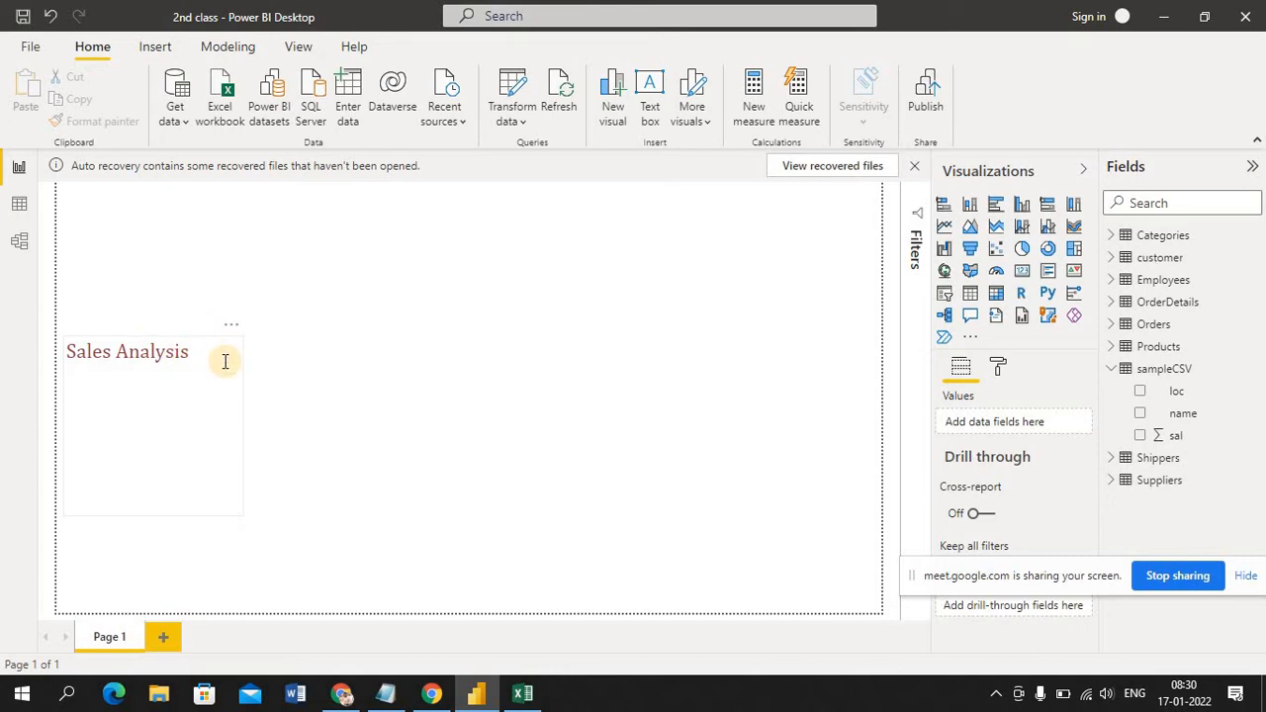
Resize the "Sales Analysis" text box to be wider and much shorter so it fits the heading
left_click_drag(225, 362, 218, 297)
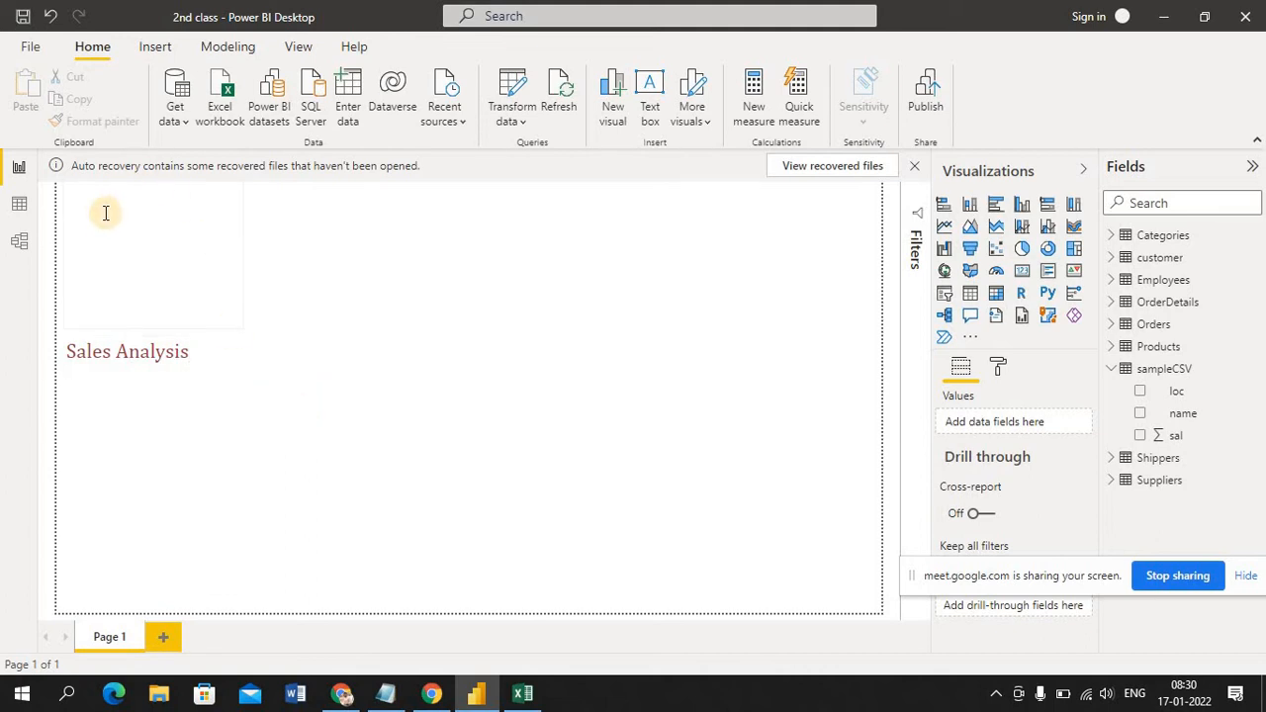
left_click(307, 496)
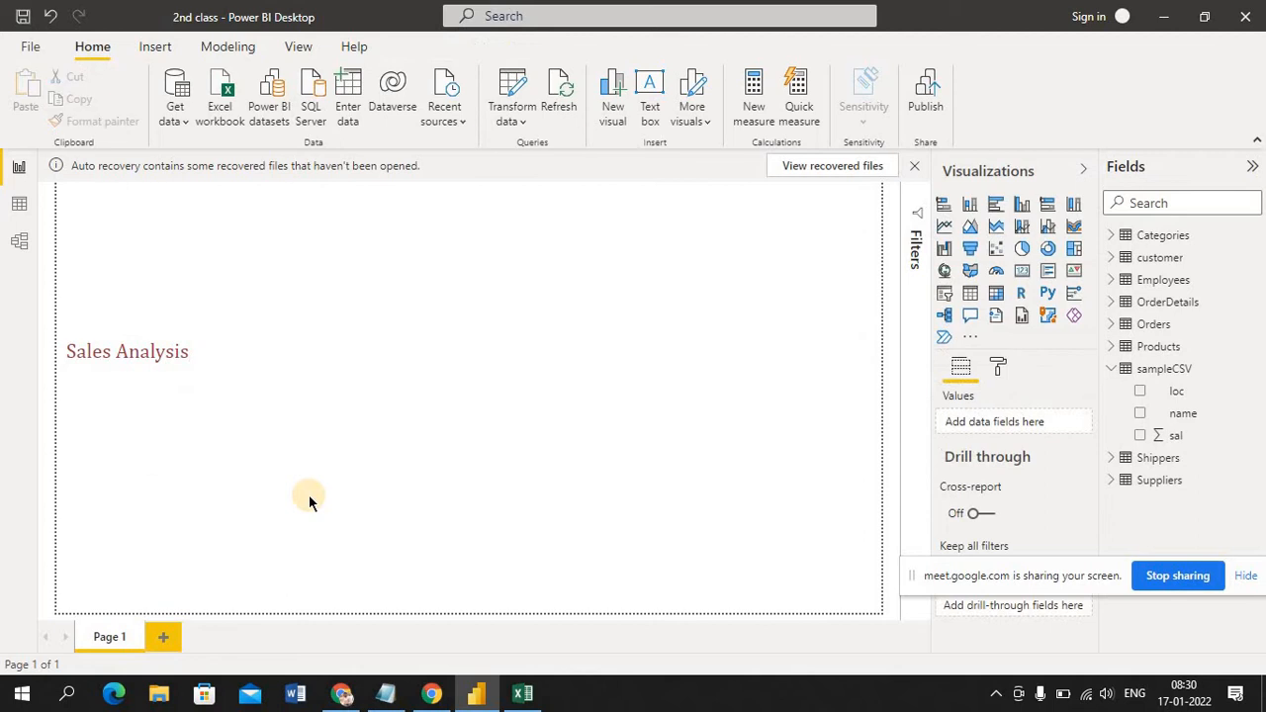
left_click(192, 425)
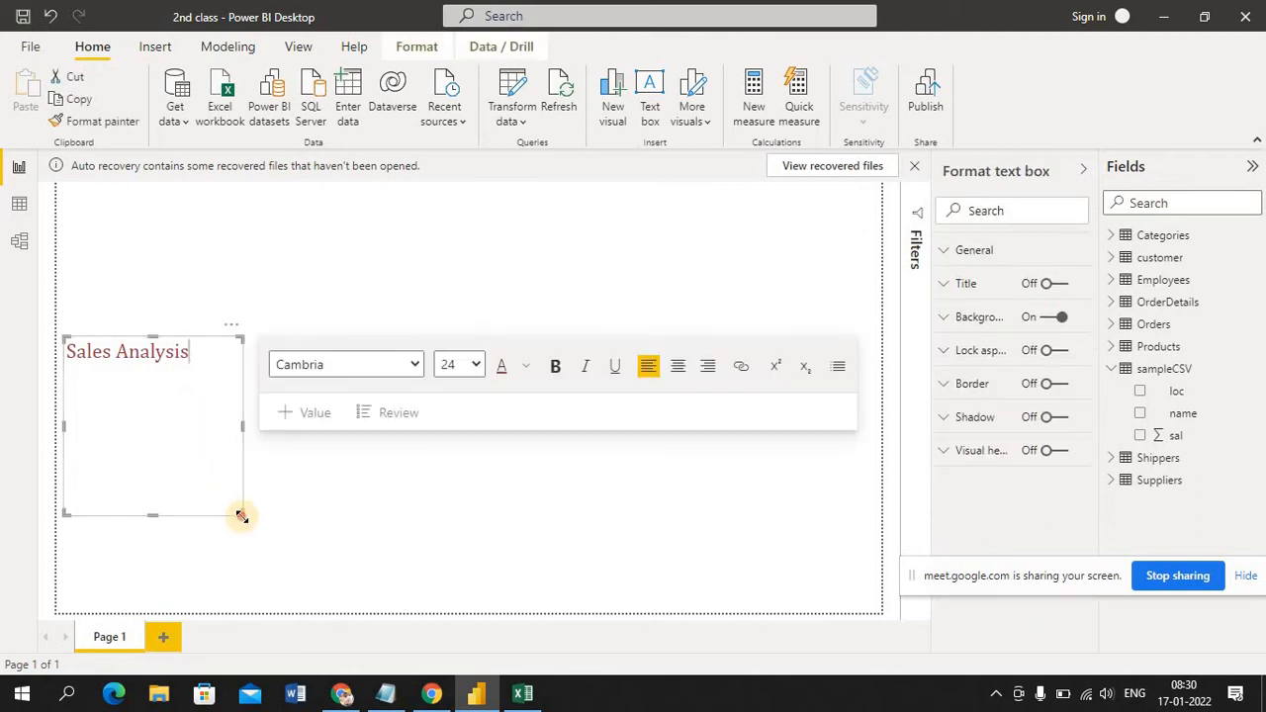
left_click_drag(242, 515, 291, 408)
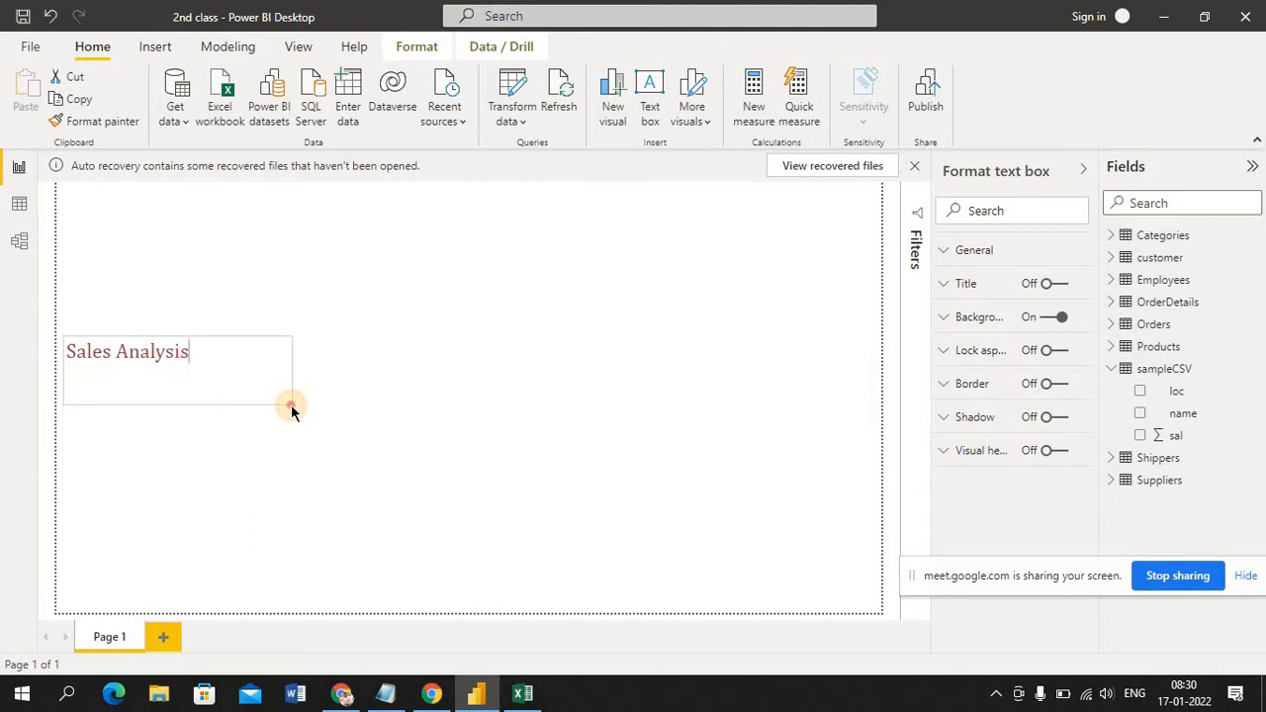
Move the "Sales Analysis" text box to the upper-left corner of Page 1
left_click(124, 384)
left_click_drag(124, 384, 89, 215)
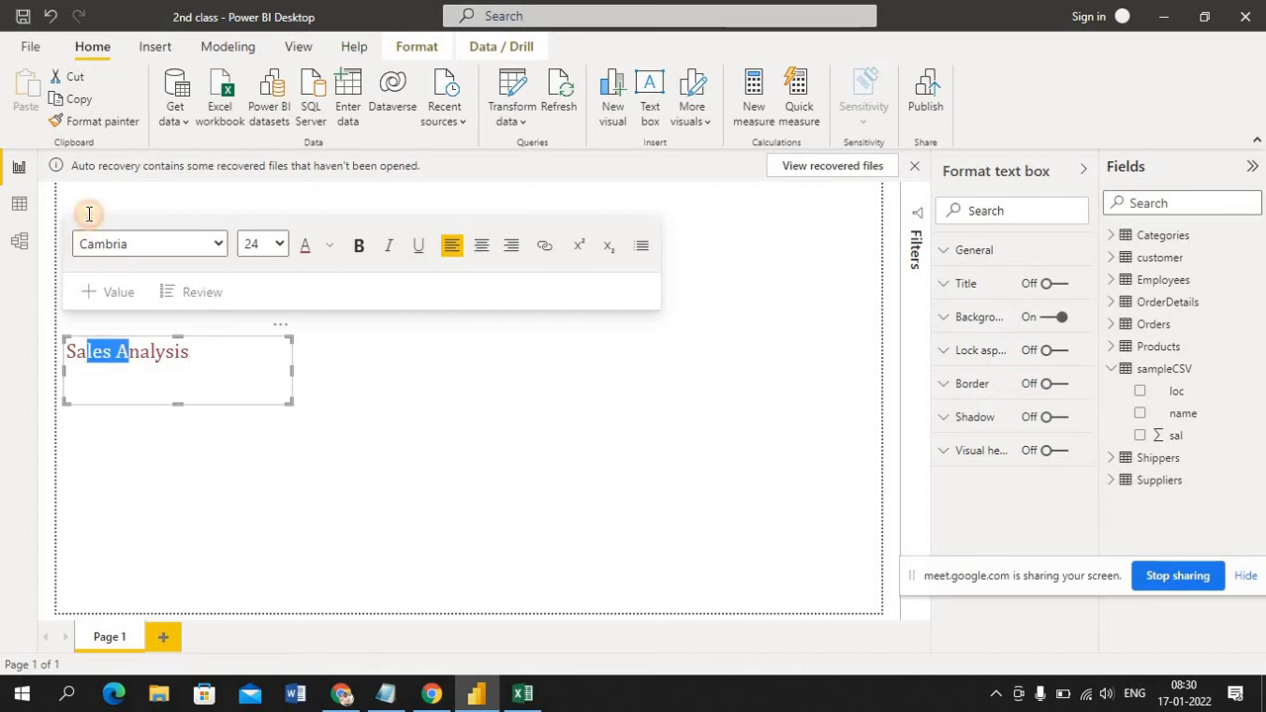
left_click(385, 427)
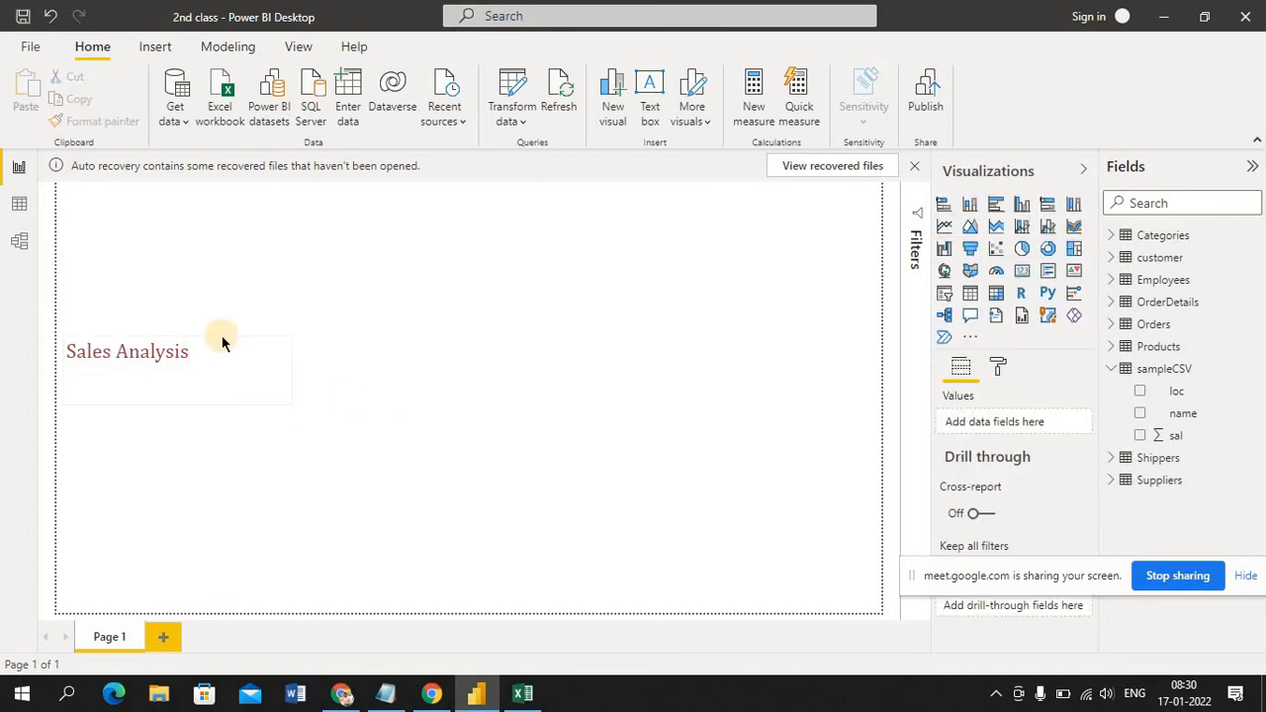
left_click_drag(287, 329, 259, 181)
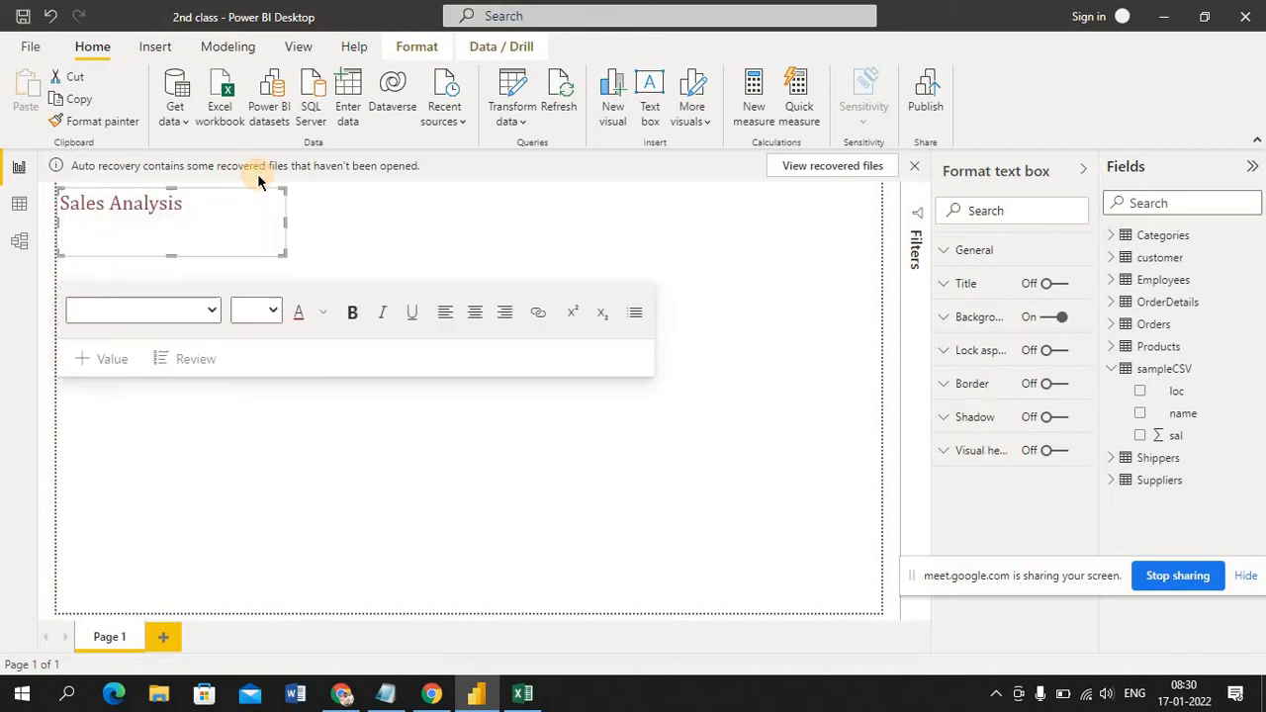
left_click(367, 241)
left_click(266, 246)
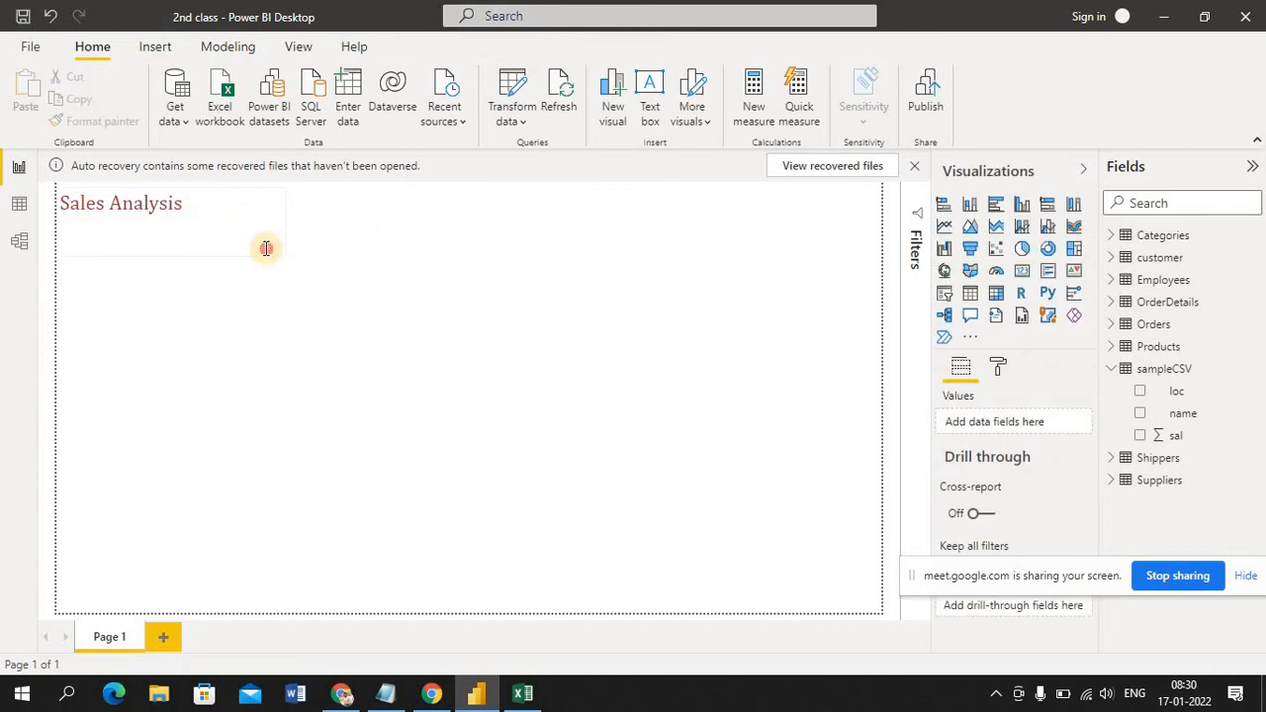
left_click(438, 189)
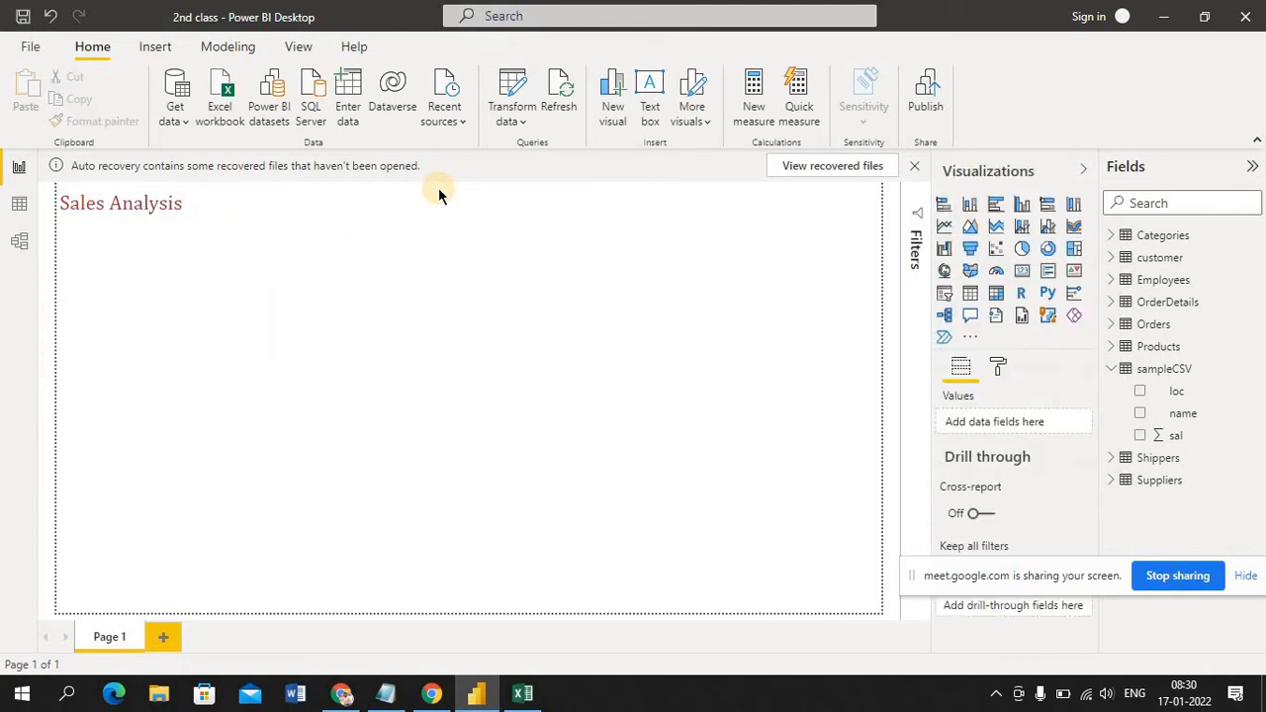
left_click(264, 217)
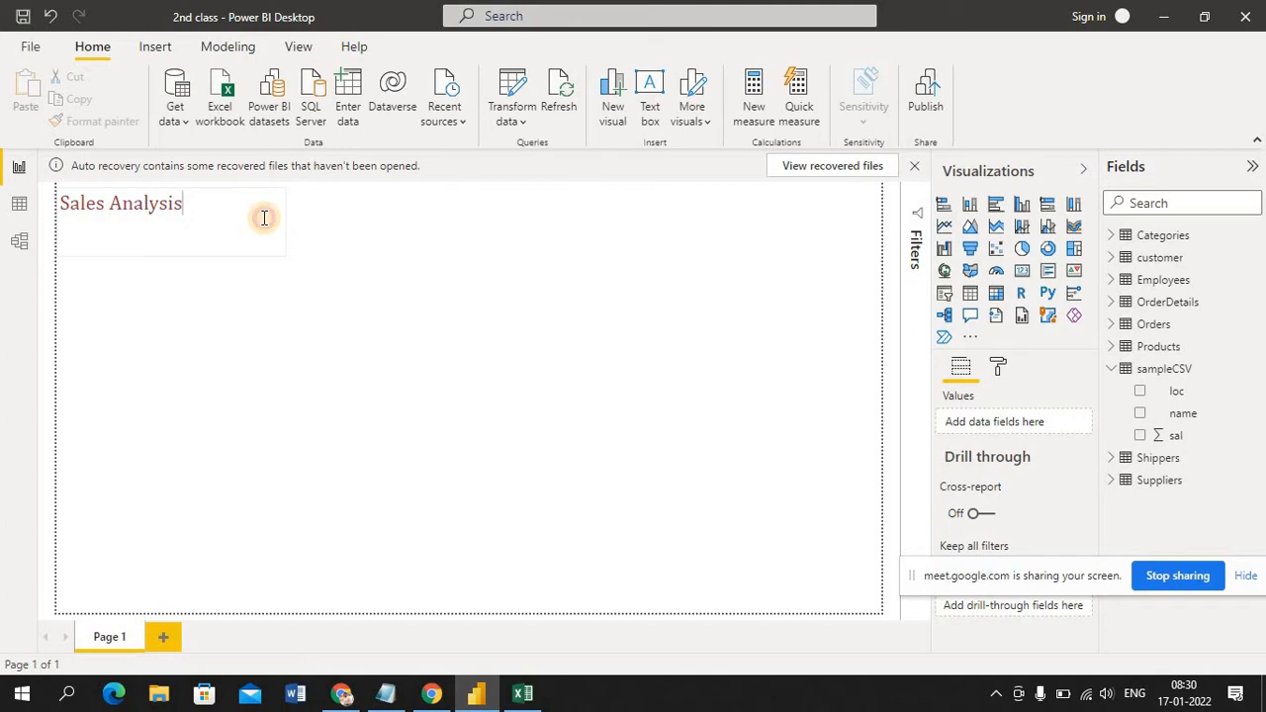
left_click(358, 273)
left_click(225, 204)
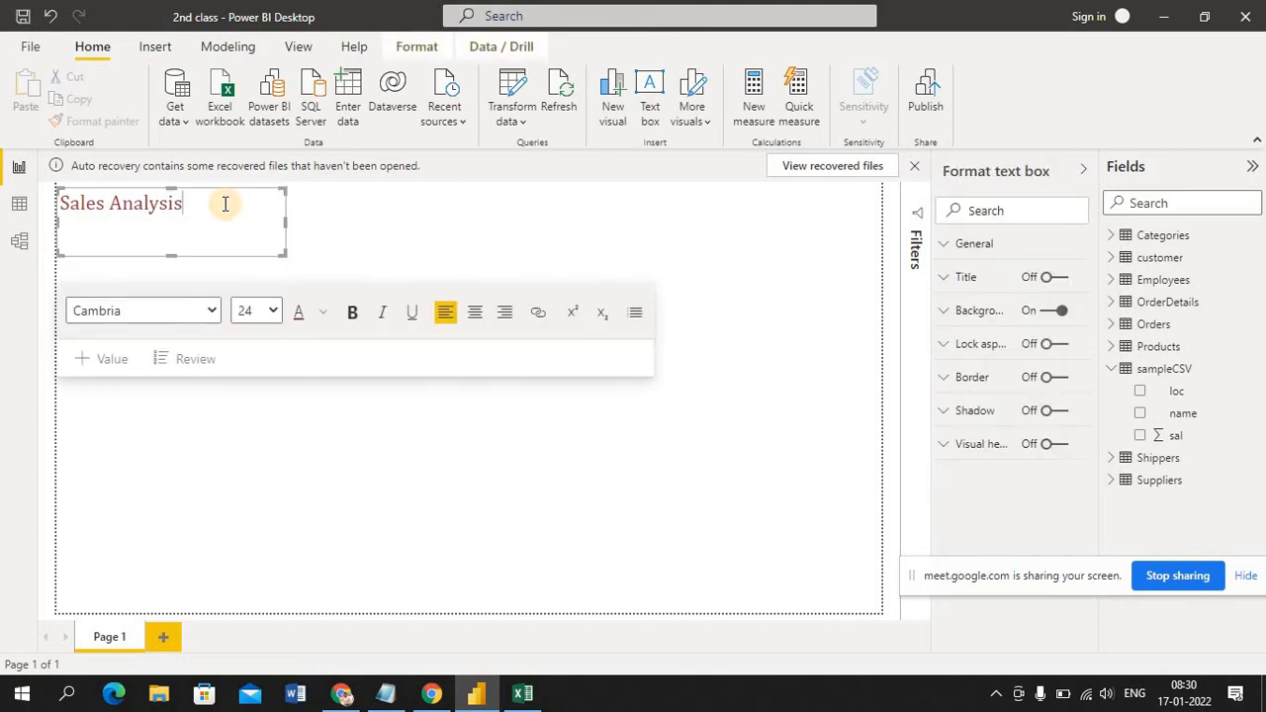
left_click(323, 244)
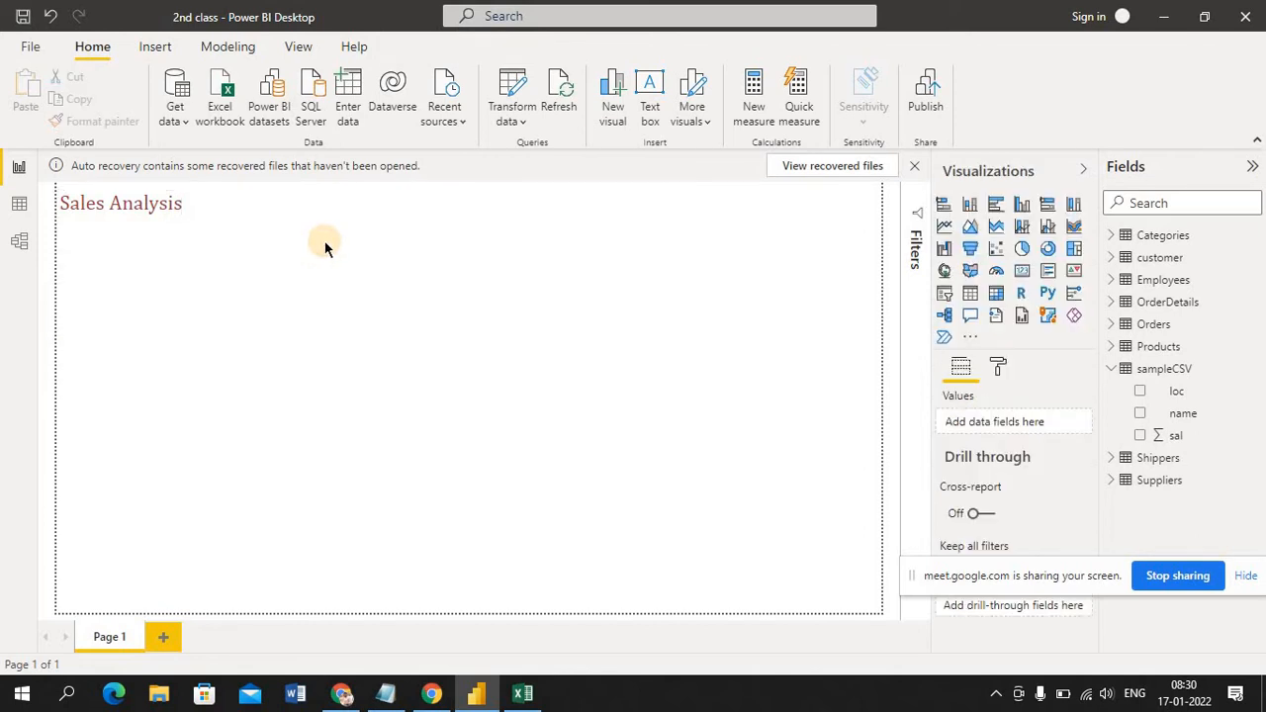
left_click(277, 210)
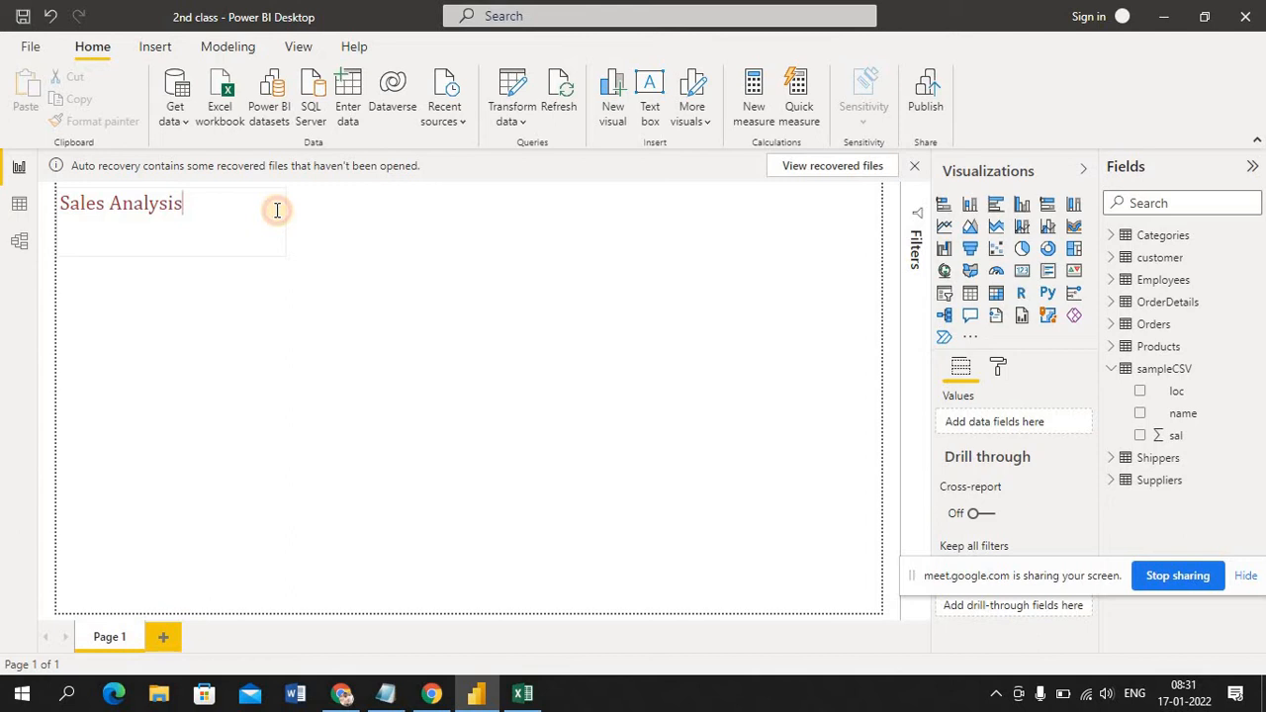
Add a Q&A visual to the empty canvas beside the "Sales Analysis" text box
double_click(391, 310)
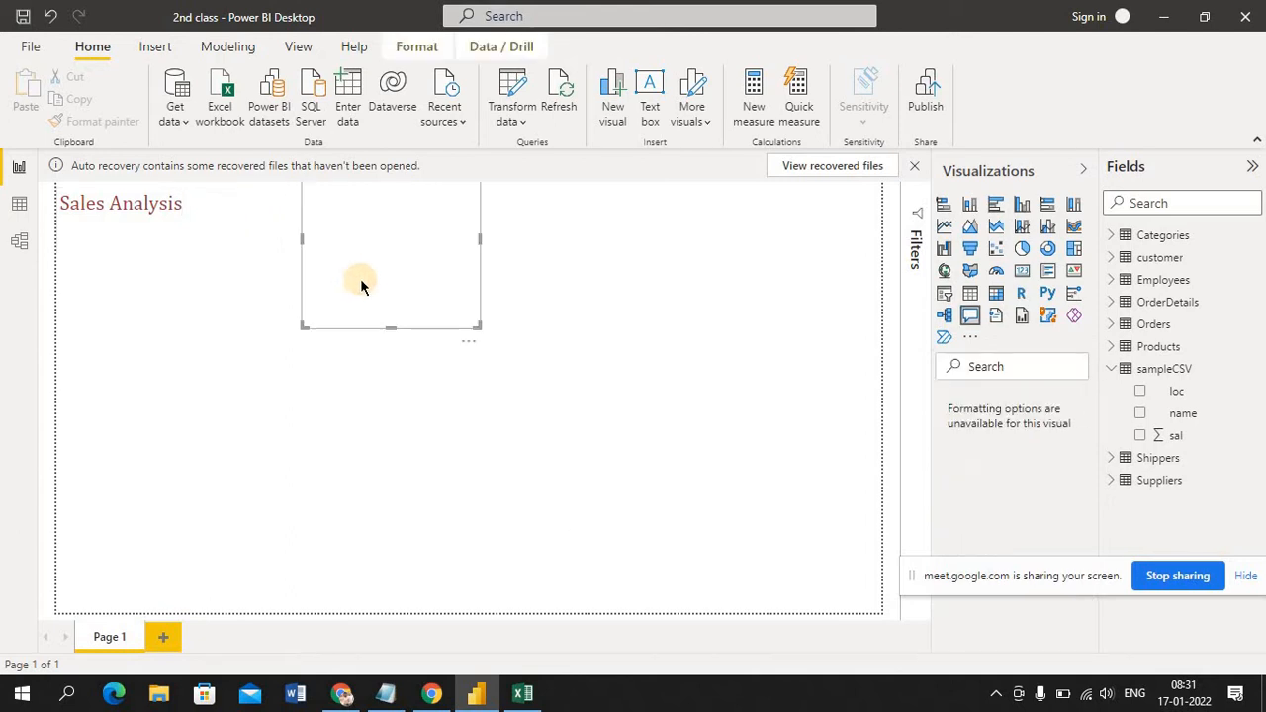
left_click(182, 222)
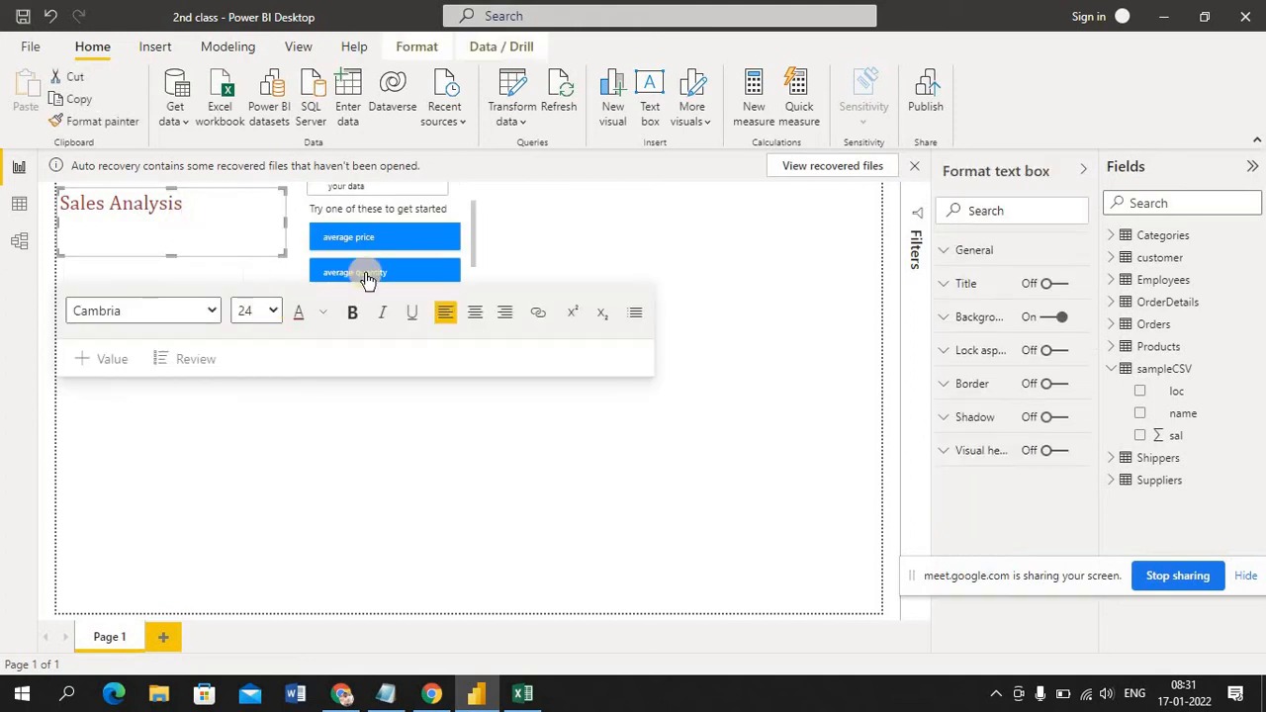
left_click(643, 244)
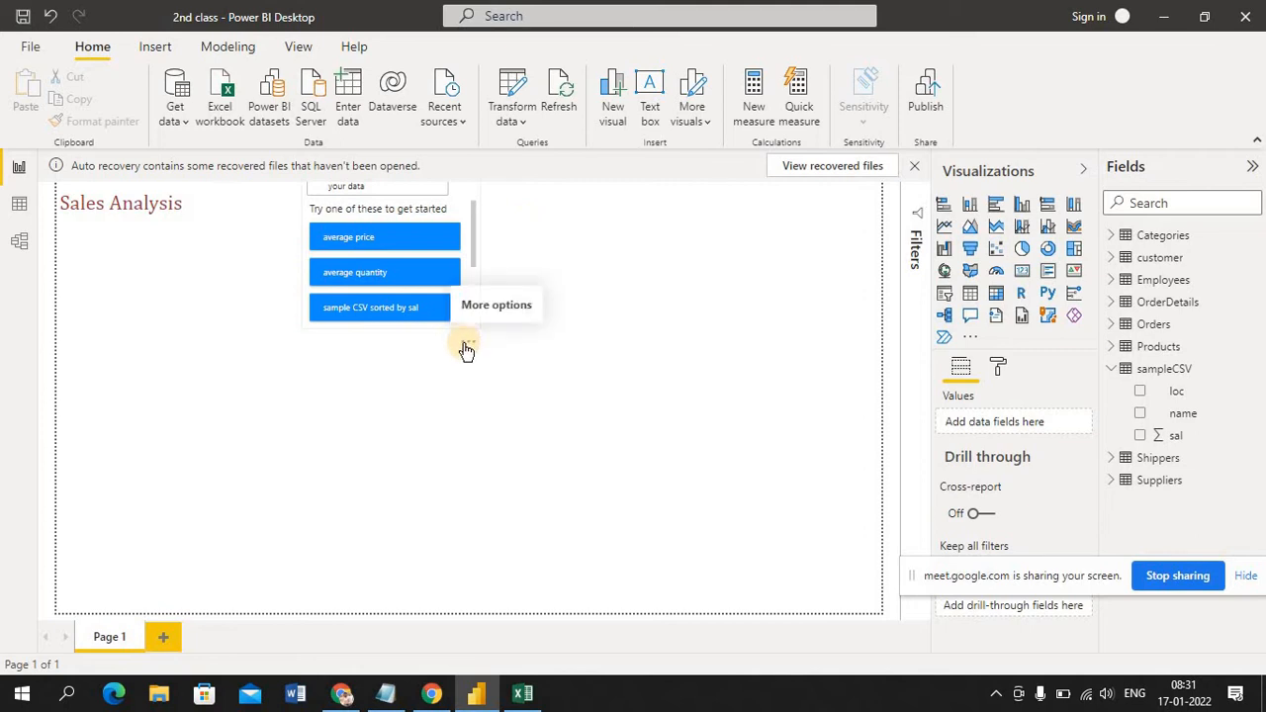
left_click(466, 347)
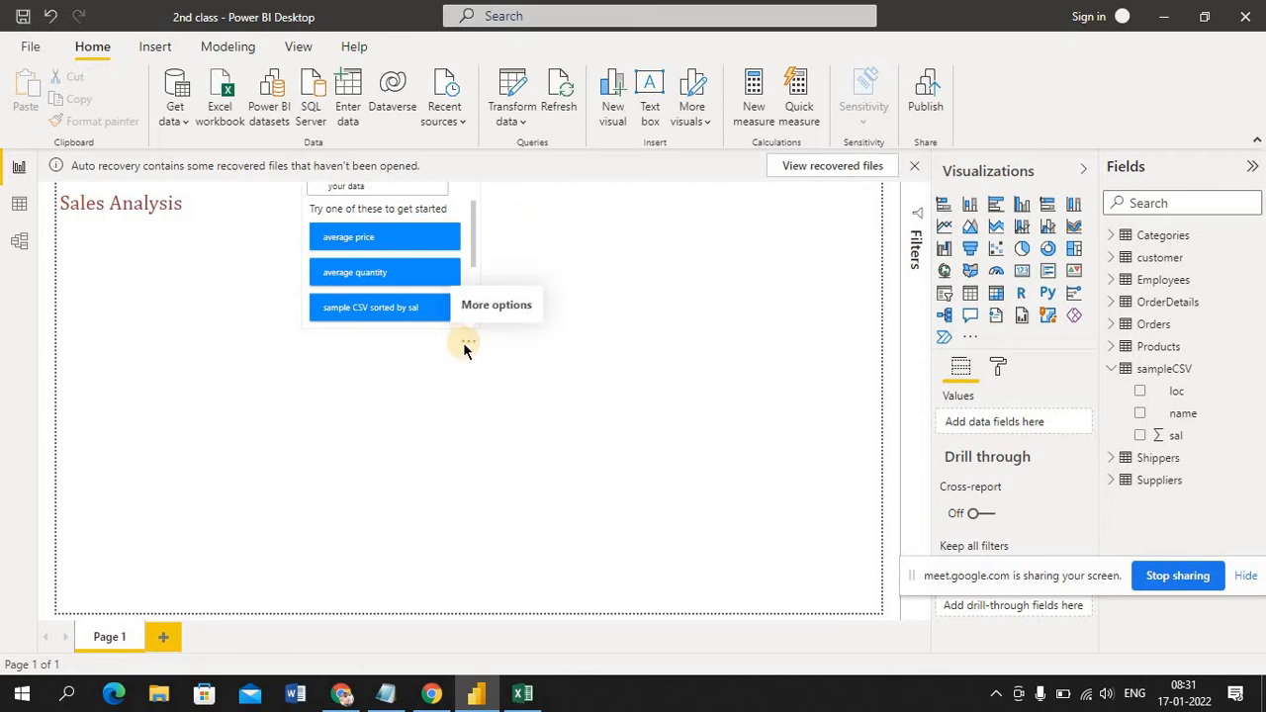
left_click(554, 302)
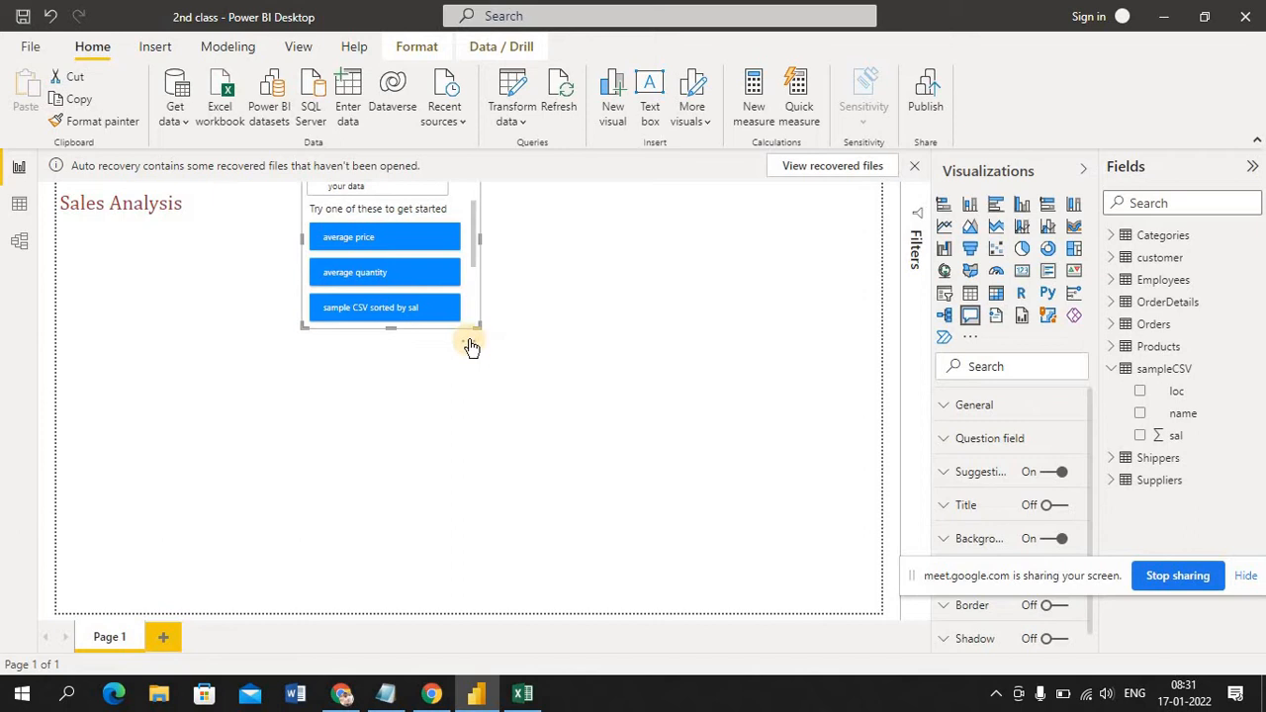
left_click(467, 344)
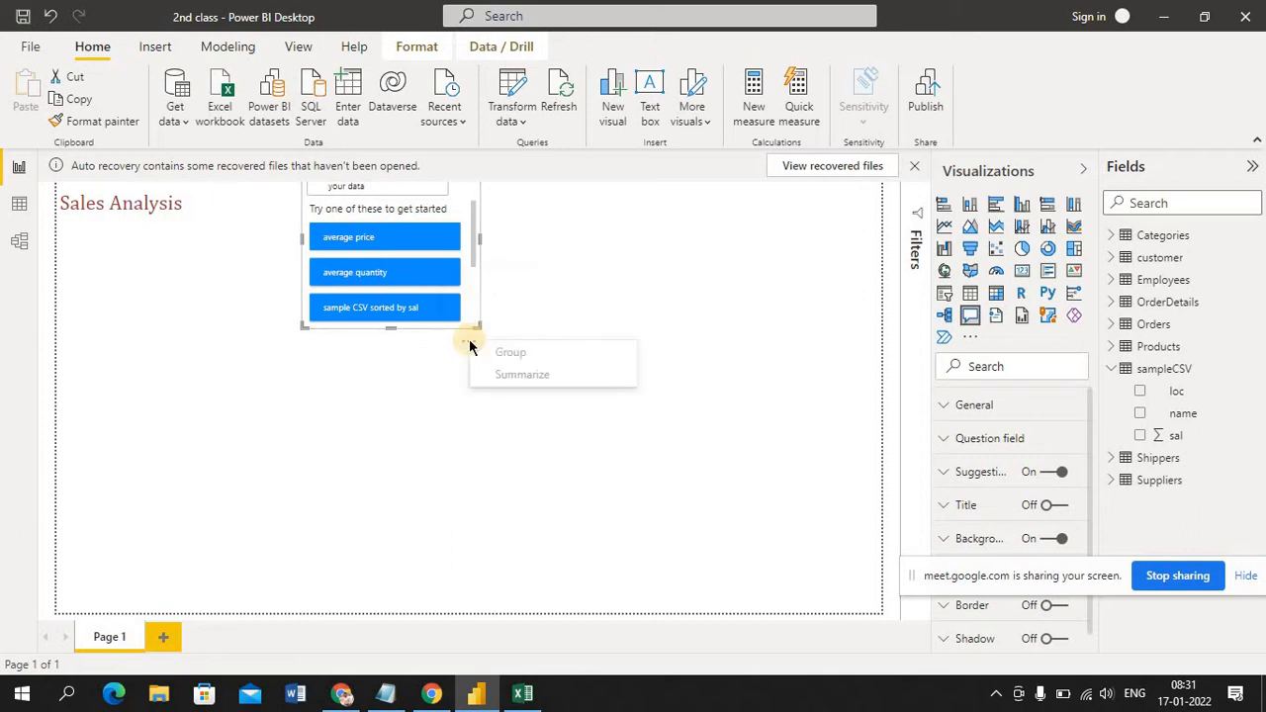
left_click(521, 319)
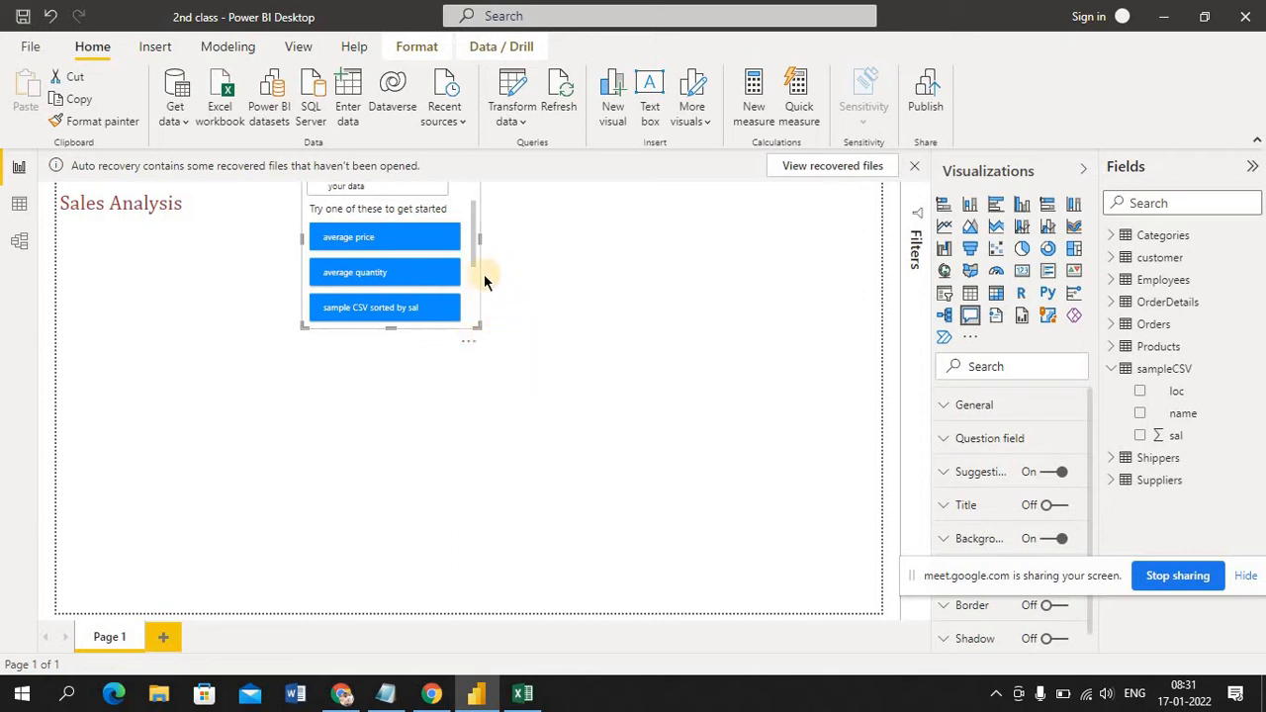
left_click(469, 345)
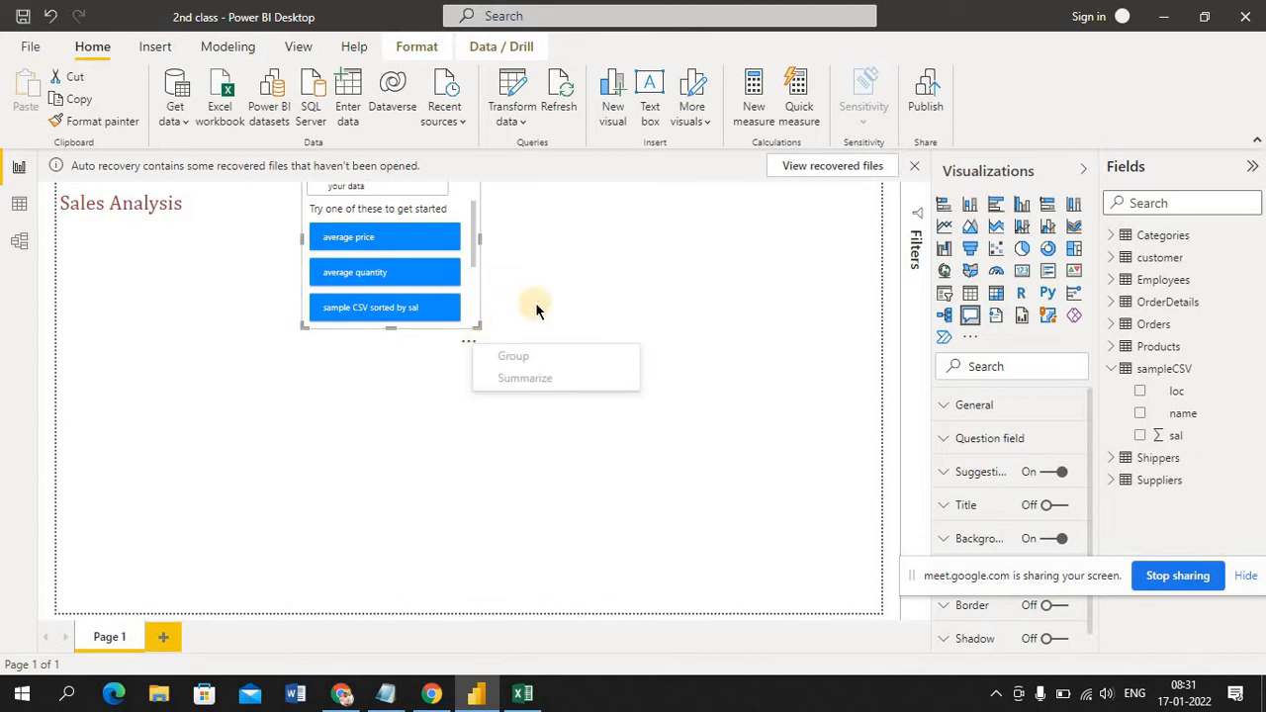
right_click(434, 238)
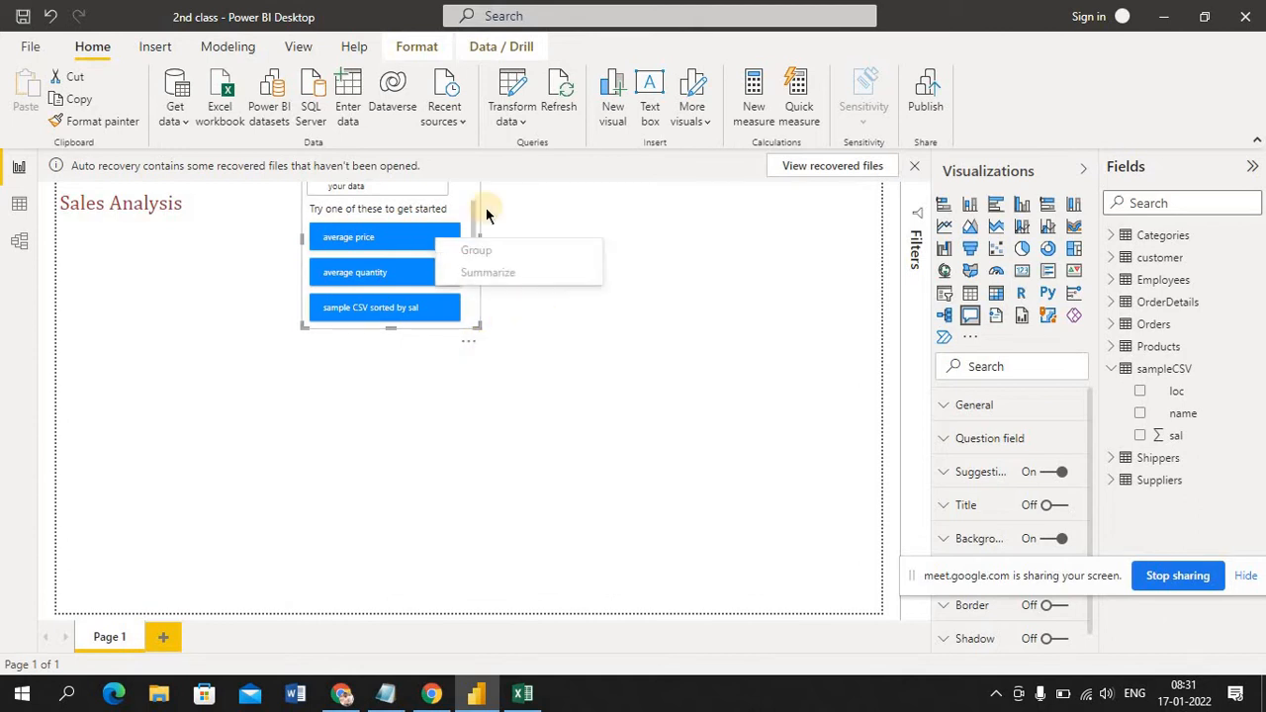
left_click(582, 209)
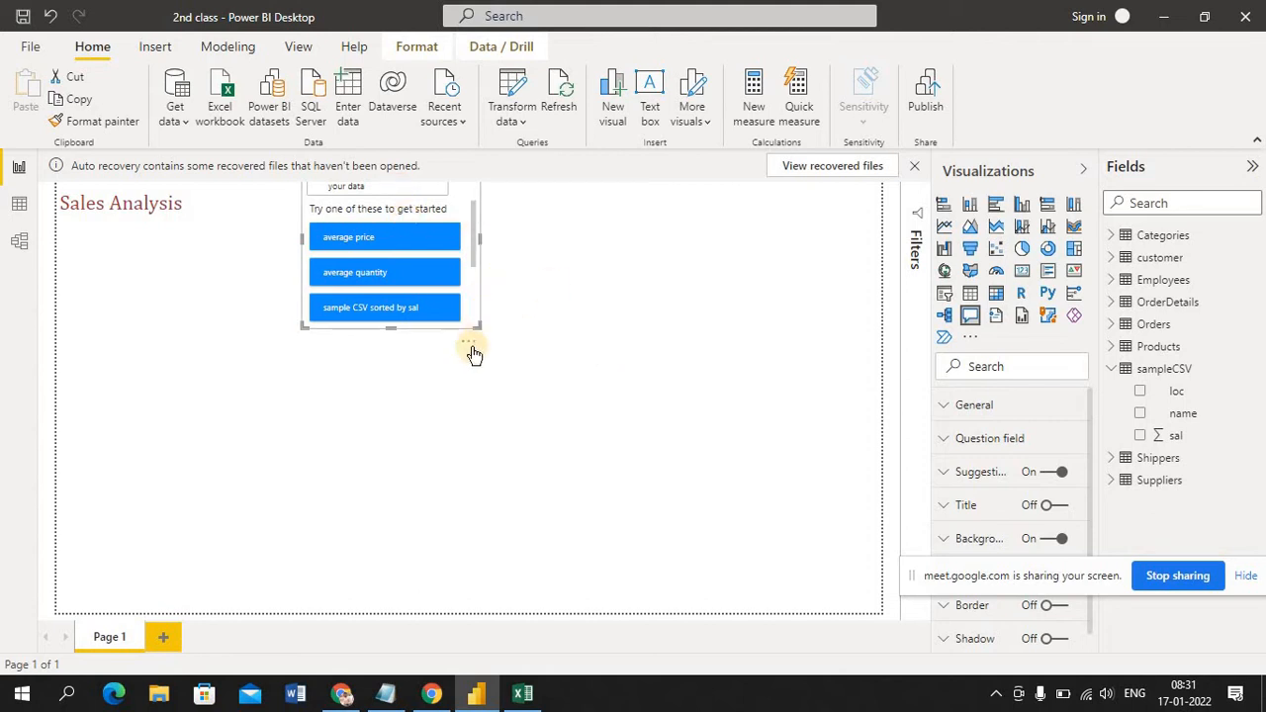
Enlarge the Q&A visual and shift it toward the middle of the canvas, then remove it from the page
left_click_drag(479, 326, 546, 455)
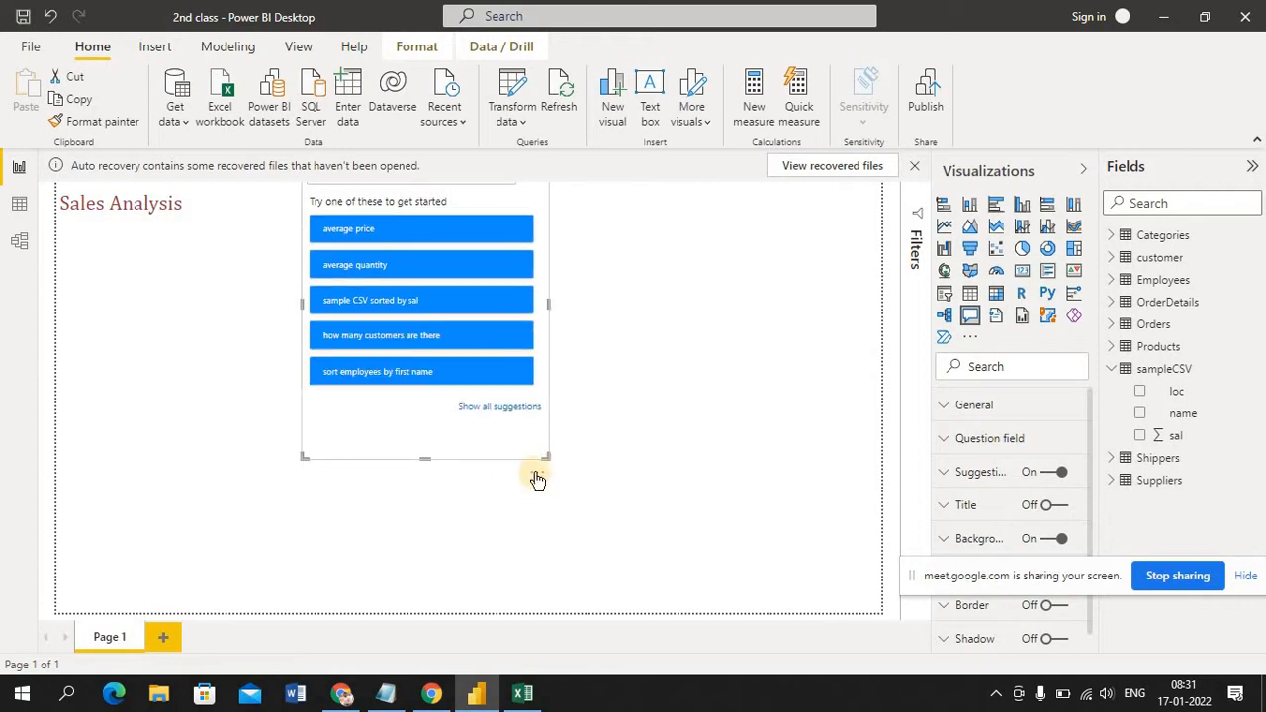
right_click(491, 430)
left_click(644, 381)
left_click_drag(487, 203, 615, 318)
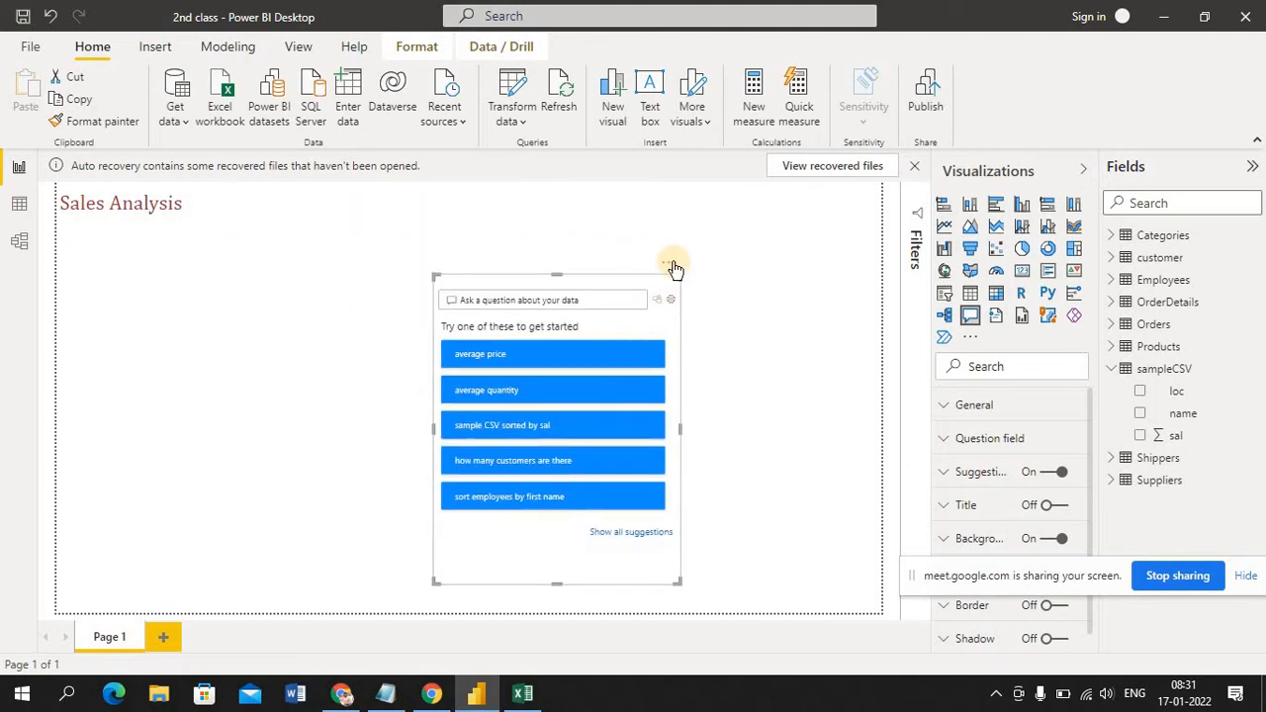
left_click(669, 262)
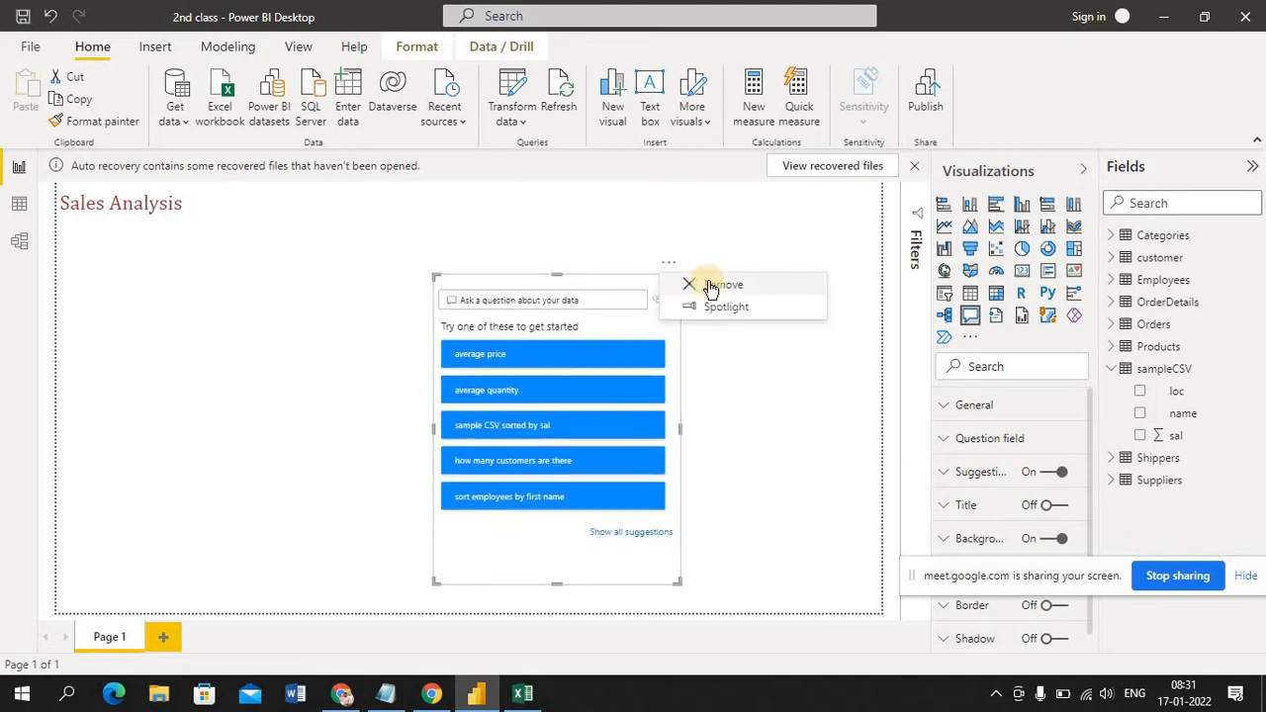
left_click(707, 285)
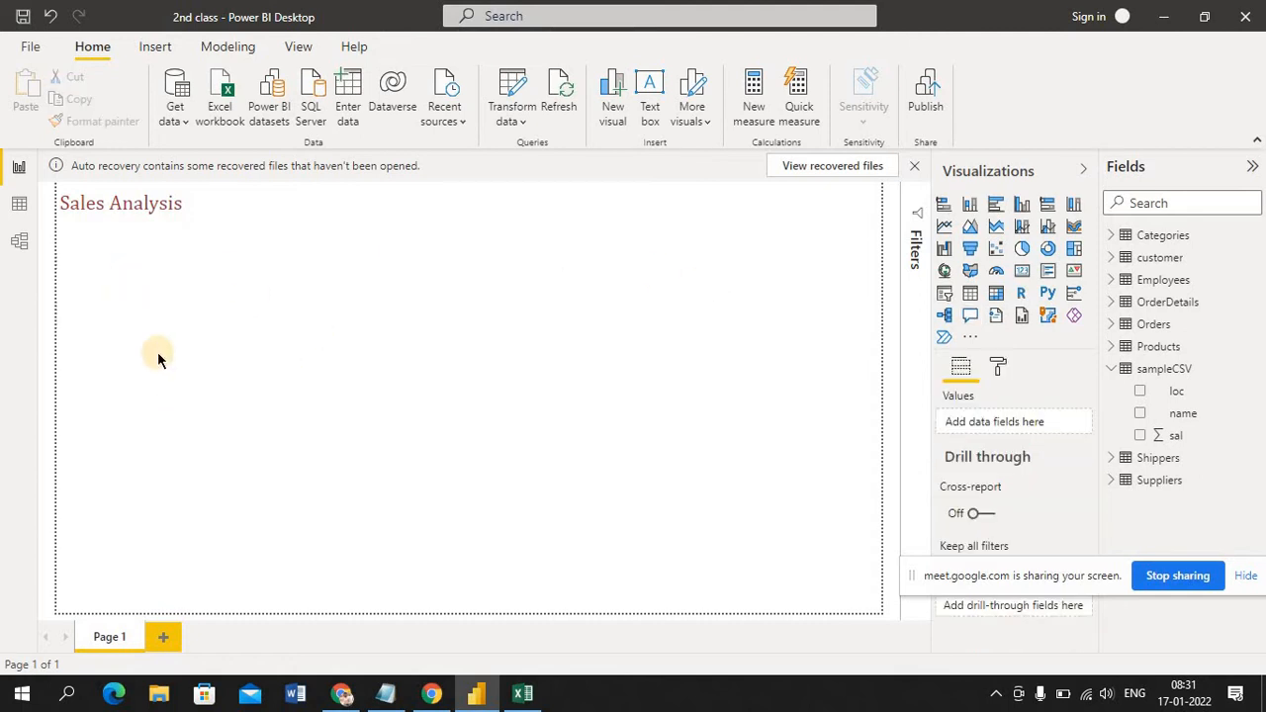
left_click(187, 203)
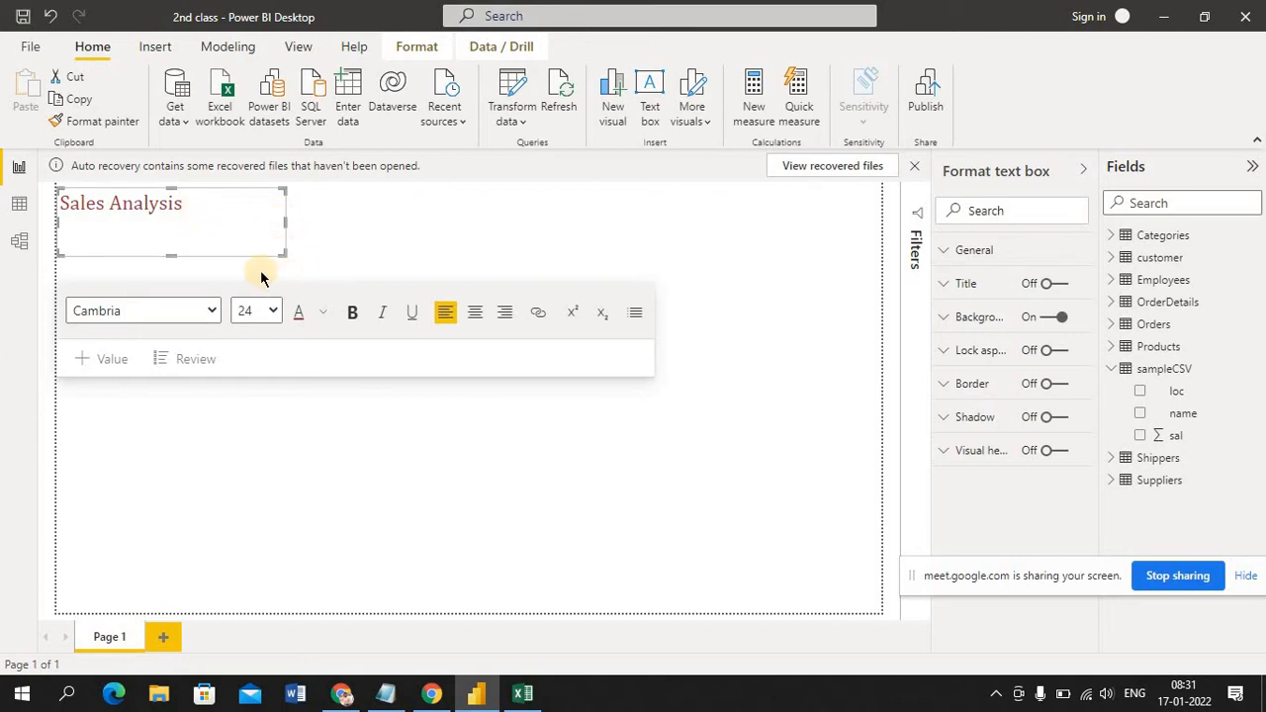
left_click(229, 214)
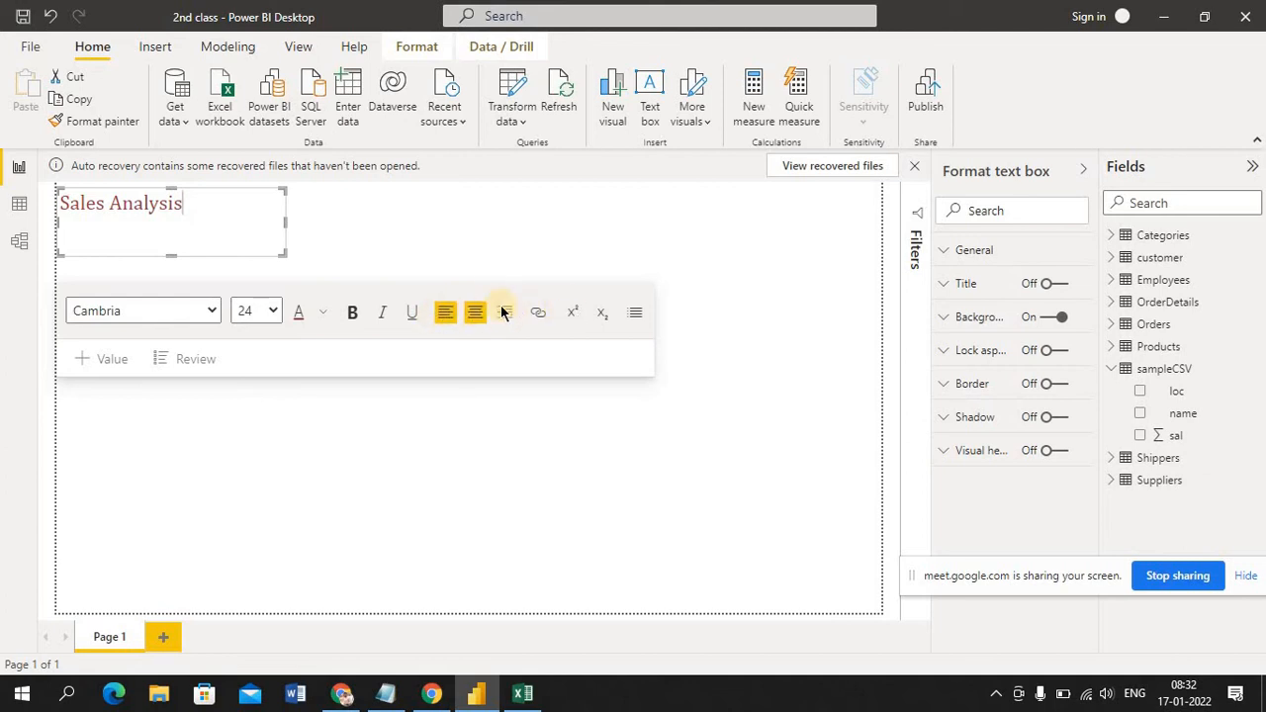
left_click(526, 249)
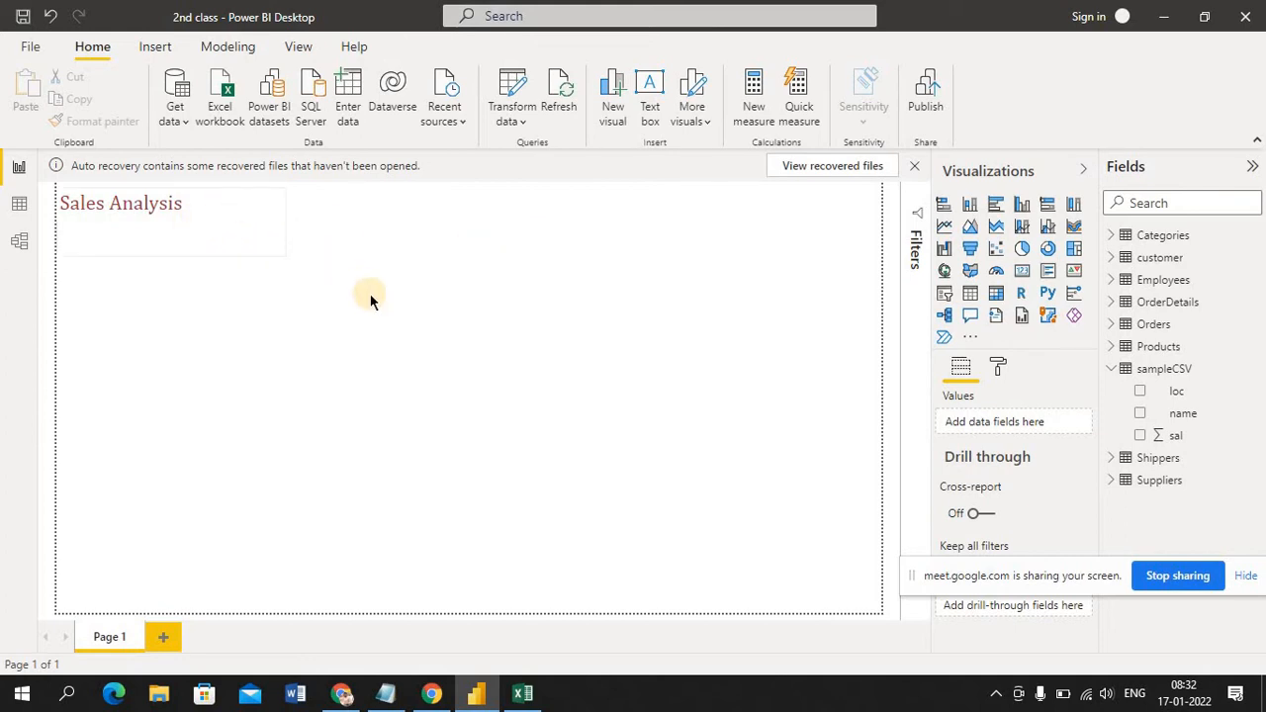
Select the whole "Sales Analysis" heading and format it as a bulleted list item
left_click(208, 218)
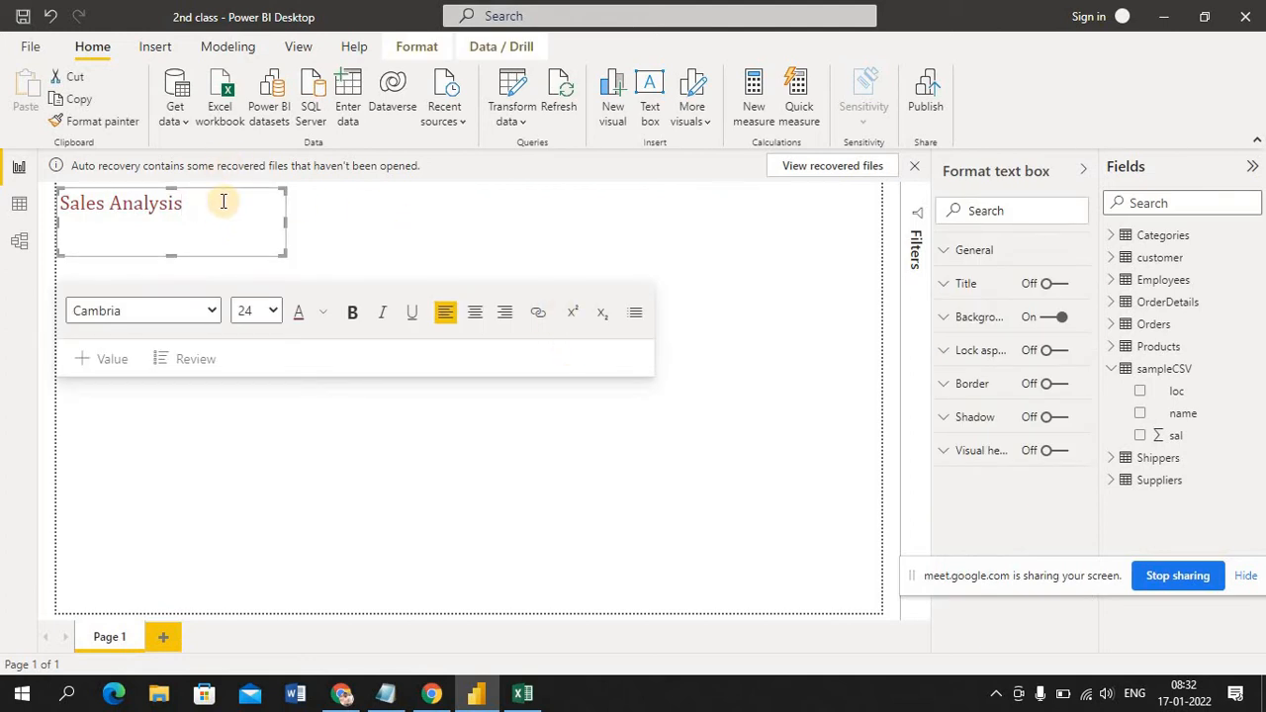
key("shift+Left")
key("shift+Left")
key("shift+Left")
key("shift+Left")
key("shift+Left")
key("shift+Left")
key("shift+Left")
key("shift+Left")
key("shift+Left")
key("shift+Left")
key("shift+Left")
key("shift+Left")
key("shift+Left")
key("shift+Left")
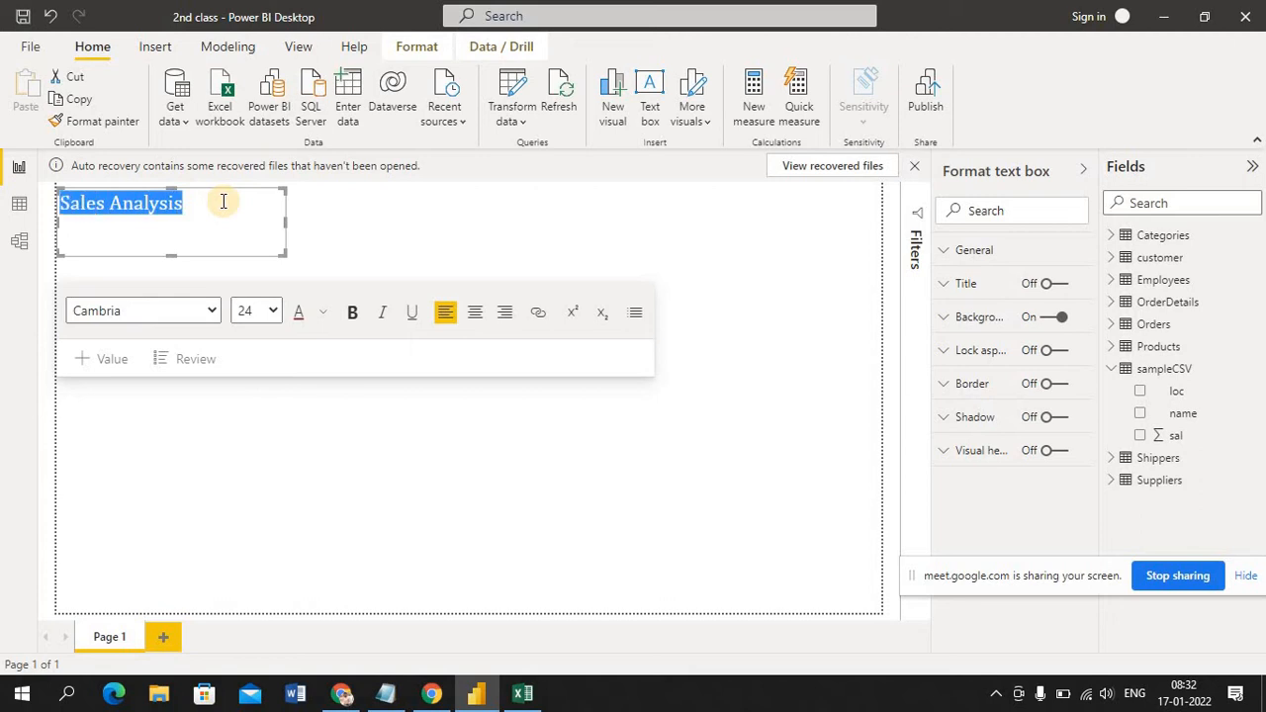
left_click(633, 315)
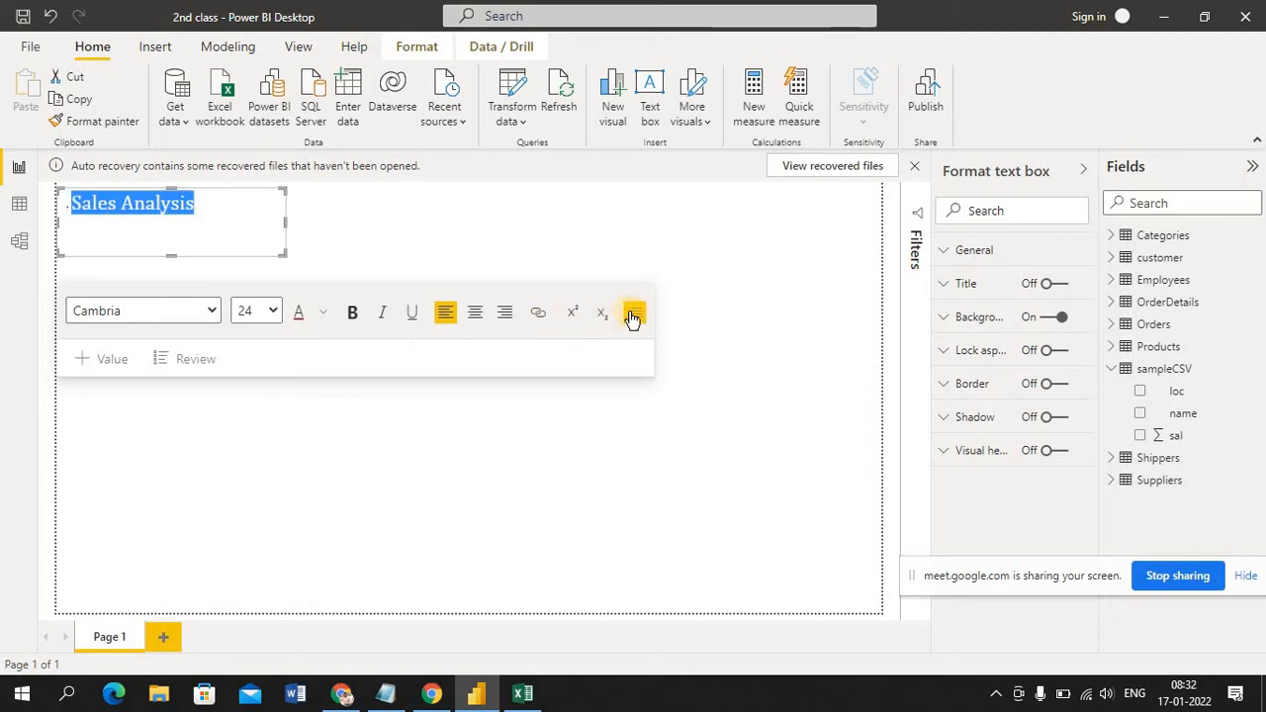
left_click(633, 318)
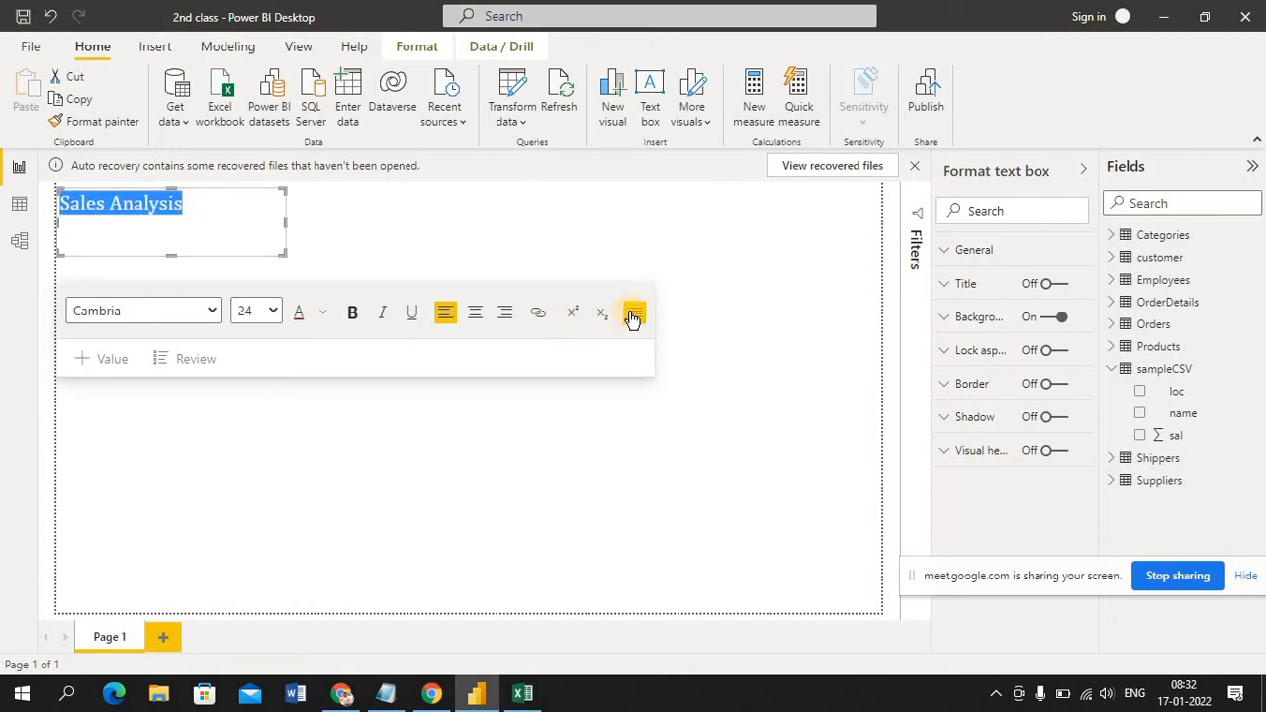
left_click(633, 317)
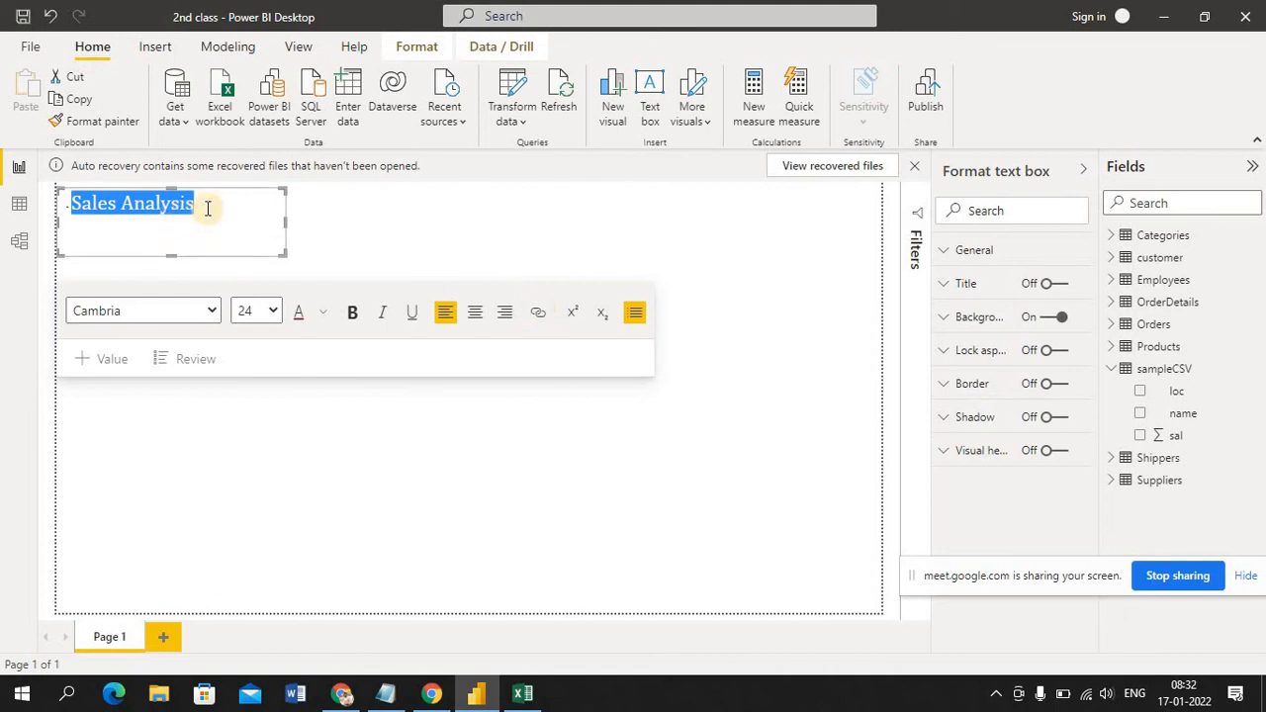
left_click(420, 218)
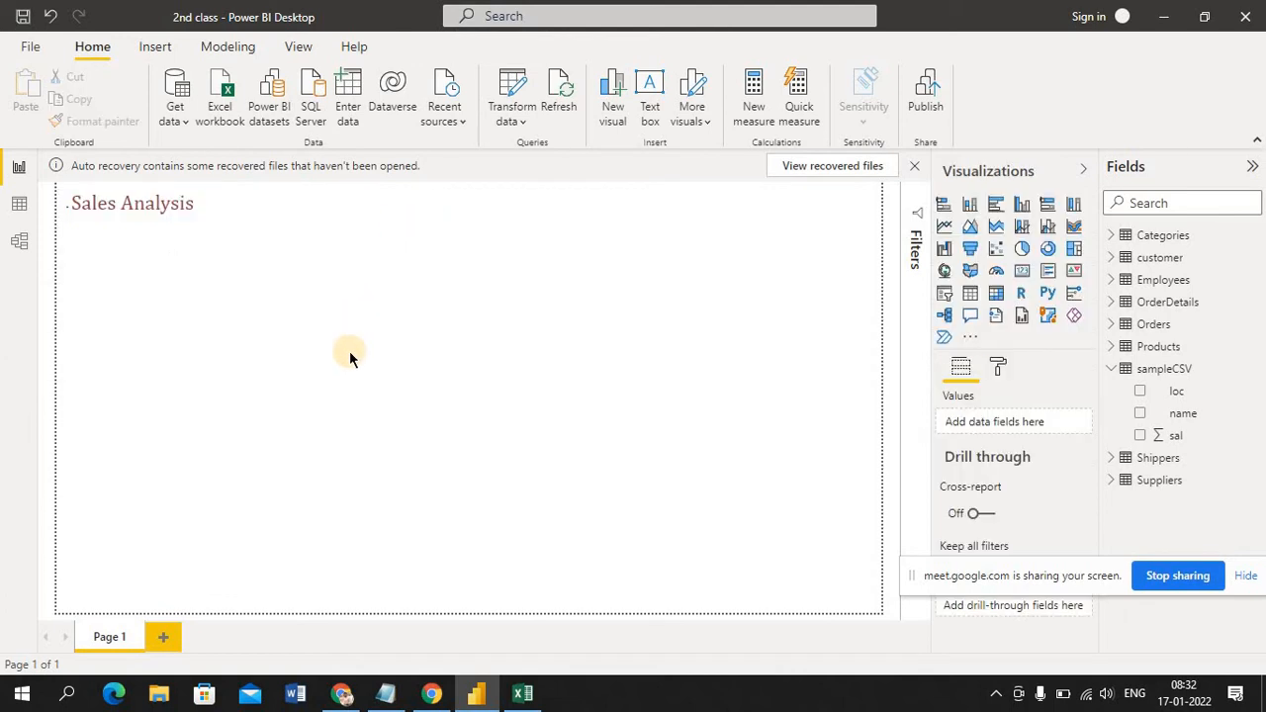
Remove the bullet in front of the "Sales Analysis" heading and leave the text box
left_click(158, 203)
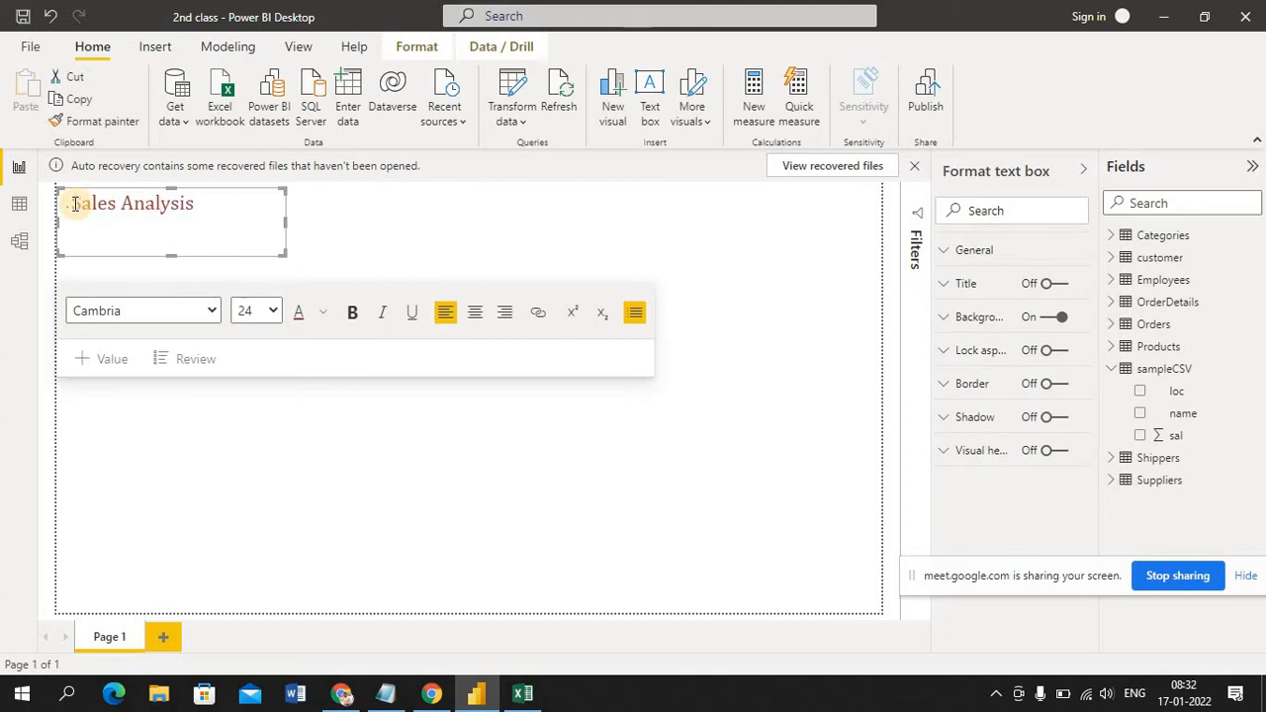
key("BackSpace")
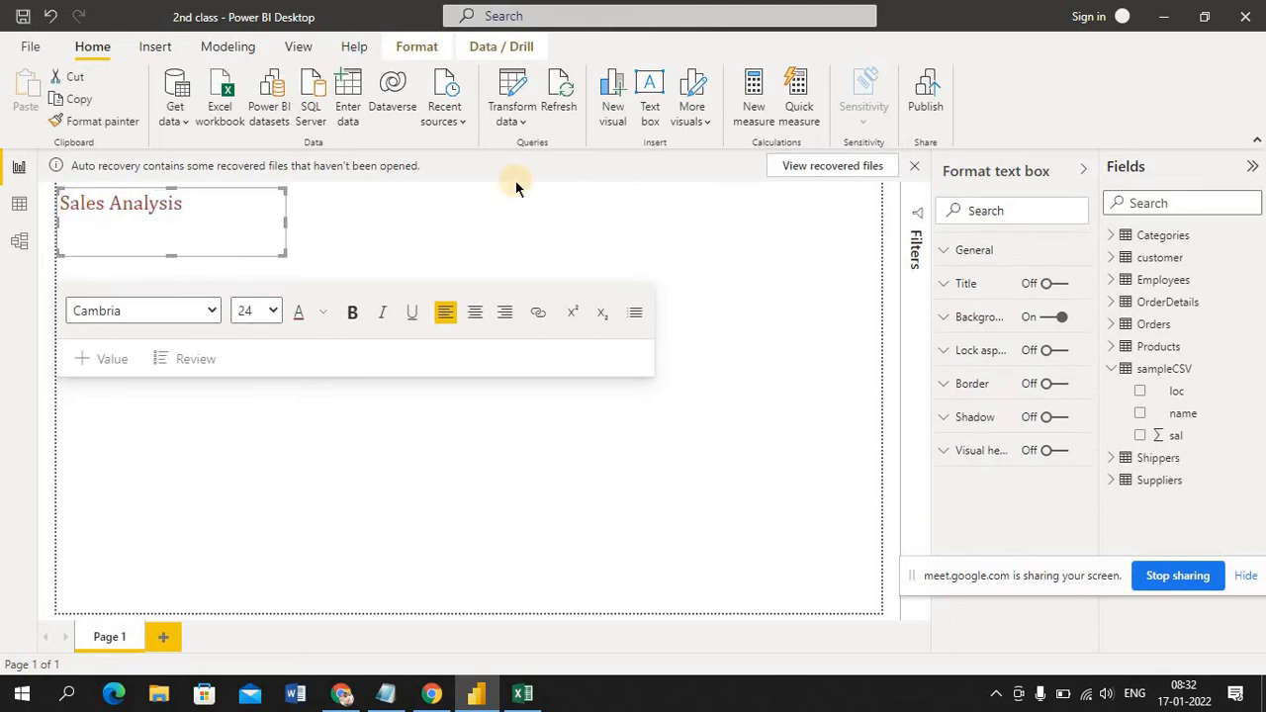
left_click(631, 214)
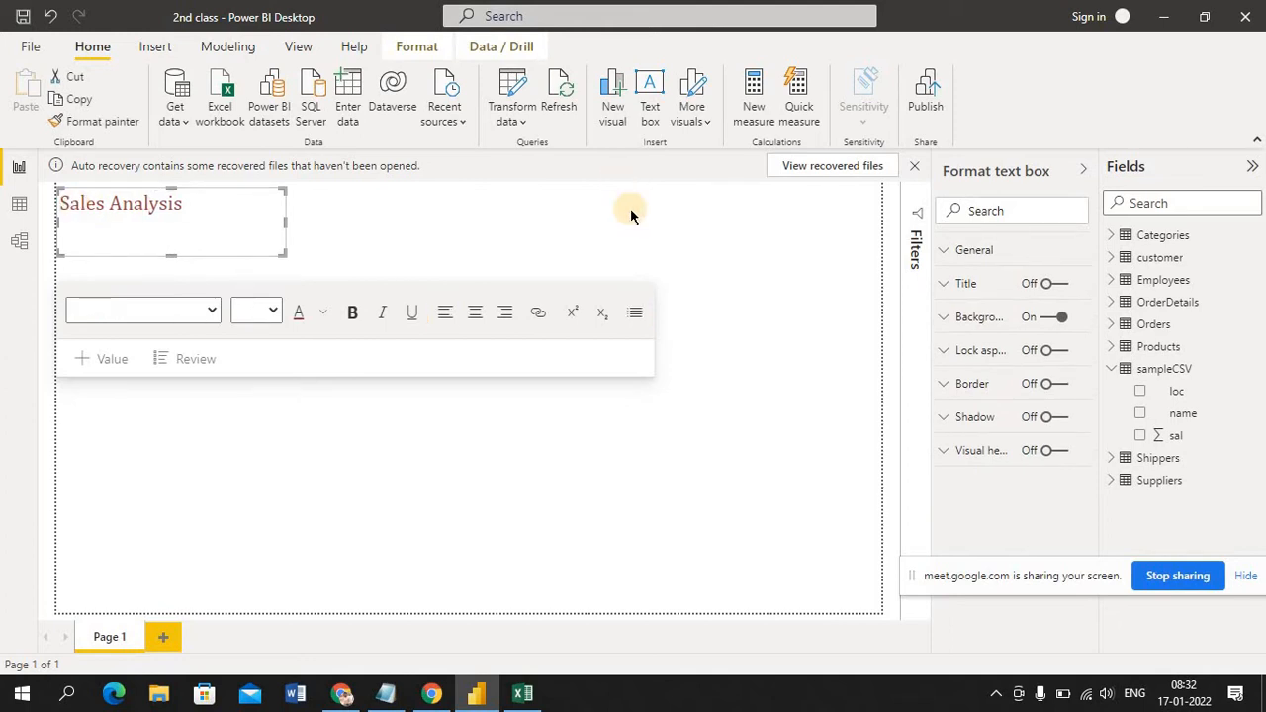
left_click(715, 326)
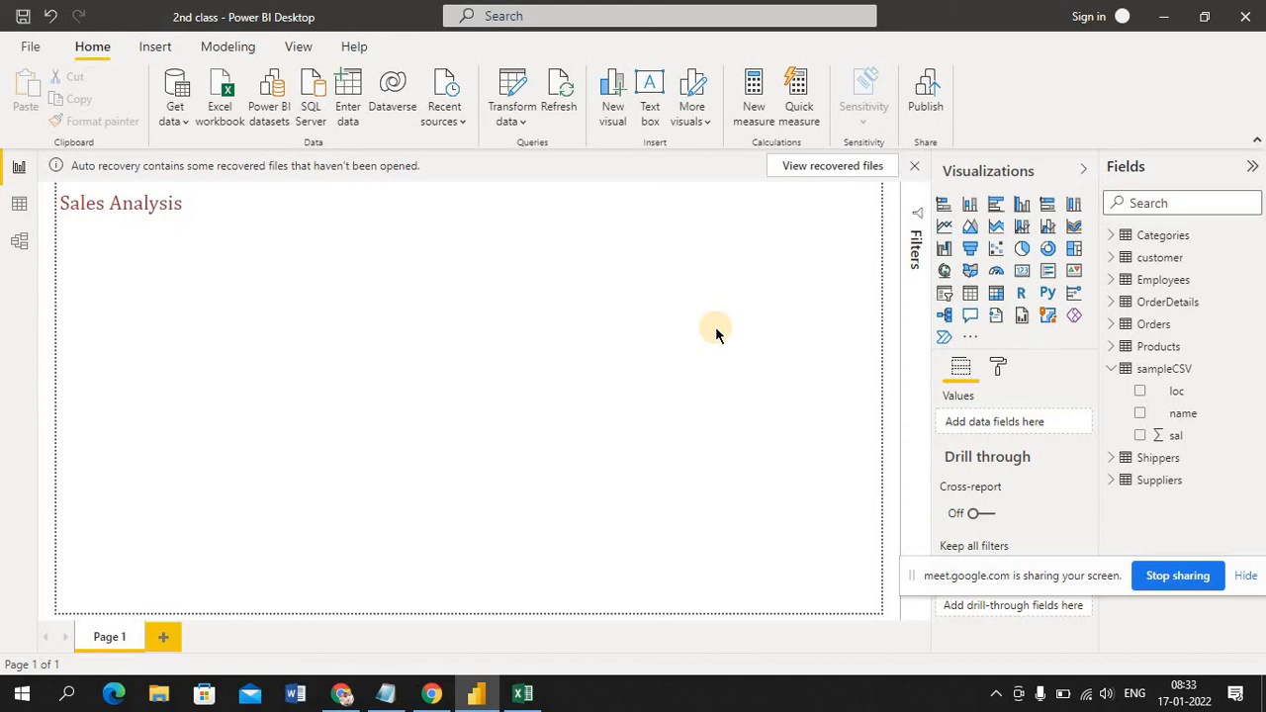
Switch to the data set workbook in Excel and view its customer and OrderDetails sheets
left_click(522, 693)
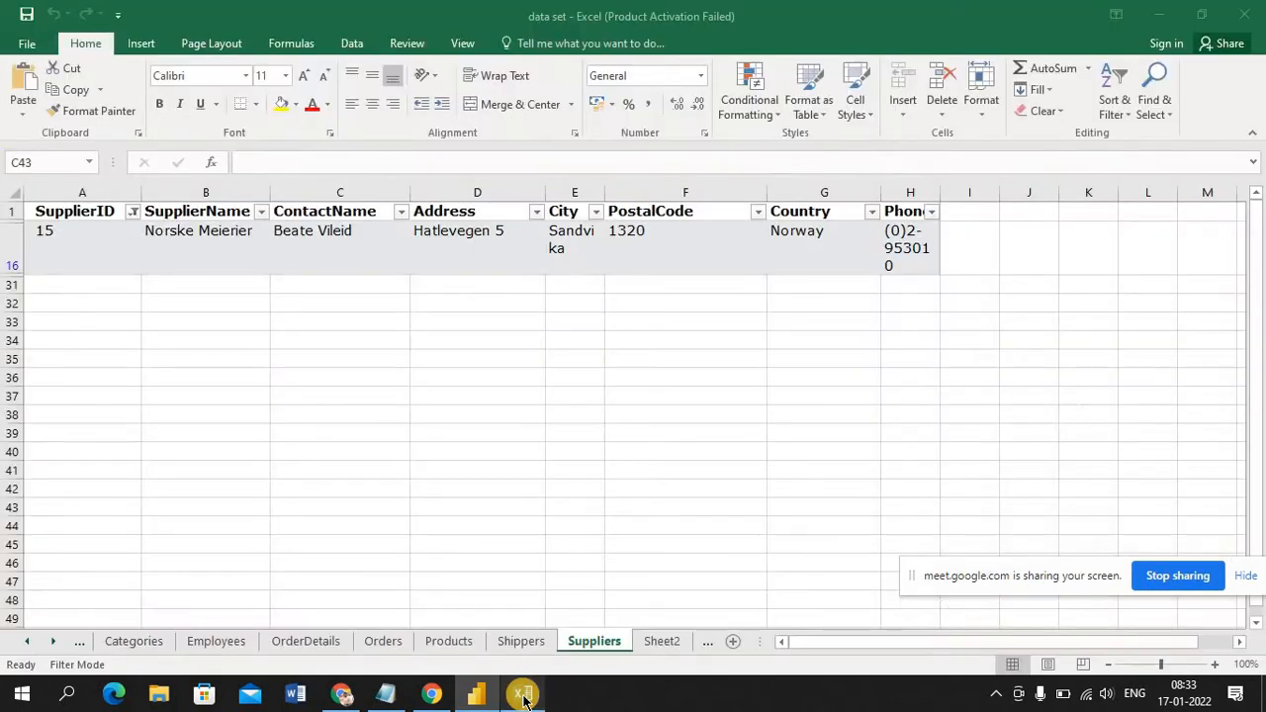
left_click(26, 641)
left_click(132, 642)
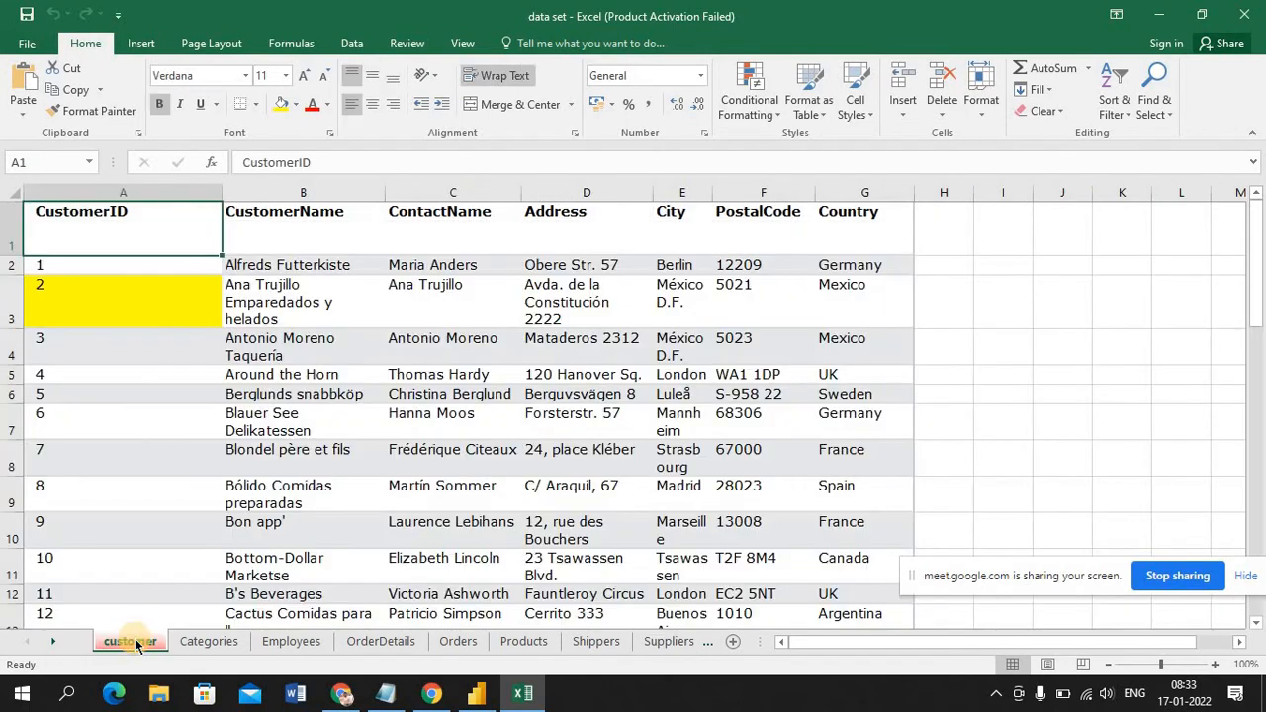
left_click(380, 642)
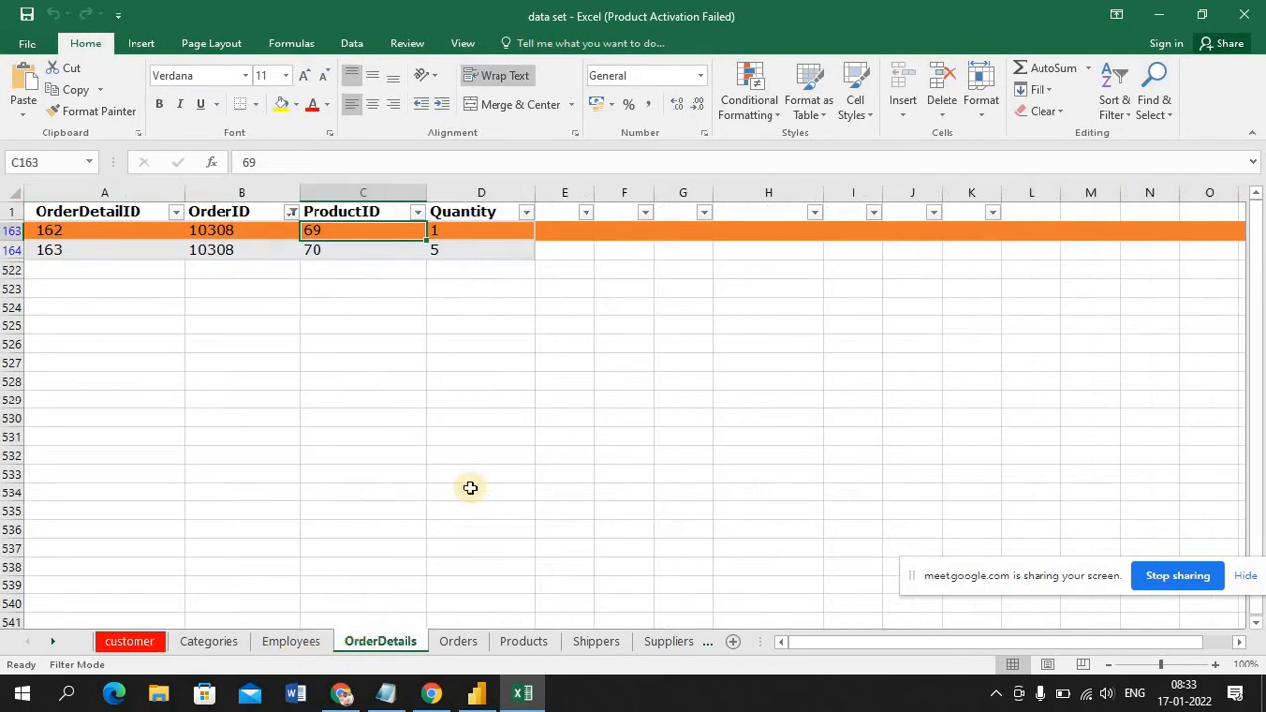
Examine the column header row of the OrderDetails sheet and check which commands are offered for it
left_click(680, 439)
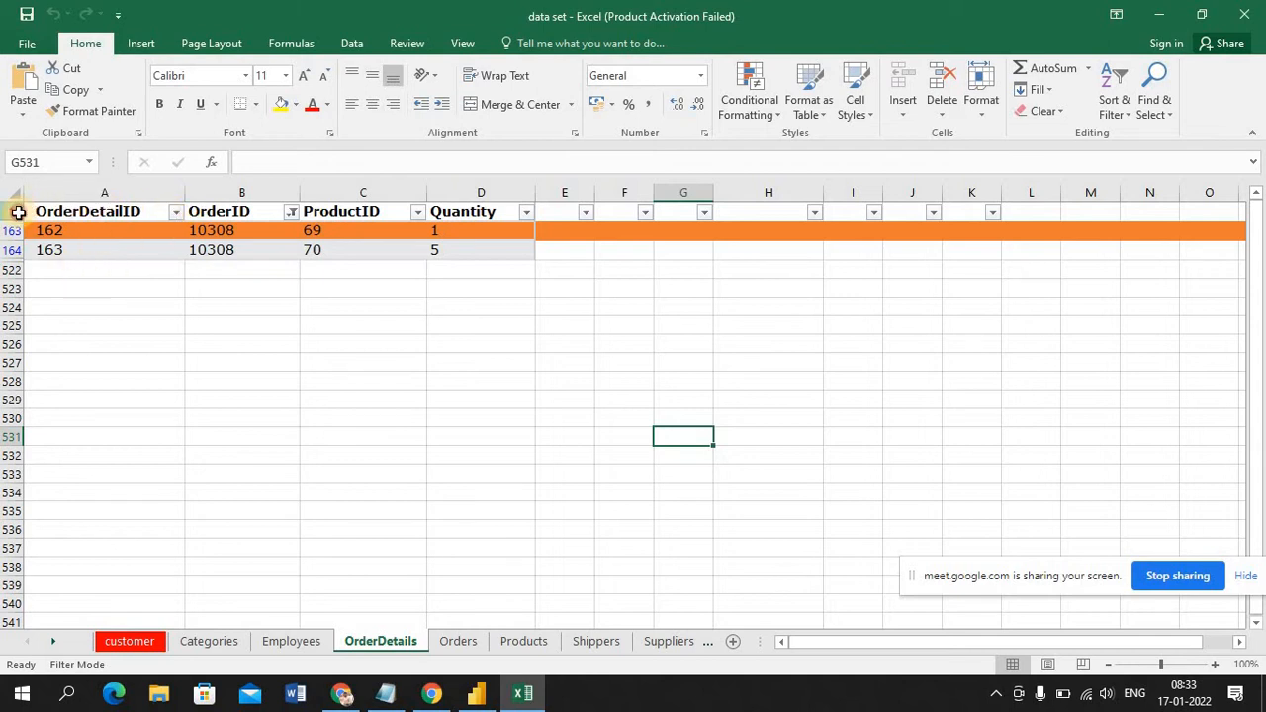
left_click(14, 211)
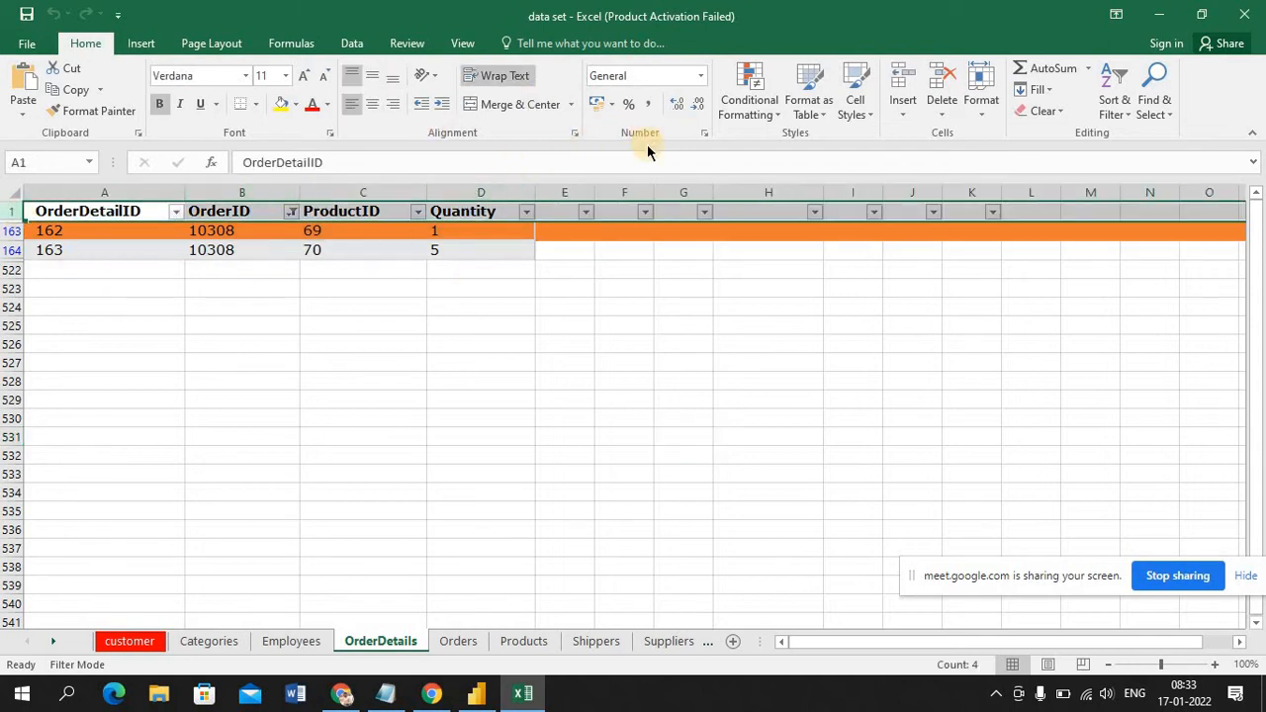
right_click(331, 213)
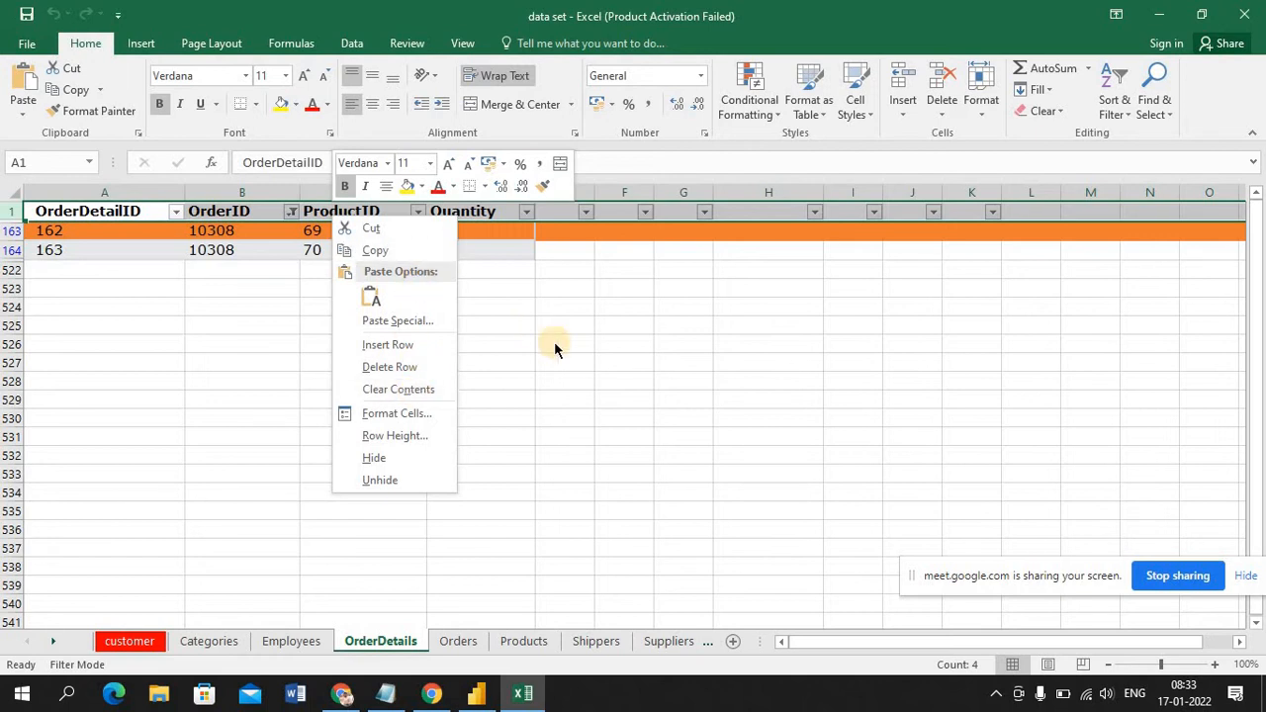
key("Escape")
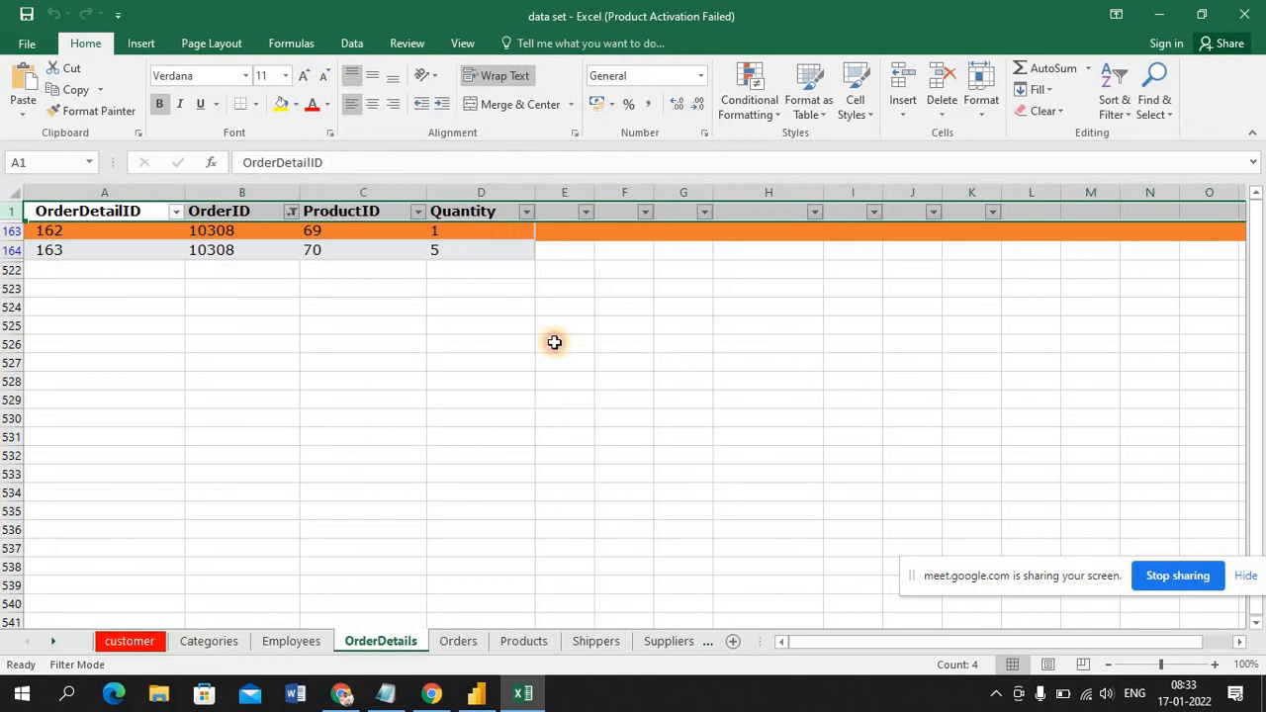
left_click(362, 457)
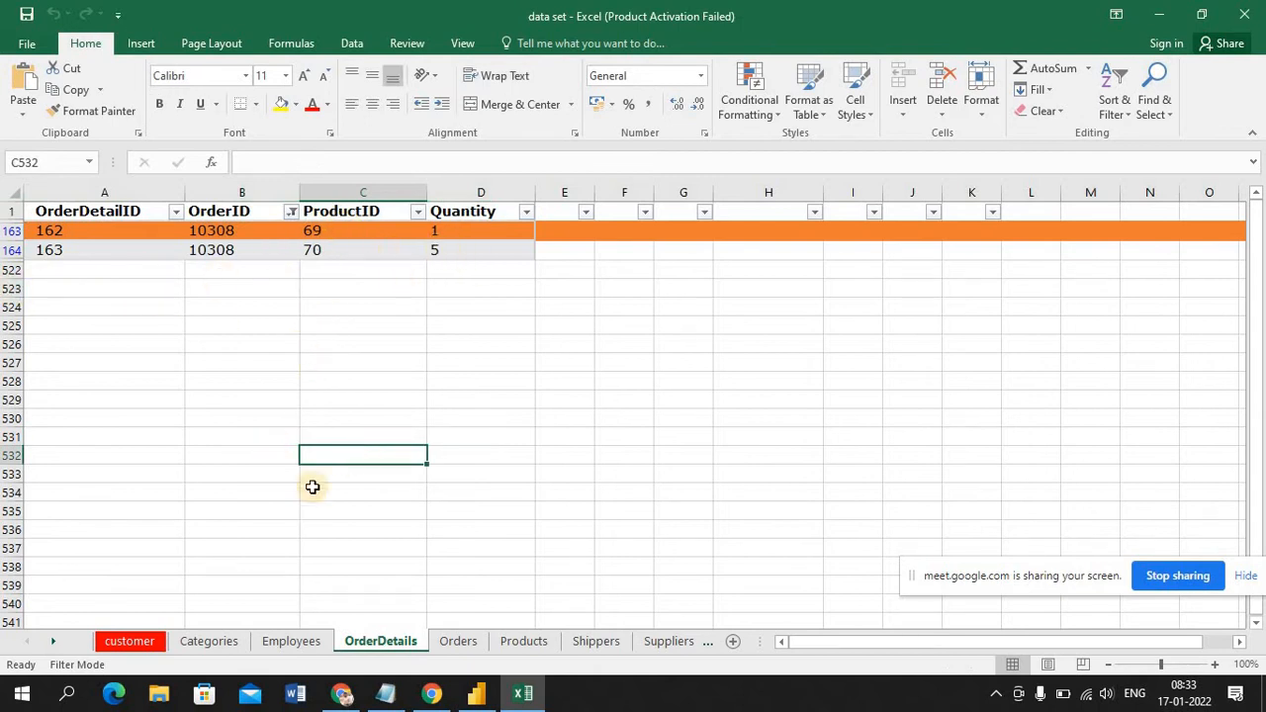
Look through the Orders, Products and customer sheets to compare their columns
left_click(459, 644)
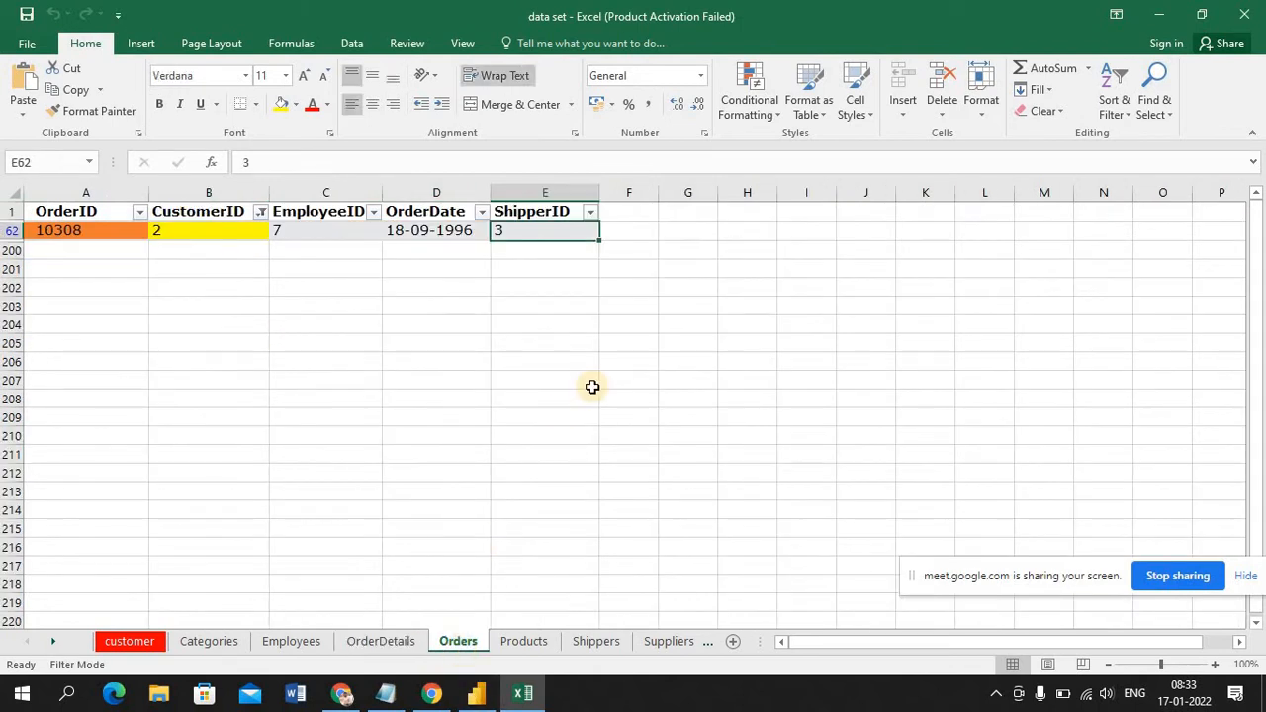
left_click(527, 644)
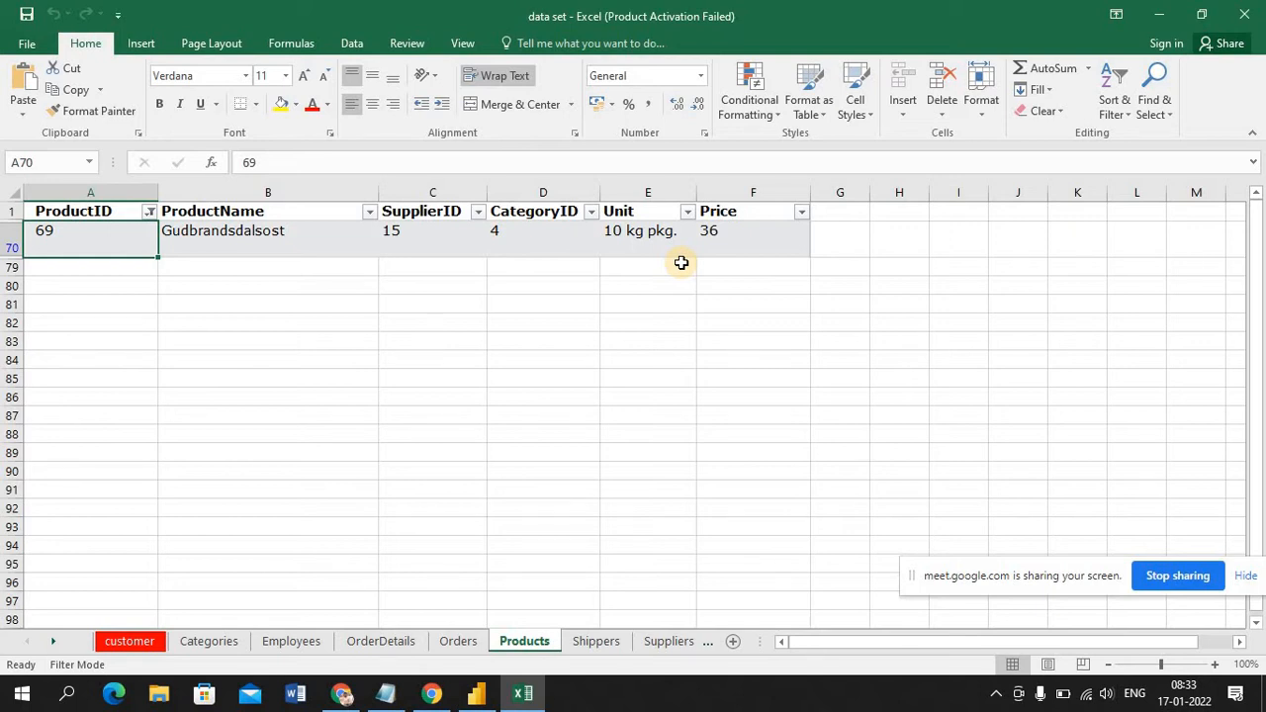
left_click(130, 643)
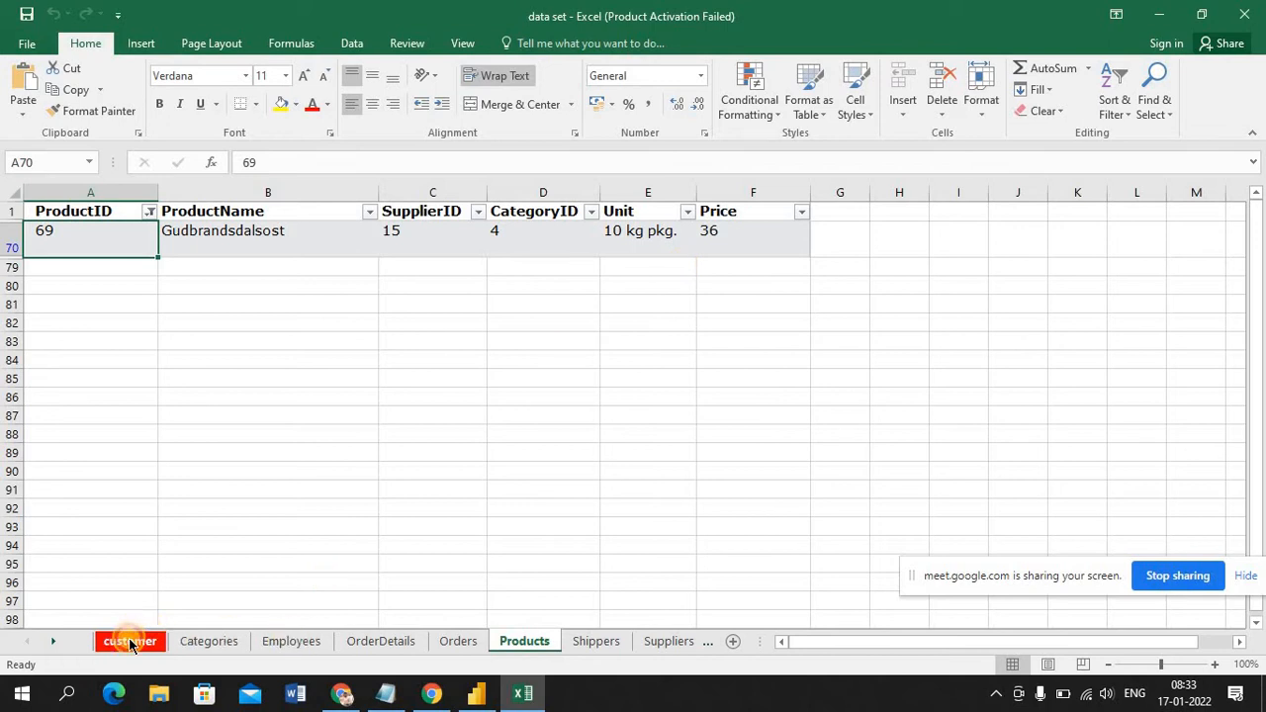
Look through the columns of the Categories, Employees and OrderDetails sheets and return to the customer sheet
left_click(192, 645)
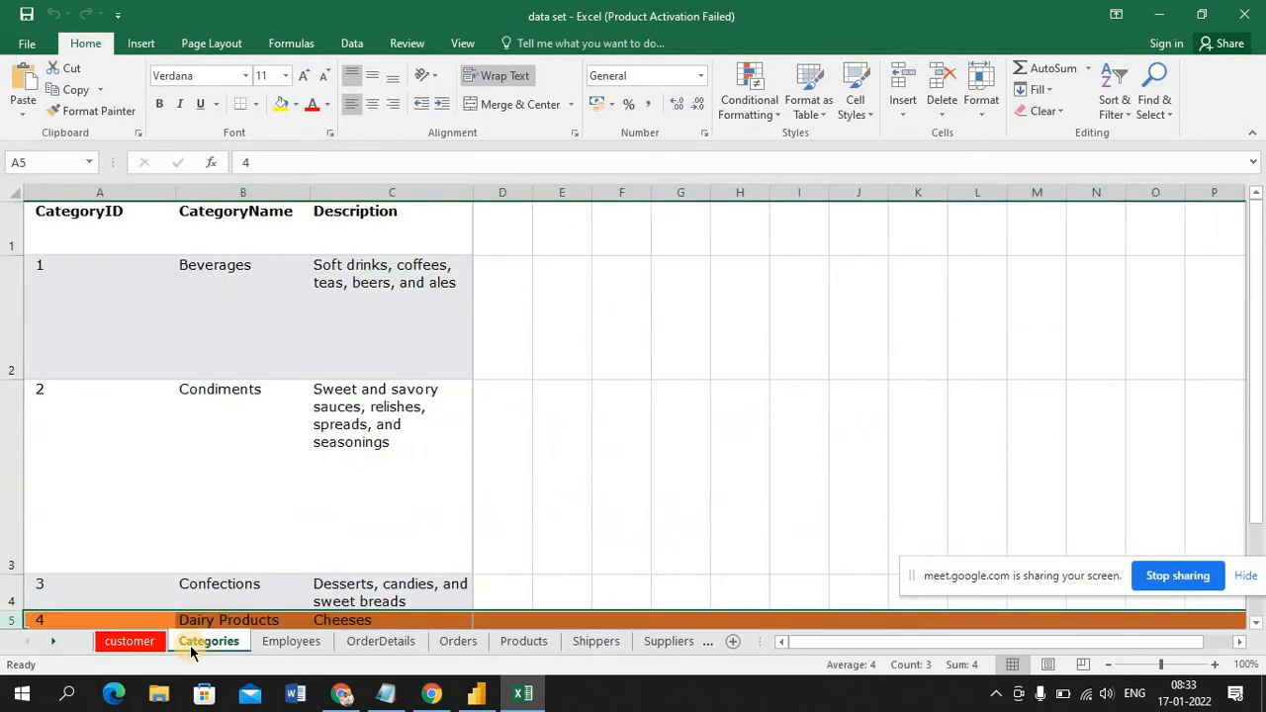
left_click(279, 642)
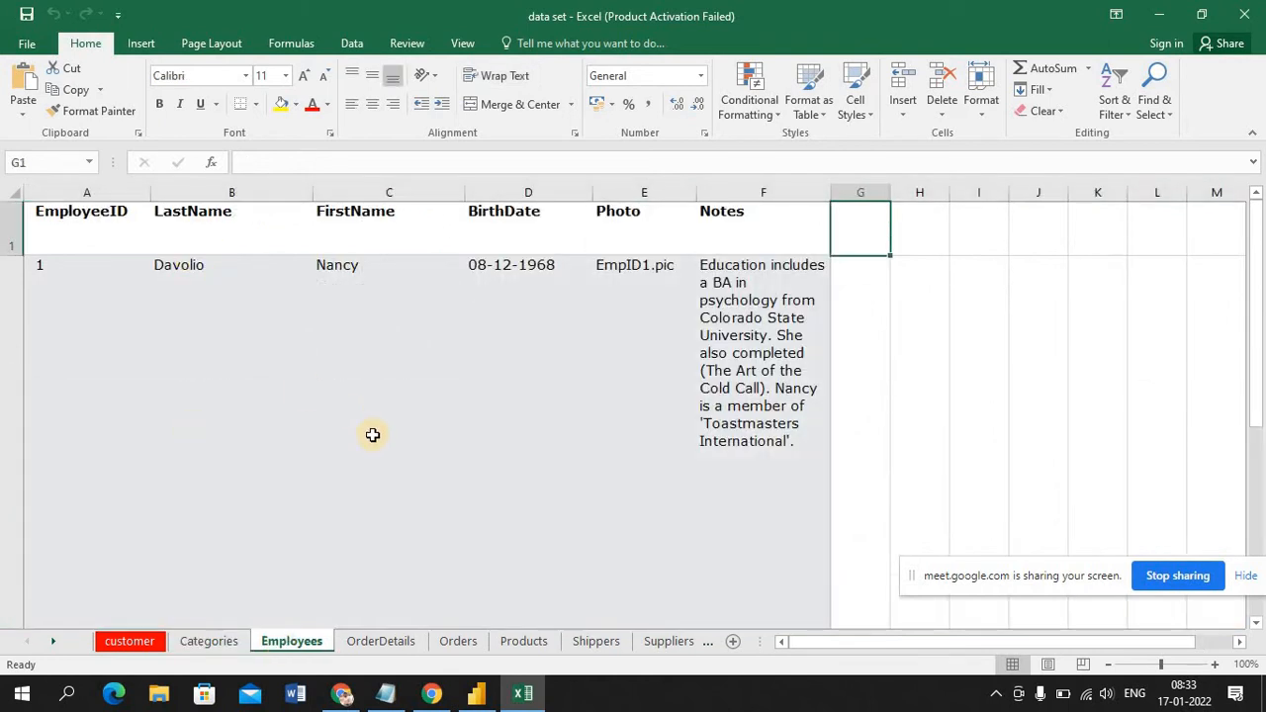
left_click(389, 643)
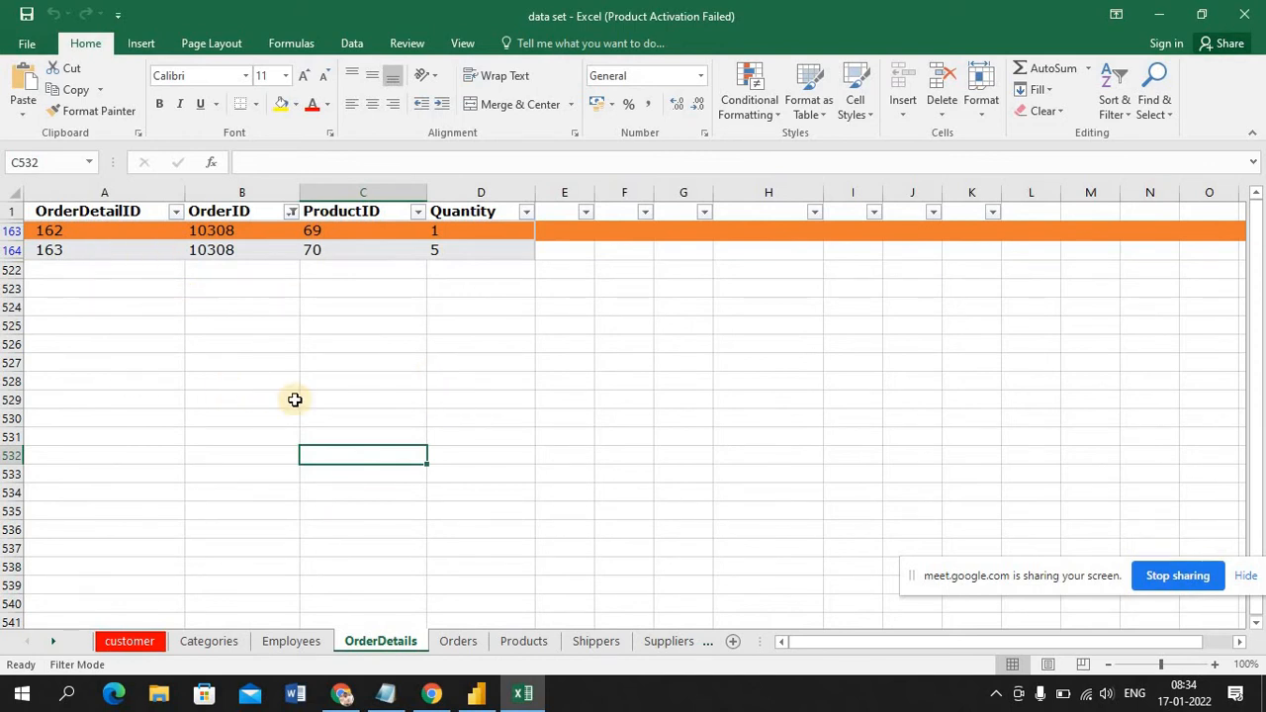
left_click(123, 645)
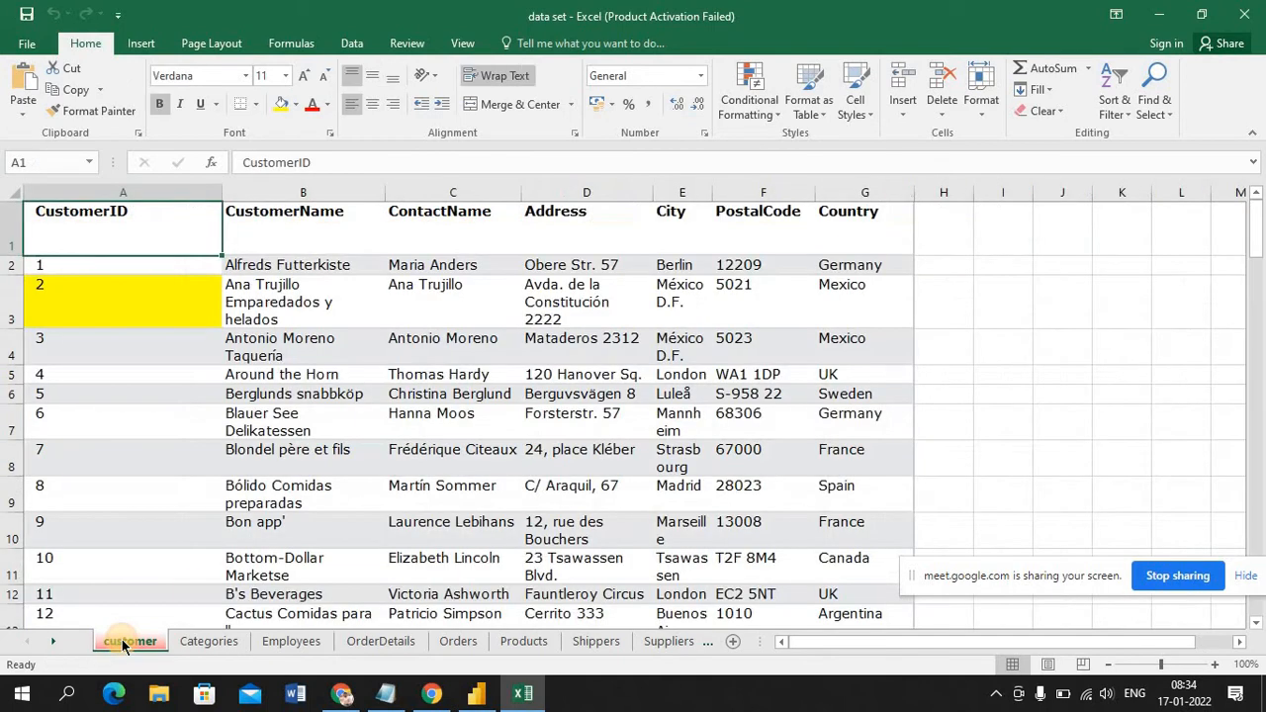
left_click(1025, 391)
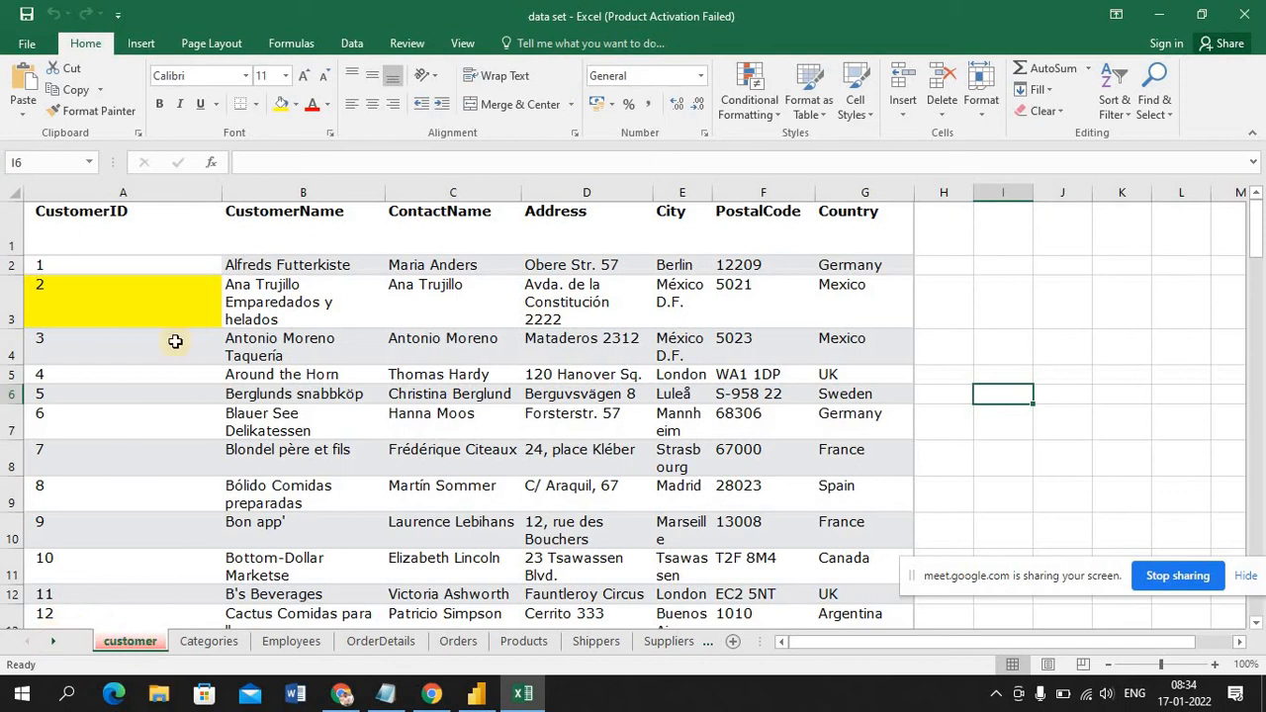
Compare the ID columns across the Categories, Employees, OrderDetails, Orders and customer sheets, finishing on Employees
left_click(207, 641)
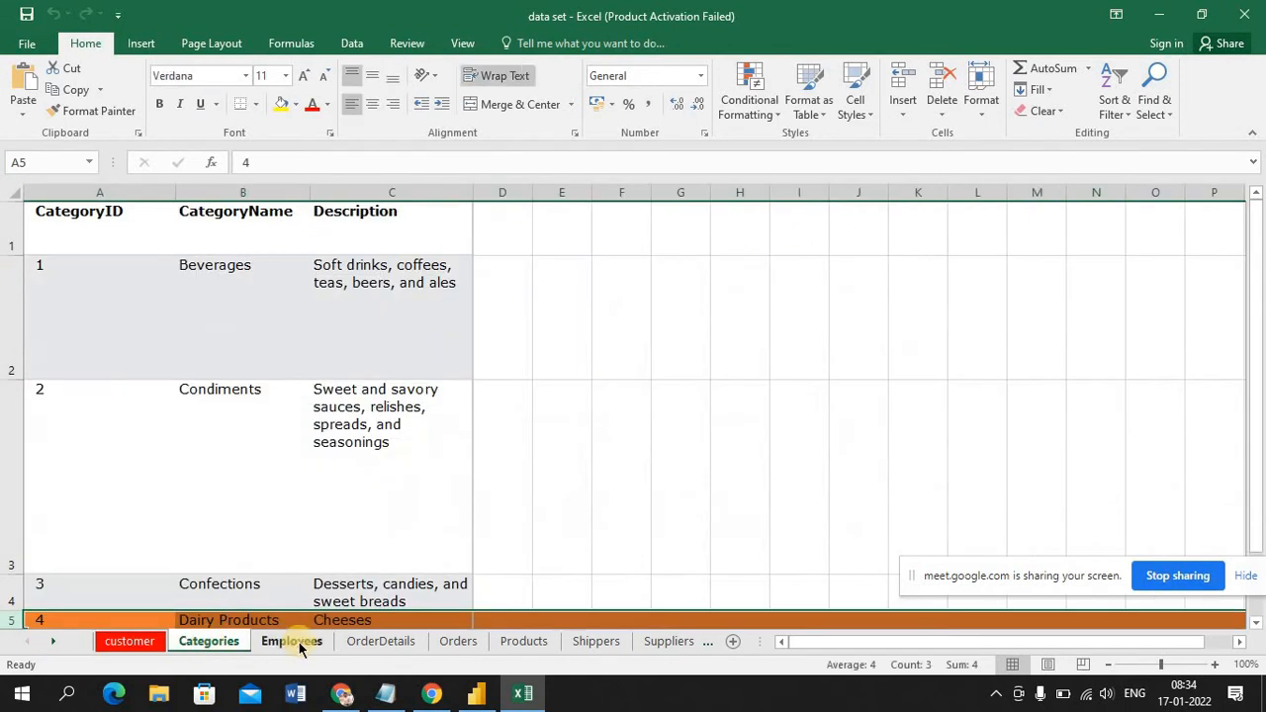
left_click(300, 643)
left_click(391, 642)
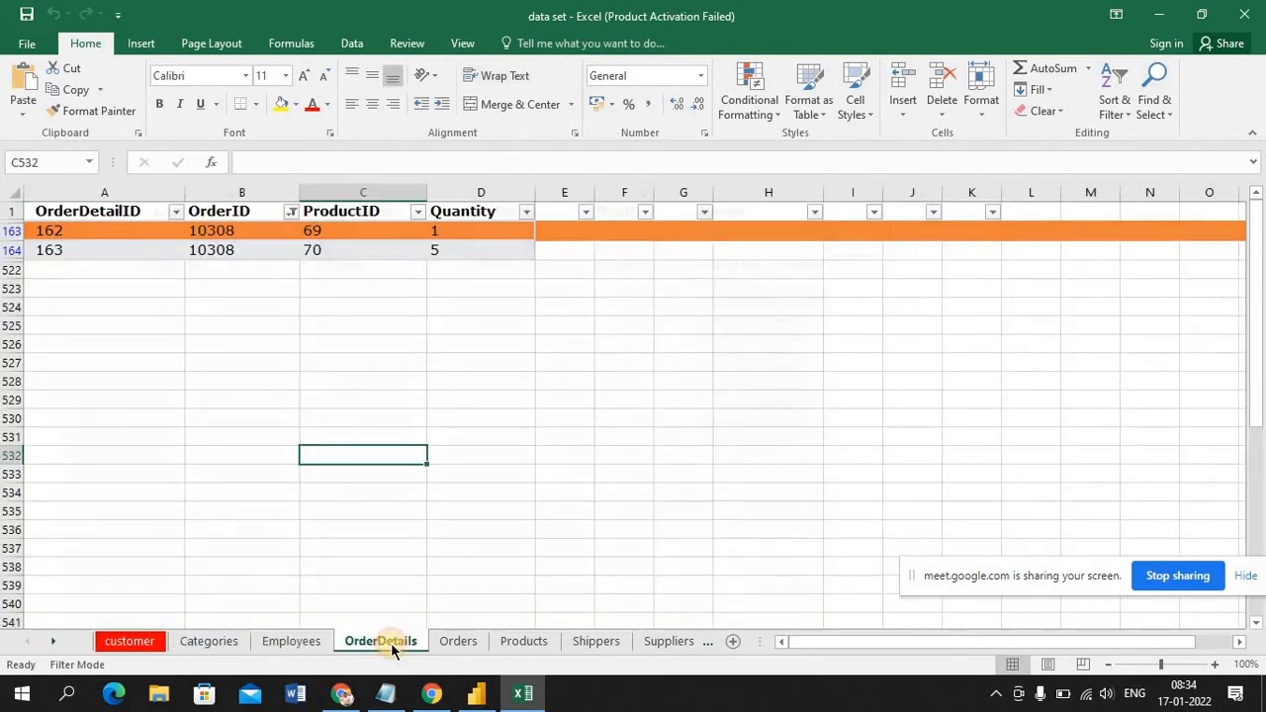
left_click(458, 643)
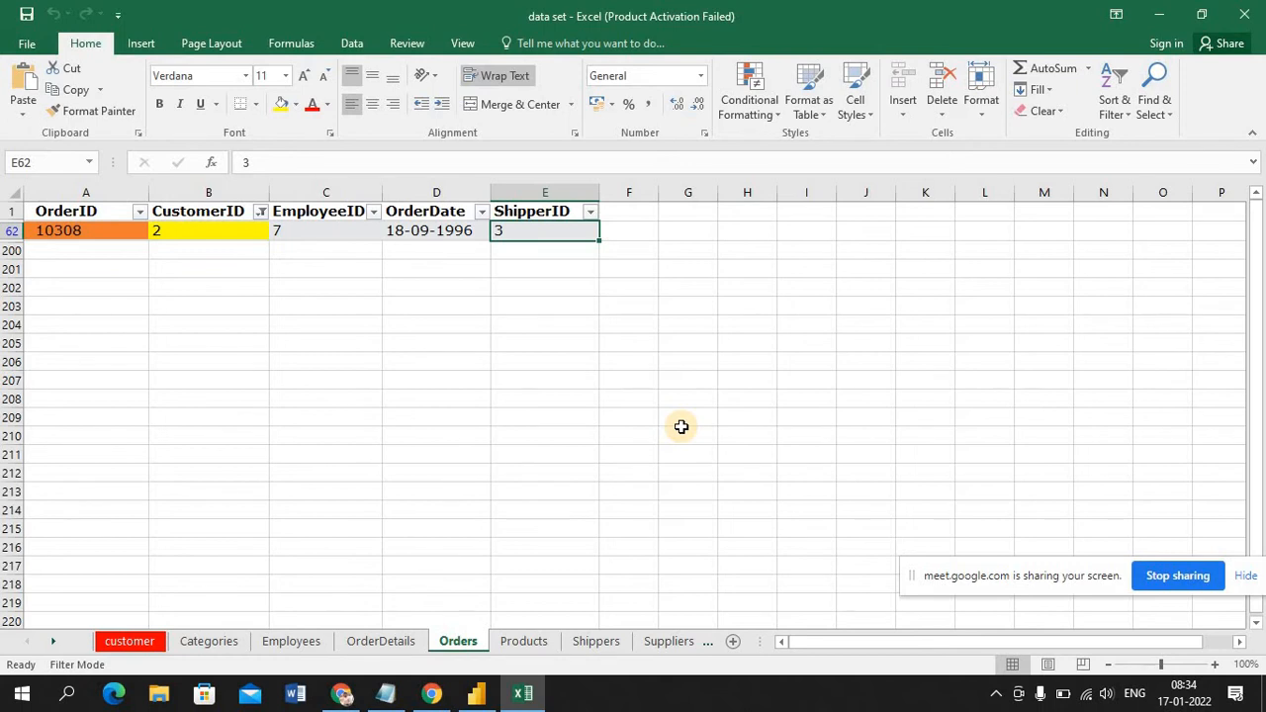
left_click(124, 648)
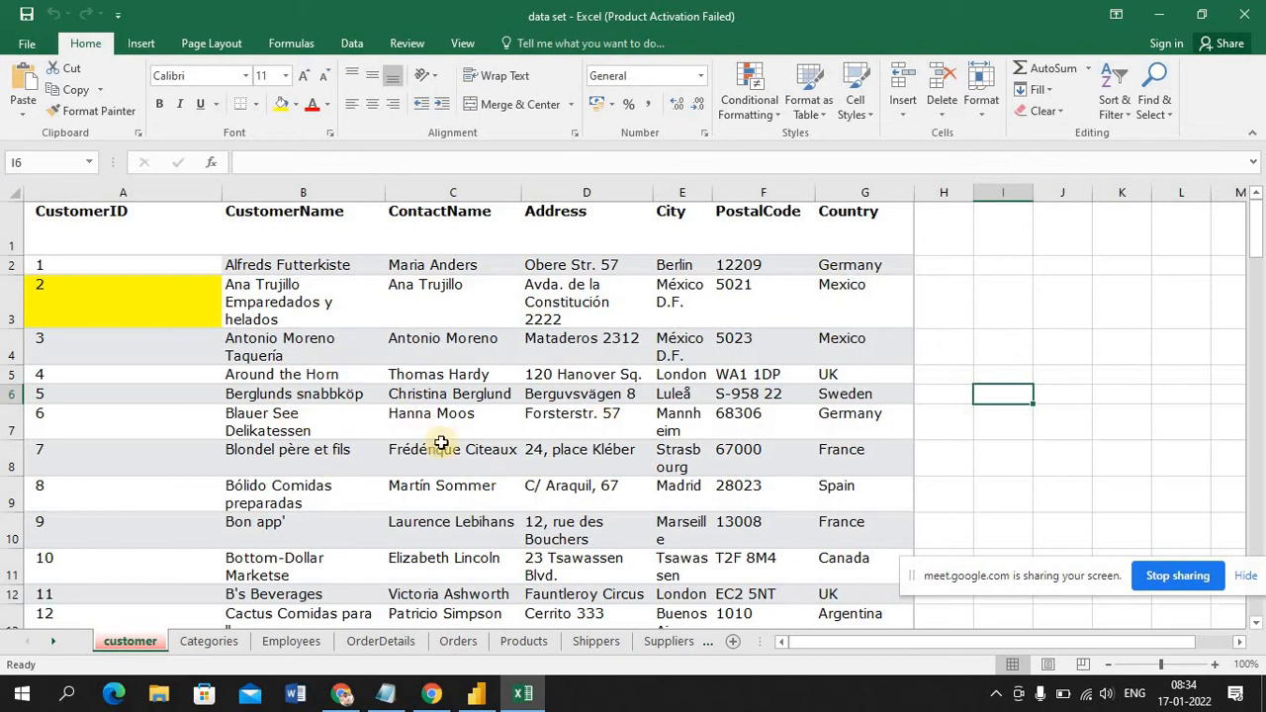
left_click(208, 640)
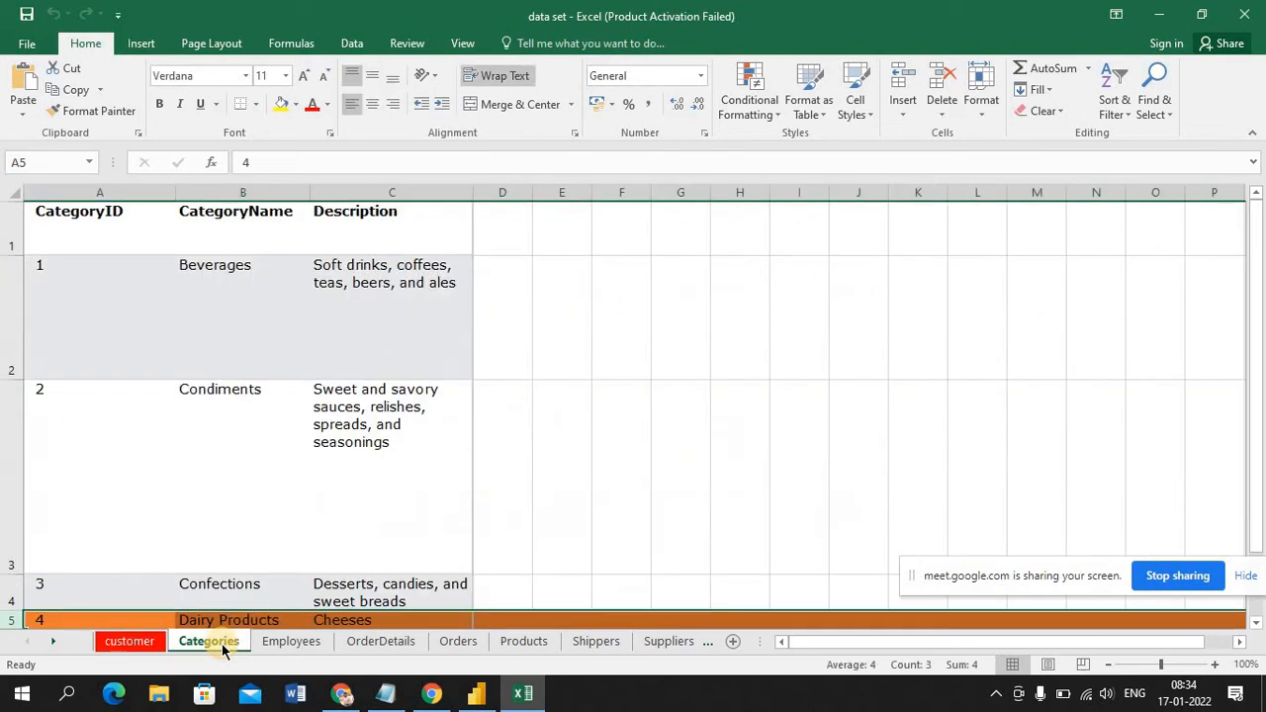
left_click(292, 642)
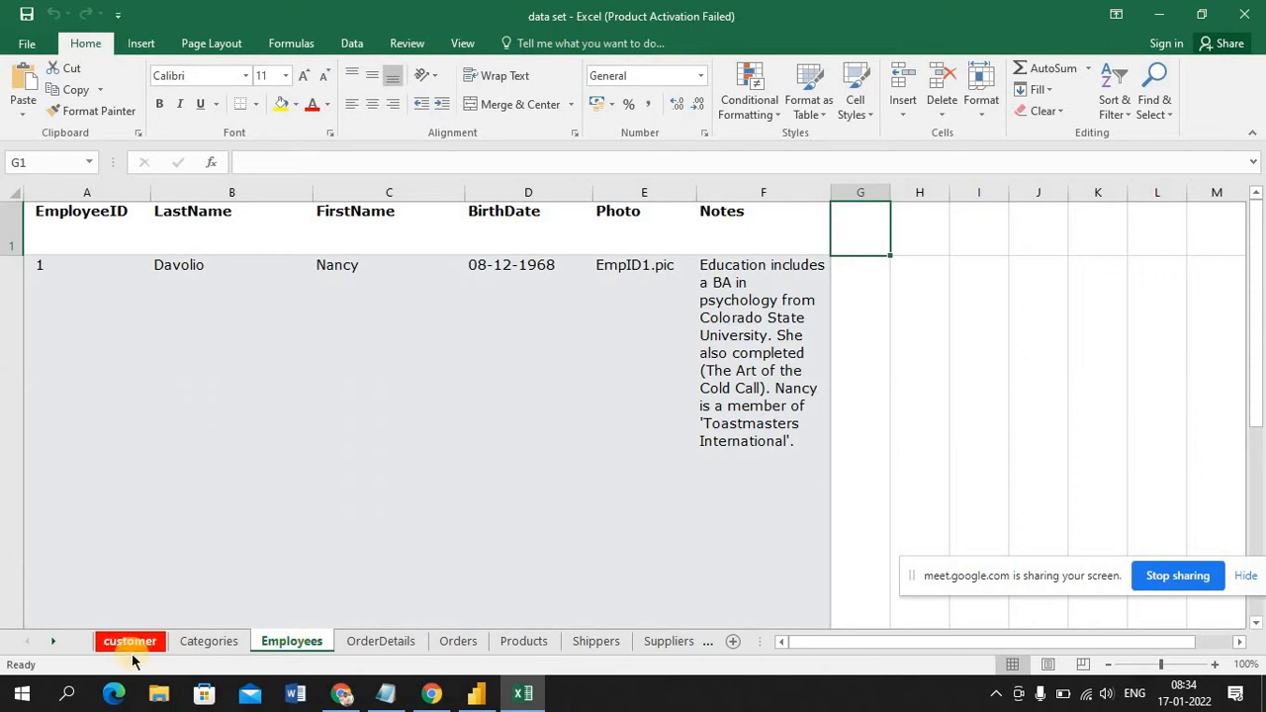
Switch back to the 2nd class report in Power BI Desktop and delete the sampleCSV table from the model
left_click(476, 692)
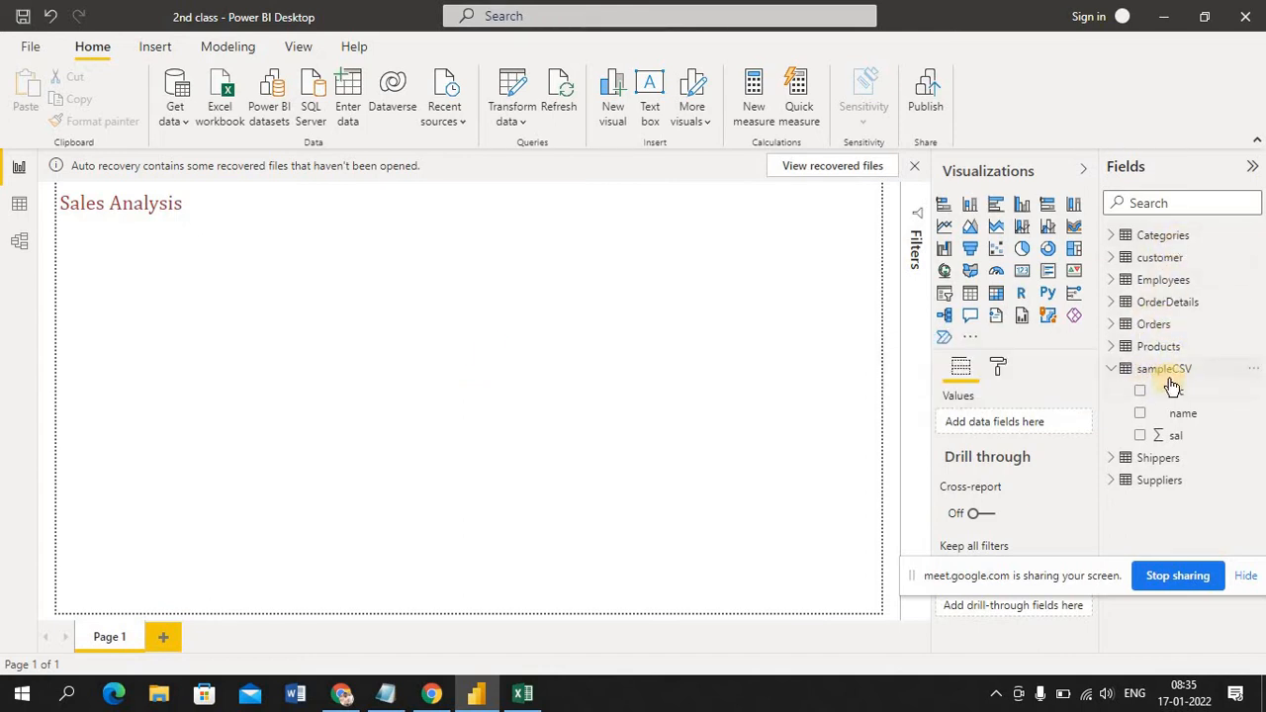
left_click(1254, 369)
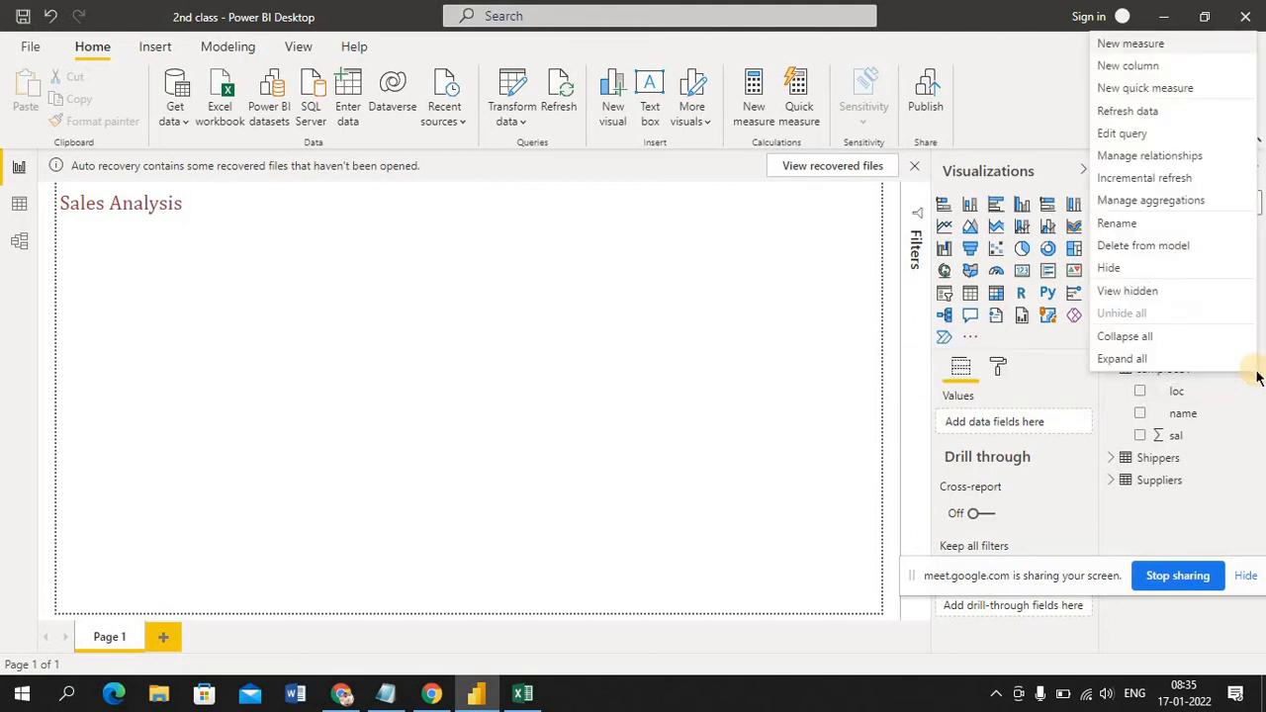
left_click(1143, 397)
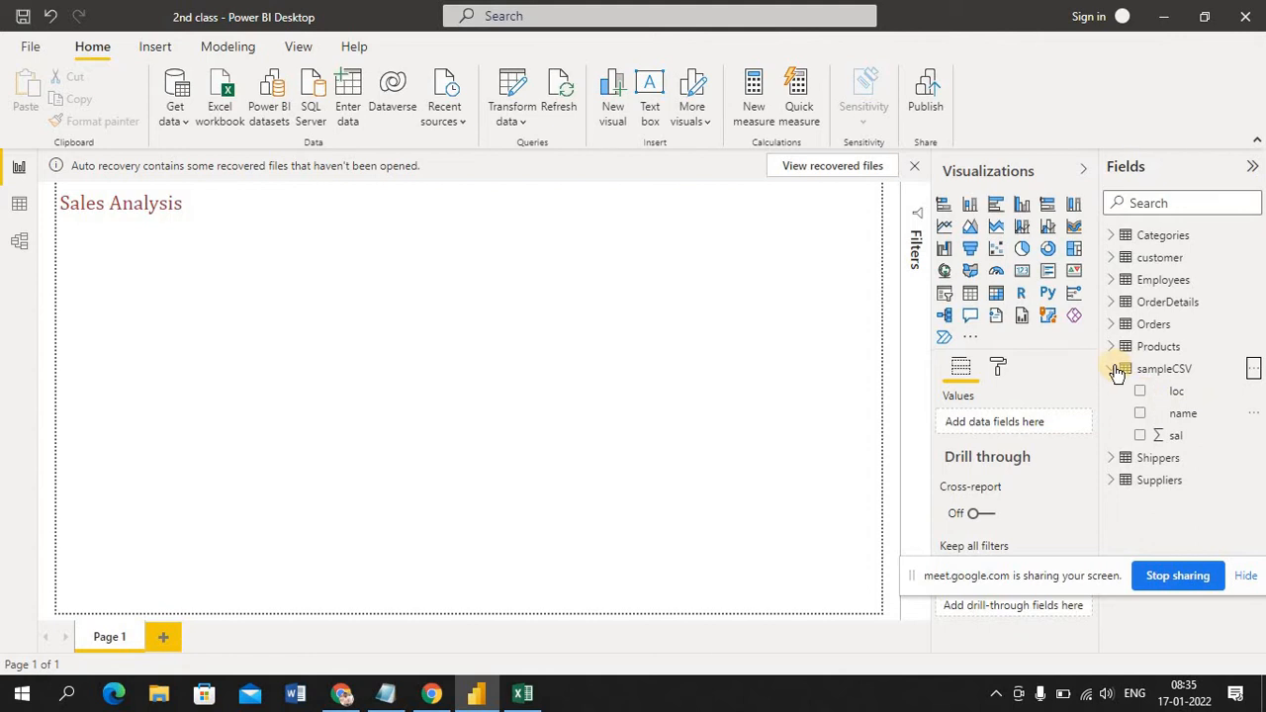
left_click(1111, 368)
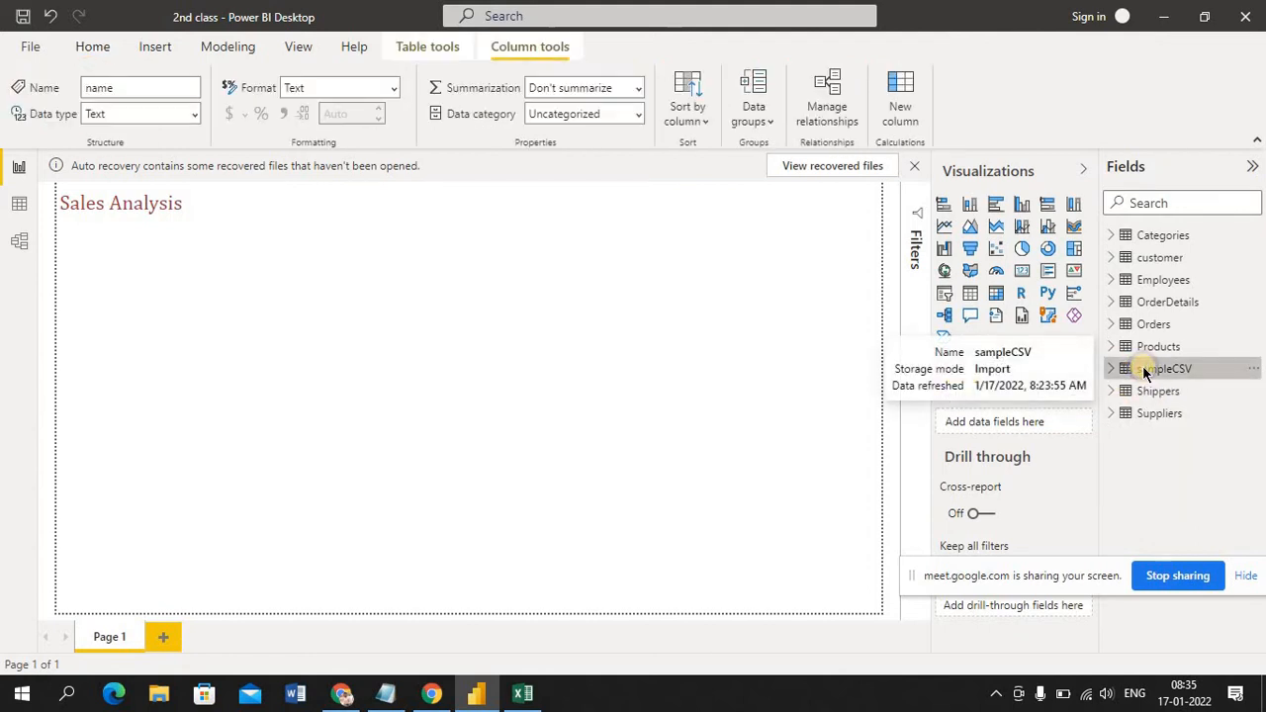
right_click(1146, 372)
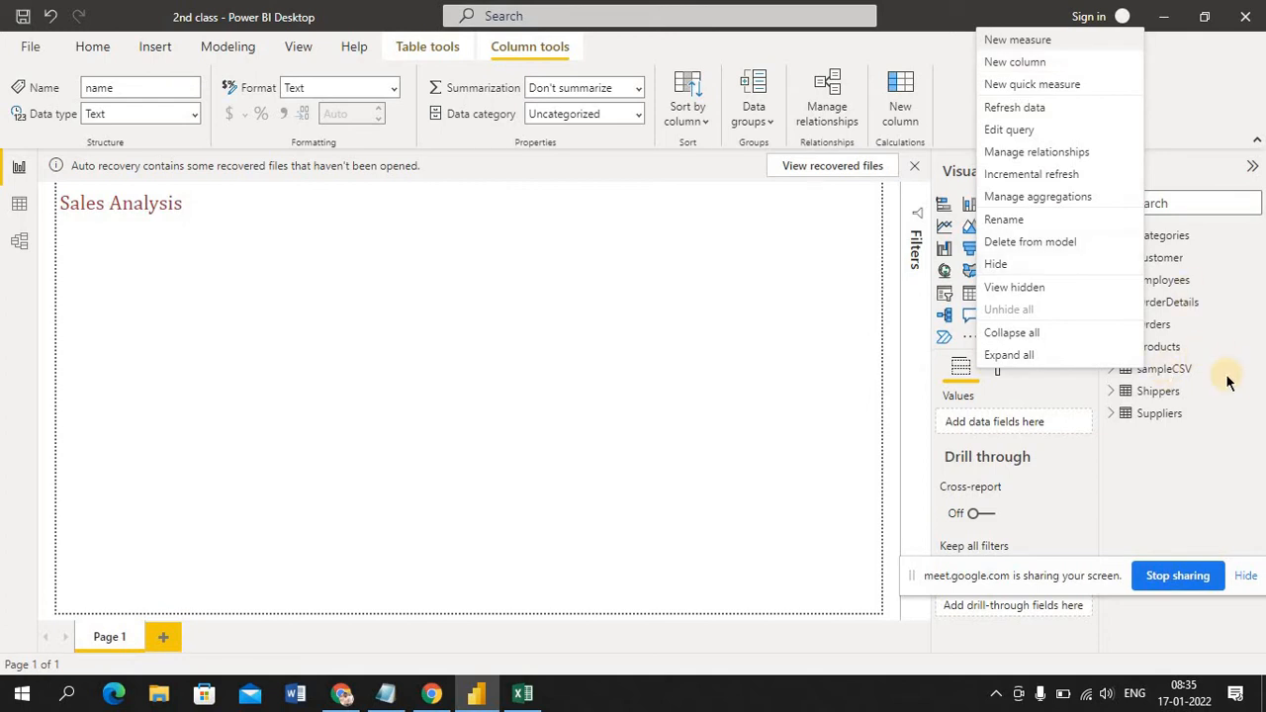
left_click(1050, 244)
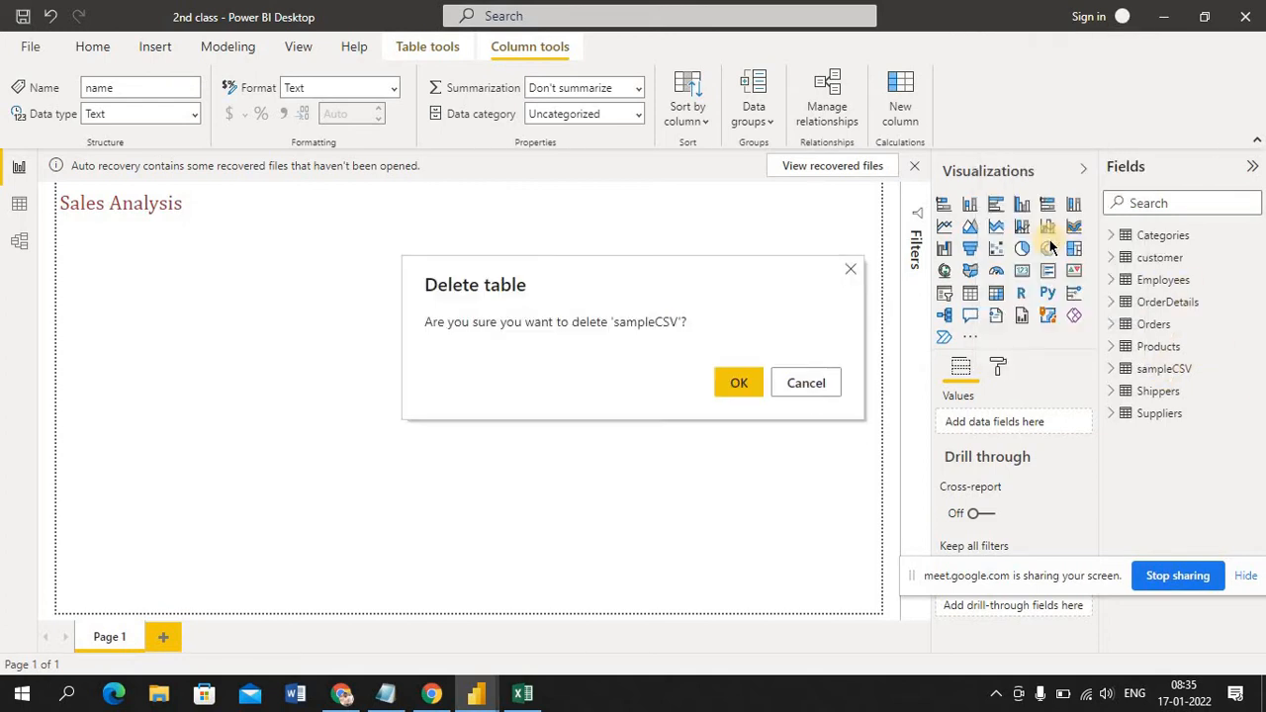
left_click(742, 385)
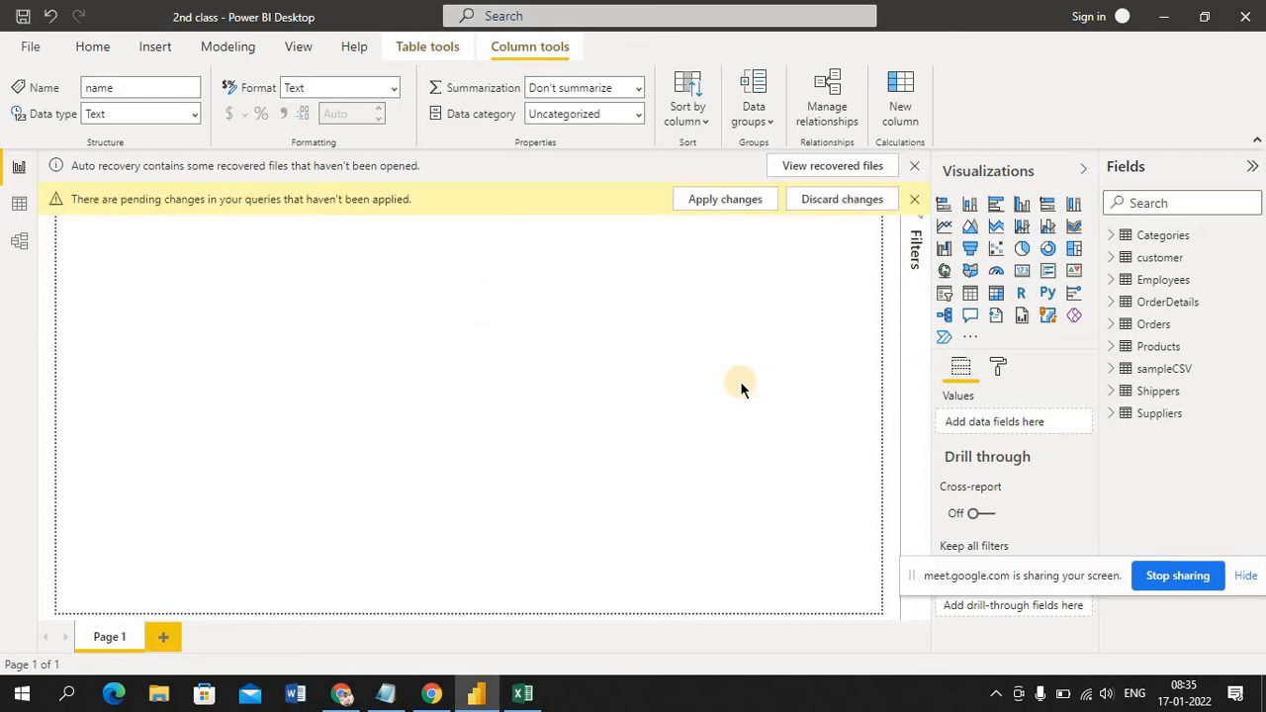
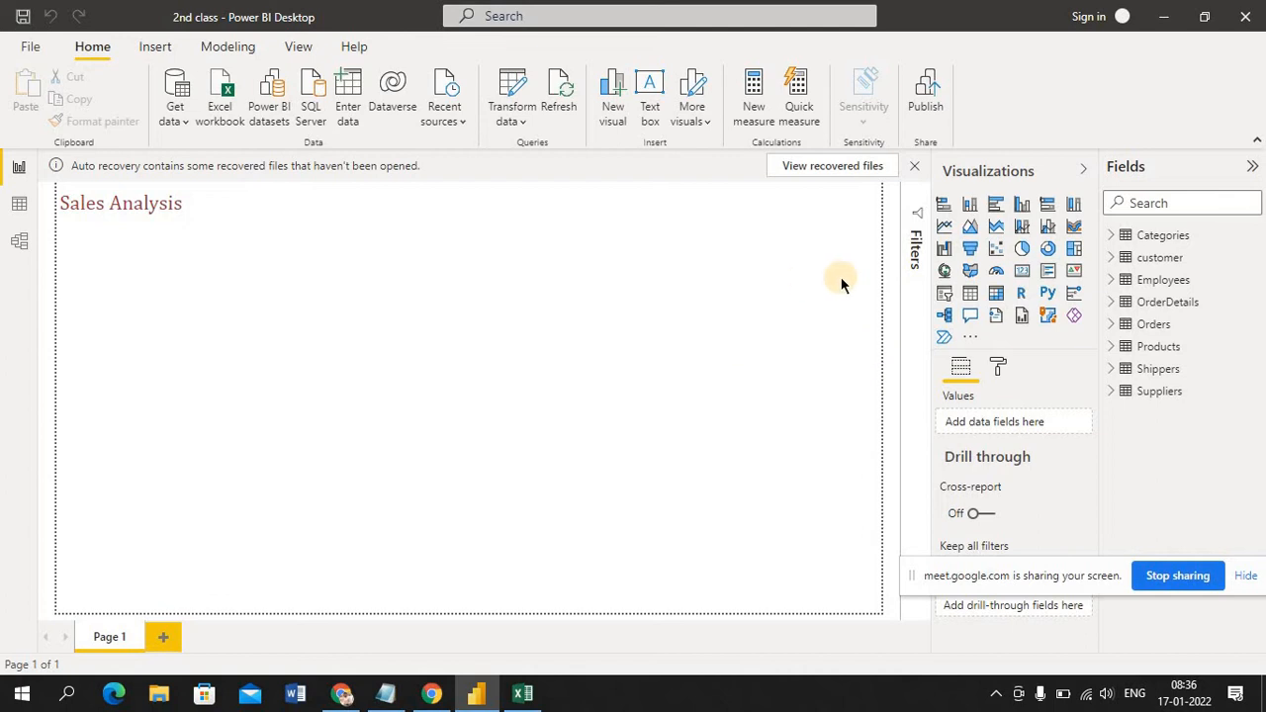
Add a Card visual to the report page and place it directly below the Sales Analysis title
left_click(1025, 273)
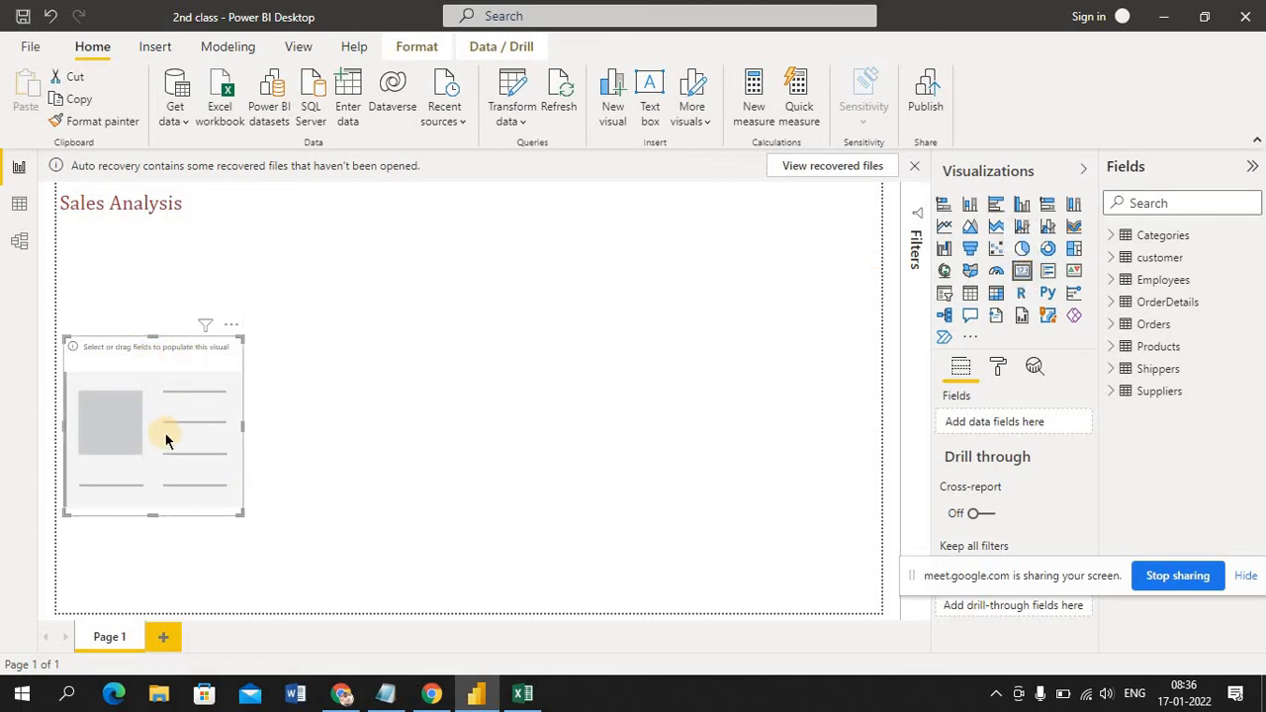
left_click_drag(165, 433, 163, 329)
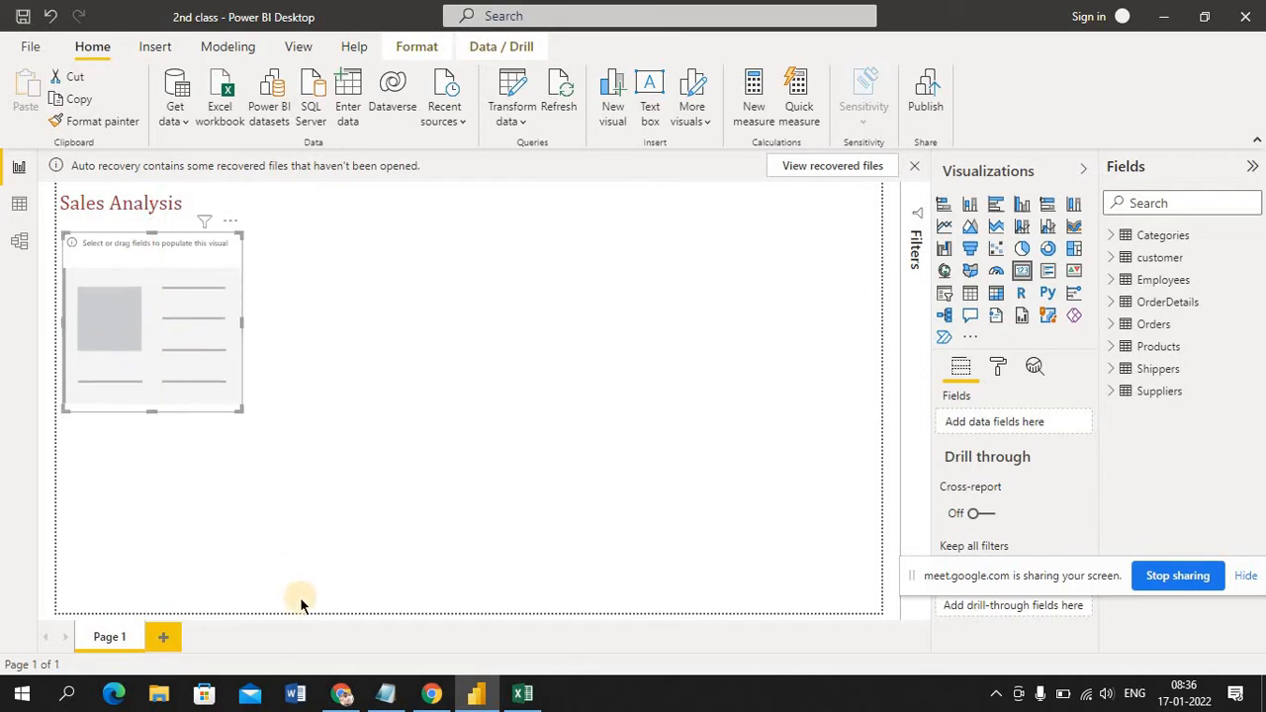
Switch to the data set workbook in Excel and look through the Orders, OrderDetails, Employees, Categories and customer sheets for columns to summarise
left_click(522, 696)
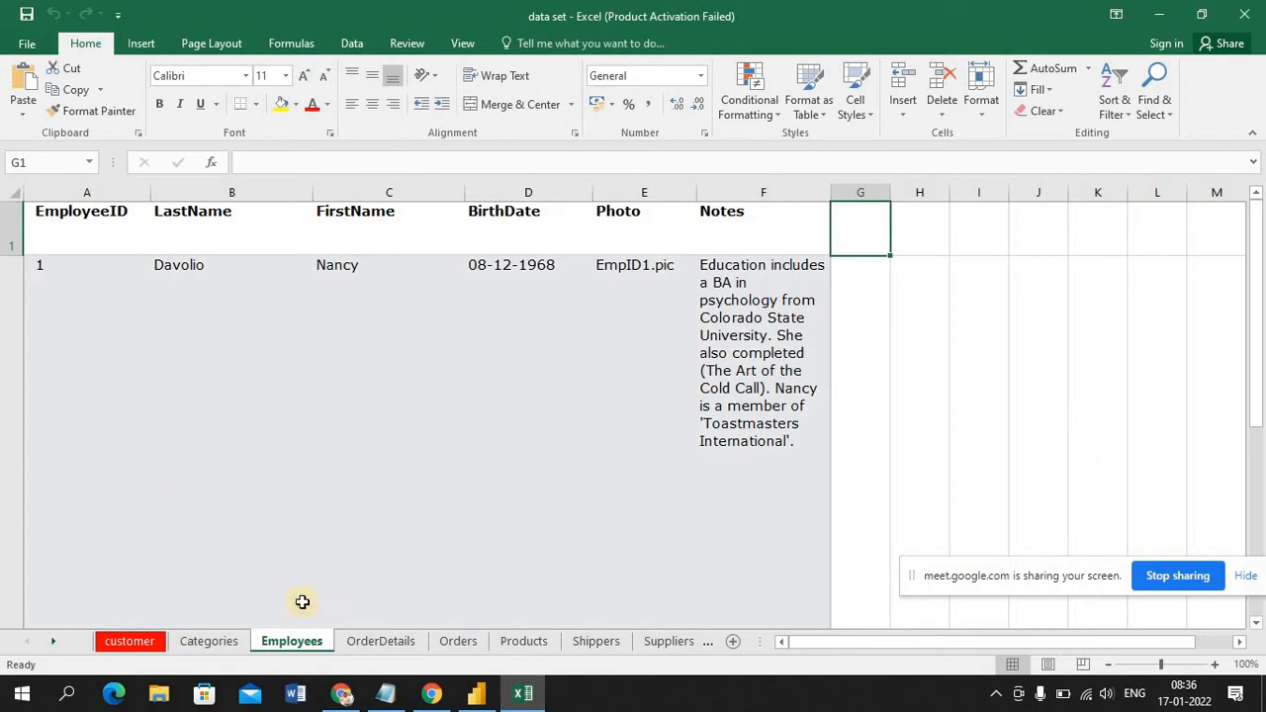
left_click(455, 642)
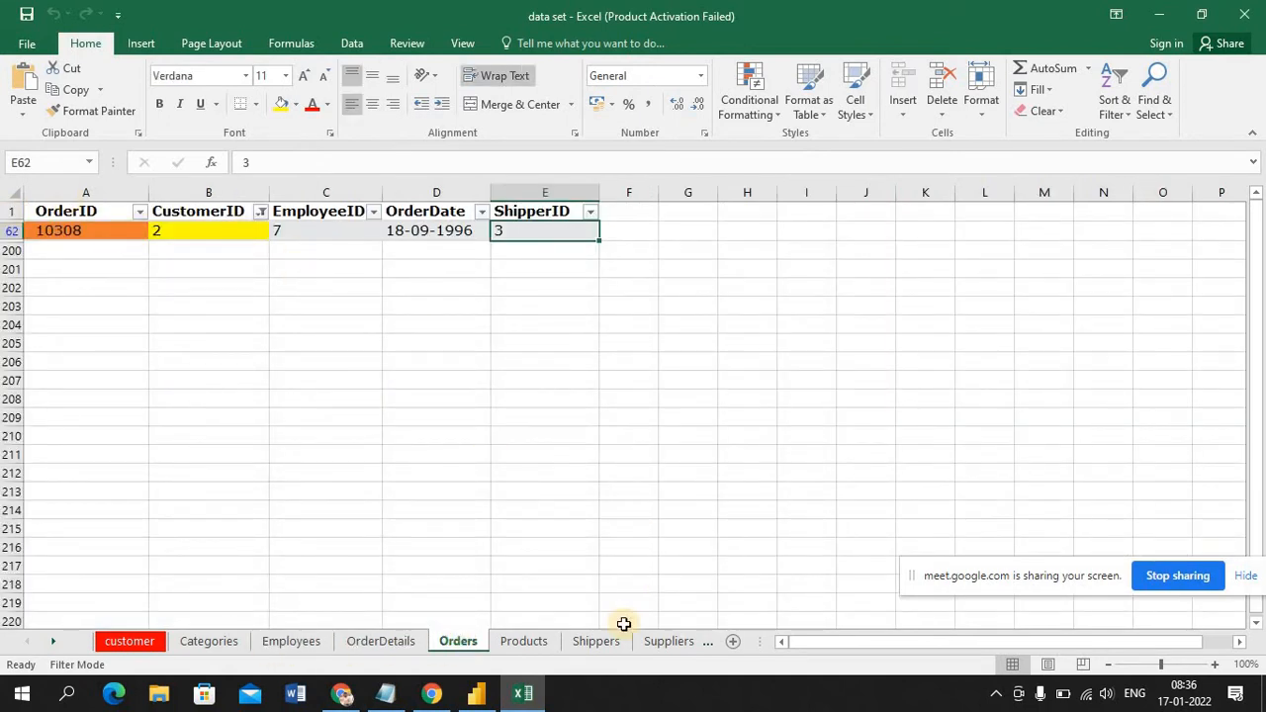
left_click(354, 645)
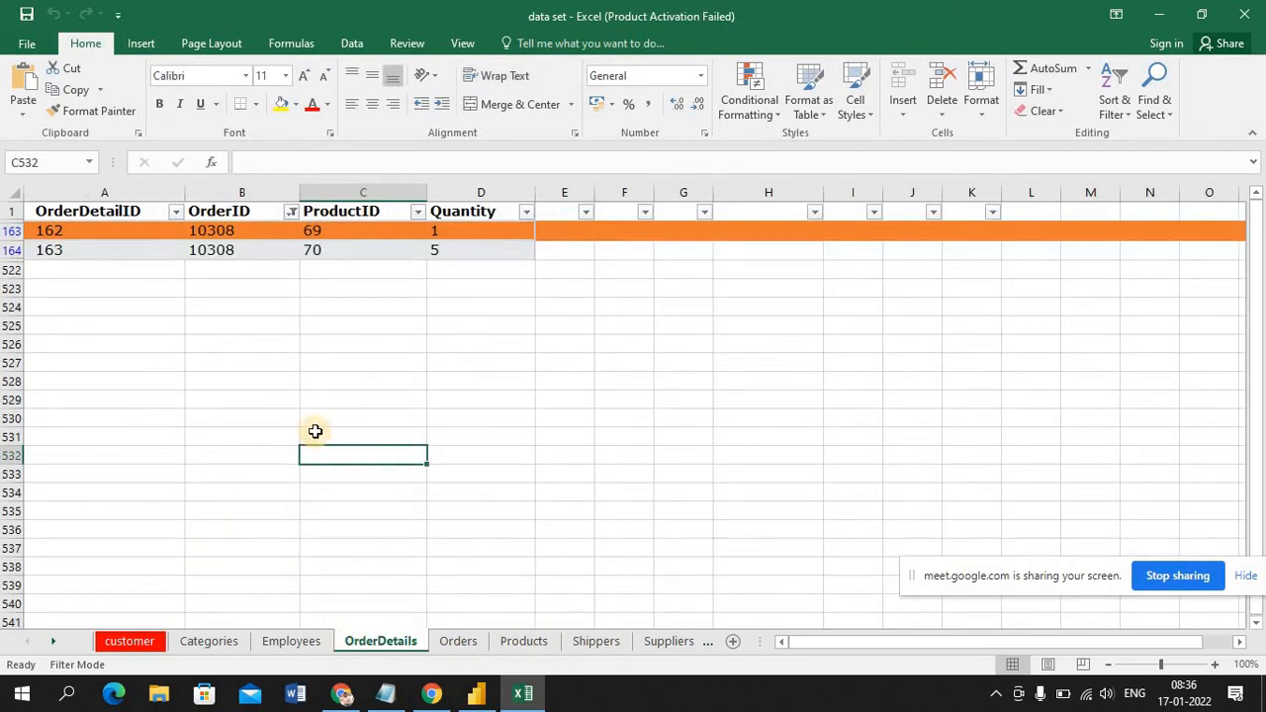
left_click(292, 645)
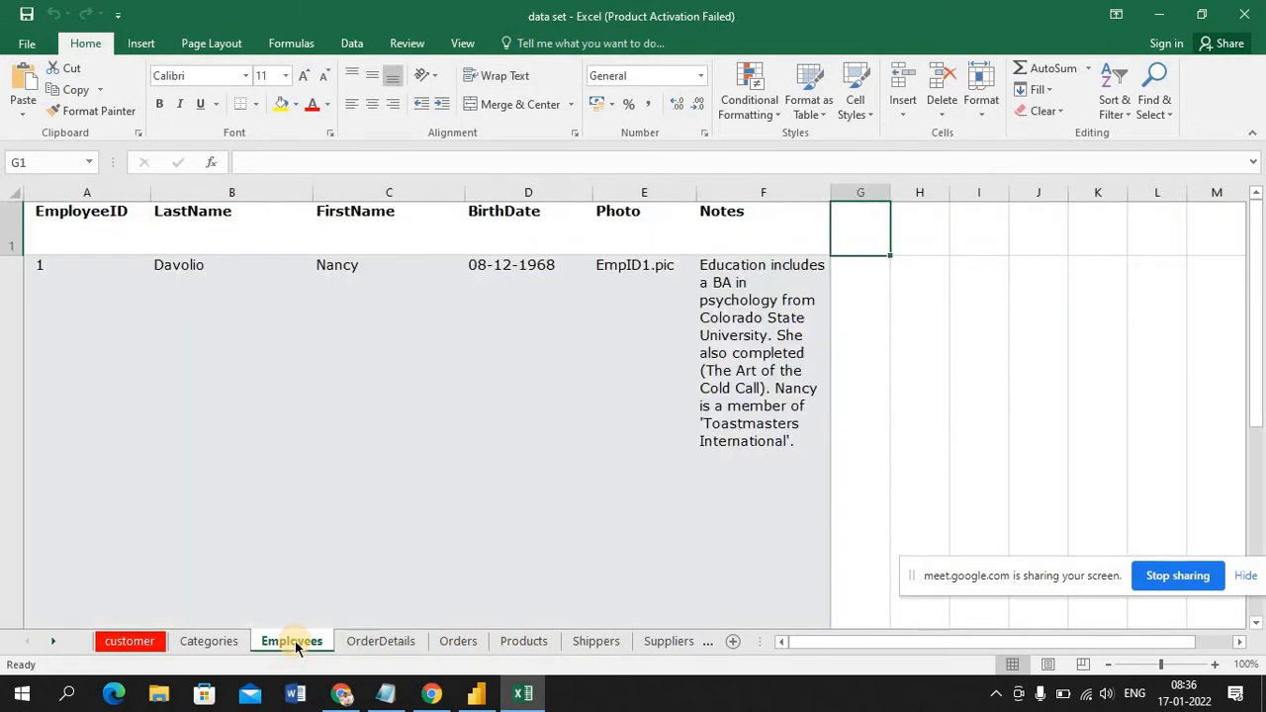
left_click(216, 645)
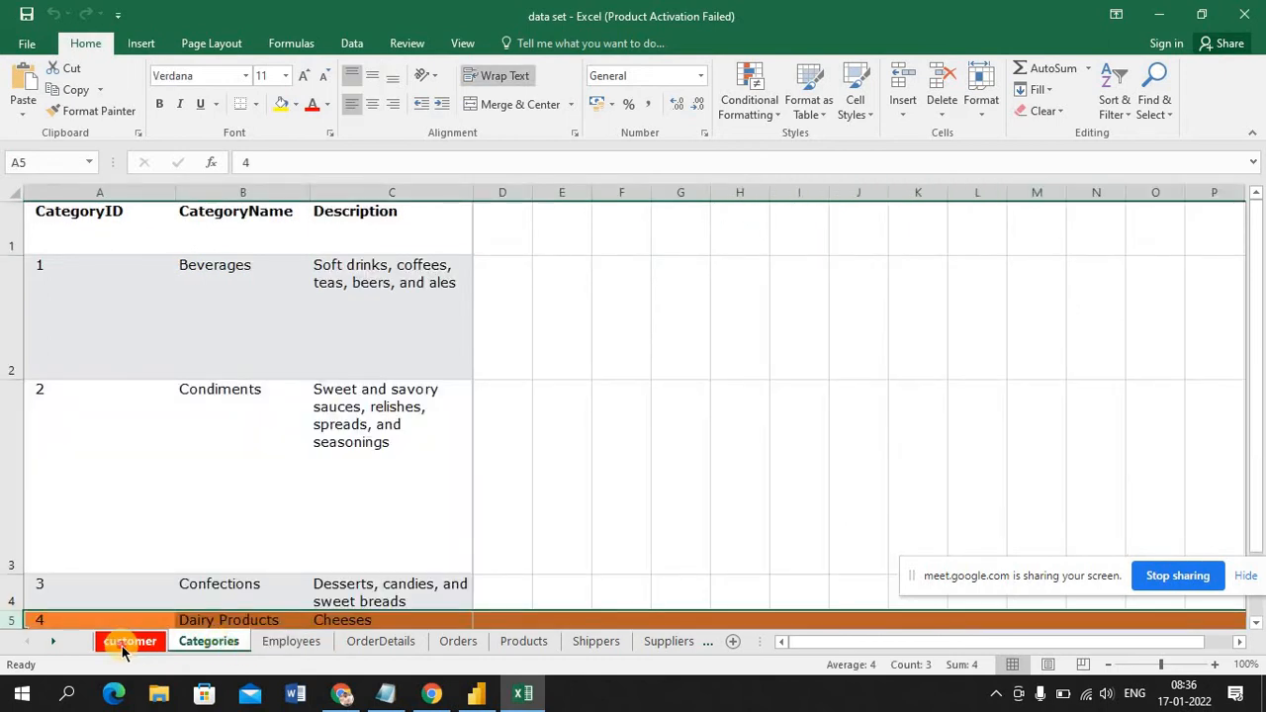
left_click(123, 645)
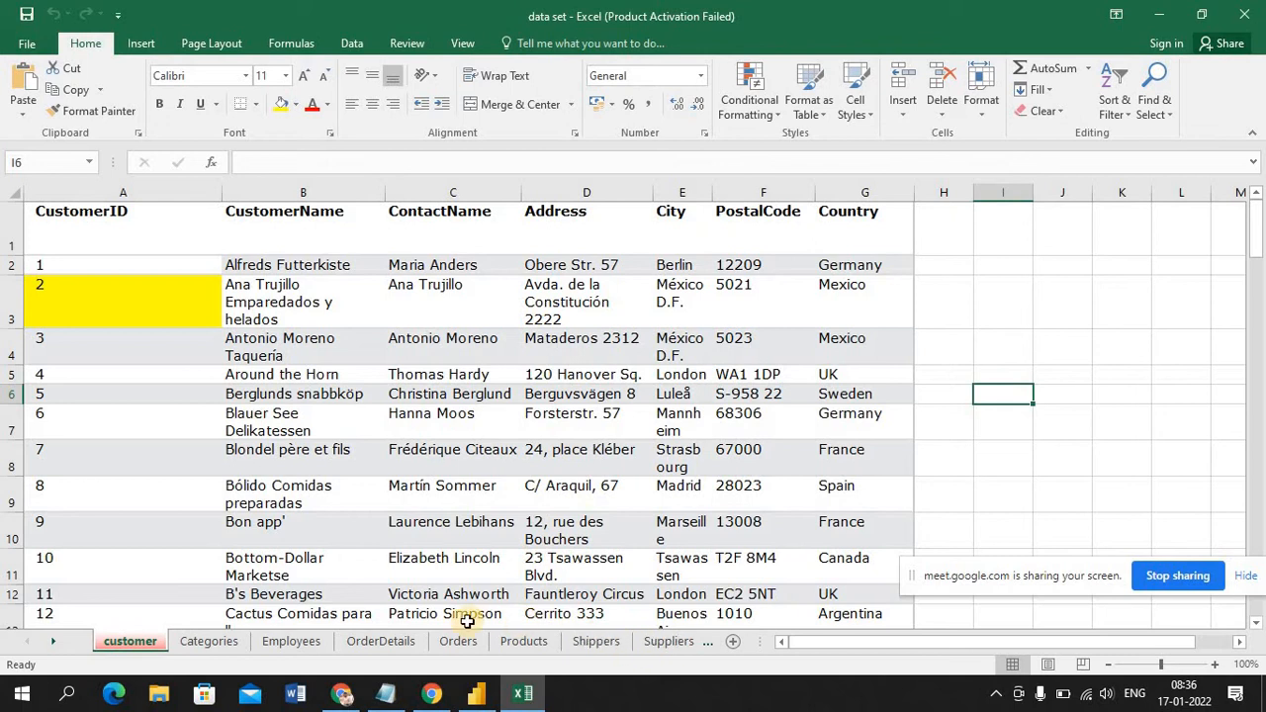
left_click(398, 645)
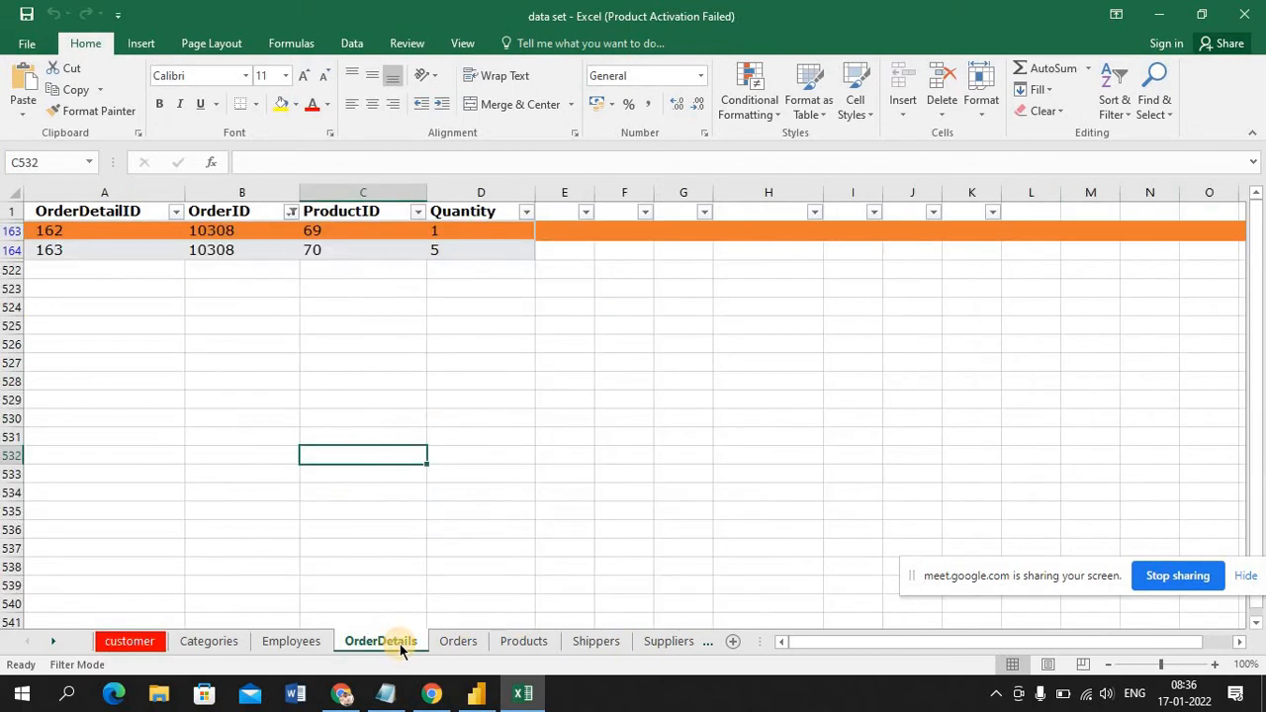
left_click(458, 641)
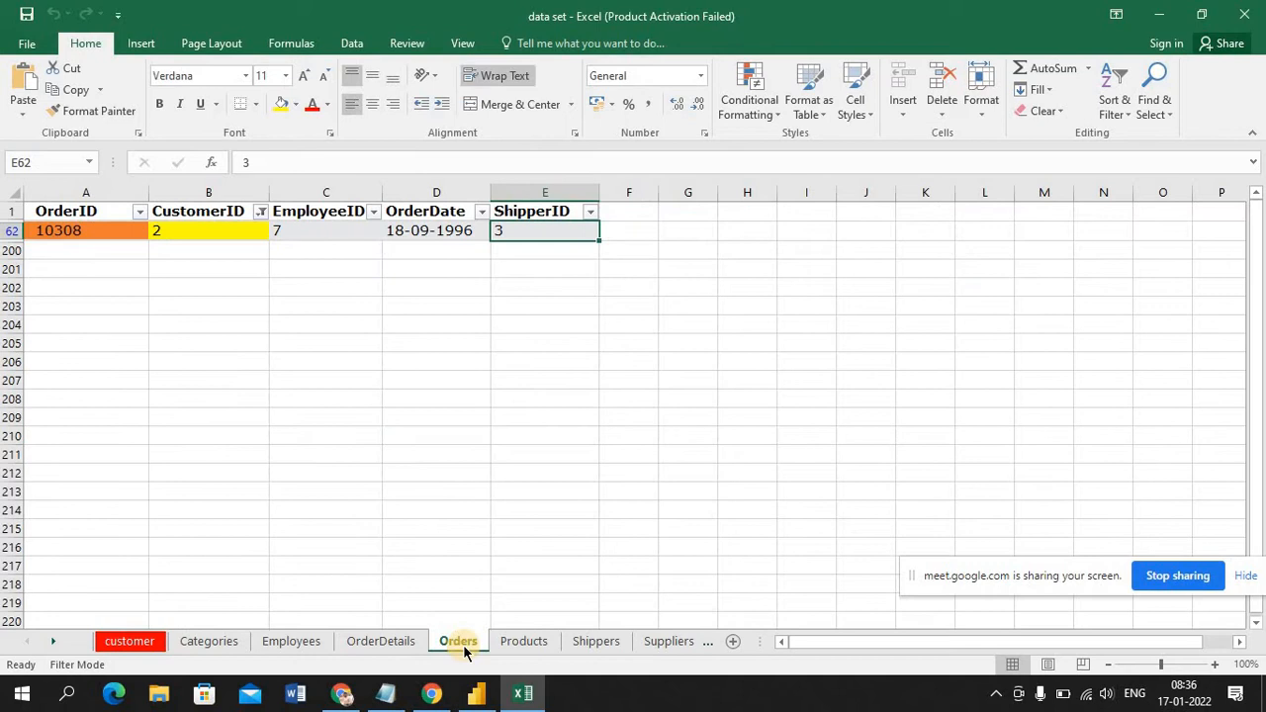
Remove the filter from the header row of the Products sheet so all product rows are listed
left_click(523, 643)
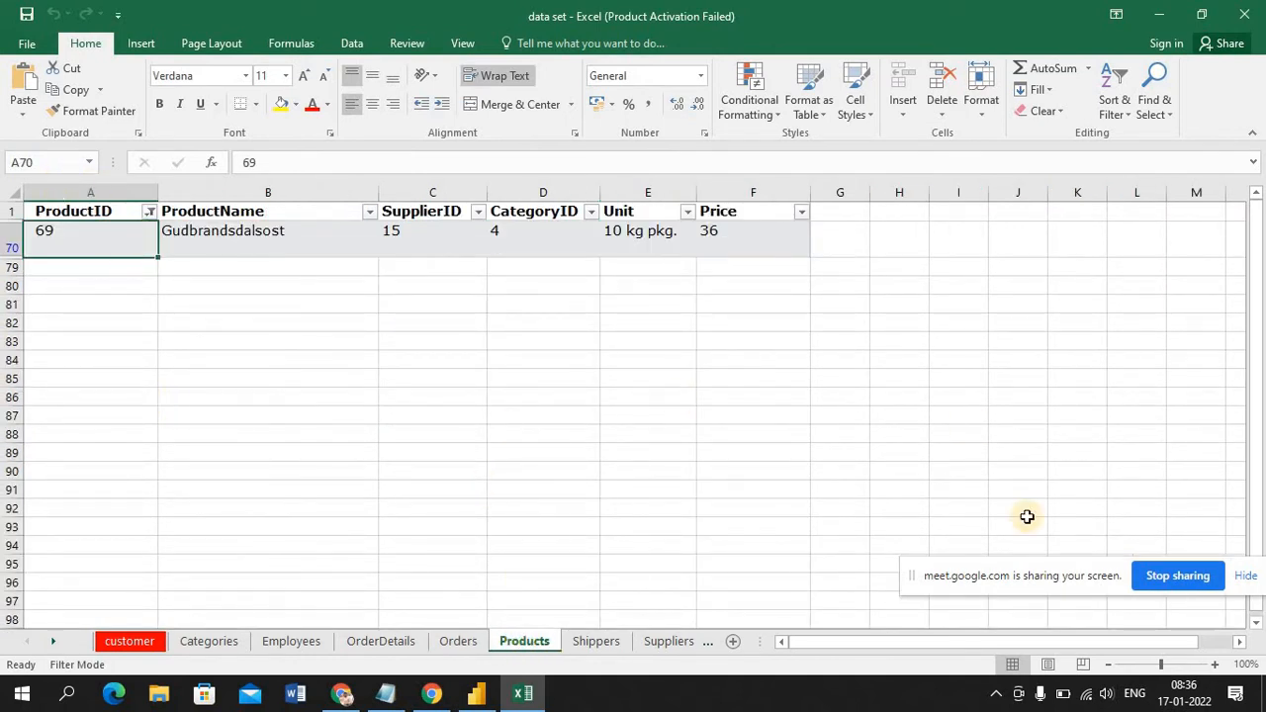
left_click(13, 211)
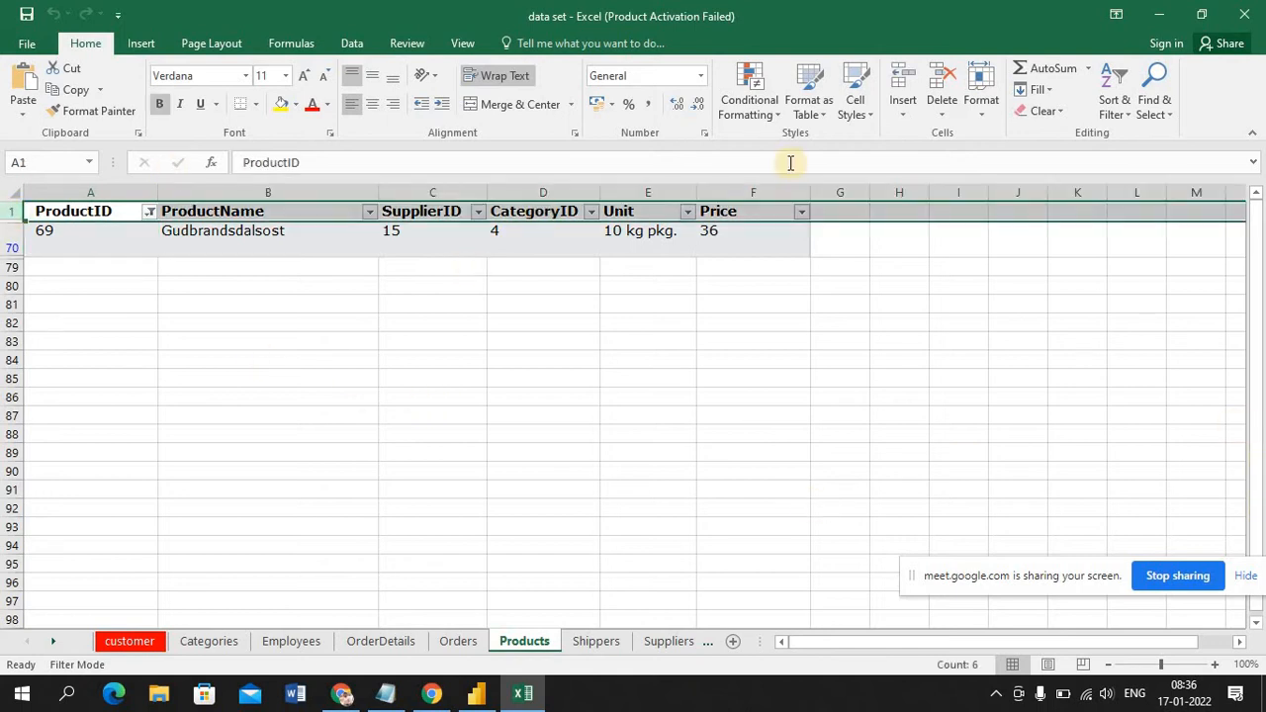
left_click(346, 42)
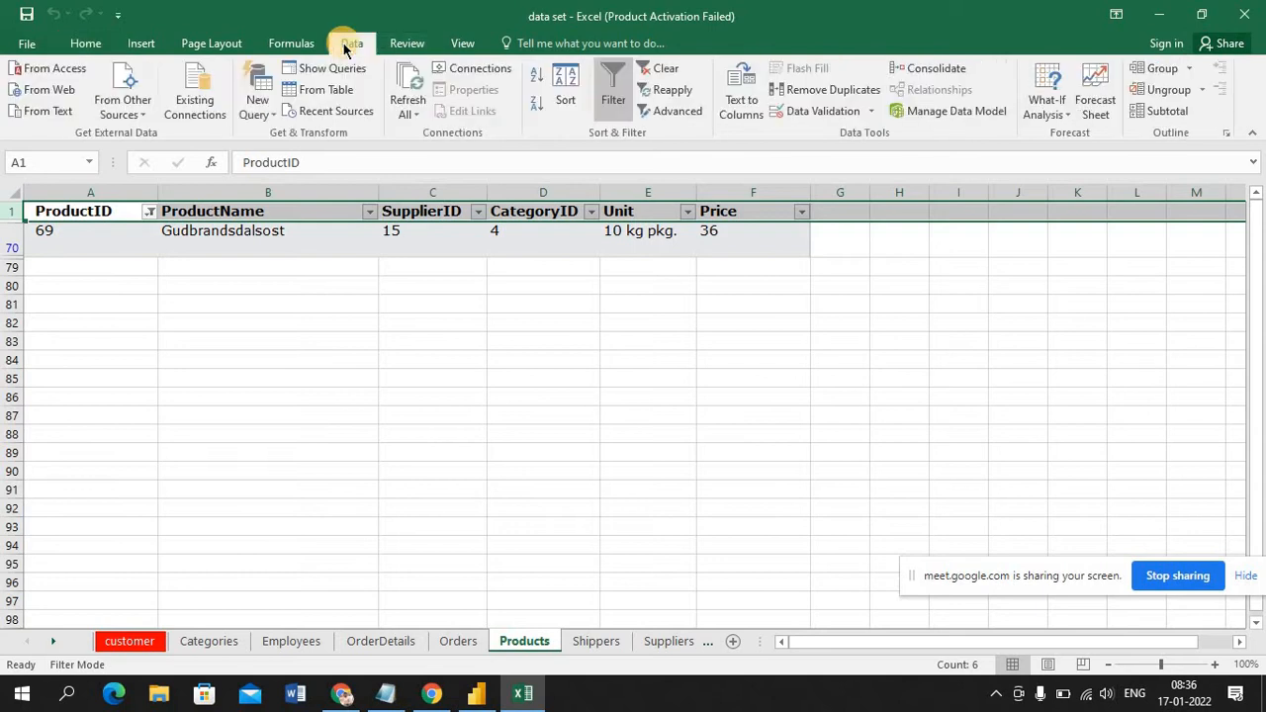
left_click(613, 99)
left_click(1003, 392)
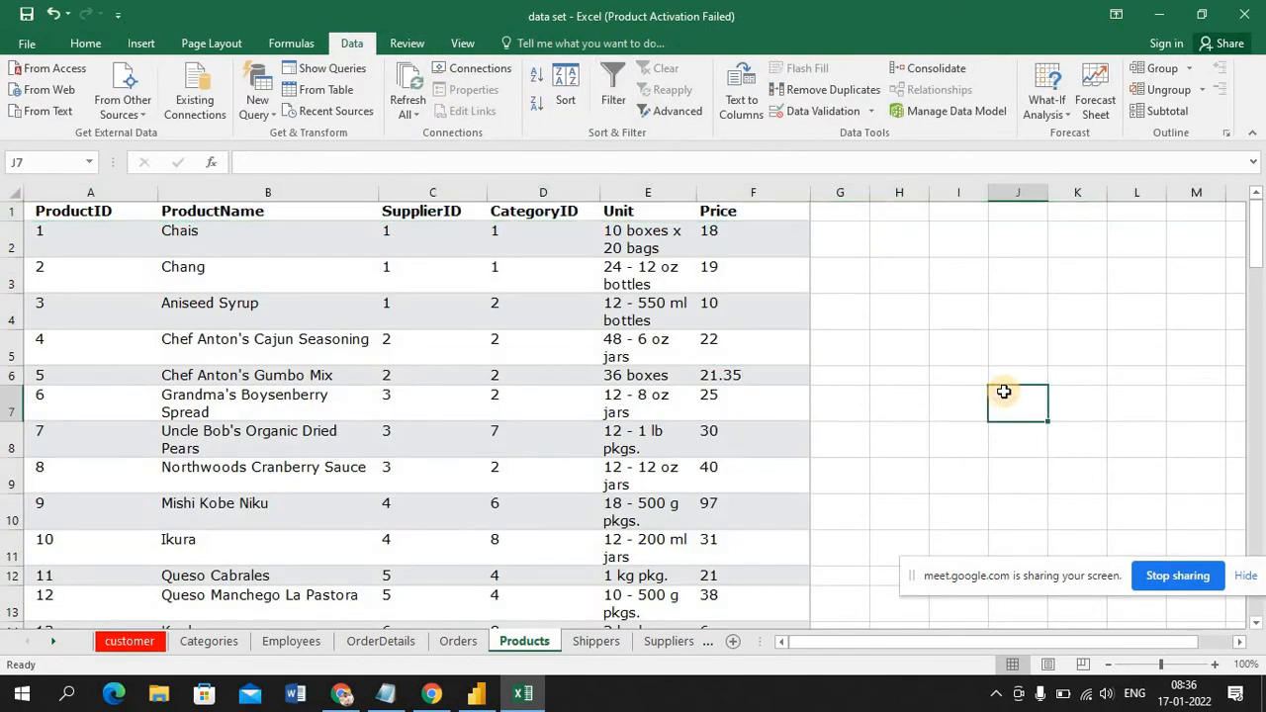
Select the Price column in the Products sheet to examine its total, glancing at the empty card in Power BI Desktop
left_click(728, 190)
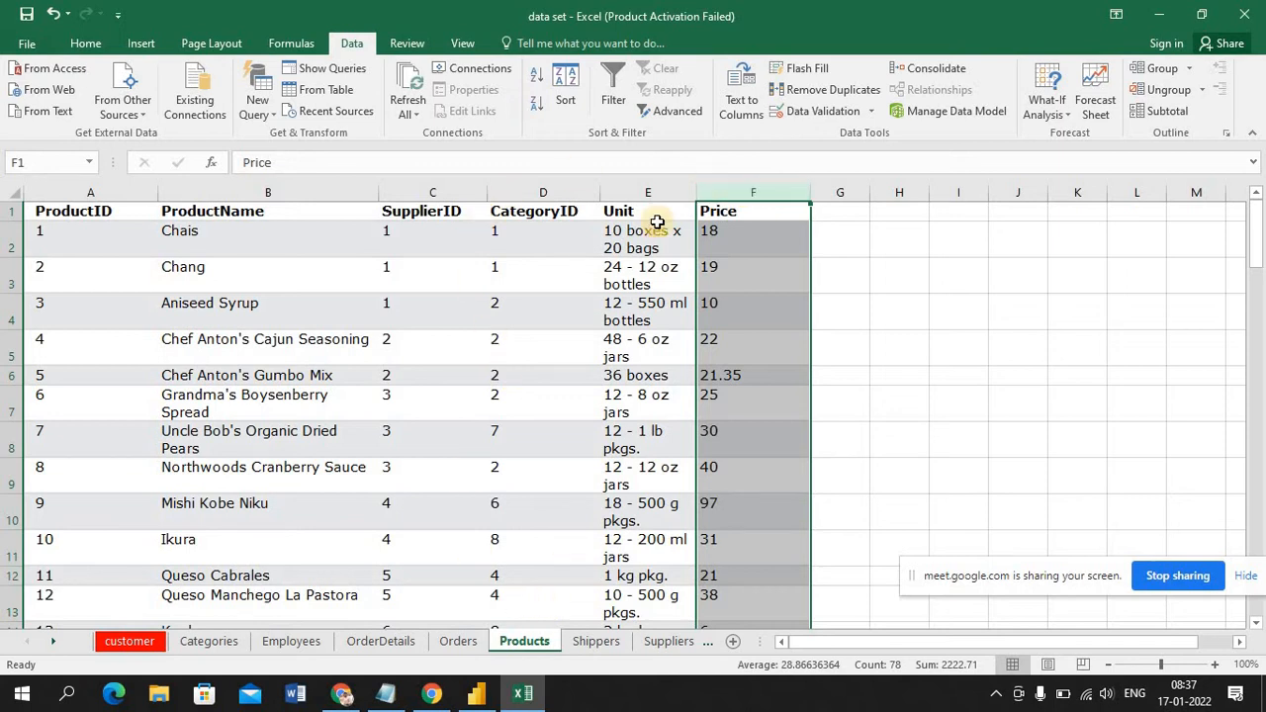
left_click(760, 194)
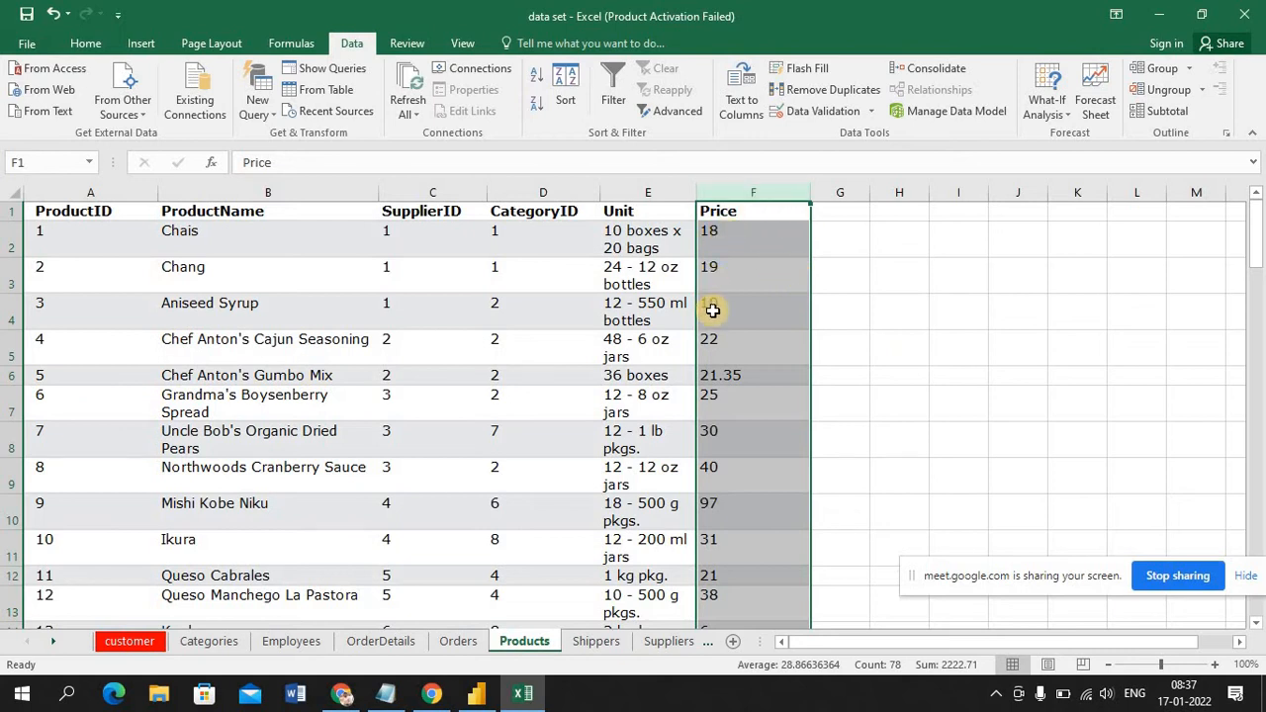
left_click(476, 693)
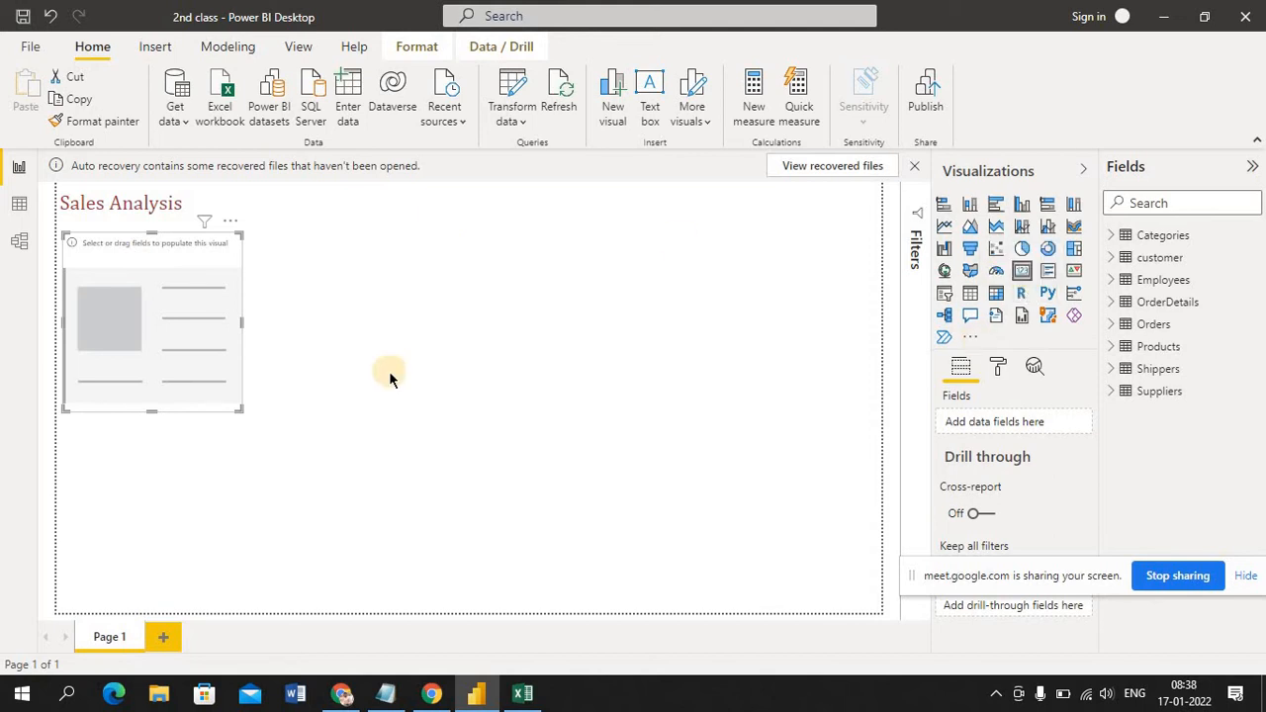
left_click(523, 692)
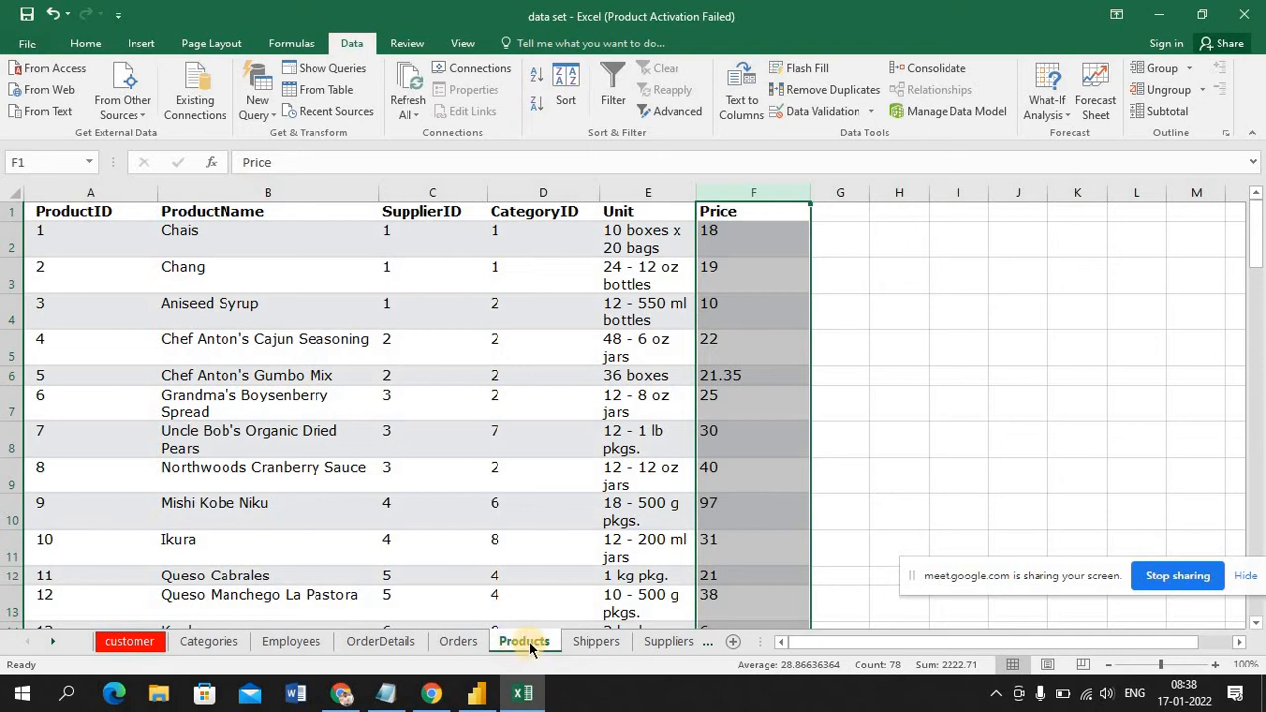
Switch to Power BI Desktop, fill the card with the Products table's Price field, and compare it with the Price column's sum in Excel
left_click(474, 698)
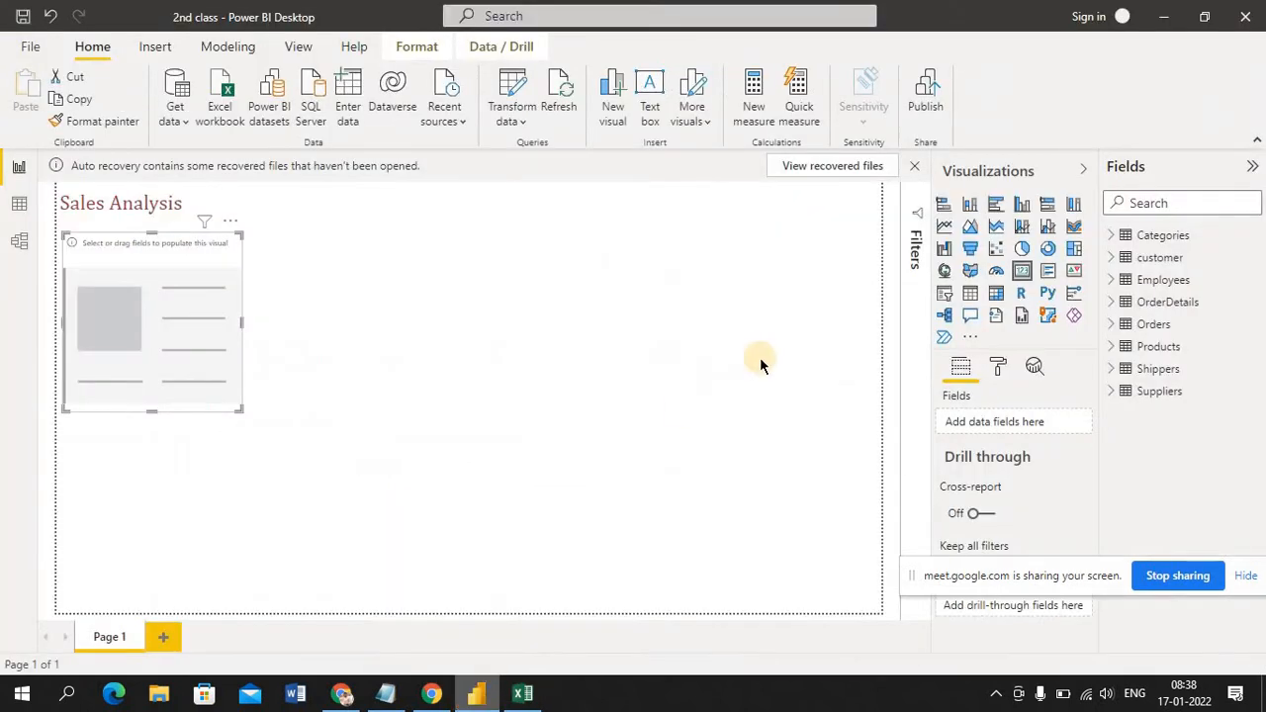
left_click(1111, 347)
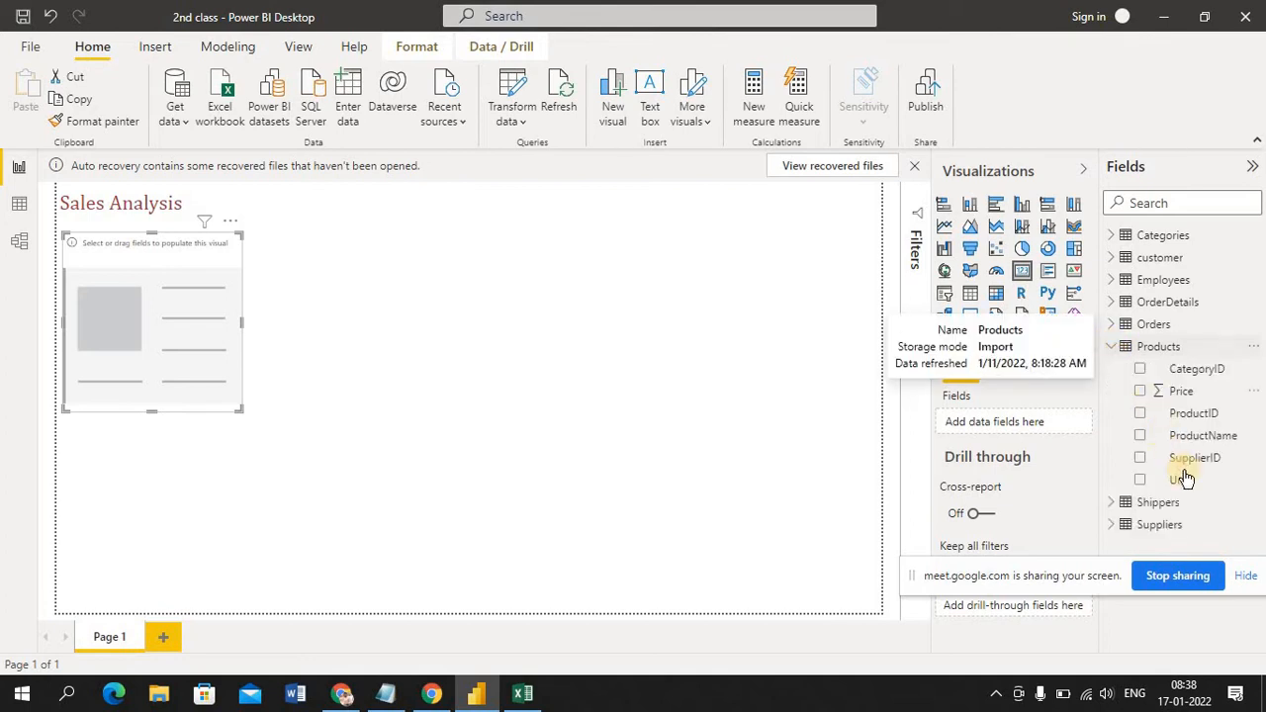
left_click(1196, 392)
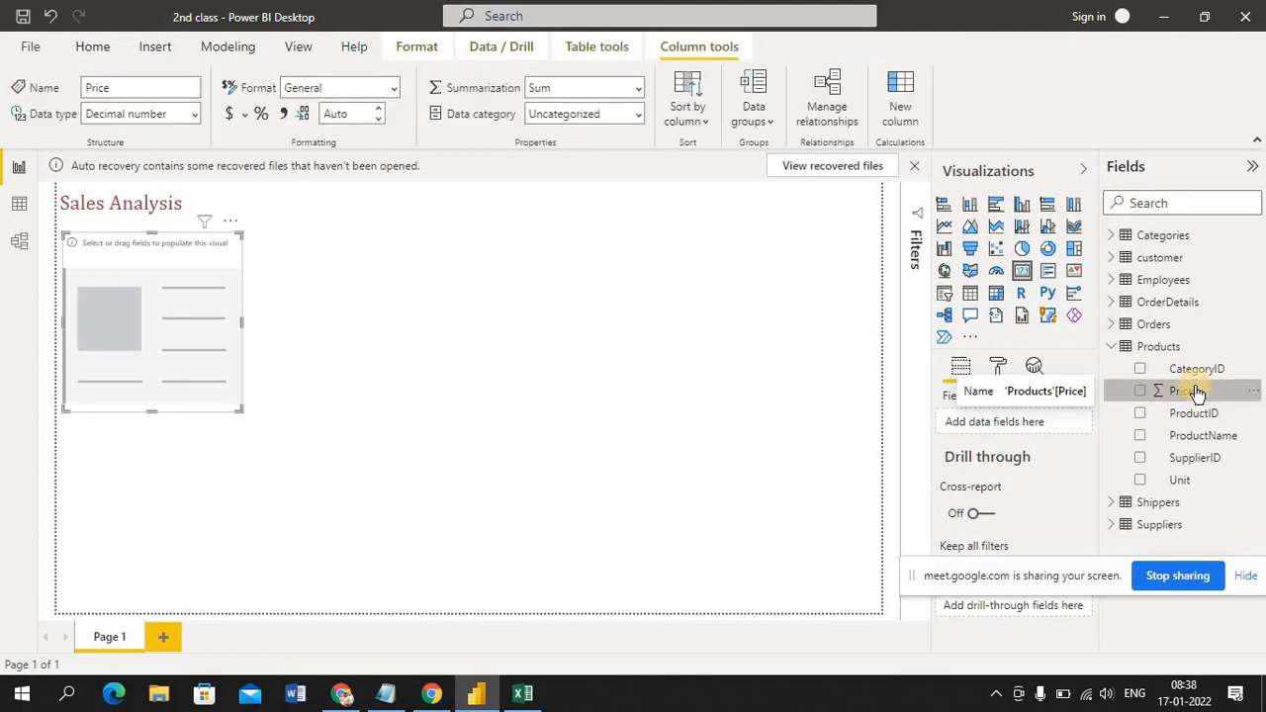
left_click_drag(1196, 391, 201, 308)
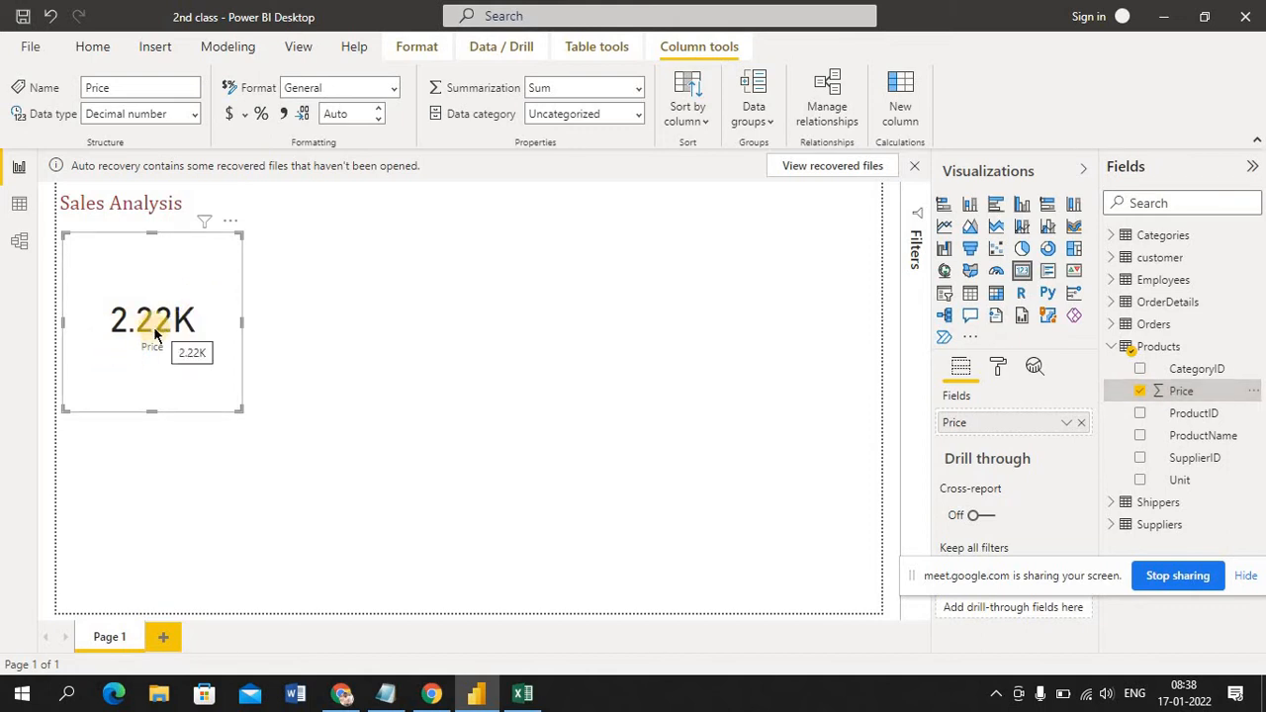
left_click(522, 697)
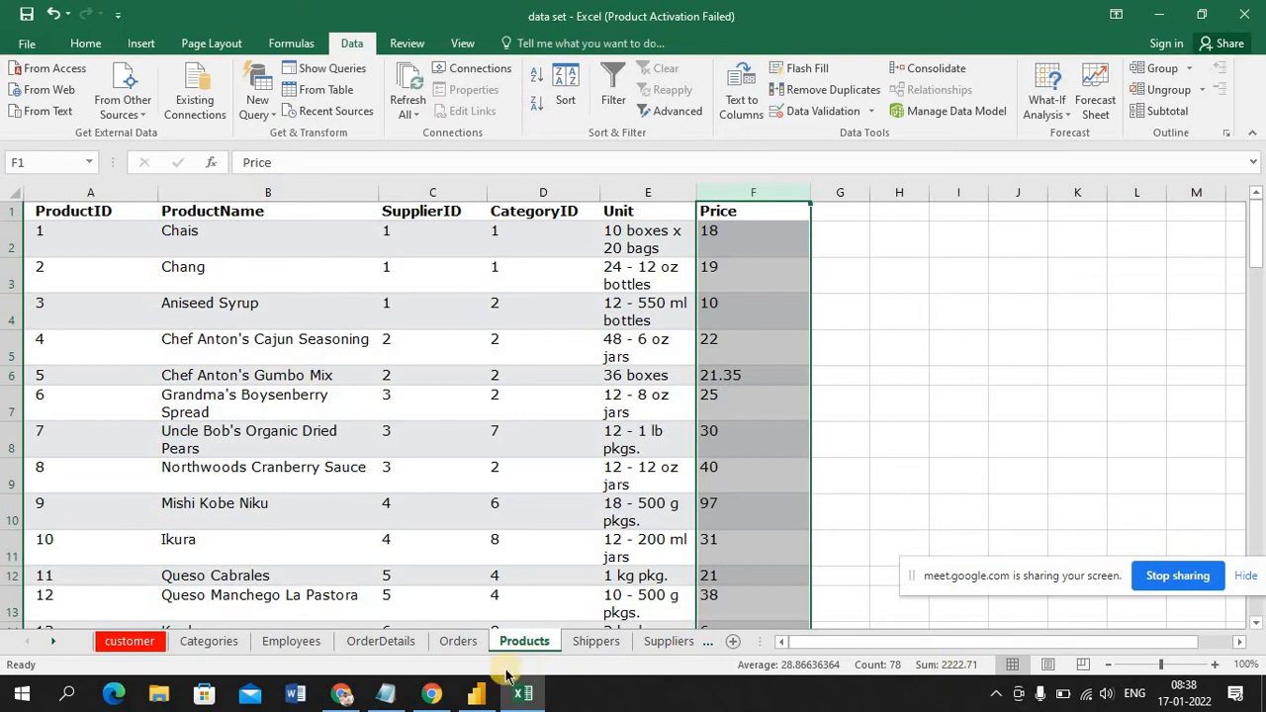
left_click(477, 696)
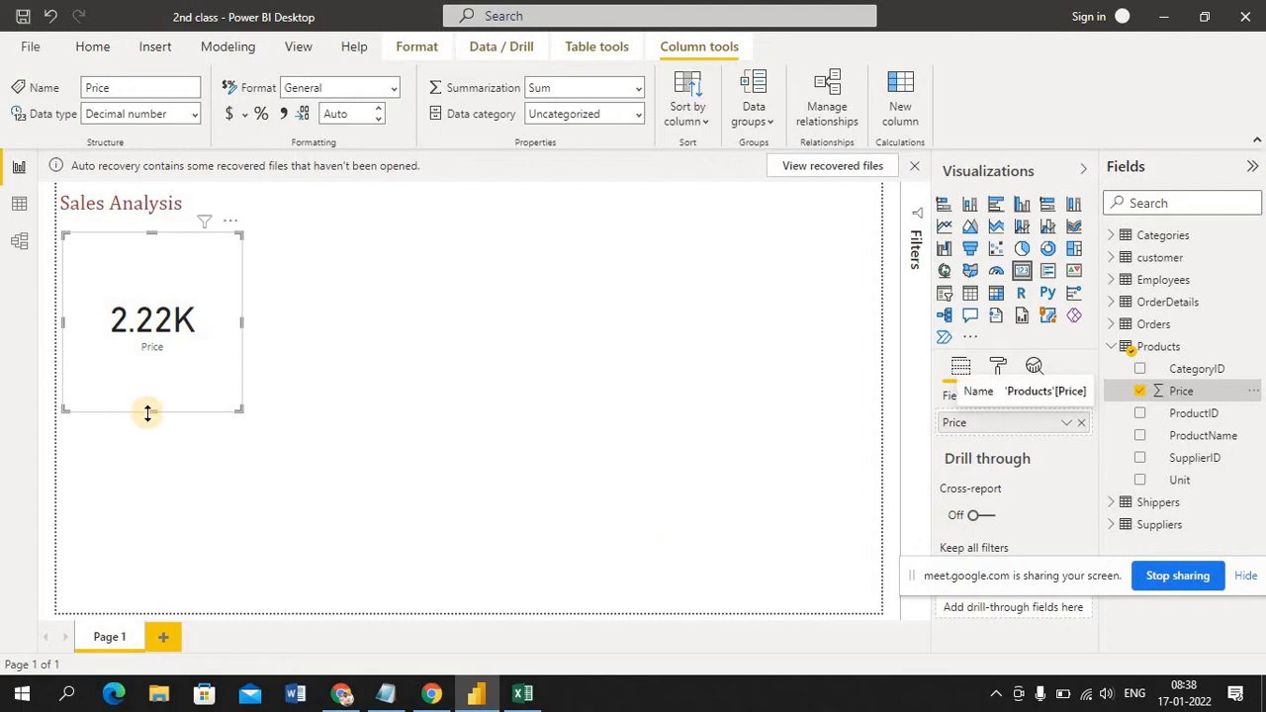
Reduce the Price card's height to a slim strip, then remove the card from the page
left_click_drag(151, 411, 159, 289)
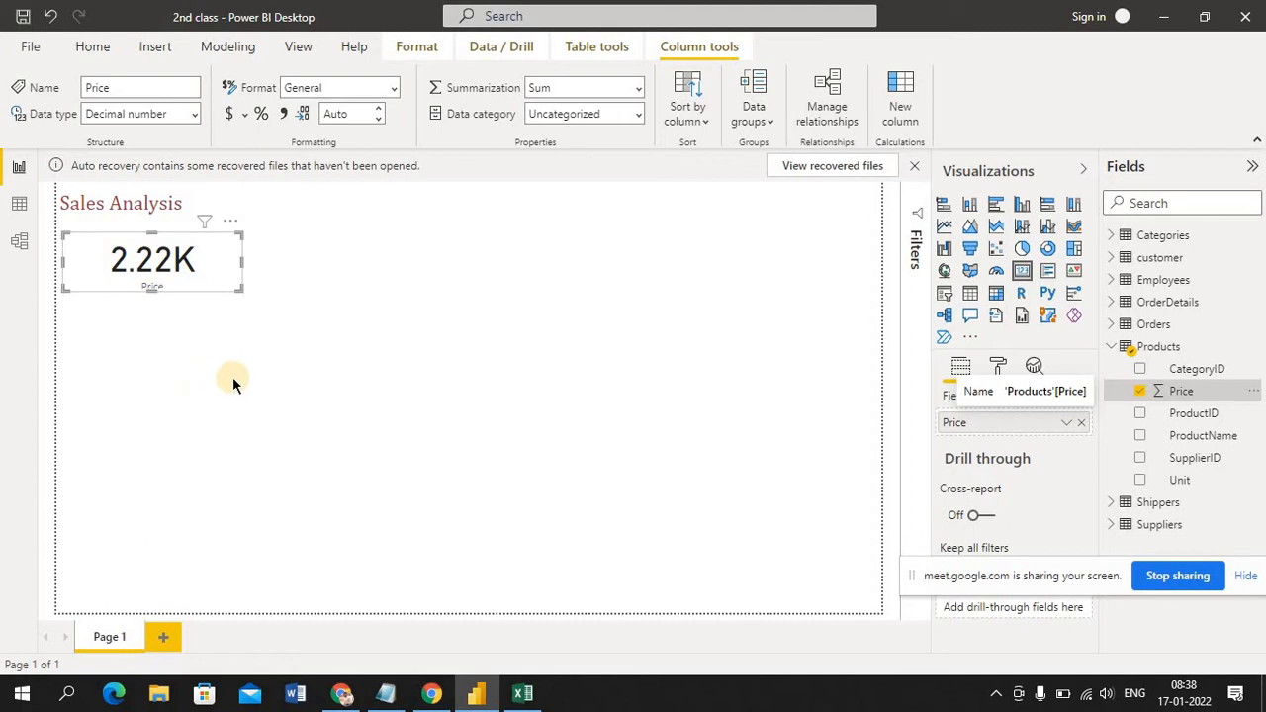
left_click(339, 409)
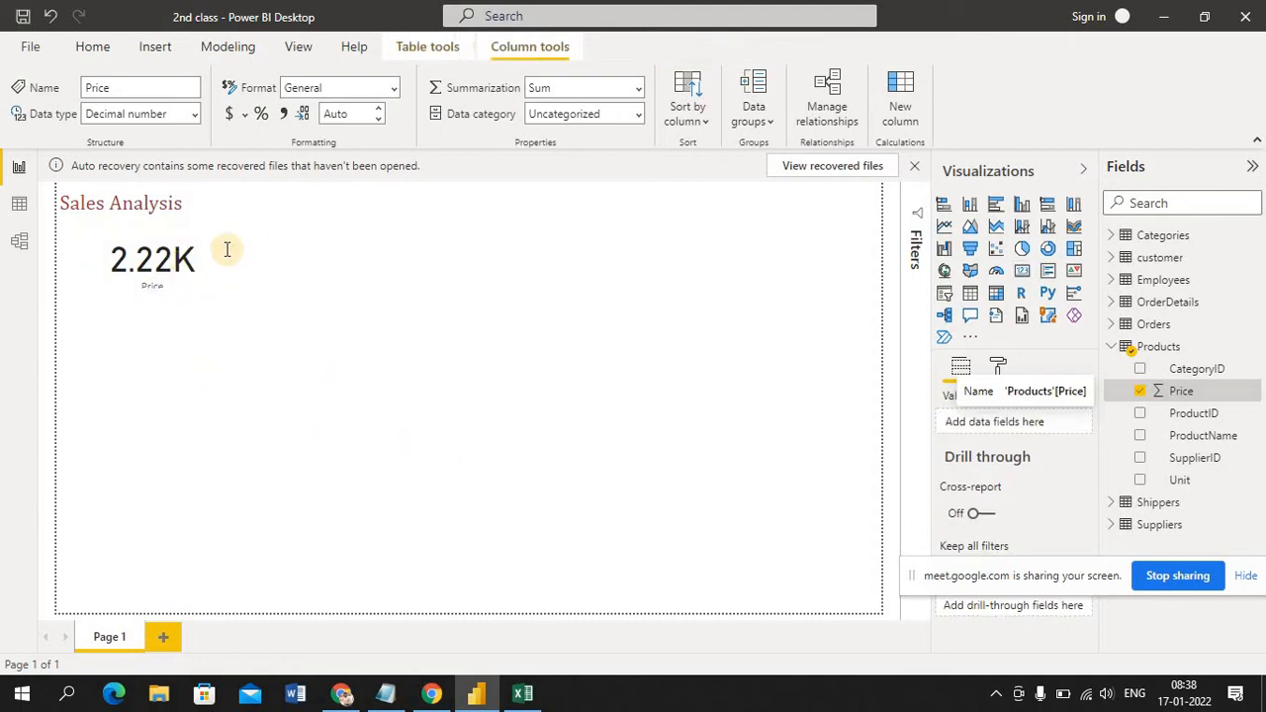
left_click(170, 264)
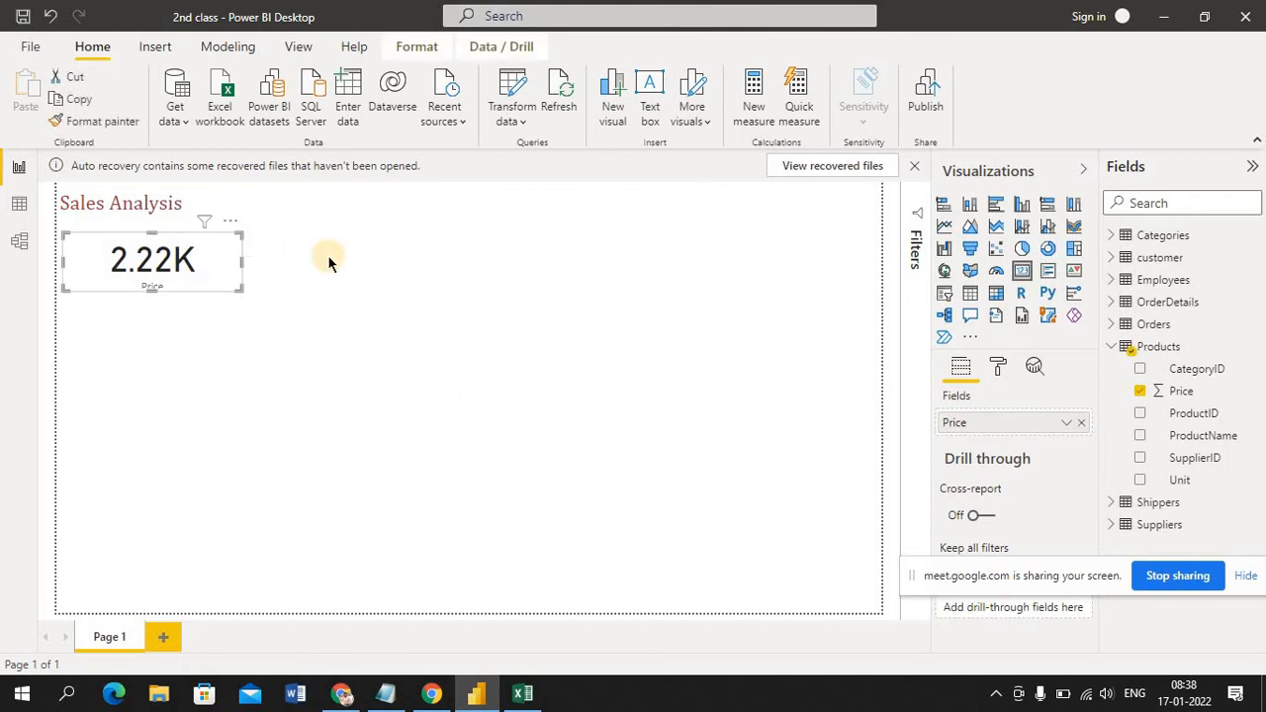
left_click(230, 219)
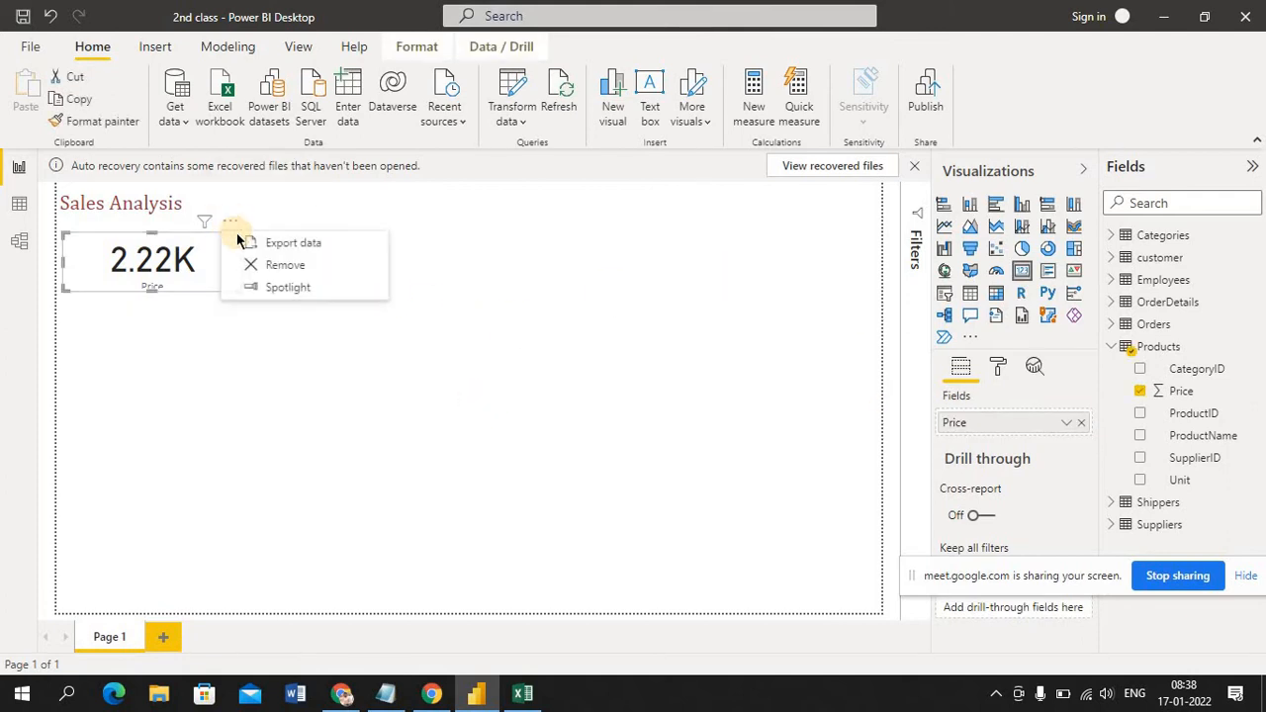
left_click(263, 265)
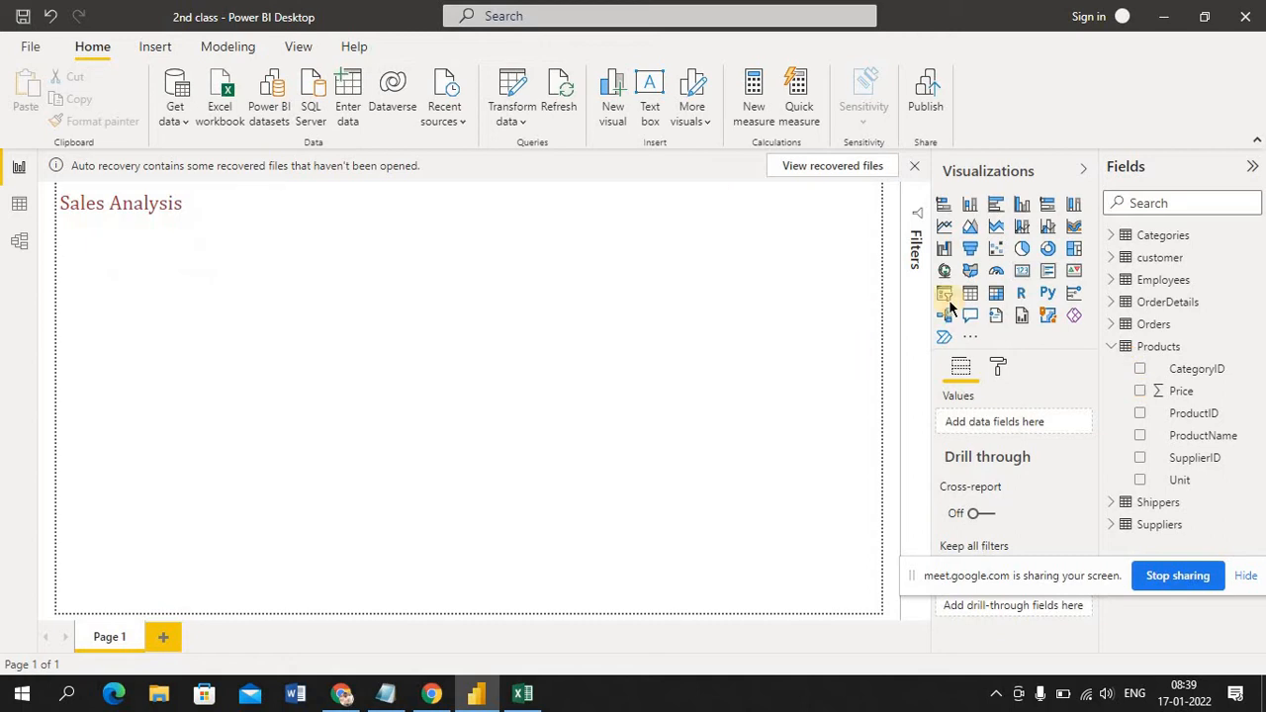
Add a new Card visual to the page and fill it with the Price field from the Products table
left_click(1022, 274)
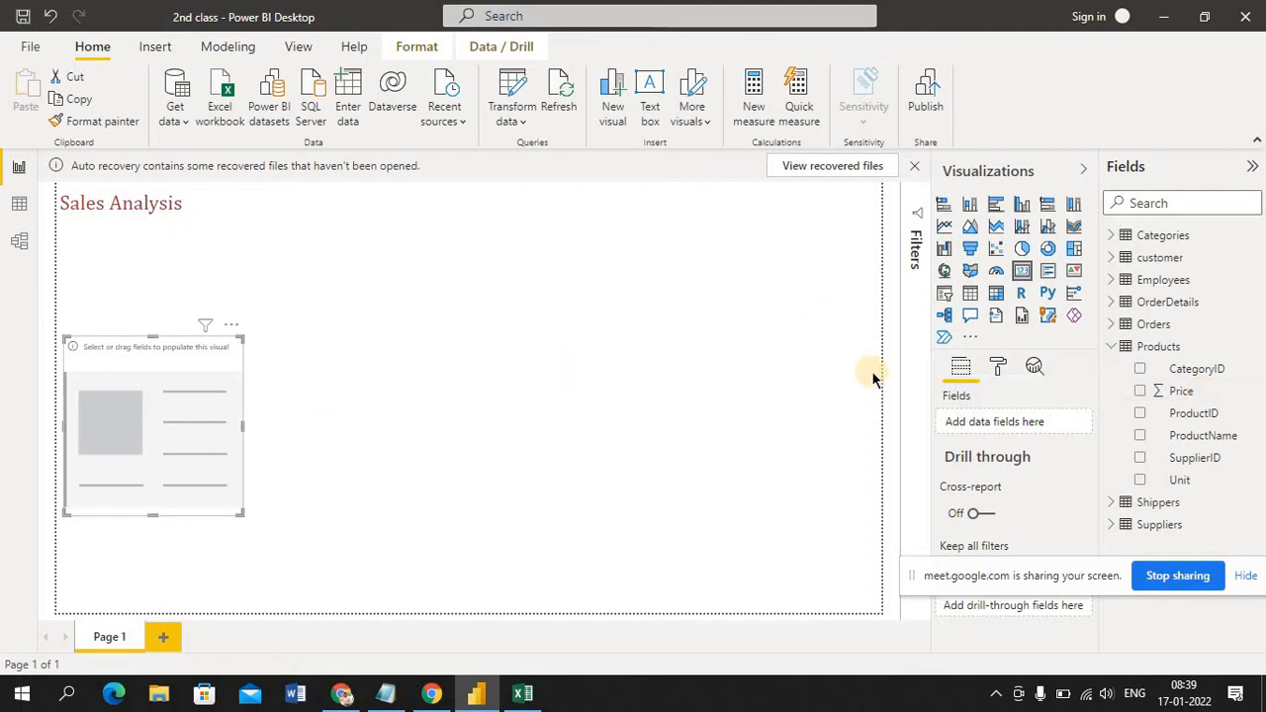
left_click(1199, 396)
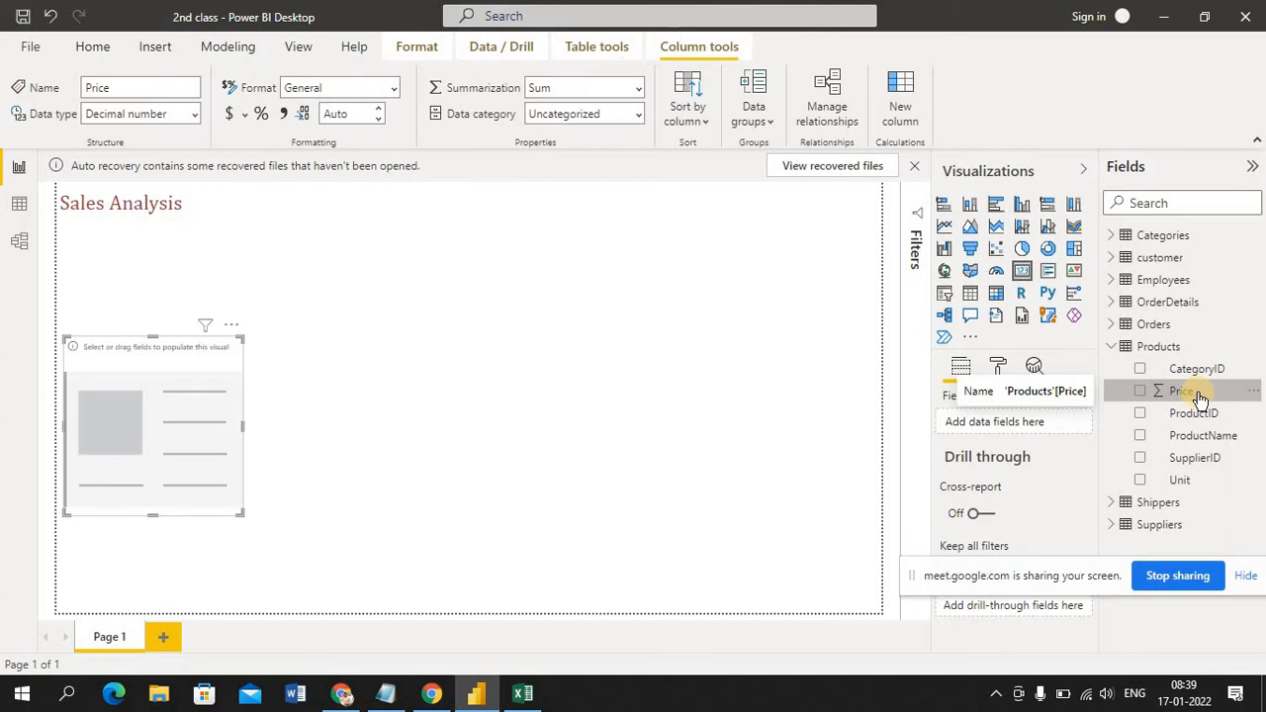
left_click_drag(1123, 406, 192, 403)
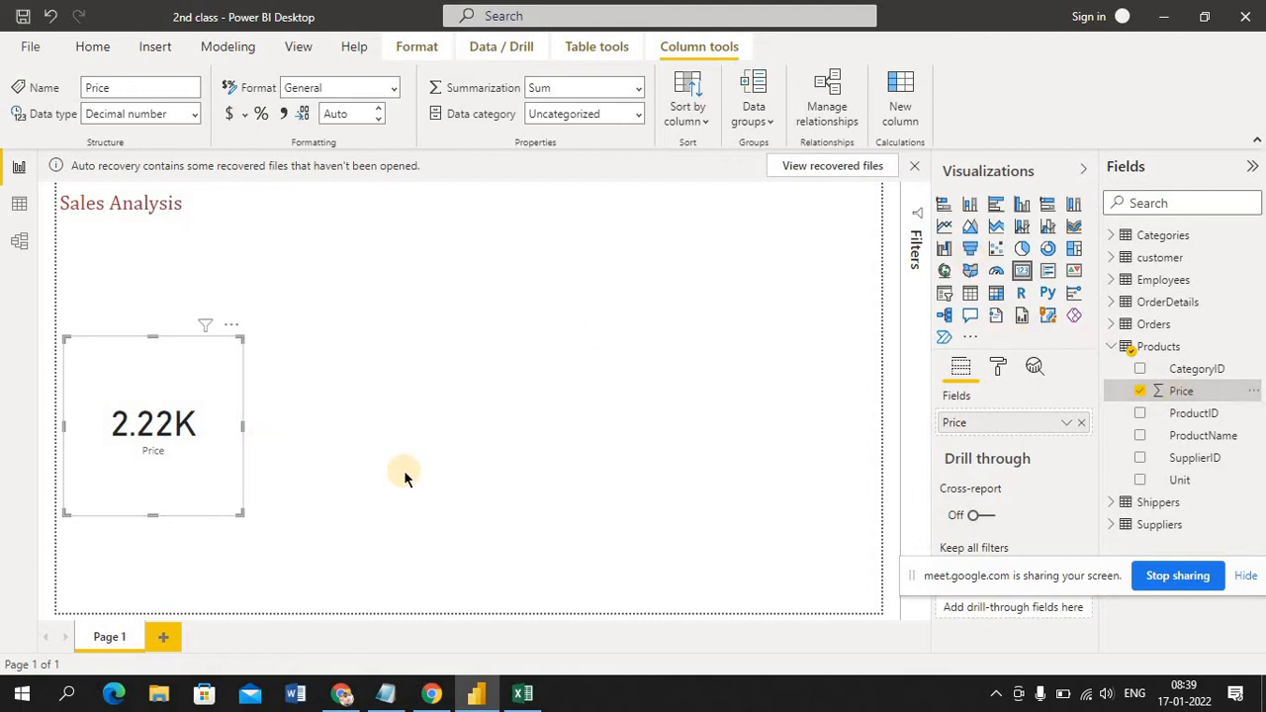
left_click(481, 388)
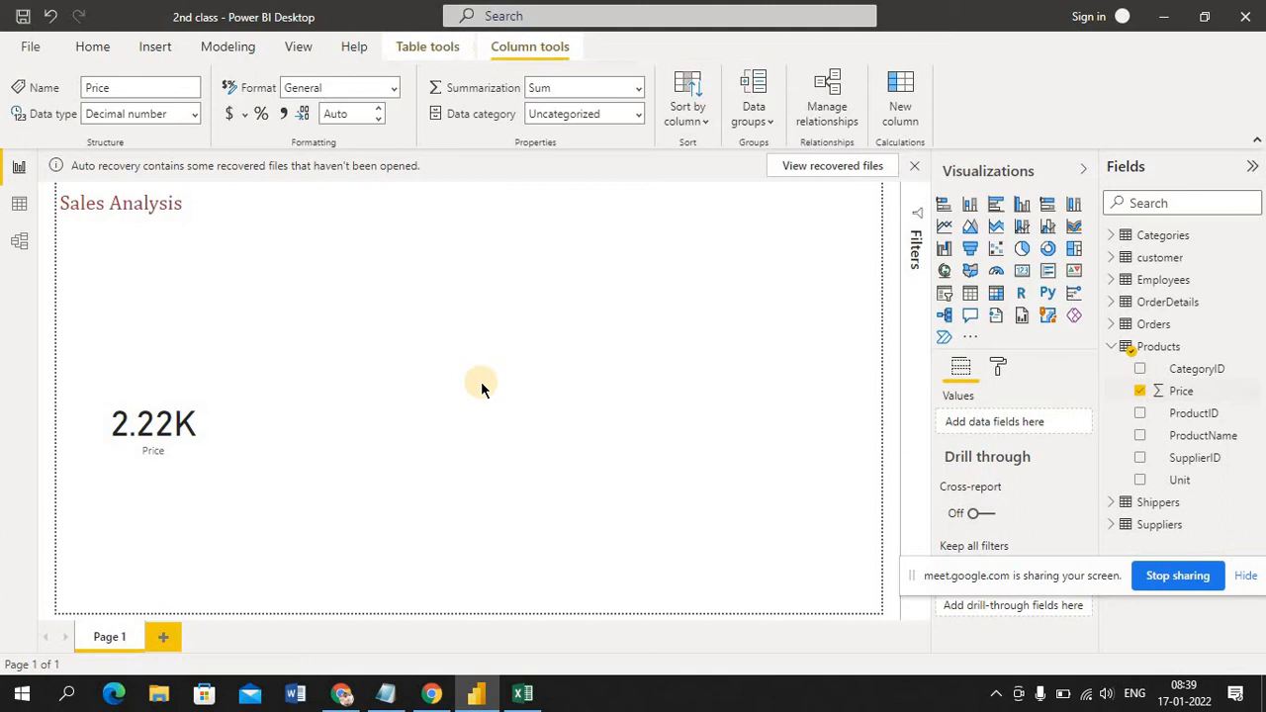
Add a second Card visual in the middle of the page and fill it with the Price field from the Products table
left_click(1022, 275)
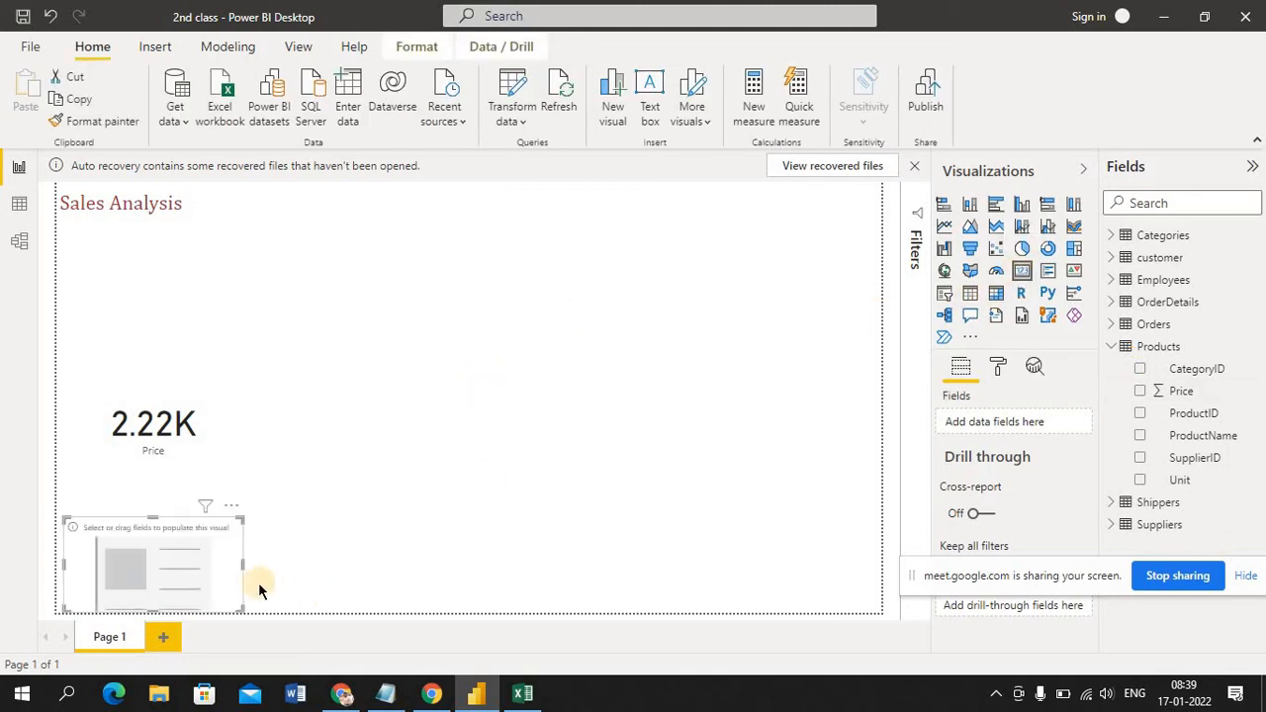
left_click_drag(442, 411, 476, 393)
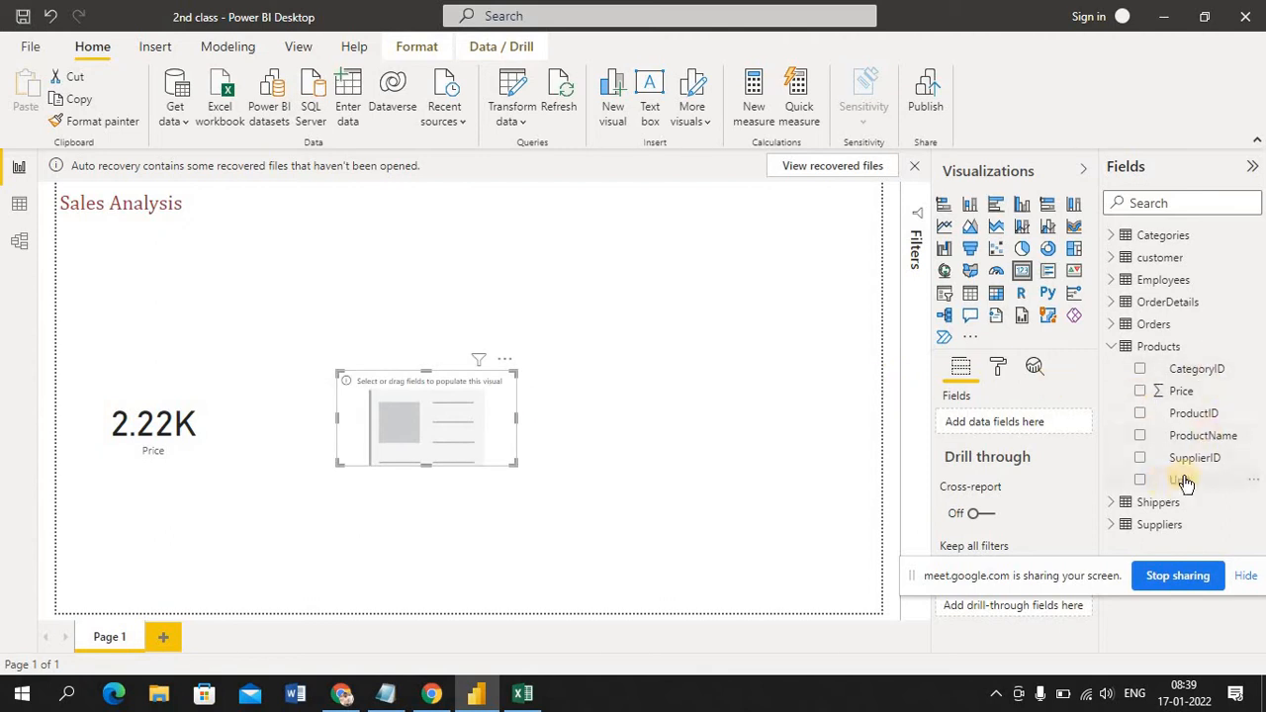
left_click(1202, 391)
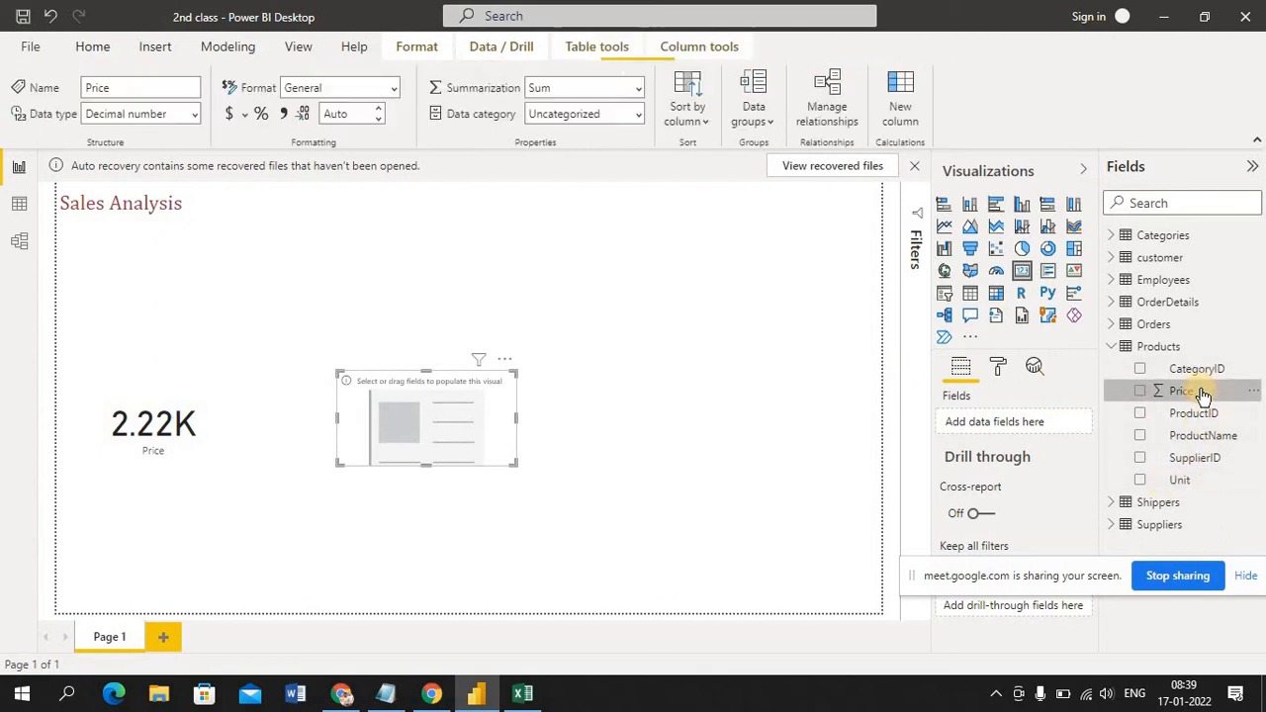
left_click_drag(1202, 392, 1060, 427)
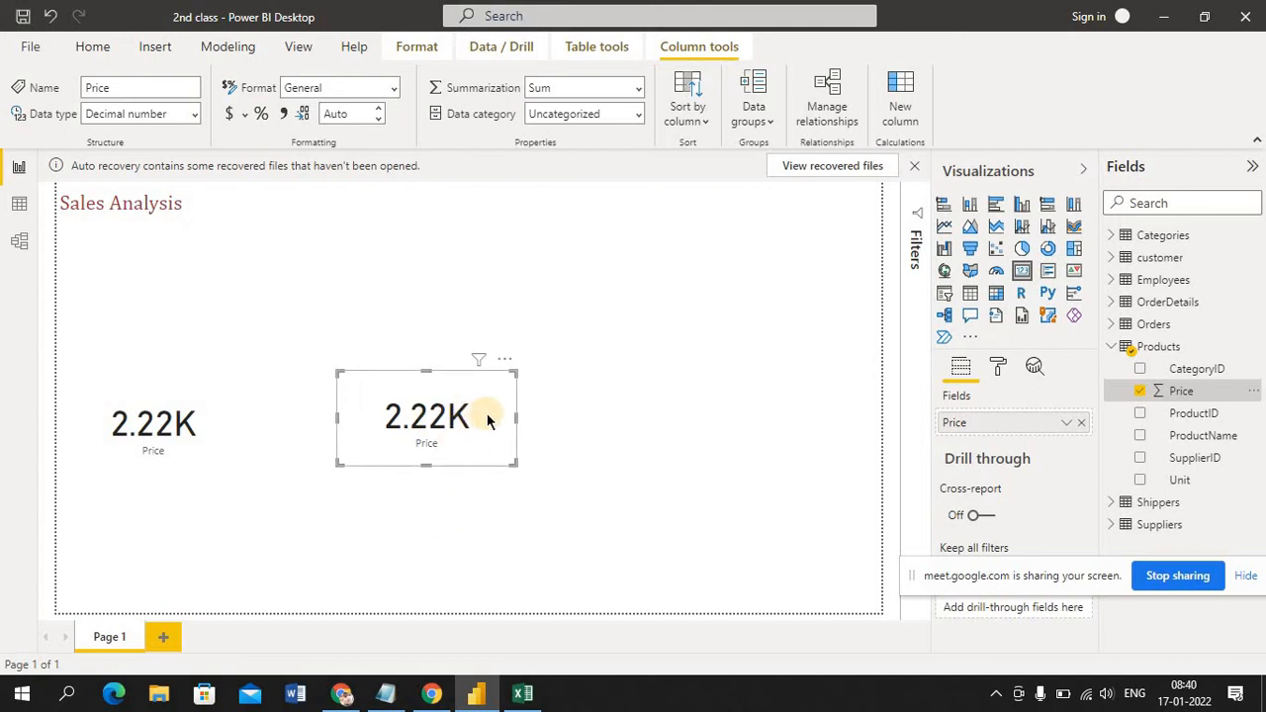
Try the middle Price card as a pie chart, change it back to a Card, and deselect it
left_click(179, 432)
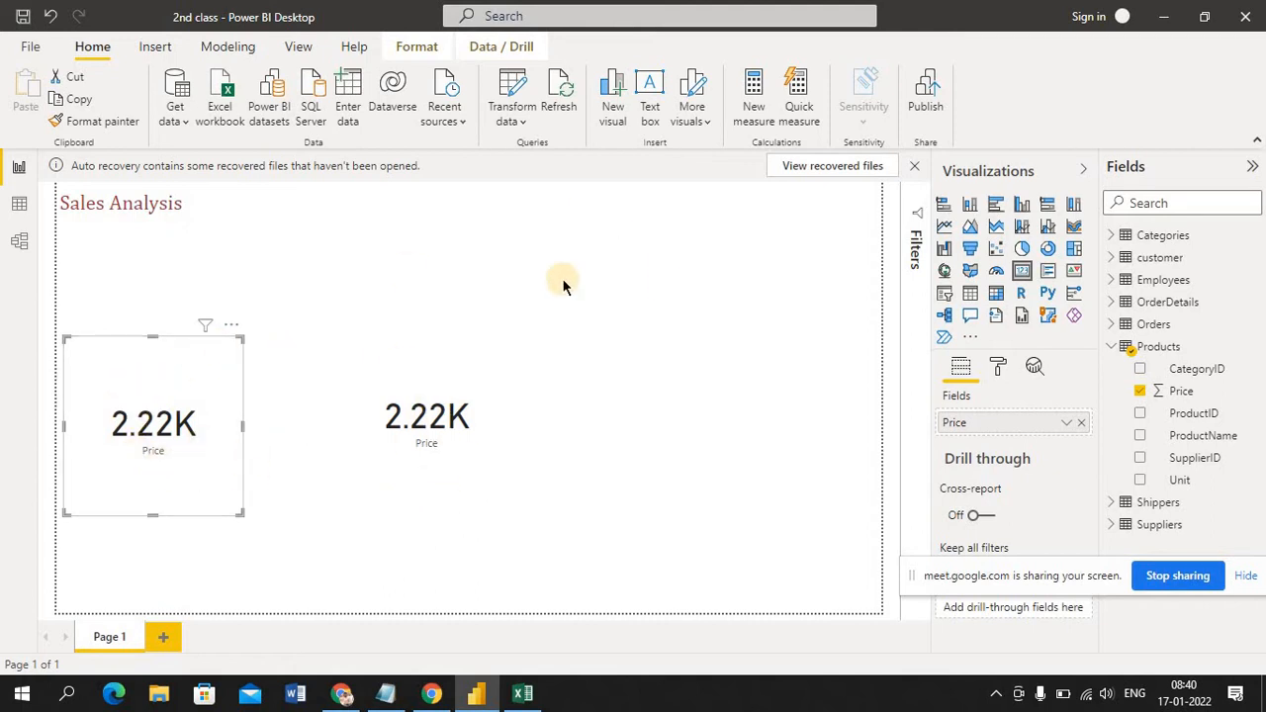
left_click(681, 261)
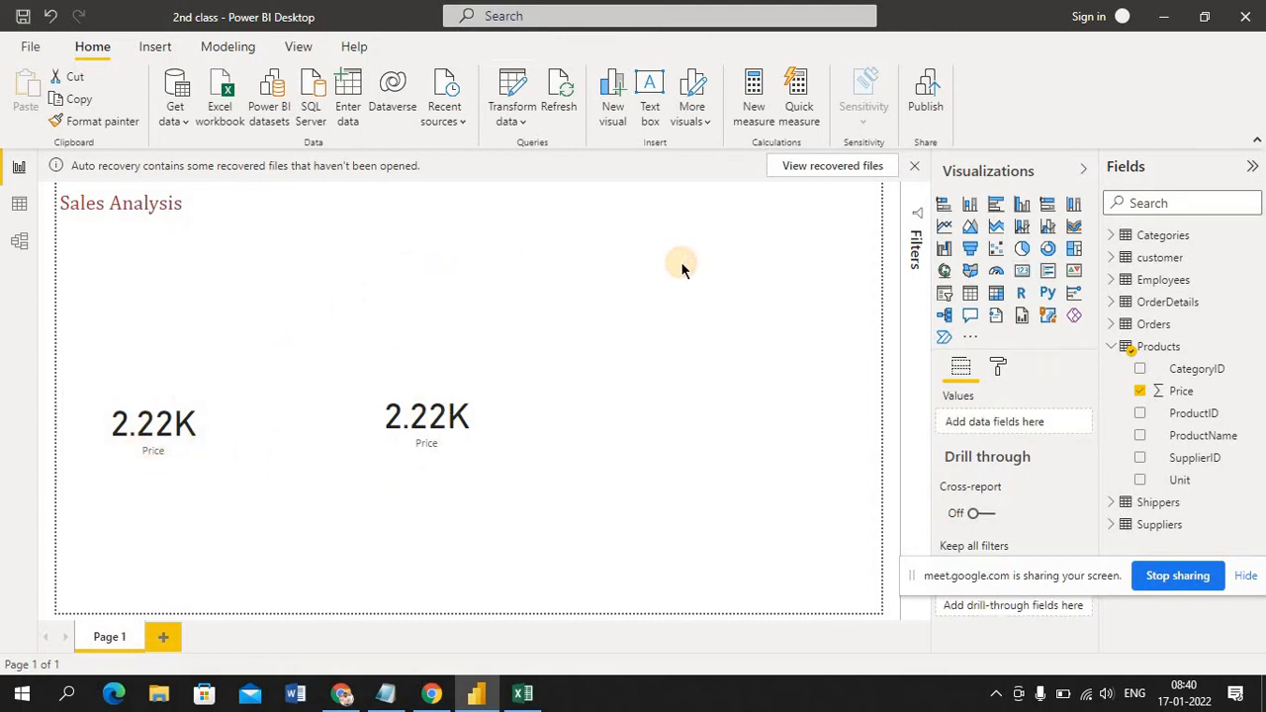
left_click(450, 455)
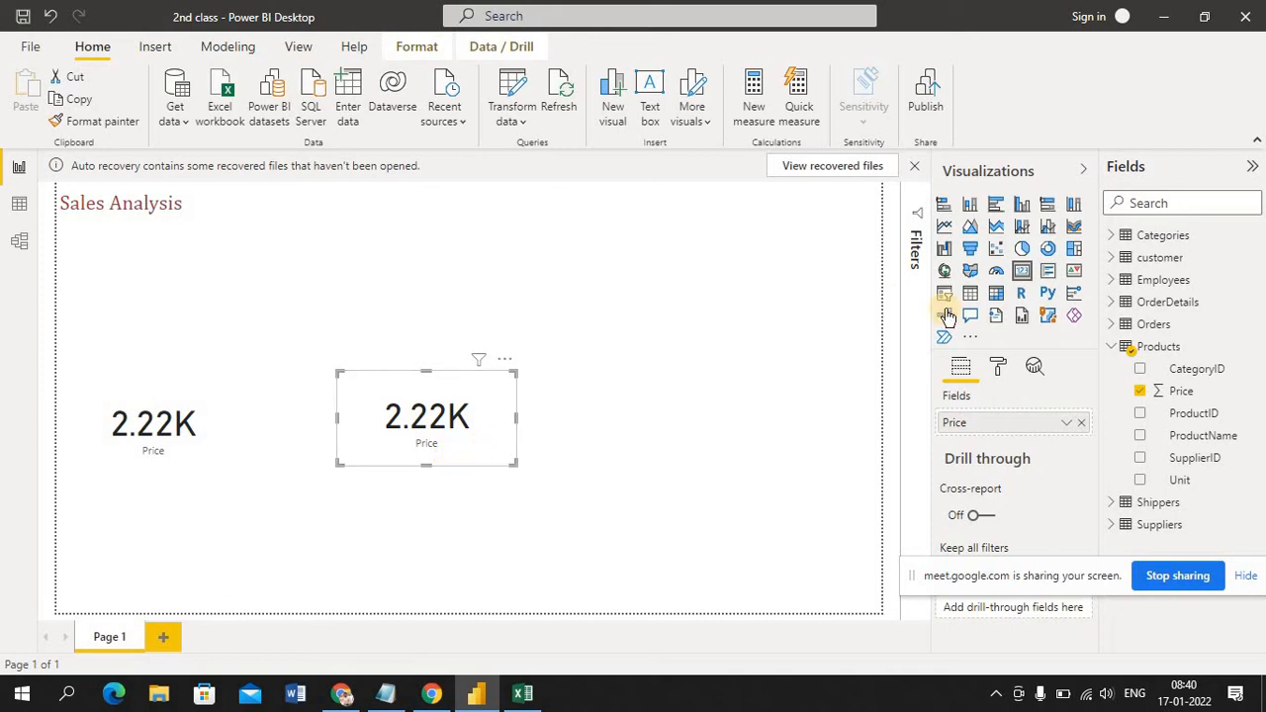
left_click(1020, 250)
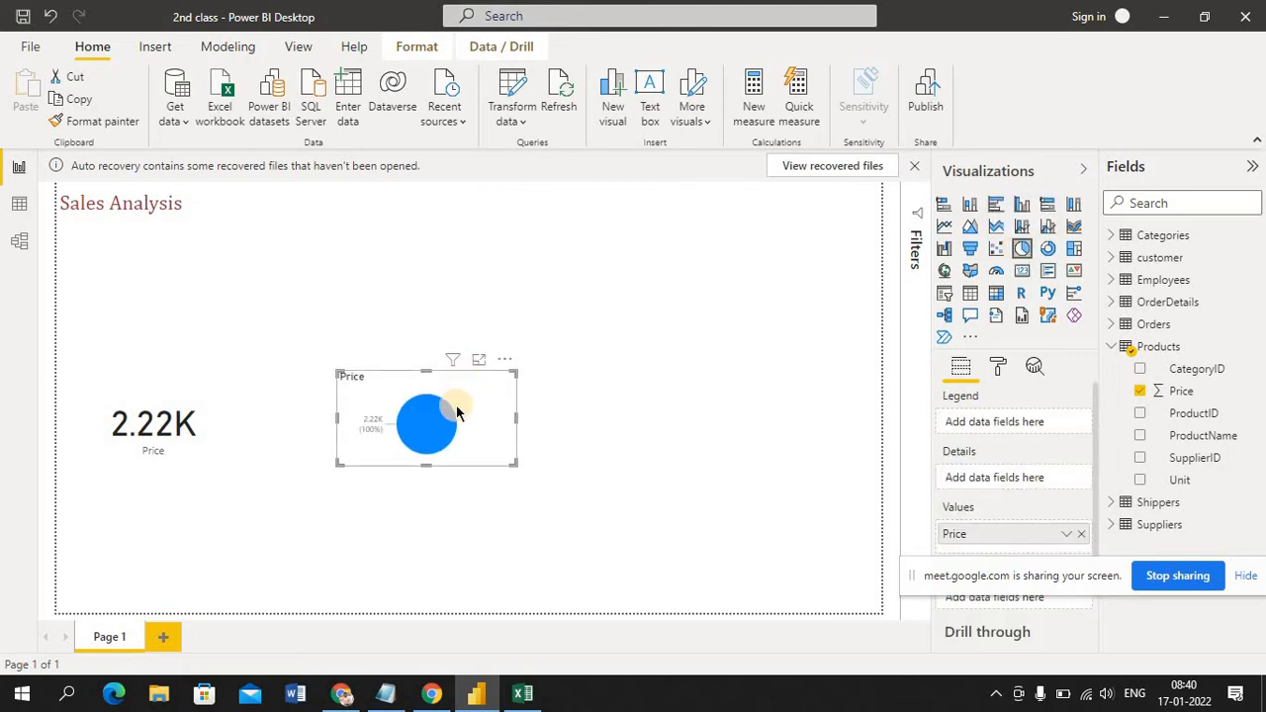
left_click(1022, 270)
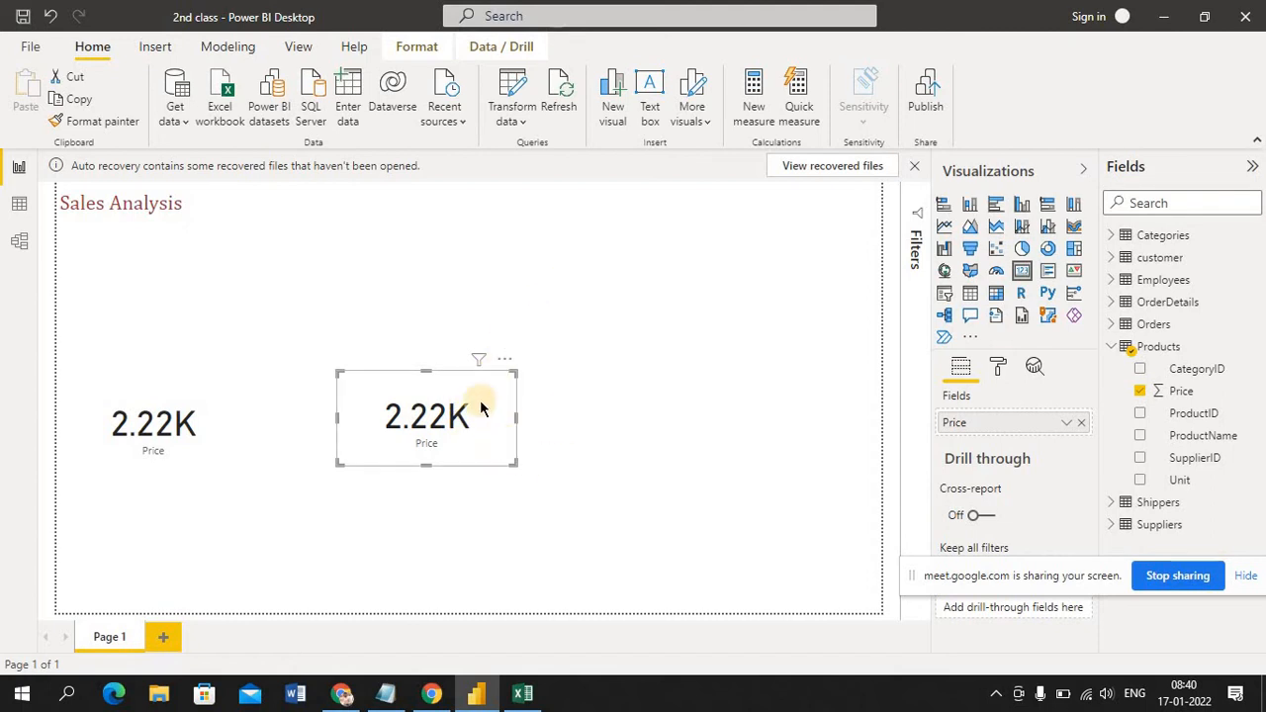
left_click(593, 287)
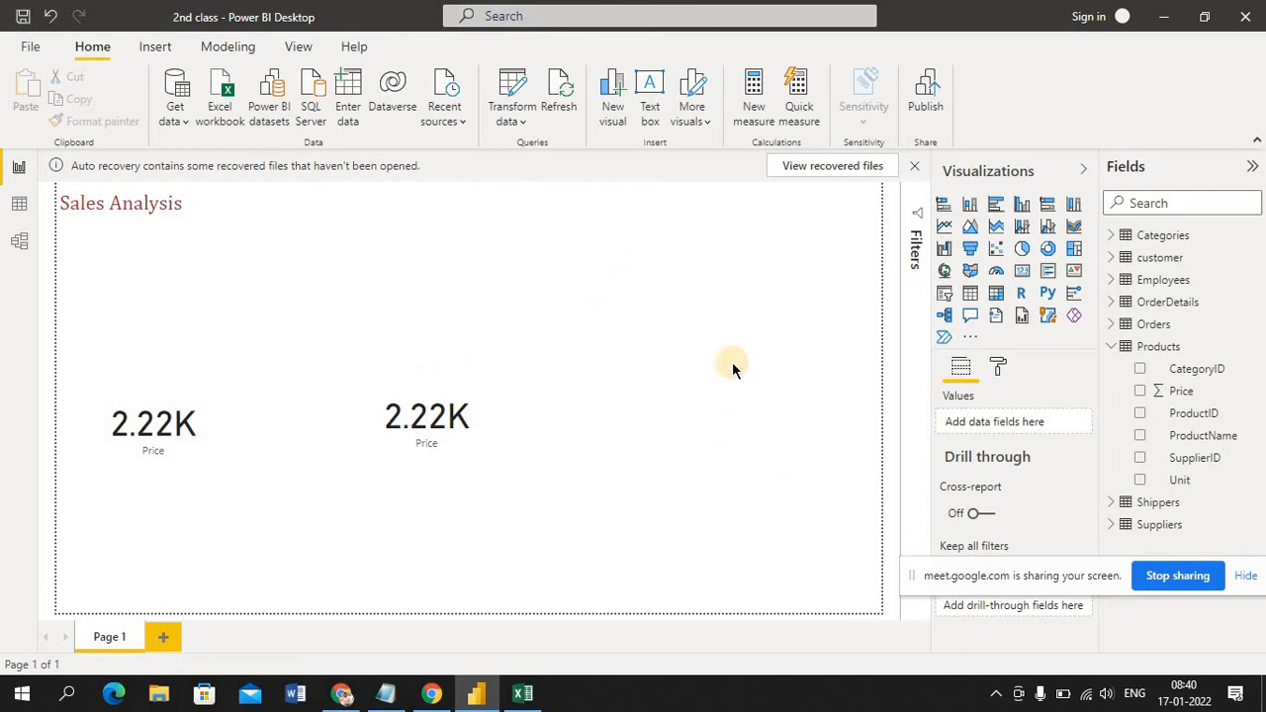
Add a third Card visual, move it to the right of the two Price cards, and check its formatting options while it is empty
left_click(1022, 278)
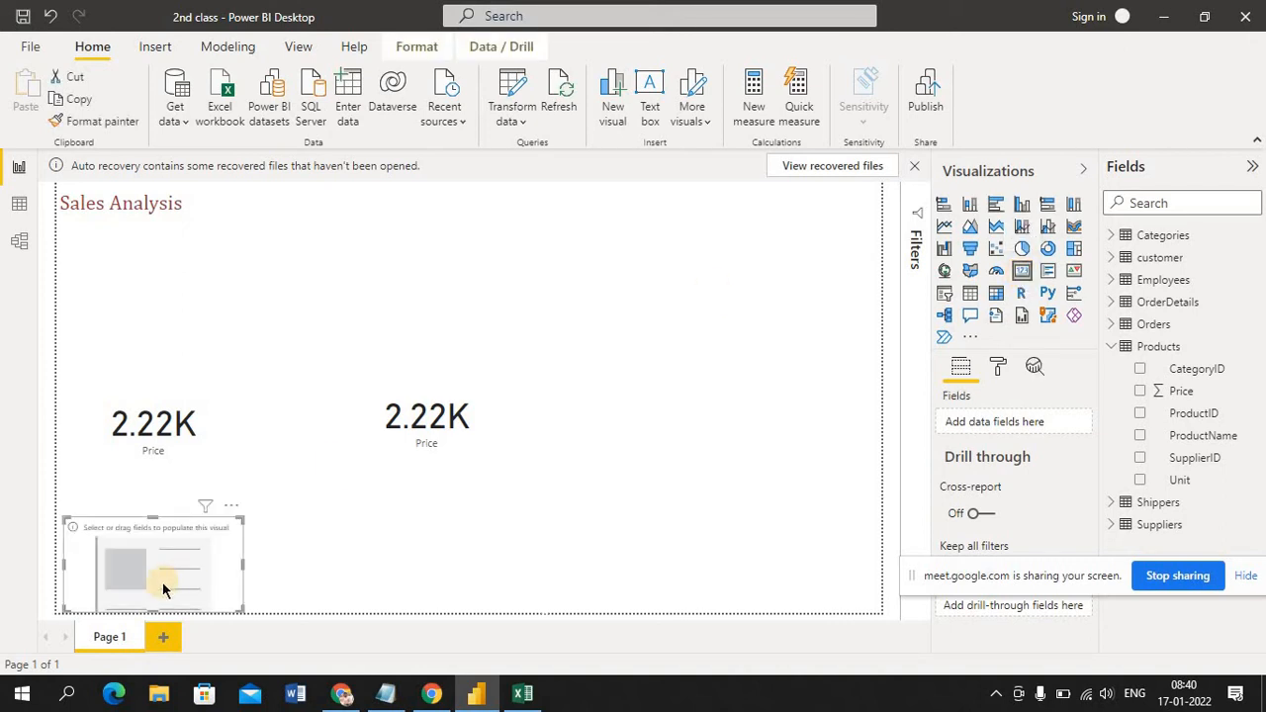
left_click_drag(238, 492, 698, 373)
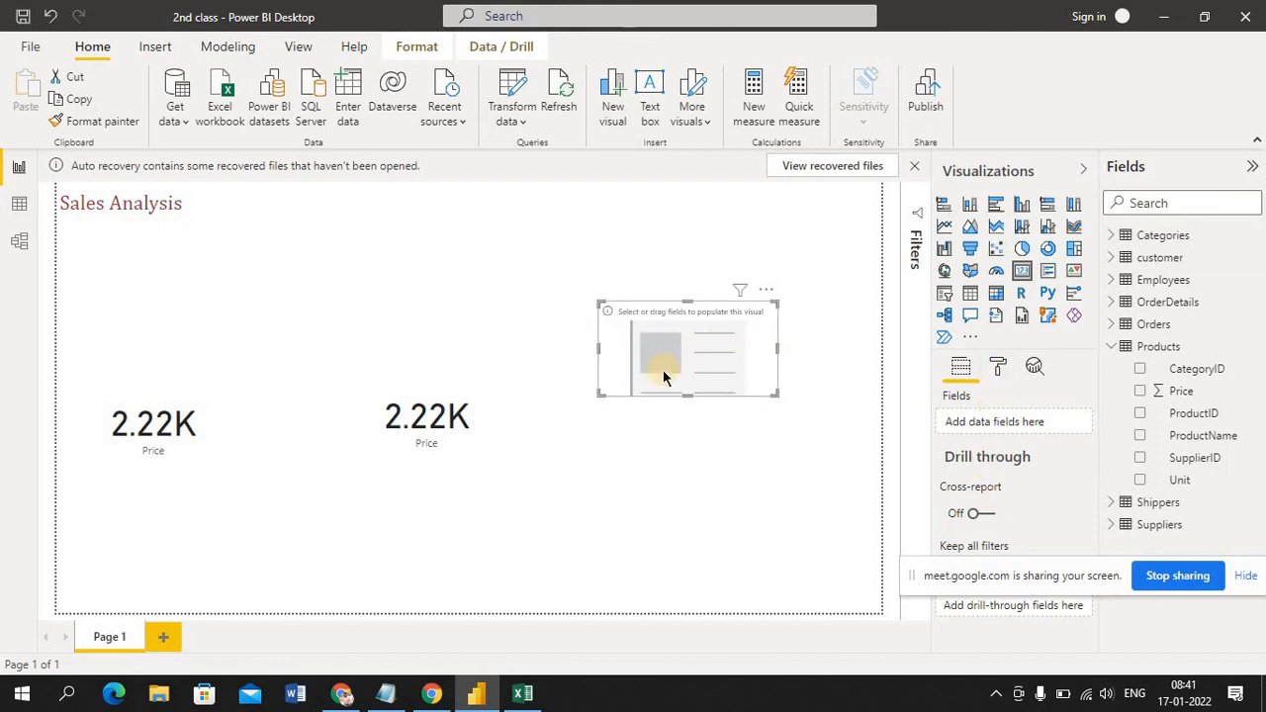
left_click(999, 368)
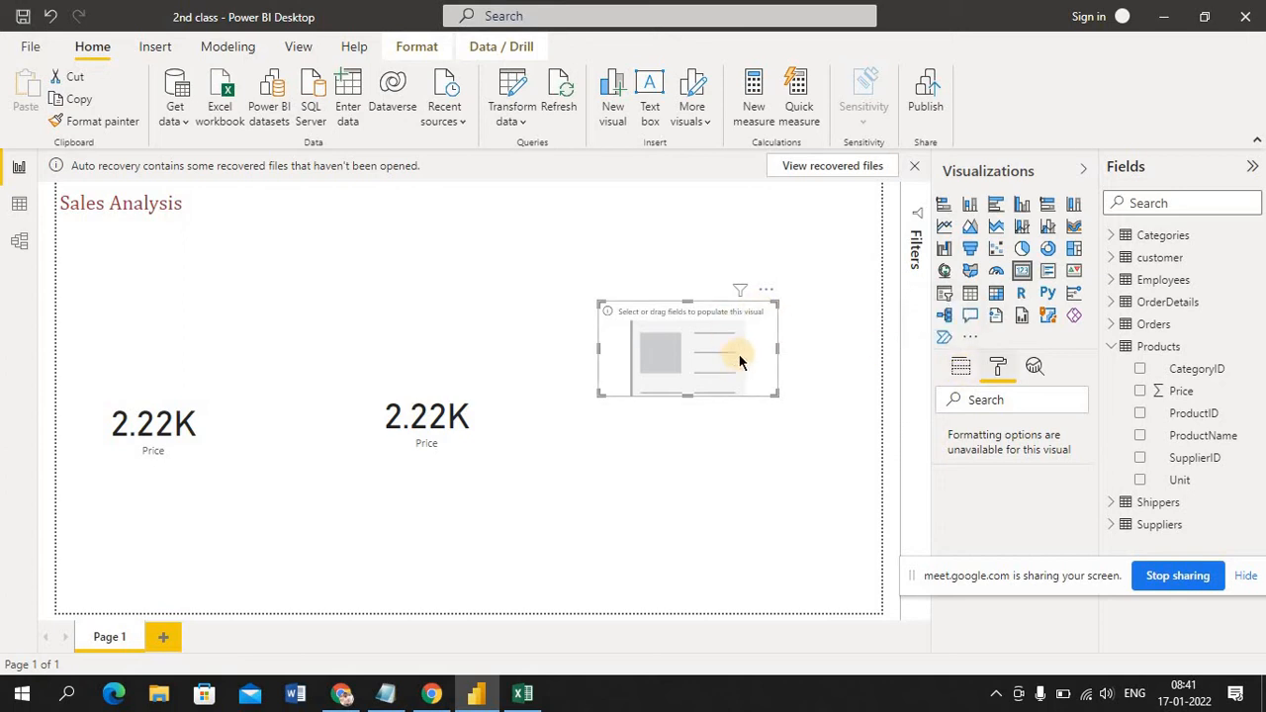
left_click(959, 370)
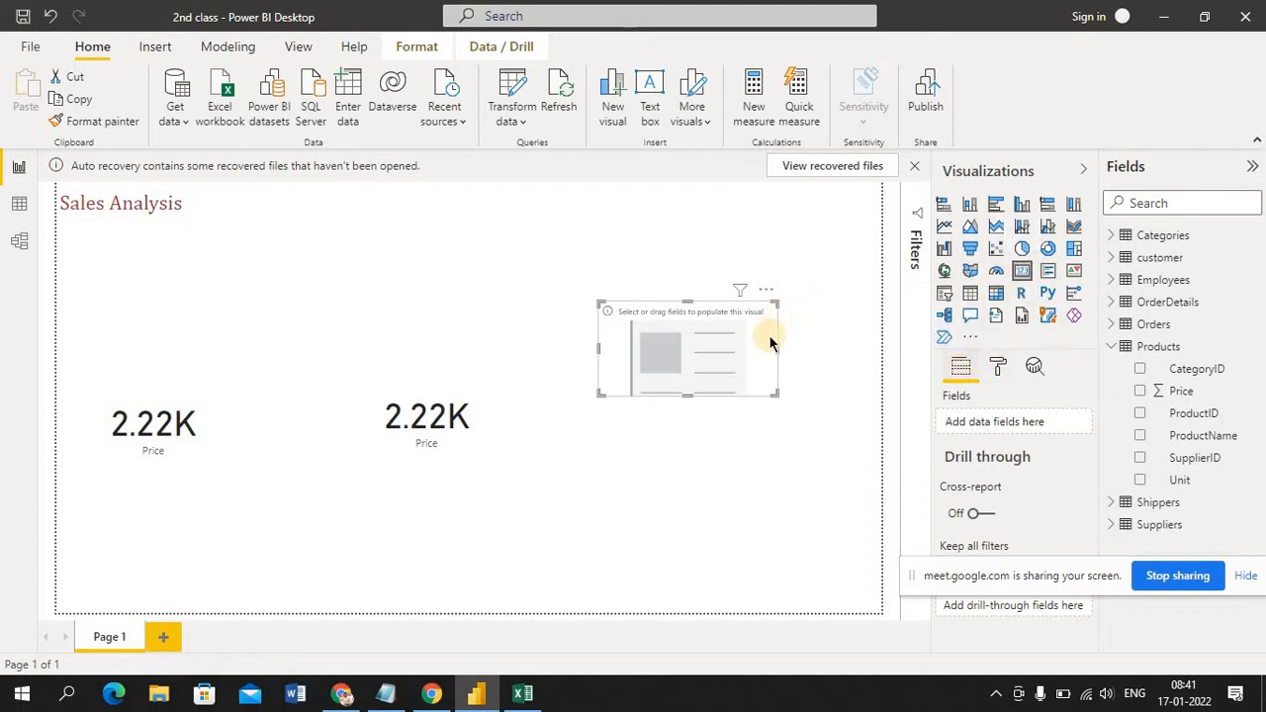
Move the screen-sharing notice off the field settings and examine the aggregation options for Price on the leftmost card
left_click(438, 428)
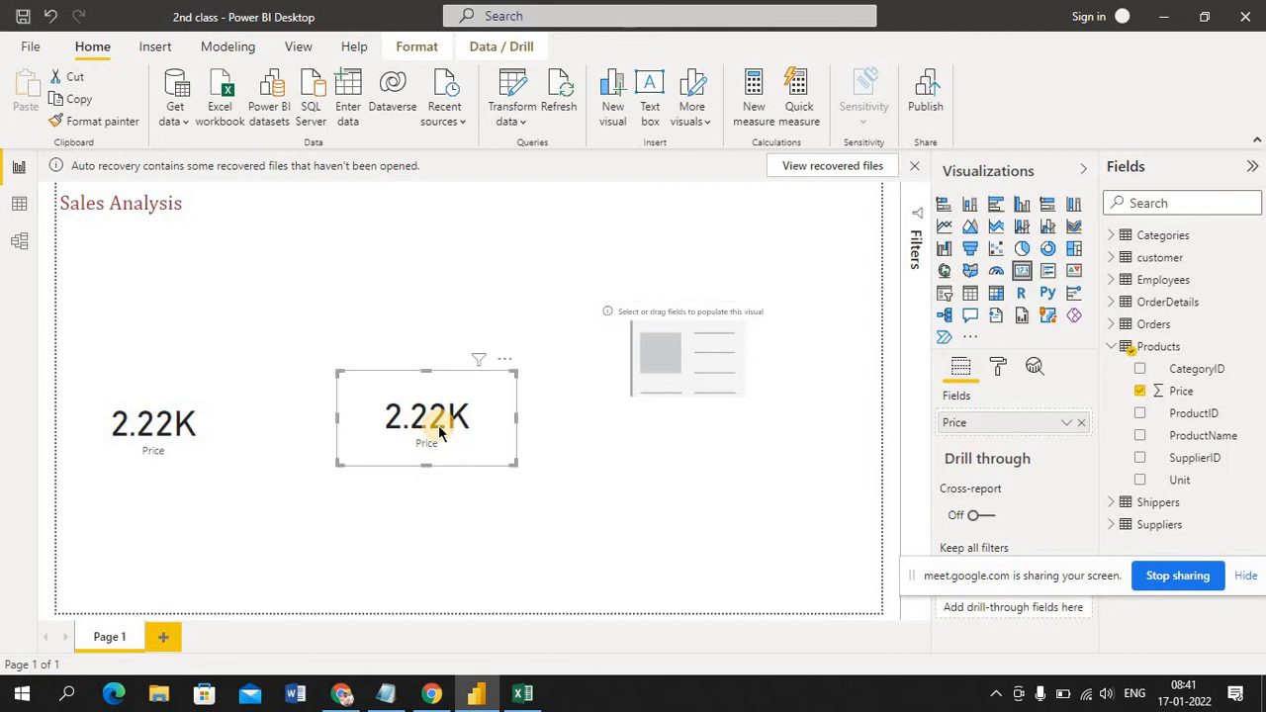
left_click(187, 419)
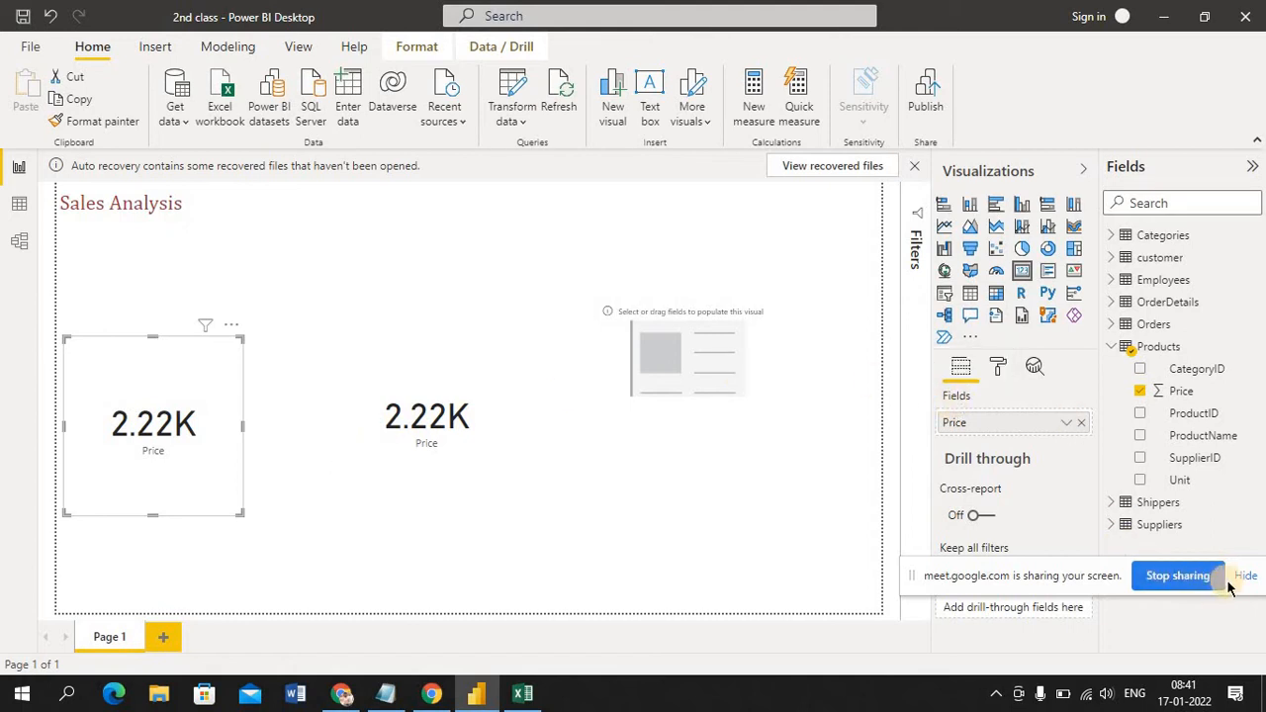
left_click(1110, 574)
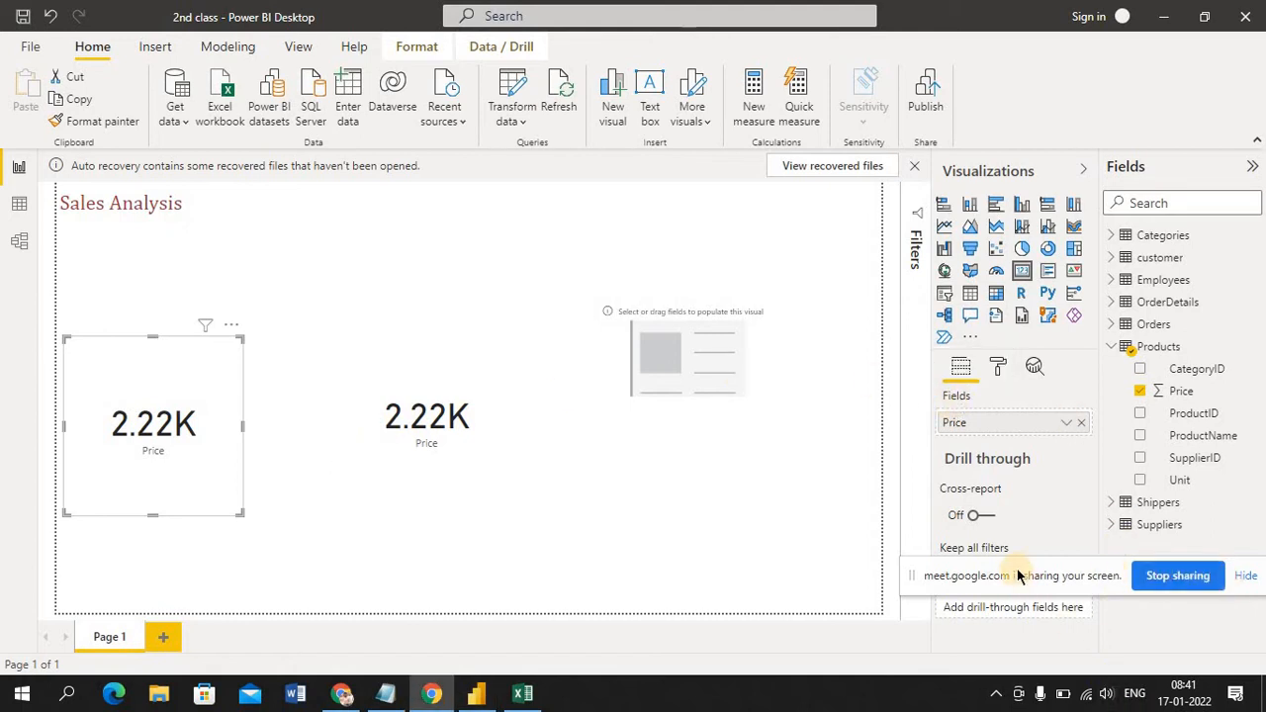
left_click_drag(1018, 574, 1038, 700)
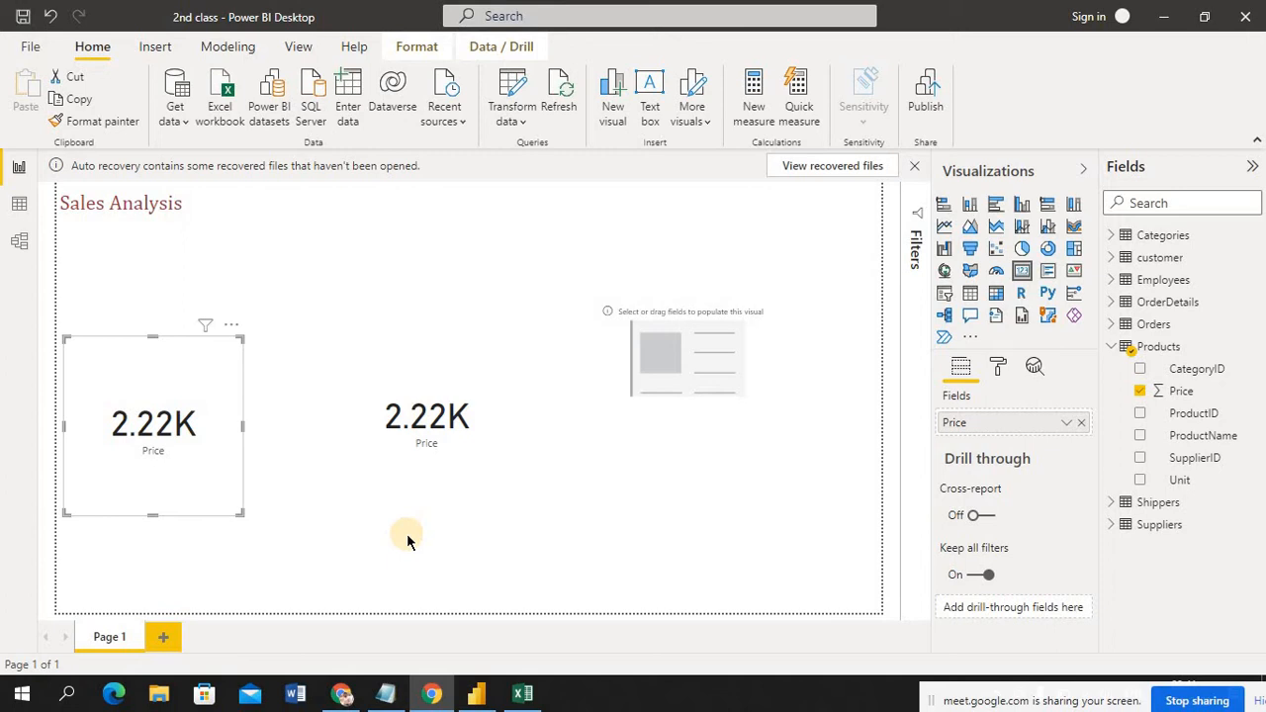
left_click(987, 467)
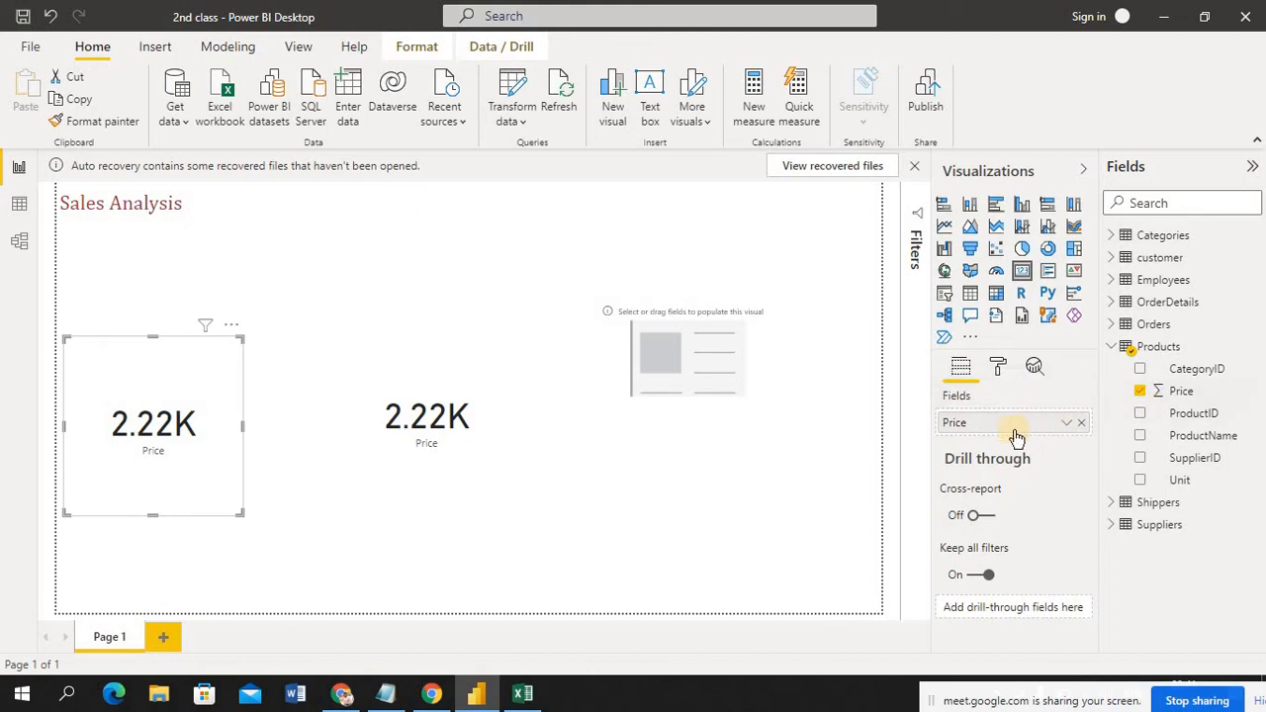
left_click(1067, 425)
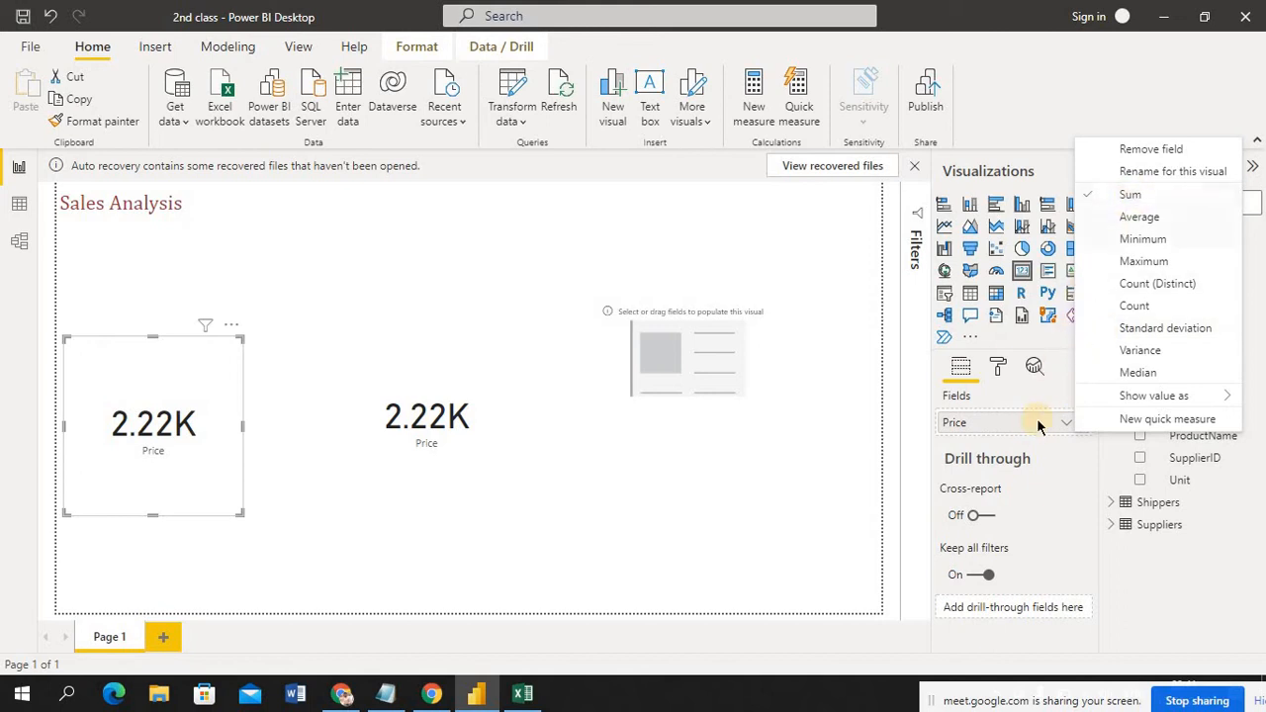
left_click(770, 454)
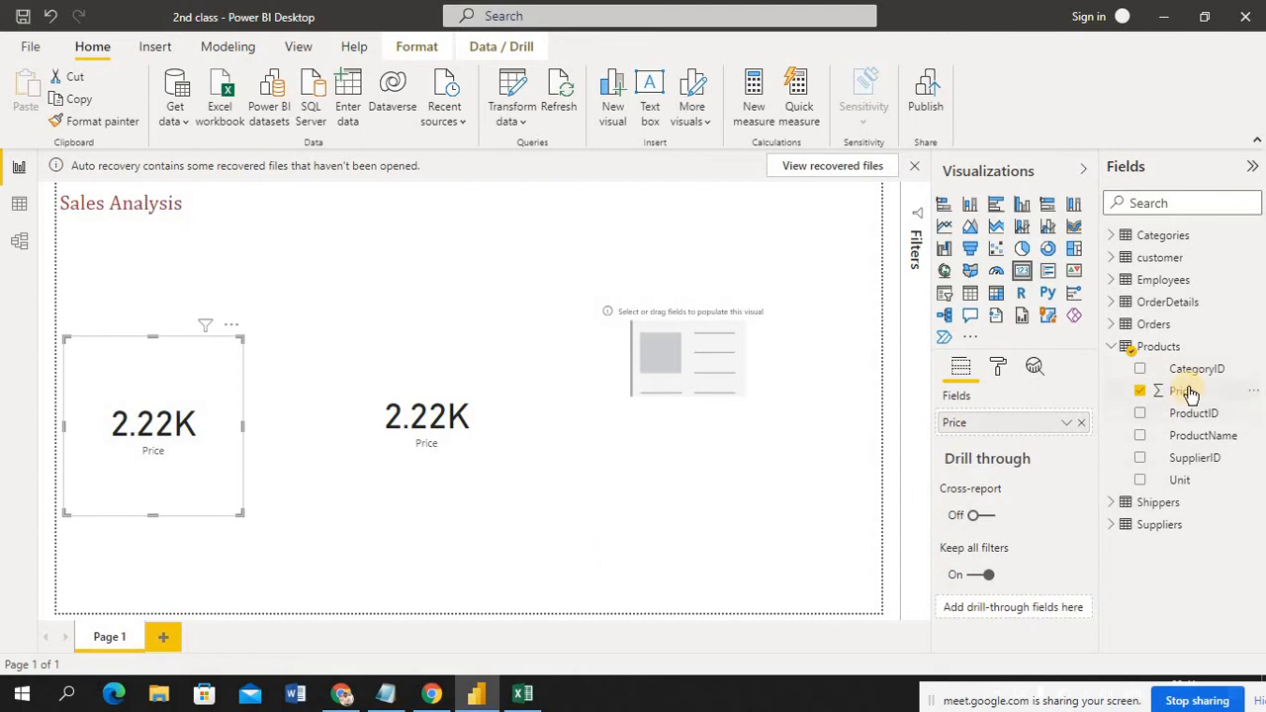
Fill the empty third card with the Products table's Price field and summarize it by Count
mouse_move(1189, 393)
left_mouse_down()
mouse_move(1138, 371)
mouse_move(783, 370)
mouse_move(907, 401)
mouse_move(1170, 388)
left_mouse_up()
left_click(691, 364)
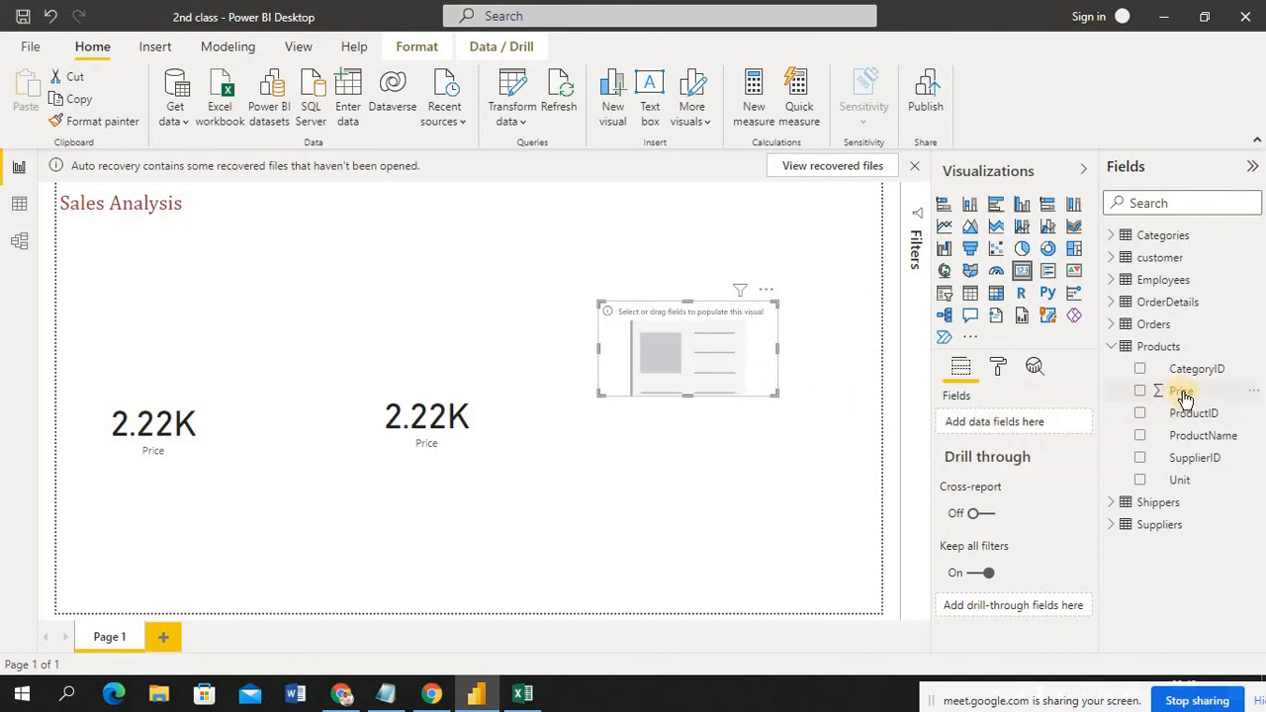
left_click_drag(1184, 396, 1001, 438)
left_click(1197, 398)
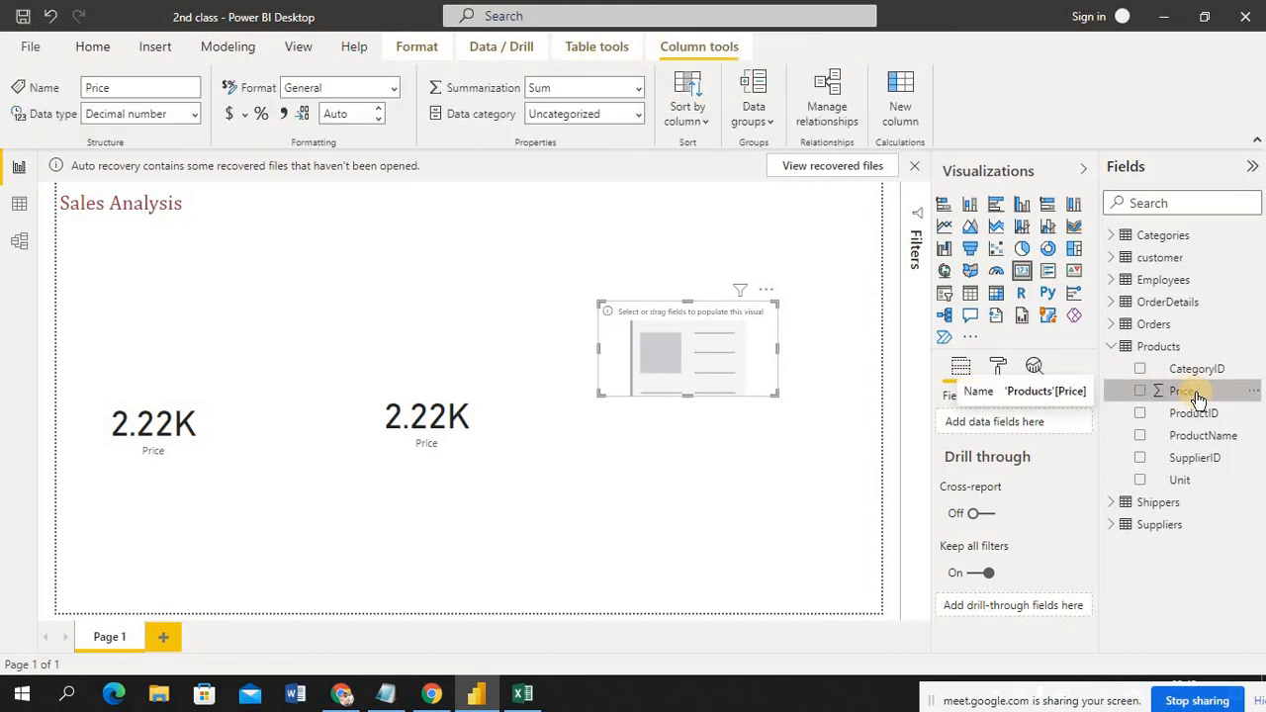
left_click_drag(1197, 397, 1038, 427)
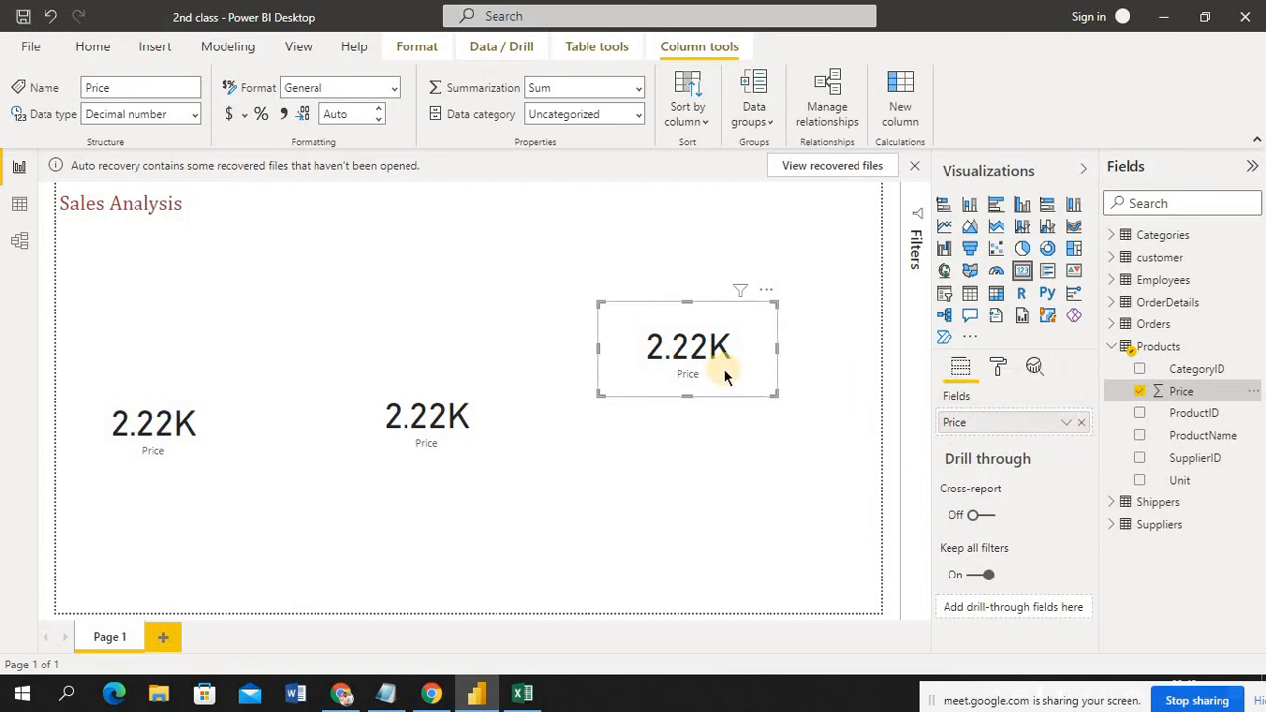
left_click(1067, 424)
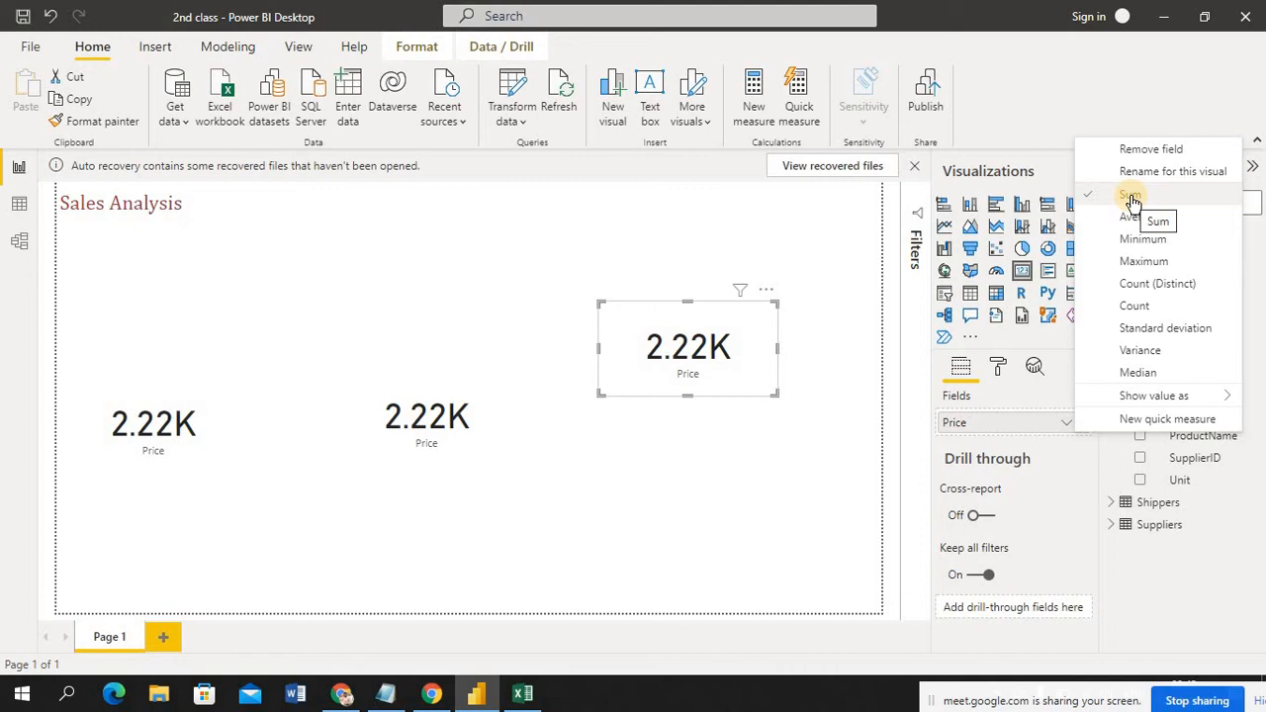
left_click(1125, 305)
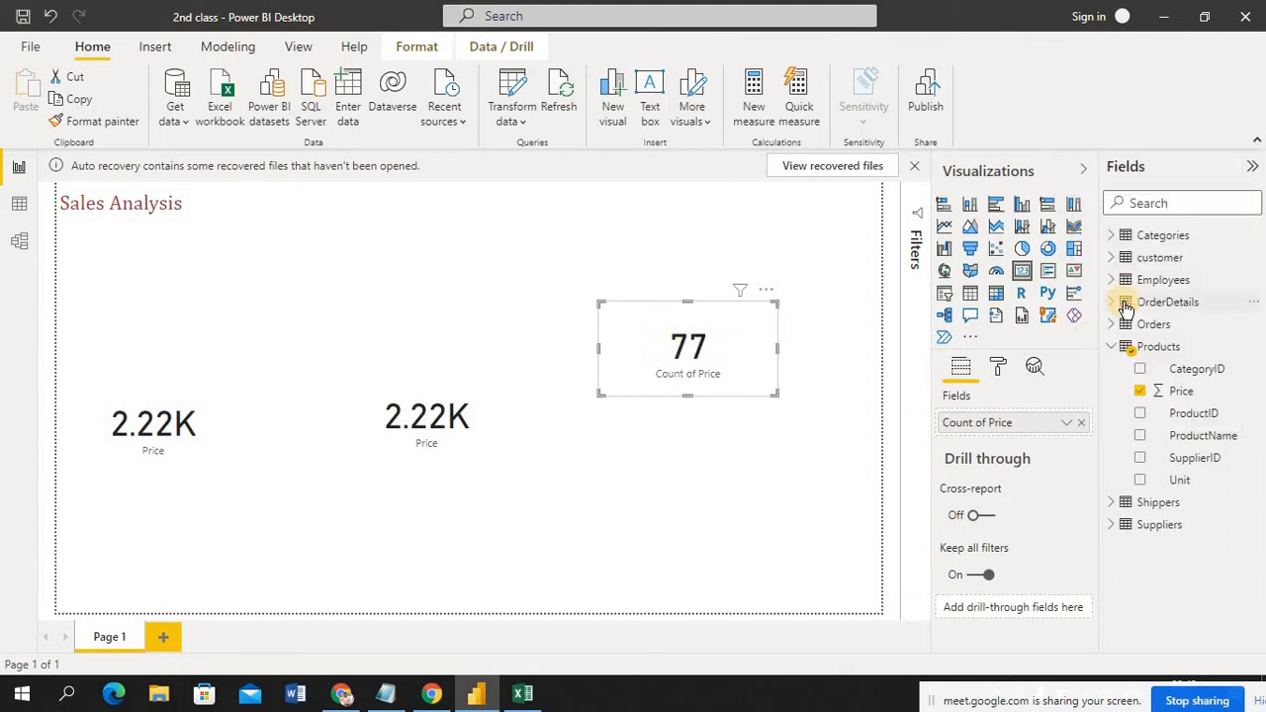
Switch between Excel and Power BI Desktop to compare the Price column's count in the Products sheet with the Count of Price card
left_click(524, 692)
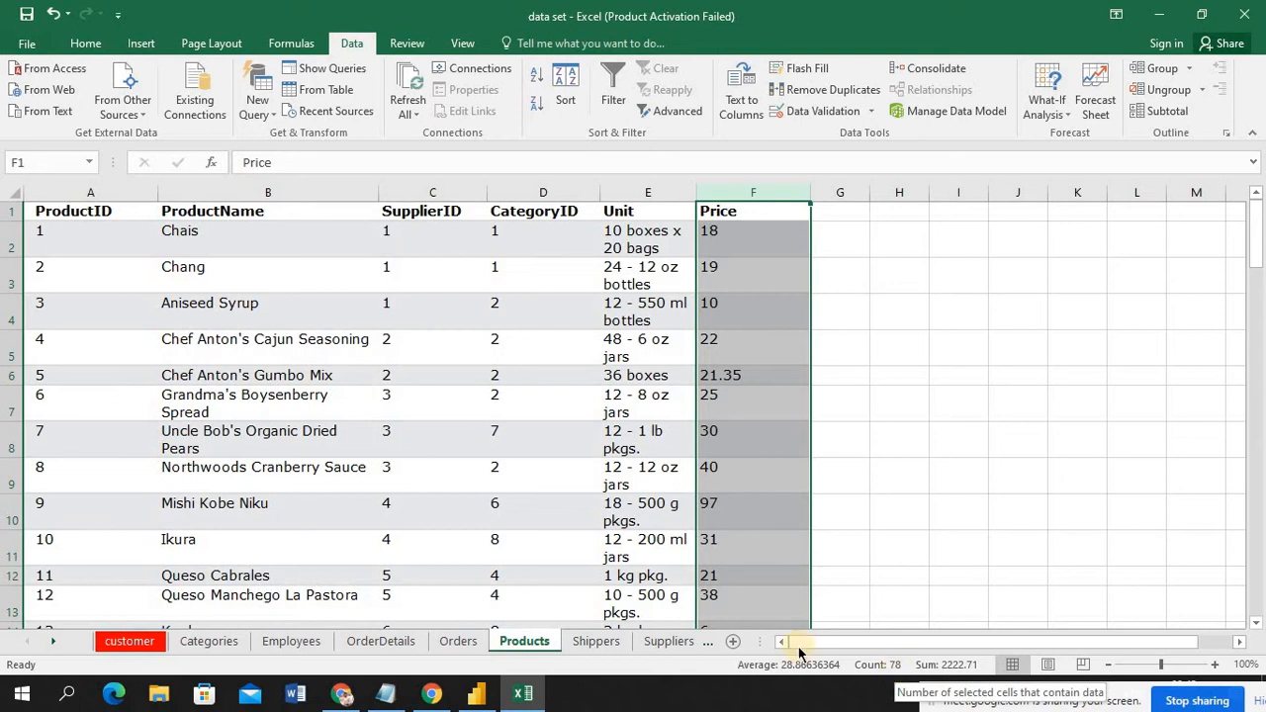
left_click(472, 697)
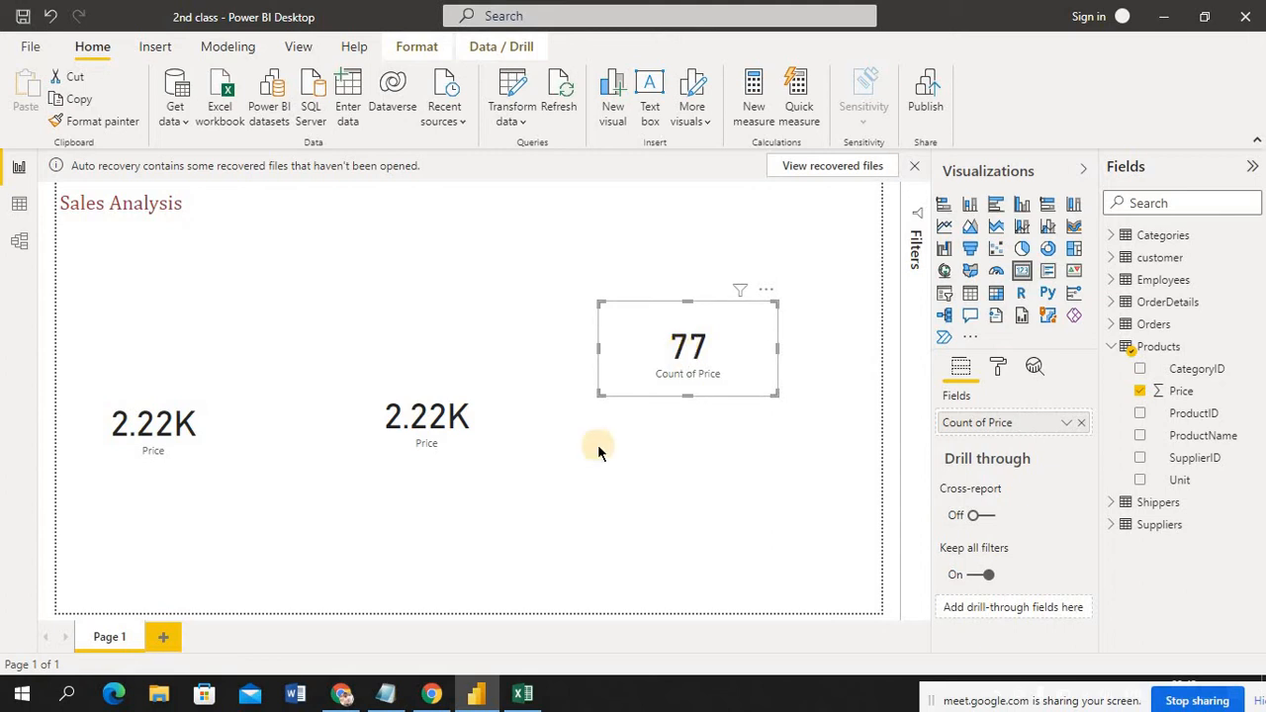
left_click(523, 696)
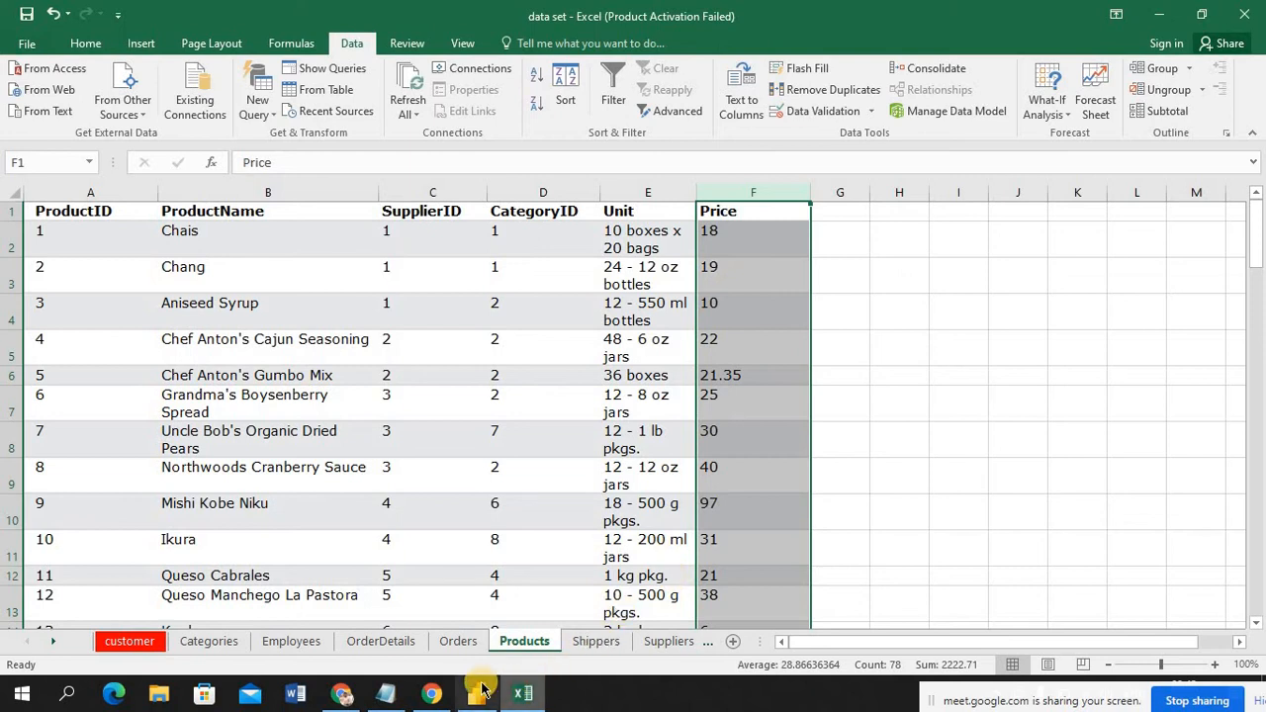
mouse_move(478, 699)
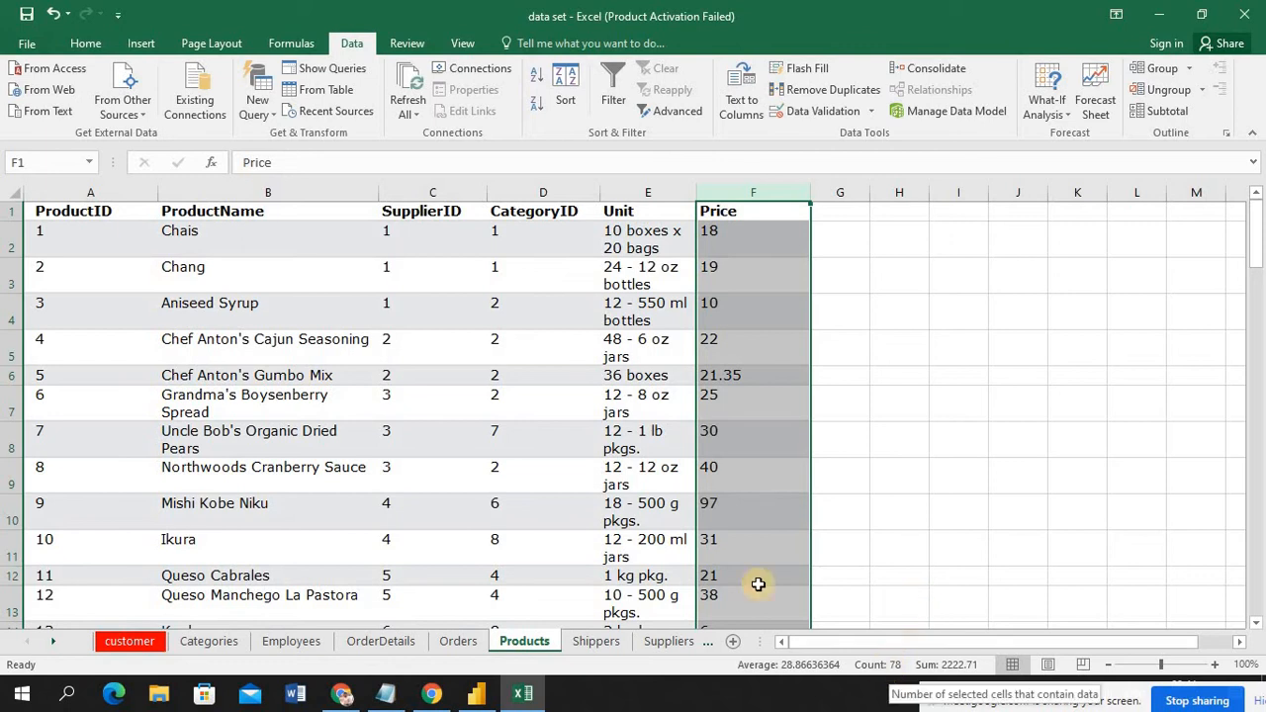
left_click(478, 696)
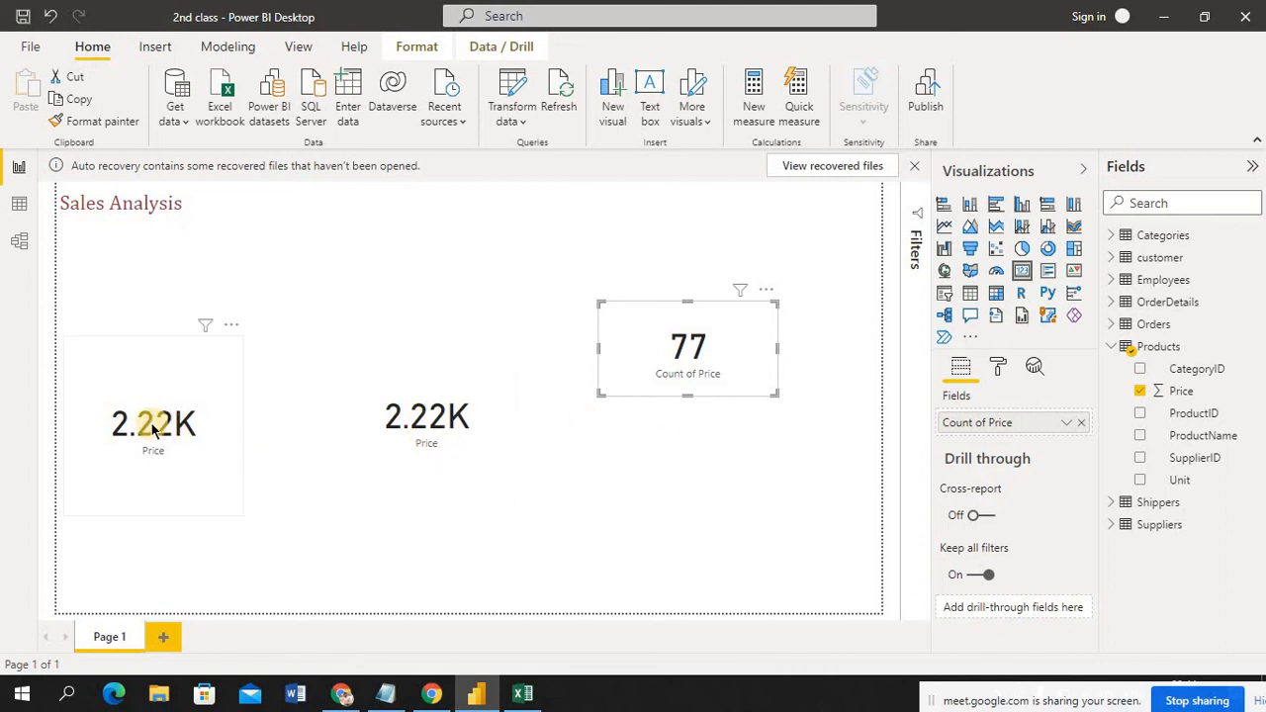
Move the leftmost Price card up beneath the Sales Analysis title and remove the other two cards from the page
left_click(140, 332)
left_click_drag(140, 333, 136, 327)
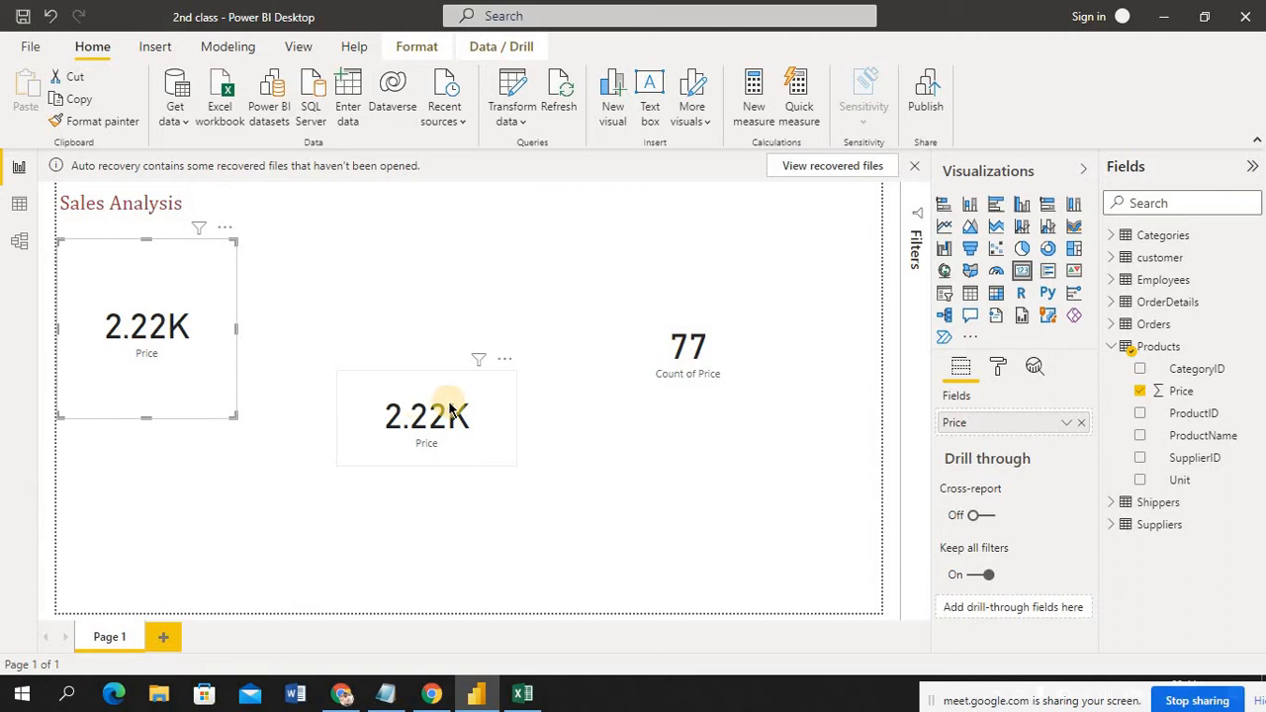
left_click(506, 362)
left_click(550, 407)
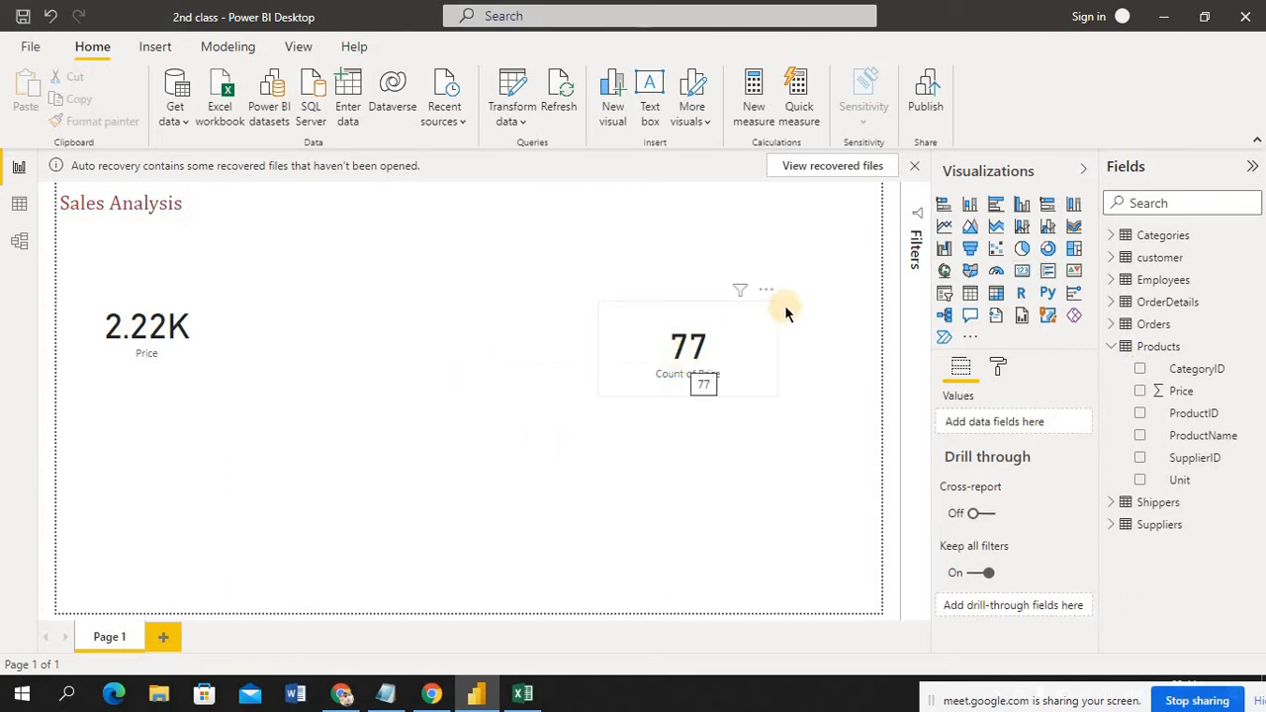
left_click(772, 292)
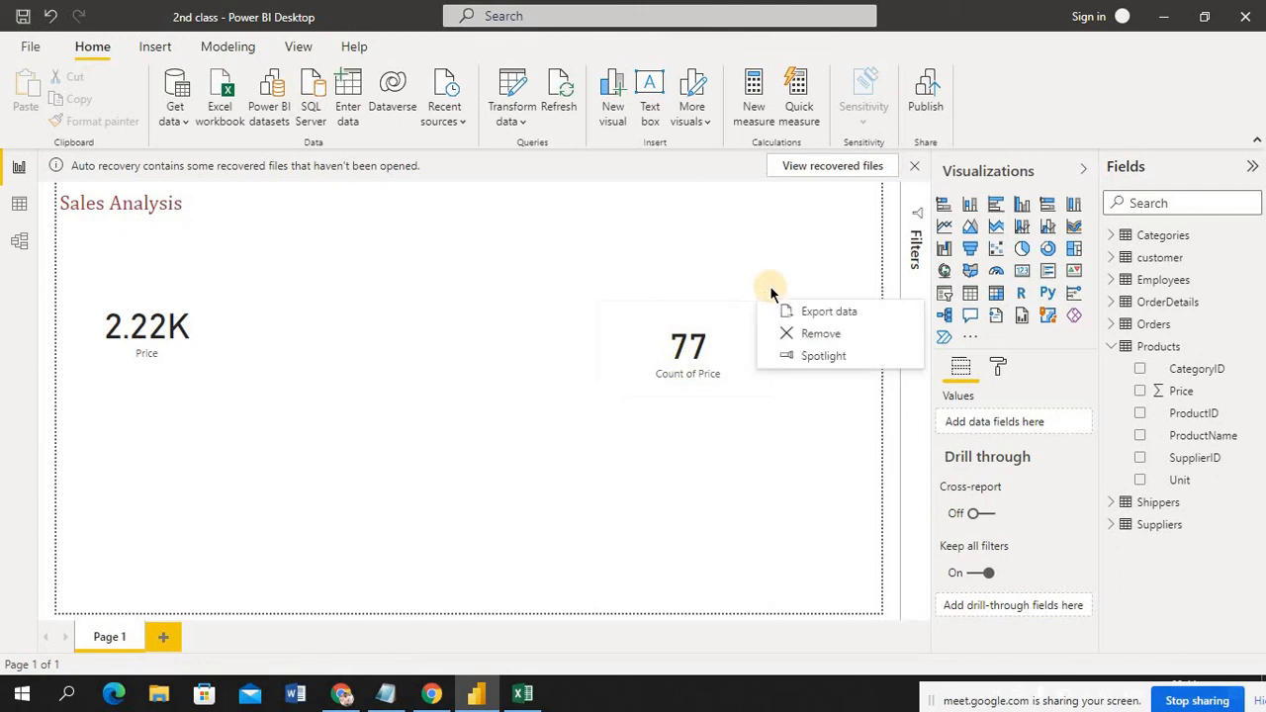
left_click(824, 336)
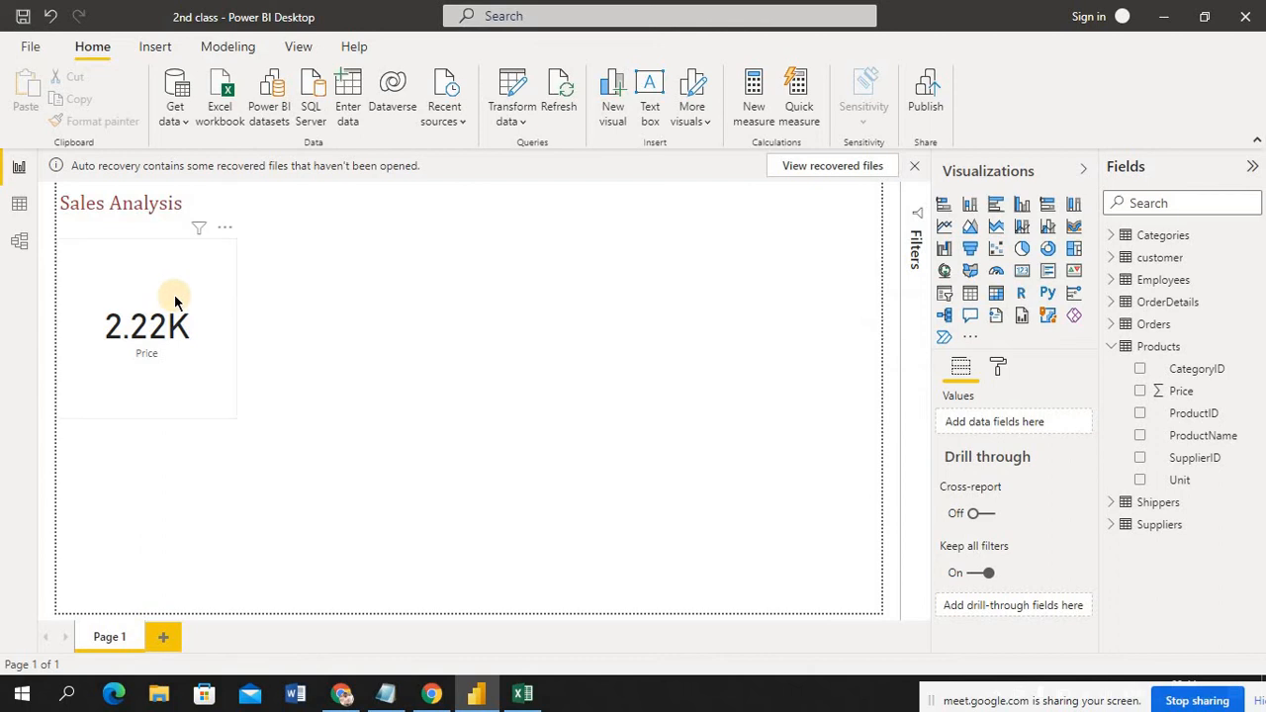
Open the Price card's General formatting settings and nudge the card up beneath the Sales Analysis title to Y position 105
left_click(162, 242)
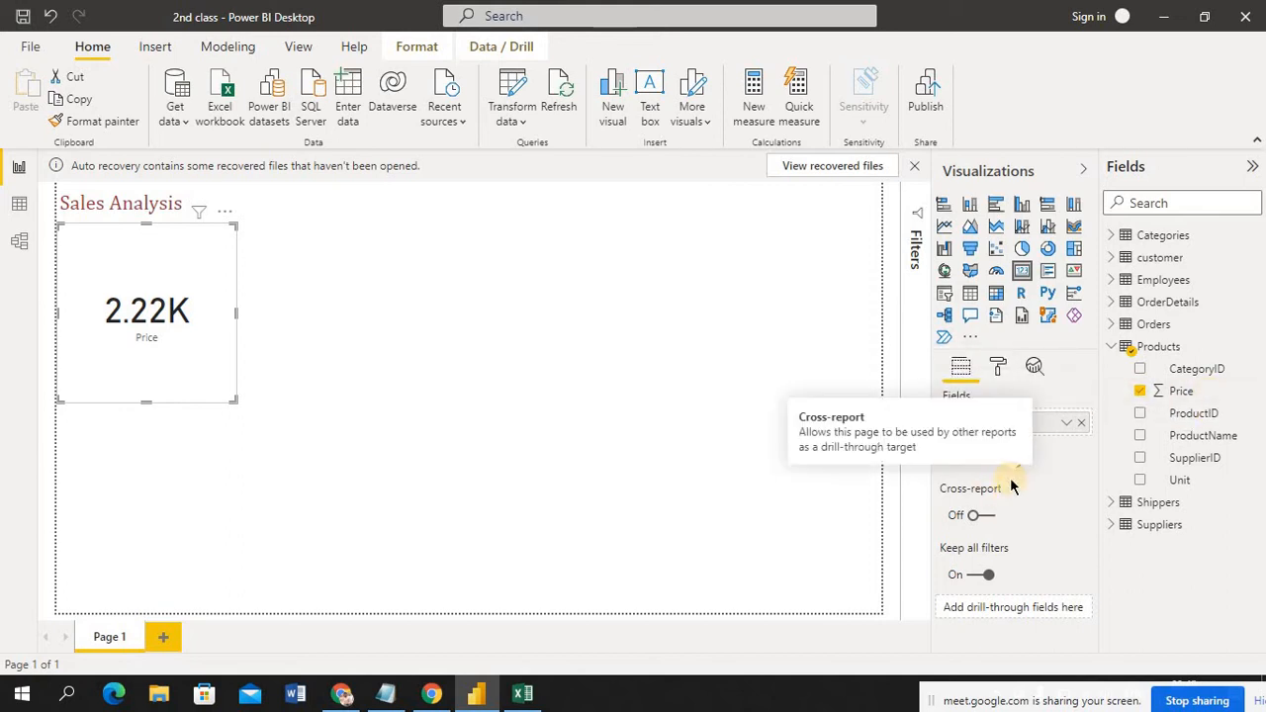
left_click(998, 366)
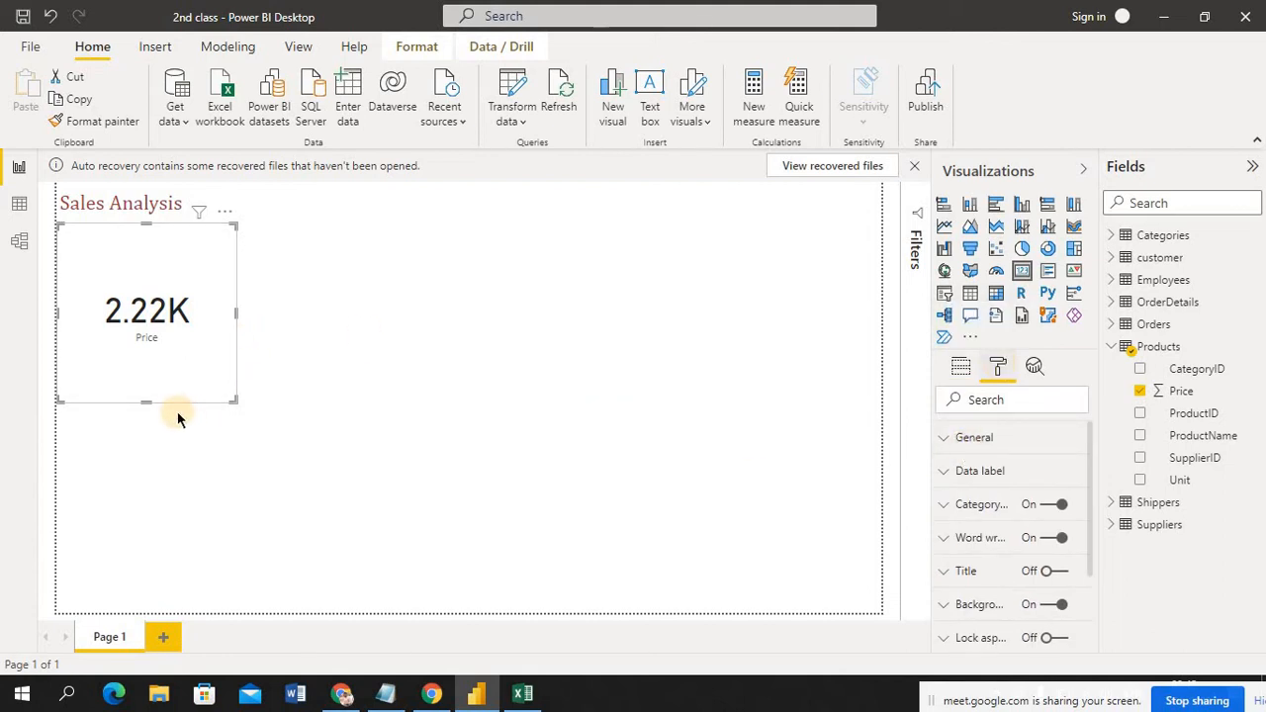
left_click(947, 445)
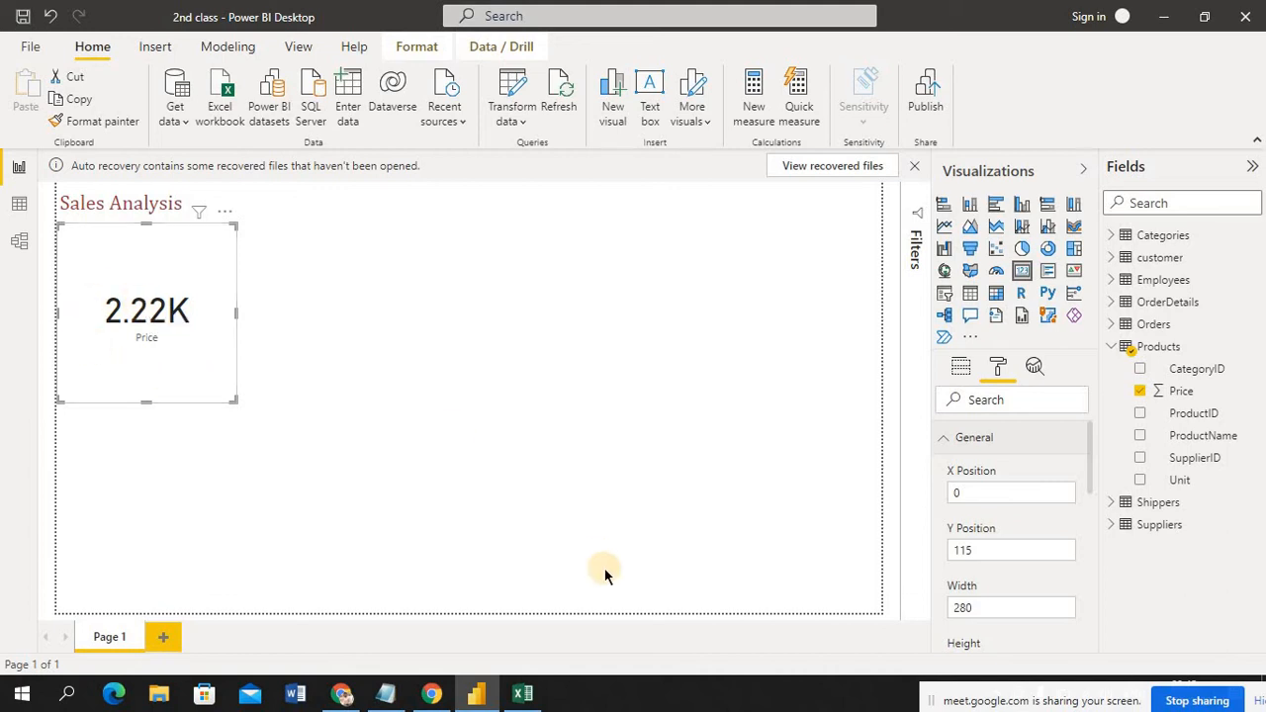
left_click_drag(1050, 700, 788, 706)
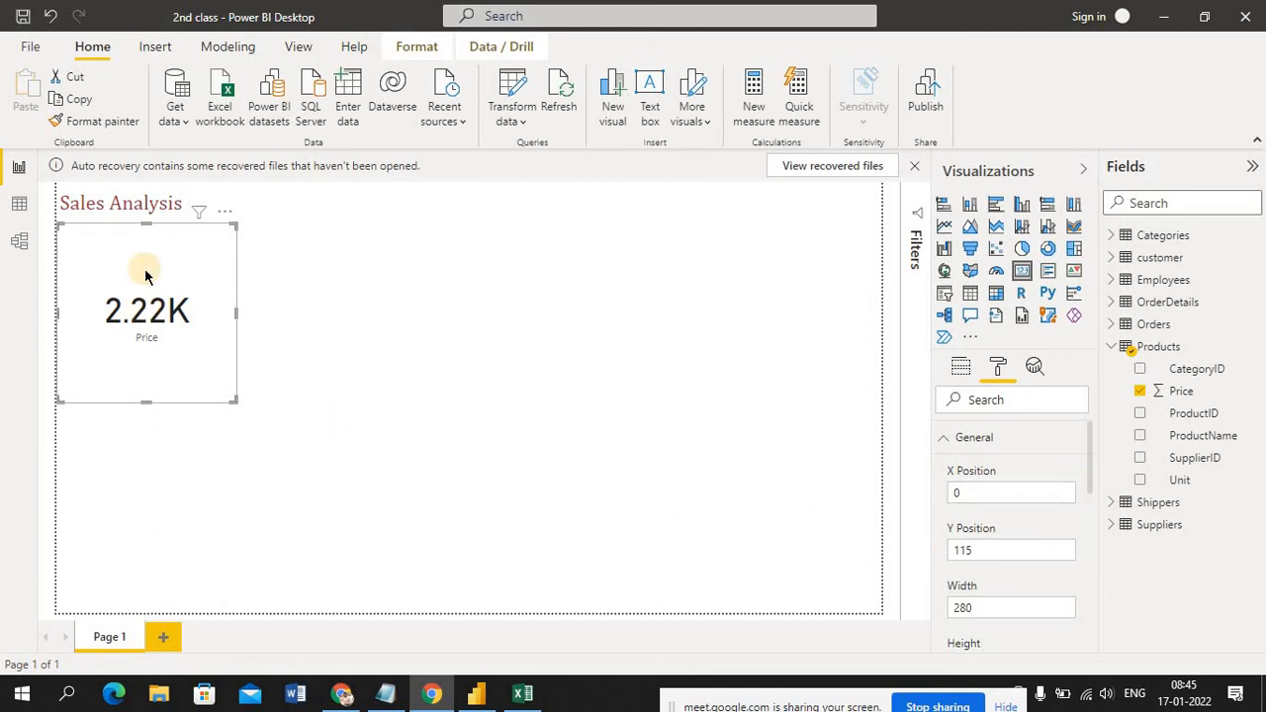
left_click_drag(448, 247, 135, 261)
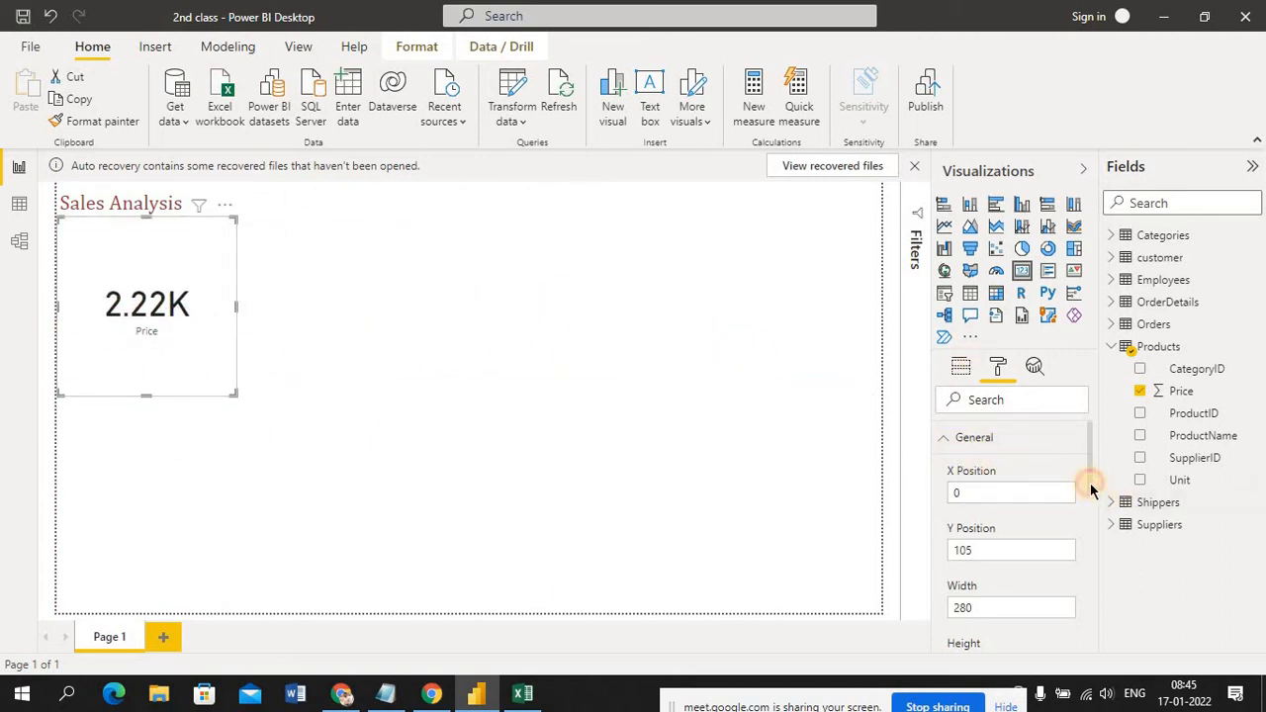
Shrink the Price card vertically on the canvas to a height of about 101
left_click_drag(1090, 483, 1099, 531)
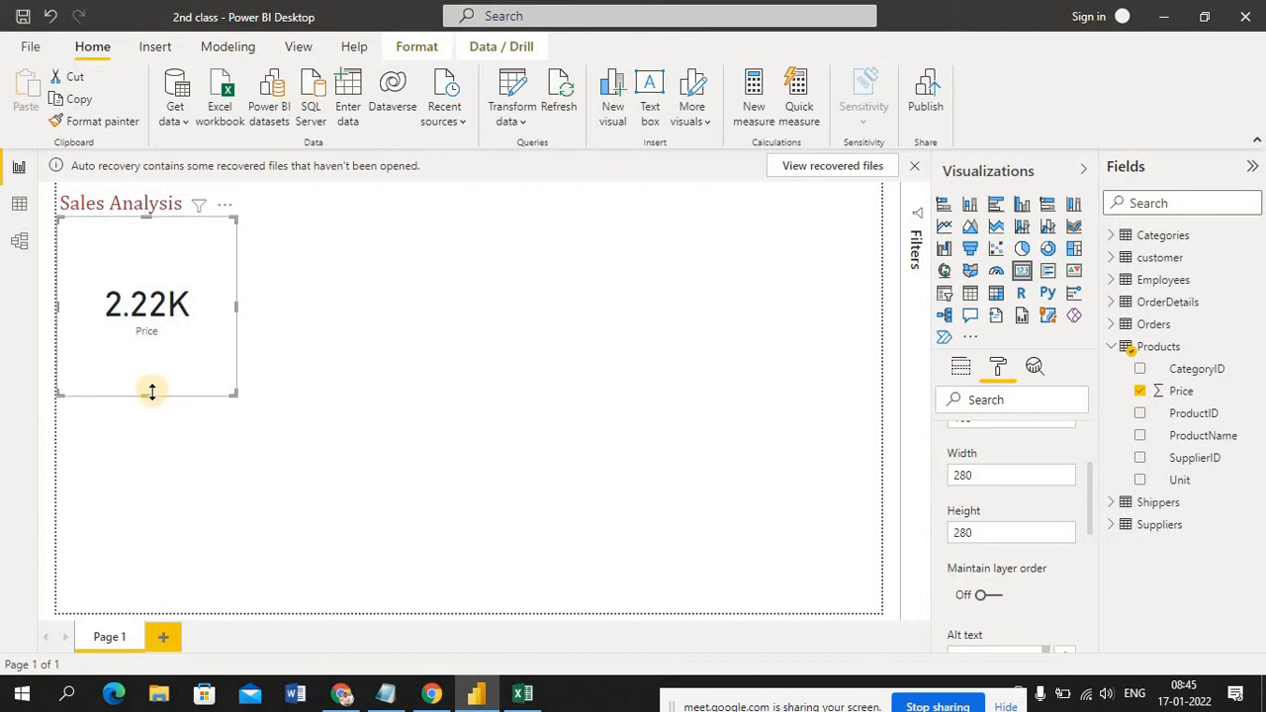
left_click_drag(150, 396, 148, 379)
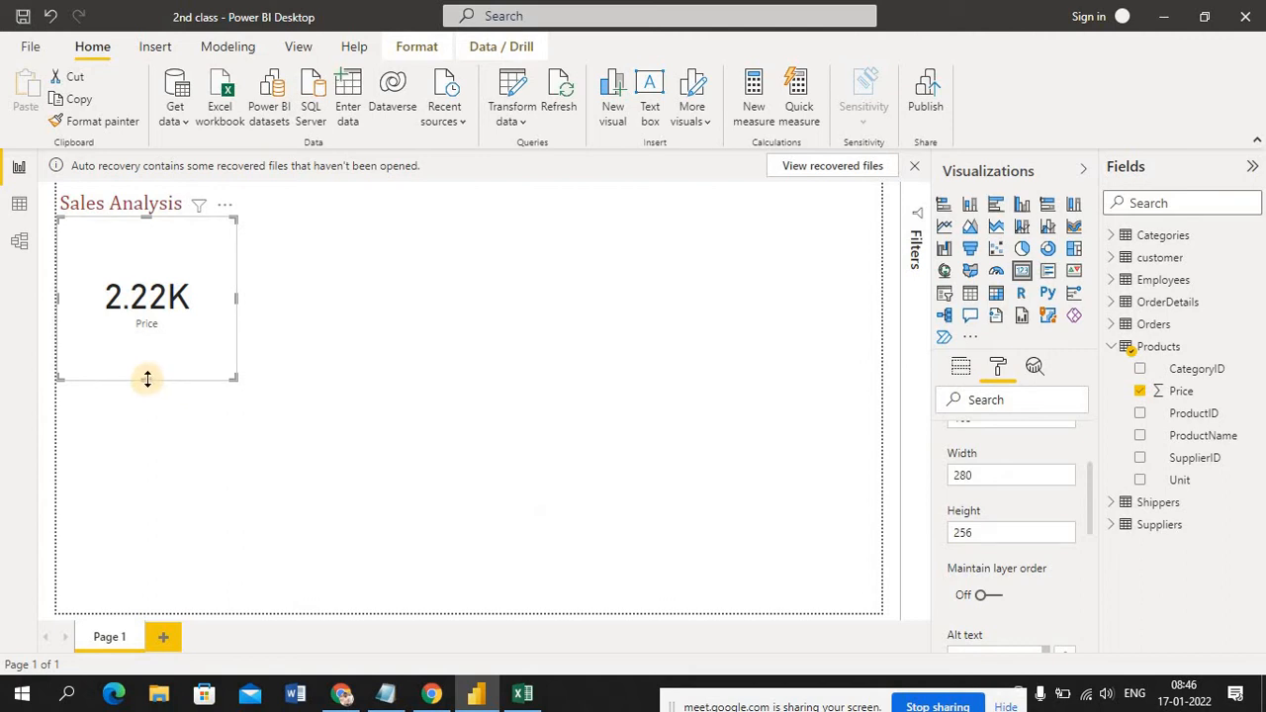
left_click_drag(147, 379, 150, 357)
left_click_drag(145, 326, 156, 278)
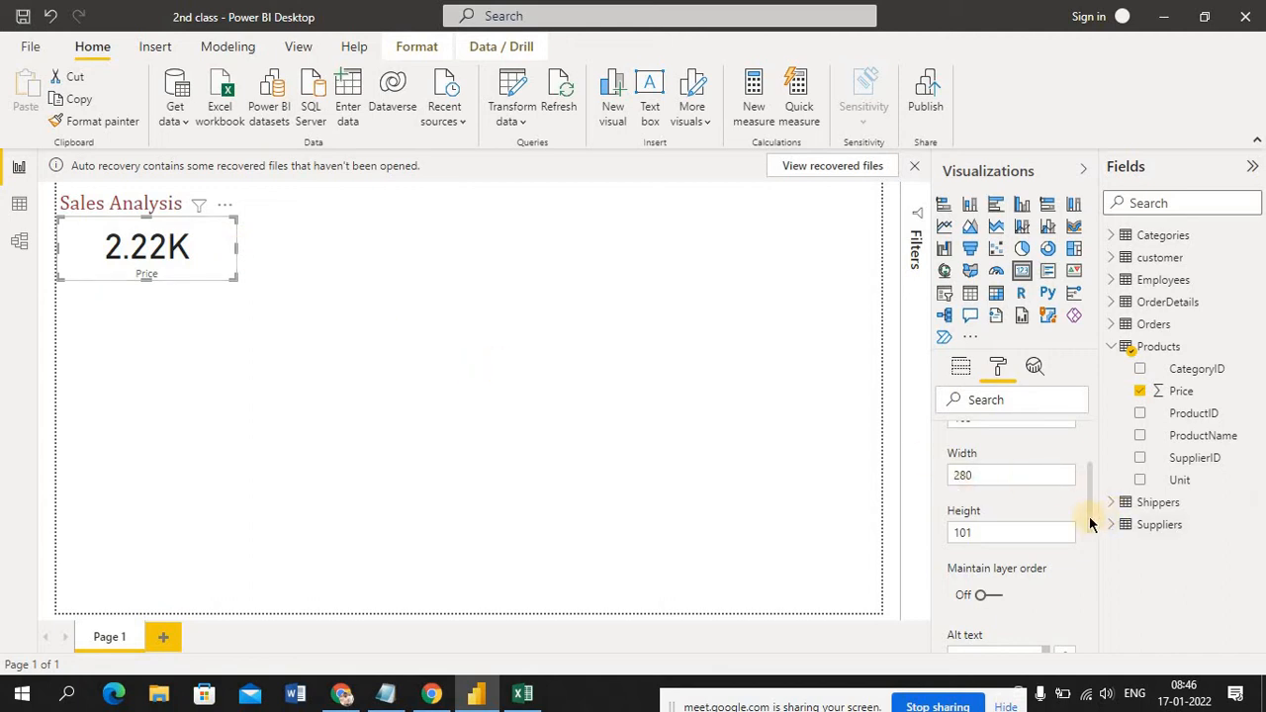
Set the Price card's height to 300 and its width to 200
left_click(990, 537)
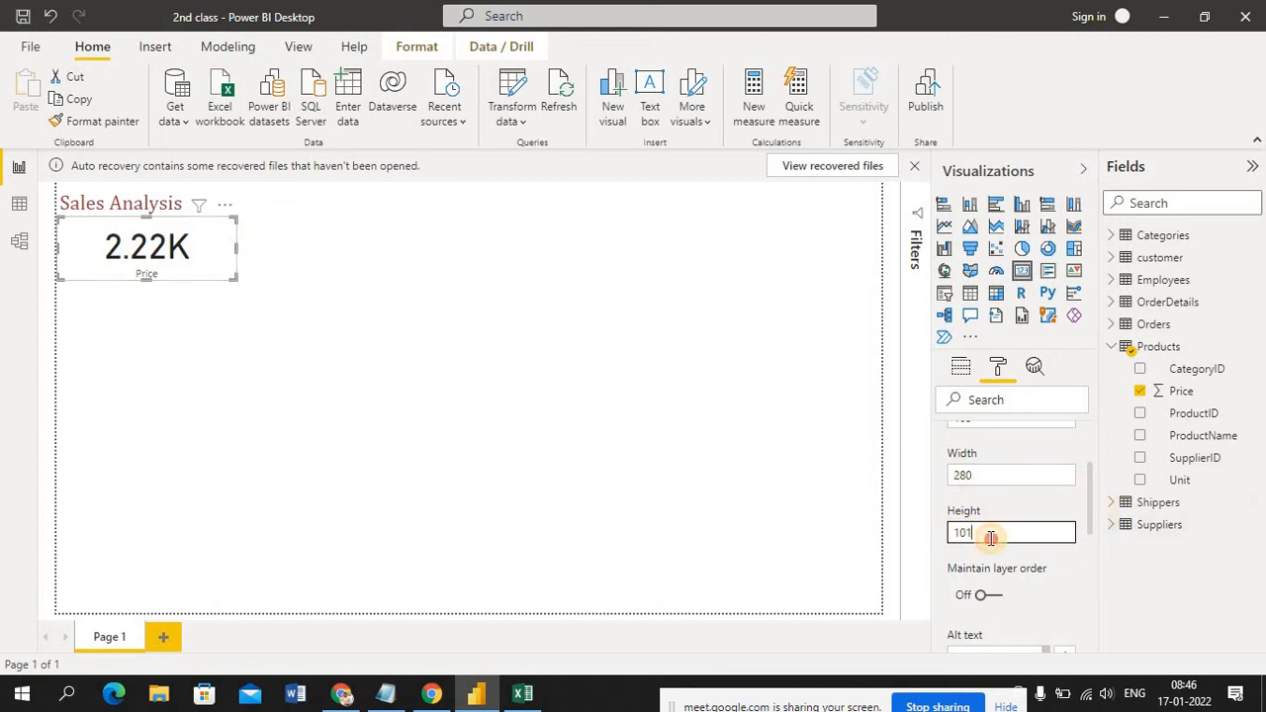
left_click(156, 254)
left_click(995, 531)
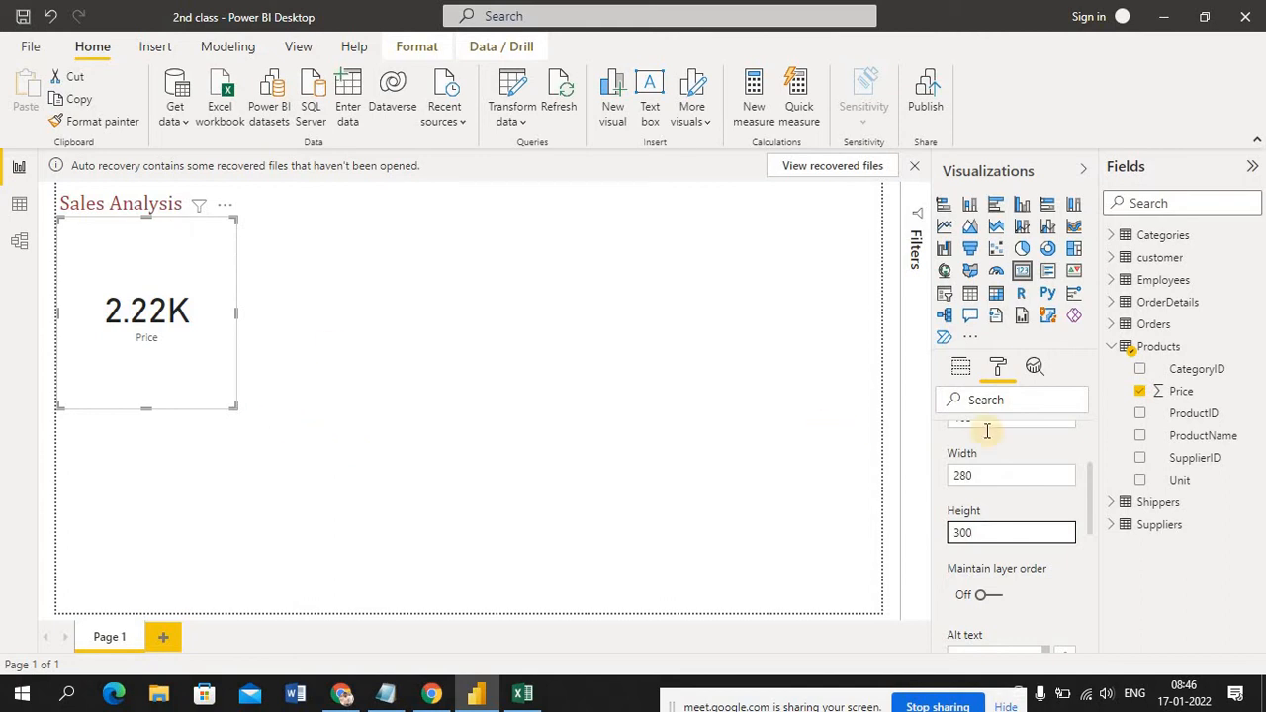
left_click(1009, 474)
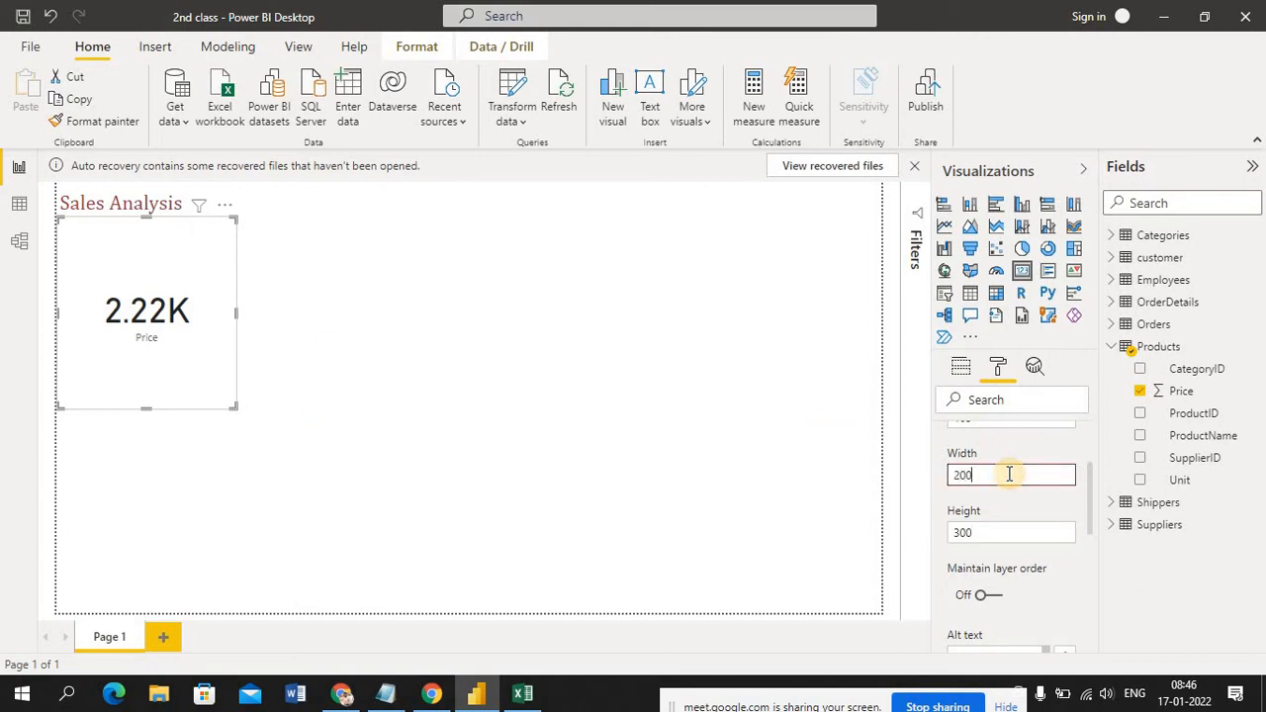
type("200")
key("Return")
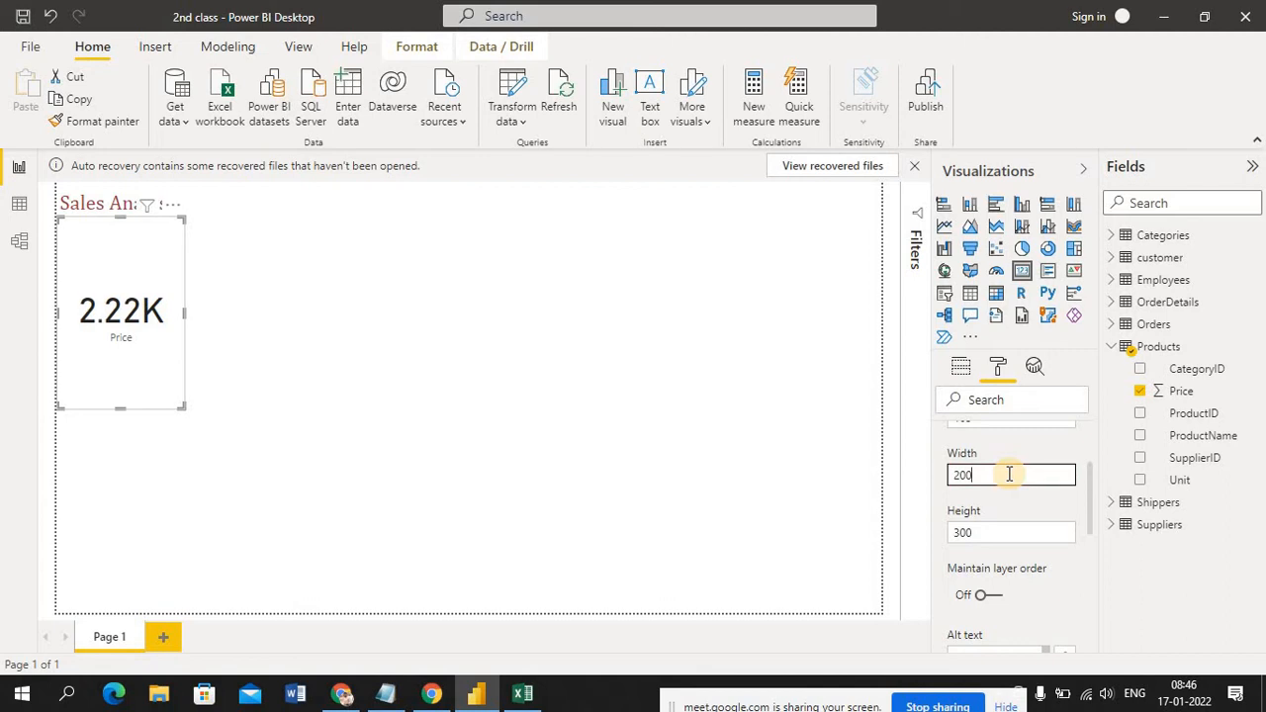
left_click(124, 263)
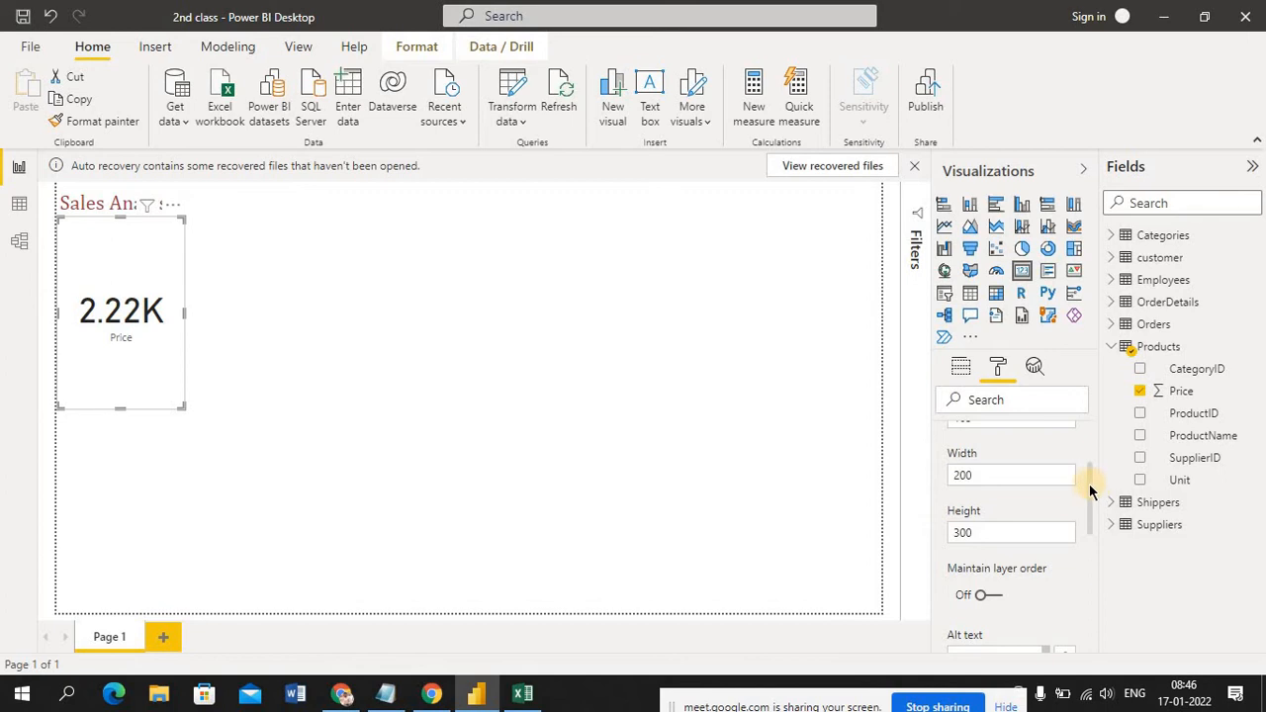
Move the Price card across the page to about X position 619, and return it to X 0, Y 115
left_click_drag(1090, 491, 1100, 447)
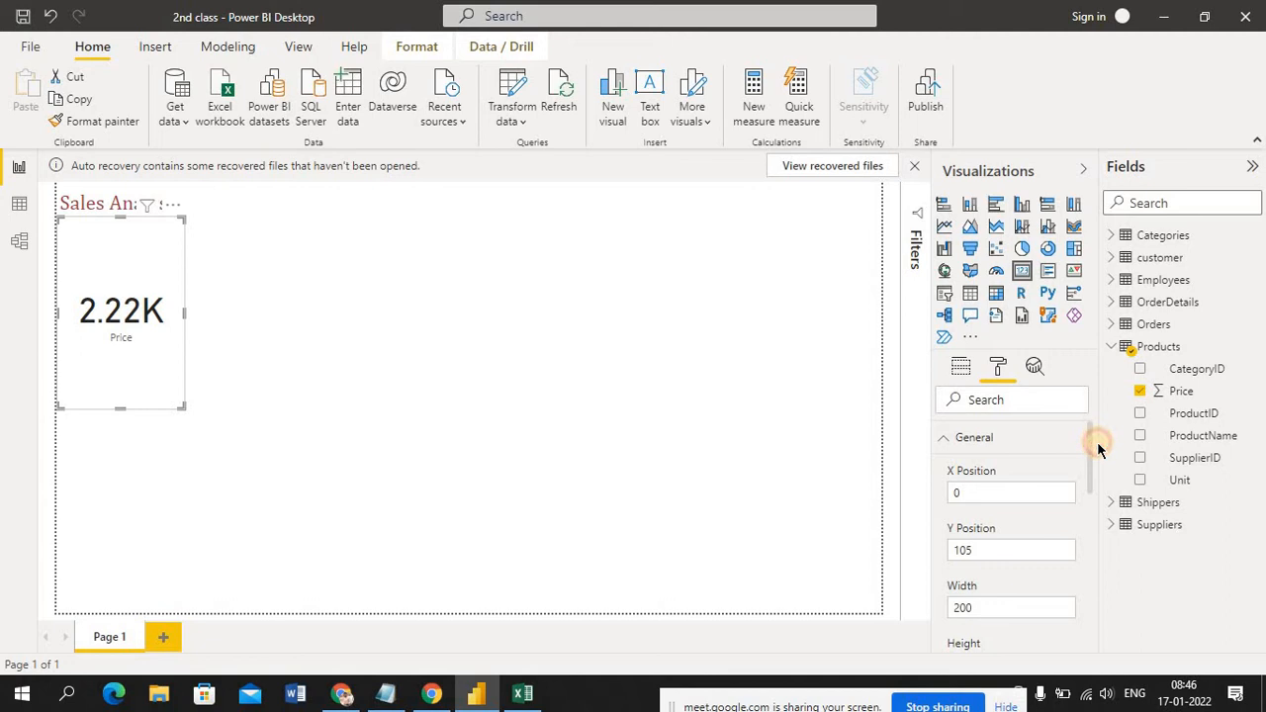
left_click(144, 260)
left_click_drag(144, 260, 544, 260)
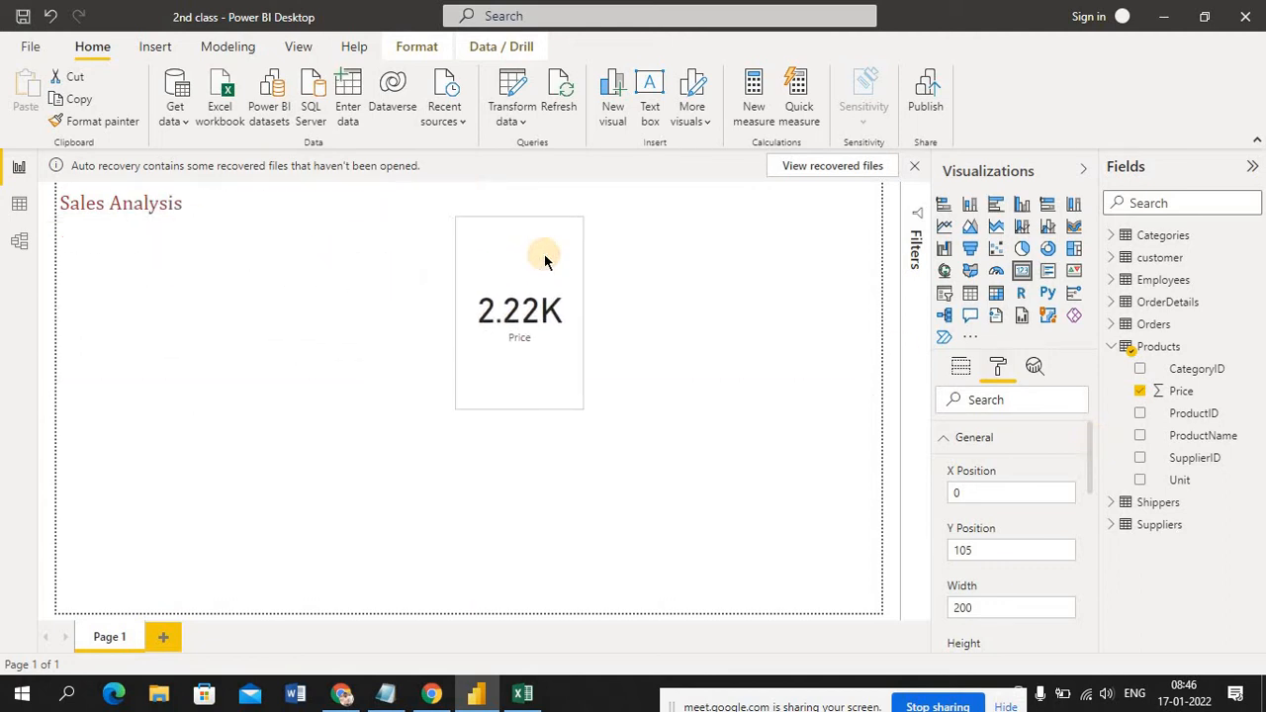
left_click(989, 491)
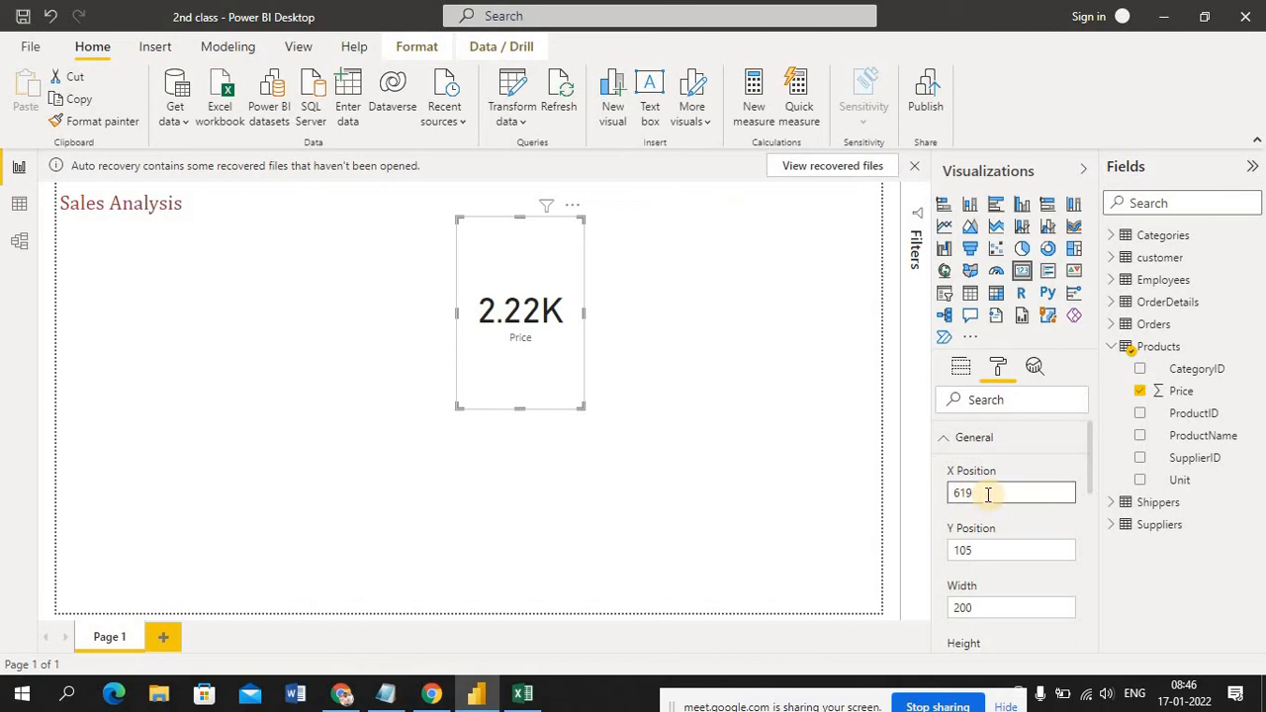
left_click_drag(550, 265, 151, 273)
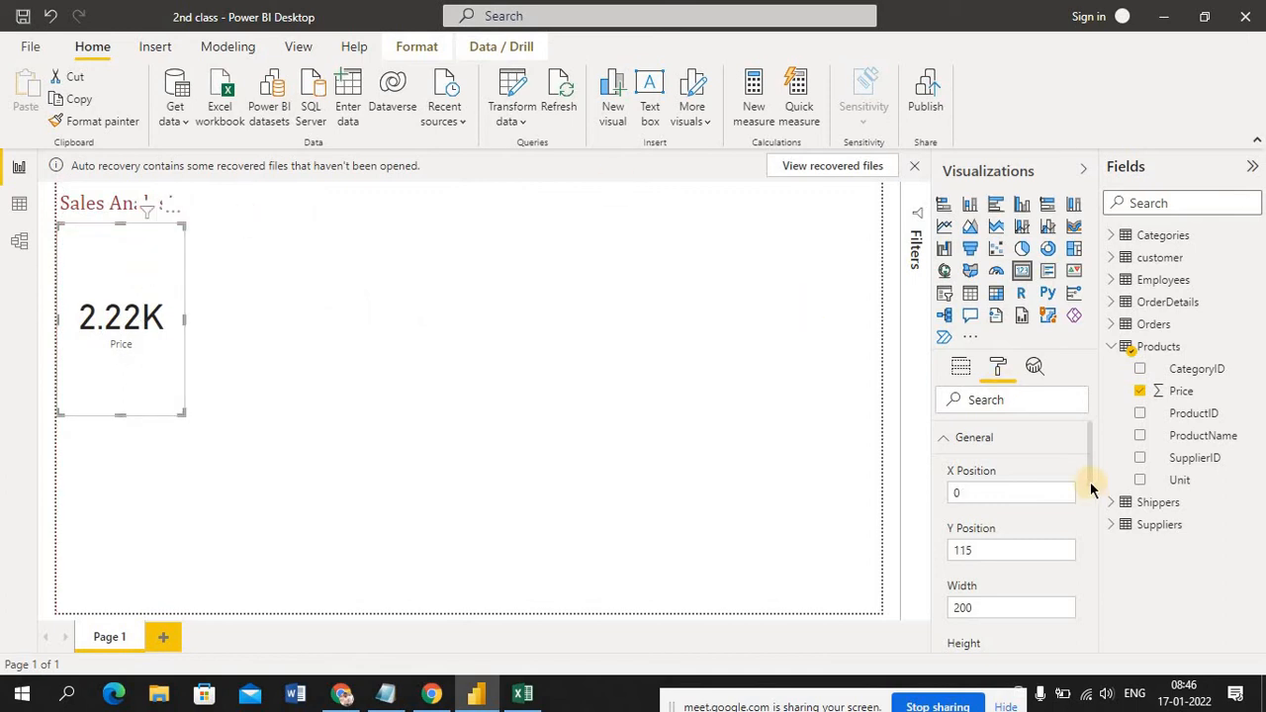
Look through the Price card's General settings and the list of other formatting categories
scroll(1092, 495, "down", 3)
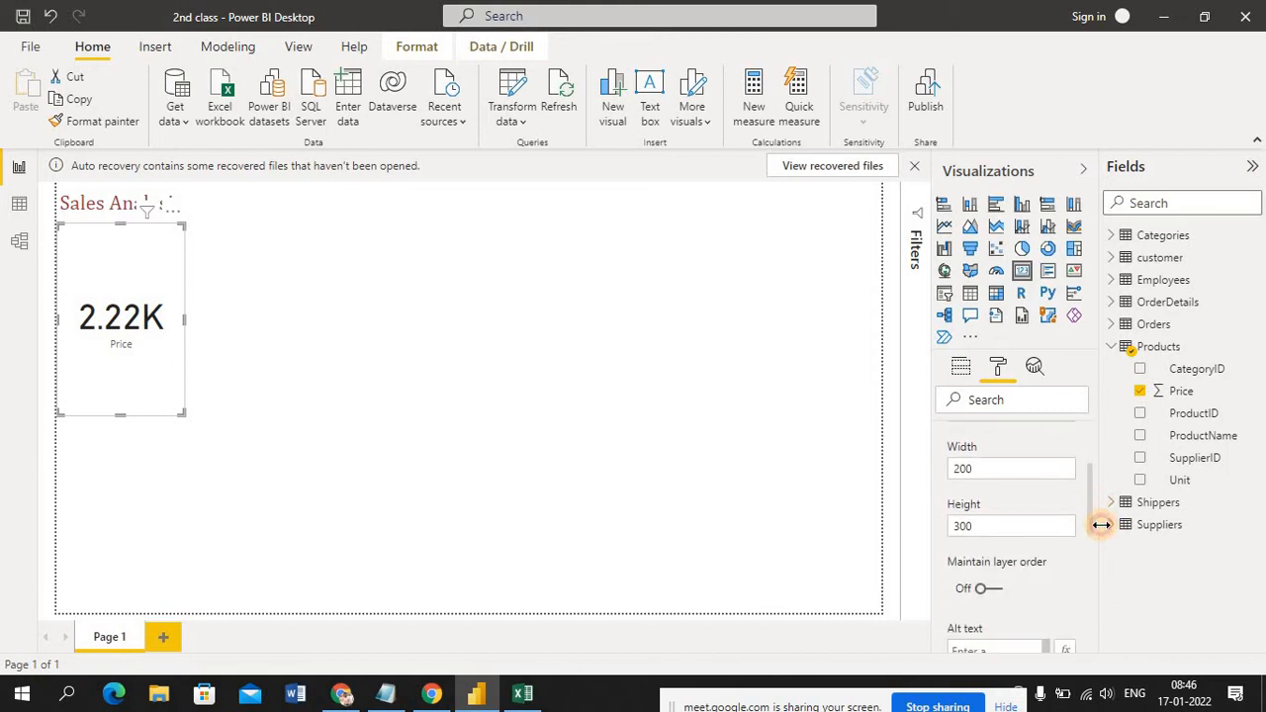
scroll(1099, 544, "down", 3)
scroll(1098, 584, "down", 3)
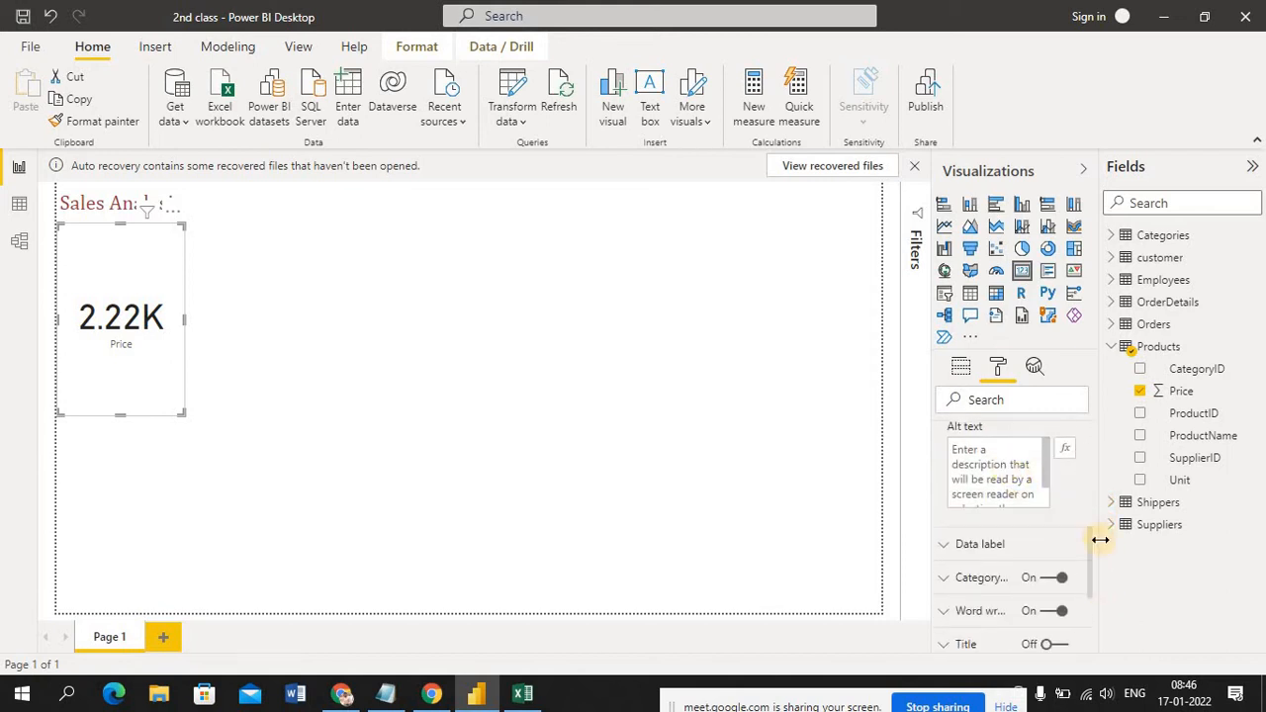
left_click_drag(1090, 547, 969, 450)
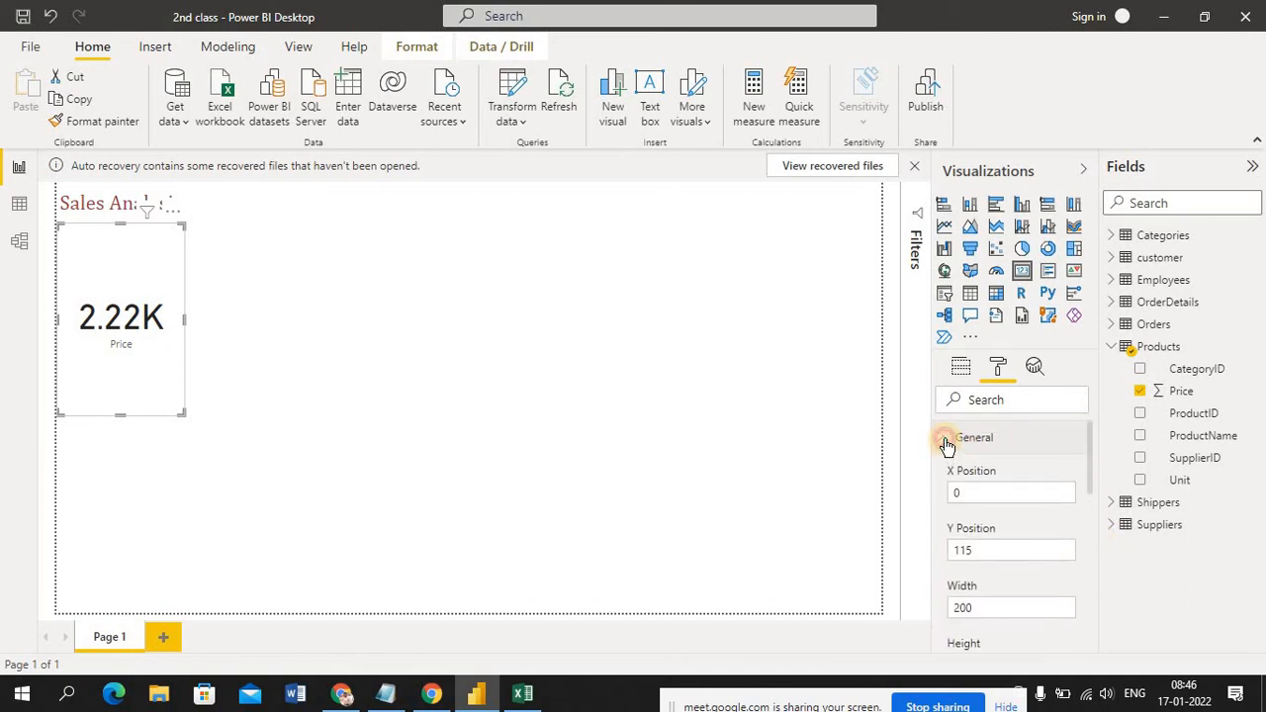
left_click(945, 442)
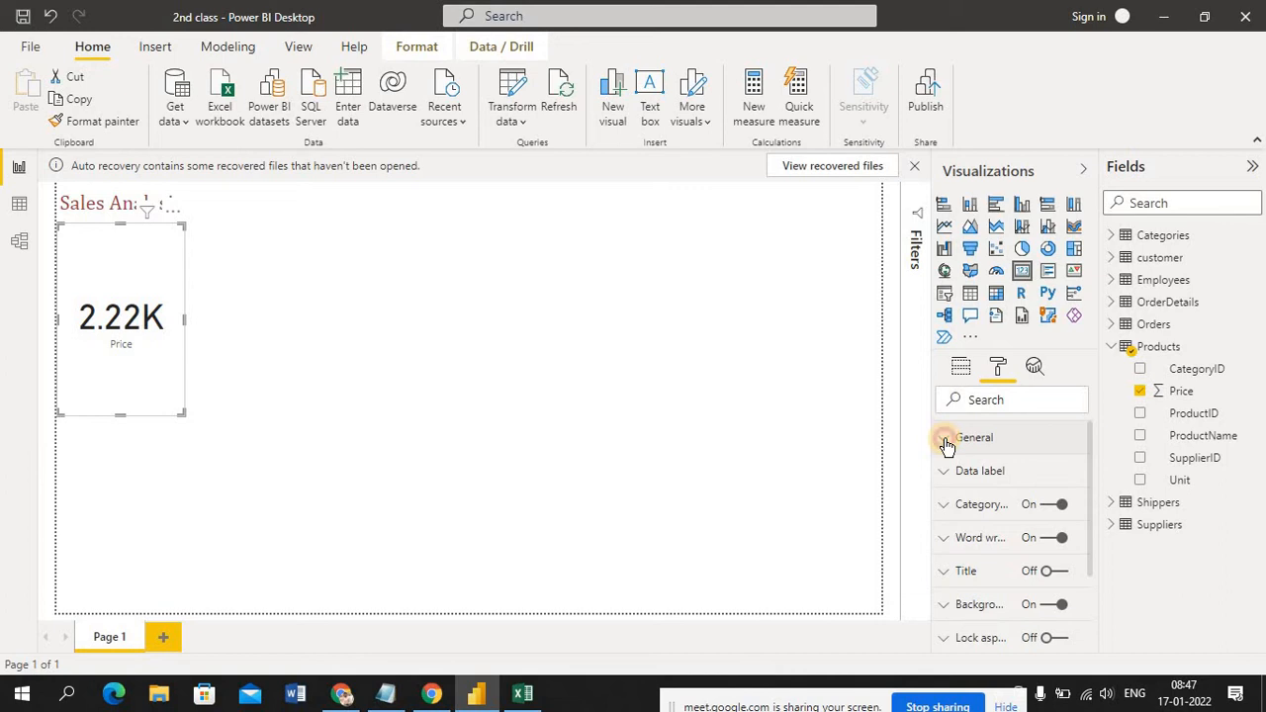
left_click(946, 442)
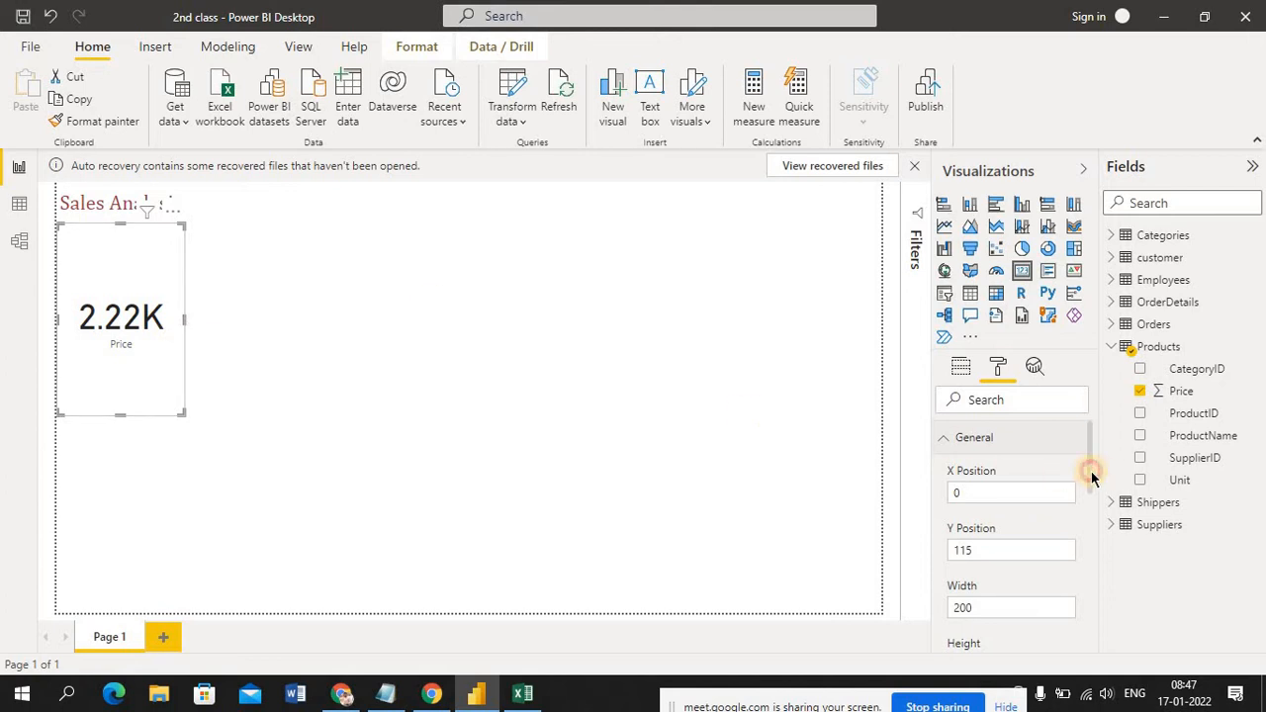
Turn on Maintain layer order for the Price card and move the card slightly down the page
left_click_drag(1092, 478, 1101, 526)
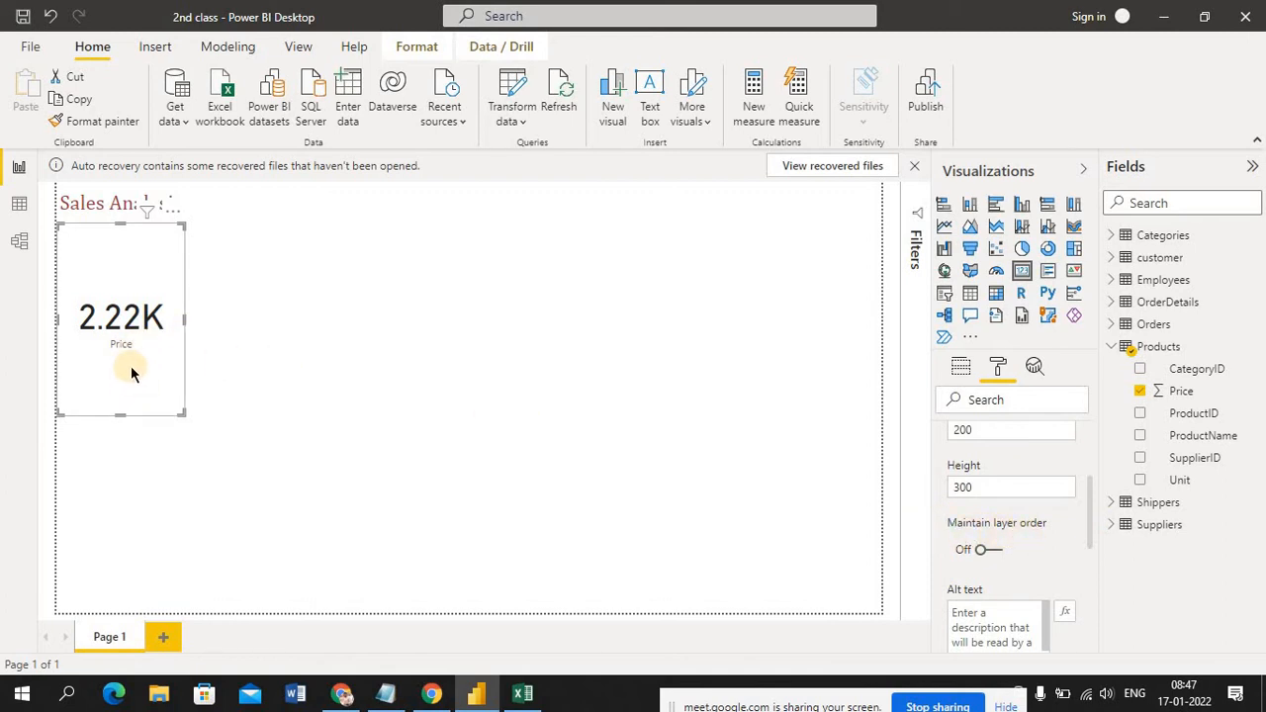
left_click(989, 550)
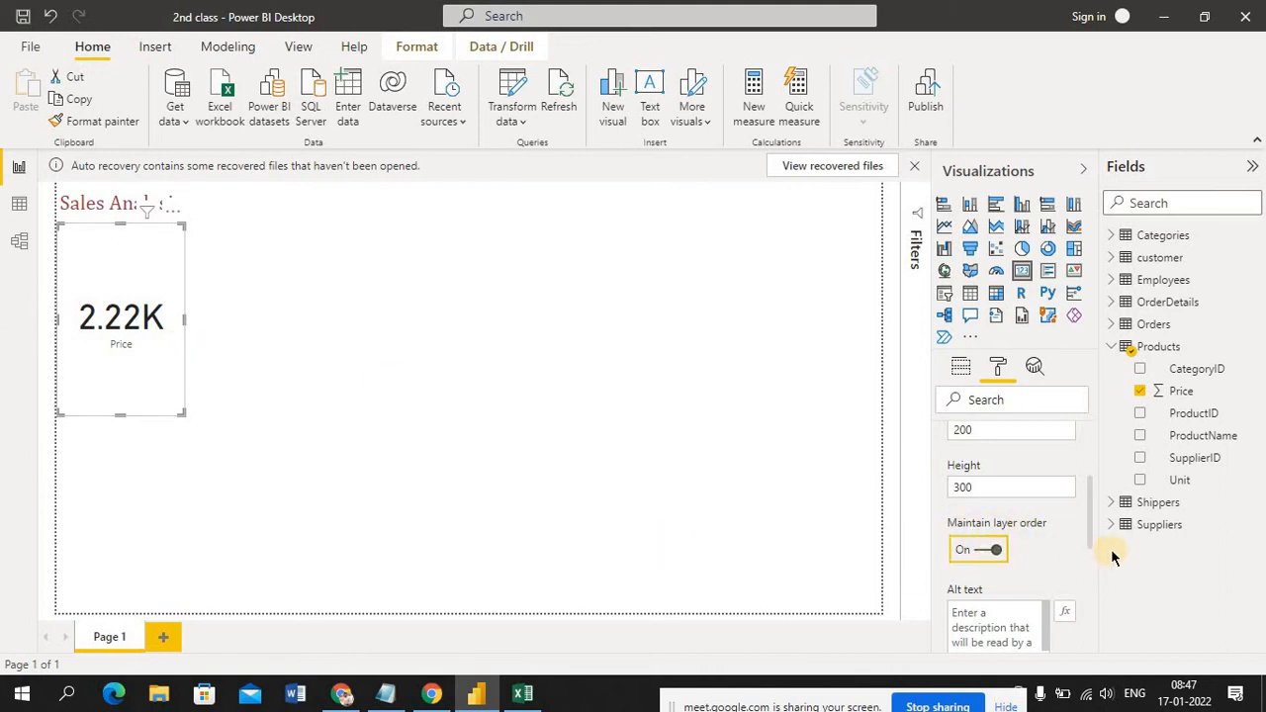
left_click(122, 260)
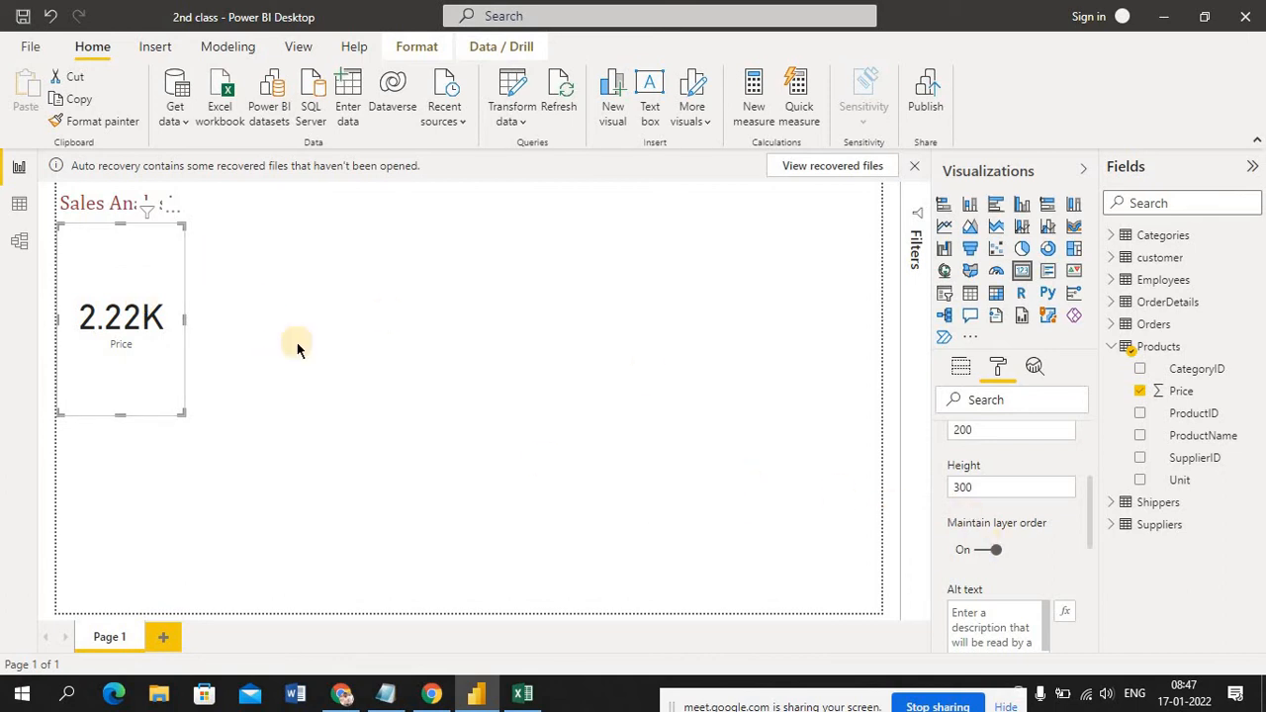
left_click_drag(139, 238, 149, 278)
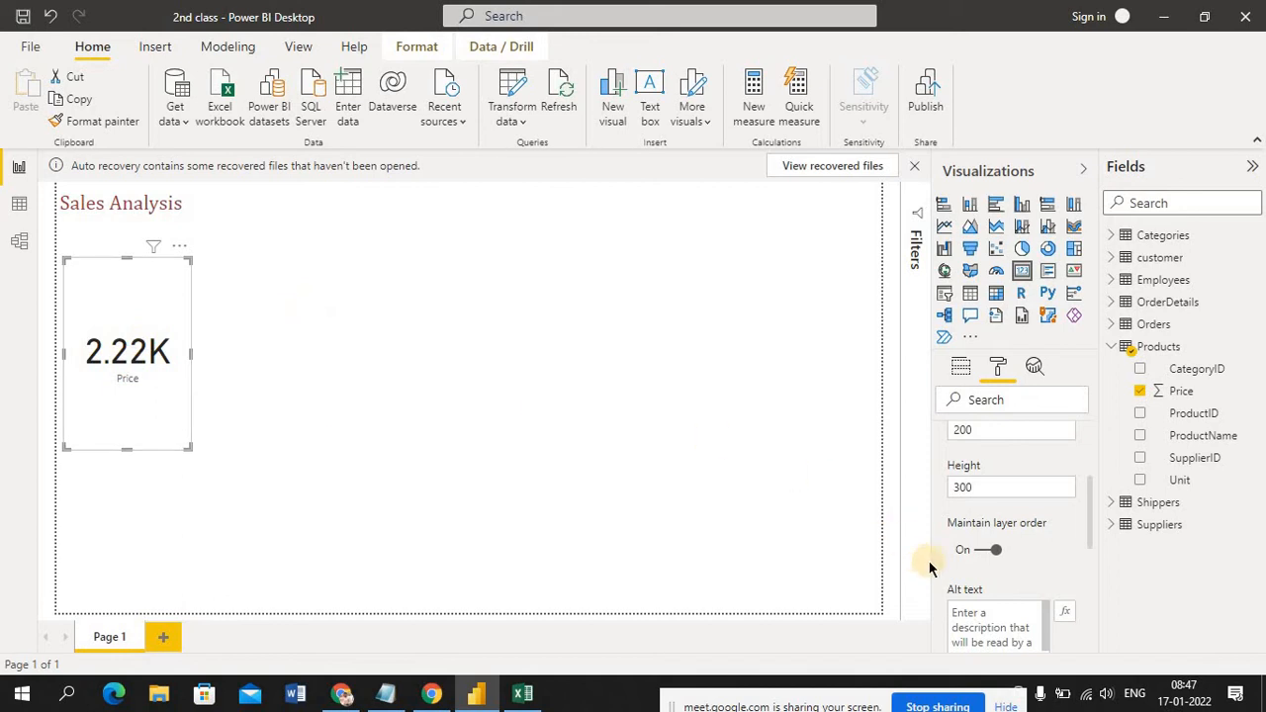
Turn off Maintain layer order and move the Price card up beneath the title to X position 10, Y position 115
left_click(985, 552)
left_click(126, 281)
left_click_drag(125, 275, 126, 256)
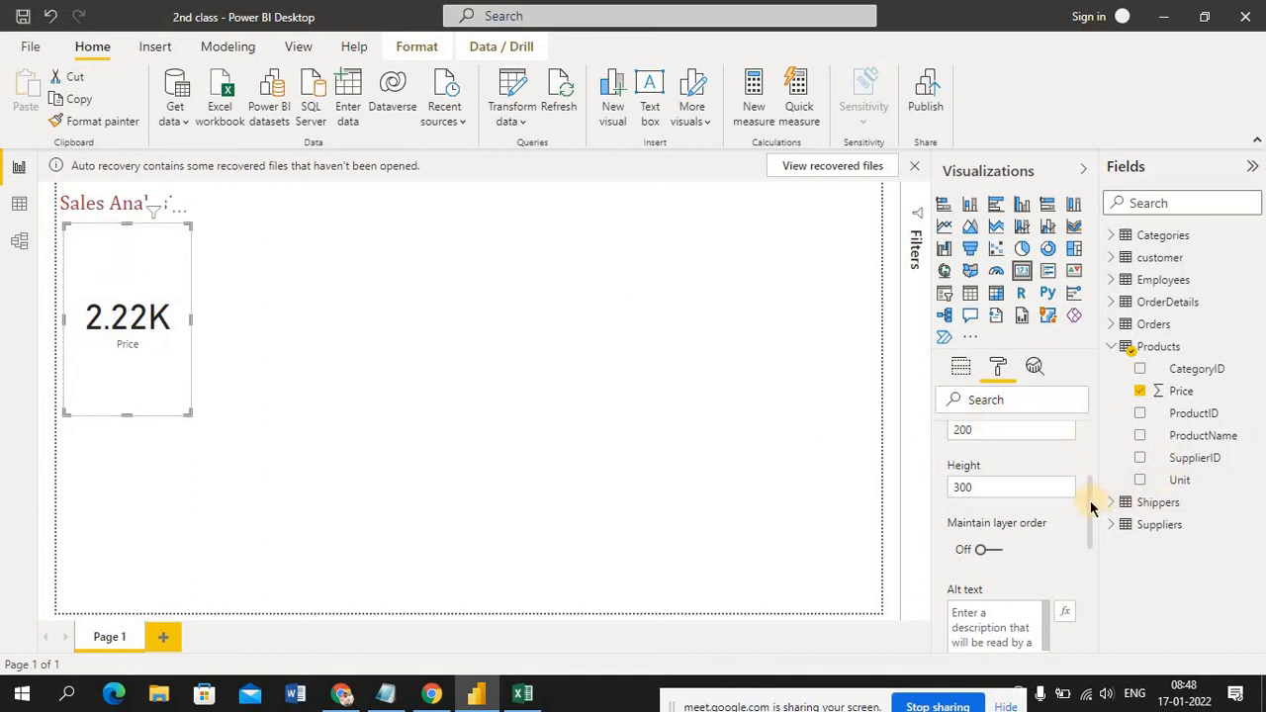
Review the Price card's Data label section and the formatting categories that follow it
left_click_drag(1094, 523, 1100, 545)
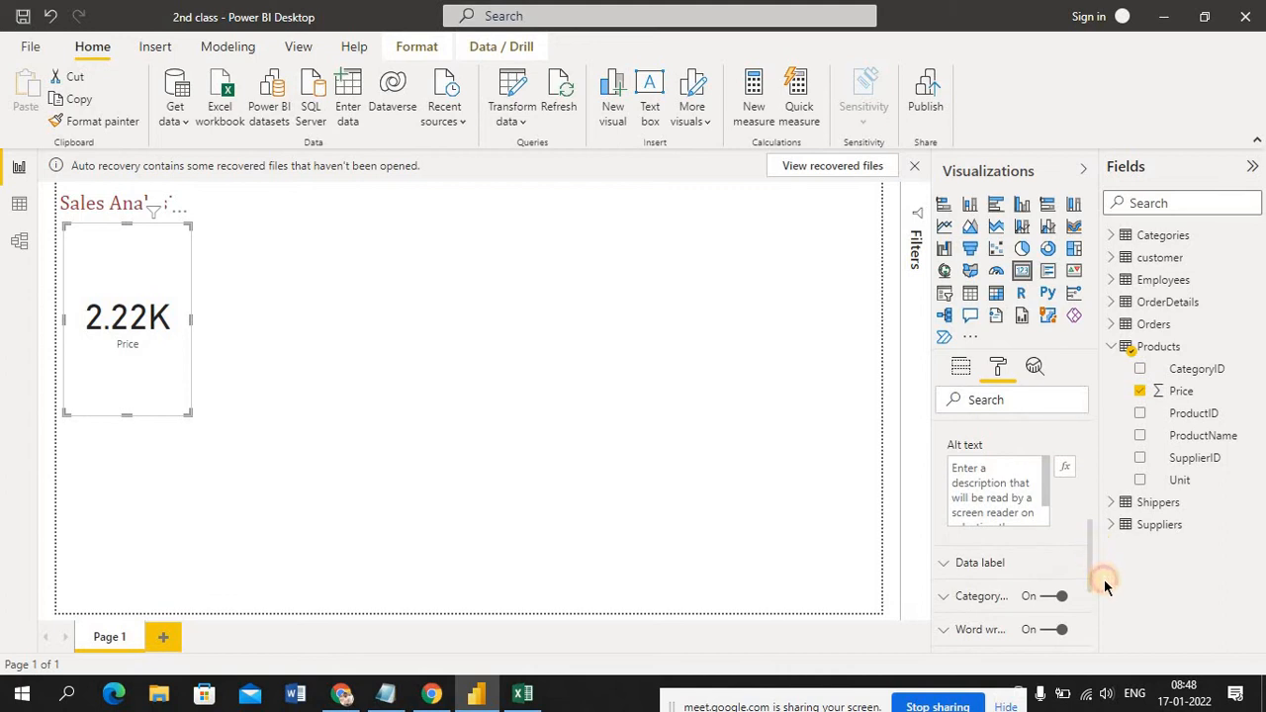
left_click(942, 566)
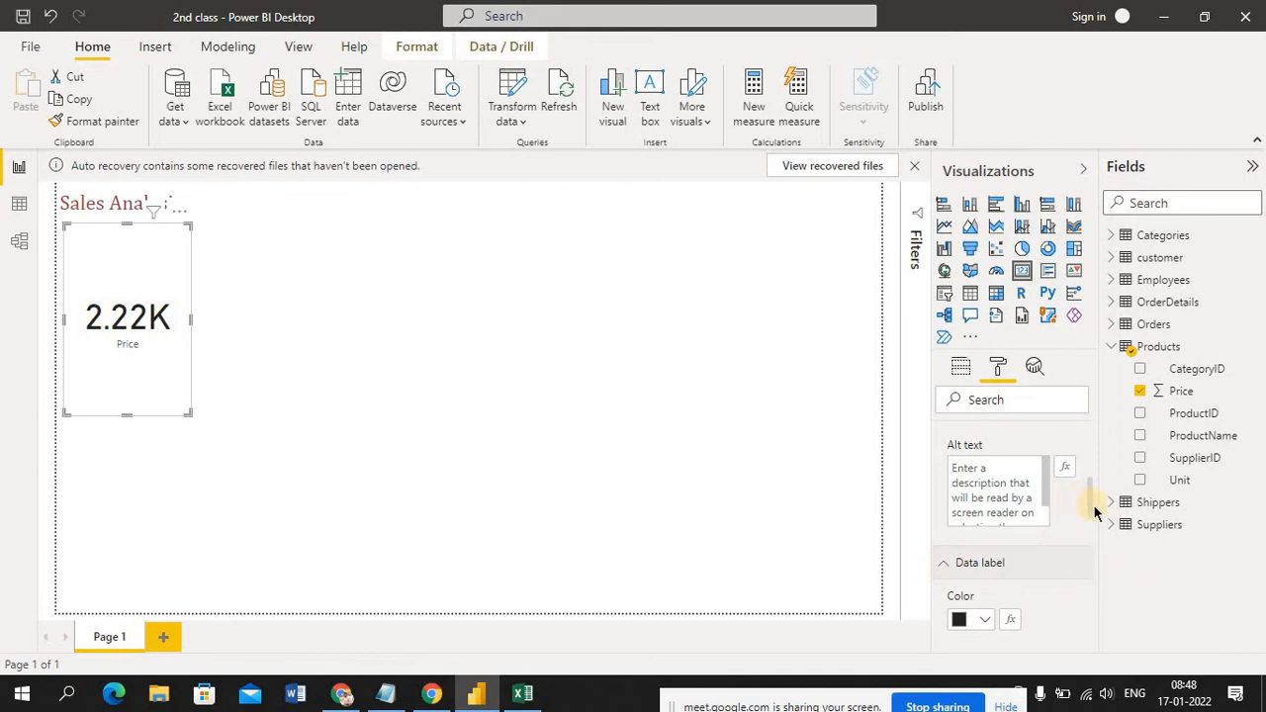
left_click_drag(1092, 512, 1095, 534)
left_click(943, 430)
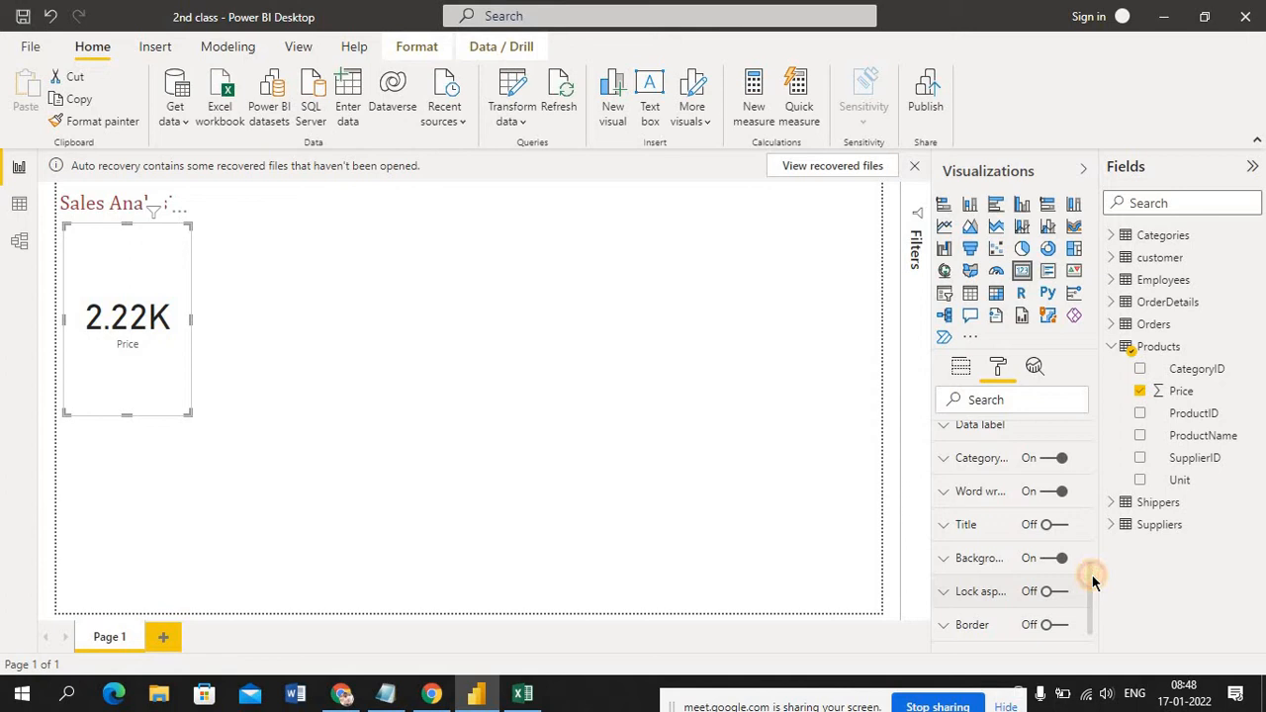
left_click_drag(1092, 579, 1092, 484)
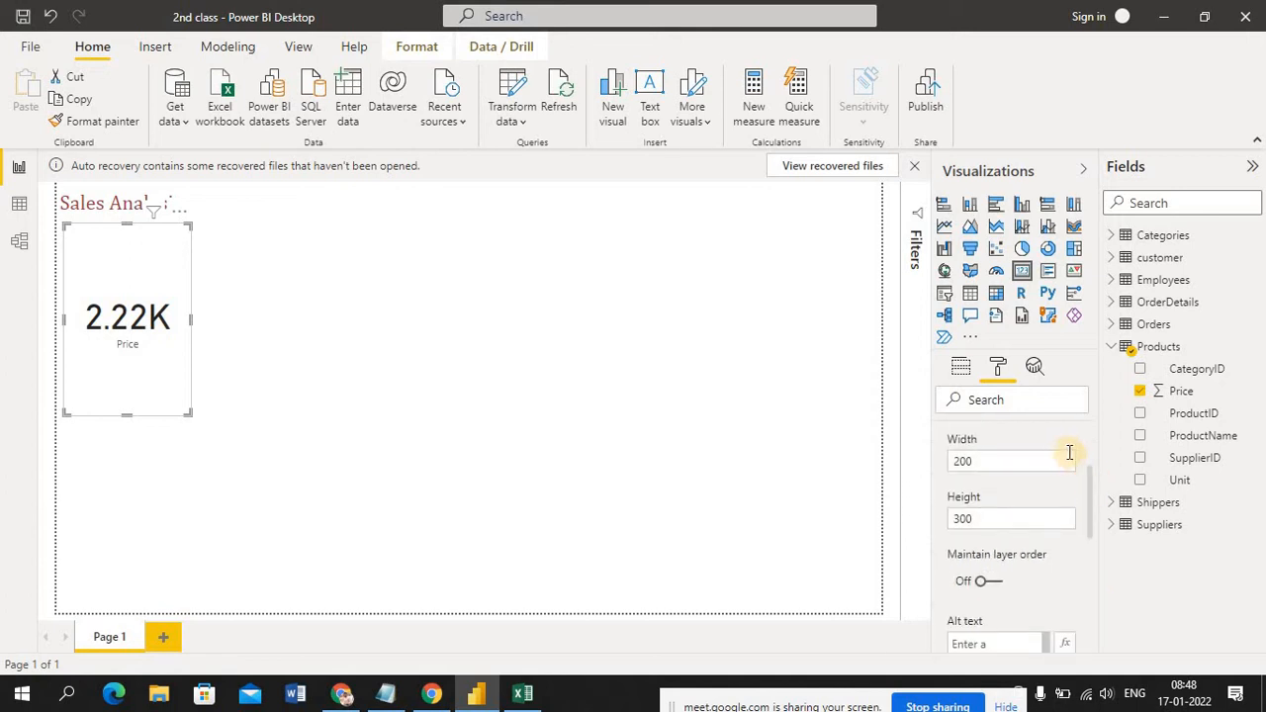
scroll(1093, 494, "up", 3)
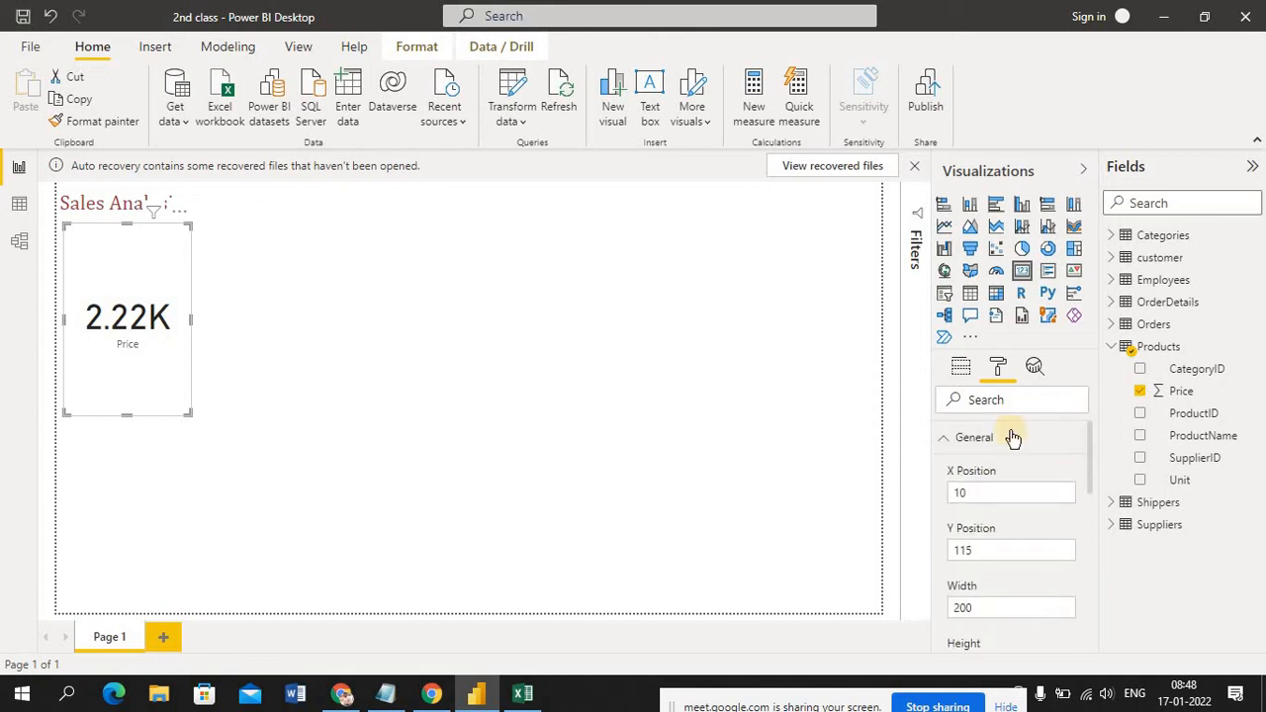
Set the Price card's data label color to the orange theme color
left_click(946, 438)
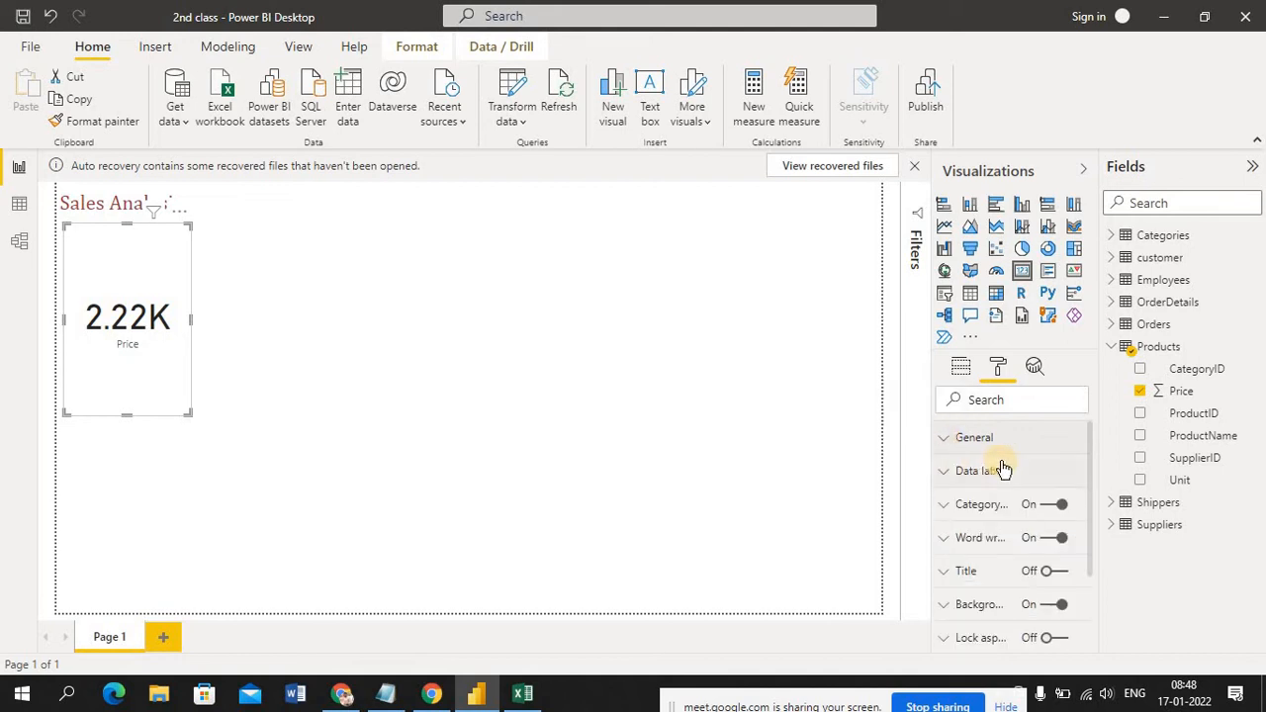
left_click(941, 474)
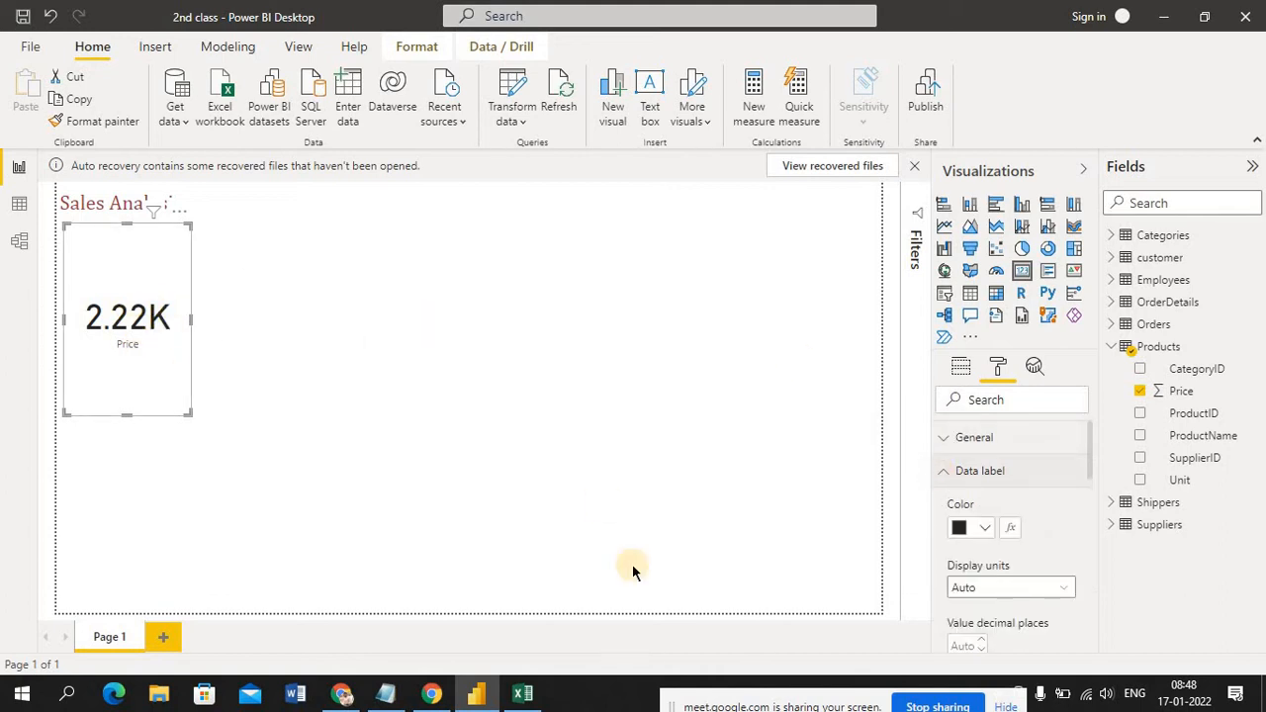
left_click(986, 530)
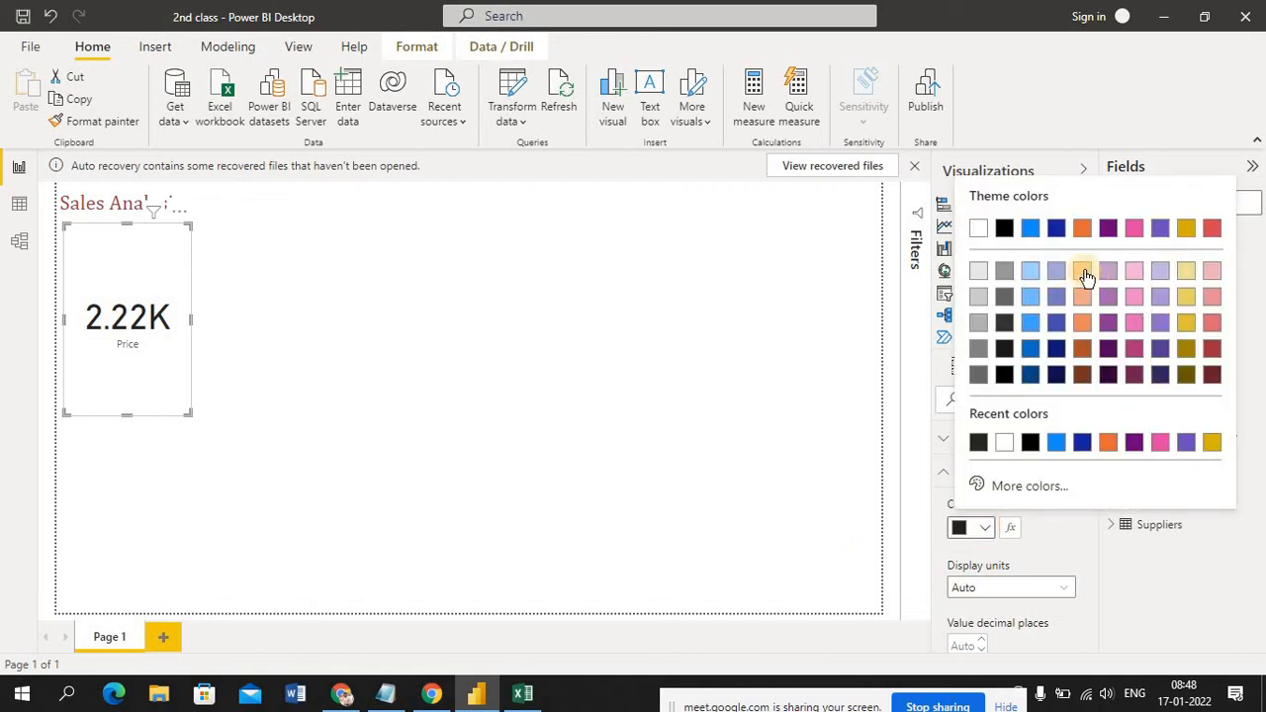
left_click(1083, 230)
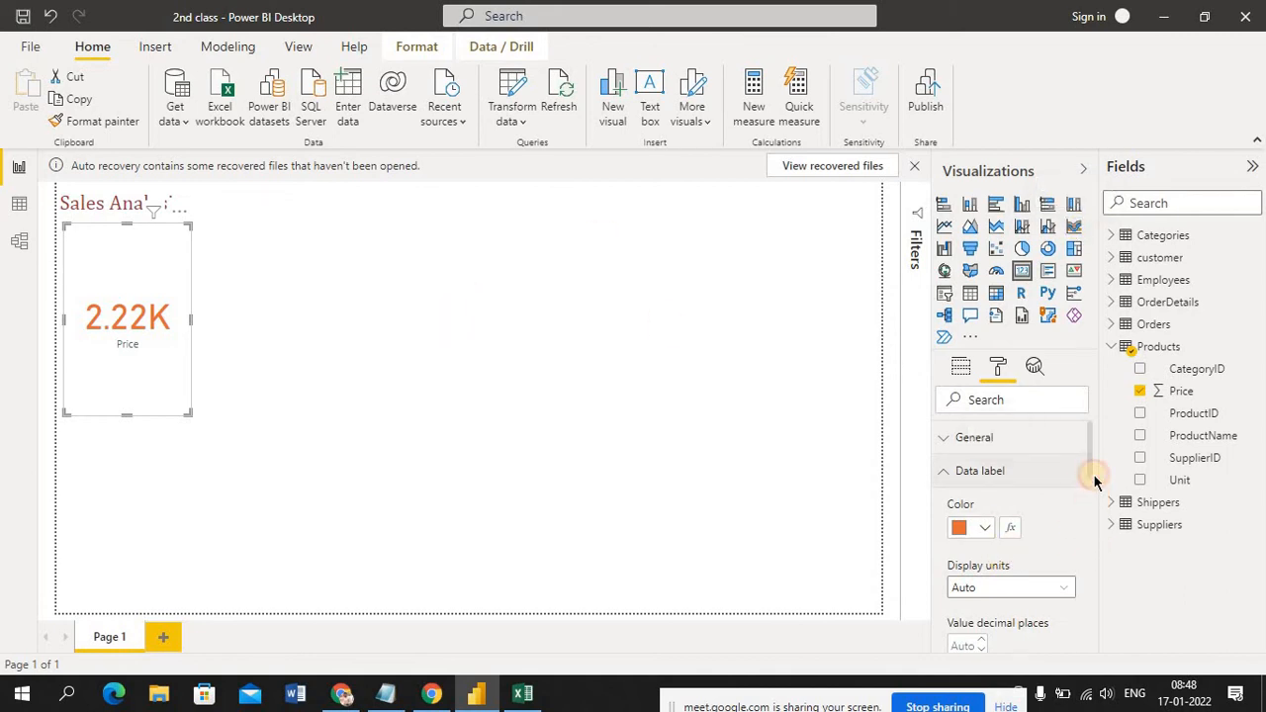
left_click_drag(1089, 478, 1092, 506)
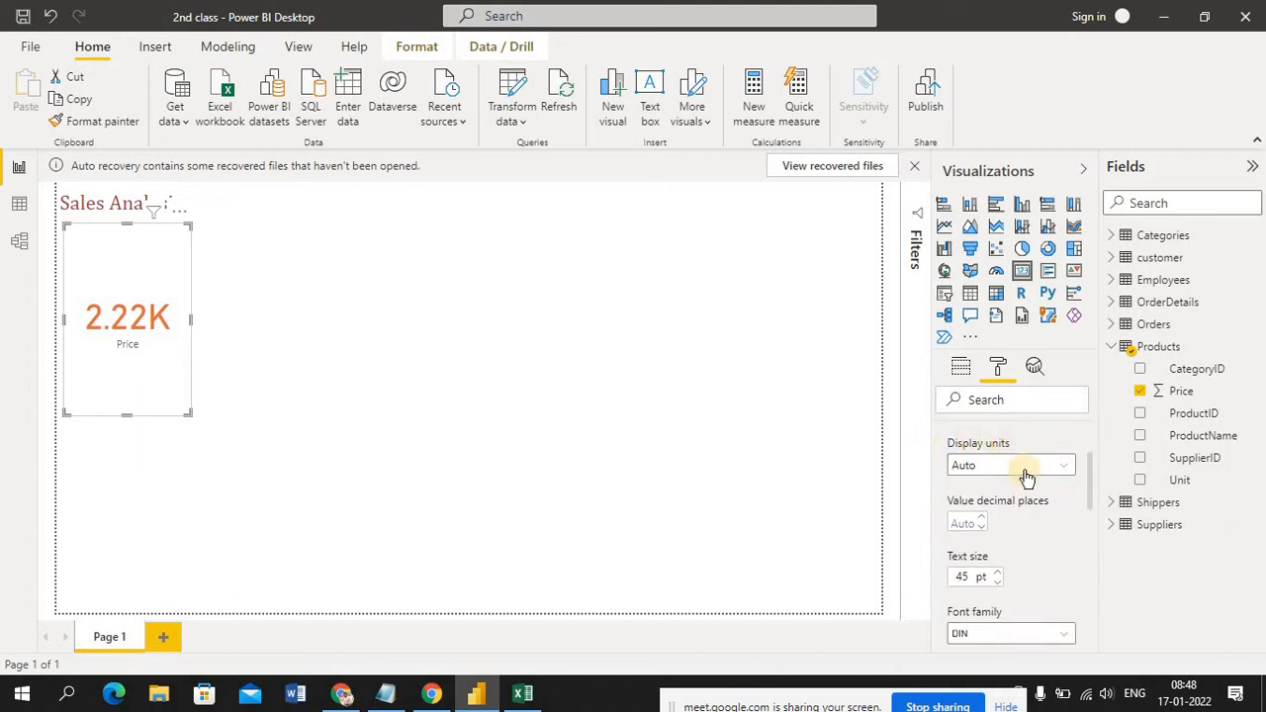
Try Millions as the display units of the Price card's data label, and settle on Thousands
left_click(1066, 479)
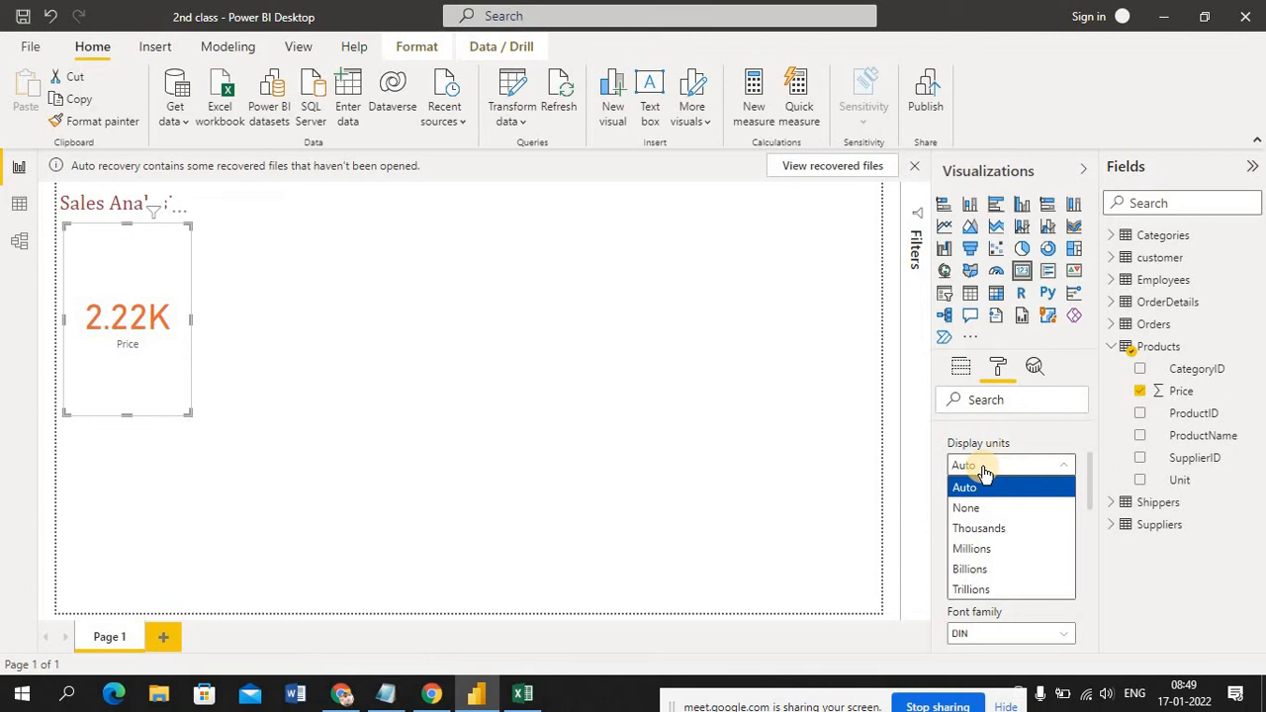
left_click(999, 556)
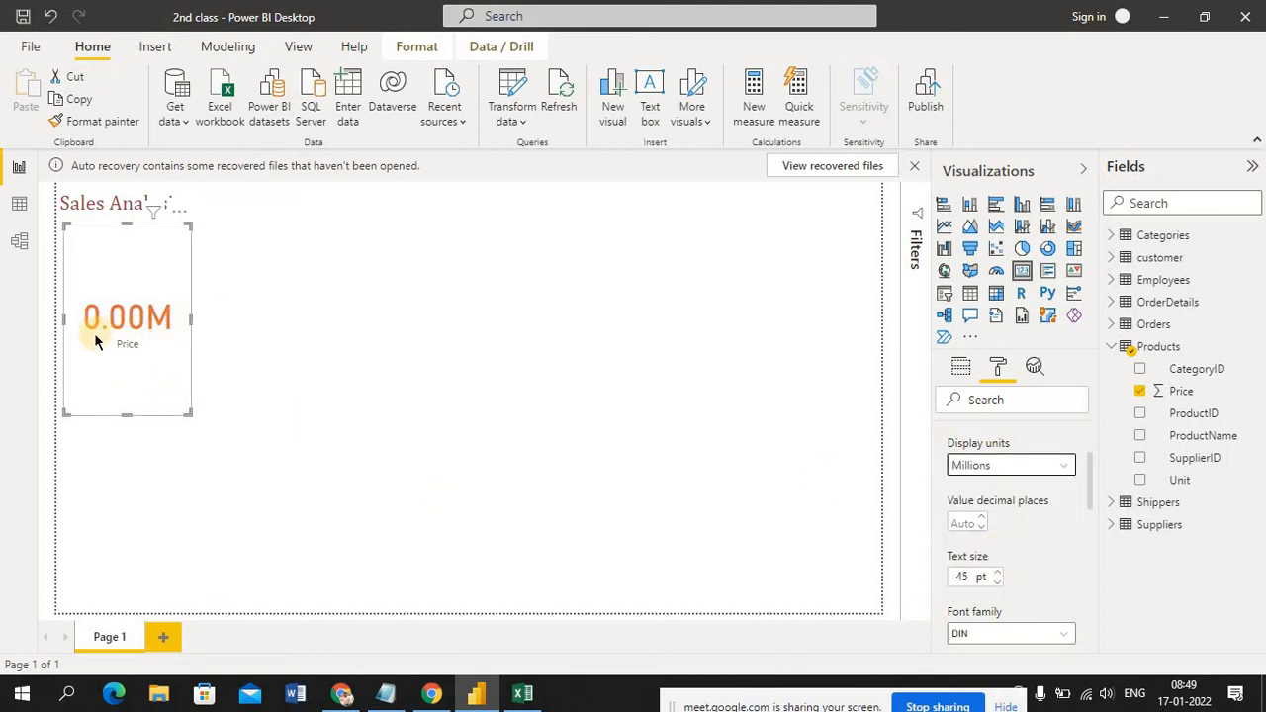
left_click(1063, 473)
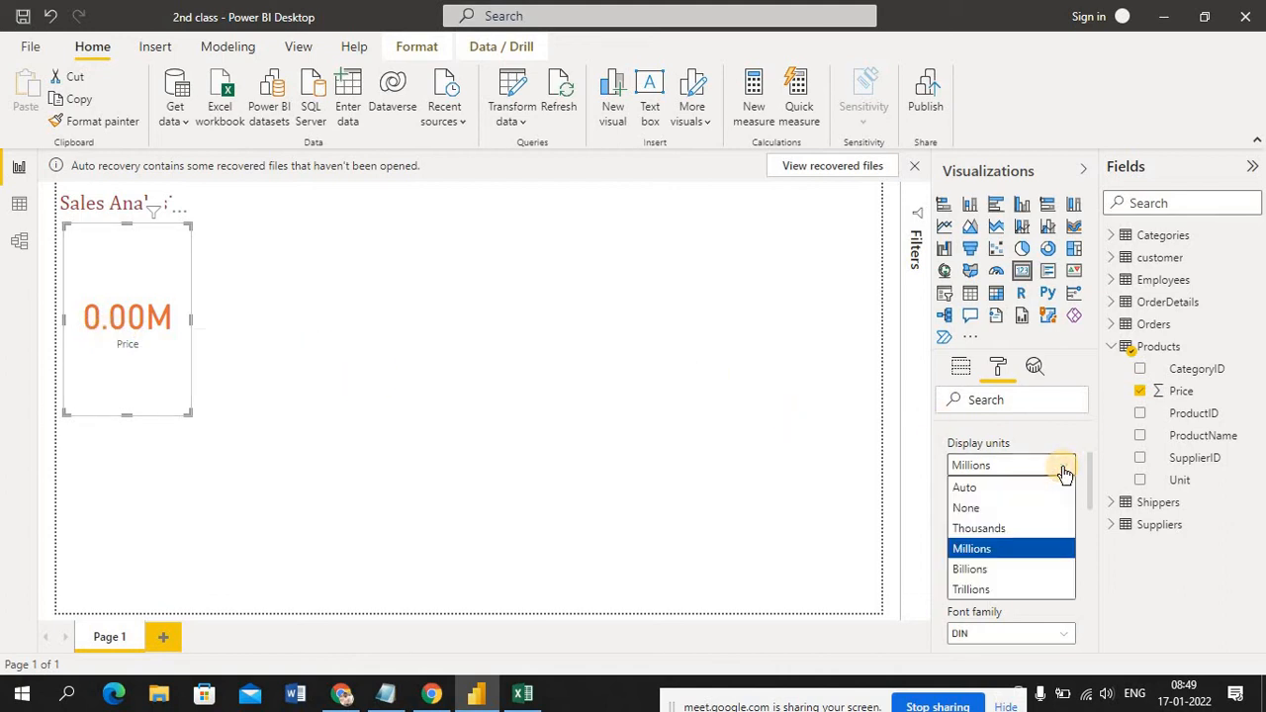
left_click(991, 529)
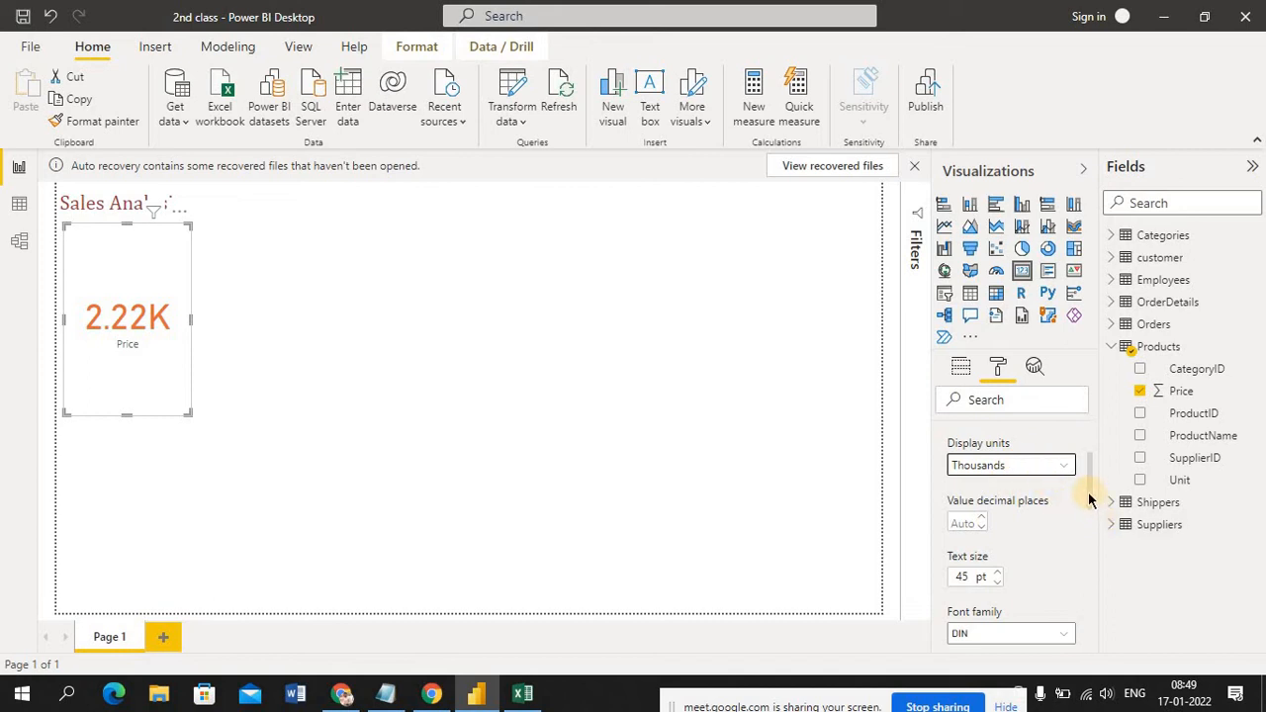
Set the Price card's data label text size to 60 pt and its font family to Calibri
left_click_drag(1089, 500, 1089, 517)
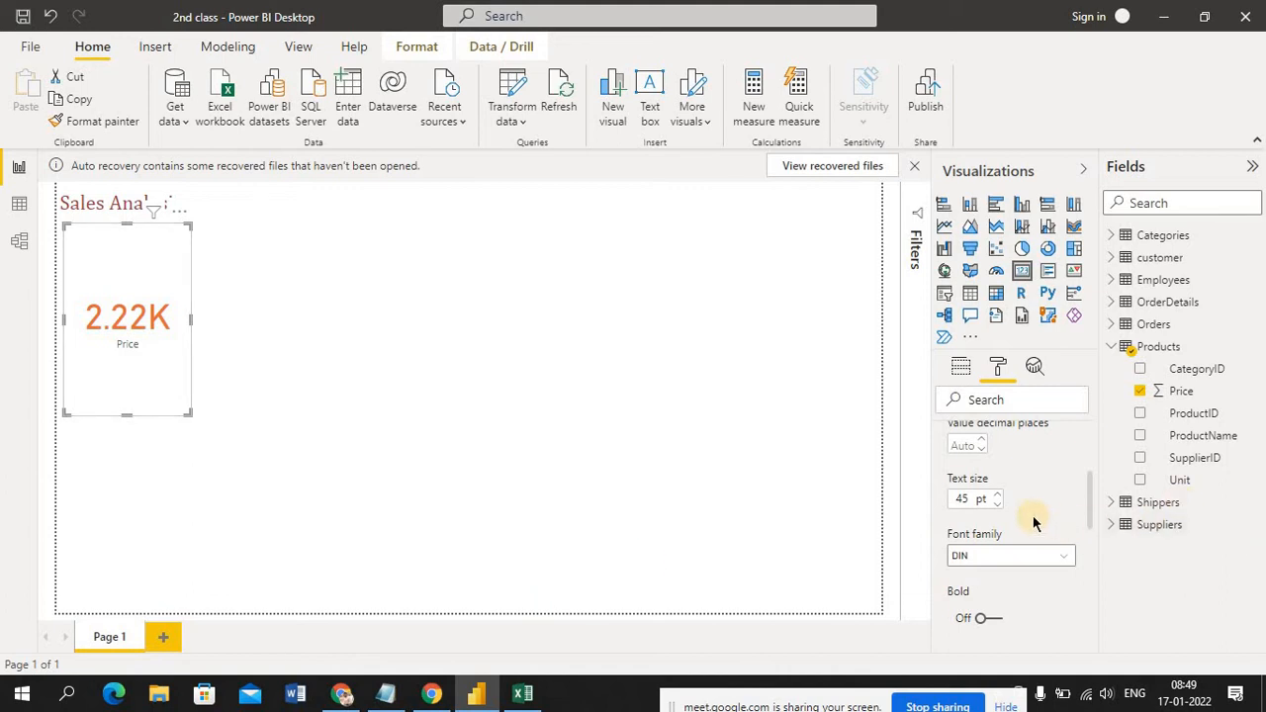
left_click(996, 500)
left_click(996, 500)
left_click(996, 499)
left_click(996, 500)
left_click(996, 500)
left_click(996, 503)
left_click(996, 503)
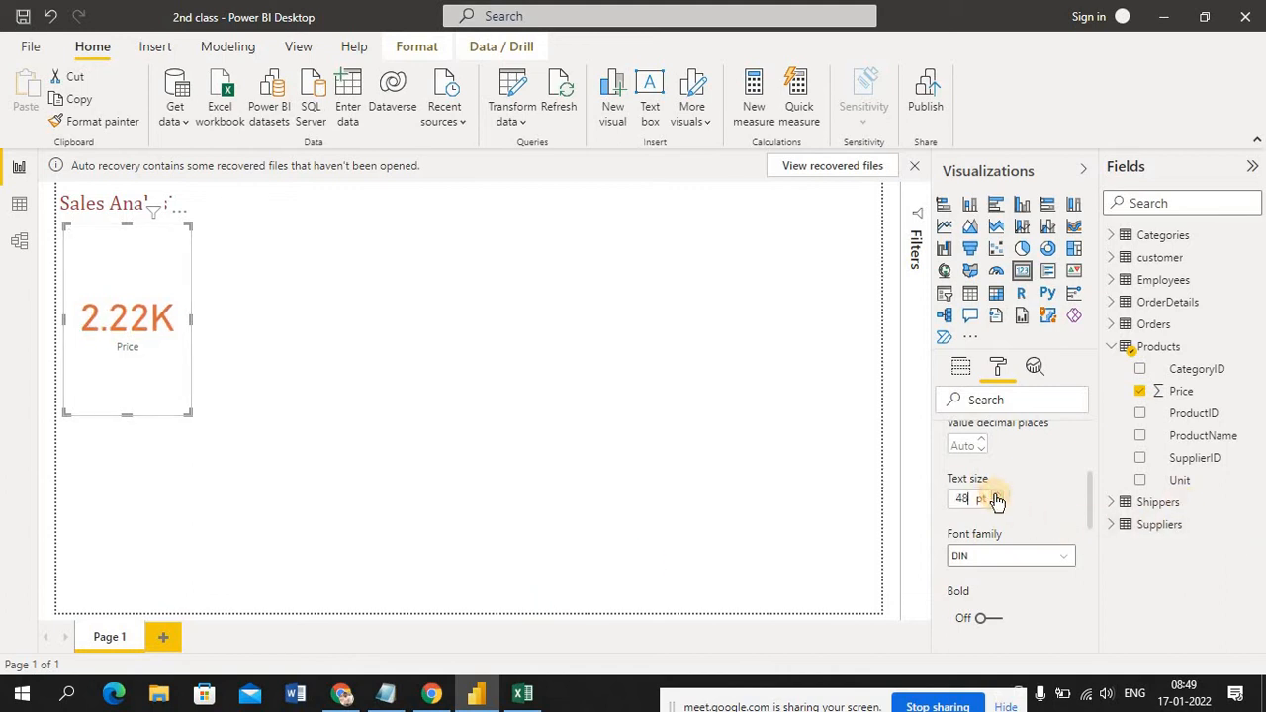
left_click(996, 496)
left_click(996, 496)
left_click(996, 496)
left_click(996, 496)
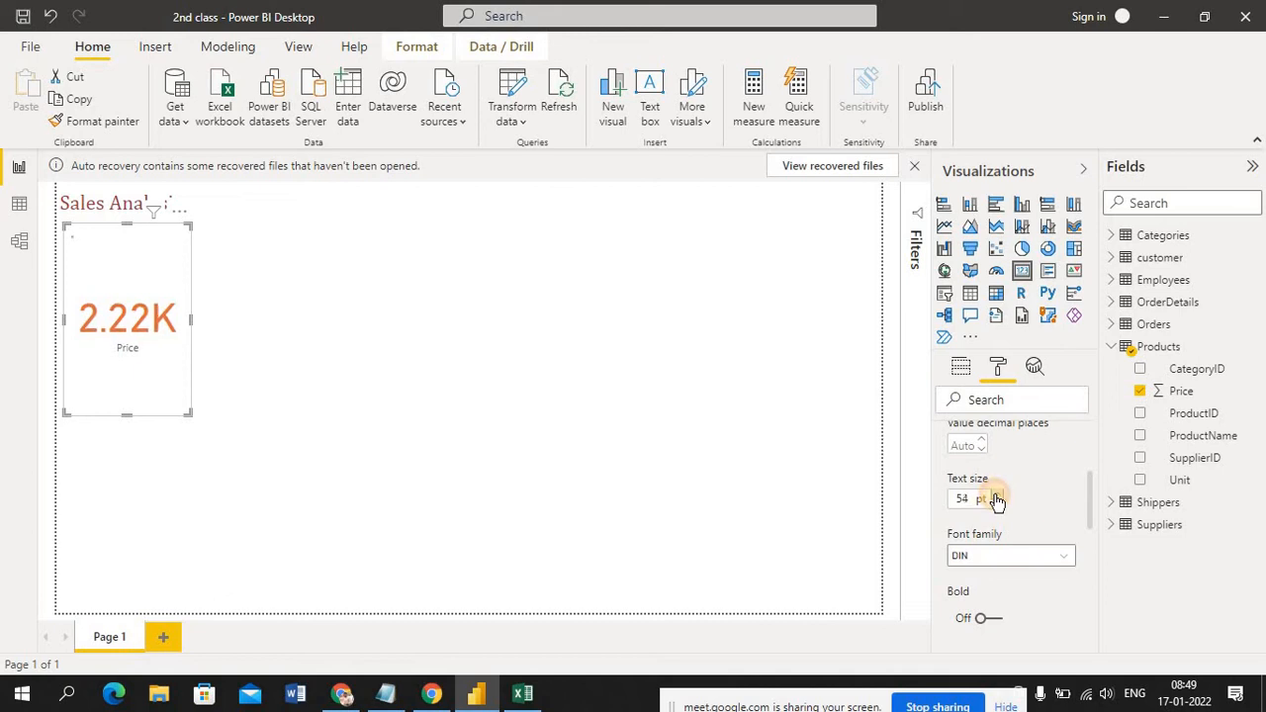
scroll(995, 496, "down", 3)
left_click(996, 496)
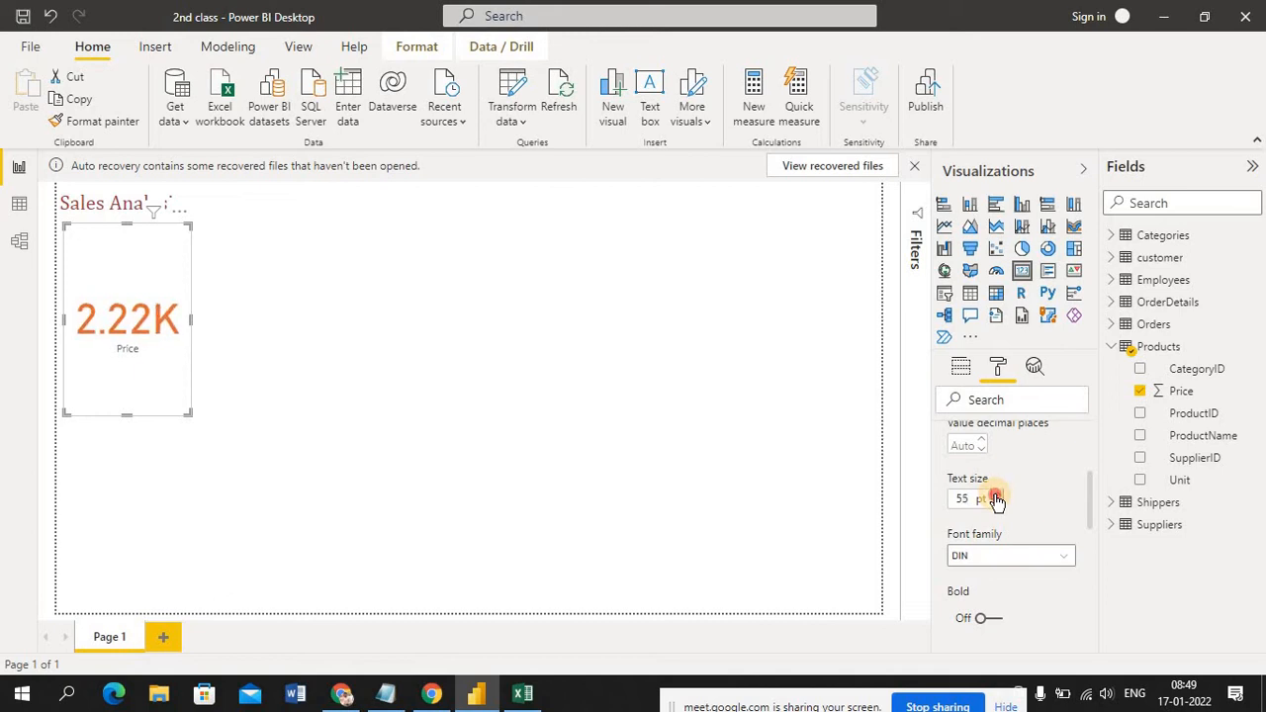
left_click(996, 495)
left_click(996, 495)
left_click(996, 495)
left_click(996, 495)
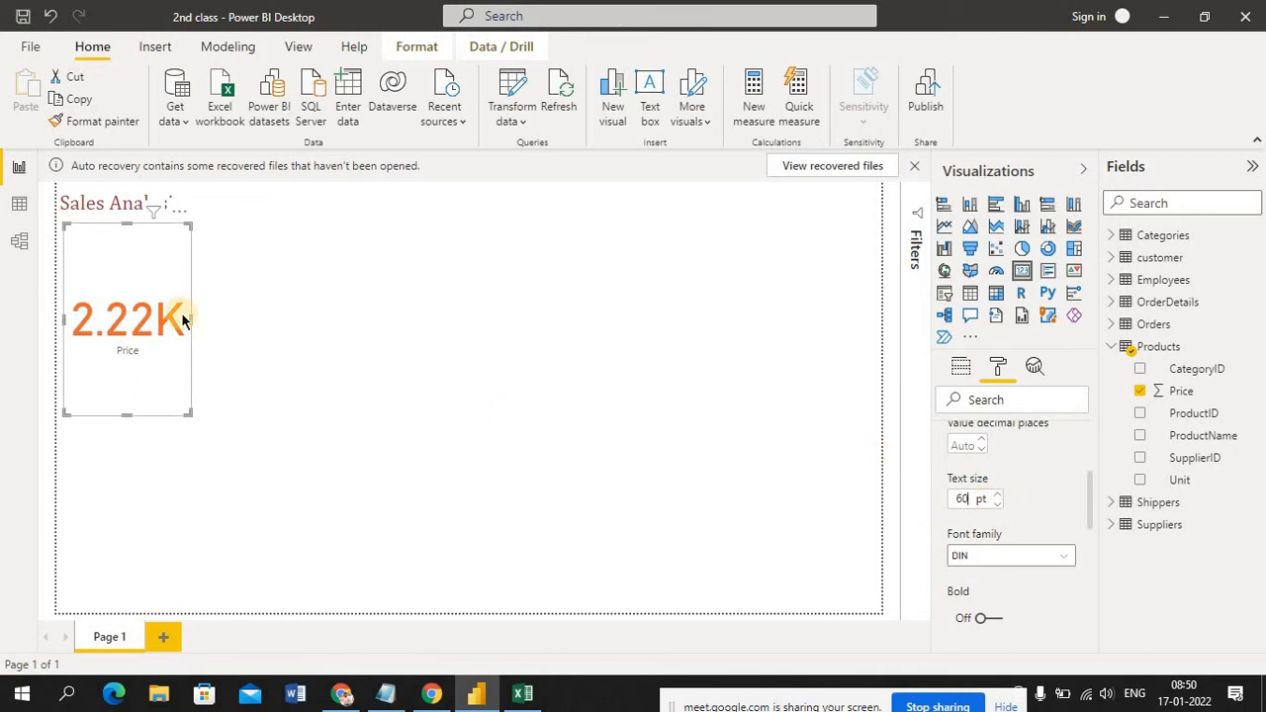
left_click(1063, 559)
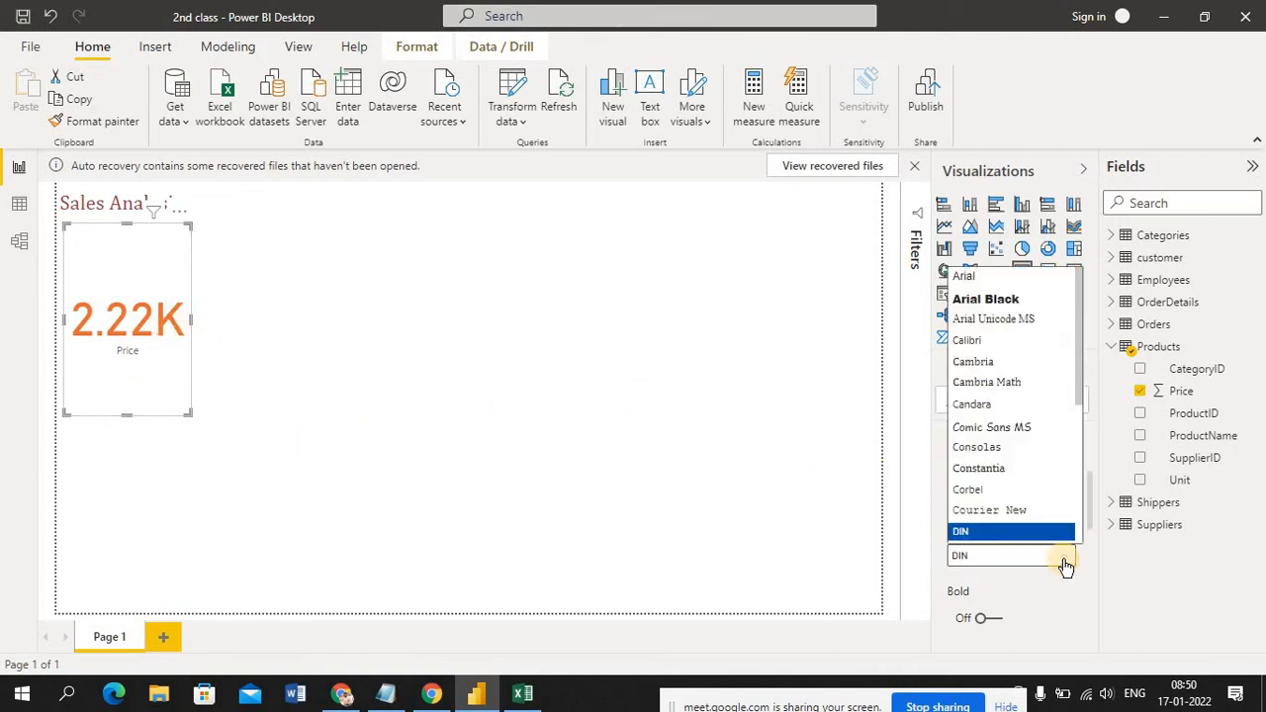
left_click(988, 341)
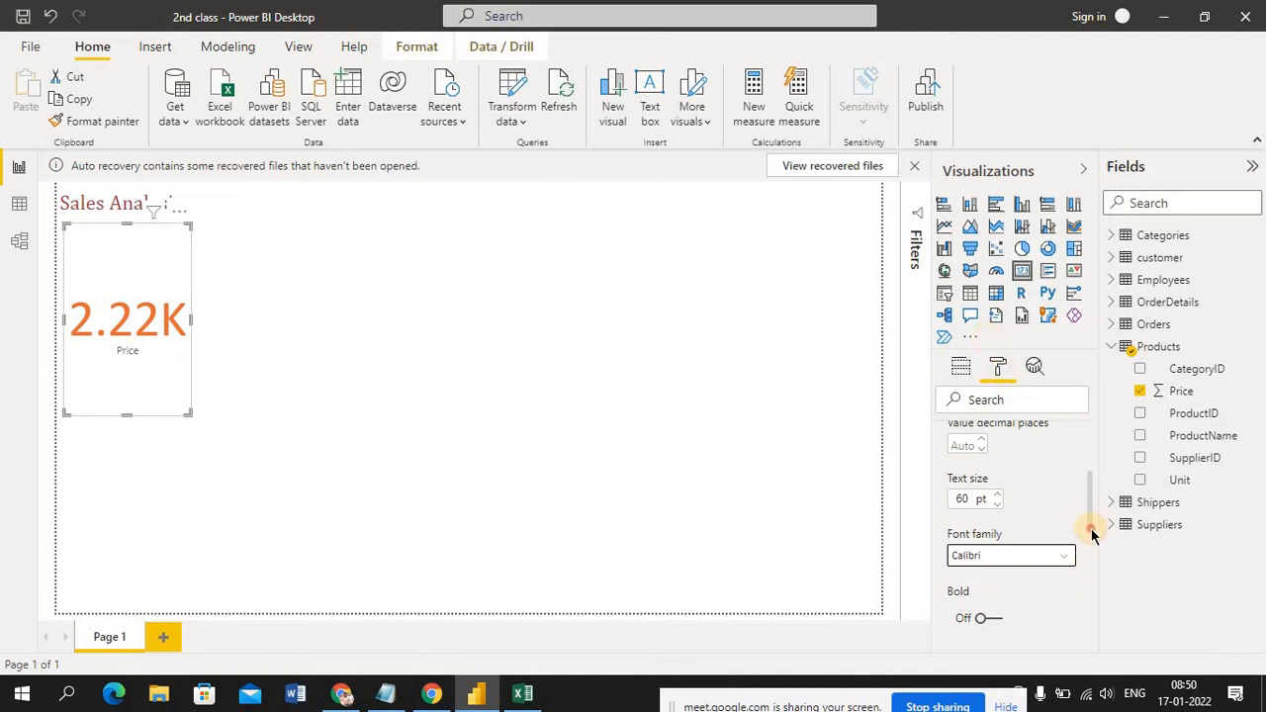
Try bold on the Price card's data label and turn it back off
left_click_drag(1091, 521, 1091, 537)
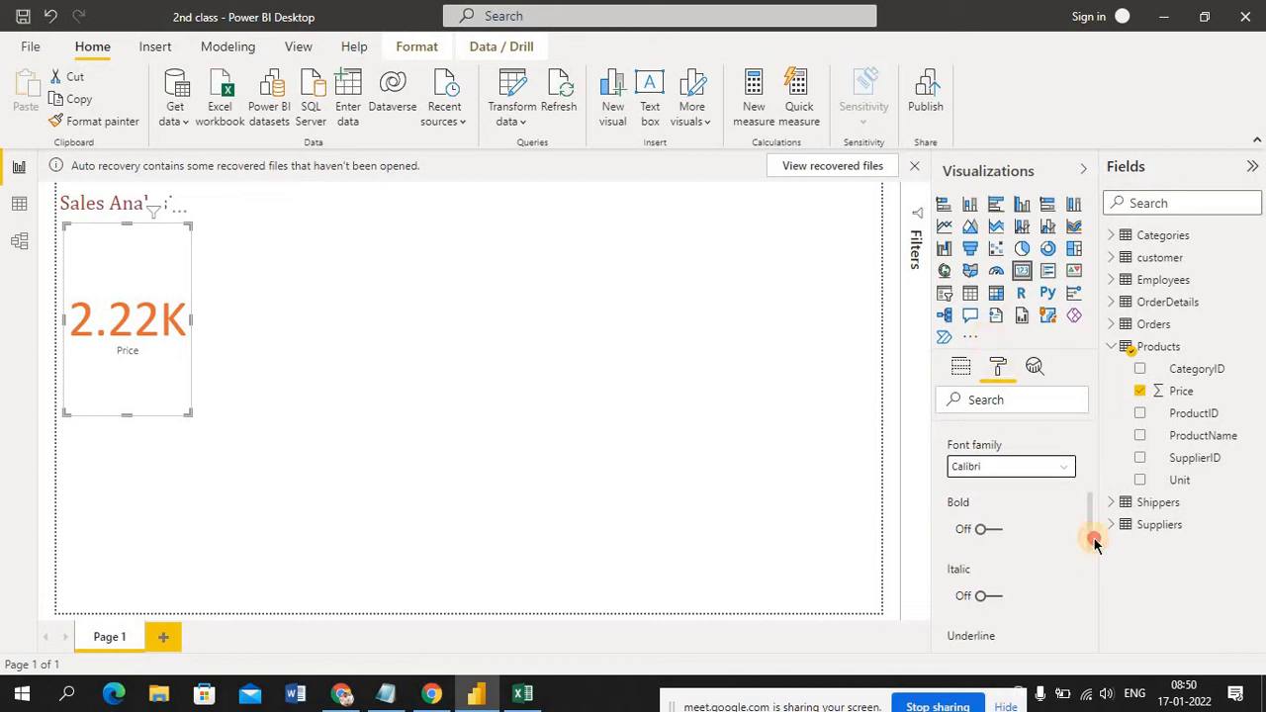
left_click(994, 528)
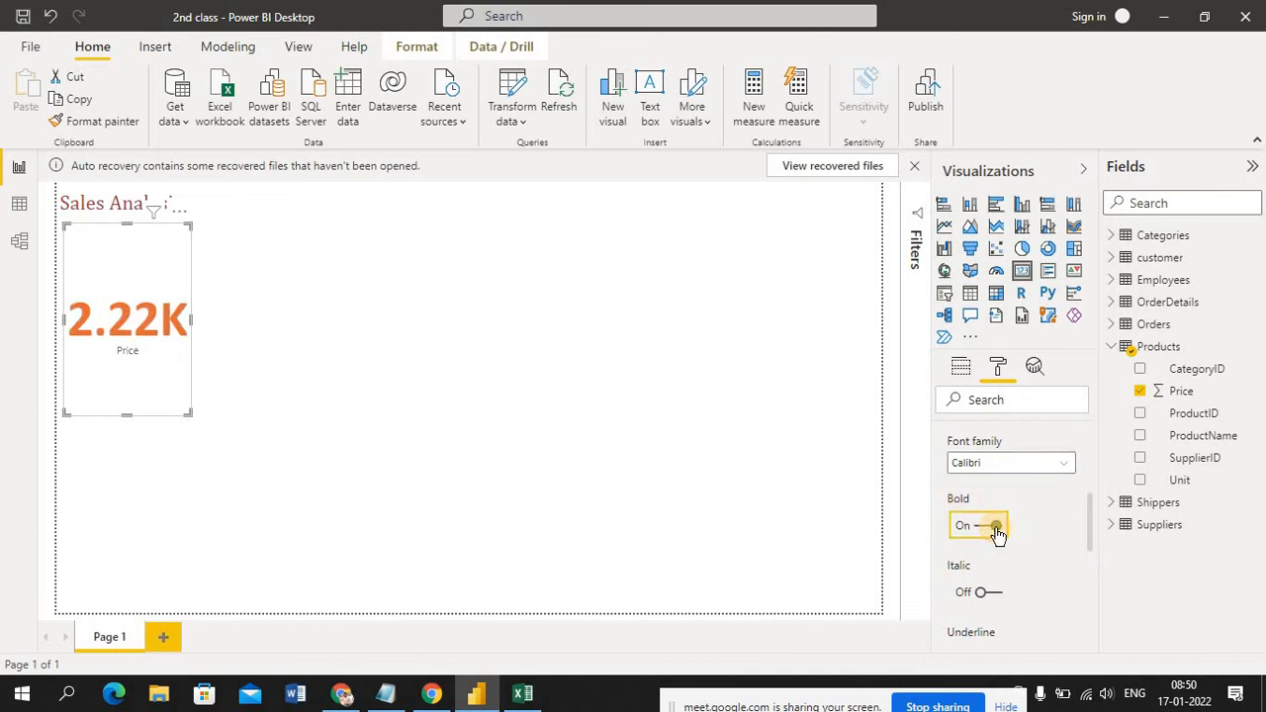
left_click(991, 530)
left_click(1089, 541)
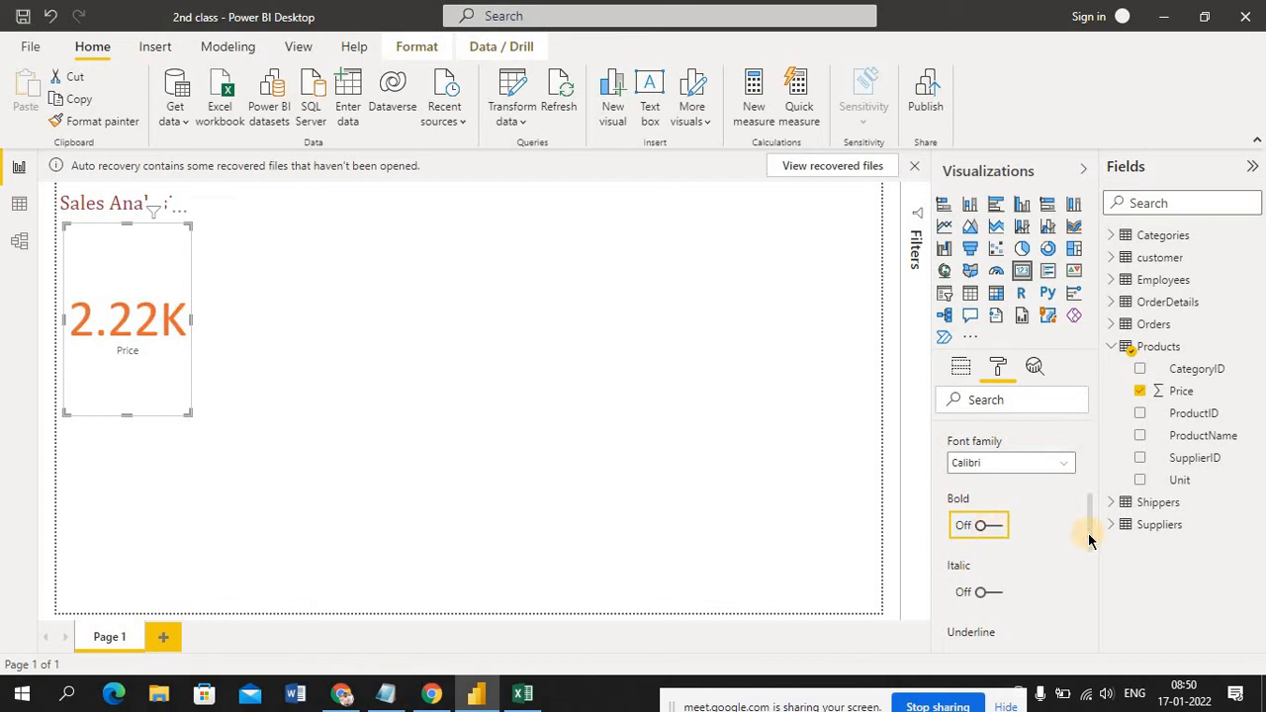
left_click_drag(1089, 540, 1098, 590)
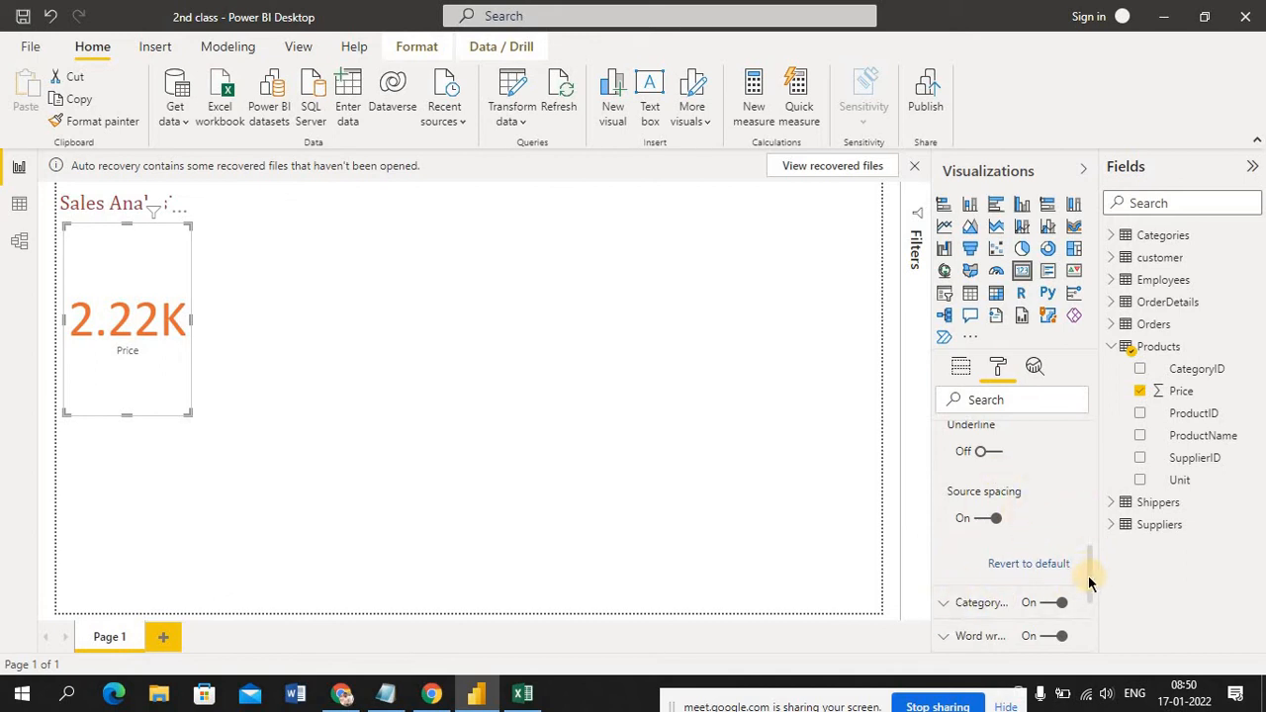
left_click_drag(1089, 584, 1092, 445)
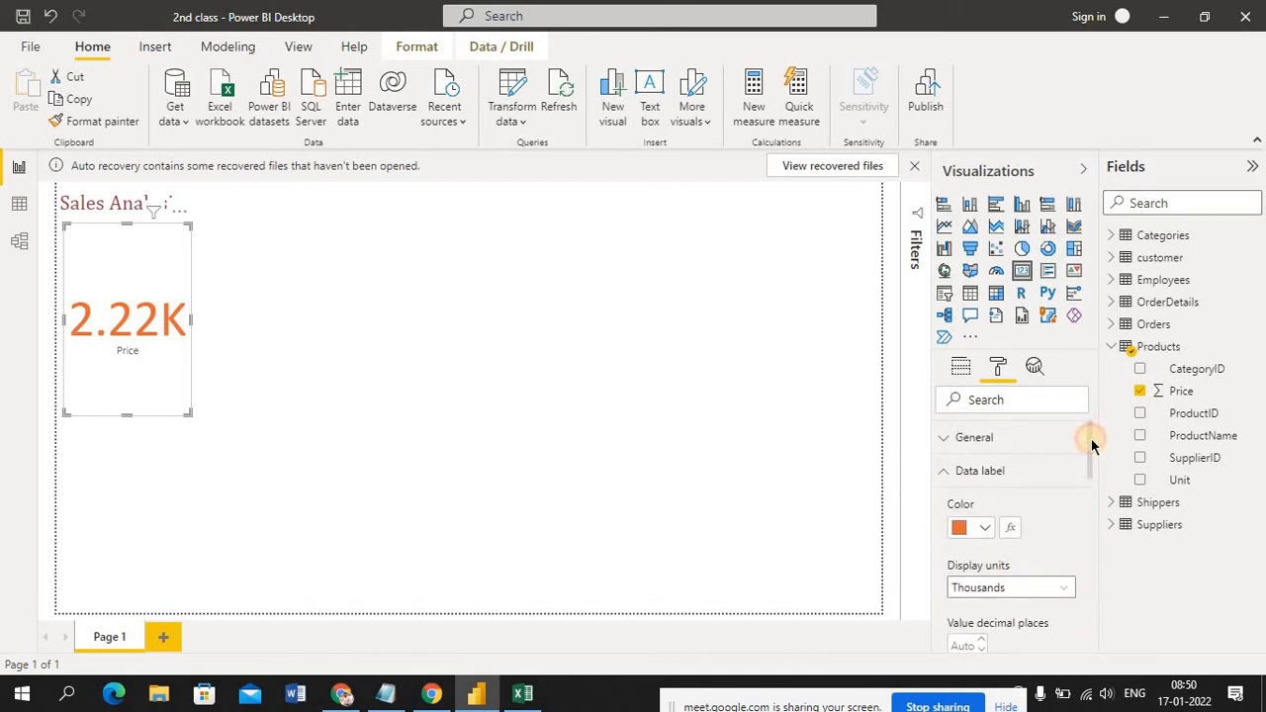
Close the data label settings and set the Price card's category label color to black
left_click(947, 475)
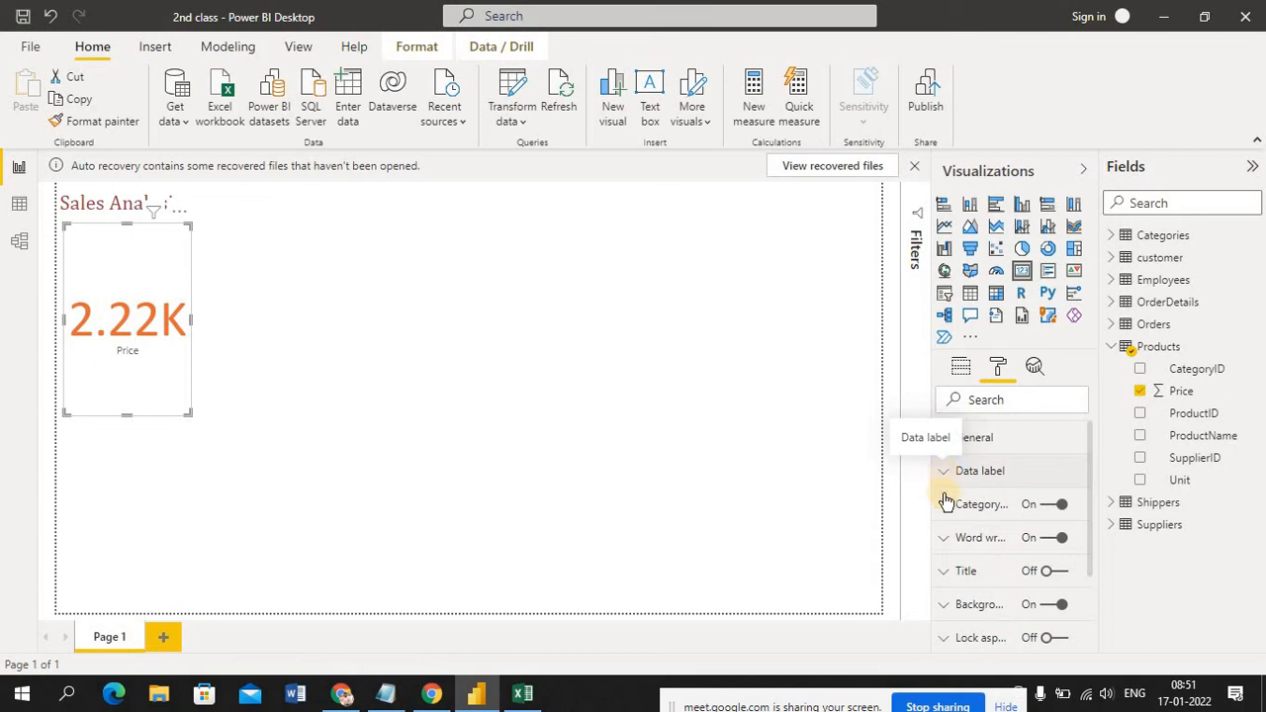
left_click(945, 506)
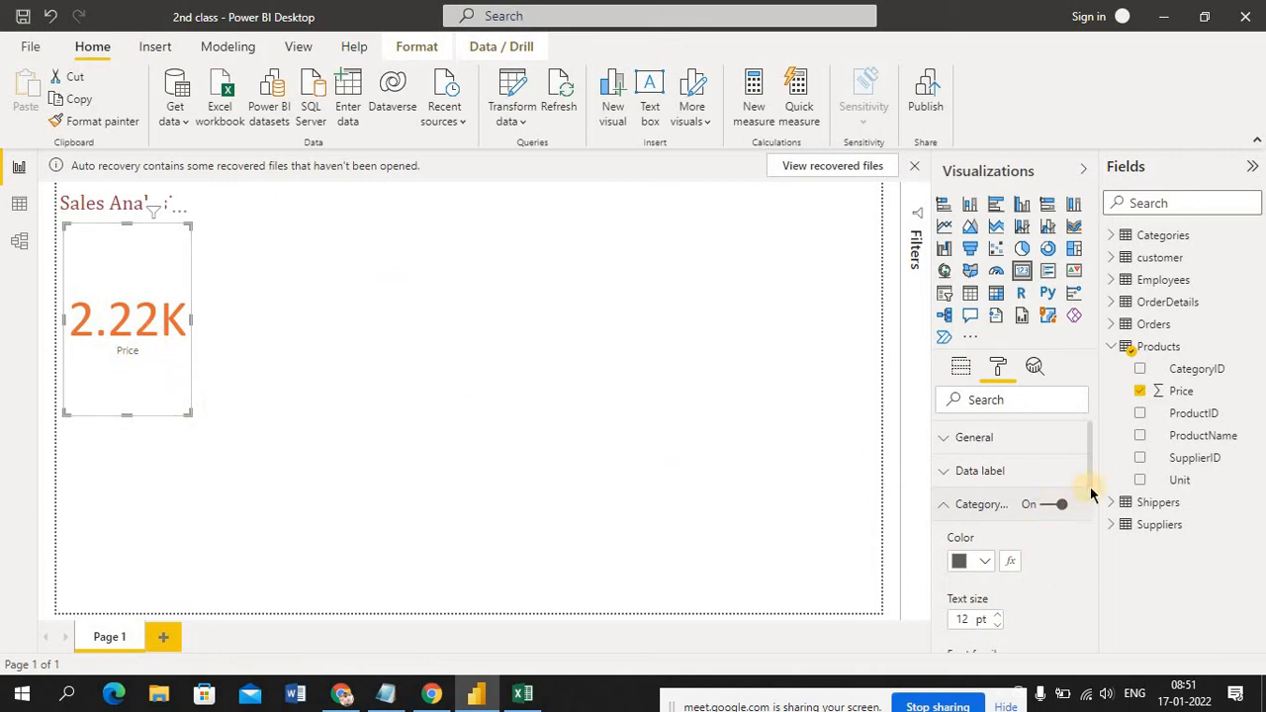
left_click_drag(1091, 491, 1093, 509)
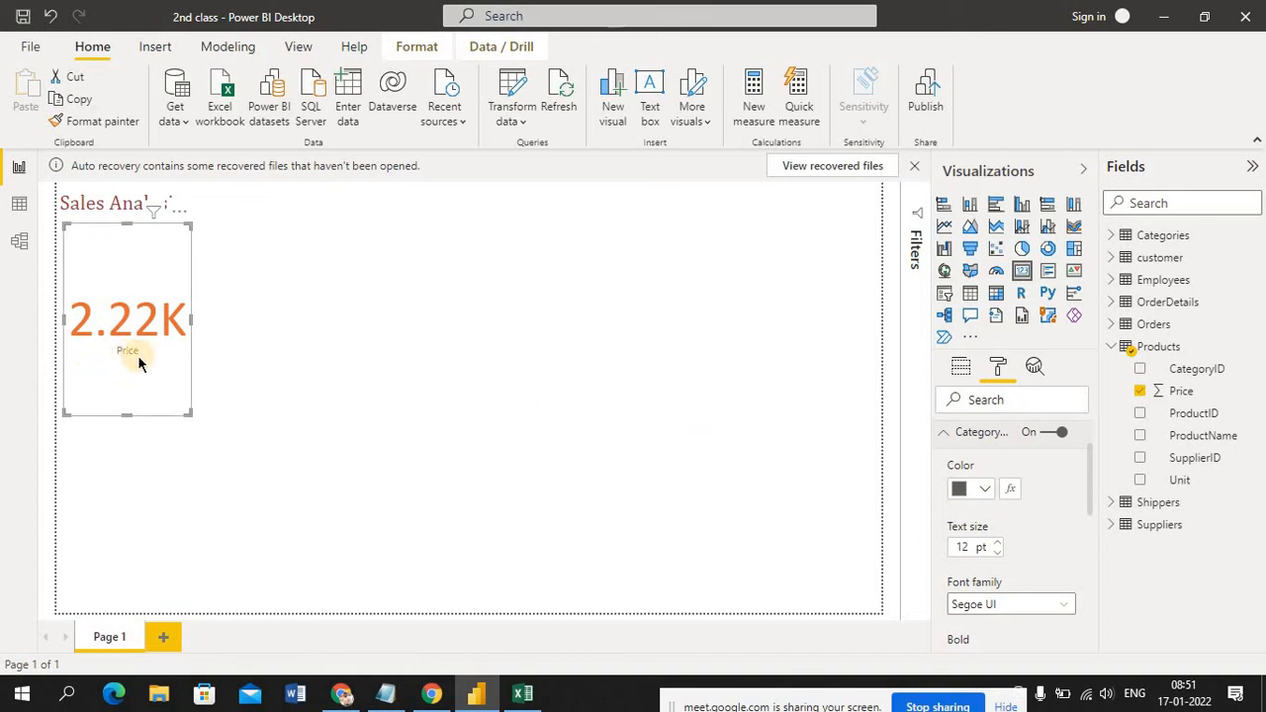
left_click(989, 493)
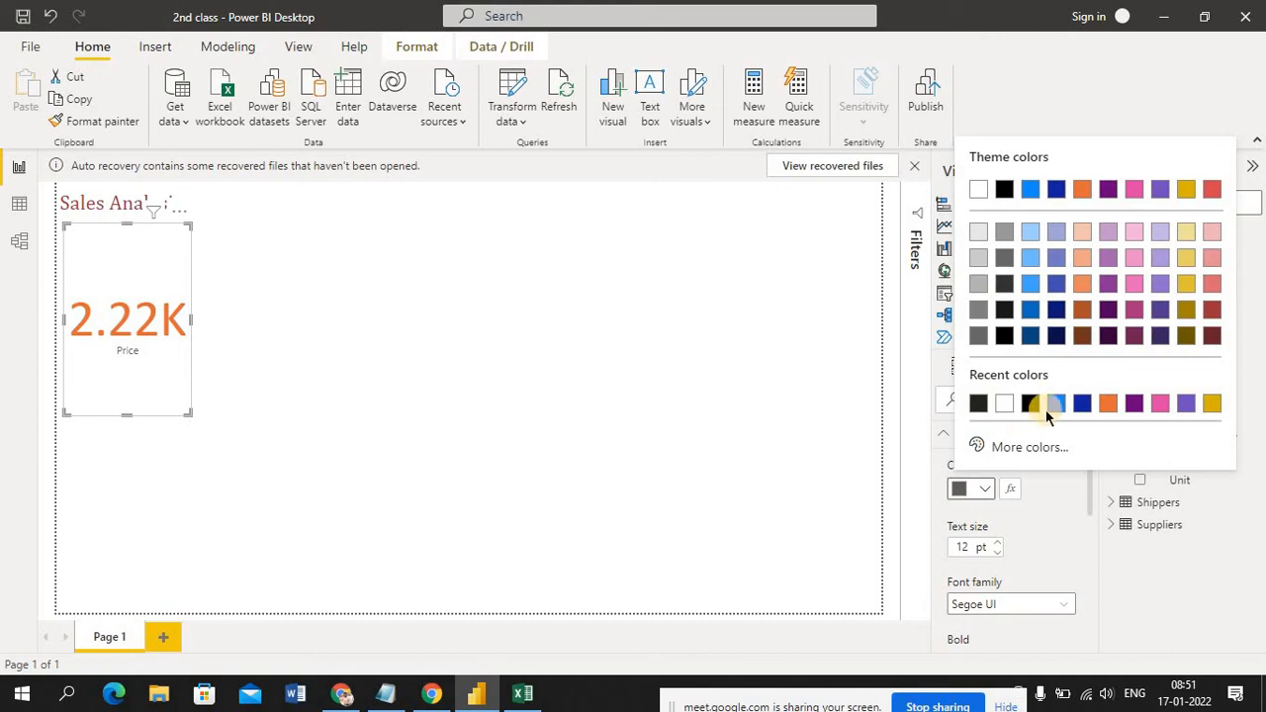
left_click(1030, 404)
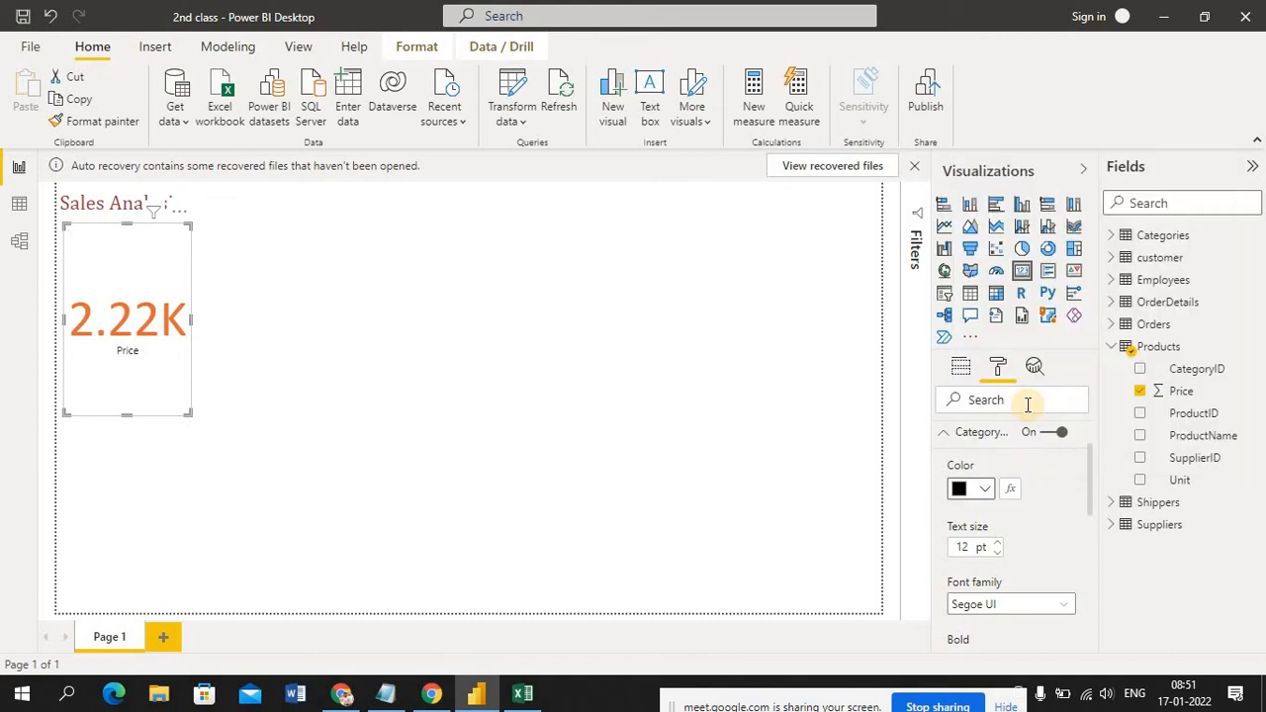
Set the Price card's category label text size to 22 pt and make it bold
left_click(999, 543)
left_click(999, 543)
left_click(999, 543)
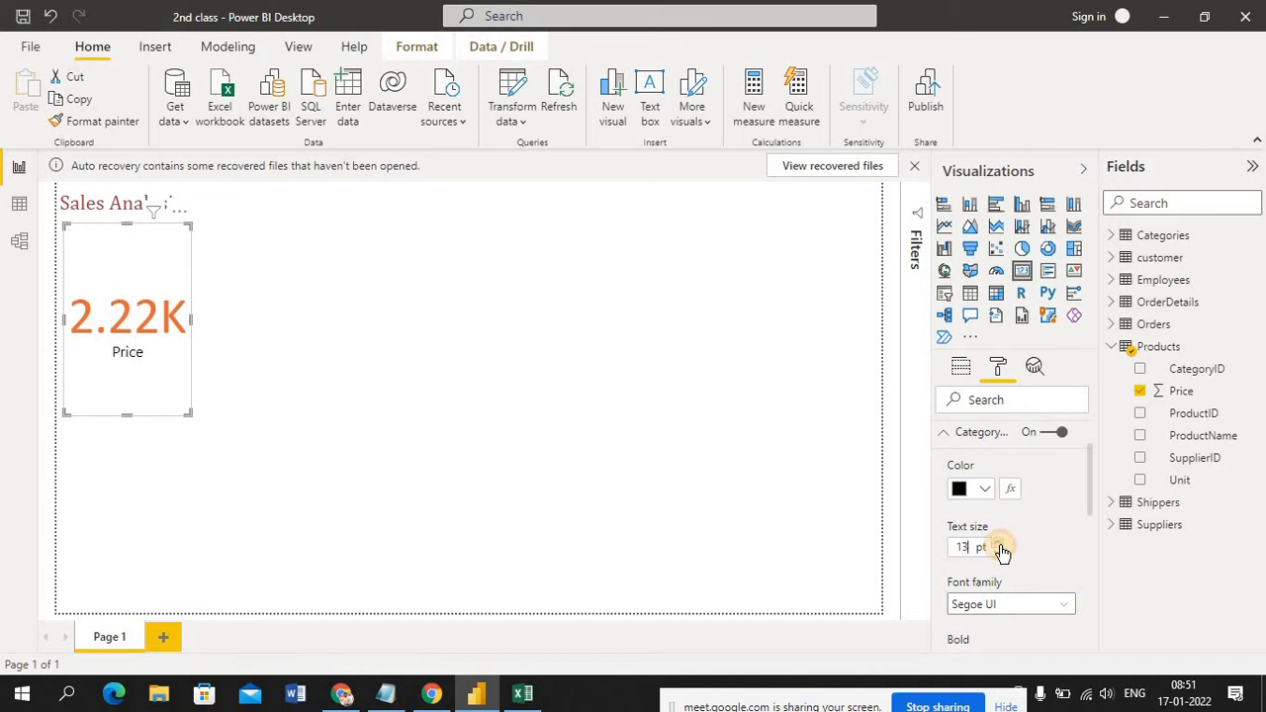
left_click(1000, 545)
left_click(1000, 545)
left_click(1000, 545)
left_click(1000, 545)
left_click(1000, 545)
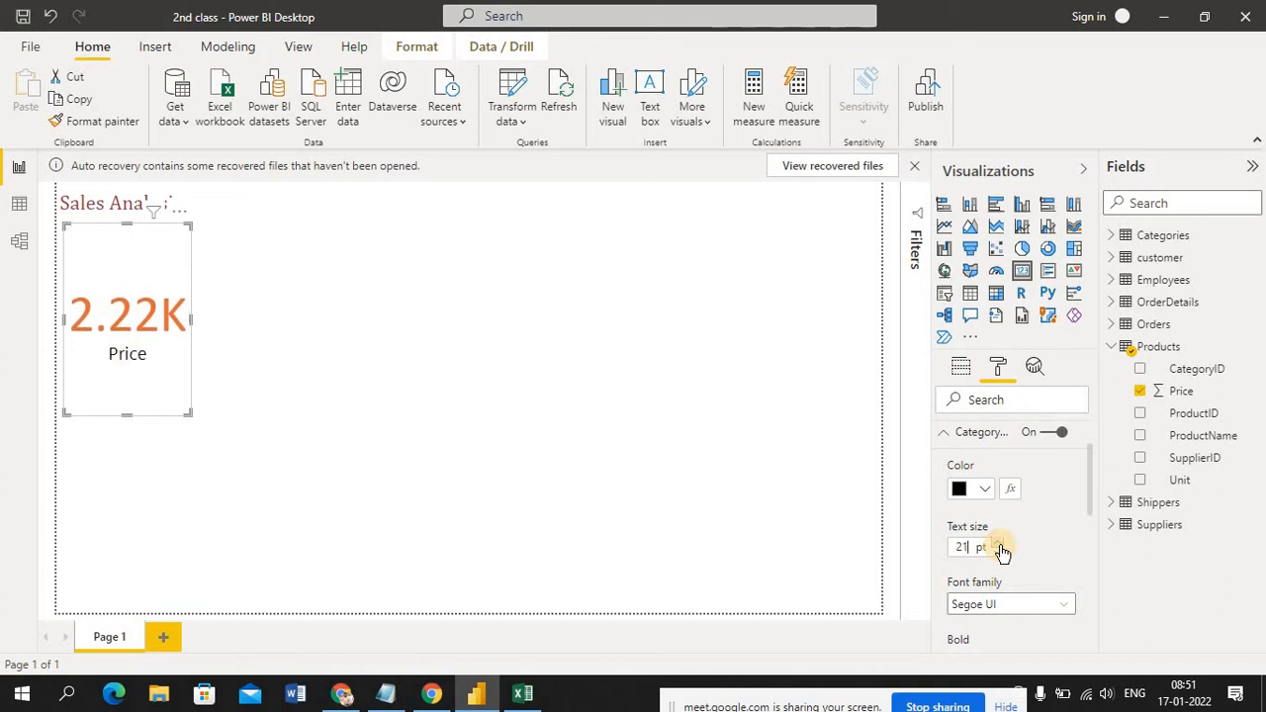
left_click(1000, 545)
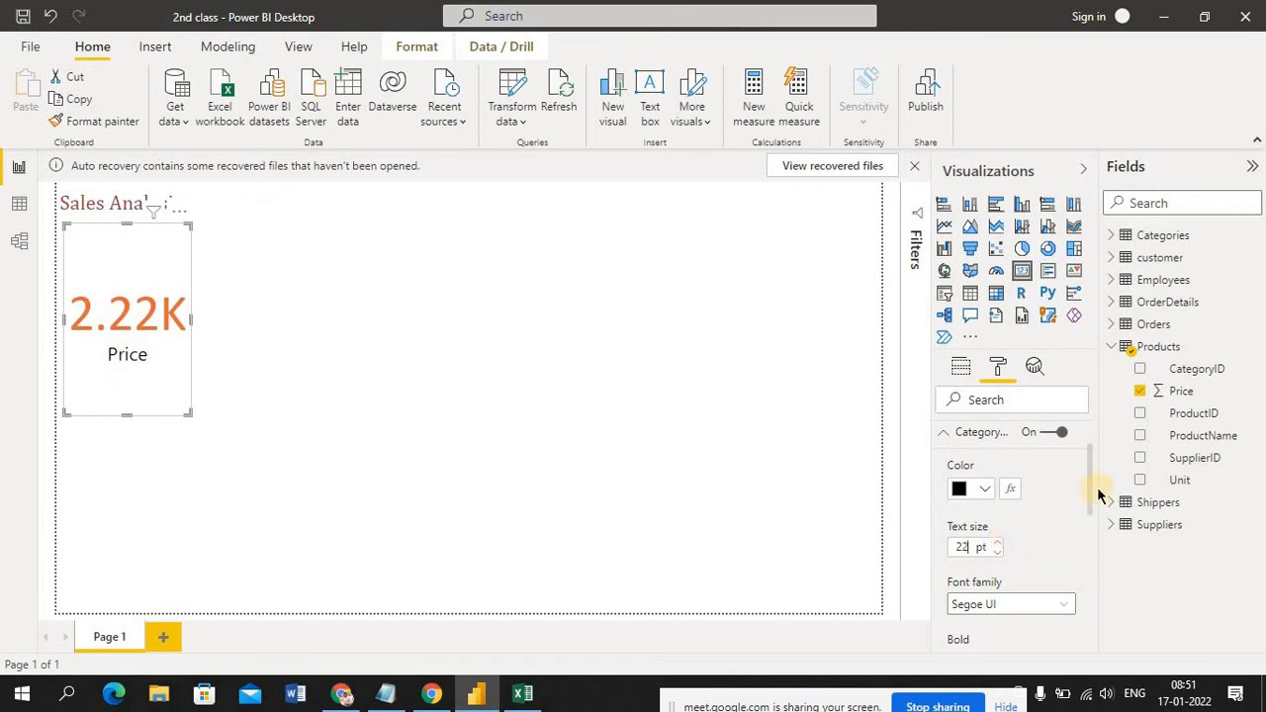
left_click_drag(1092, 500, 1102, 547)
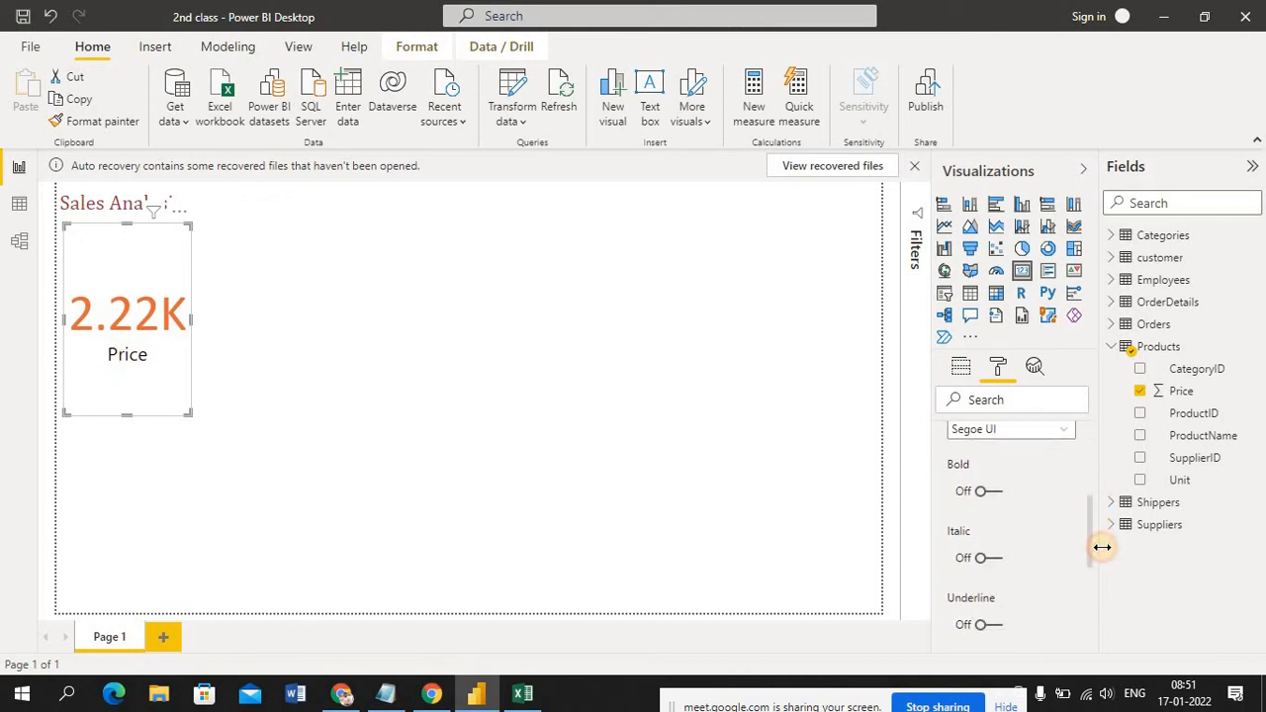
left_click(995, 493)
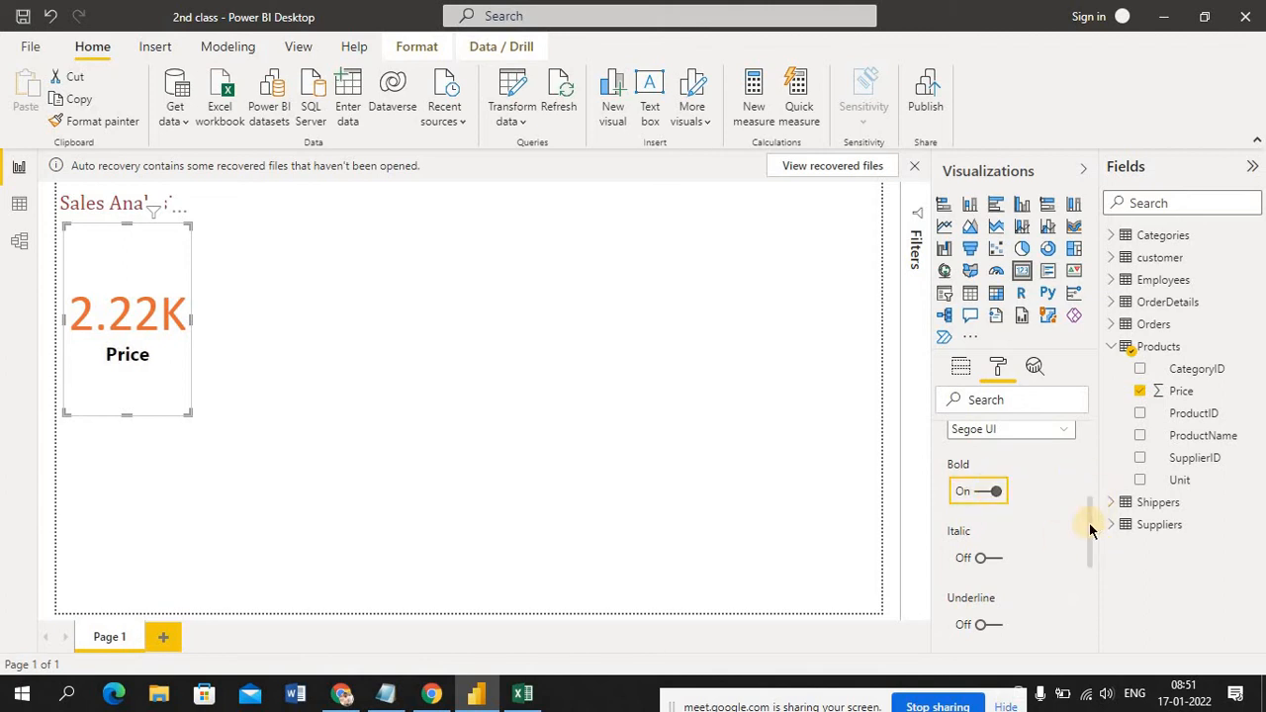
Check the Price card's Word wrap options and turn Word wrap off
left_click_drag(1091, 527, 1105, 591)
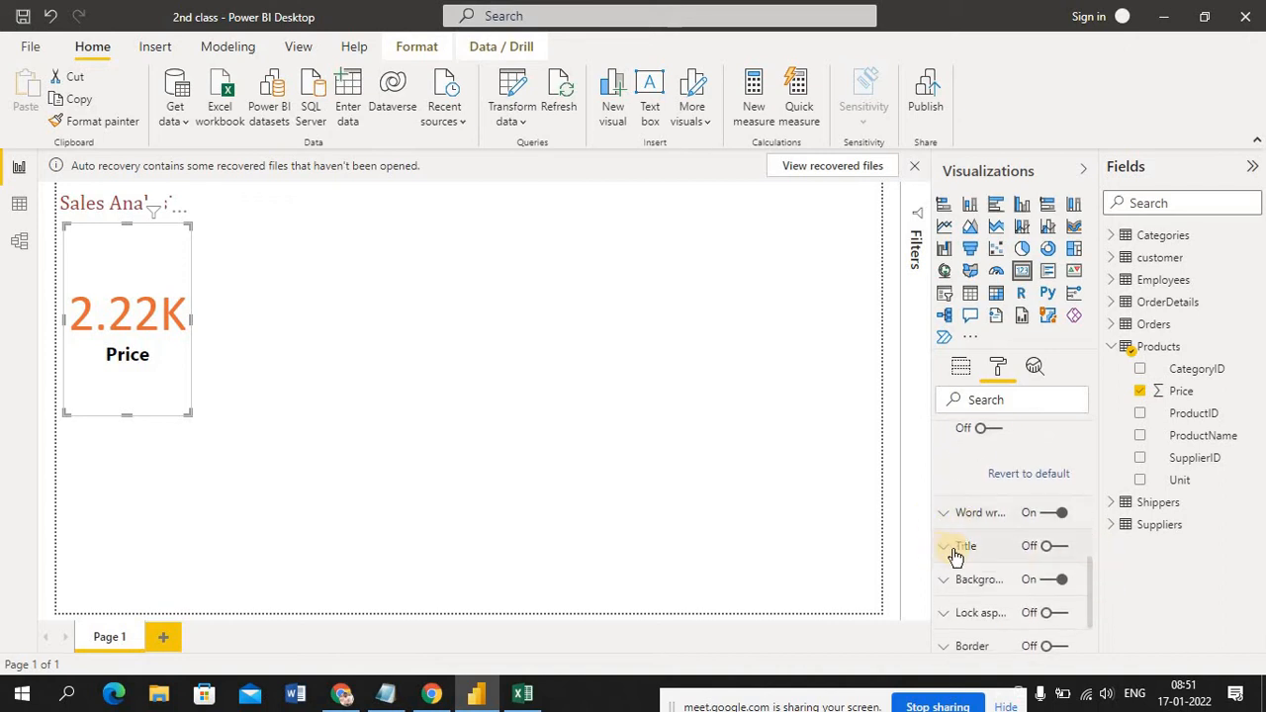
left_click(946, 516)
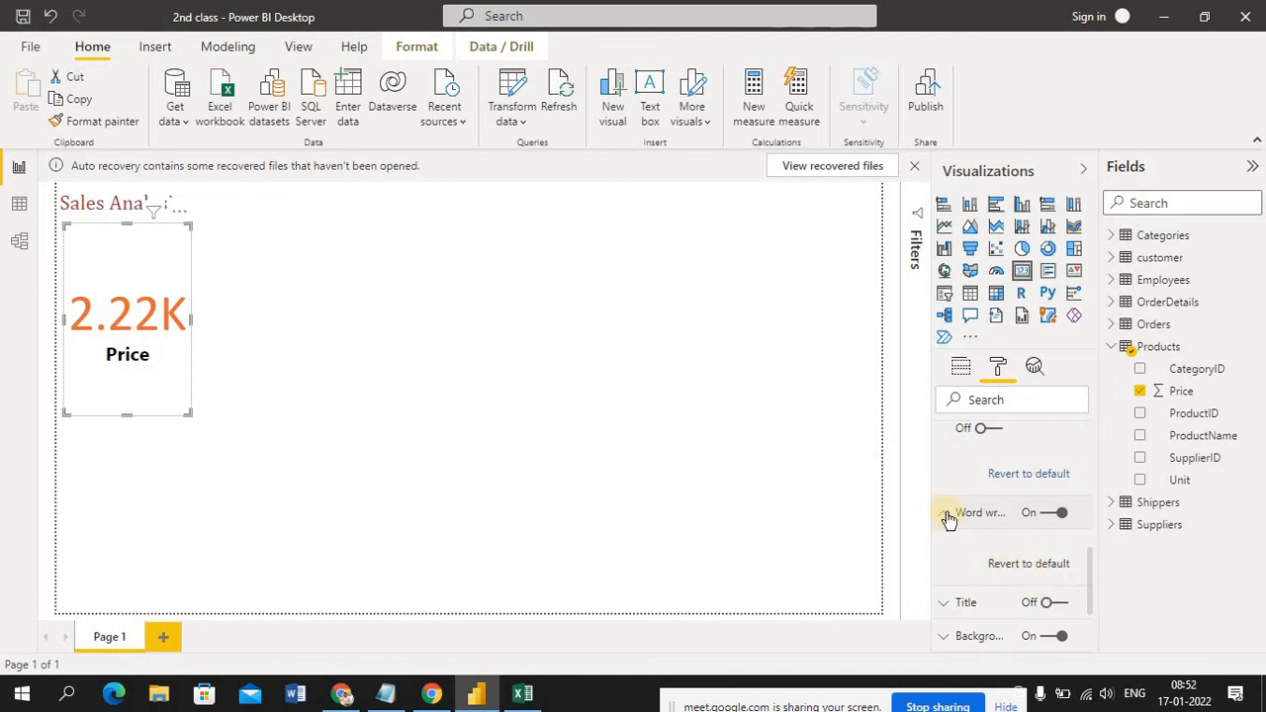
left_click(946, 518)
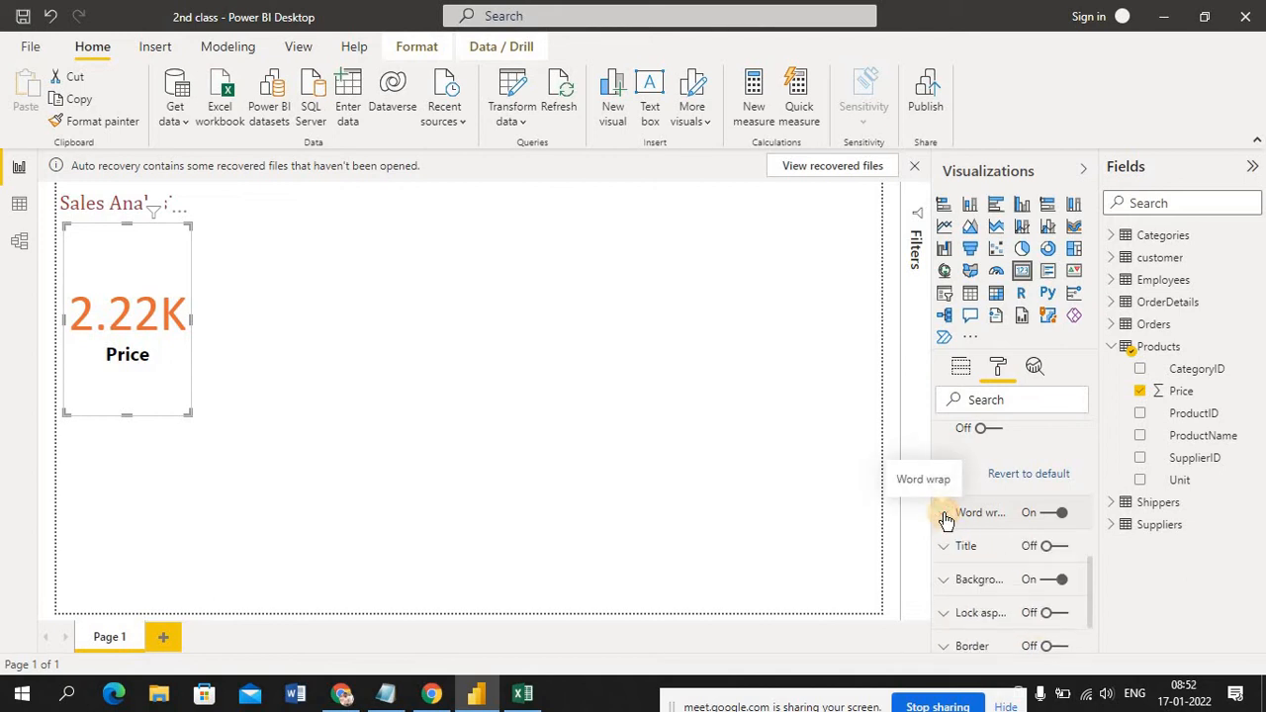
left_click(1047, 514)
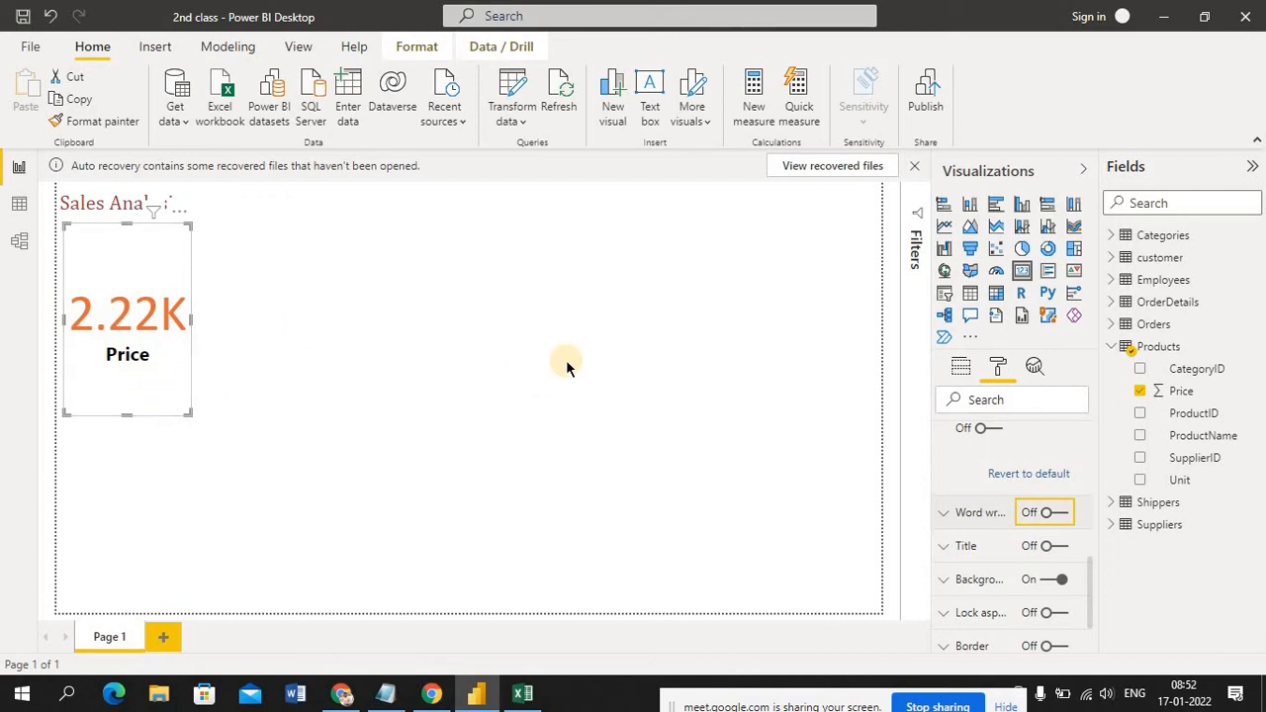
left_click(1060, 513)
left_click(1051, 520)
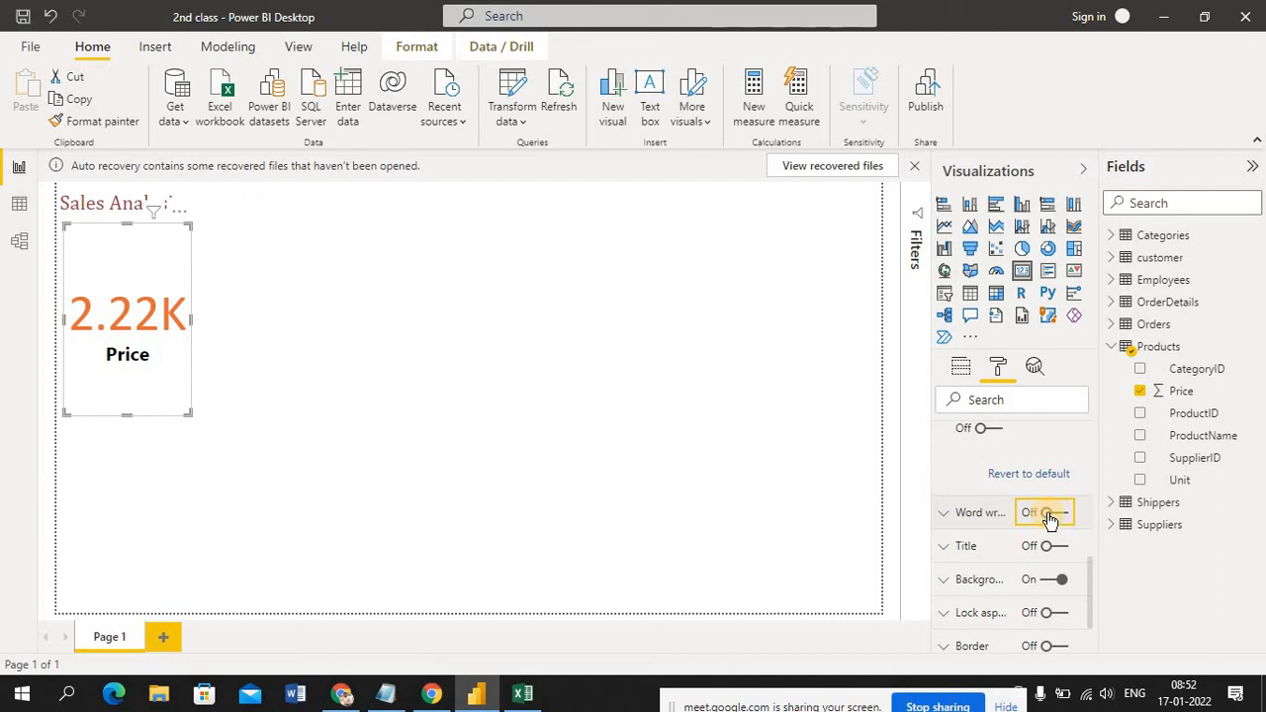
Turn on the Price card's title and set its text to "Total sales"
left_click(946, 550)
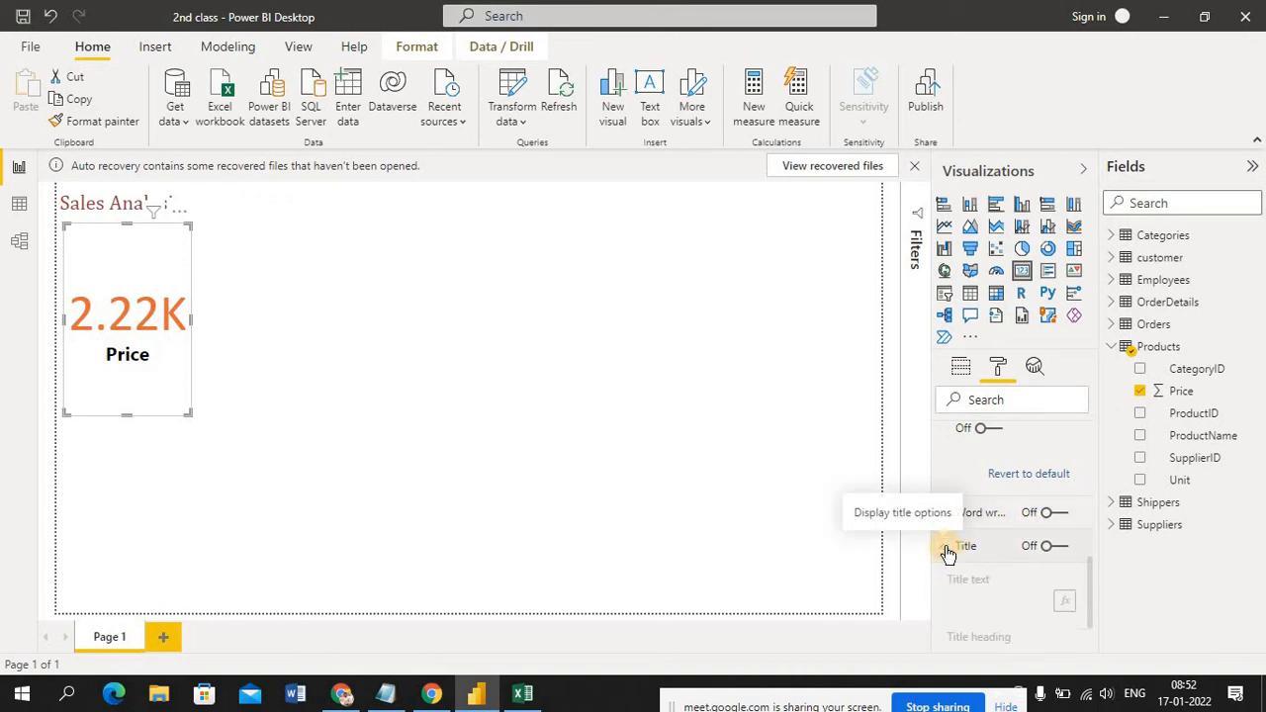
left_click(1059, 552)
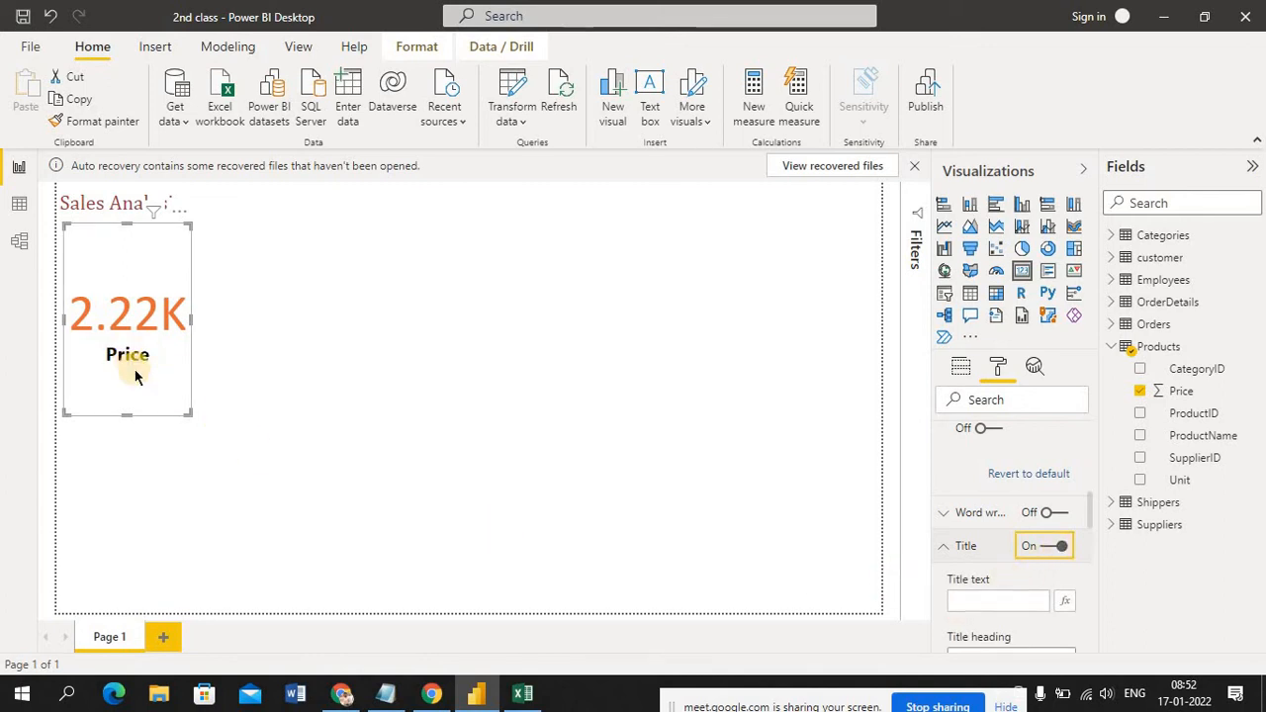
left_click(982, 600)
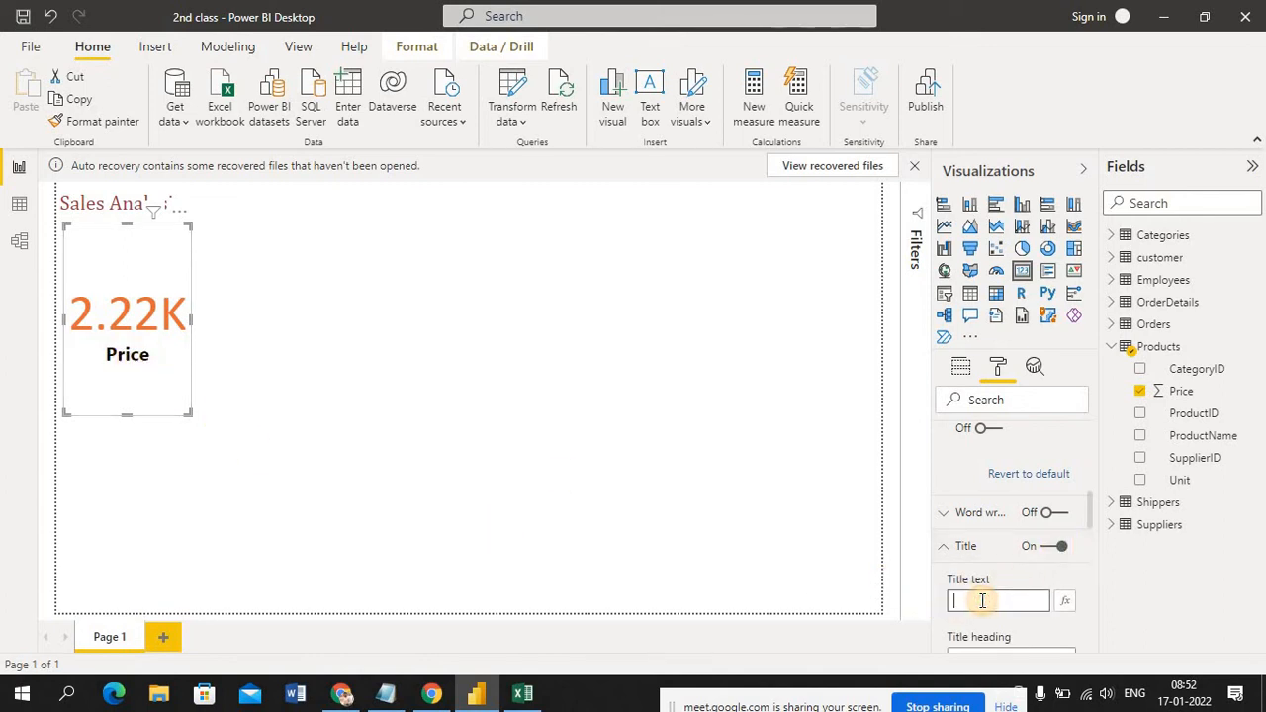
left_click(983, 600)
type("Total")
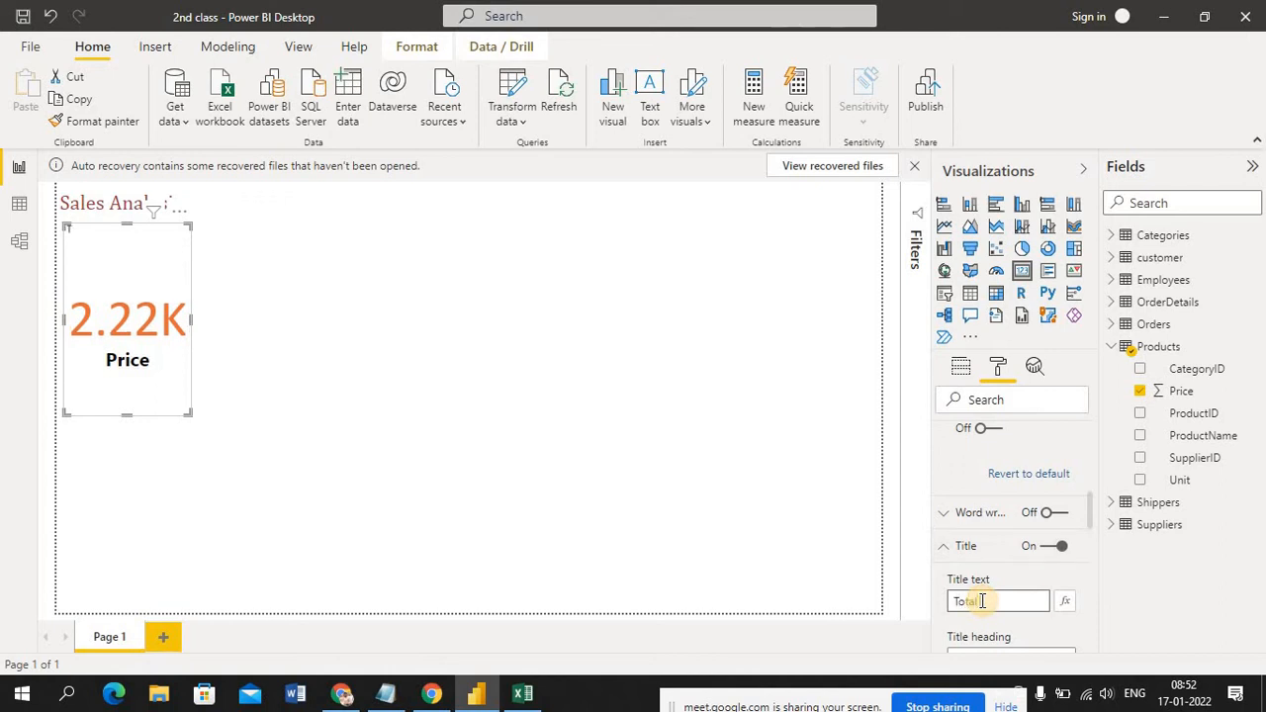
type(" Sale")
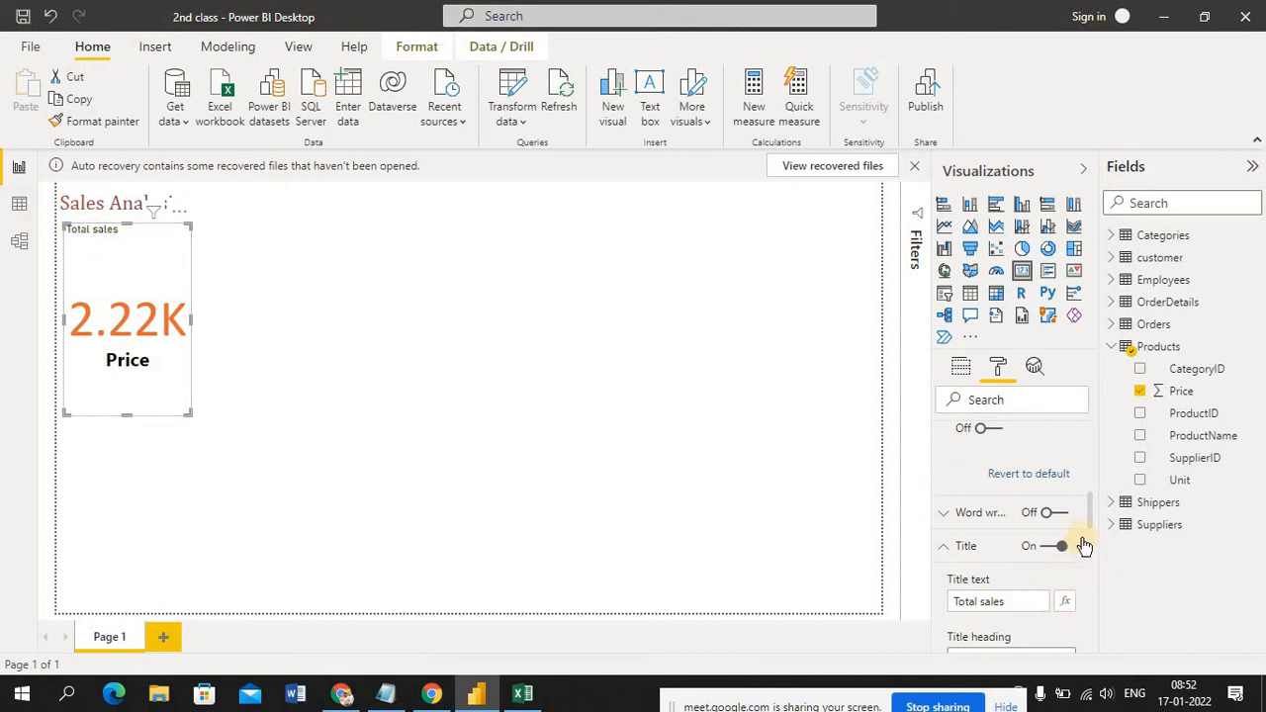
Try the Normal and Heading 3 title headings, set the title heading to Heading 4, and keep its word wrap on
left_click_drag(1089, 527, 1095, 547)
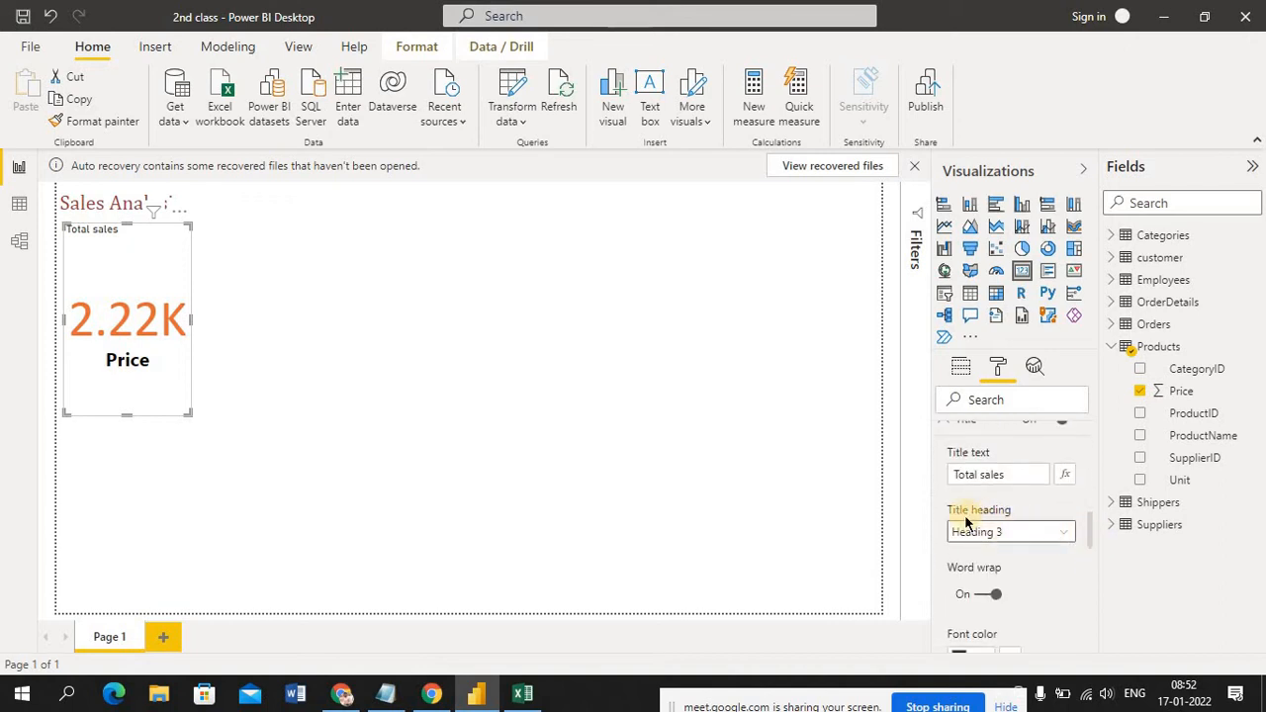
left_click(1068, 542)
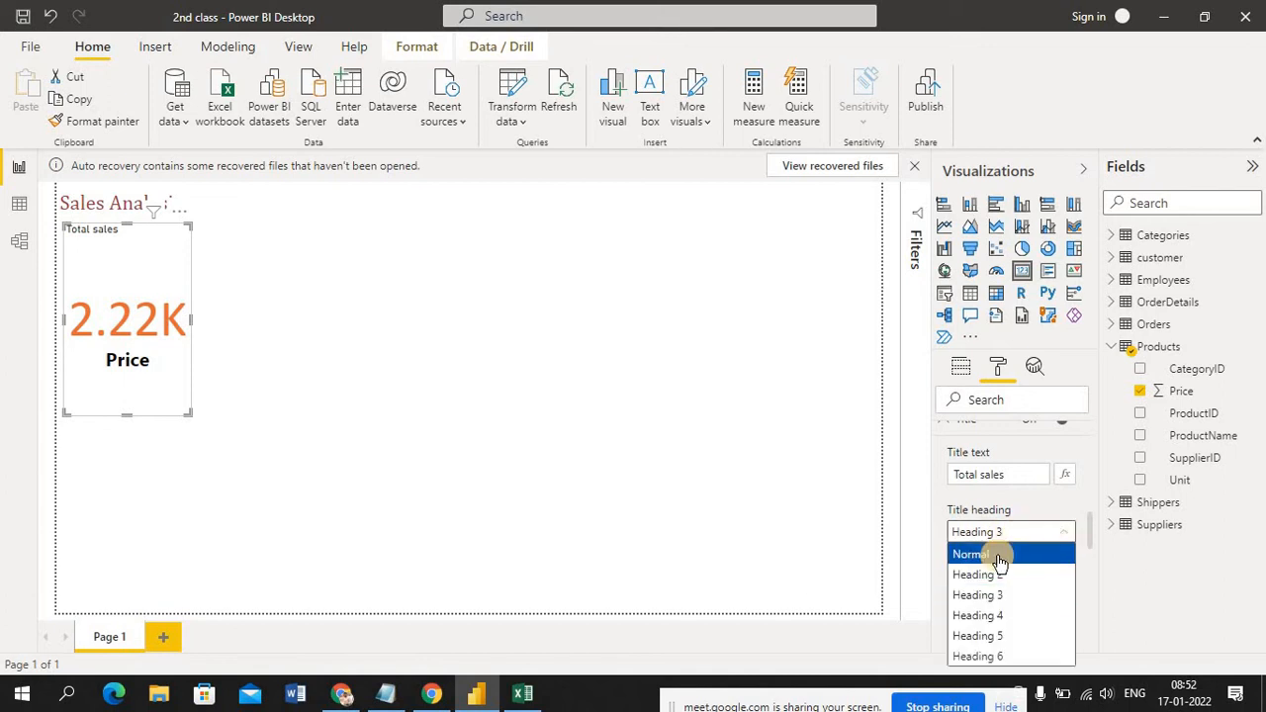
left_click(997, 556)
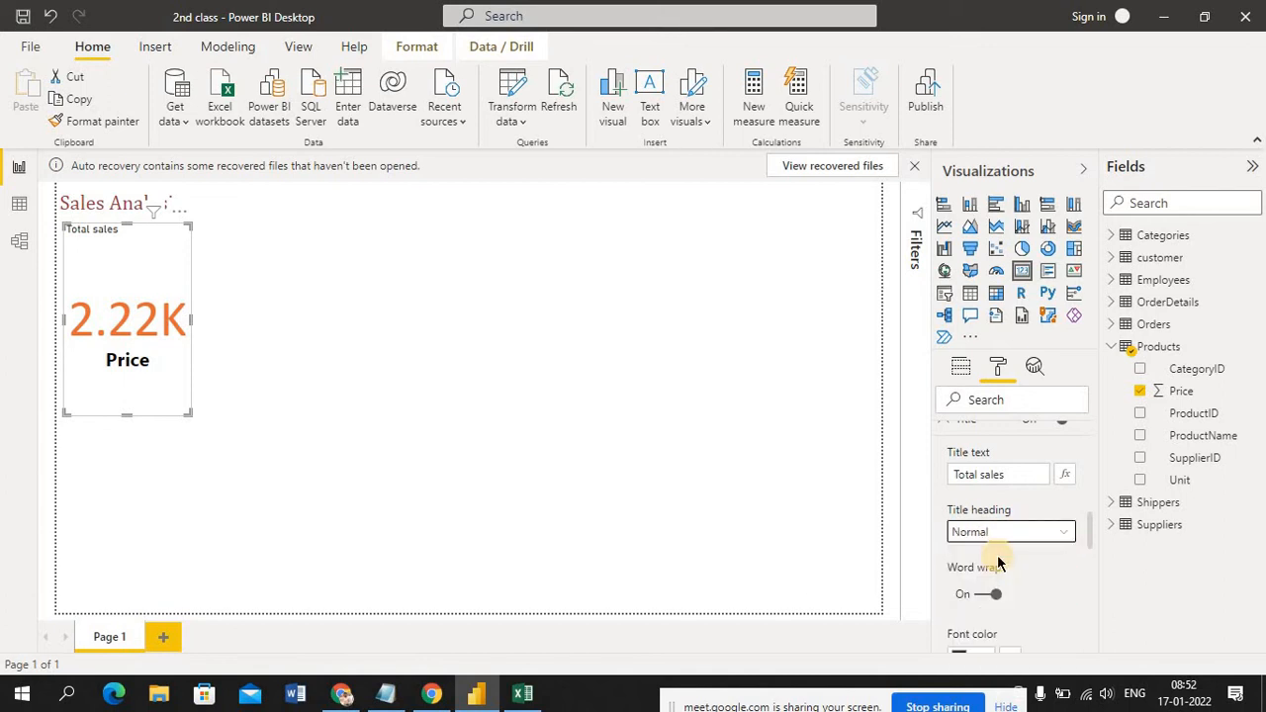
left_click(1045, 540)
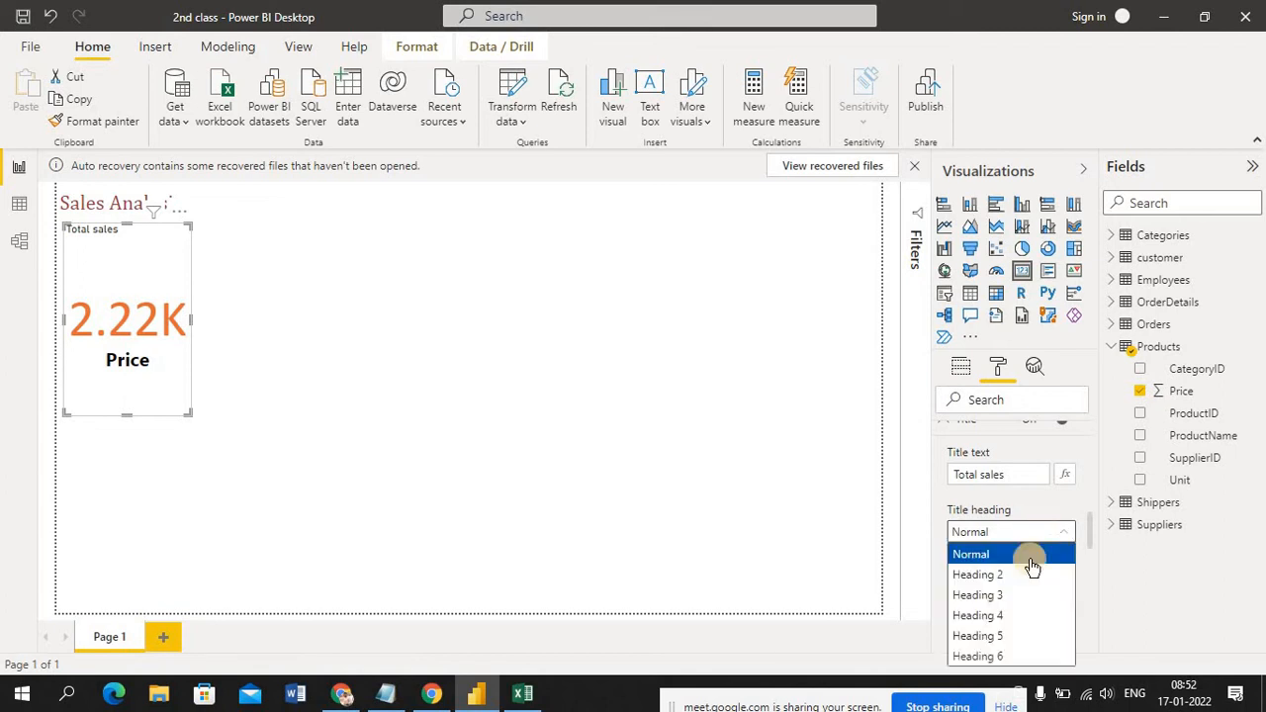
left_click(1018, 594)
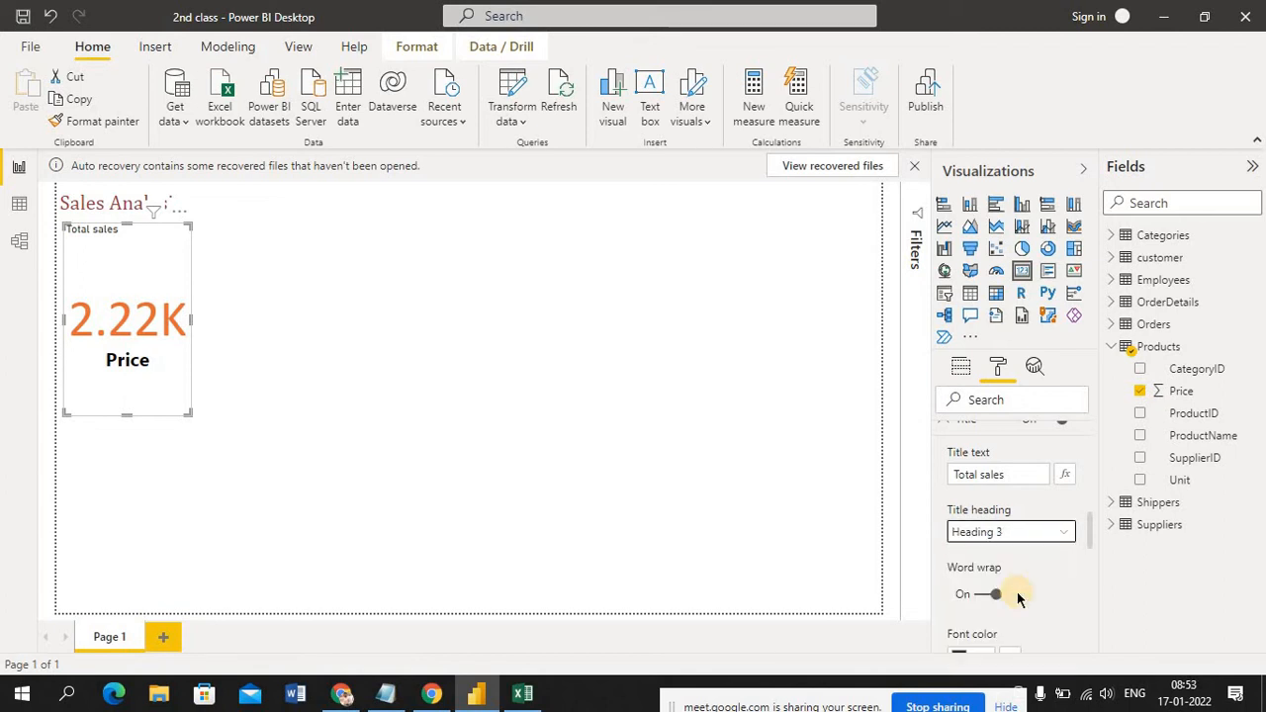
left_click(1030, 540)
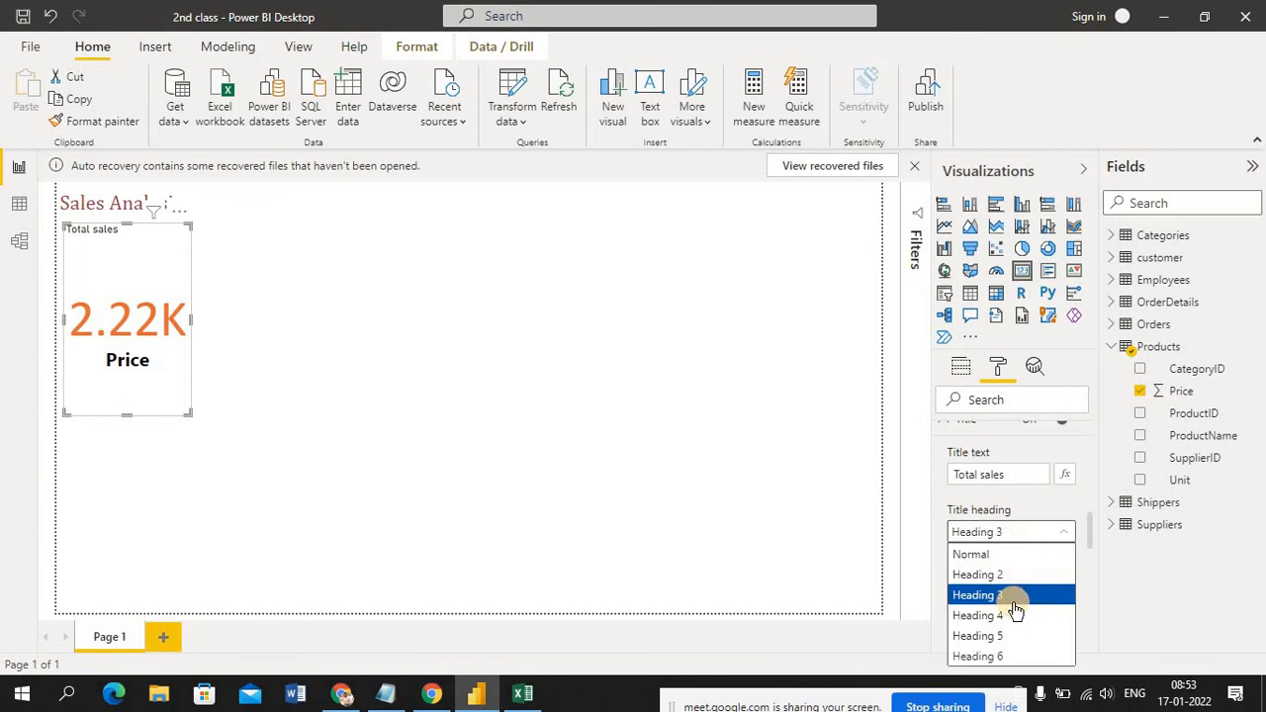
left_click(1009, 615)
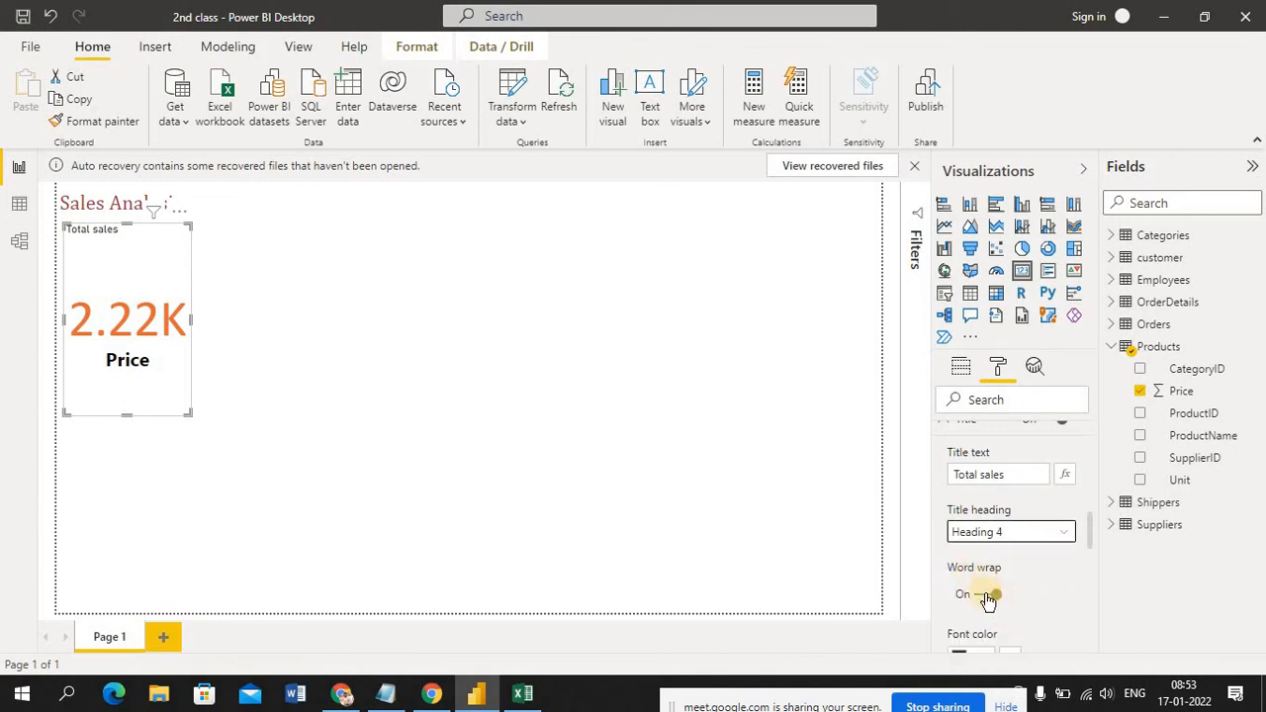
left_click(990, 595)
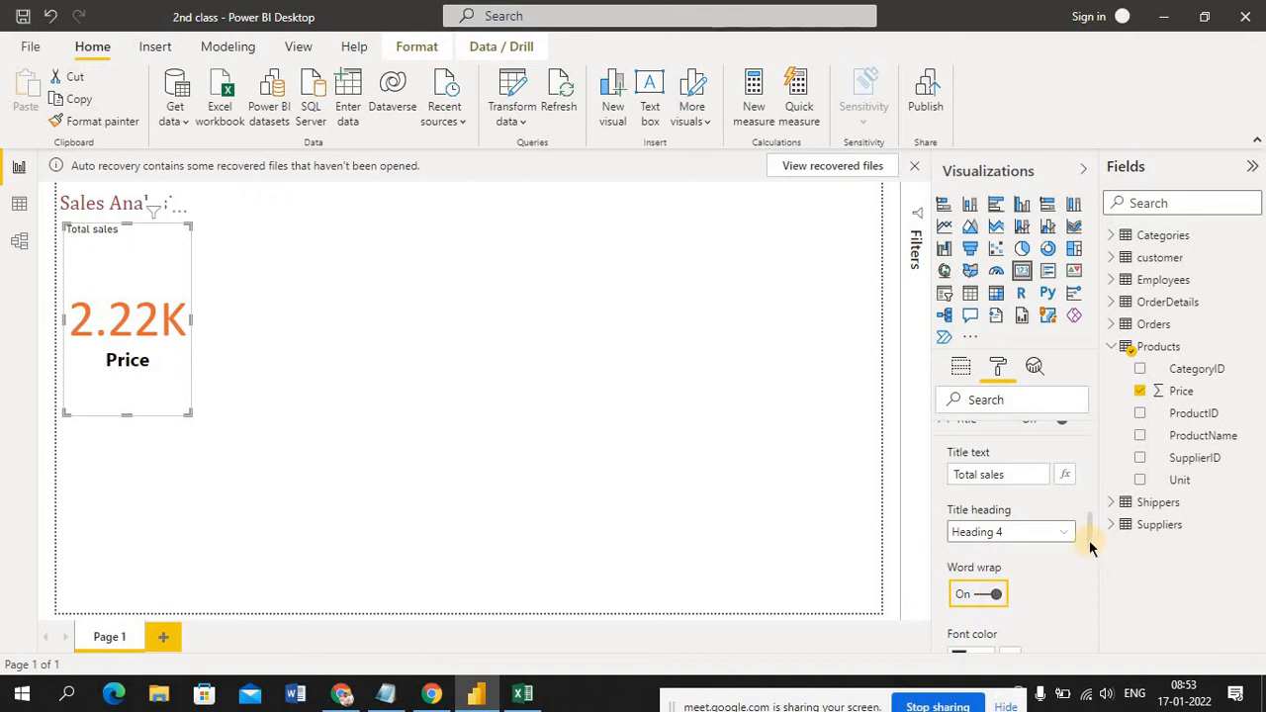
Try a dark red font color with black and dark gray background colors on the card's title
left_click_drag(1089, 544, 1091, 566)
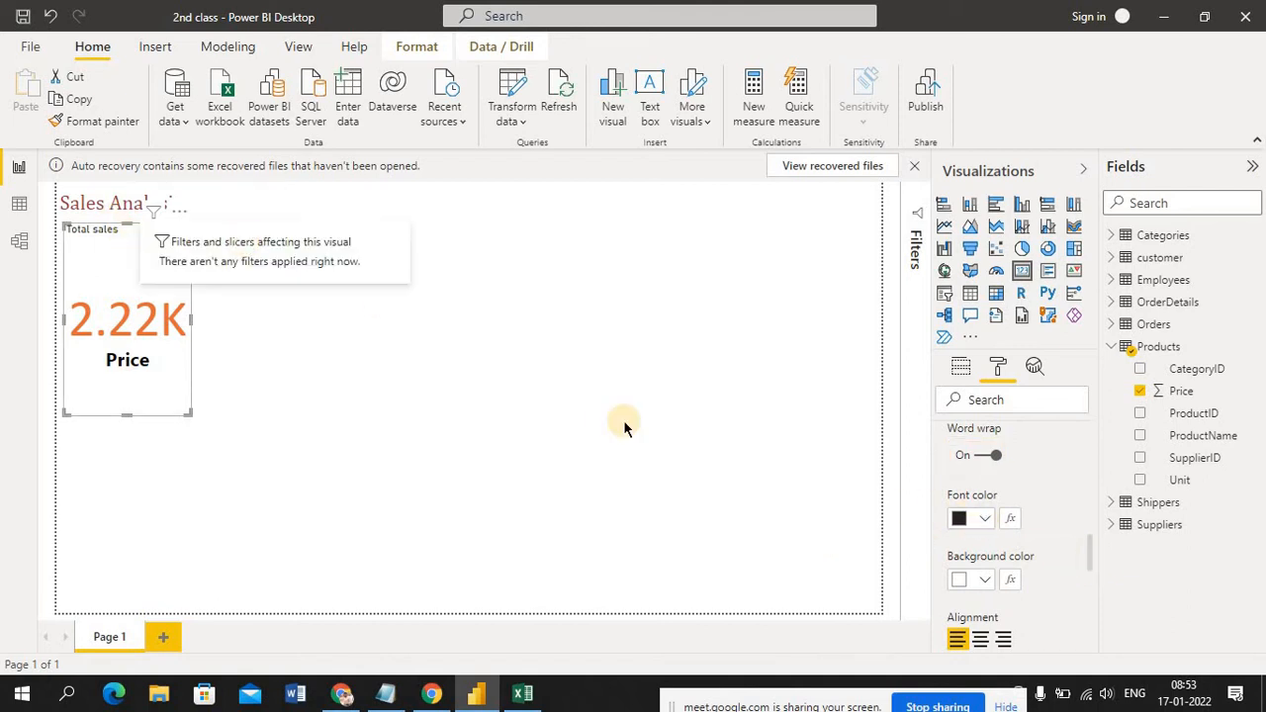
left_click(985, 521)
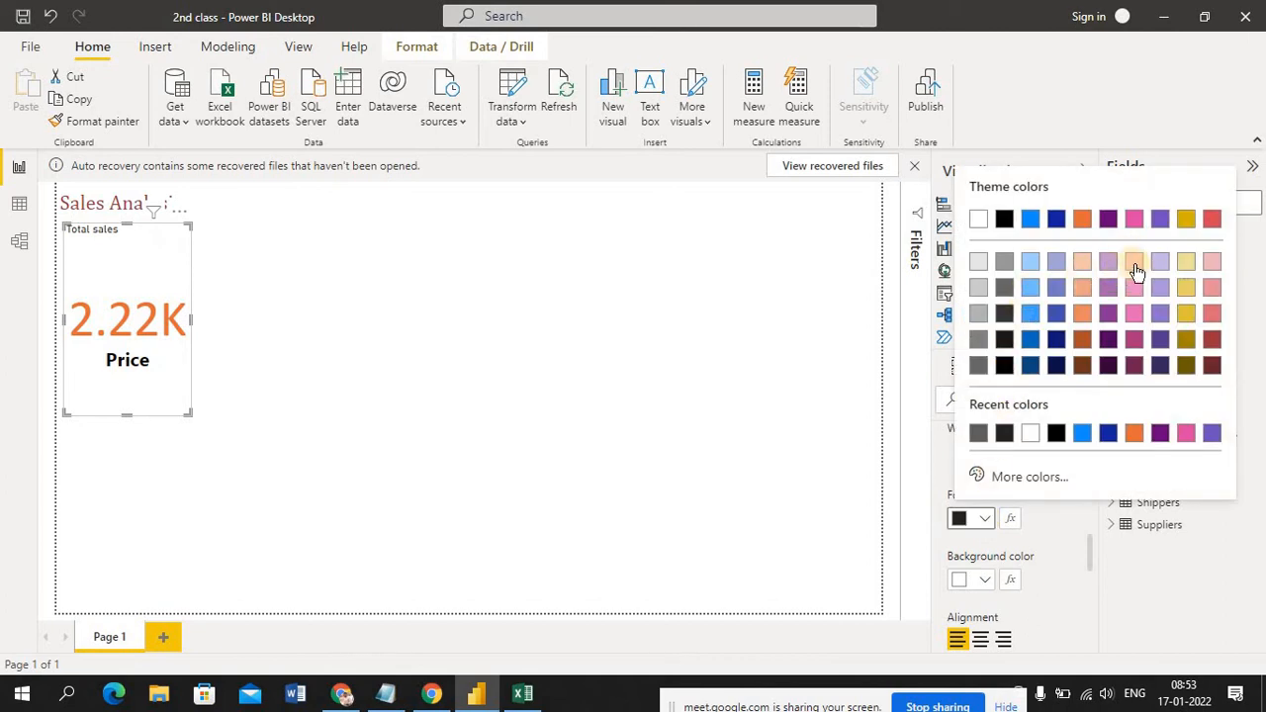
left_click(1212, 341)
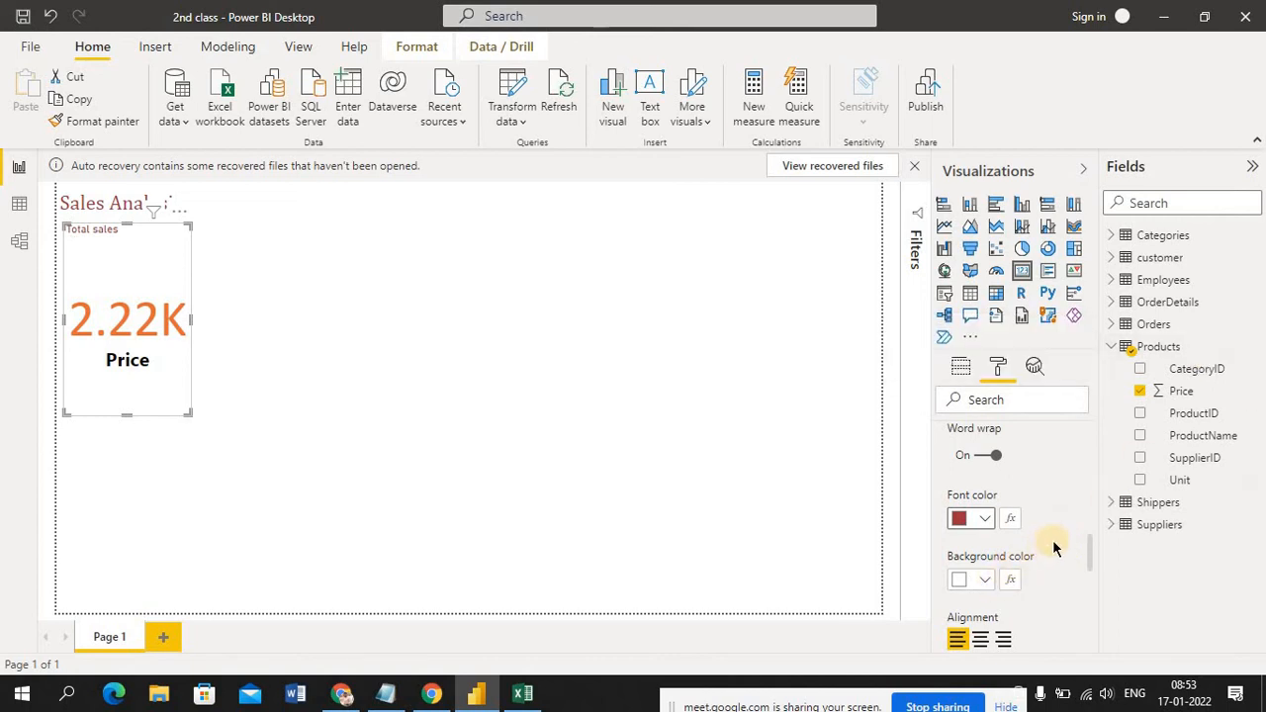
left_click(984, 580)
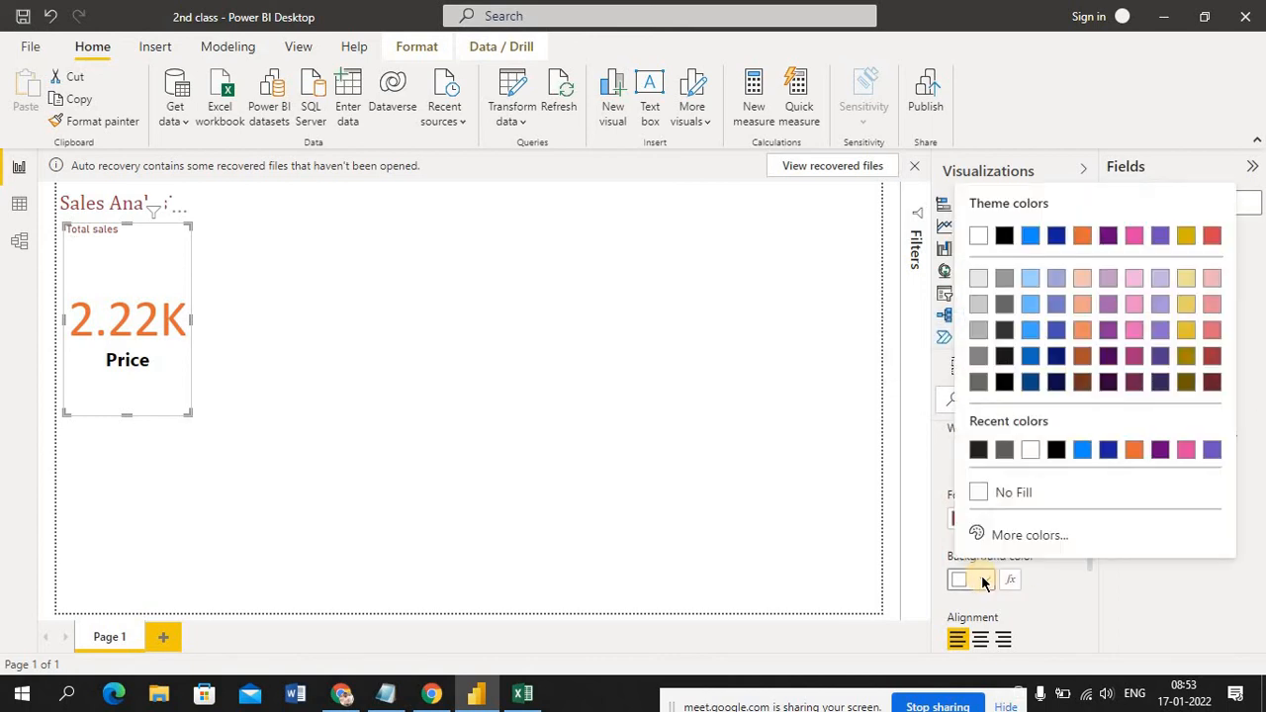
left_click(1004, 330)
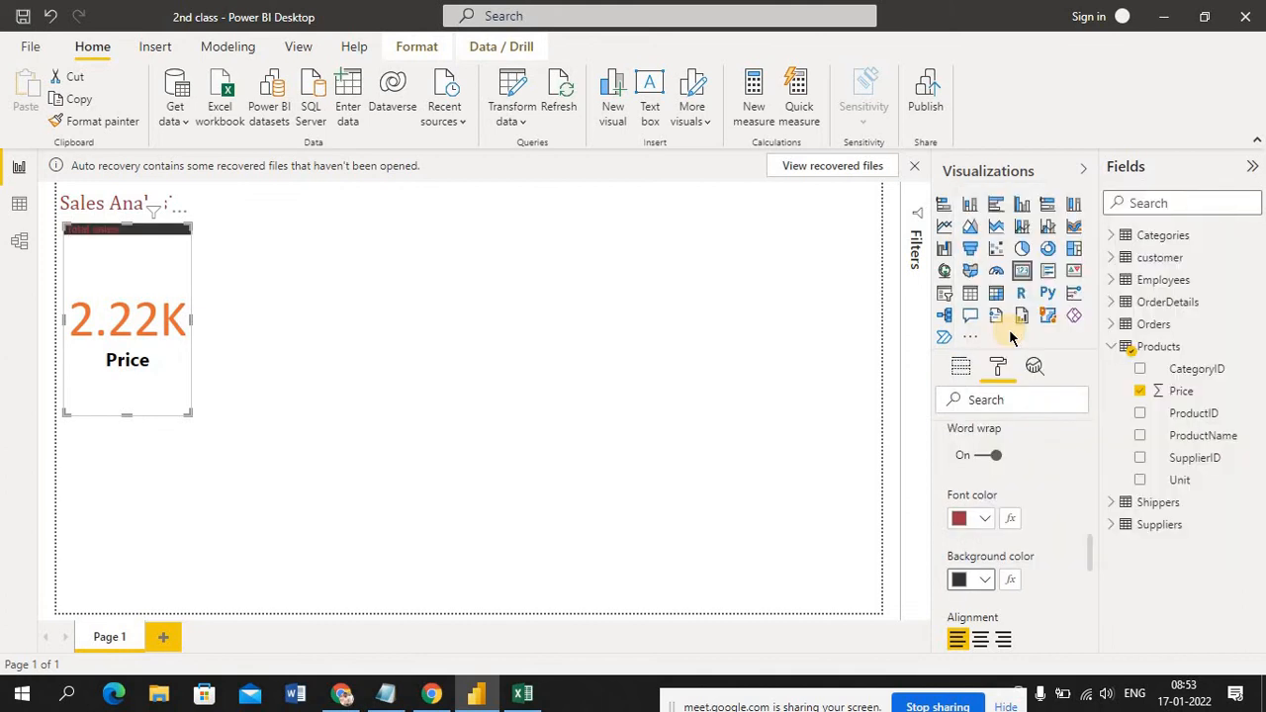
left_click(984, 579)
left_click(1004, 452)
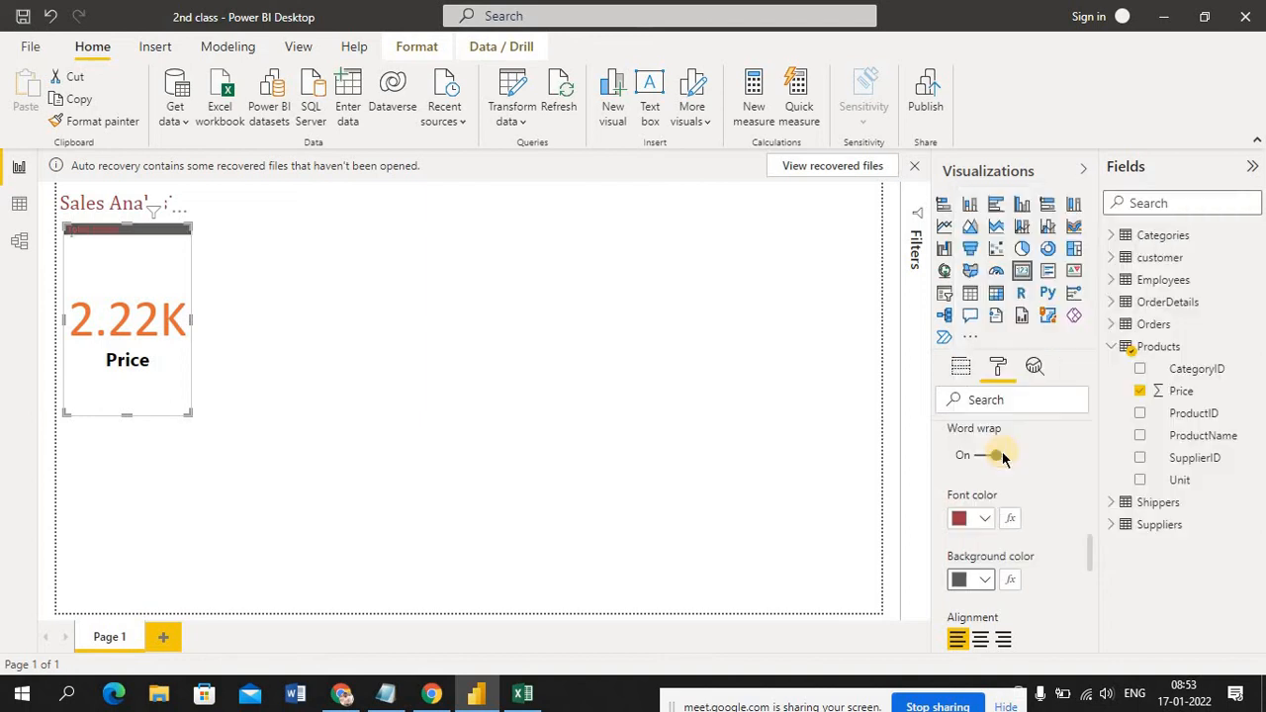
Set the card title's font color to black and its background color to white (#FFFFFF)
left_click(985, 519)
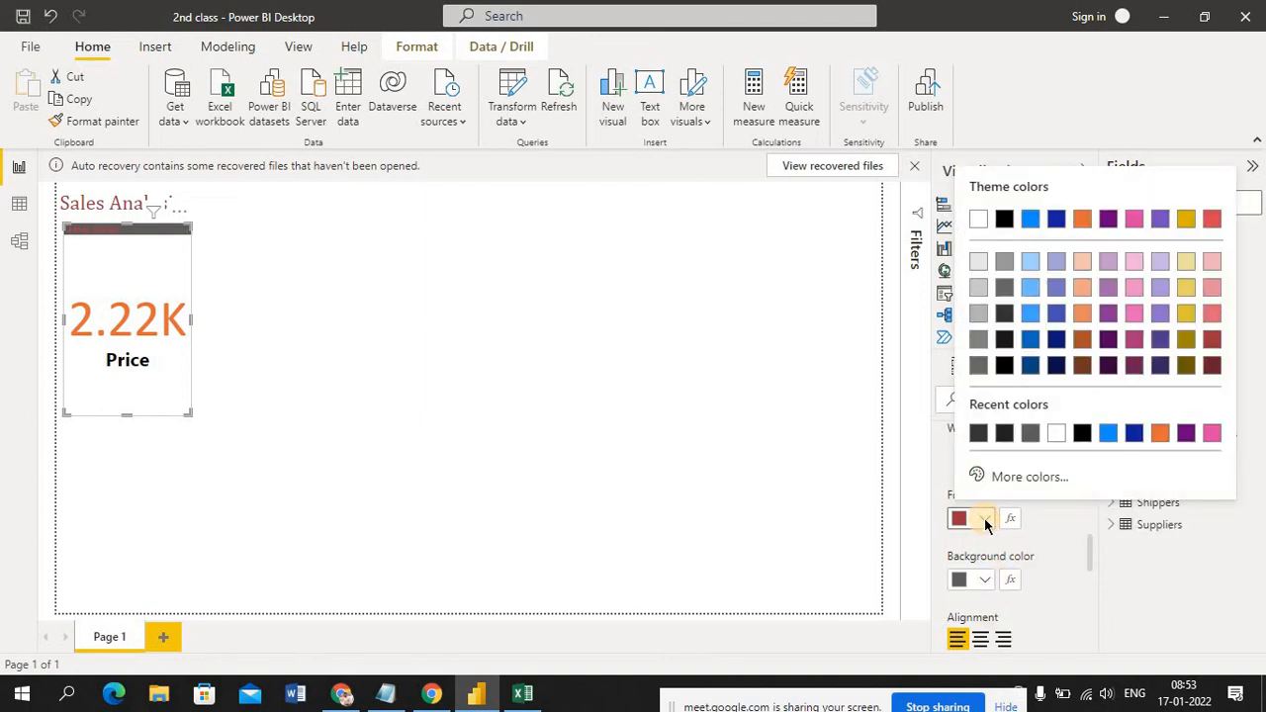
left_click(1003, 219)
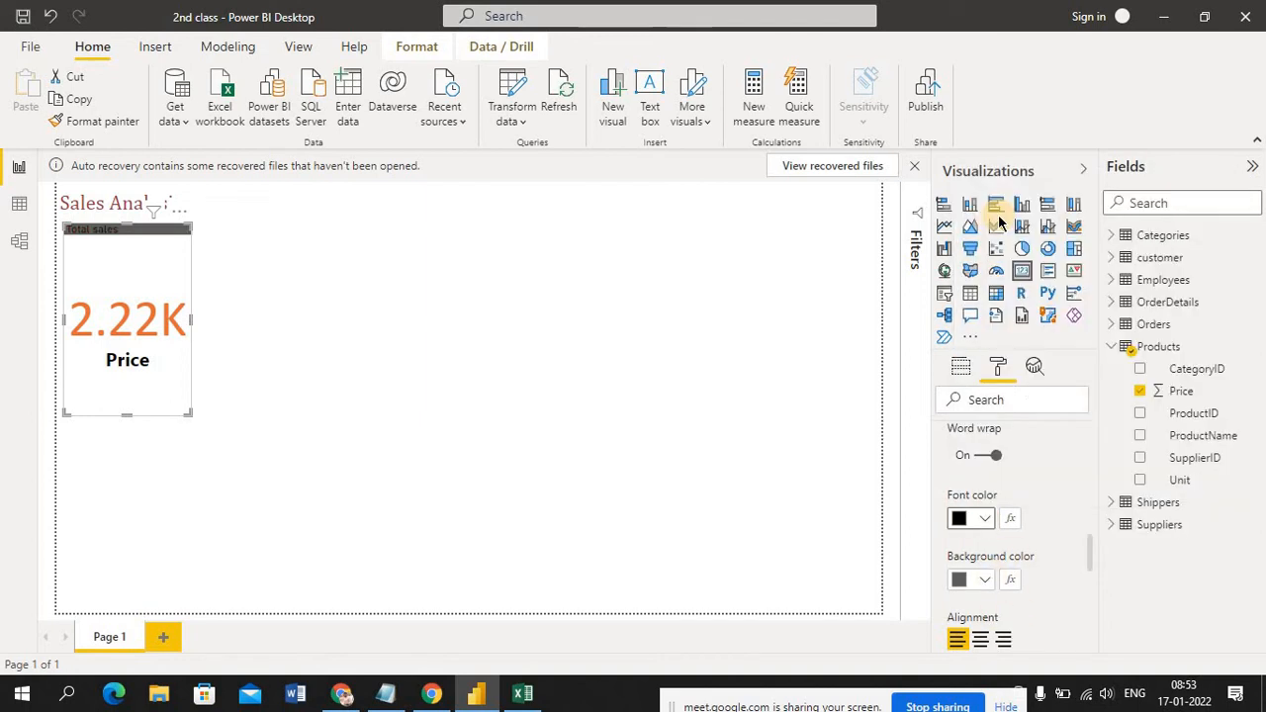
left_click(993, 590)
left_click(989, 590)
left_click(982, 582)
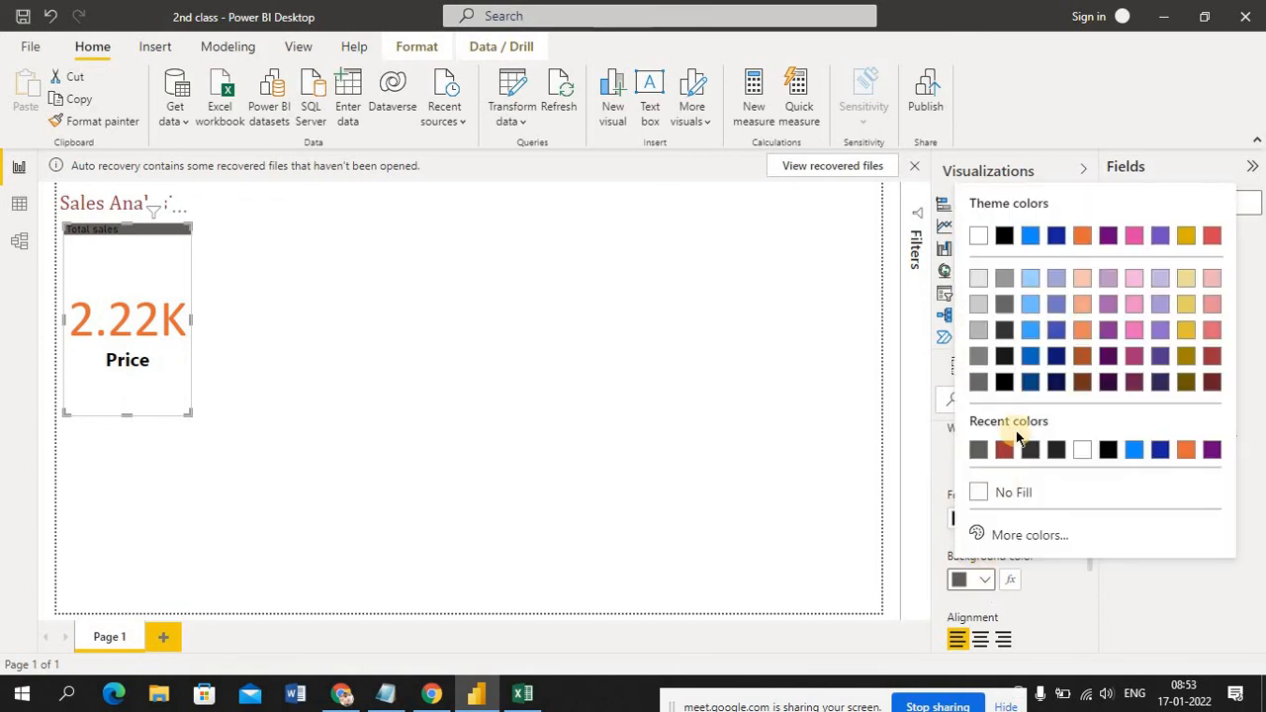
left_click(1087, 454)
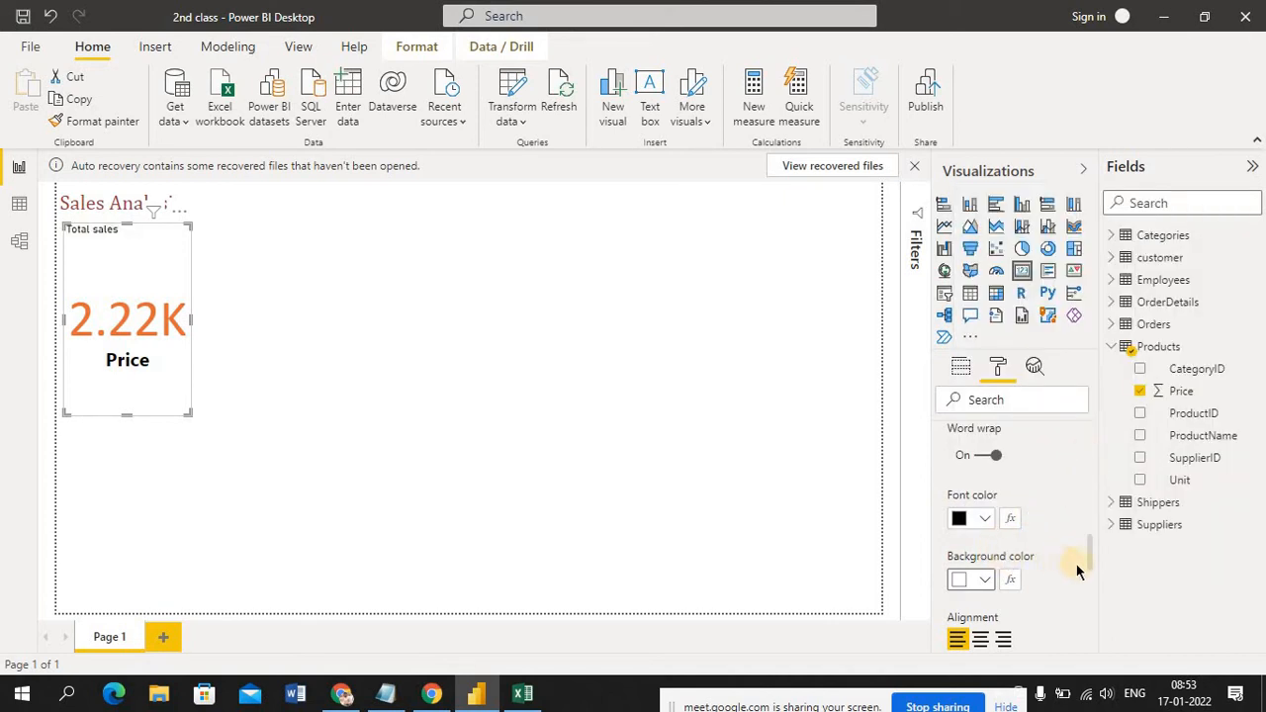
Try center and right alignment on the card's title and return it to left alignment
scroll(1092, 566, "down", 3)
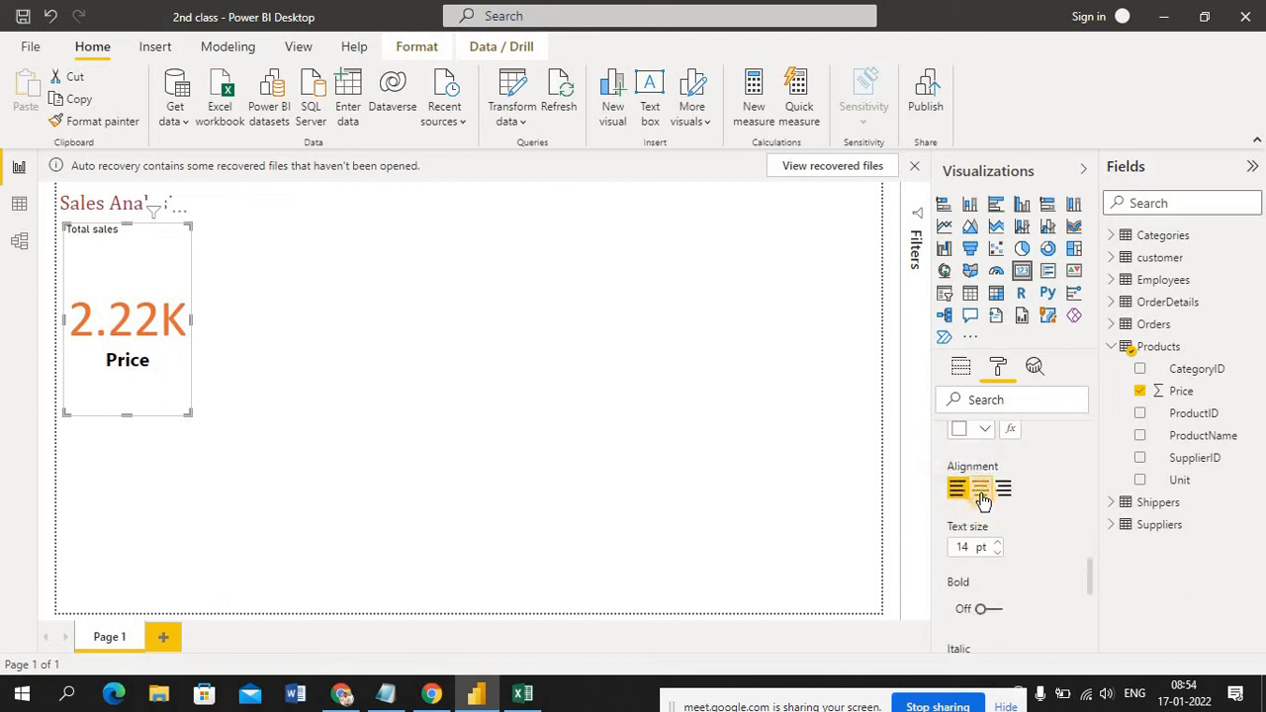
left_click(980, 489)
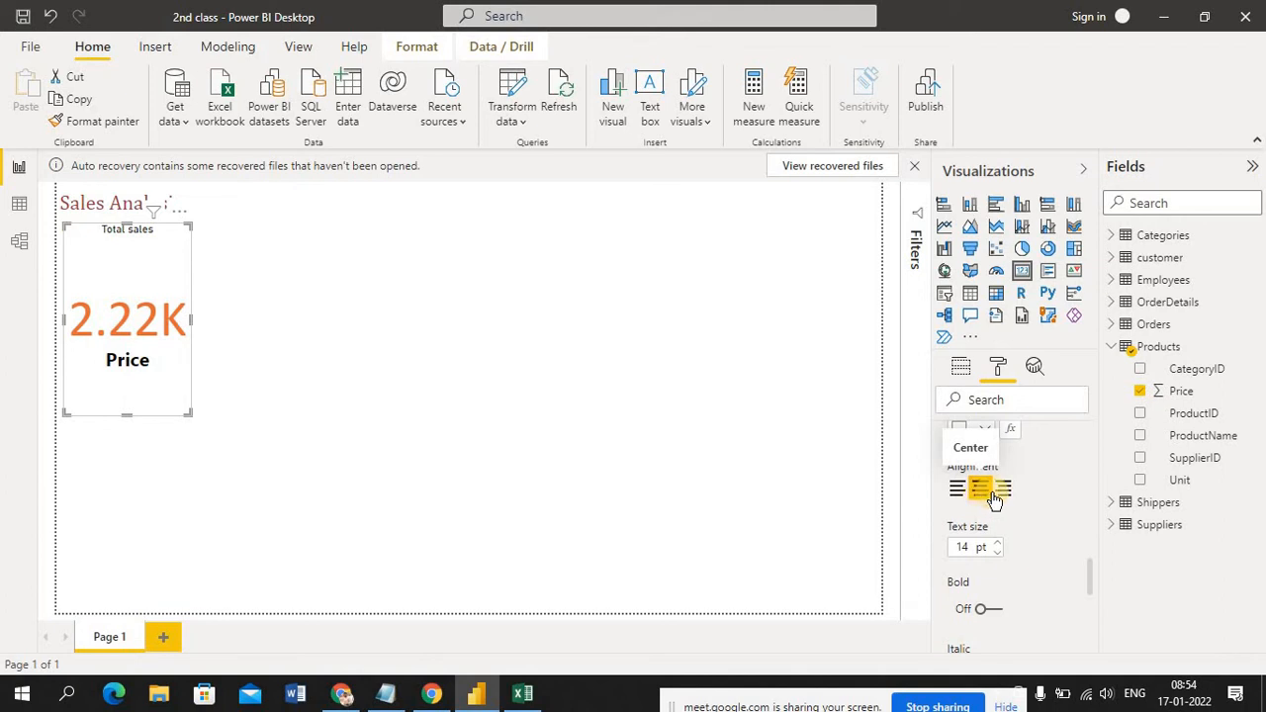
left_click(1002, 490)
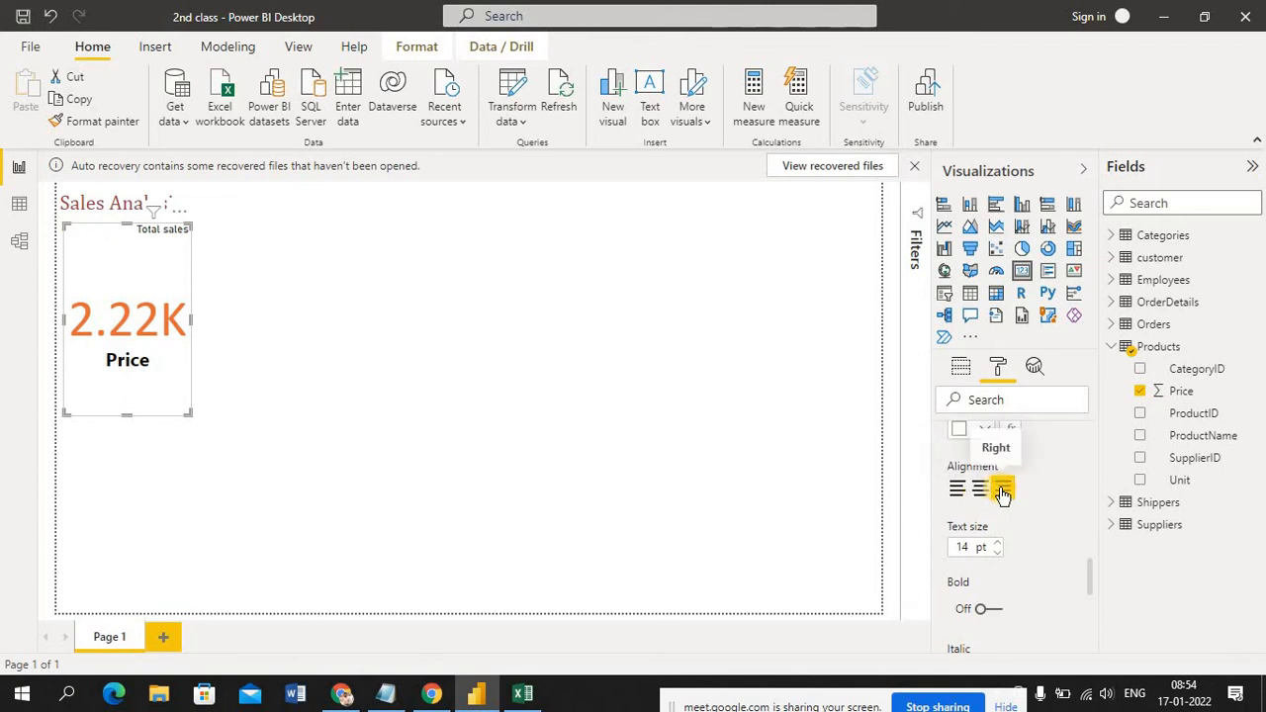
left_click(964, 491)
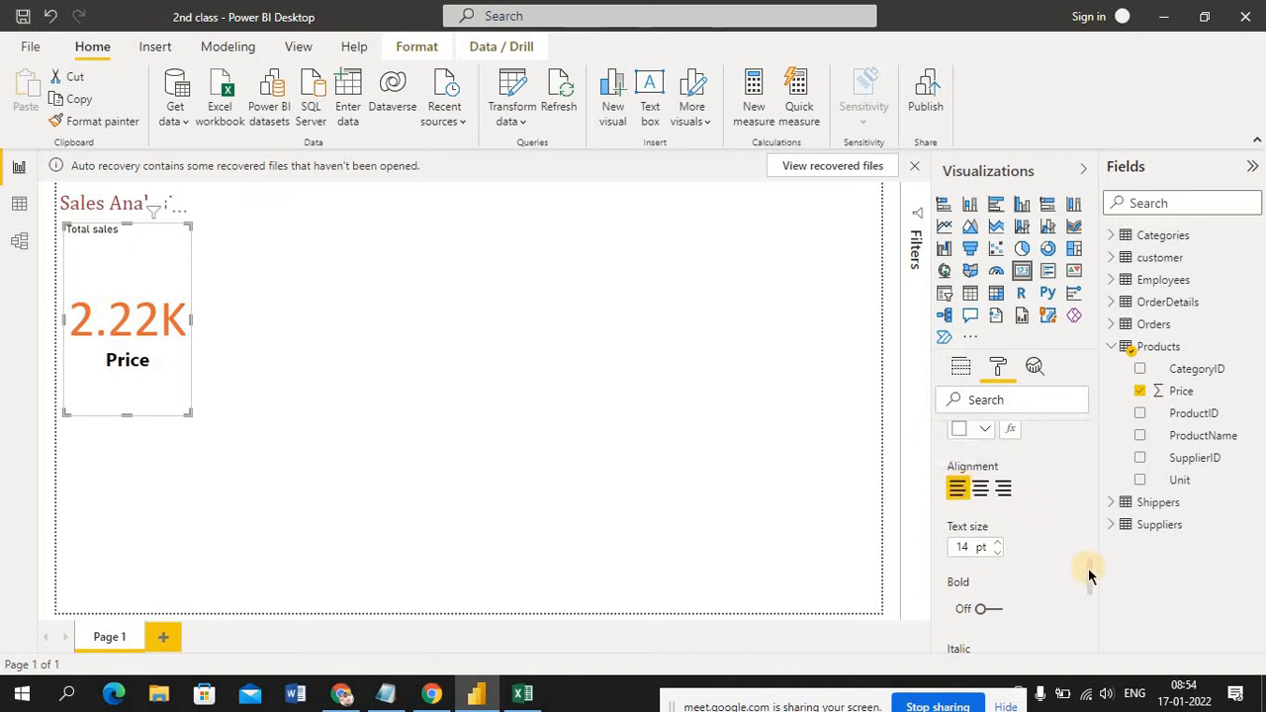
Increase the card title's text size to 30 pt
left_click_drag(1088, 574, 1088, 594)
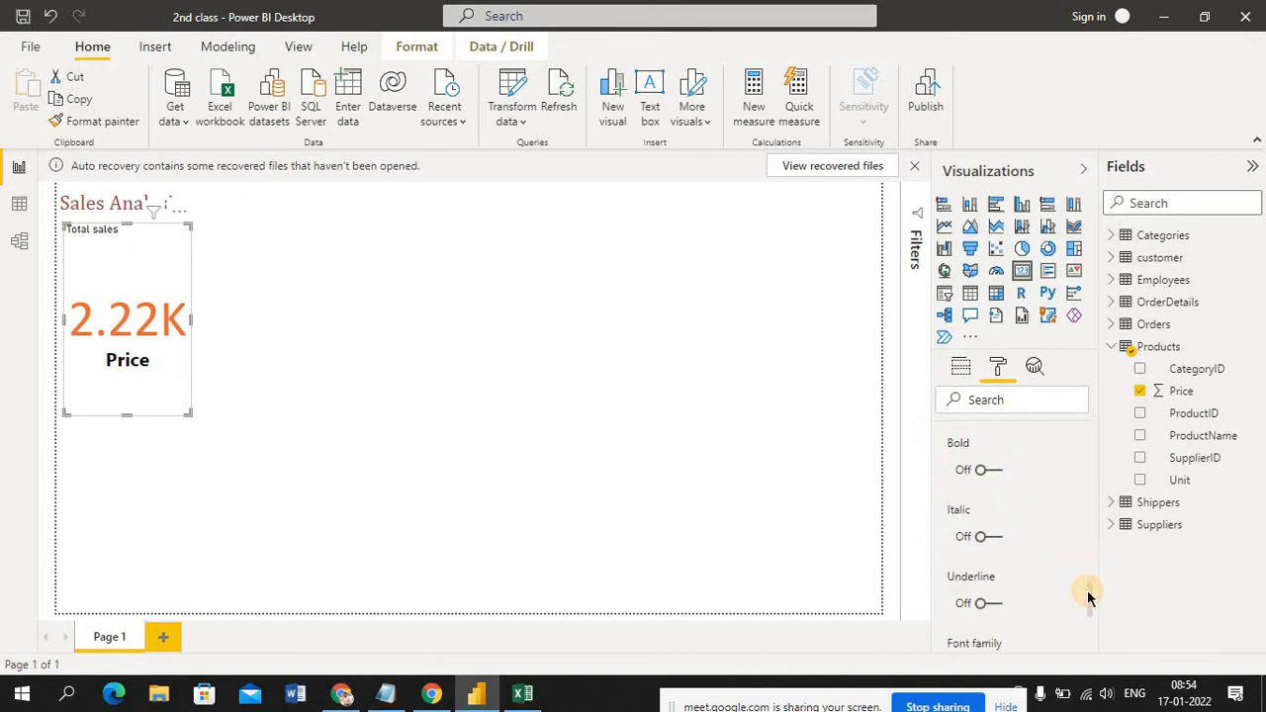
scroll(1086, 576, "up", 1)
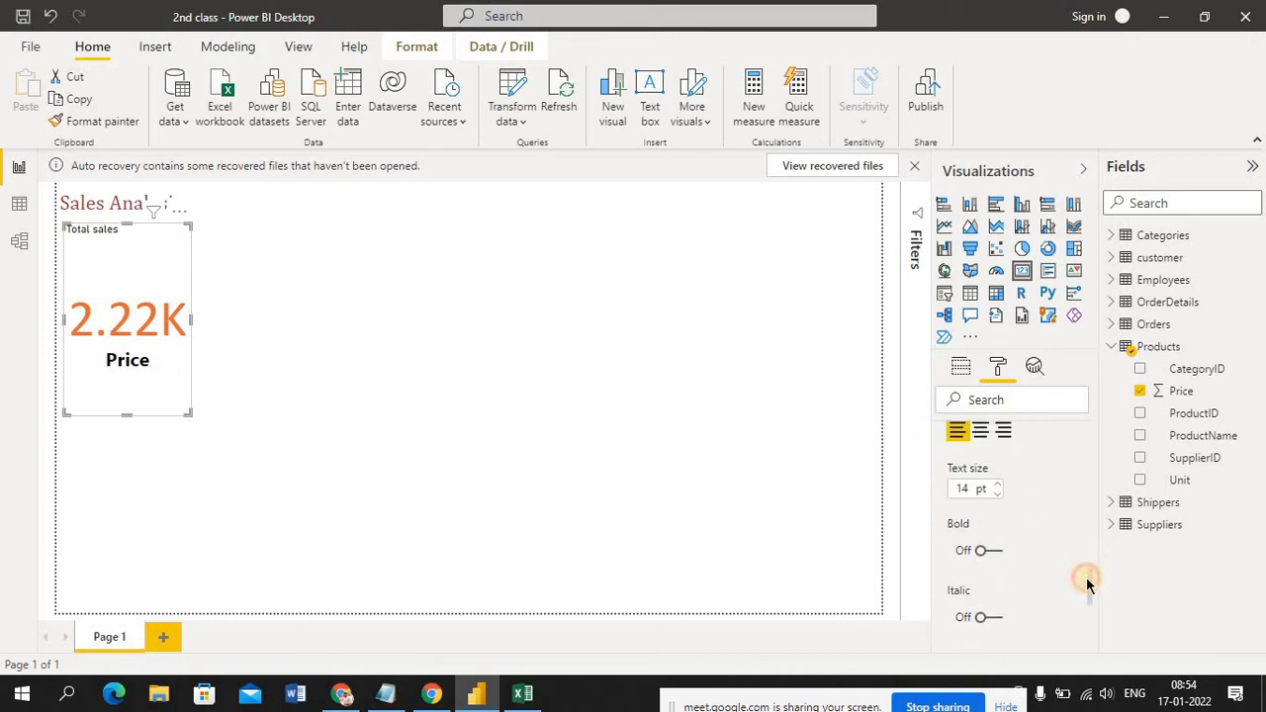
left_click(997, 485)
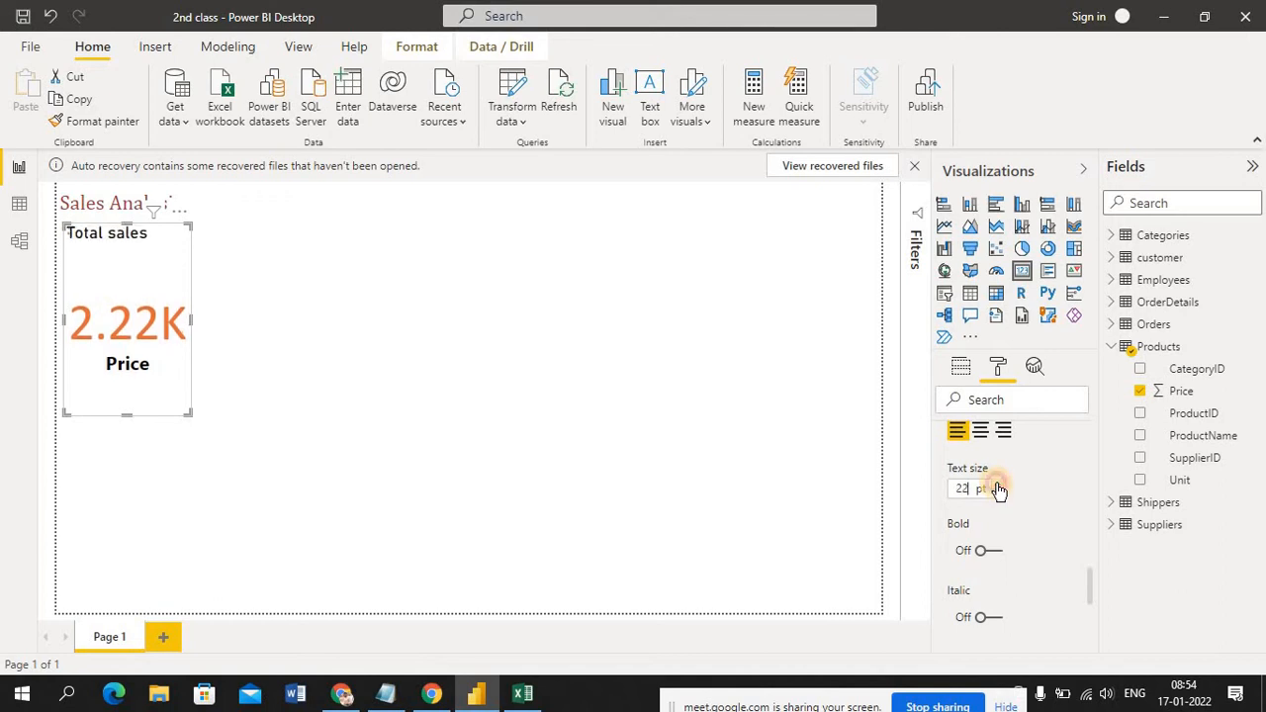
left_click(997, 486)
left_click(997, 485)
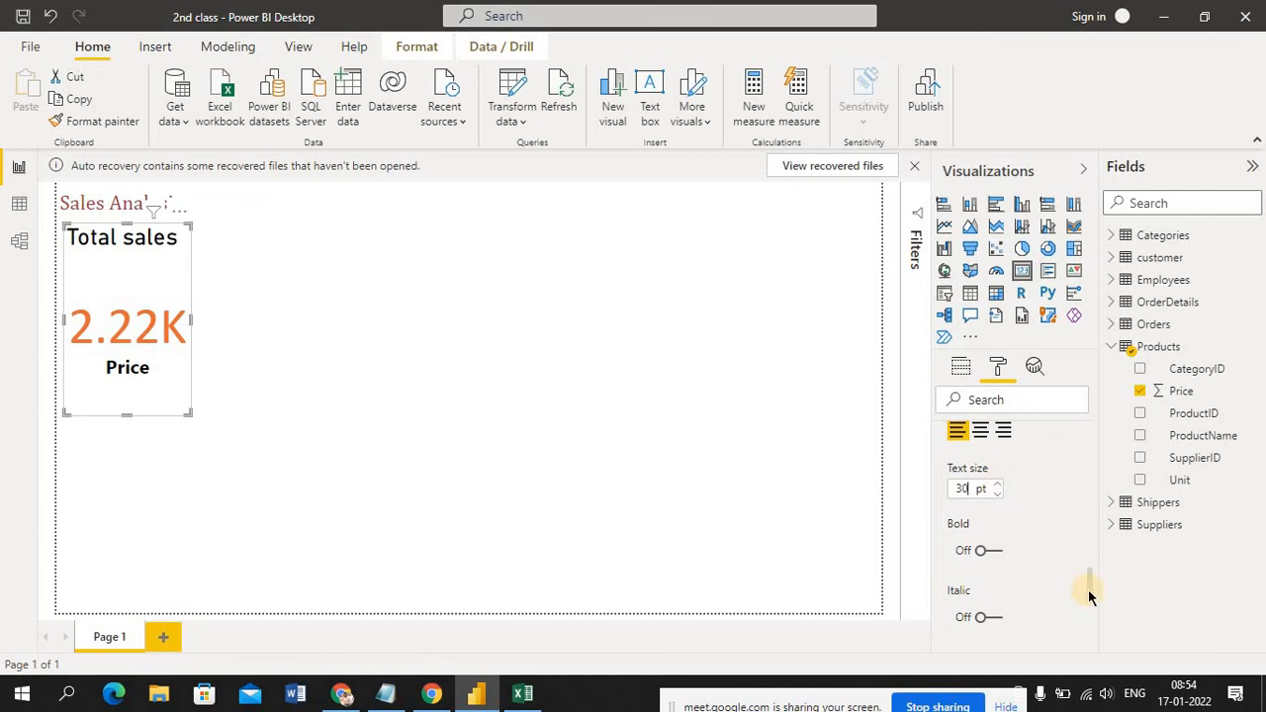
Set the Price card's background color to the lightest gray theme shade
left_click_drag(1088, 589, 1100, 645)
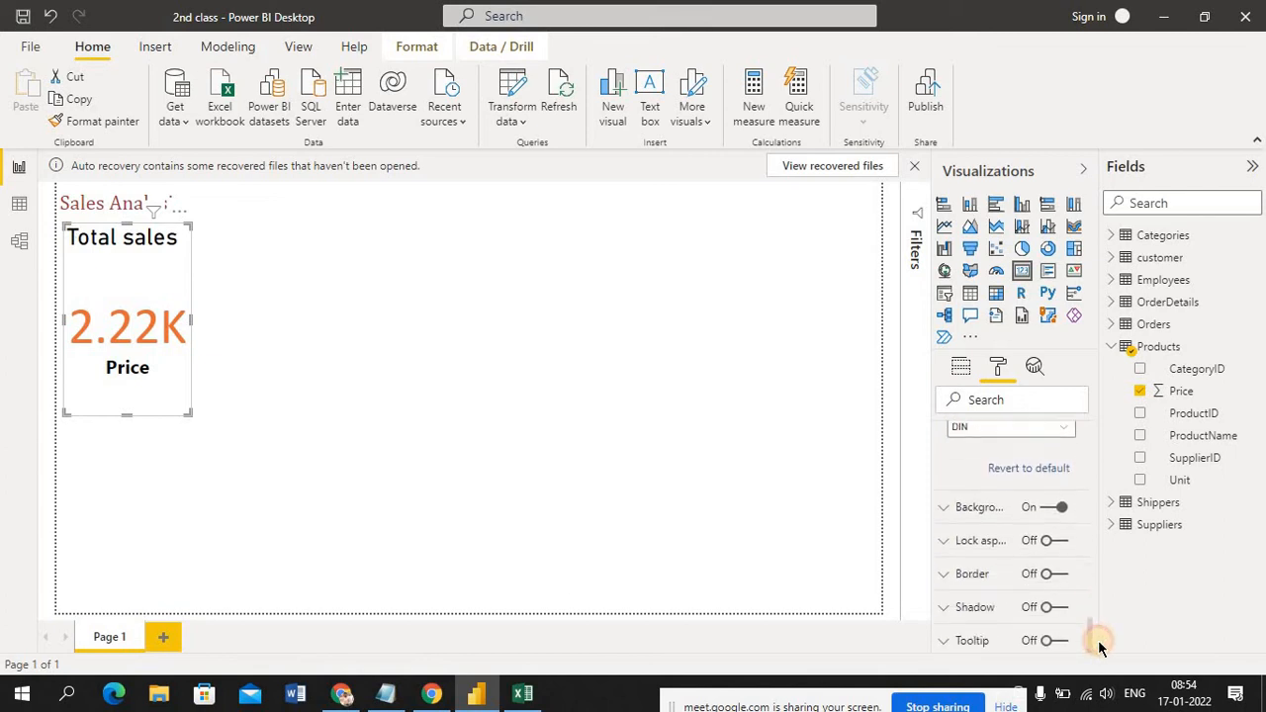
left_click(947, 510)
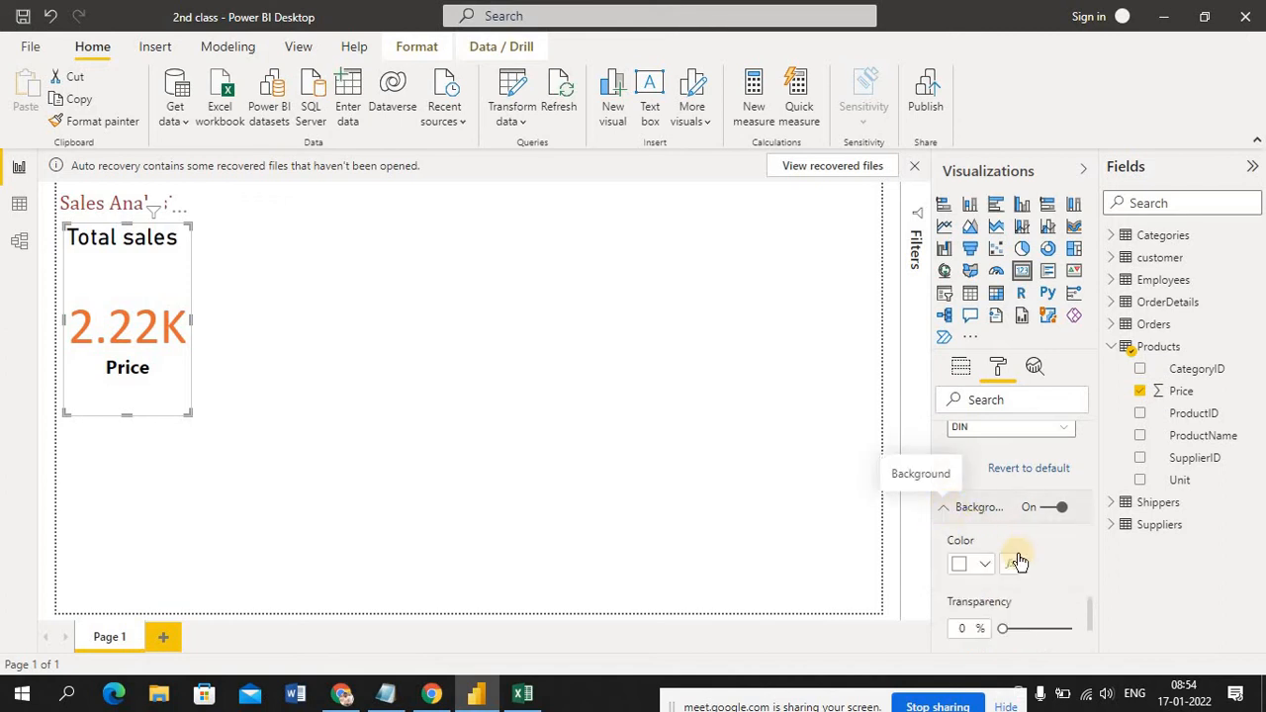
left_click(988, 565)
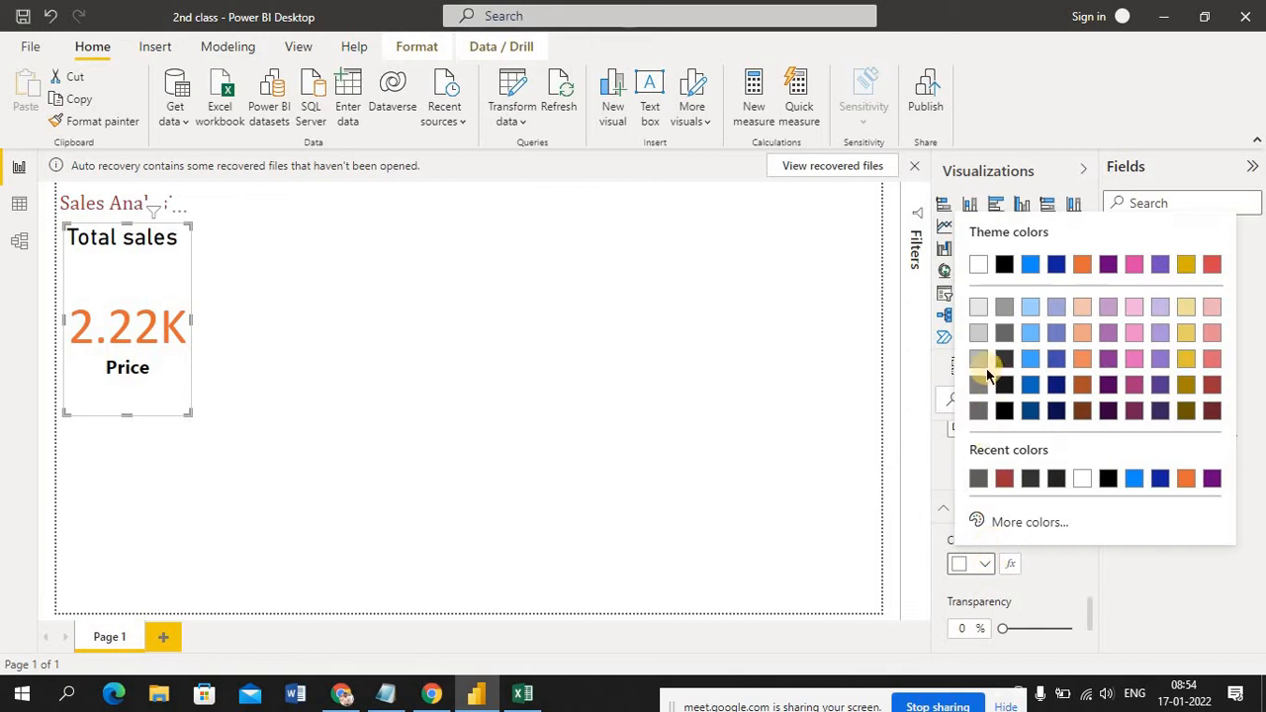
left_click(979, 310)
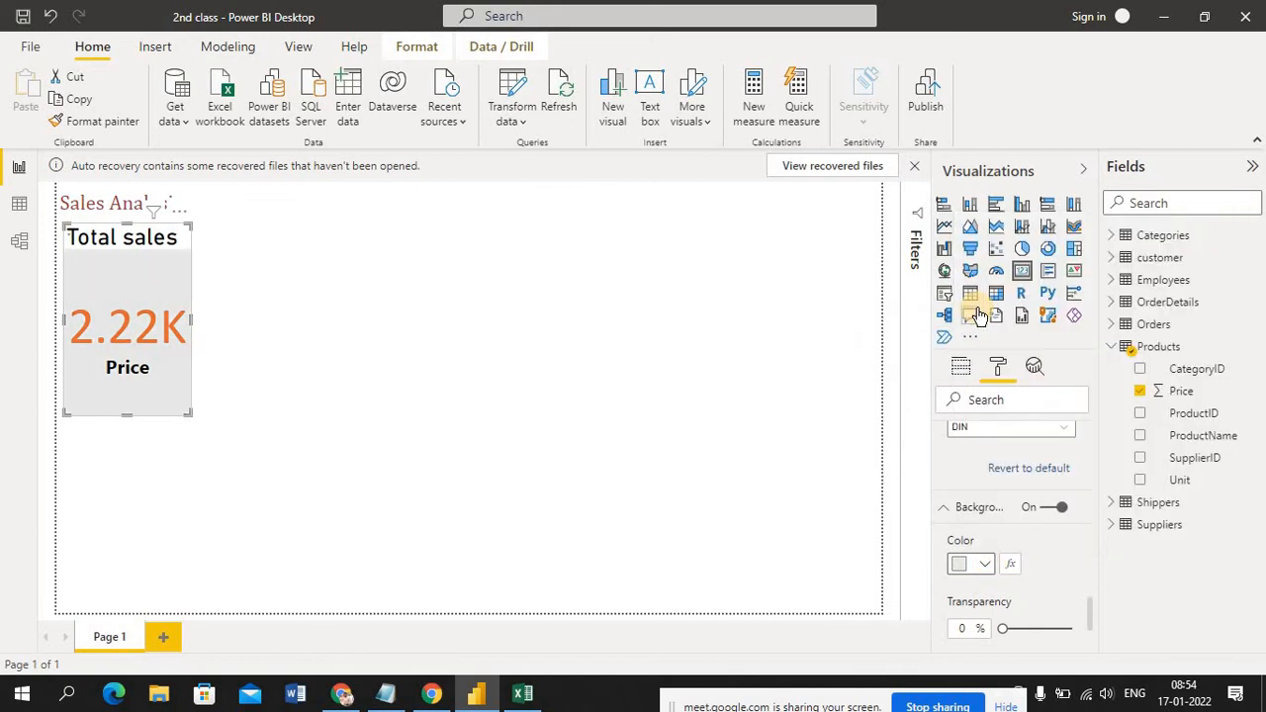
Set the Price card's background color to dark gray (#605E5C) and turn on its border in the darkest orange theme shade
left_click(986, 564)
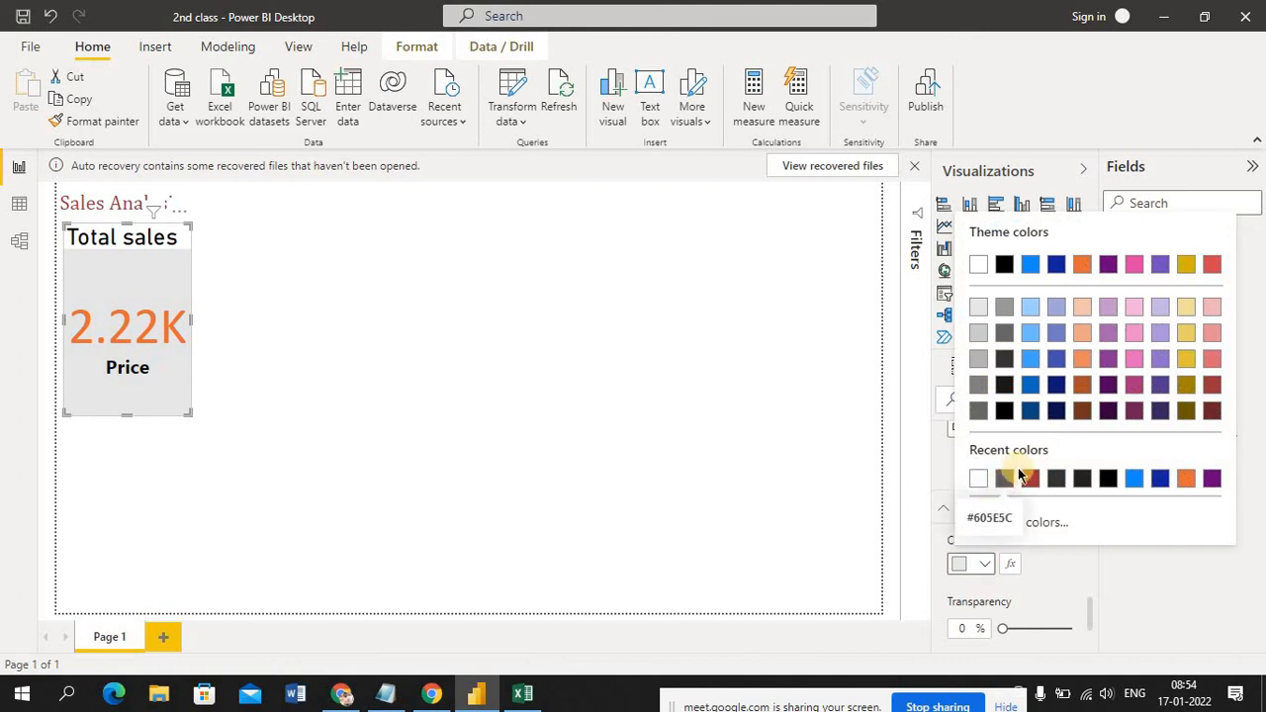
left_click(1004, 480)
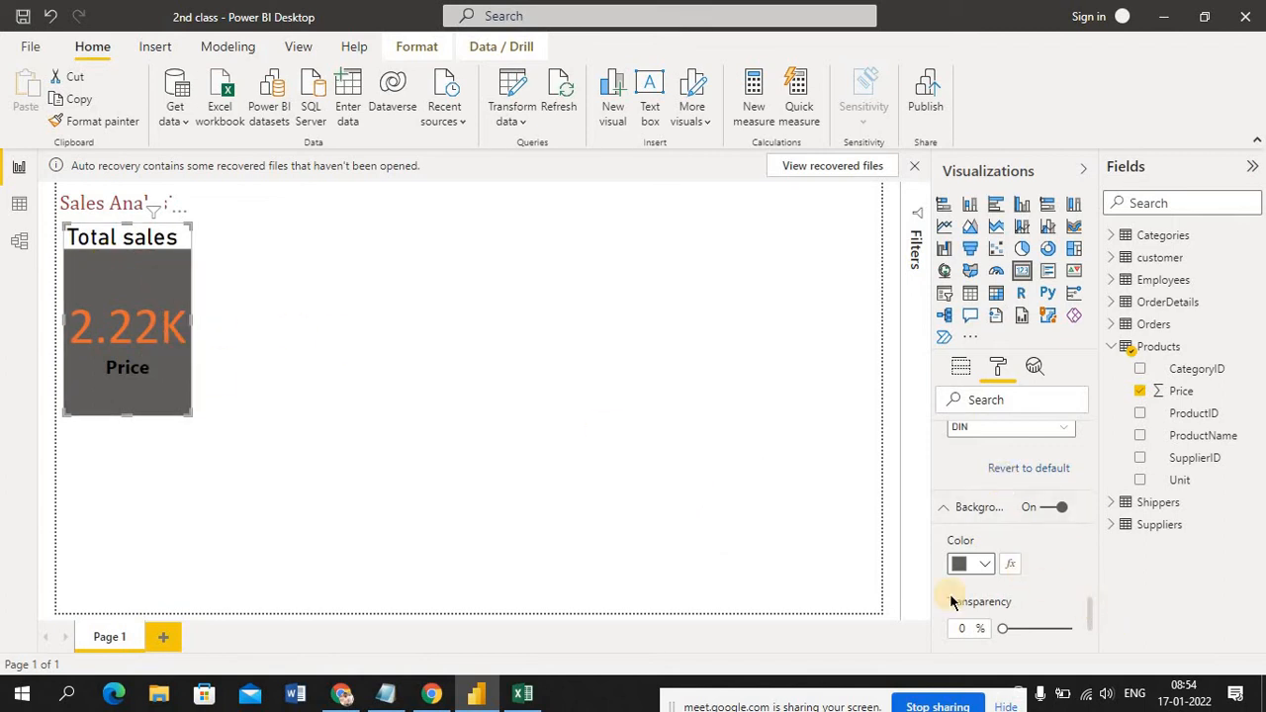
left_click_drag(1091, 618, 1100, 646)
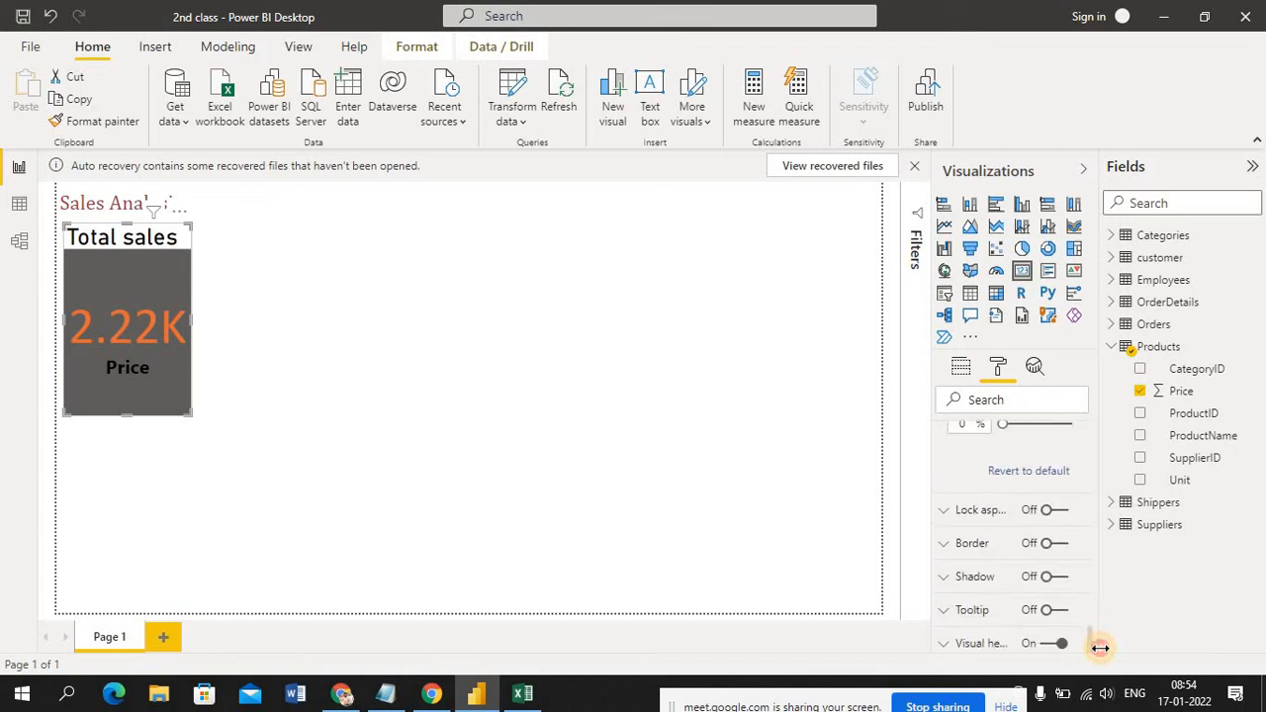
left_click(944, 547)
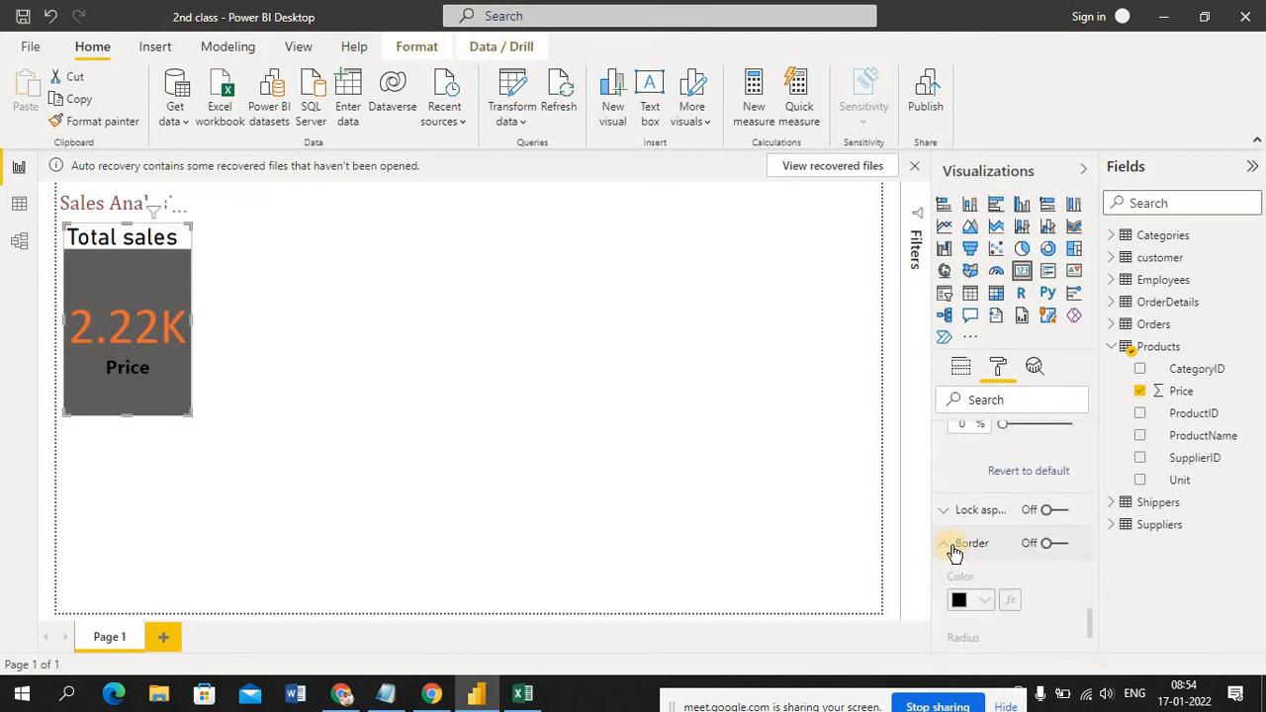
left_click(1048, 545)
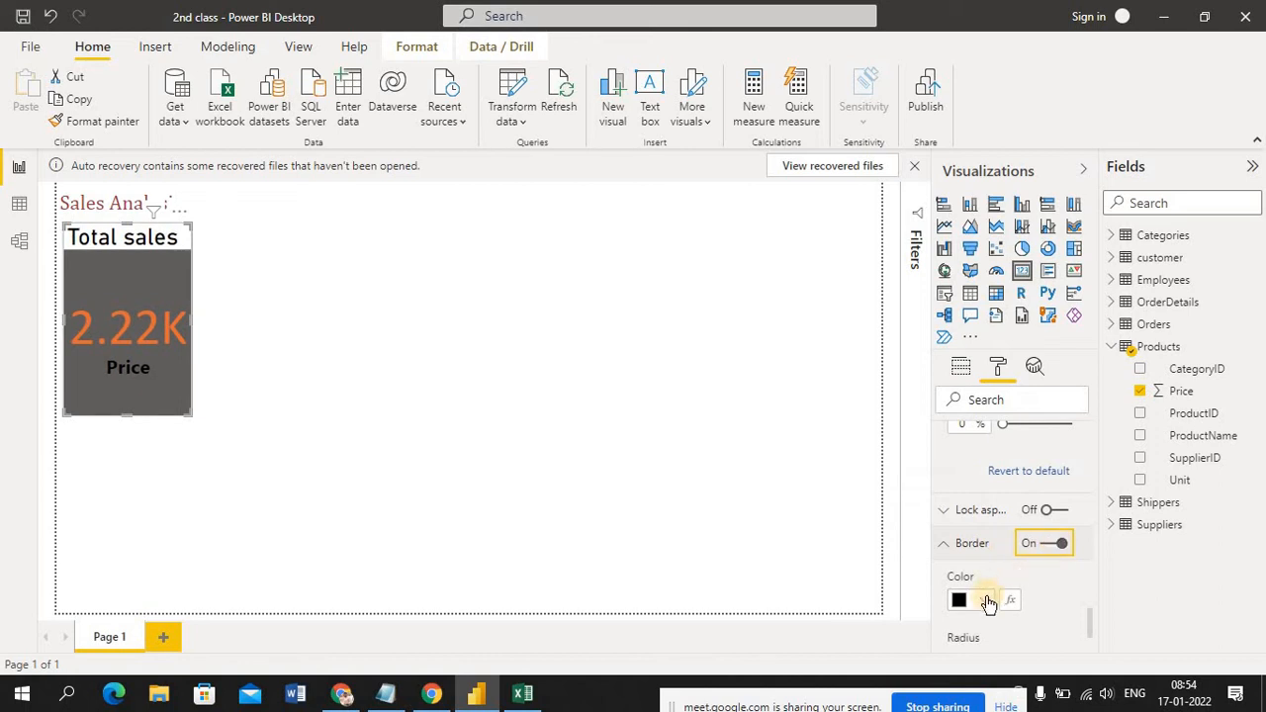
left_click(987, 600)
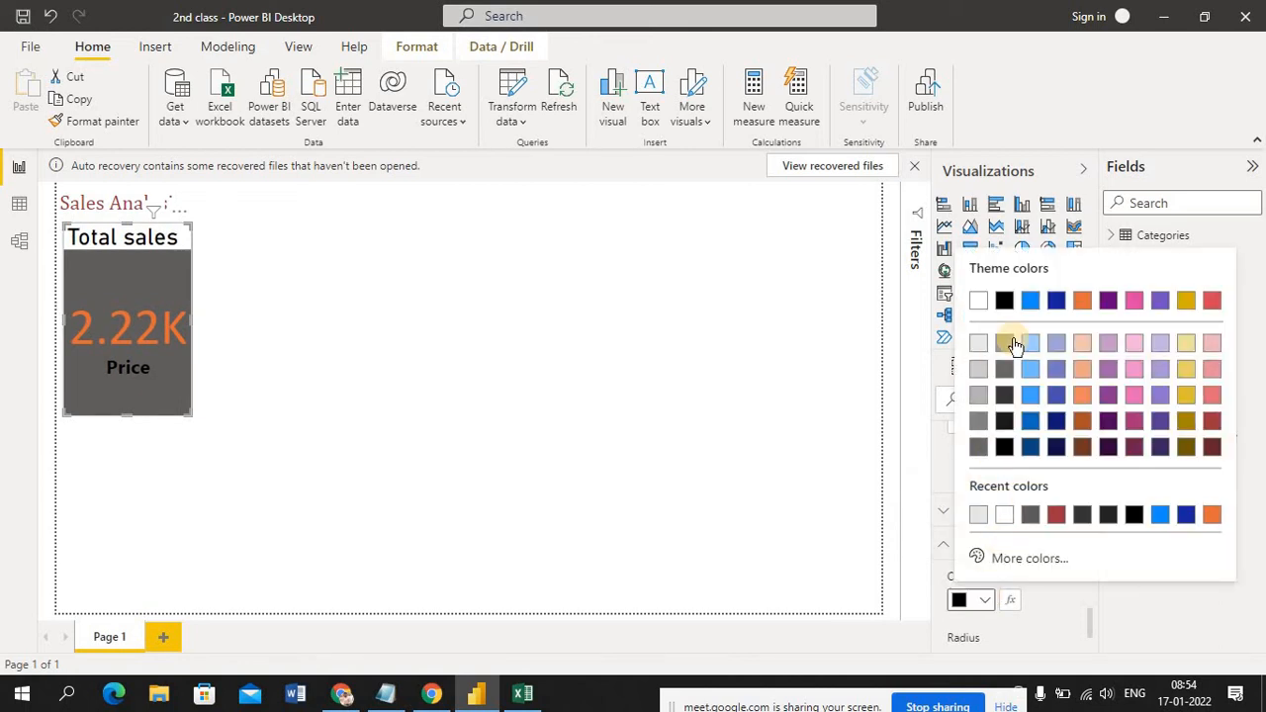
left_click(1083, 449)
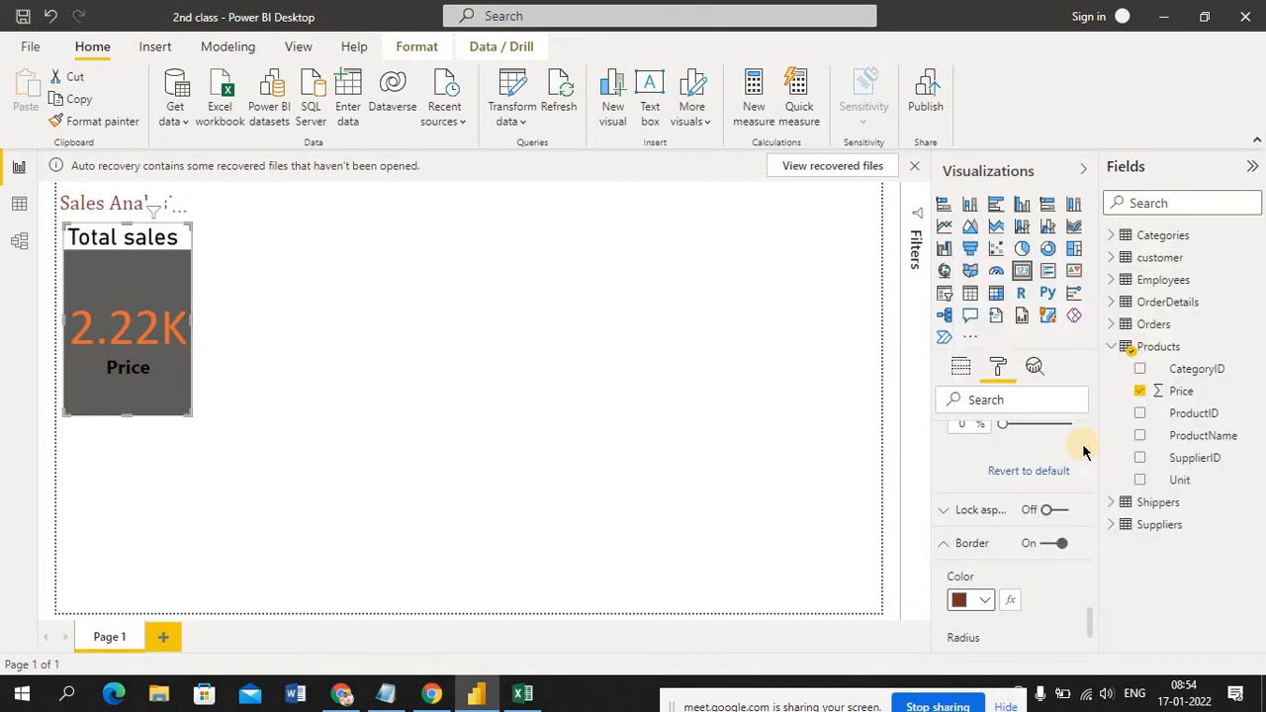
left_click(454, 380)
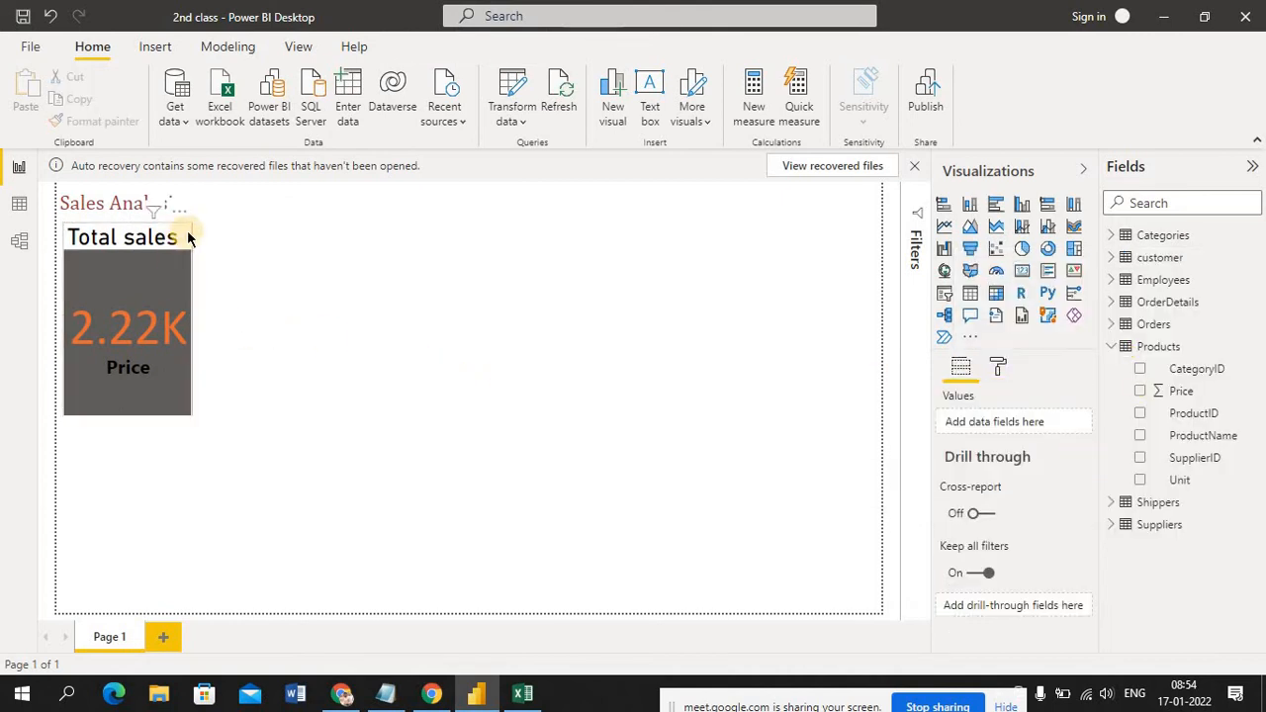
Compare the formatting options offered for the selected Price card with those offered for the report page
left_click(161, 363)
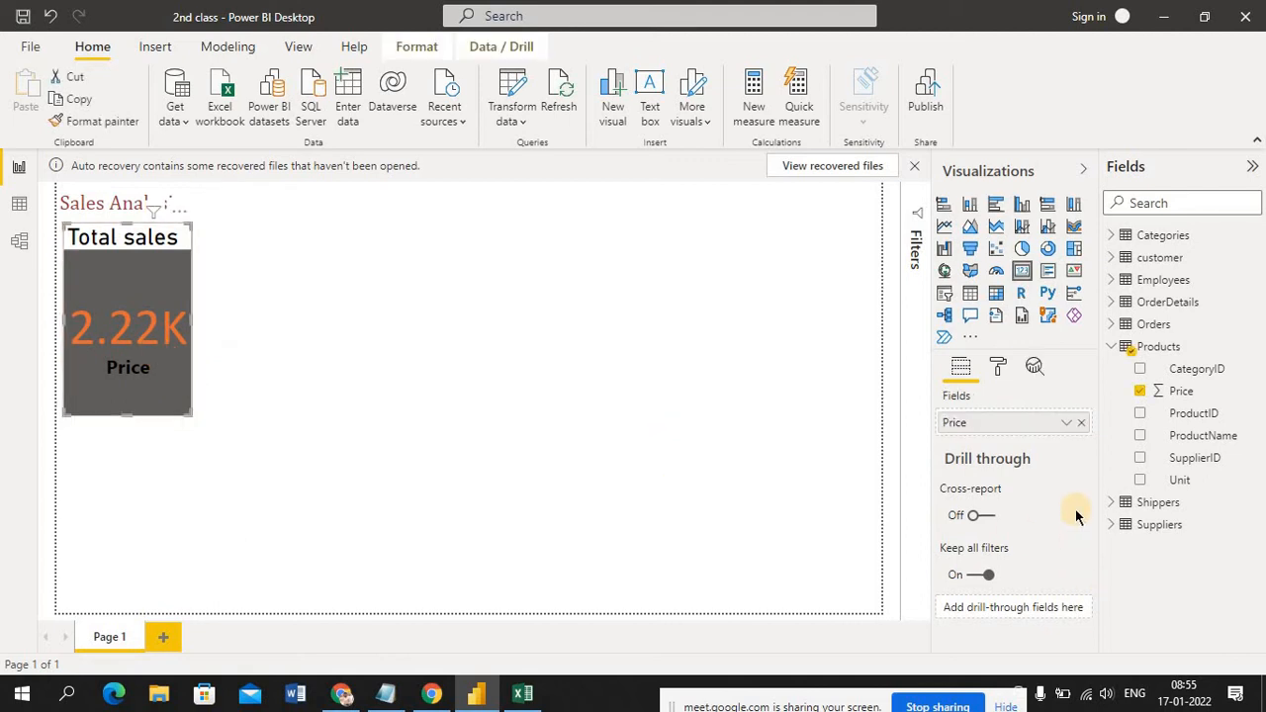
left_click(1000, 368)
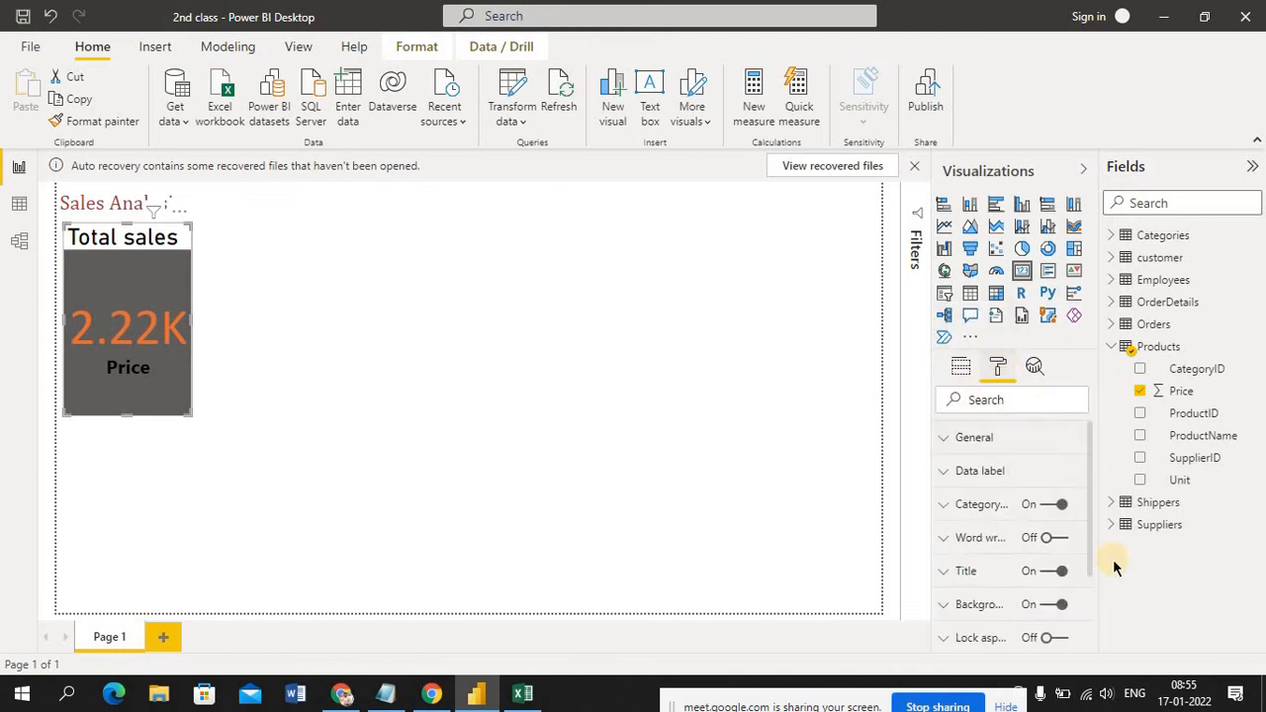
mouse_move(1091, 547)
left_mouse_down()
mouse_move(1105, 653)
mouse_move(1101, 530)
left_mouse_up()
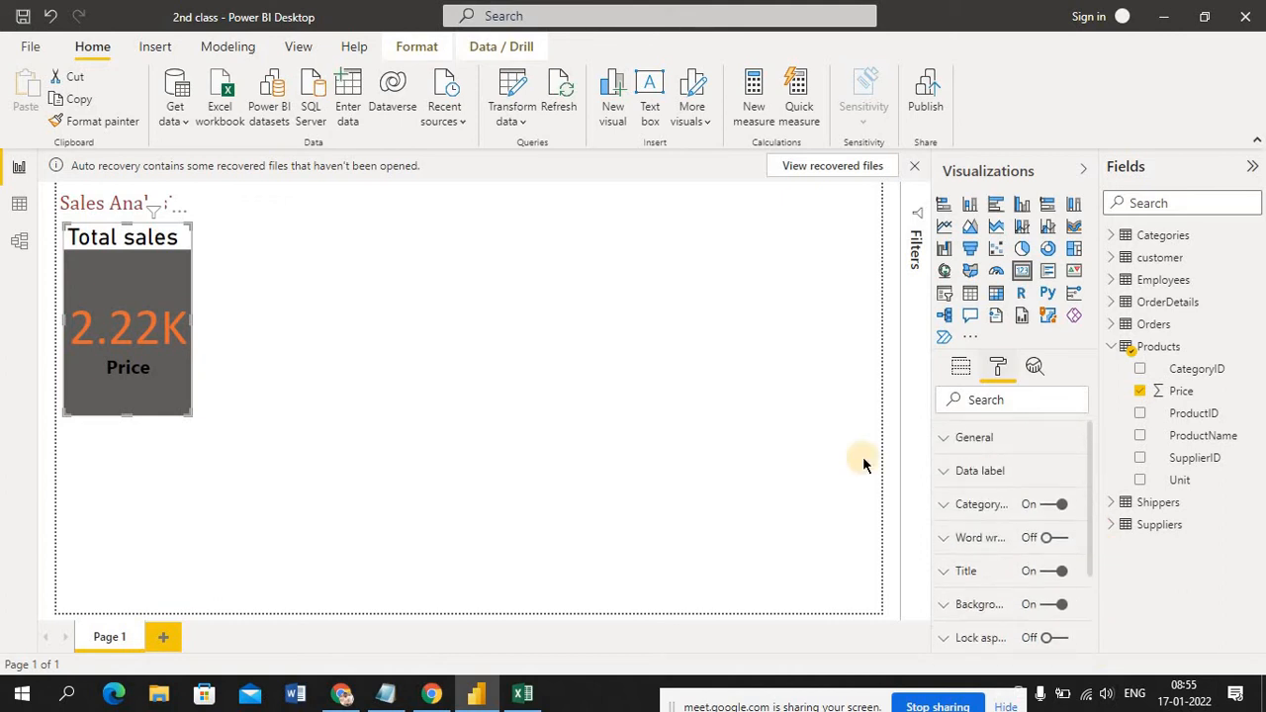
left_click(552, 502)
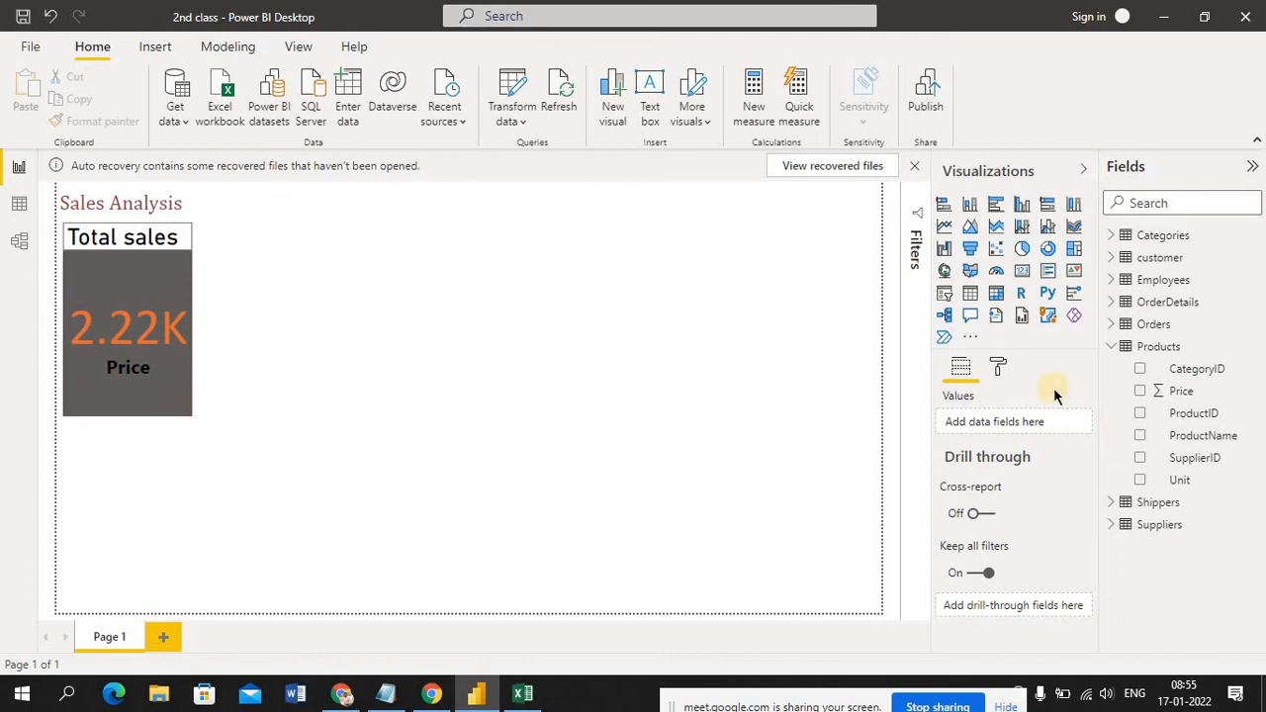
left_click(998, 368)
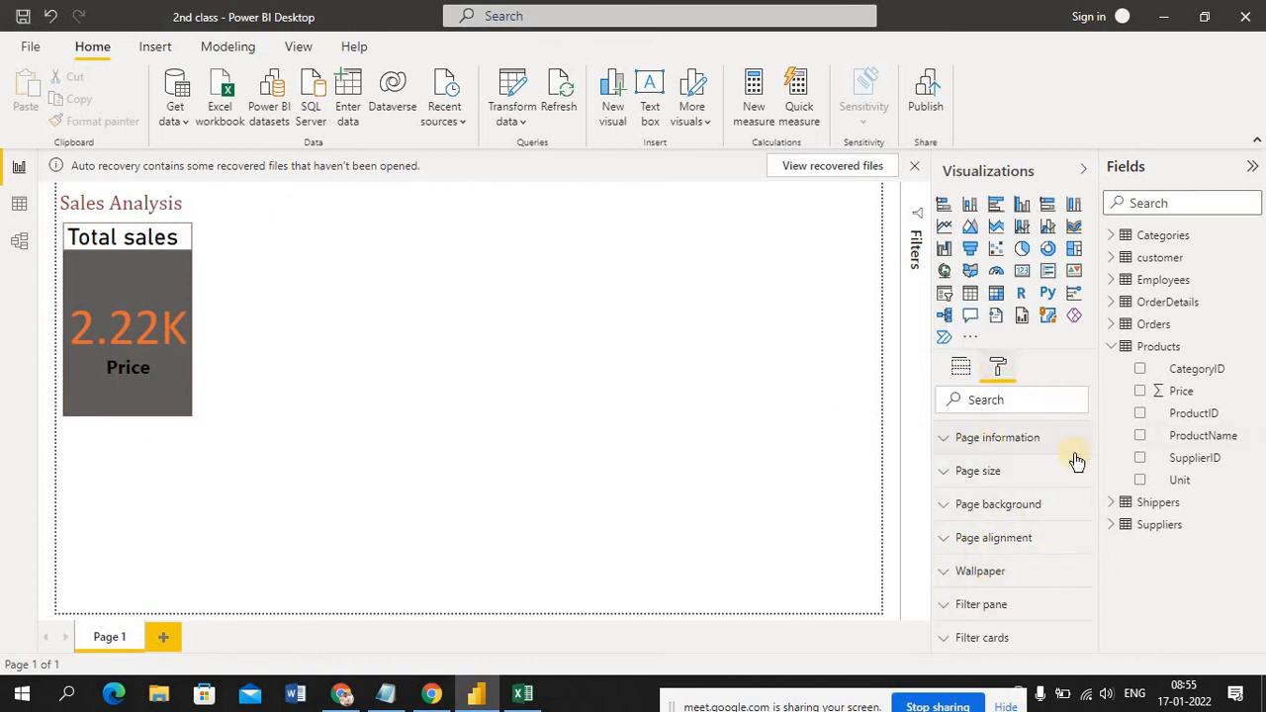
left_click(161, 374)
left_click(726, 503)
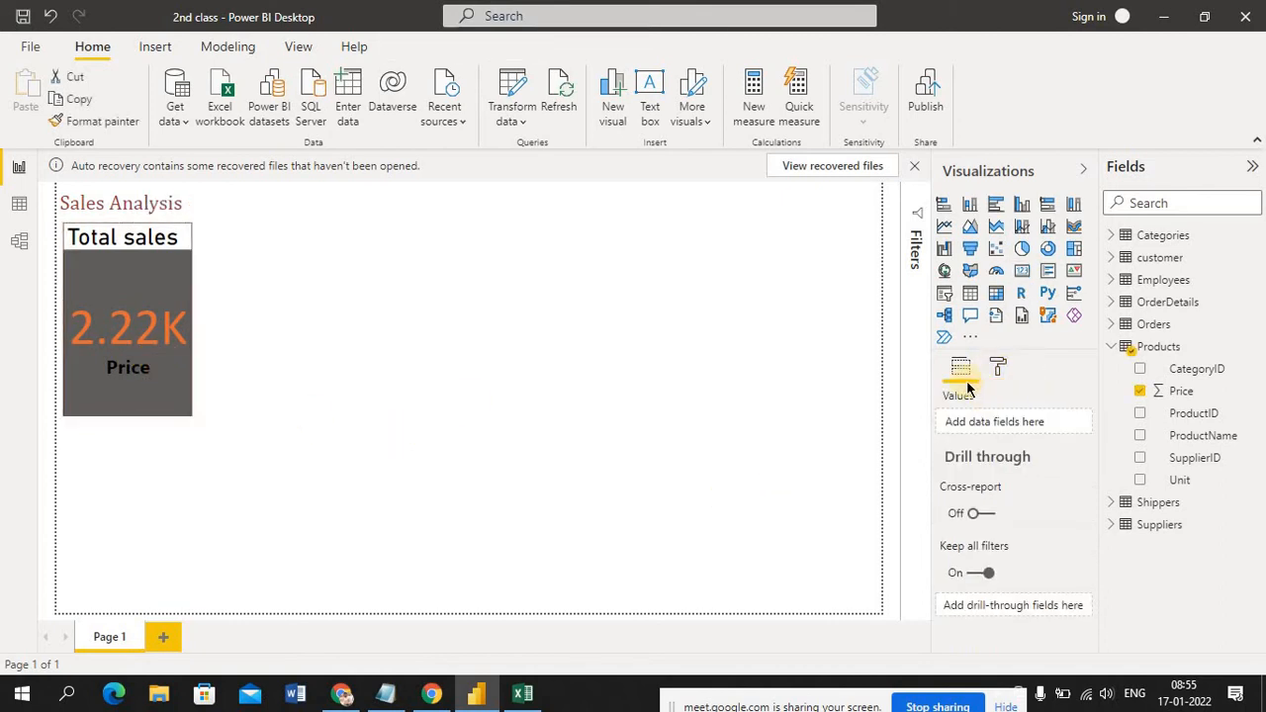
left_click(999, 366)
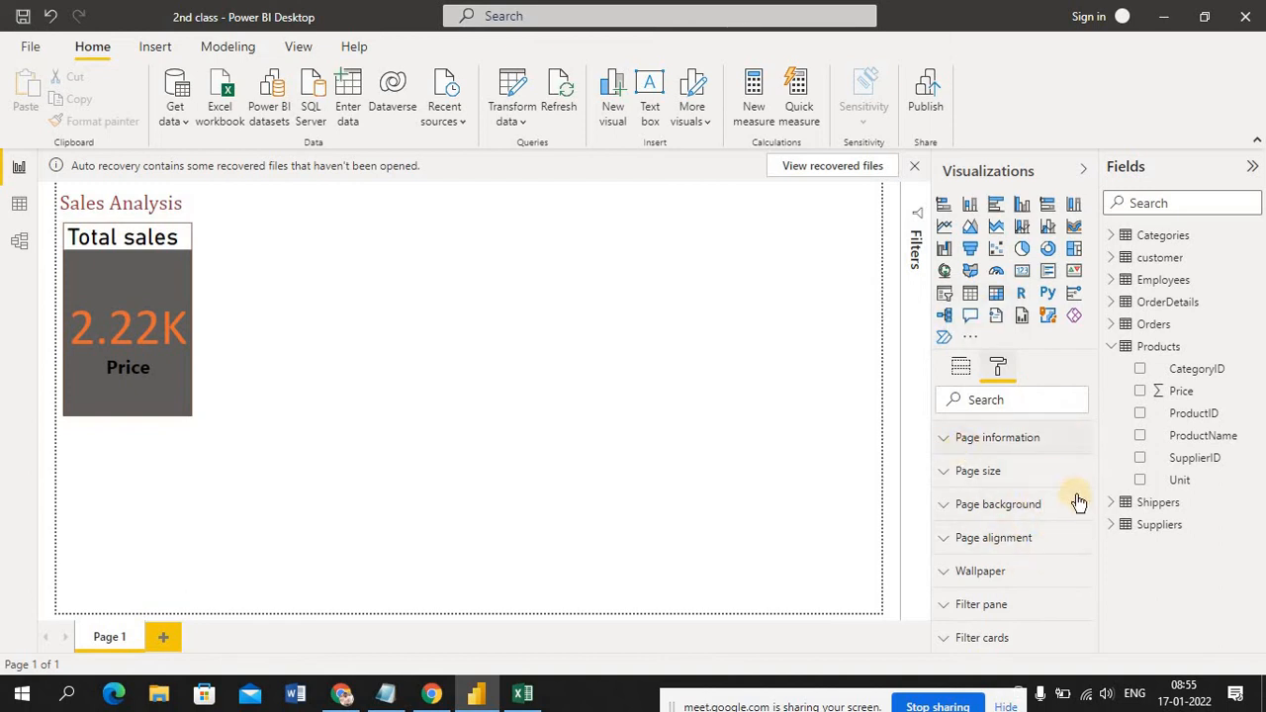
Turn off the Price card's category label
left_click(152, 281)
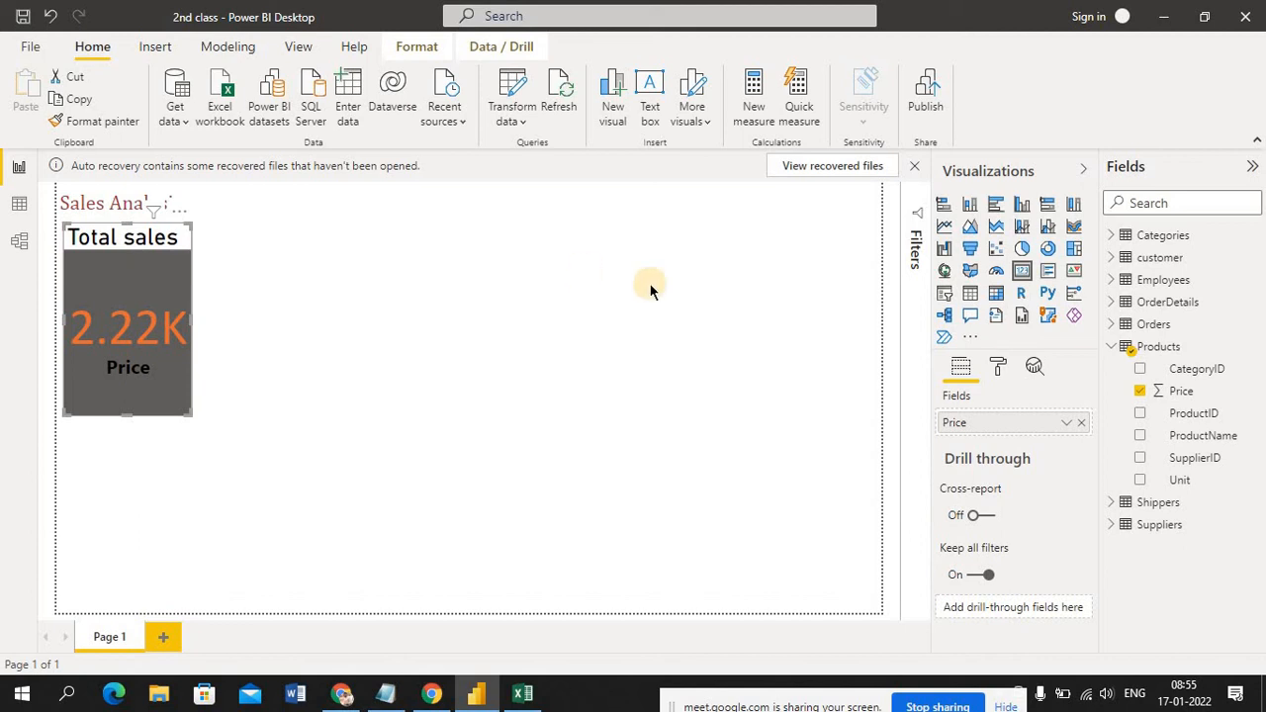
left_click(999, 369)
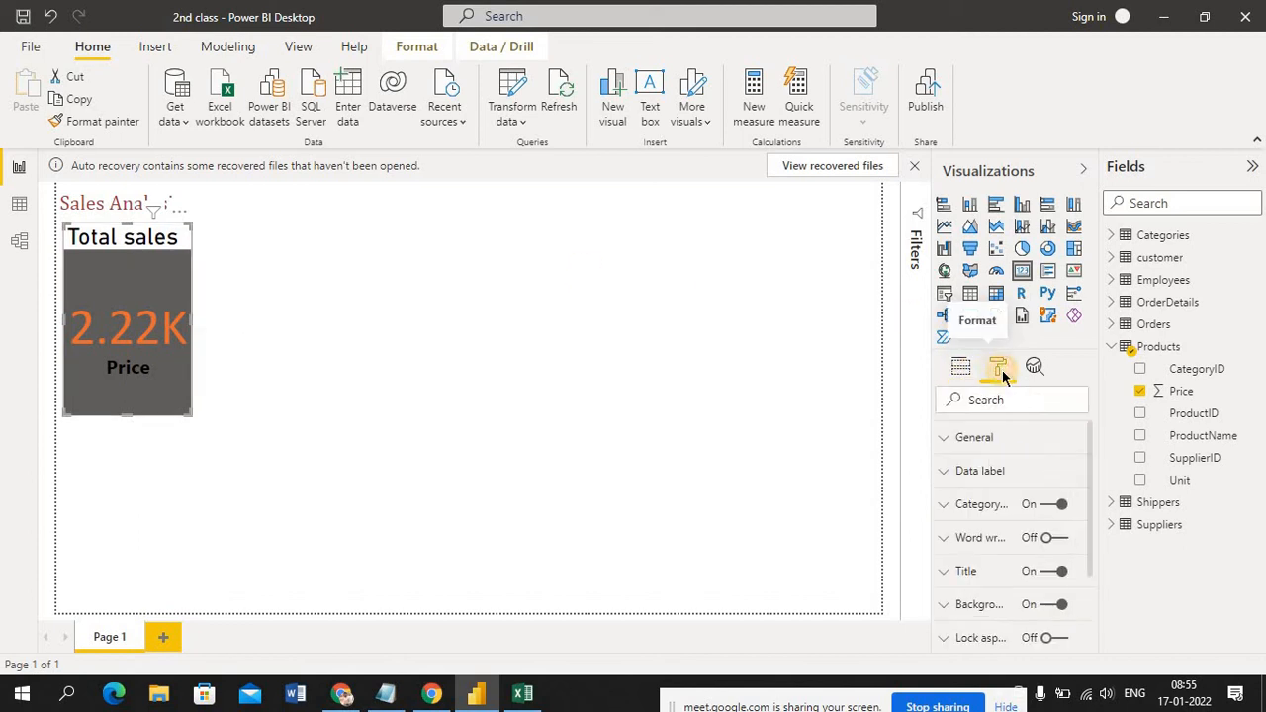
left_click(942, 473)
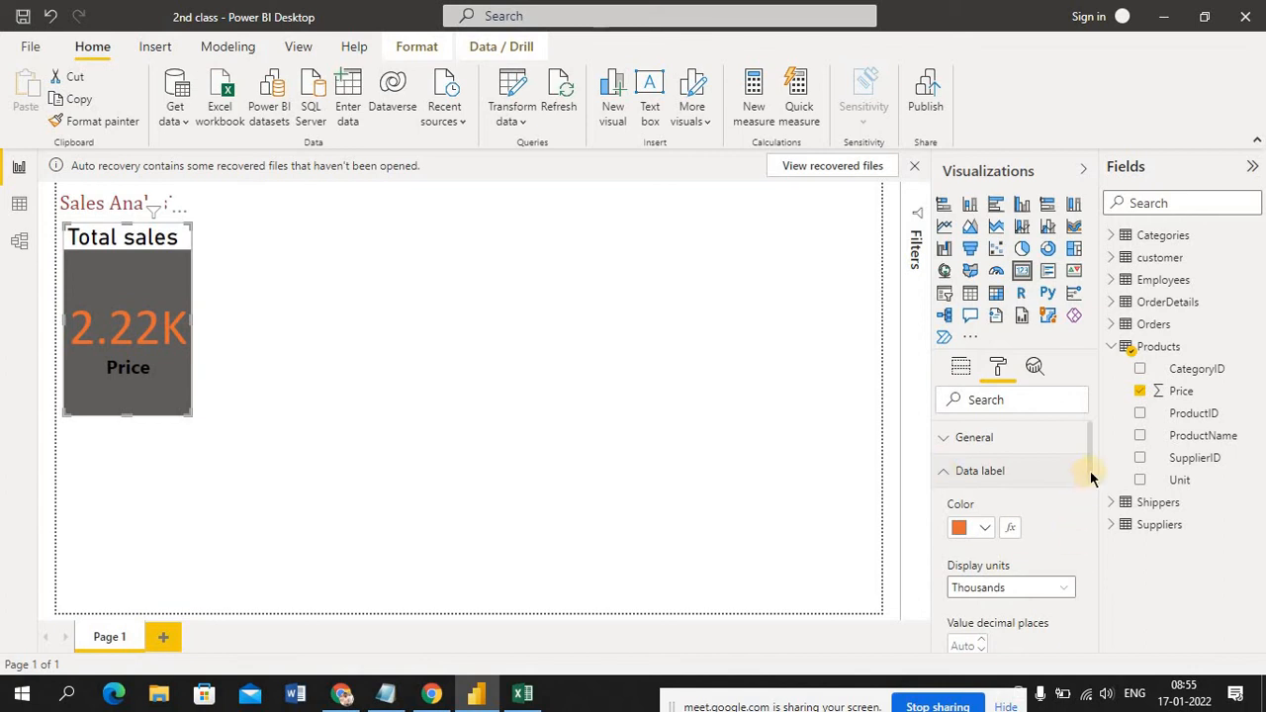
left_click_drag(1092, 478, 1121, 624)
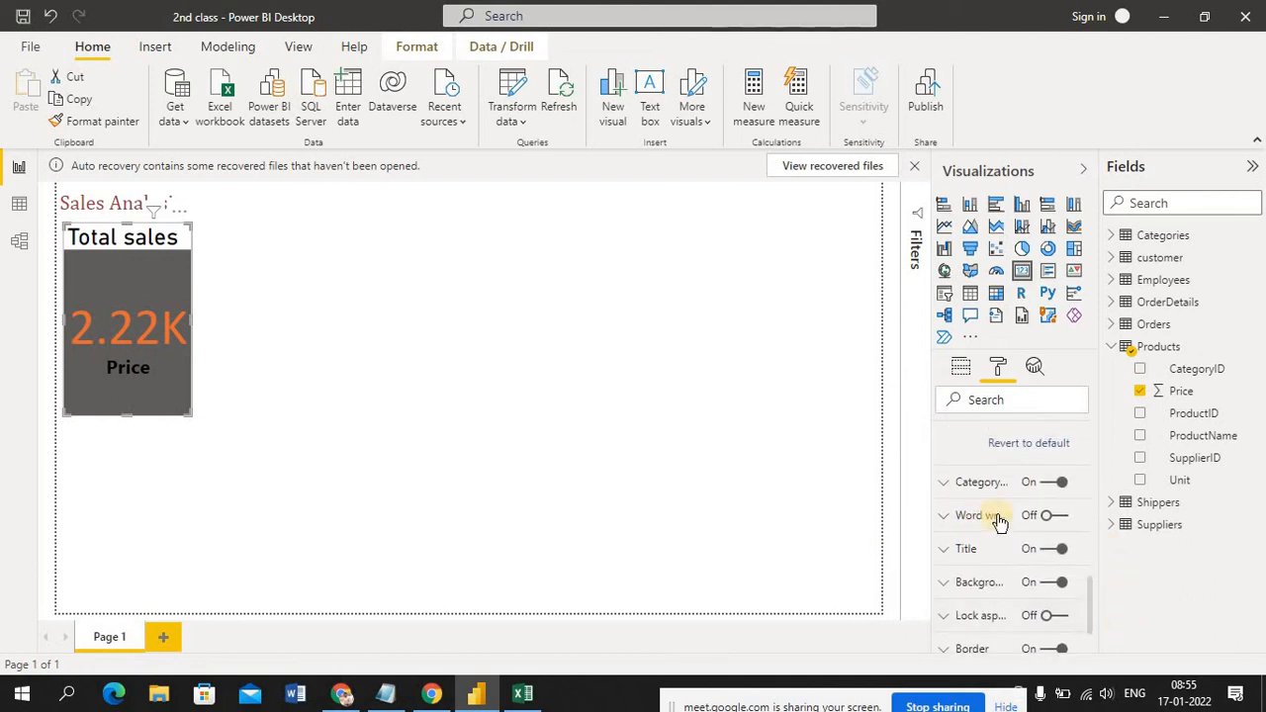
left_click(1050, 482)
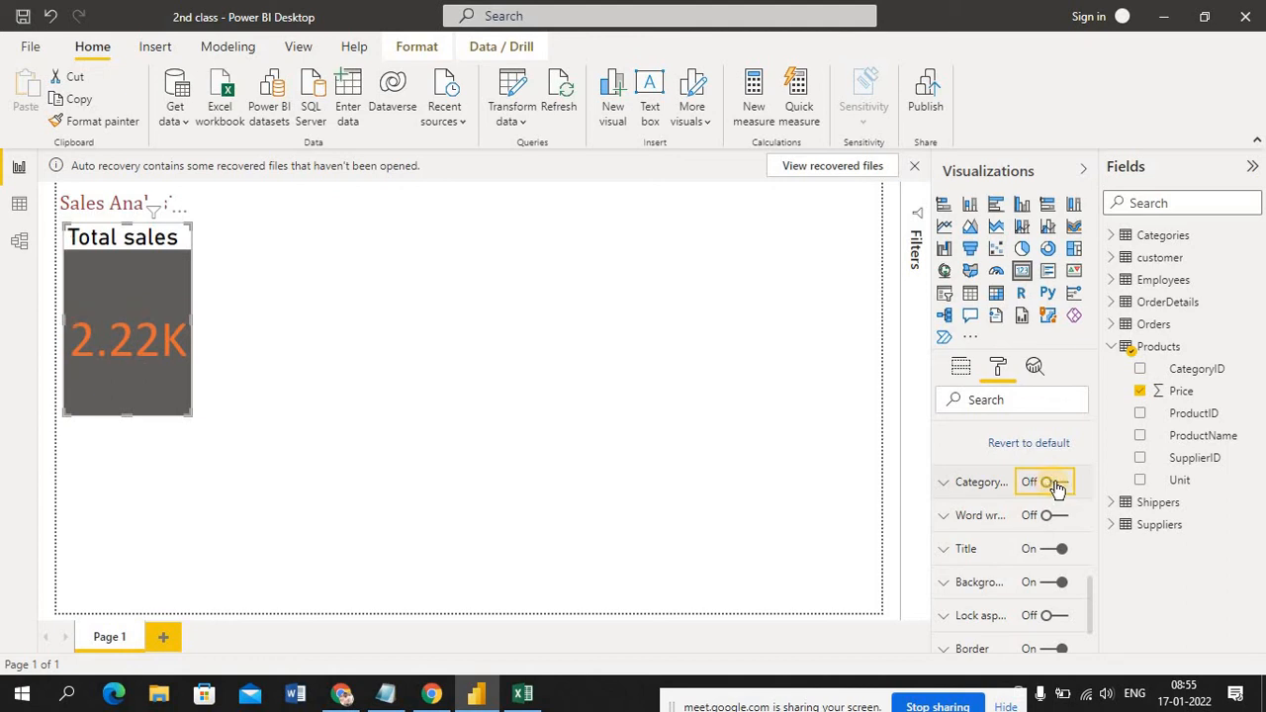
left_click(1053, 483)
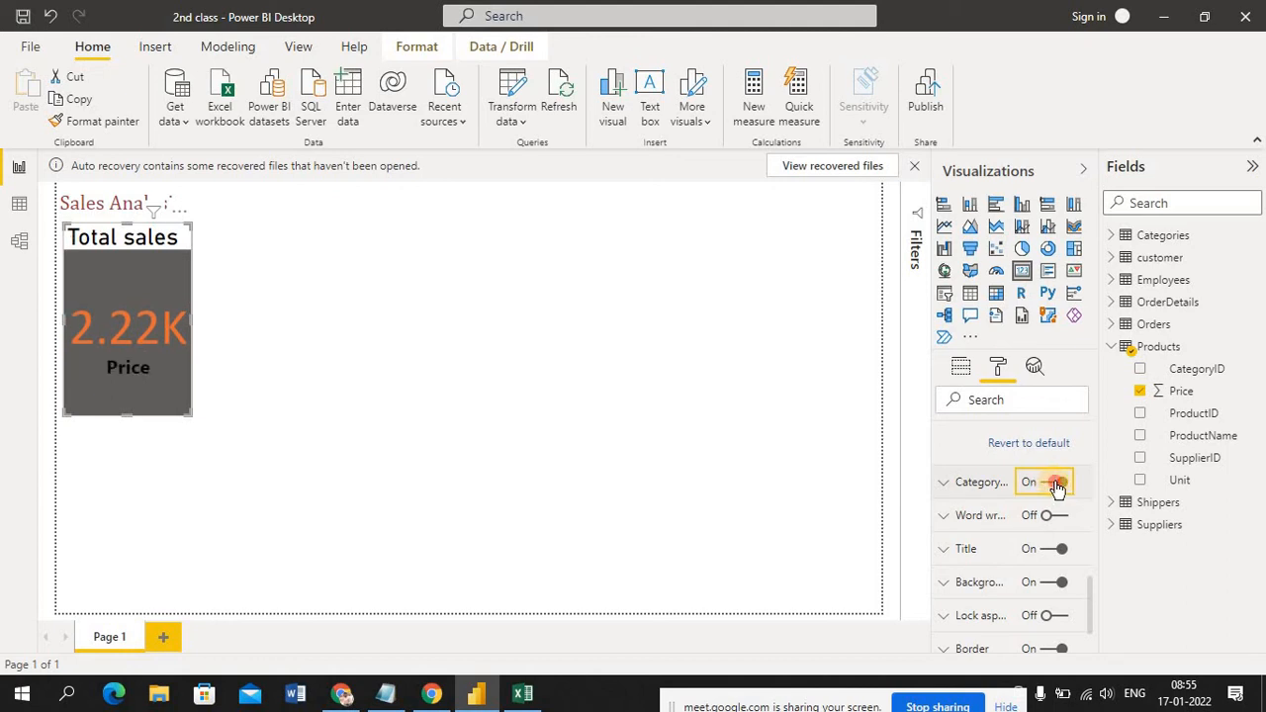
left_click(1055, 483)
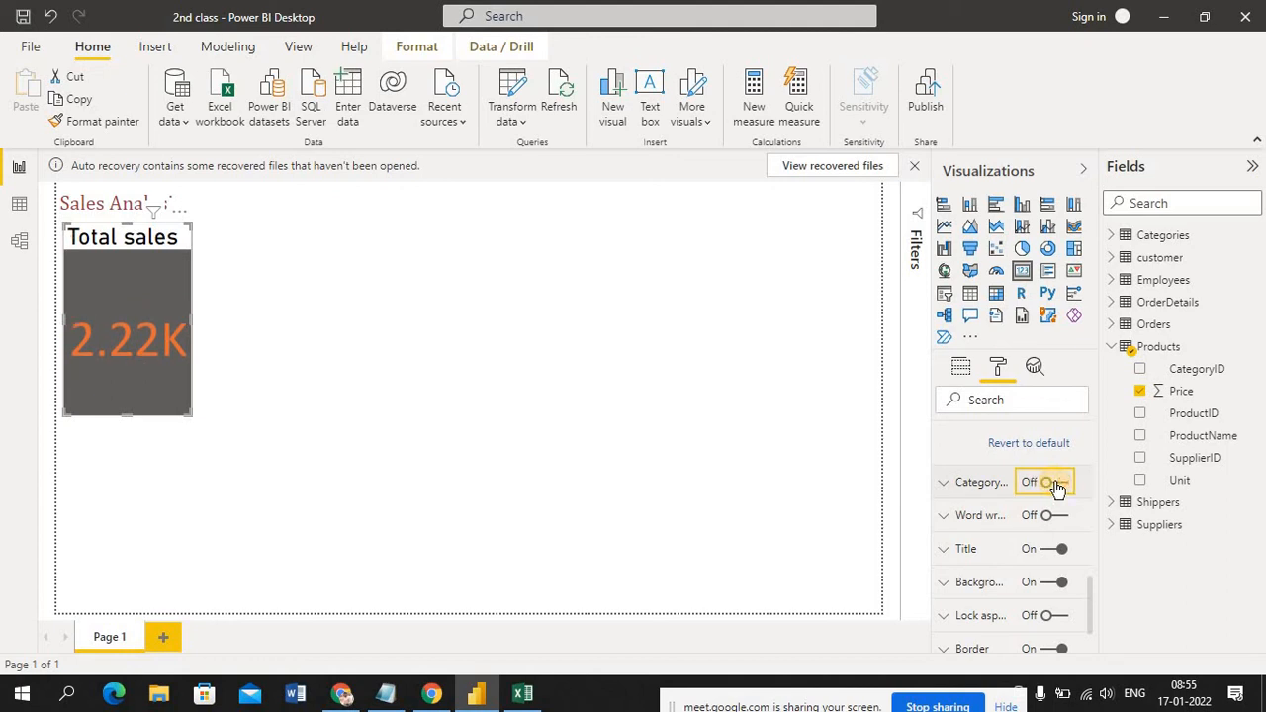
left_click(553, 433)
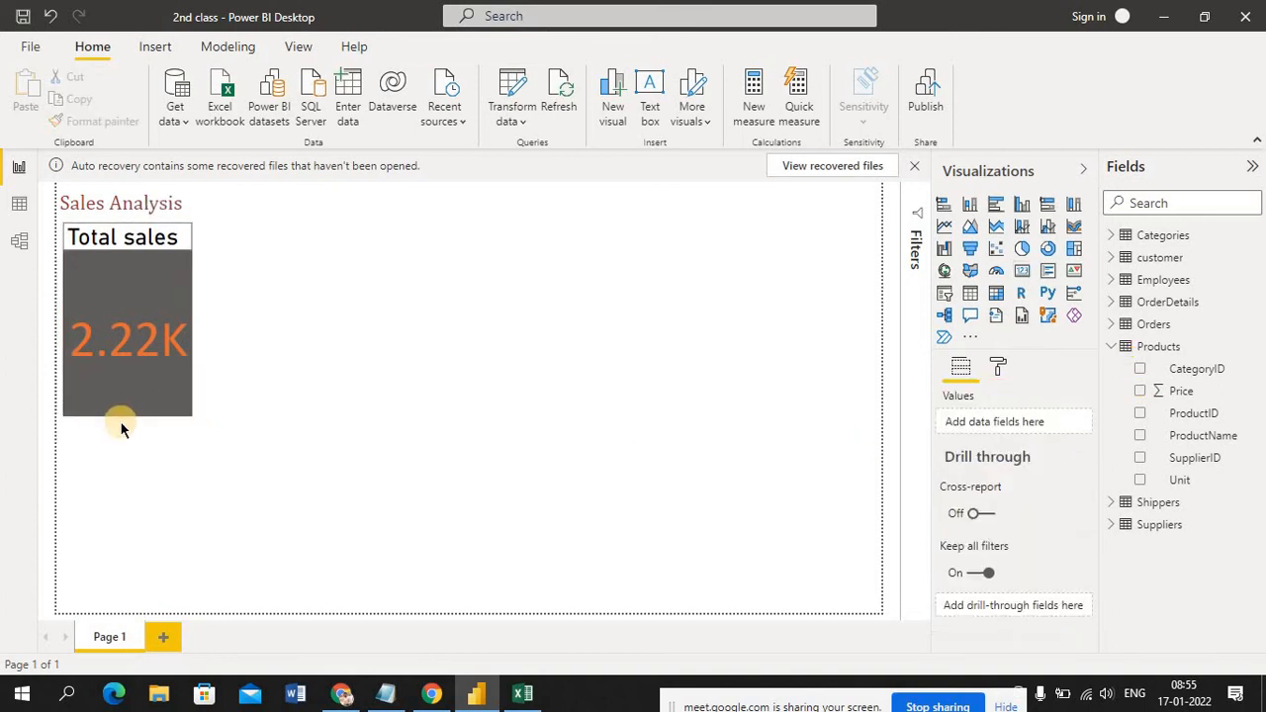
Resize the card so it is just tall enough for its title and value and somewhat wider
left_click(129, 413)
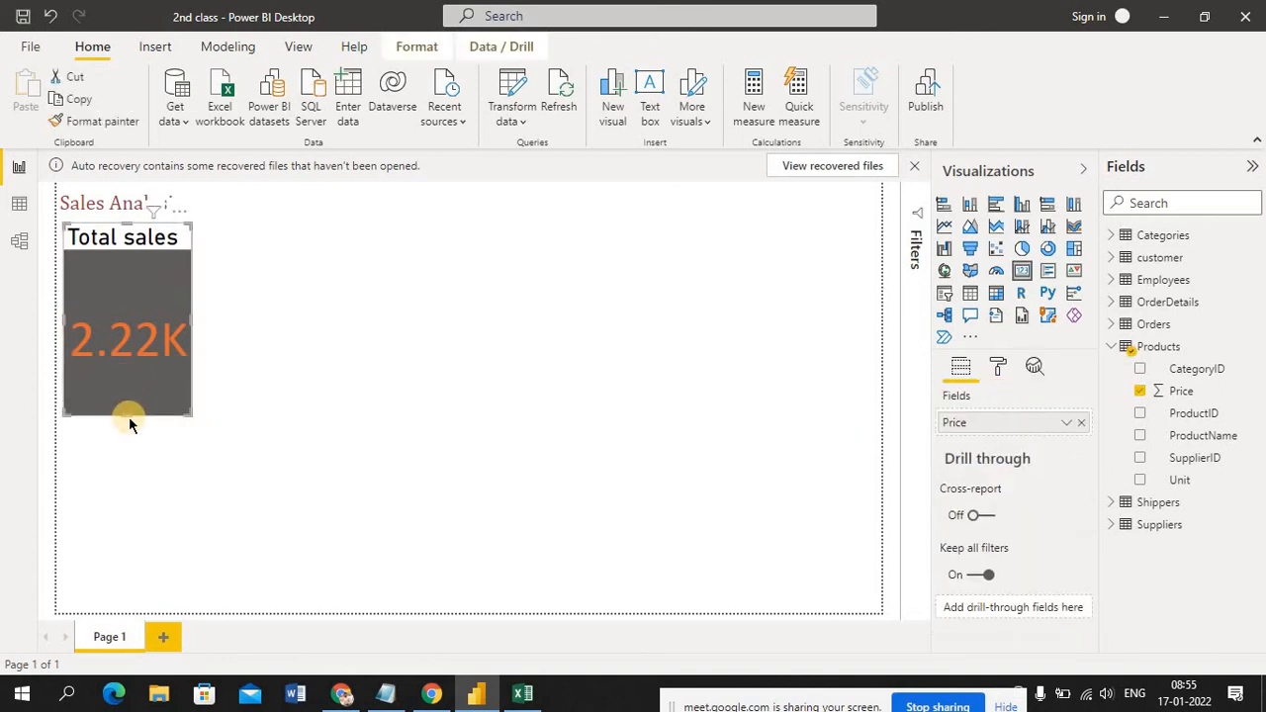
left_click_drag(129, 415, 154, 303)
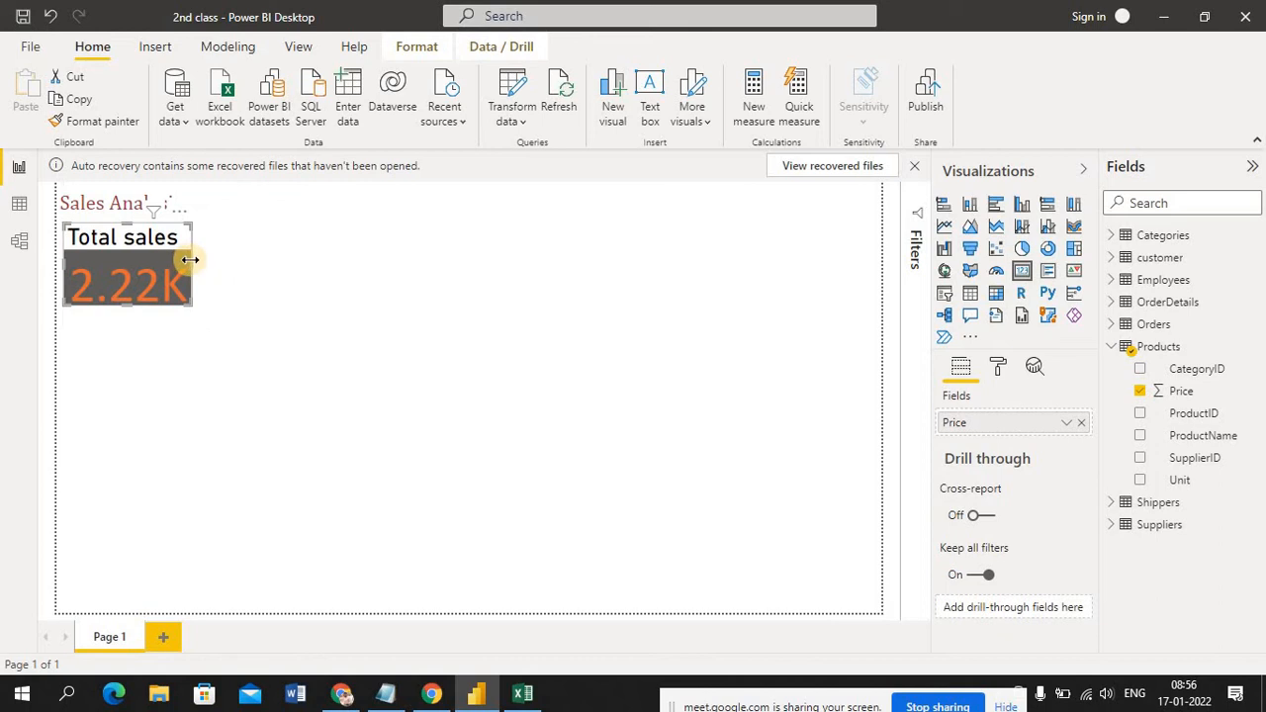
left_click_drag(209, 263, 243, 263)
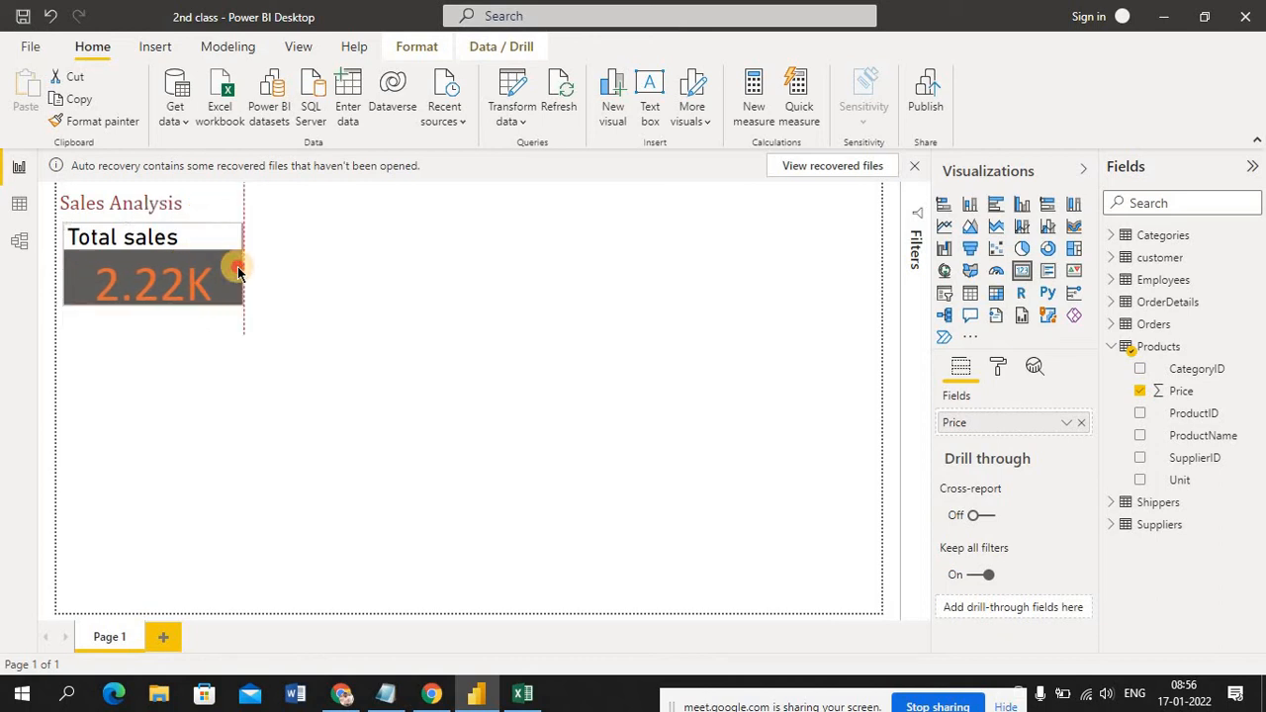
left_click(354, 334)
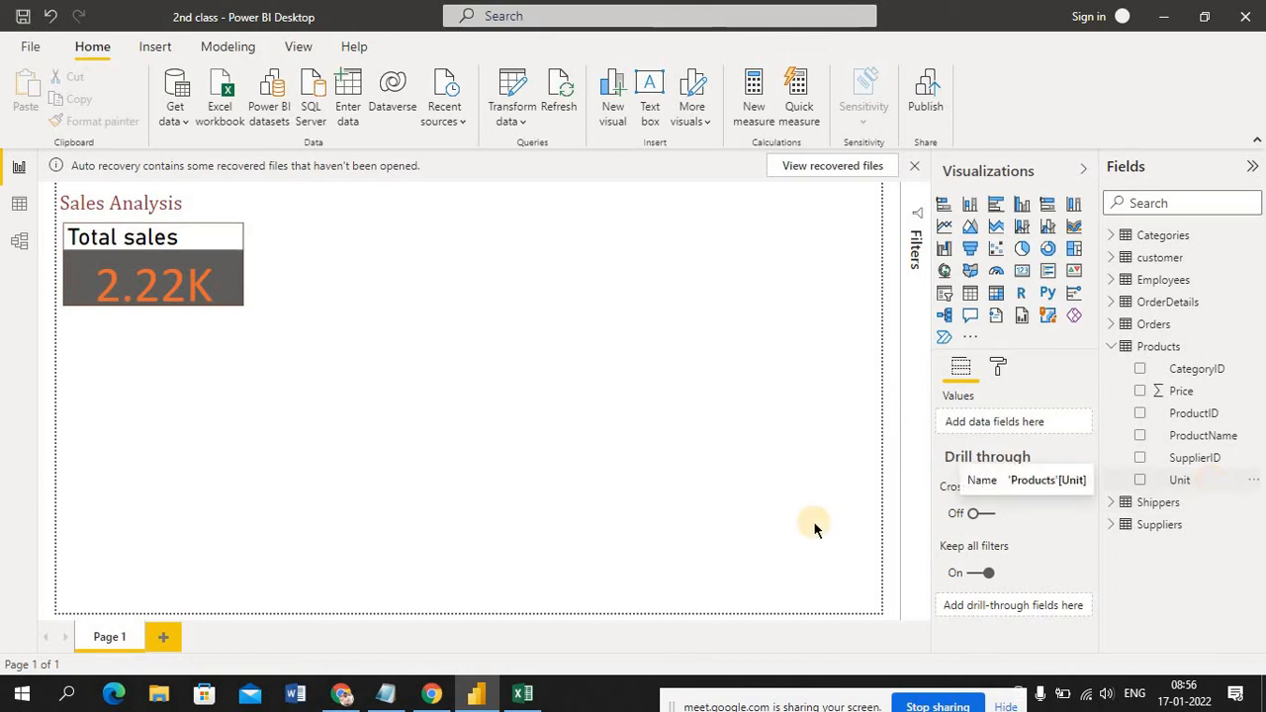
Switch to the Excel data set, review the Unit and ProductName columns and the Categories, customer and OrderDetails sheets, and return to Power BI
left_click(520, 696)
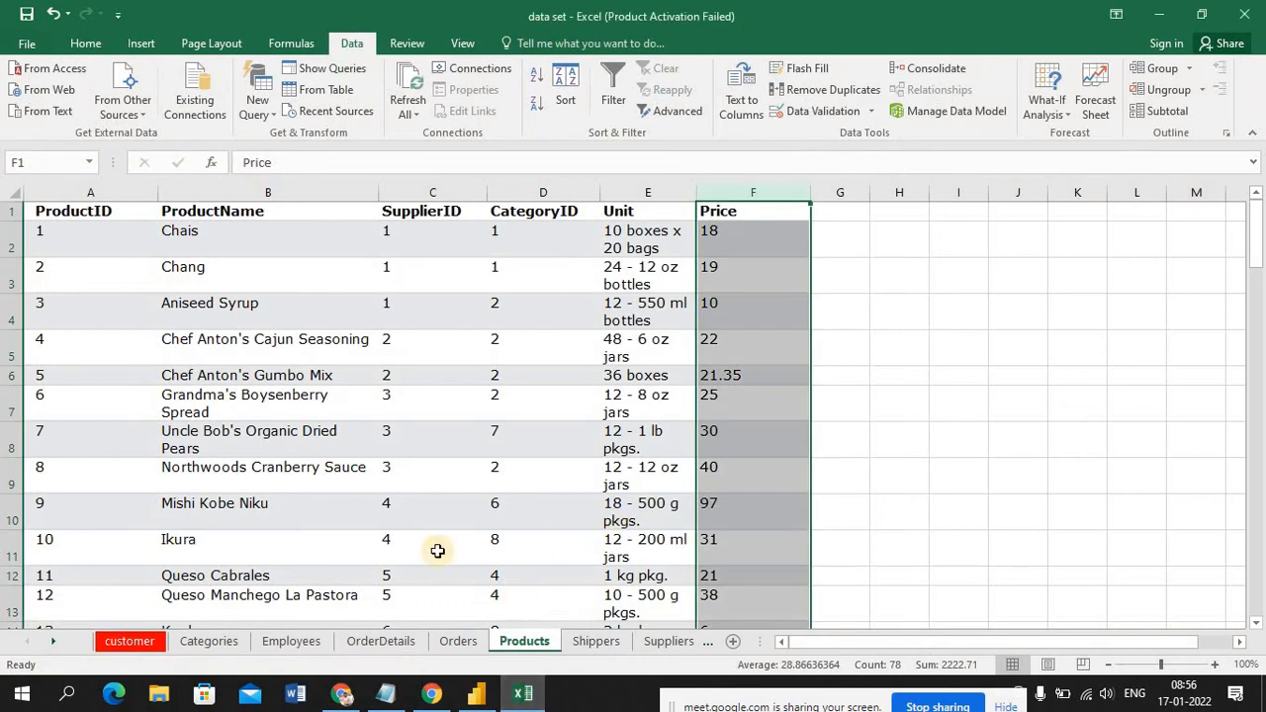
left_click(629, 191)
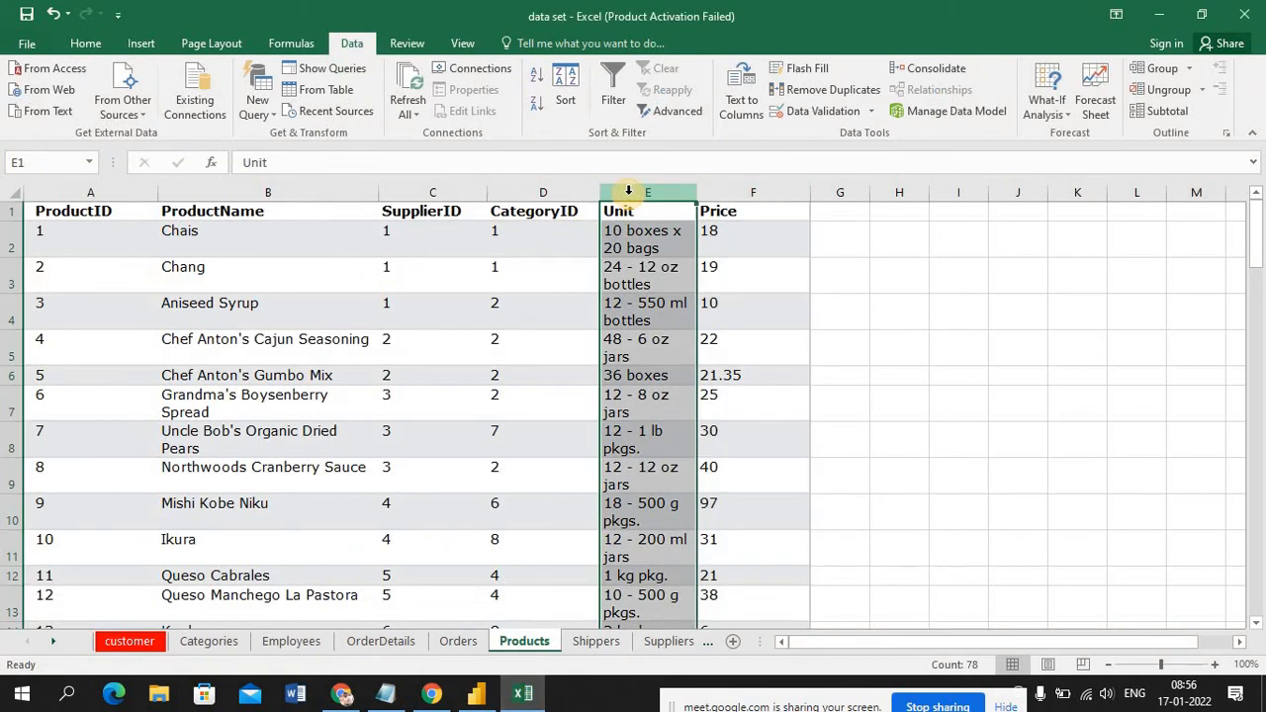
left_click(279, 188)
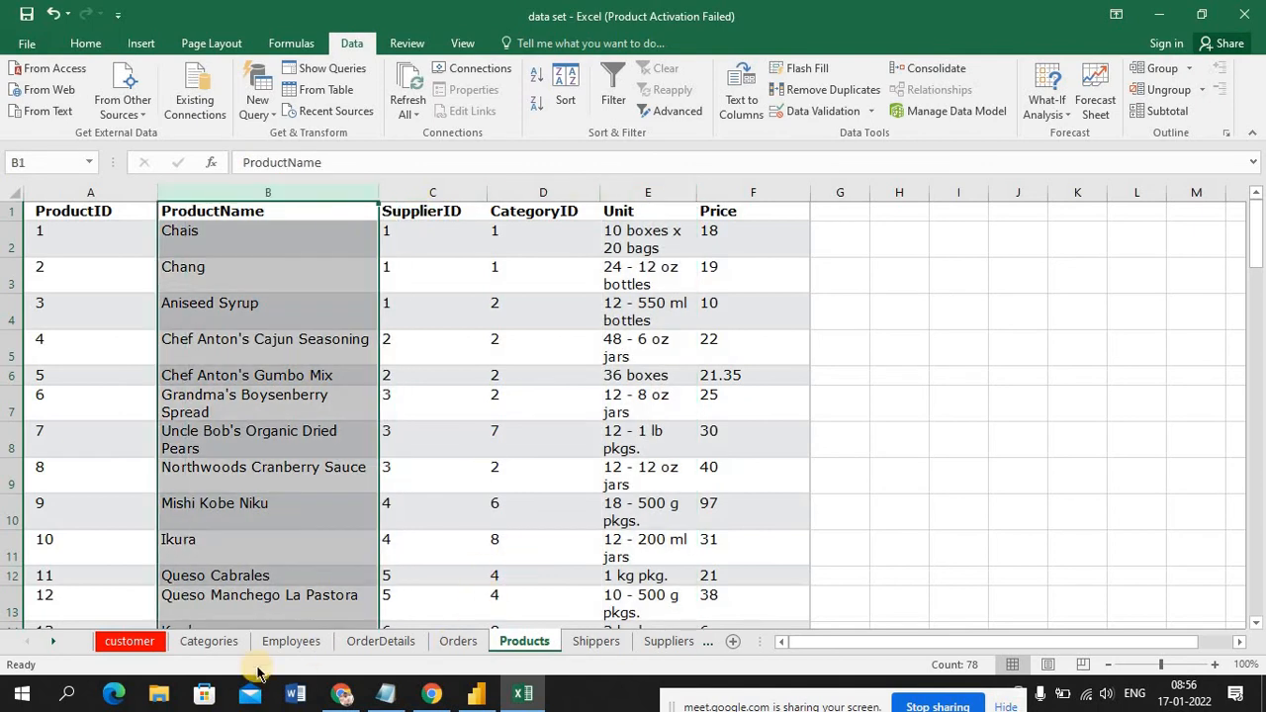
left_click(208, 641)
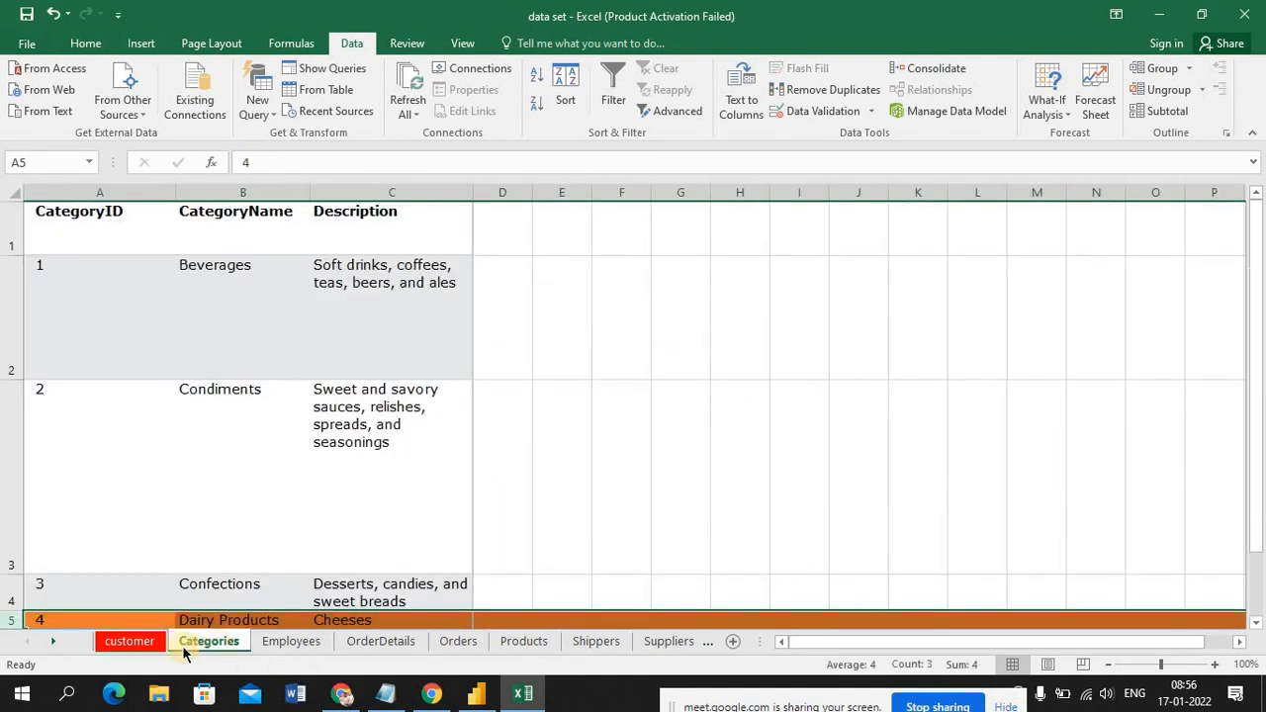
left_click(129, 643)
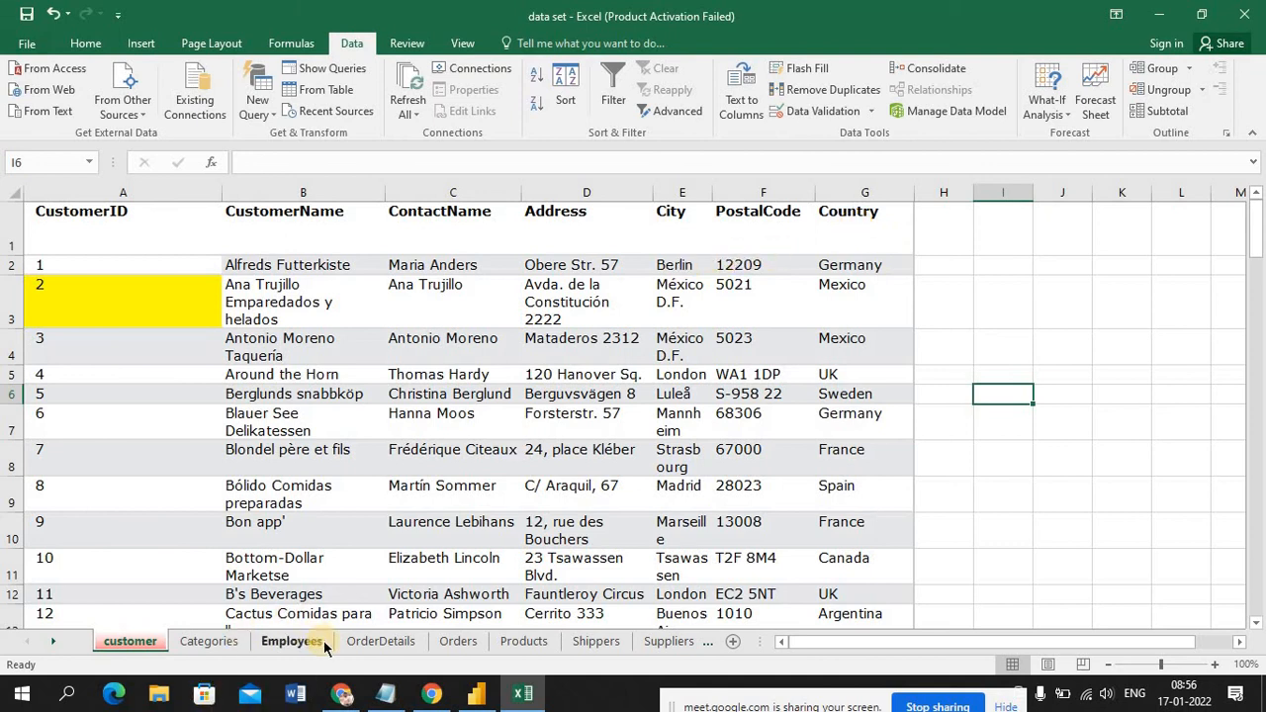
left_click(357, 642)
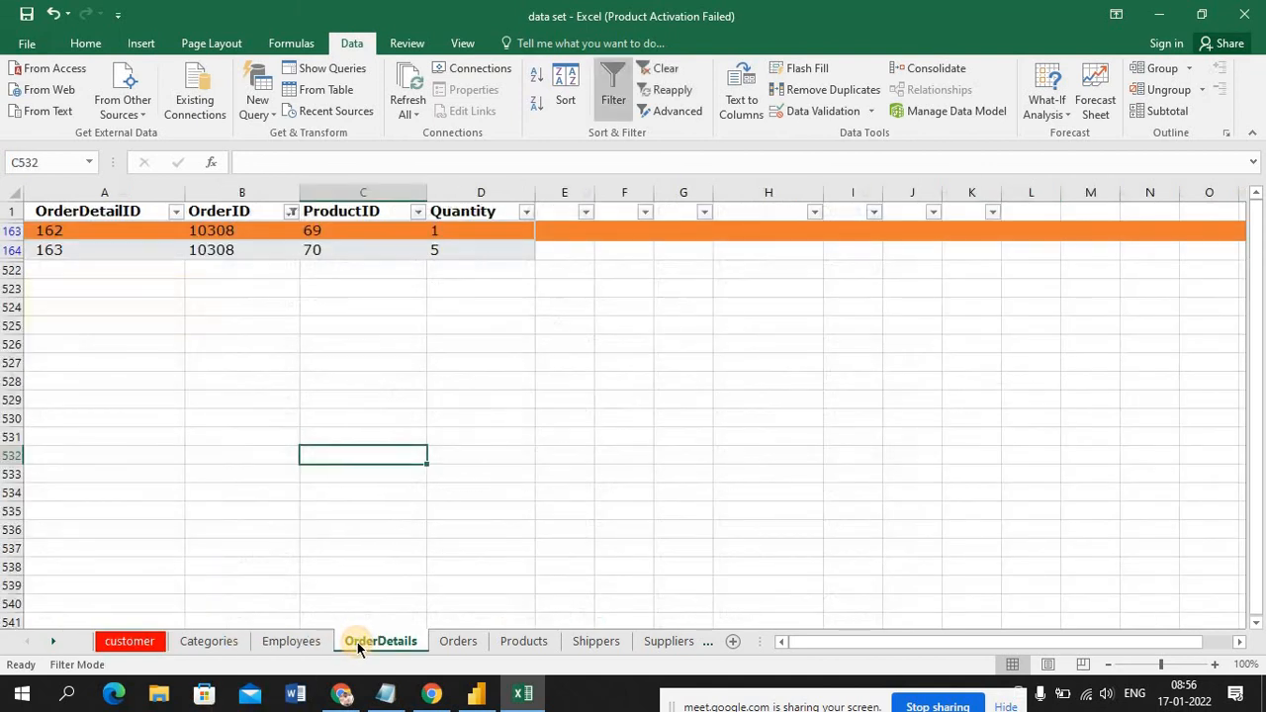
left_click(486, 696)
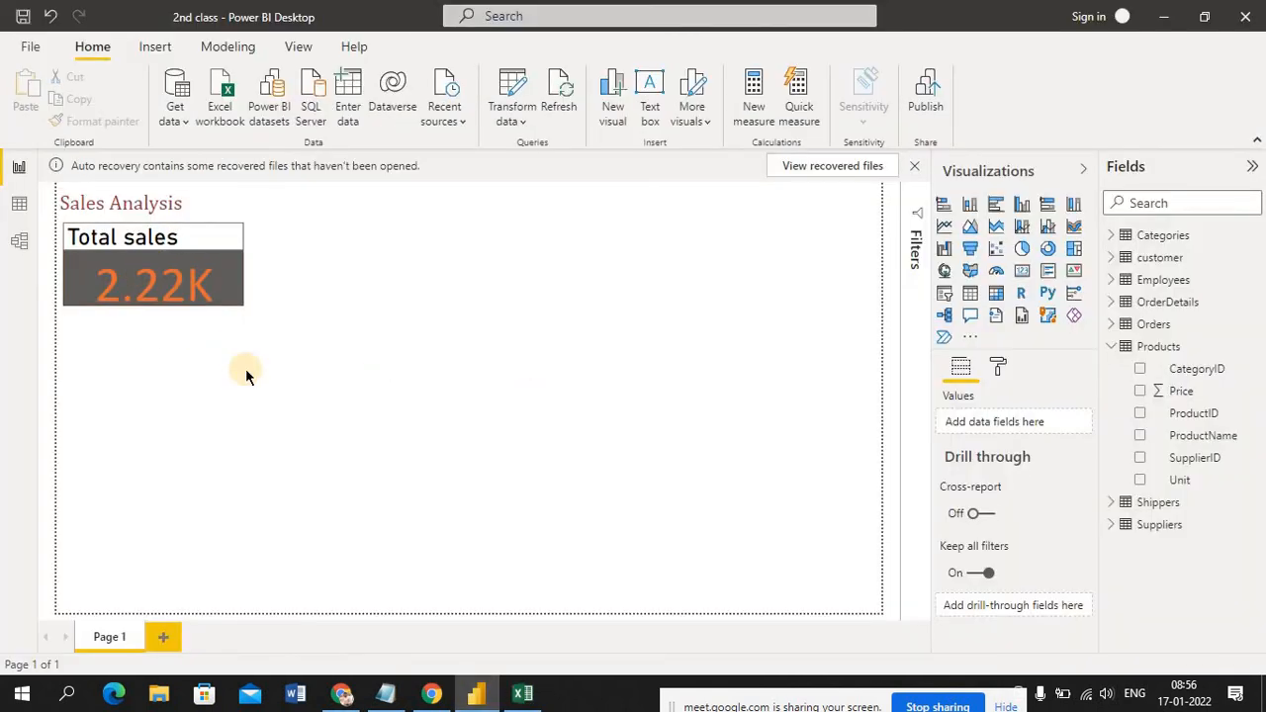
left_click(109, 274)
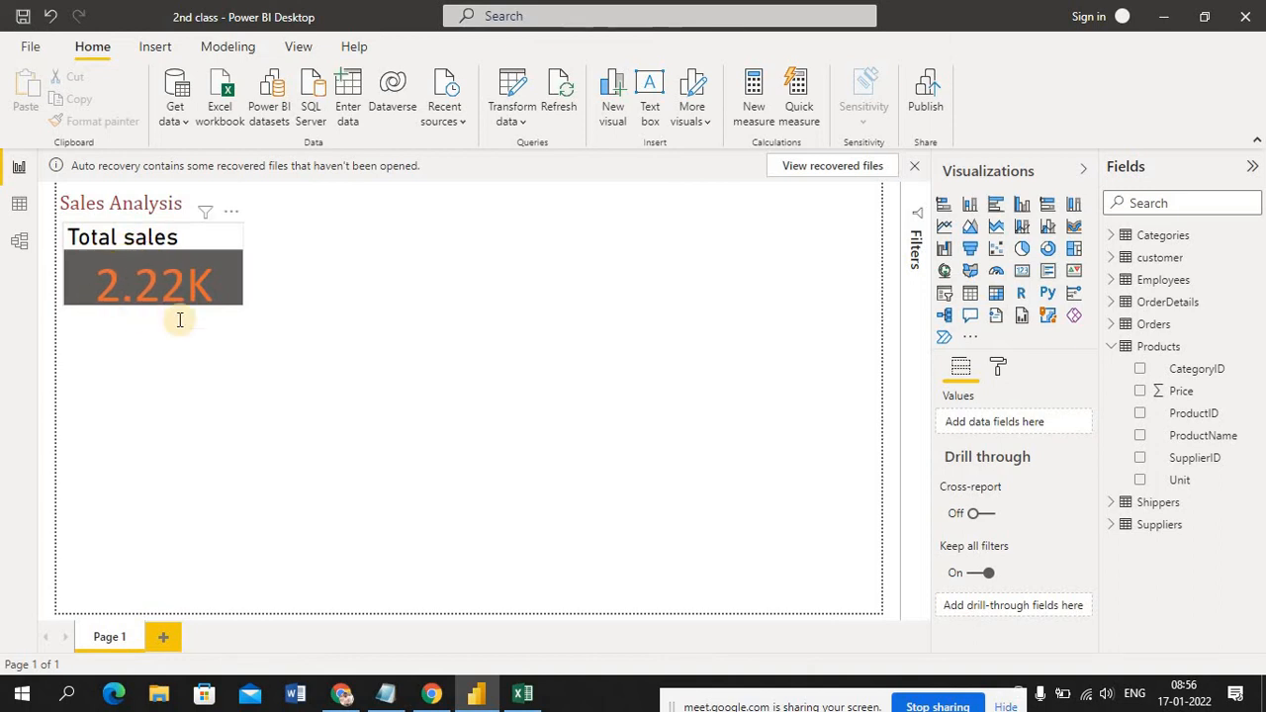
Switch to the Excel data set, review the columns of the customer sheet, and return to Power BI
left_click(1116, 238)
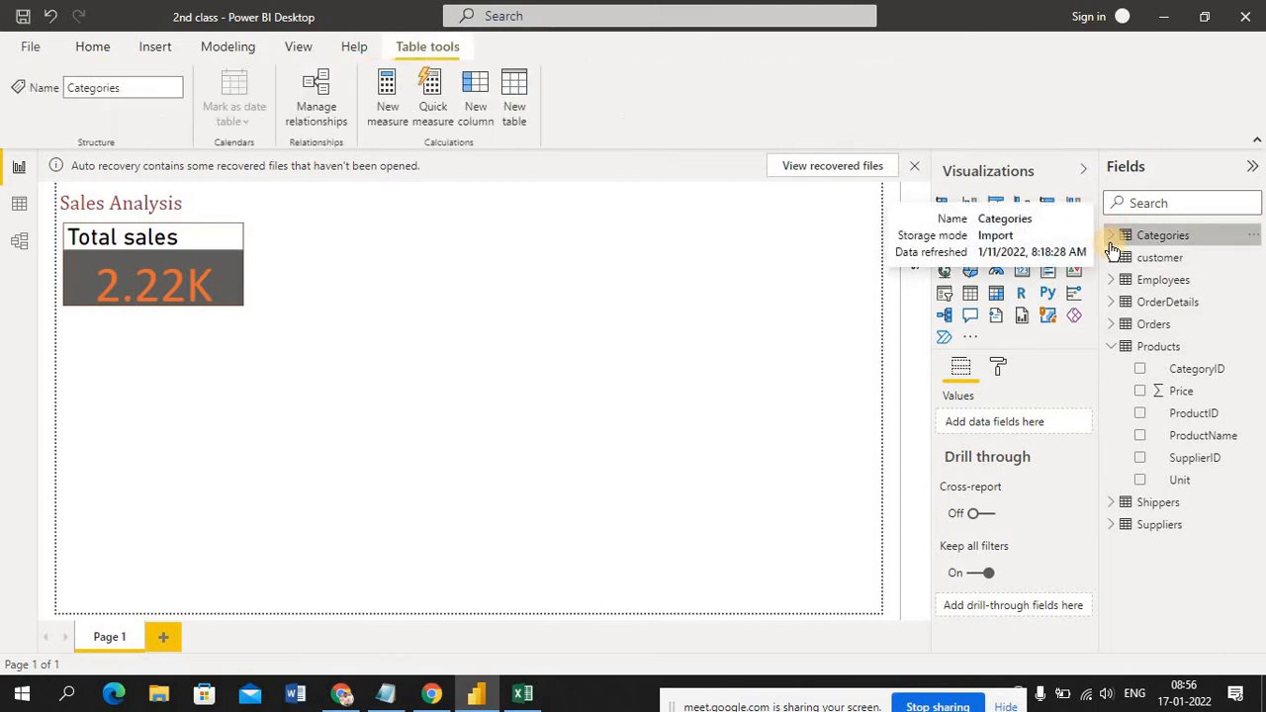
left_click(535, 700)
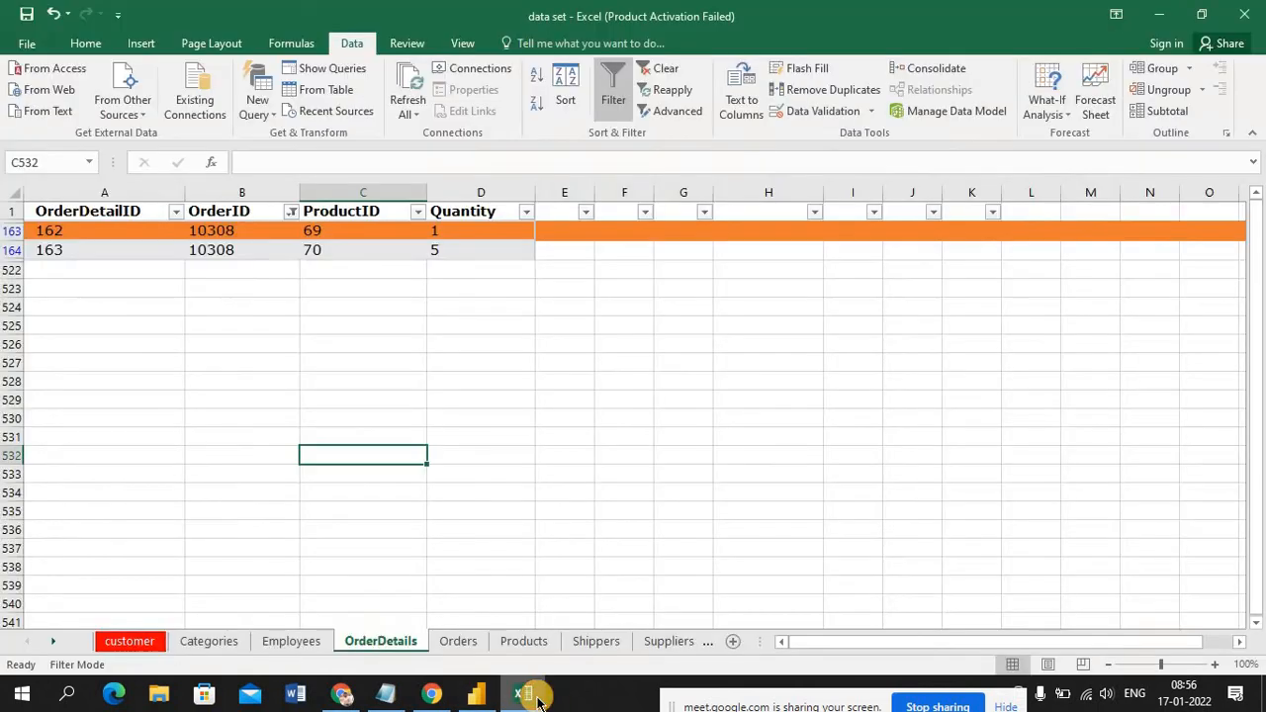
left_click(138, 643)
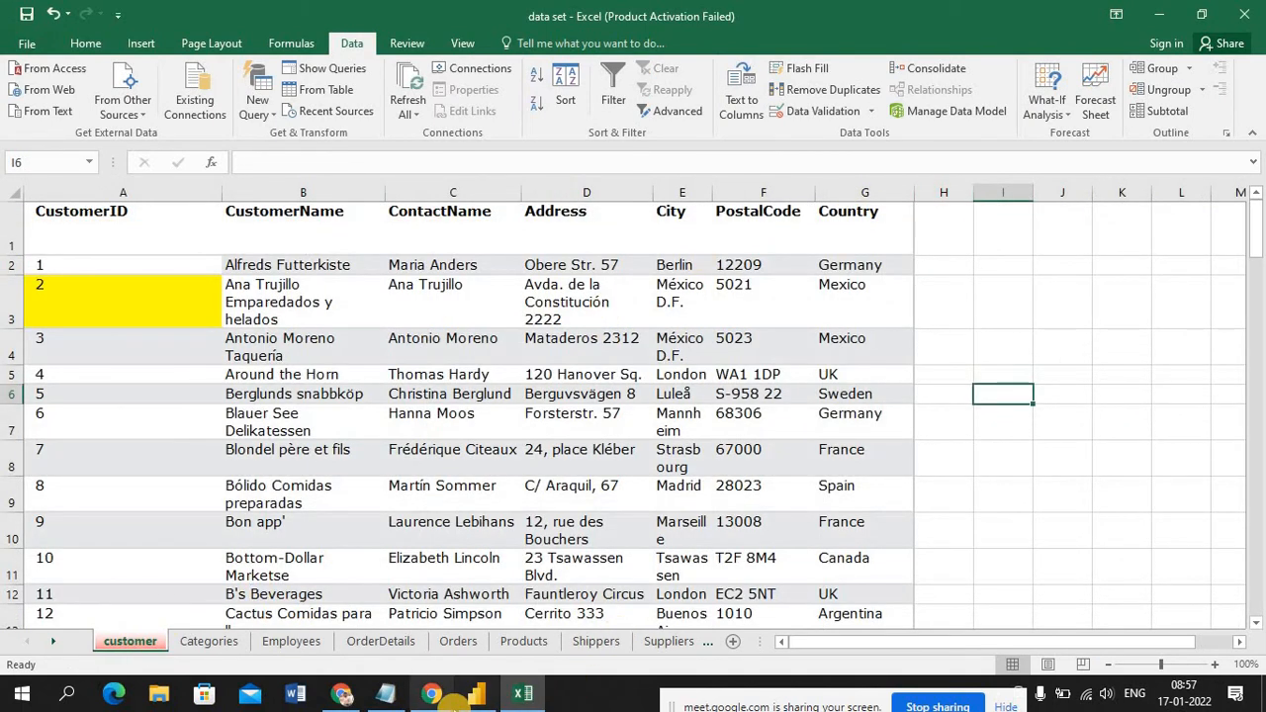
left_click(482, 695)
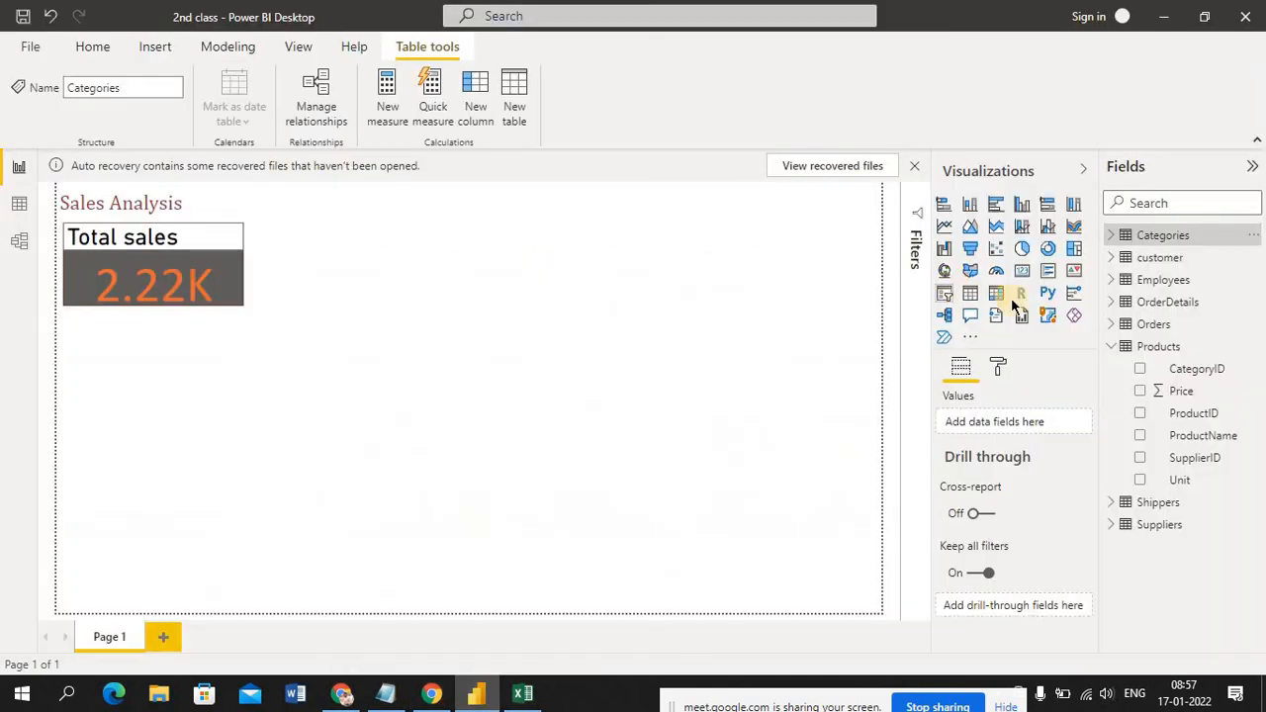
Add a slicer below the Total sales card and fill it with the customer table's Country field
left_click(1113, 259)
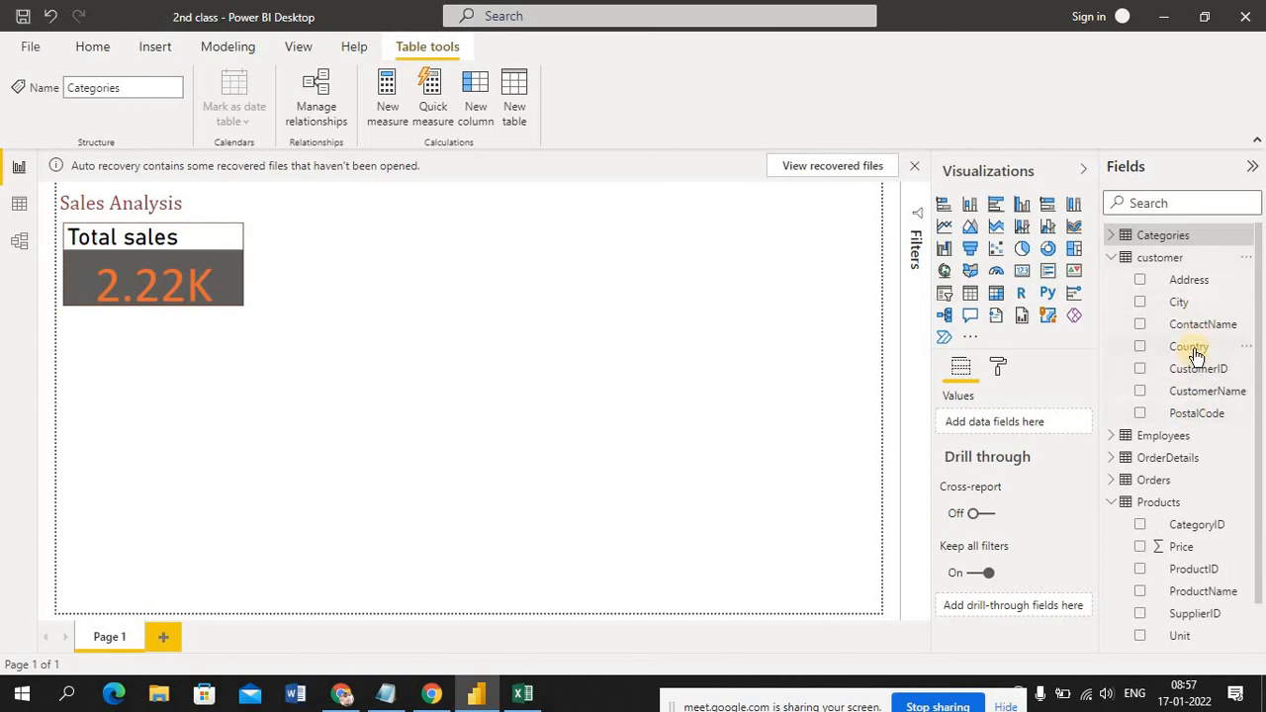
left_click(594, 302)
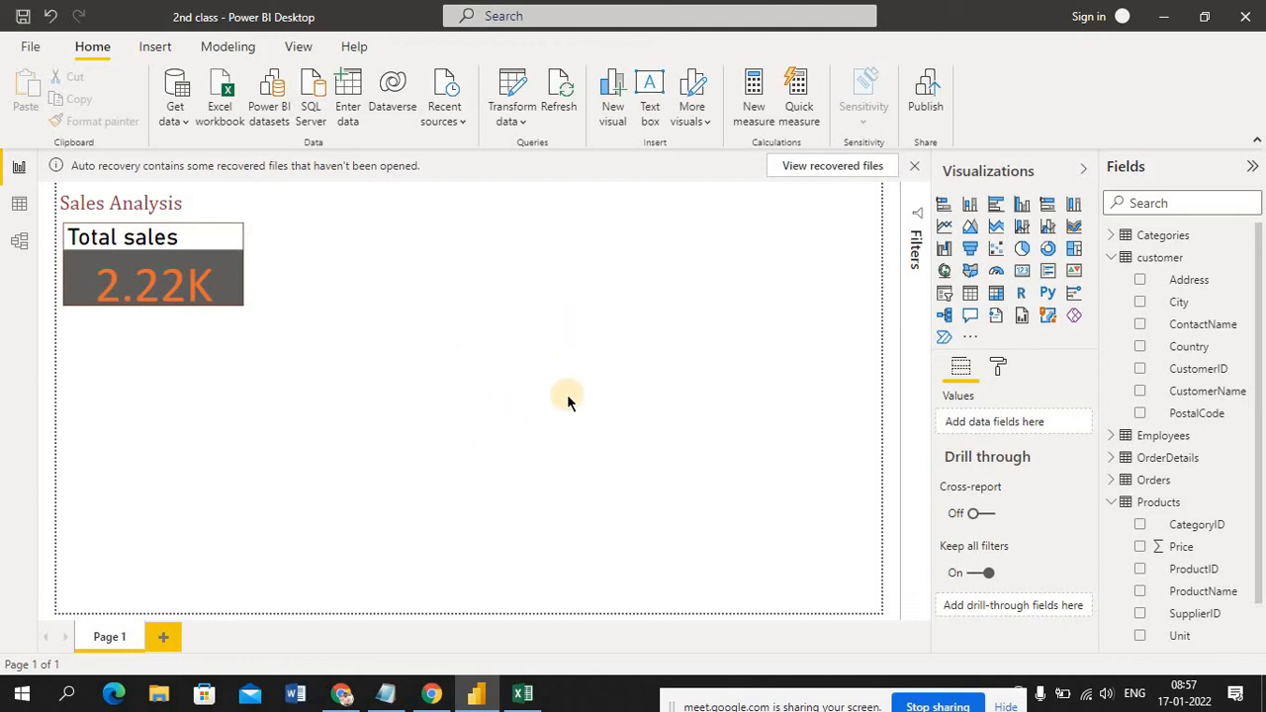
left_click(943, 295)
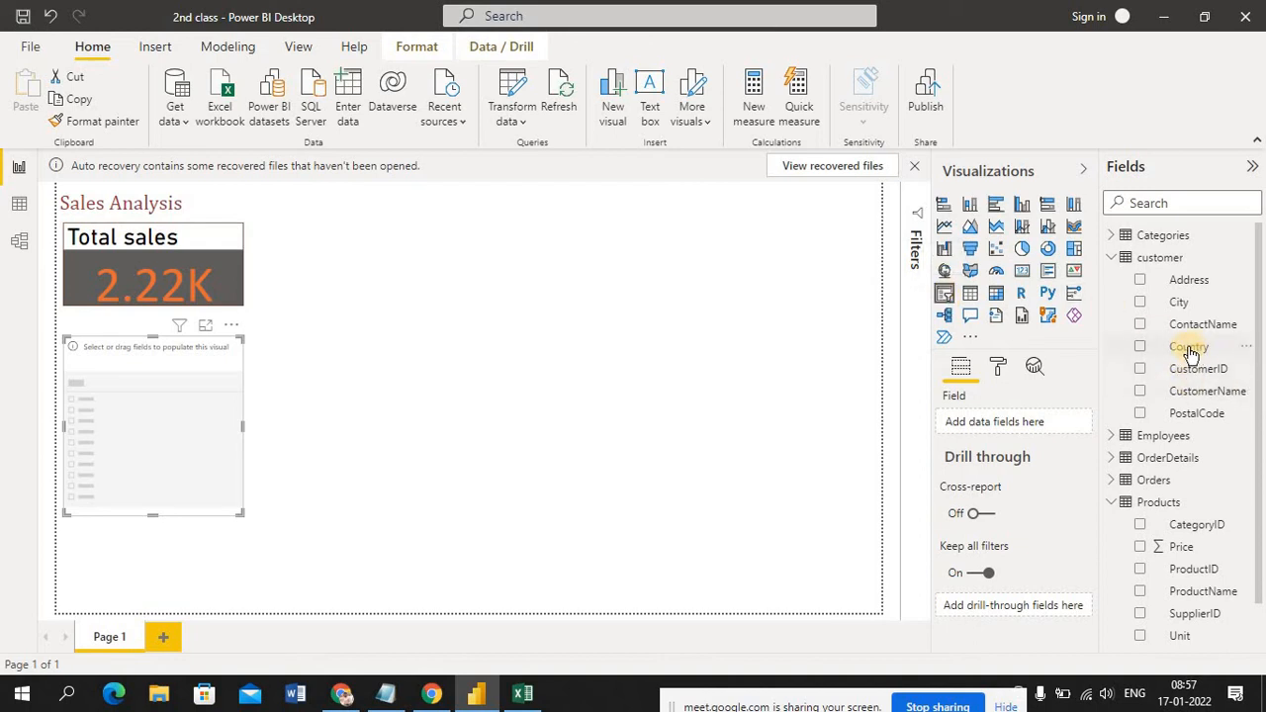
left_click_drag(1190, 351, 172, 448)
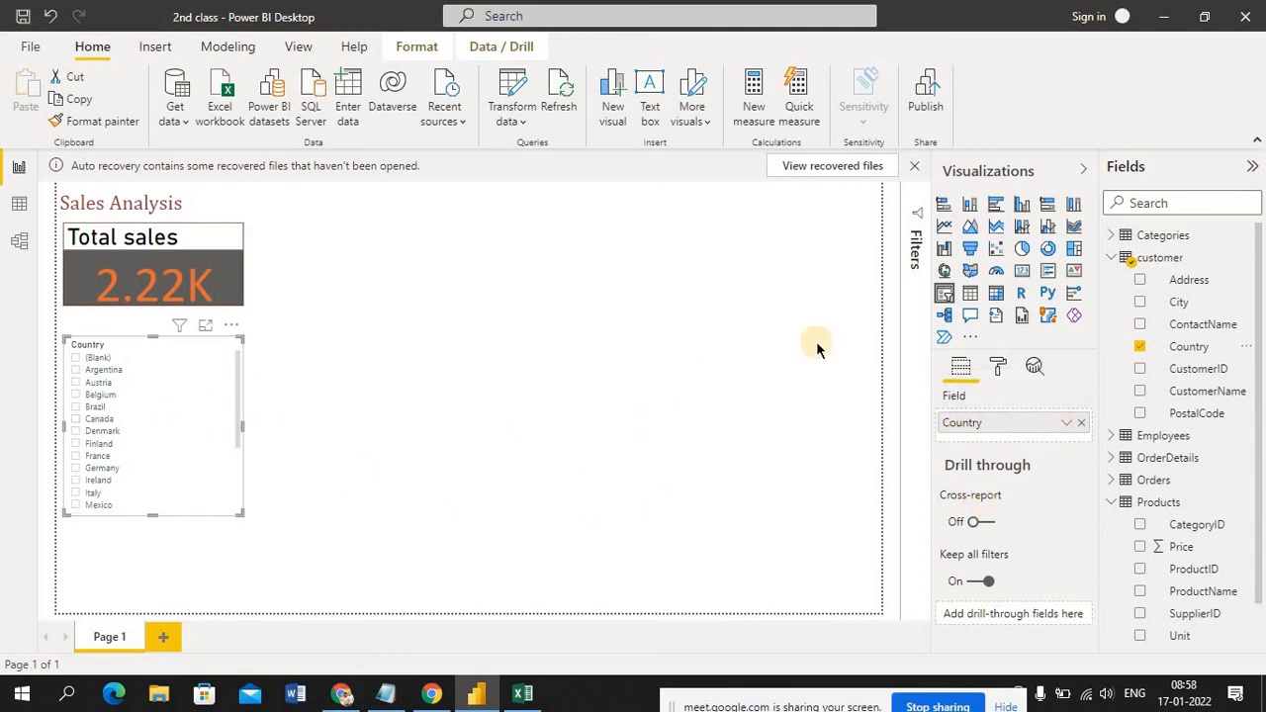
Set the Country slicer's outline color to black in its general formatting
left_click(998, 367)
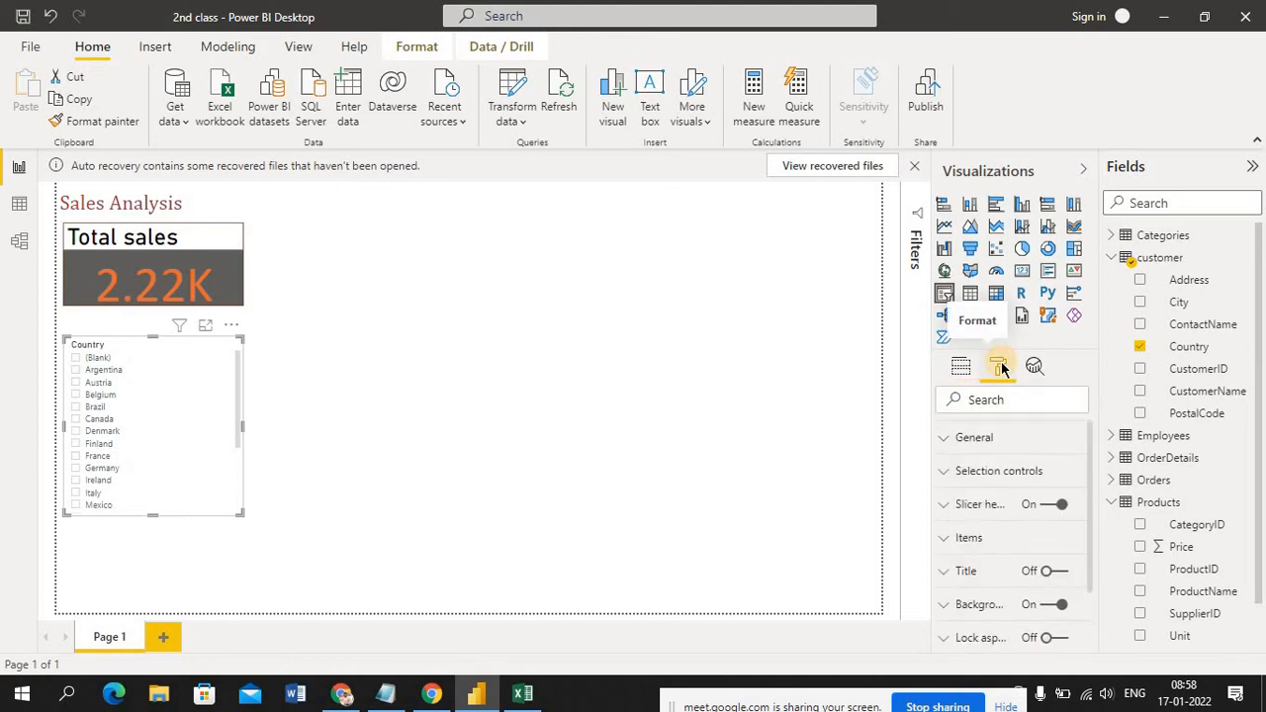
left_click(949, 442)
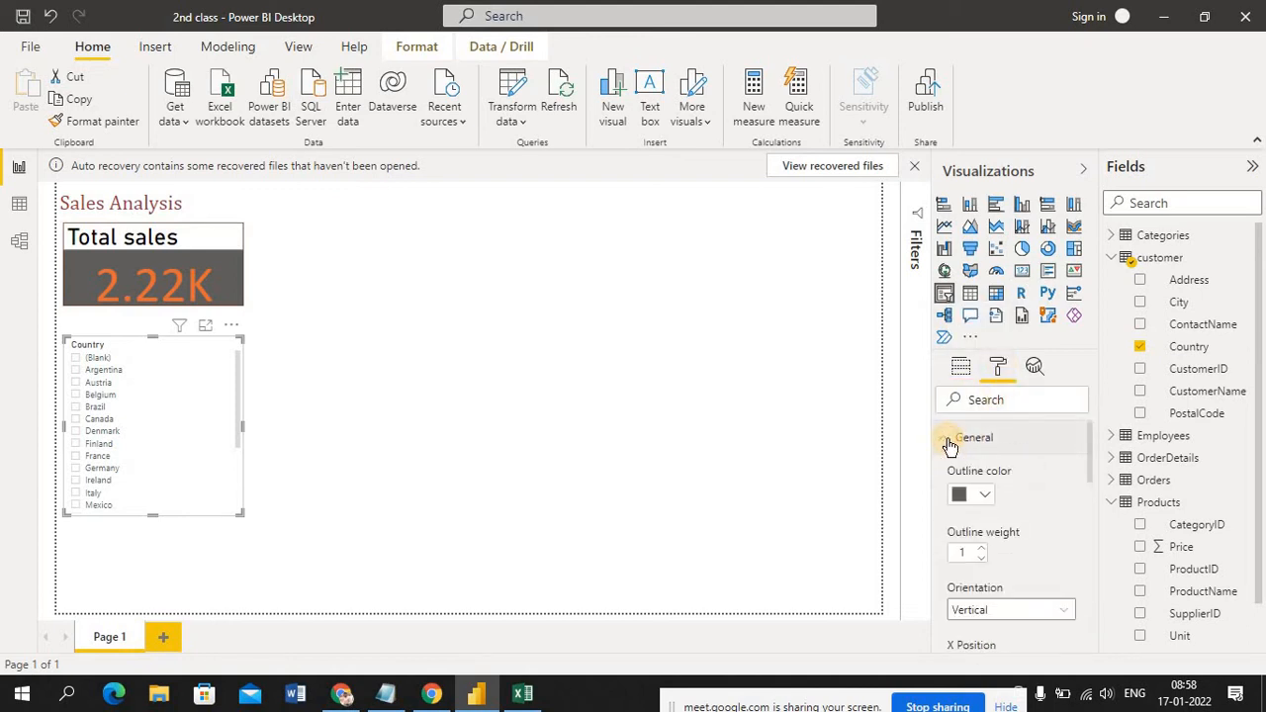
left_click(985, 497)
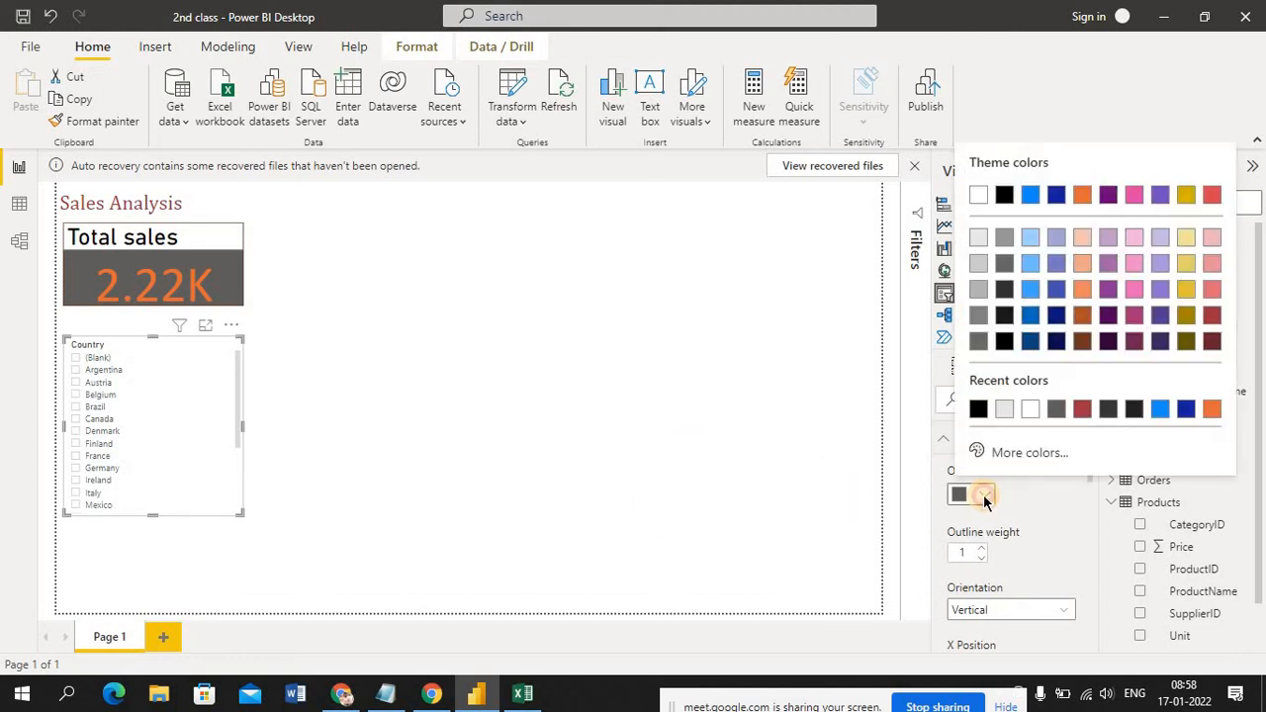
left_click(985, 498)
left_click(985, 498)
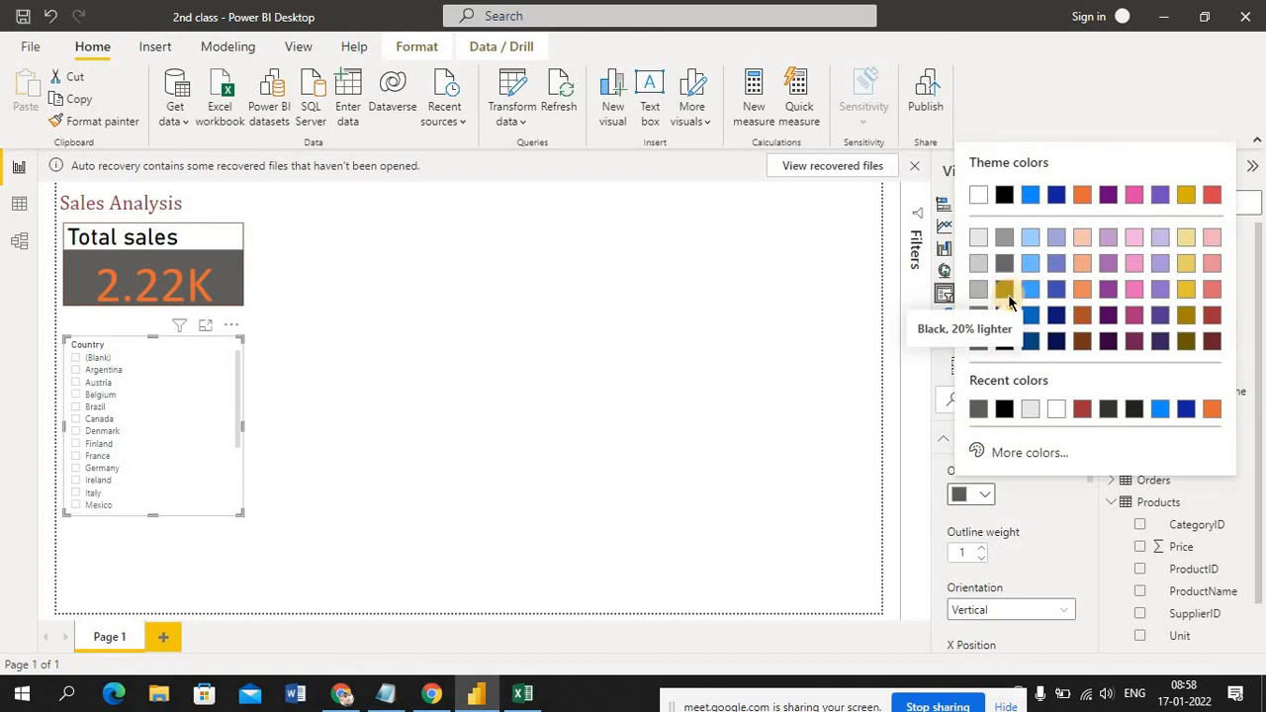
left_click(1003, 407)
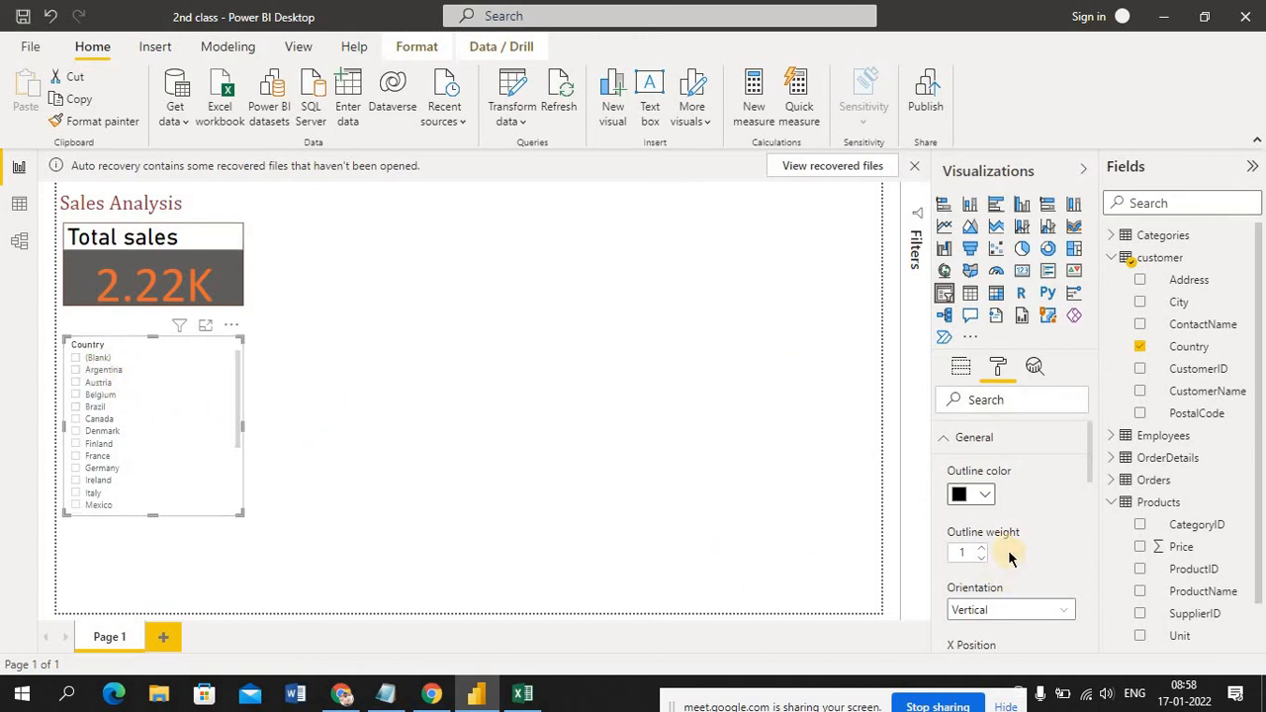
left_click(981, 552)
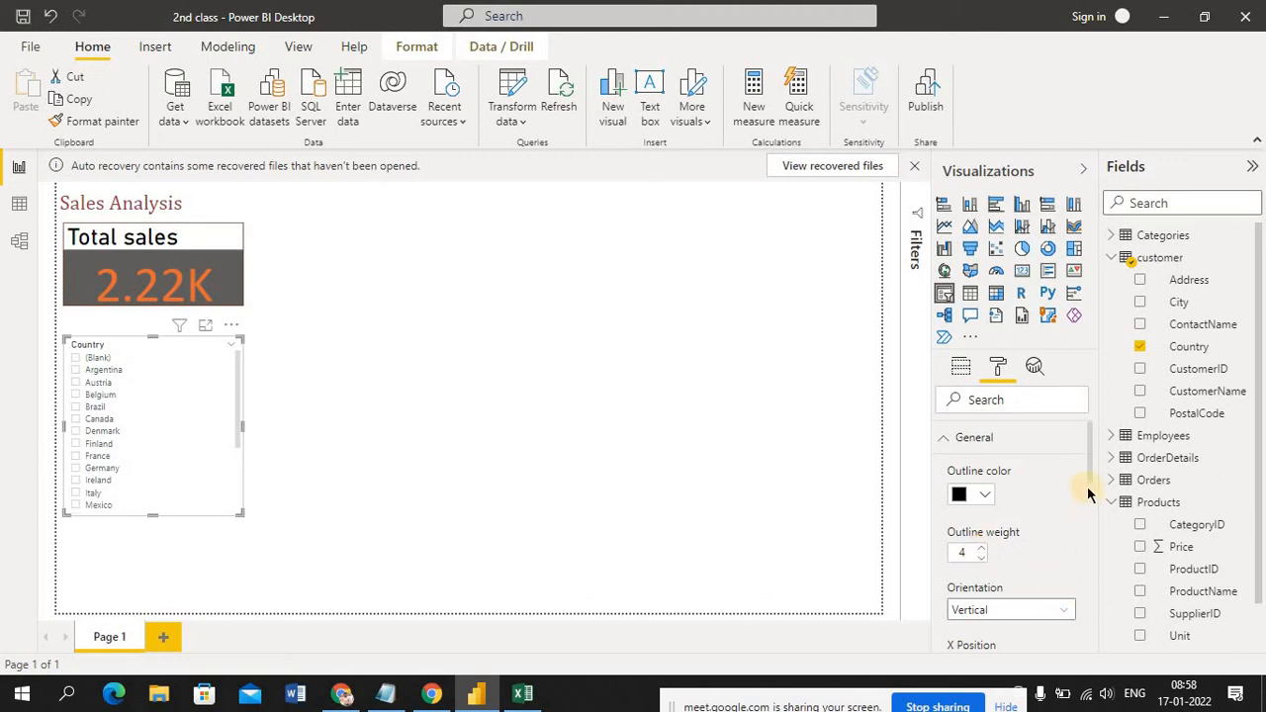
Set the Country slicer's orientation to Horizontal and look through its remaining general formatting options
scroll(1097, 494, "down", 3)
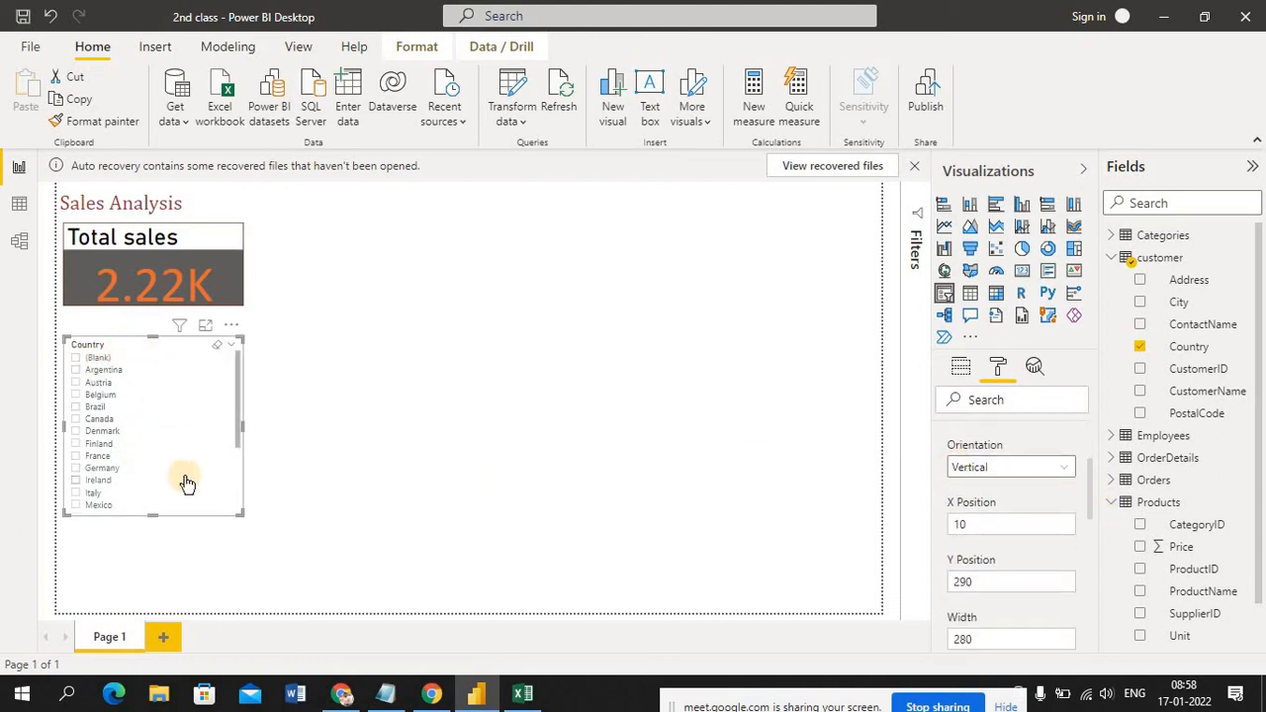
left_click(1058, 473)
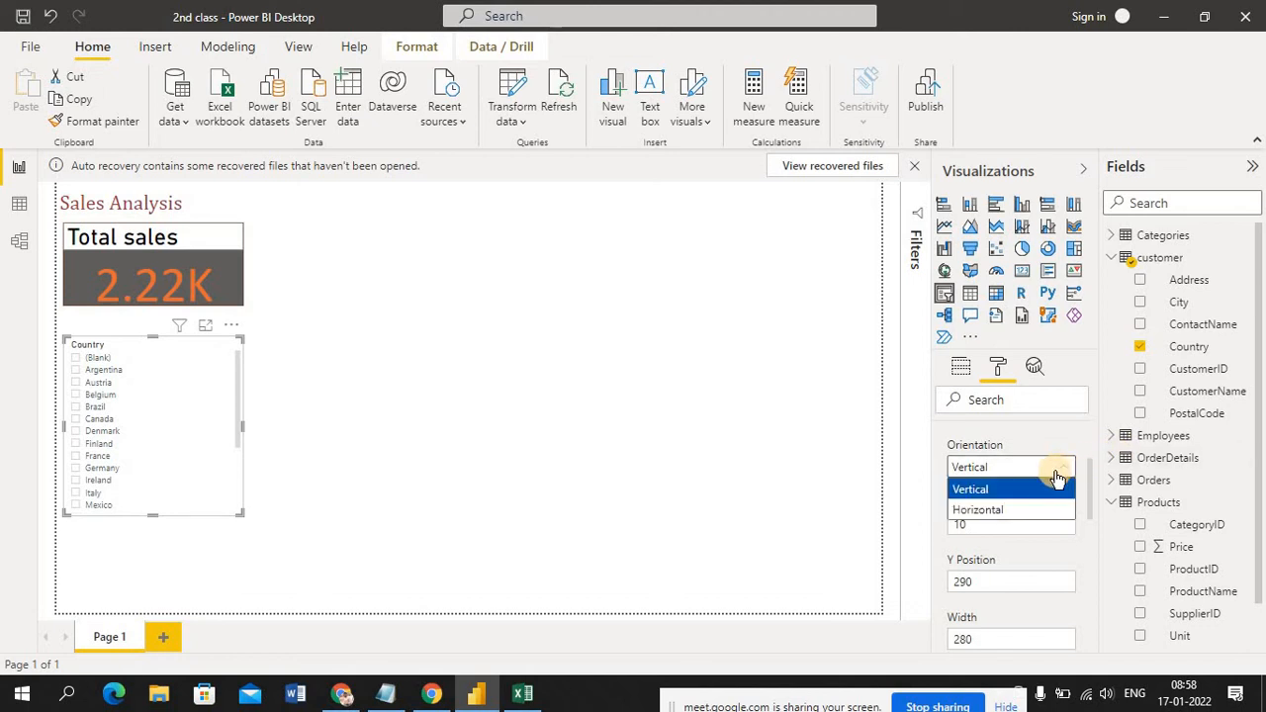
left_click(1011, 509)
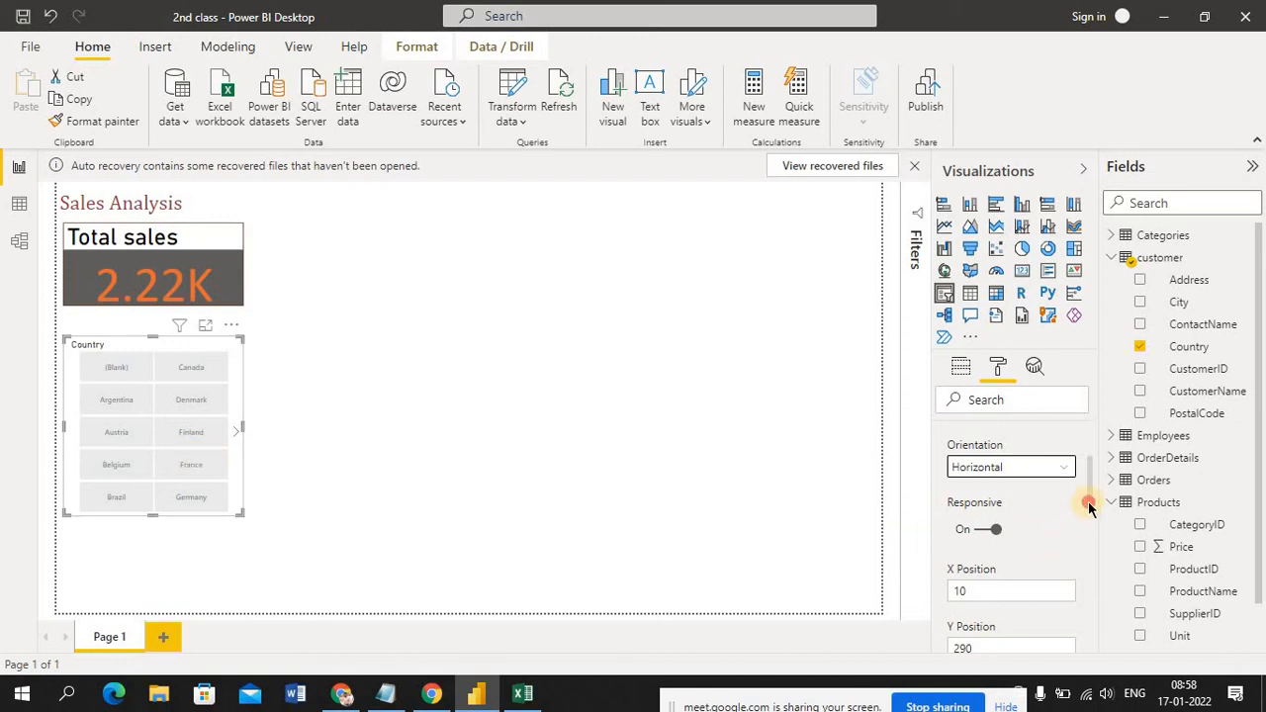
left_click_drag(1088, 507, 1106, 575)
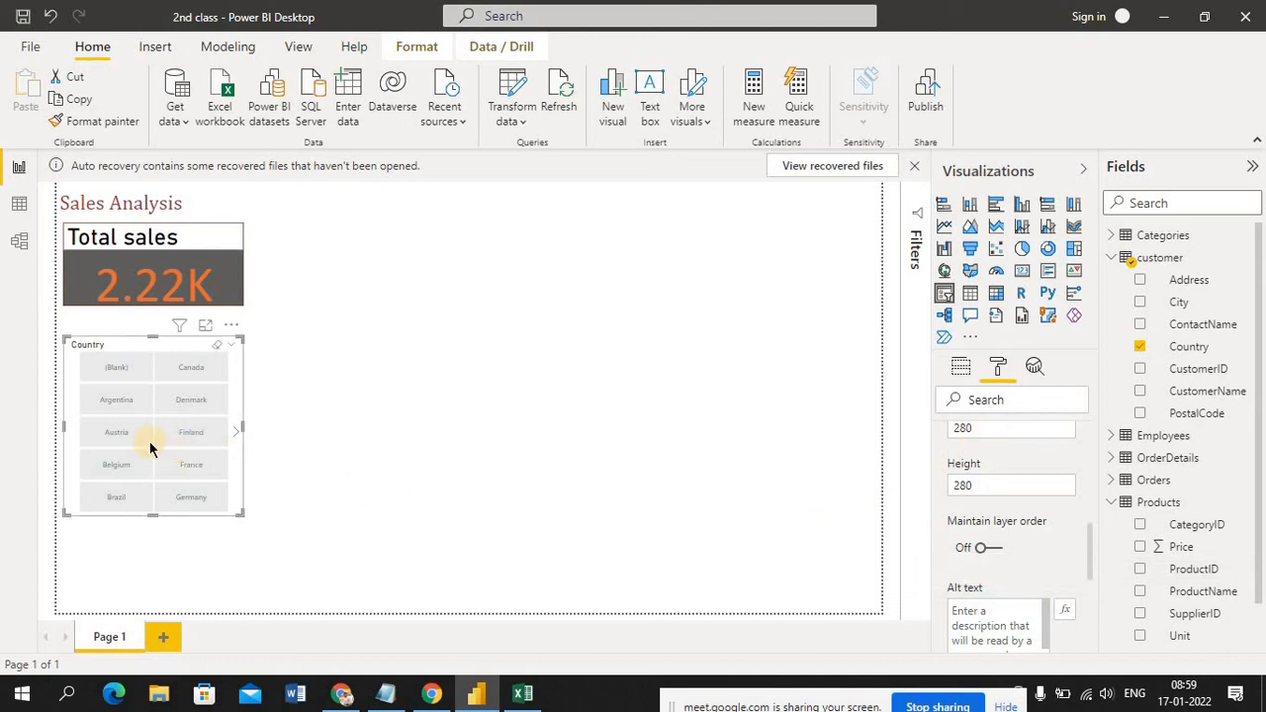
Move the Country slicer to the right side of the report page and deselect it
left_click_drag(253, 381, 729, 350)
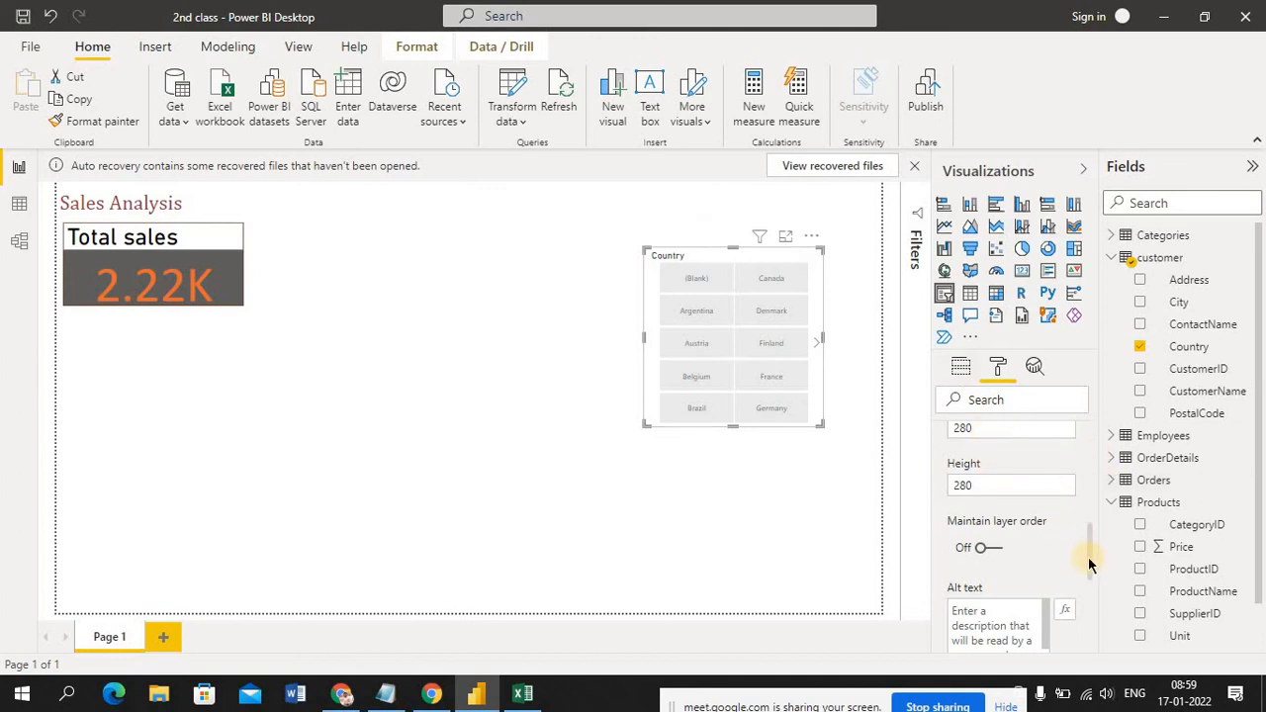
left_click_drag(1091, 588, 1025, 613)
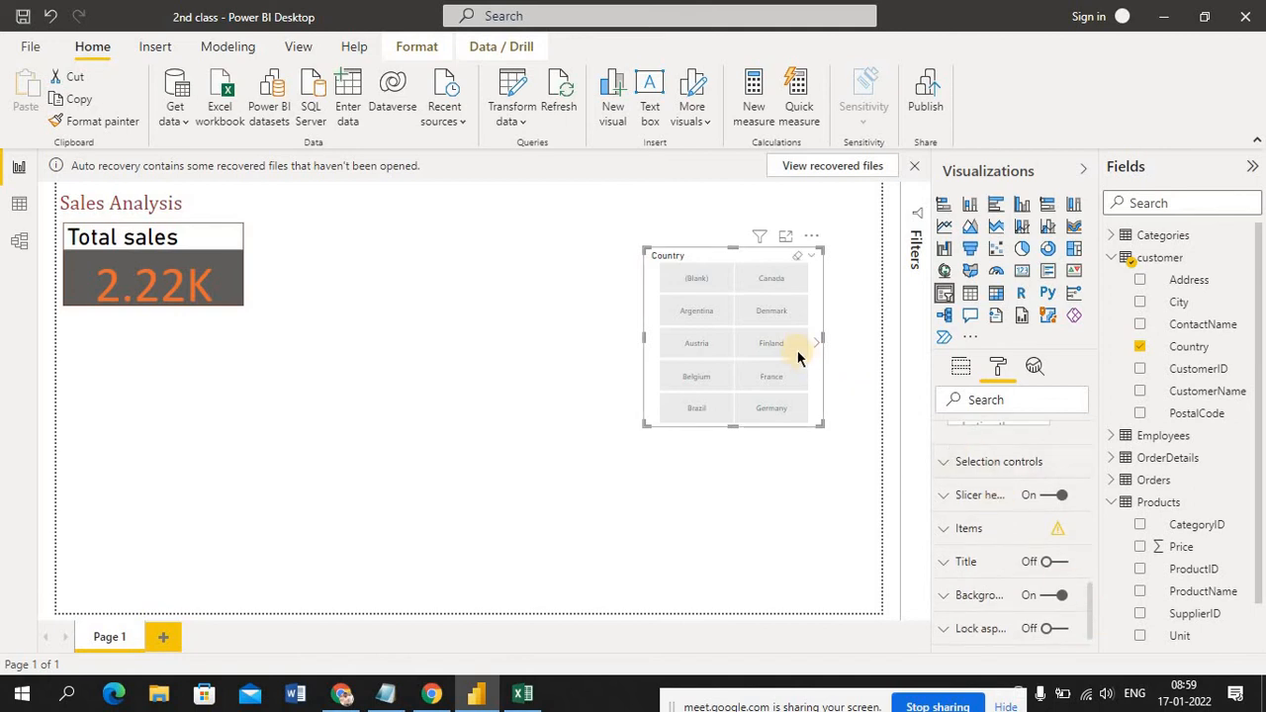
left_click(779, 496)
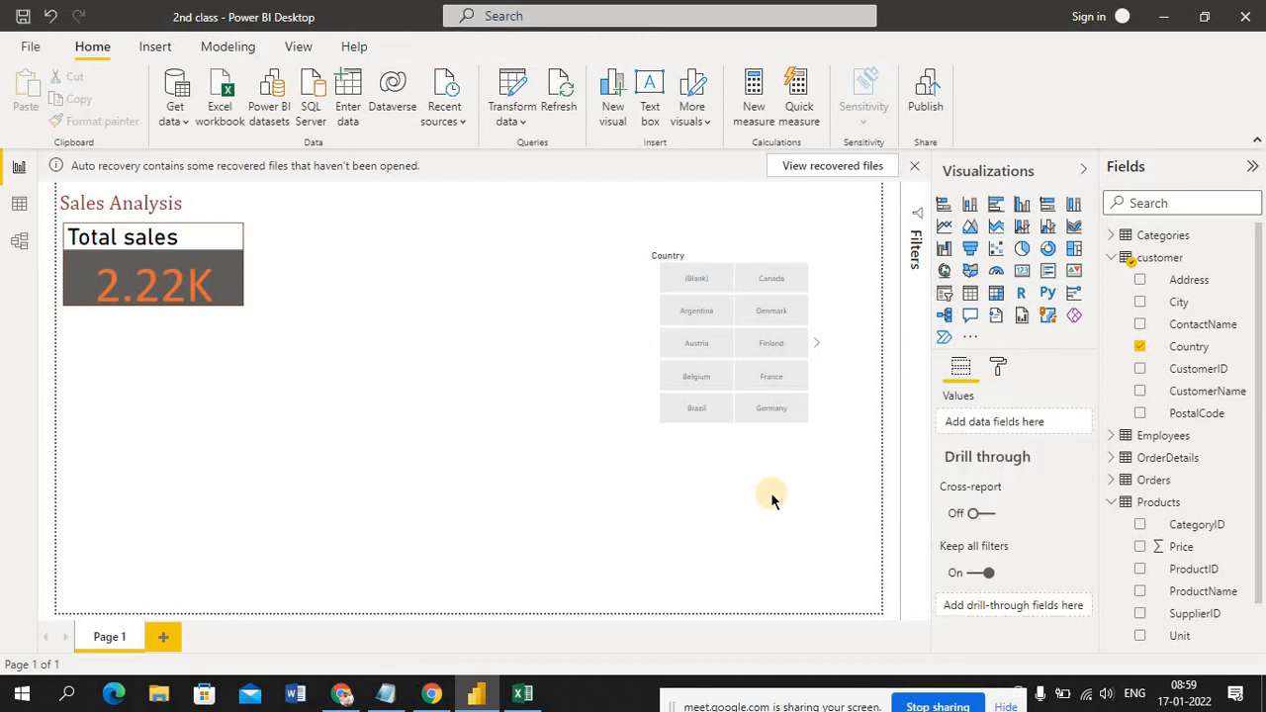
Test the slicer's effect on the Total sales card by selecting Canada, Denmark, (Blank) and Finland in turn
left_click(772, 285)
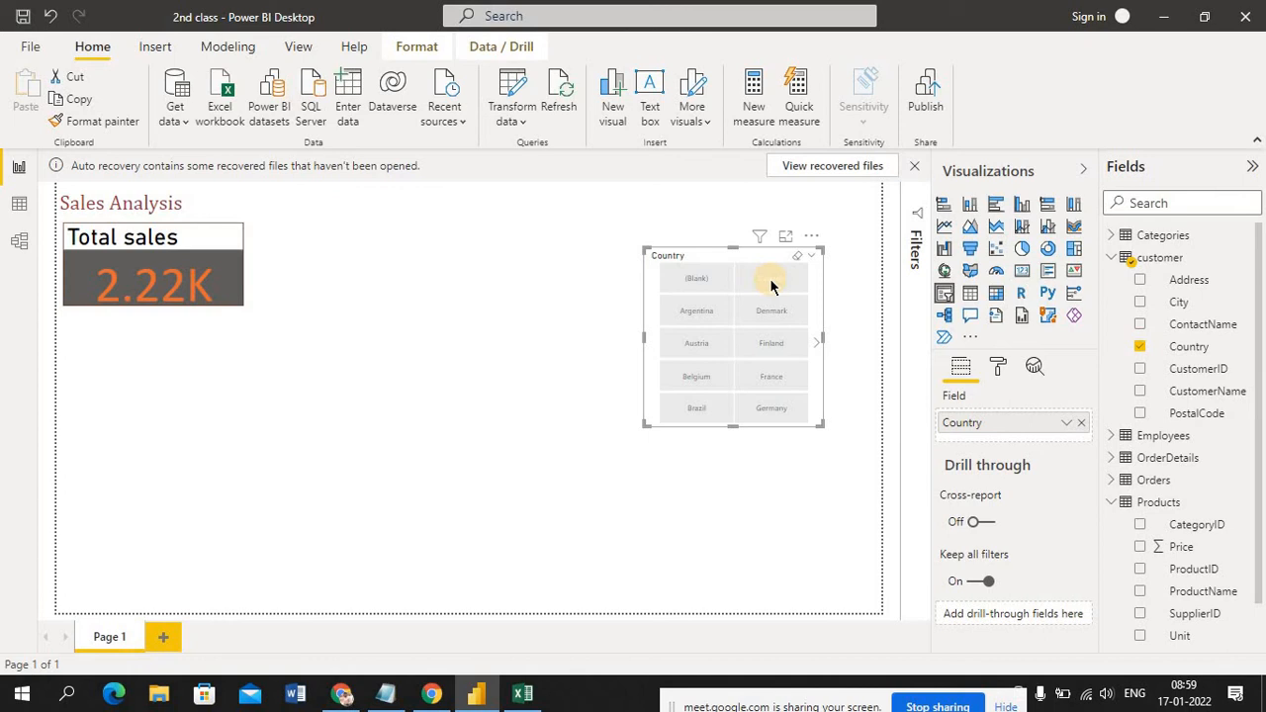
left_click(772, 286)
left_click(759, 284)
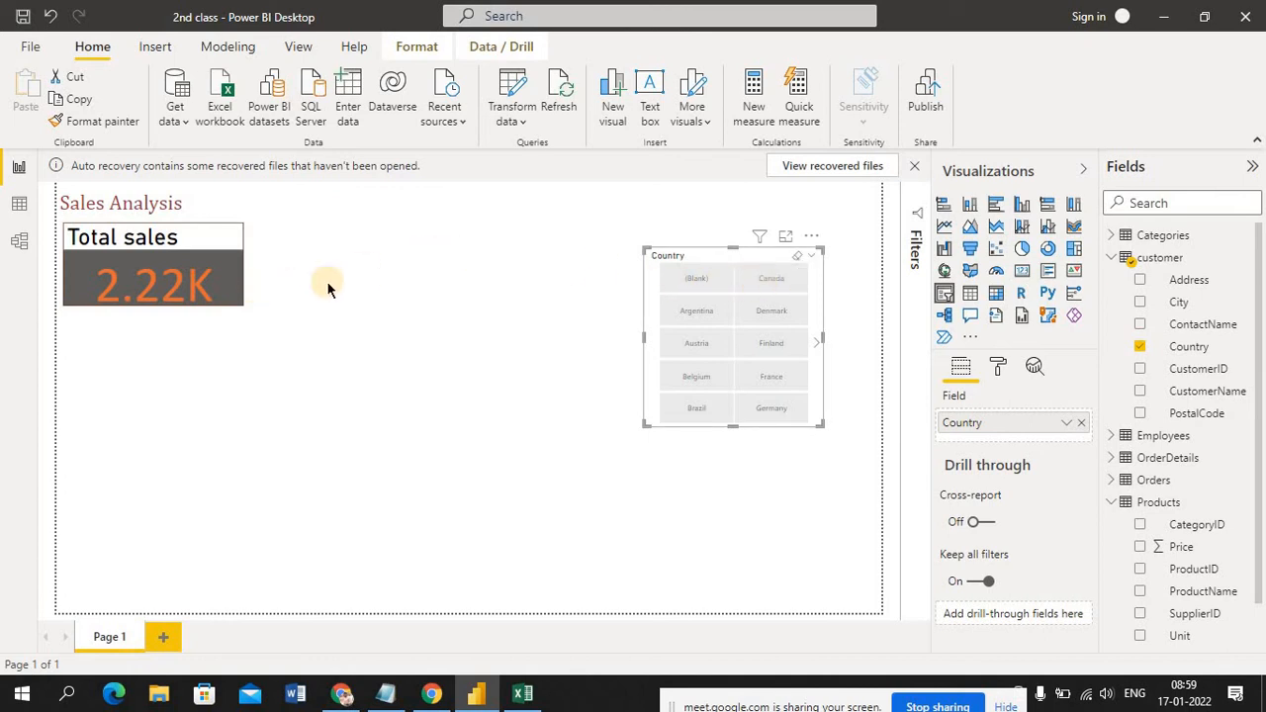
left_click(765, 313)
left_click(769, 283)
left_click(718, 450)
left_click(693, 282)
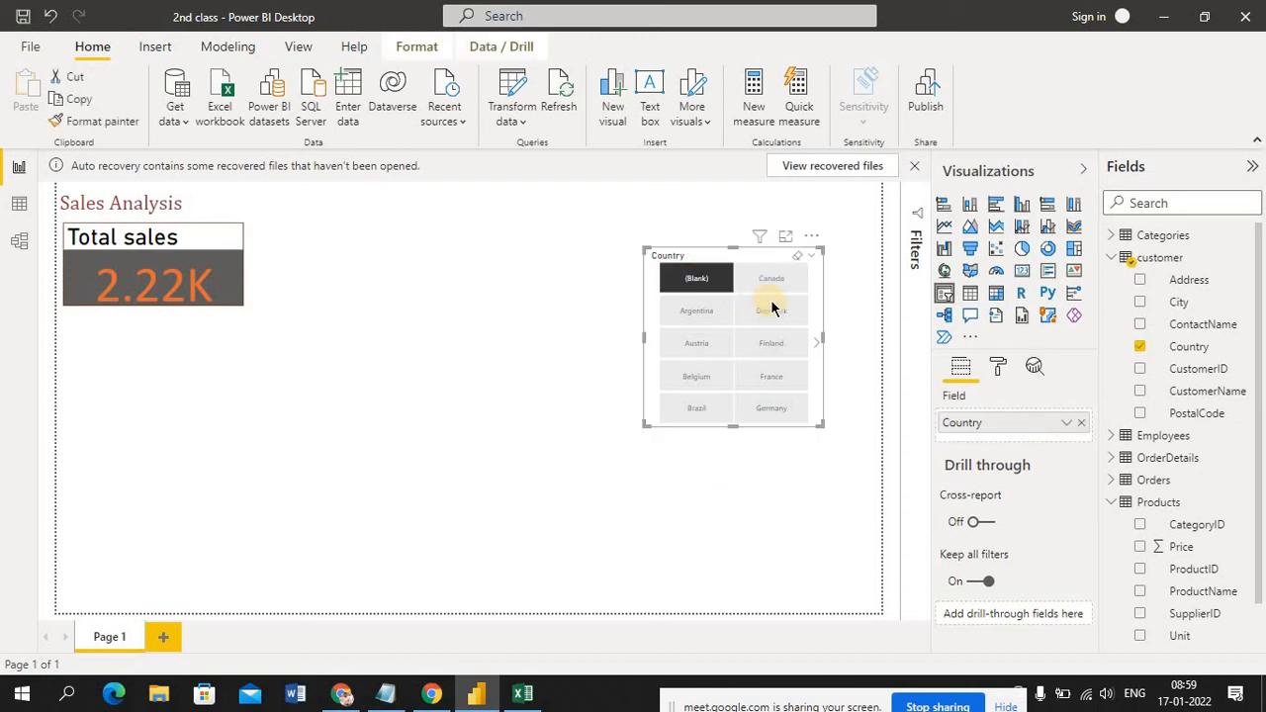
left_click(776, 347)
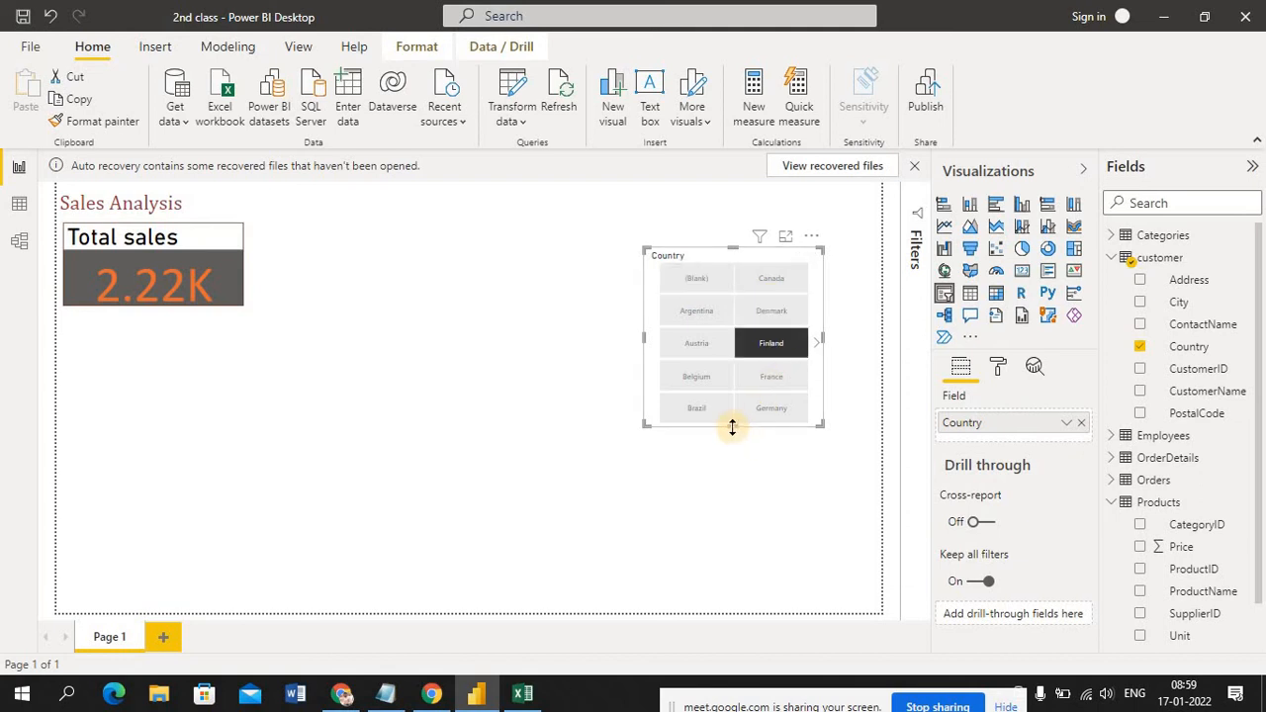
Make the Country slicer tall enough for eight rows of buttons and try selections including (Blank), France, Germany and Ireland
left_click_drag(733, 426, 737, 505)
left_click(692, 280)
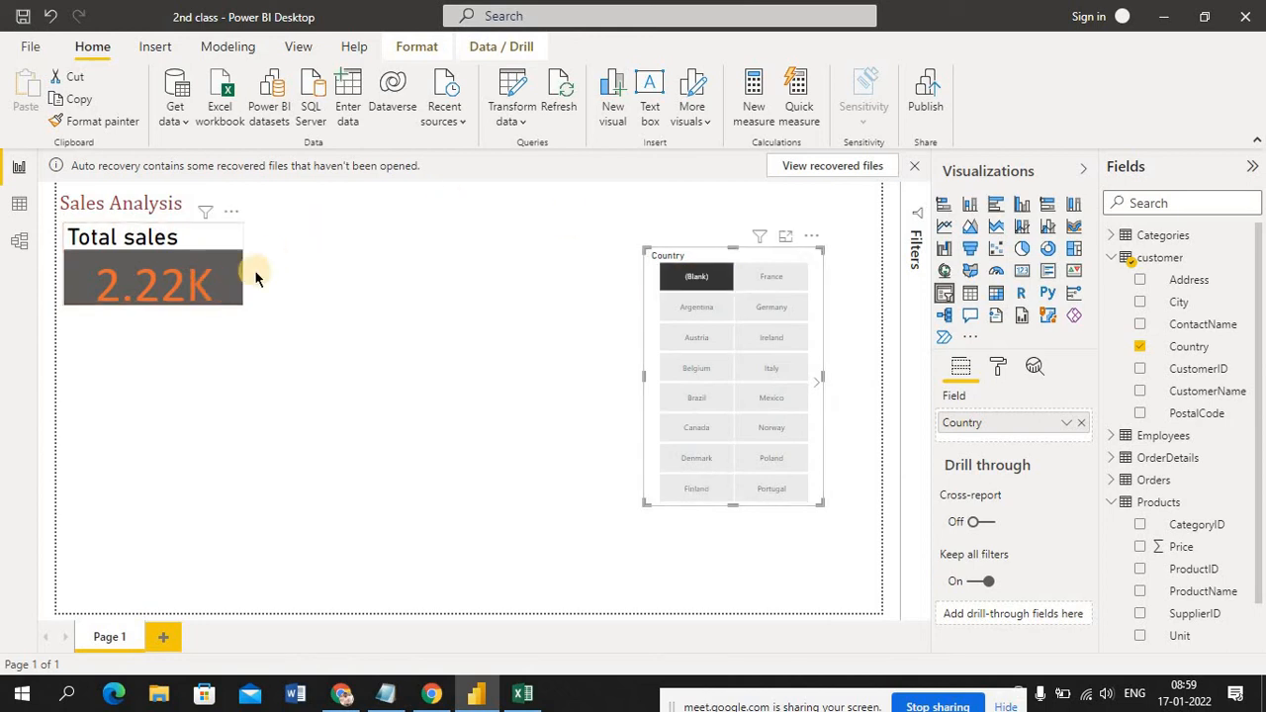
left_click(764, 274)
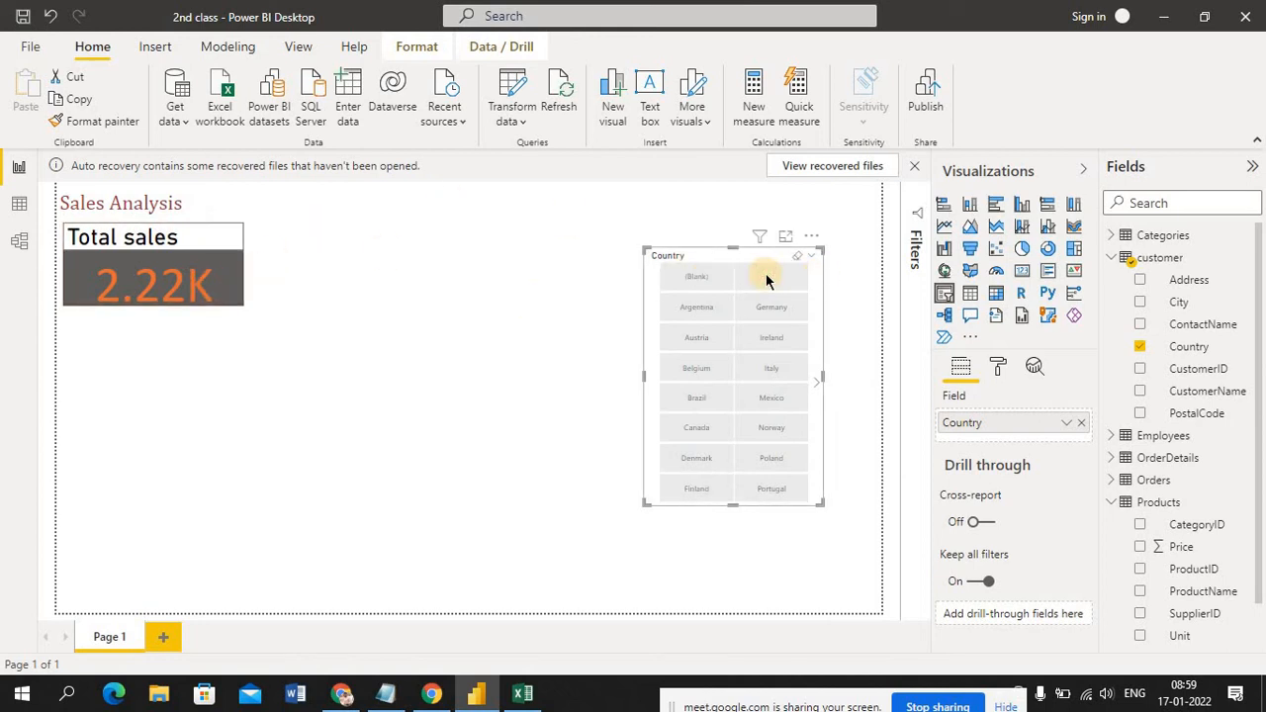
left_click(690, 306)
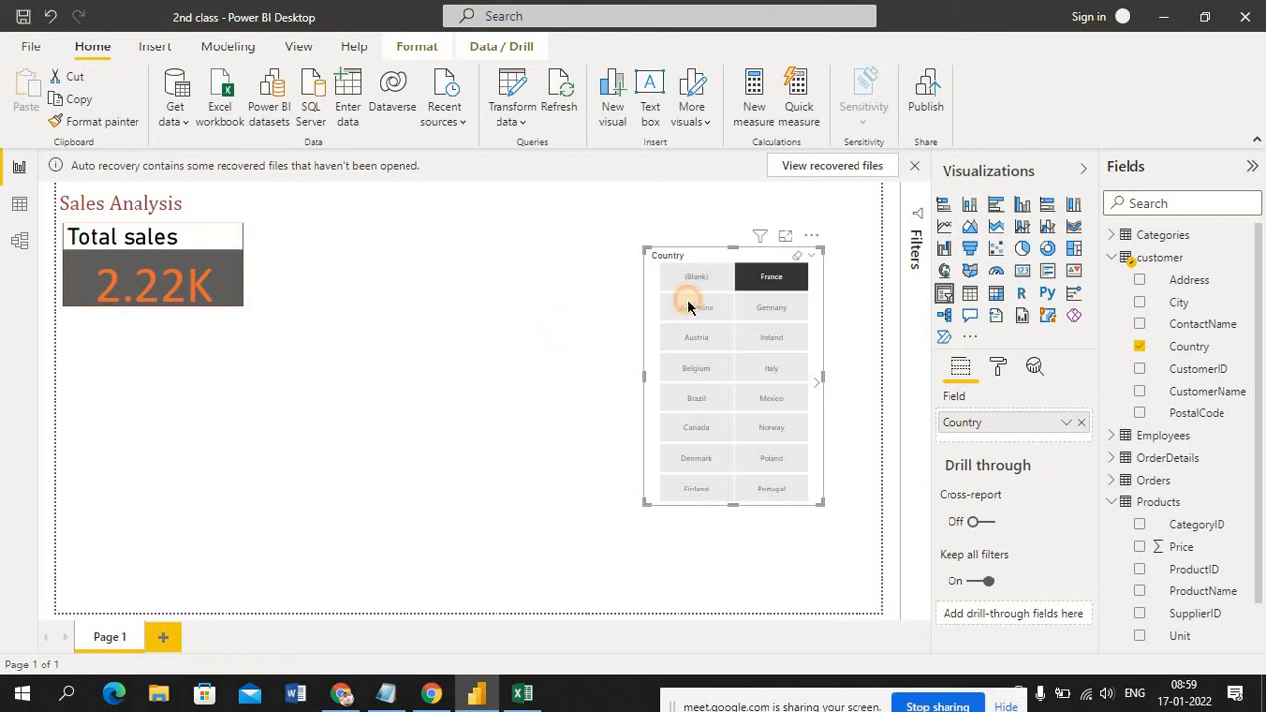
left_click(772, 312)
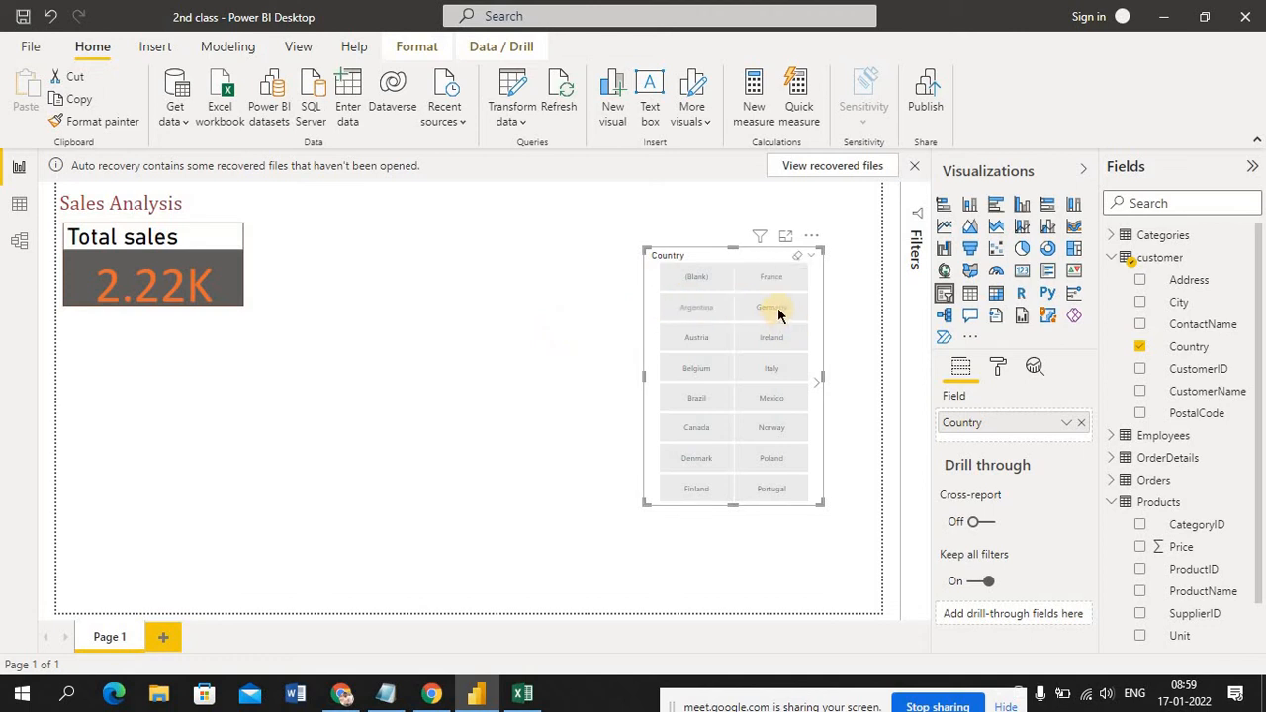
left_click(778, 310)
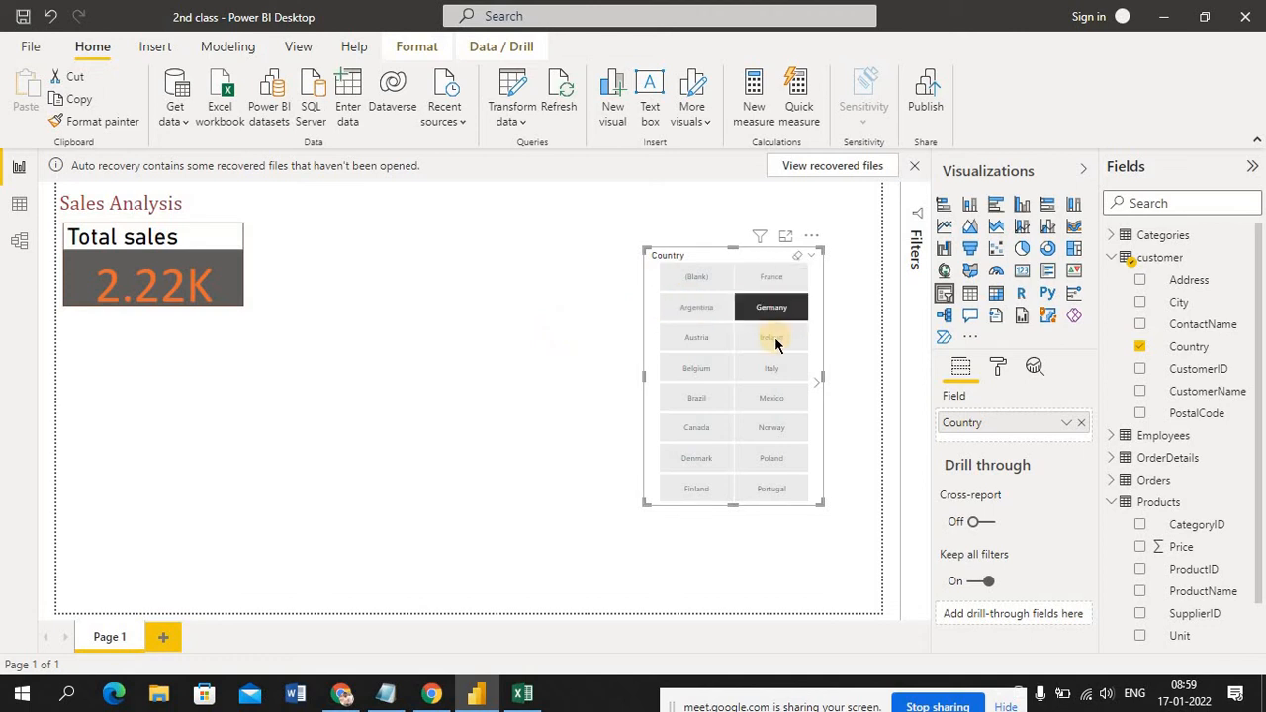
left_click(776, 339)
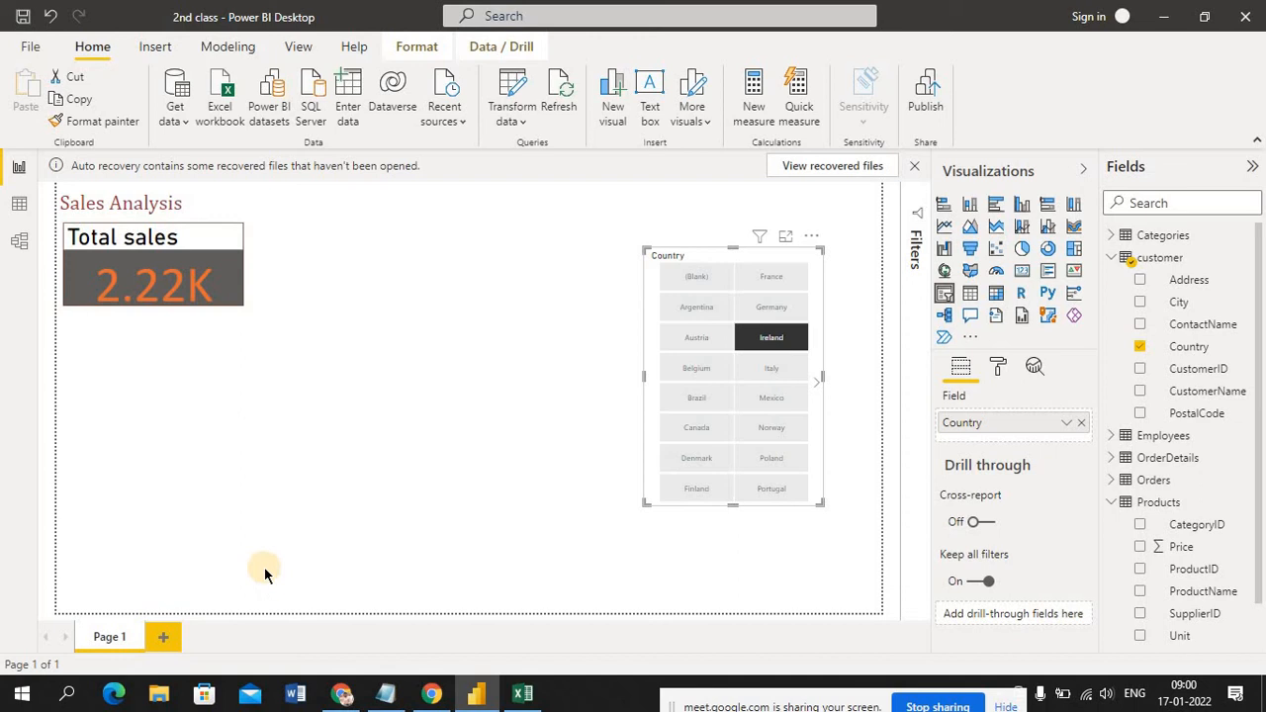
Filter the page by Belgium, switch the slicer to Brazil, and add Canada to the selection
left_click(690, 373)
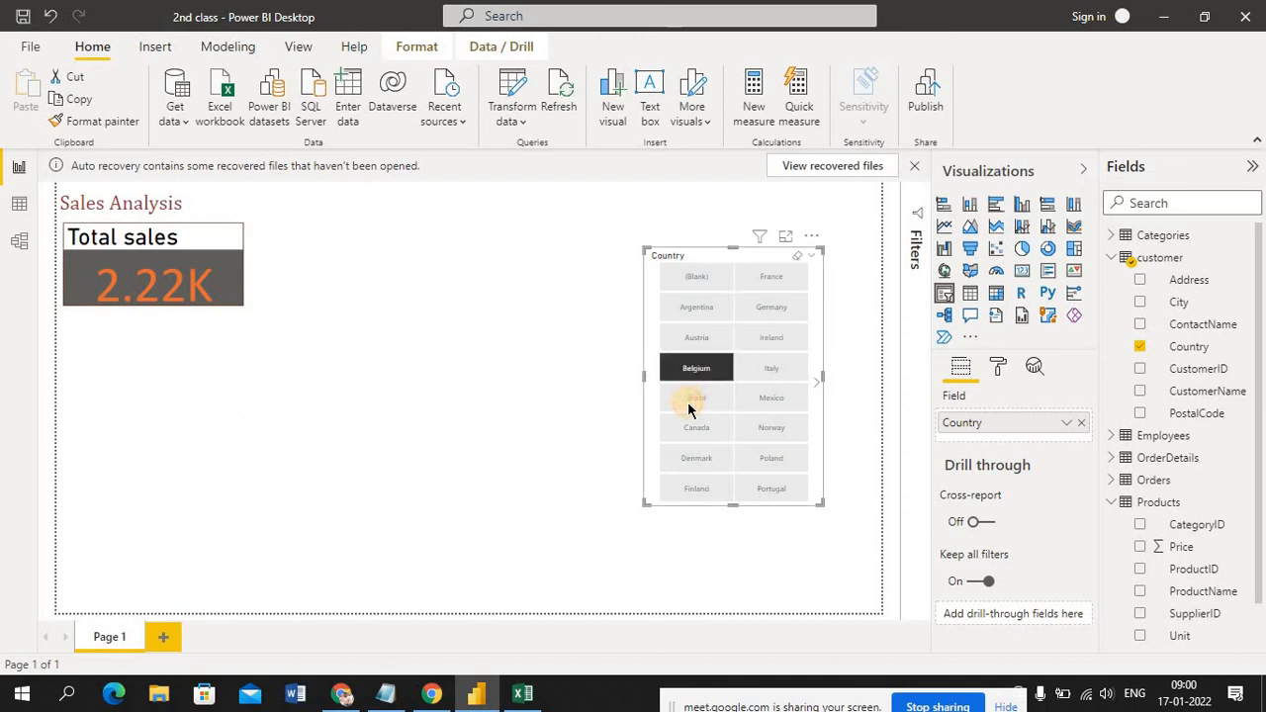
left_click(684, 405)
left_click(484, 336)
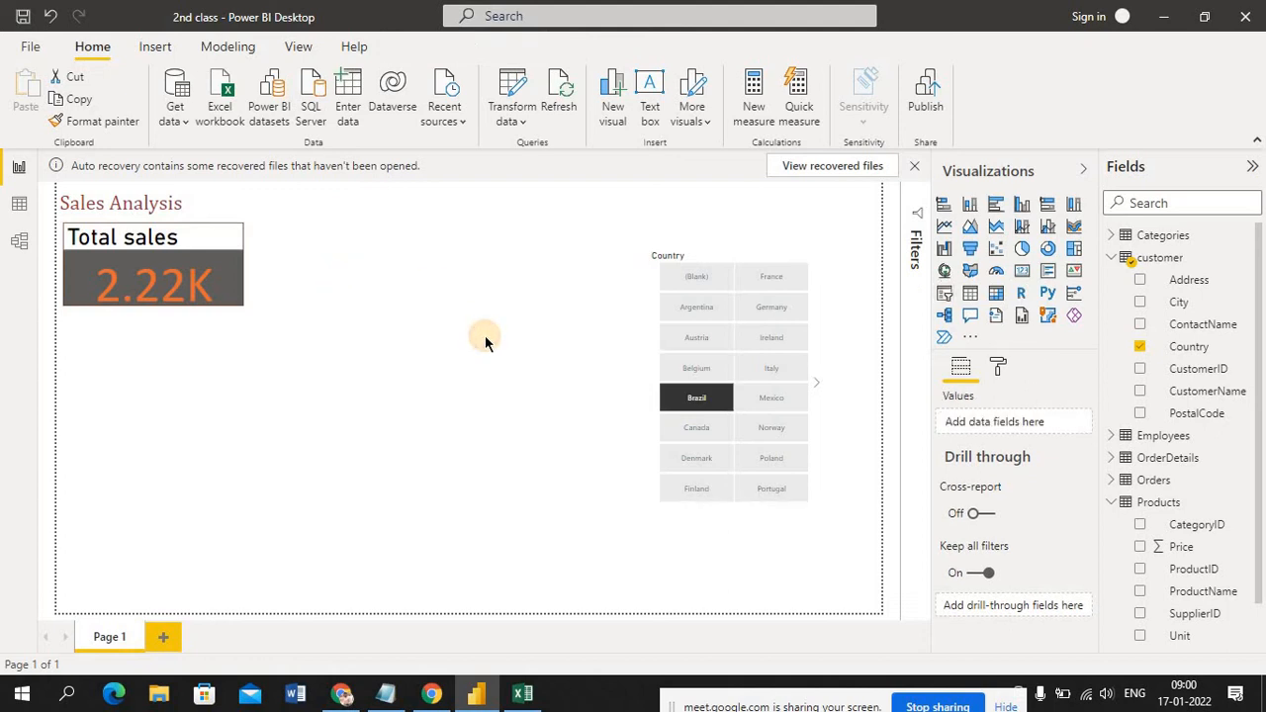
left_click(702, 429)
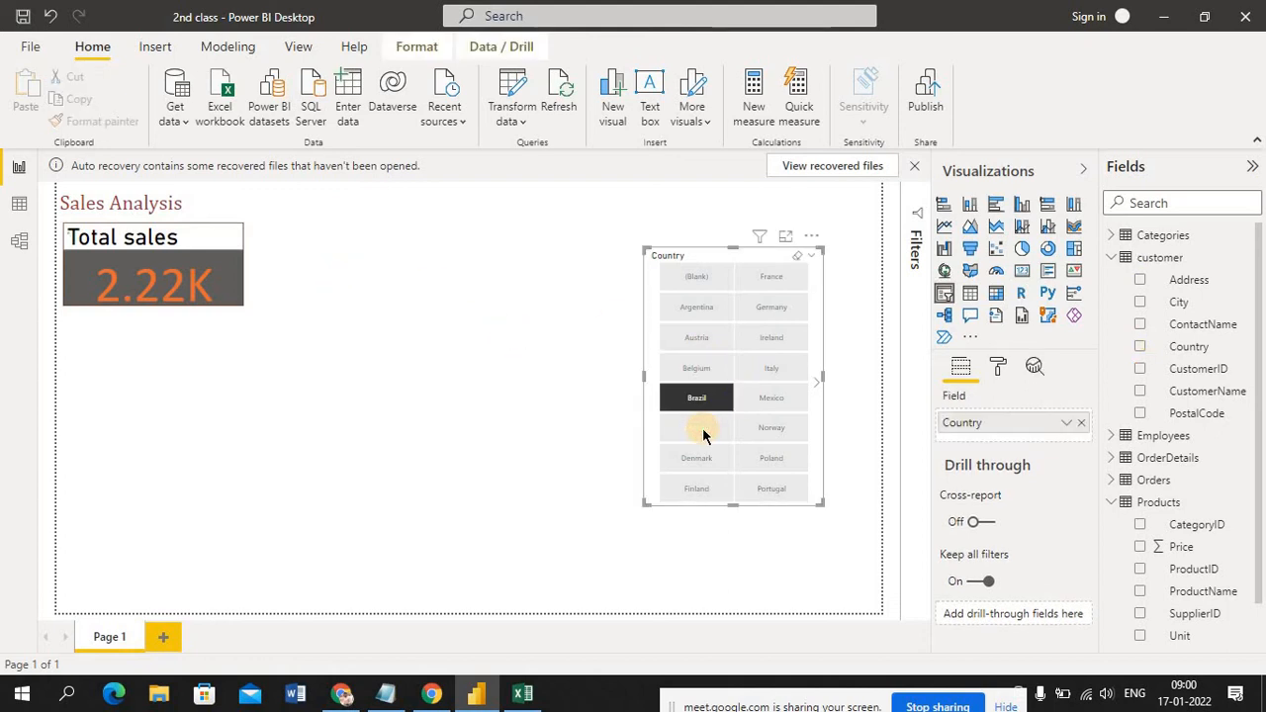
left_click(460, 453)
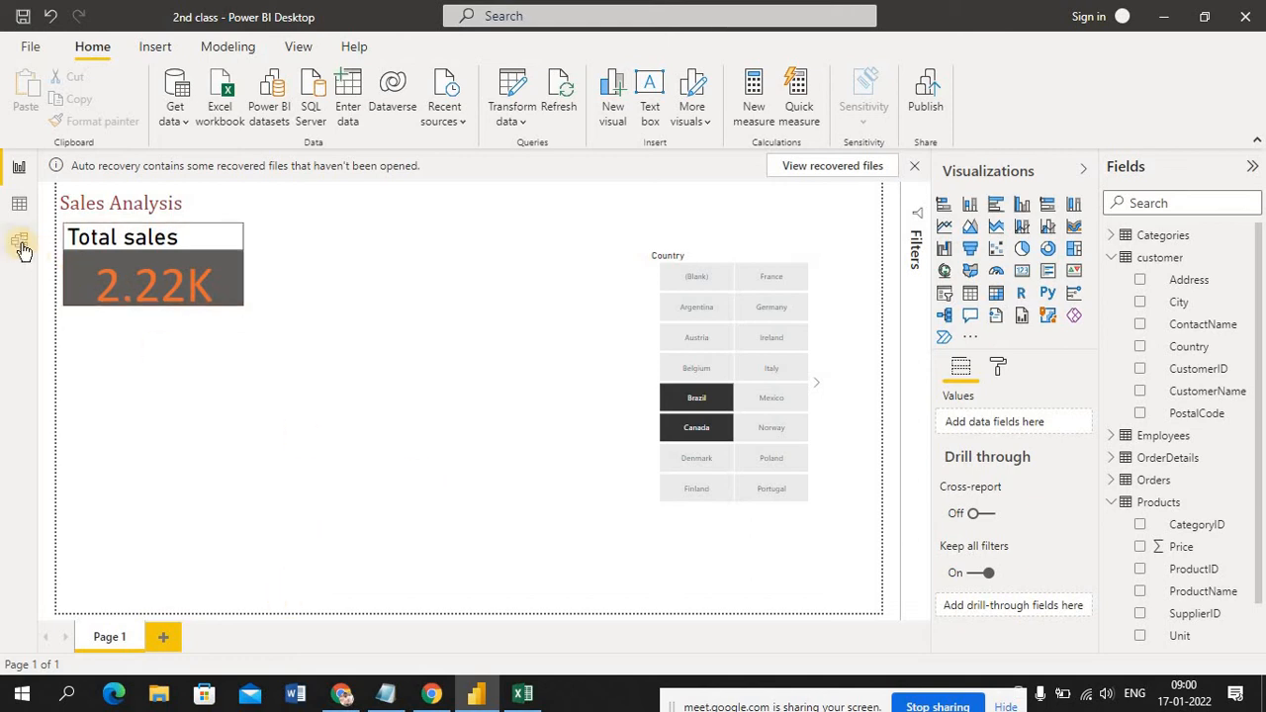
Switch to the data set workbook in Excel and look at the filtered rows on the Orders and OrderDetails sheets
left_click(520, 697)
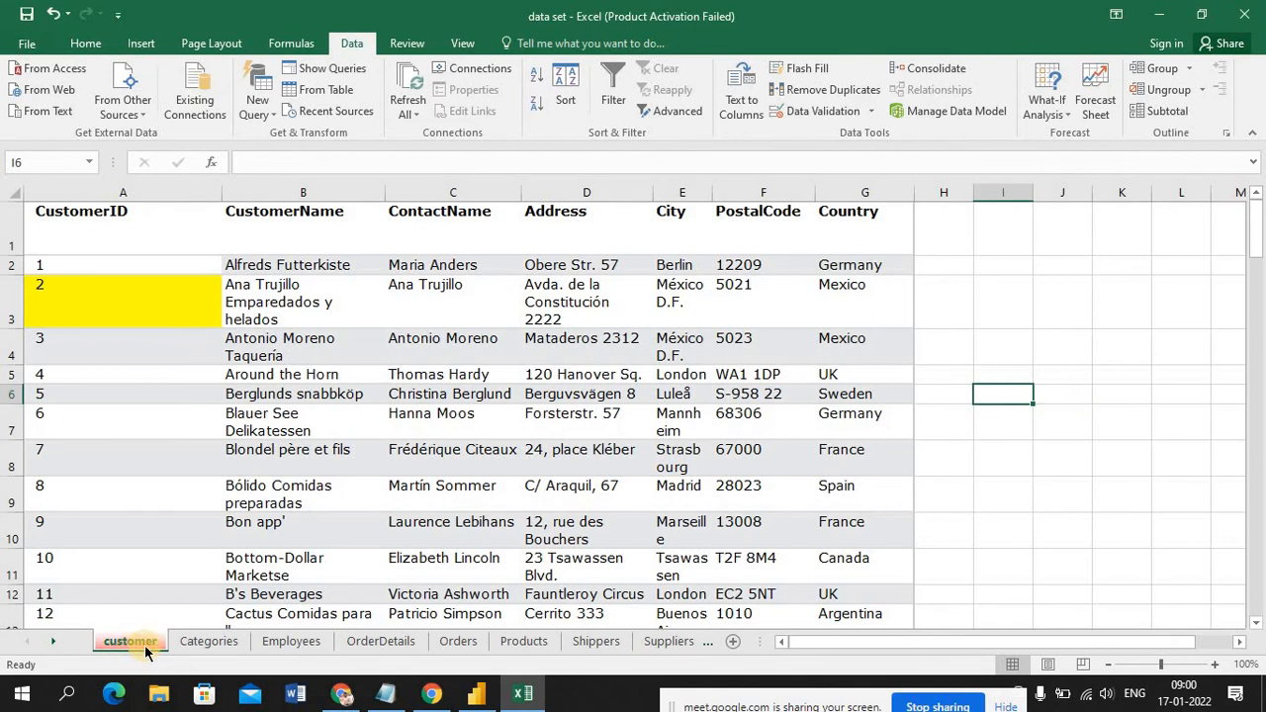
left_click(447, 643)
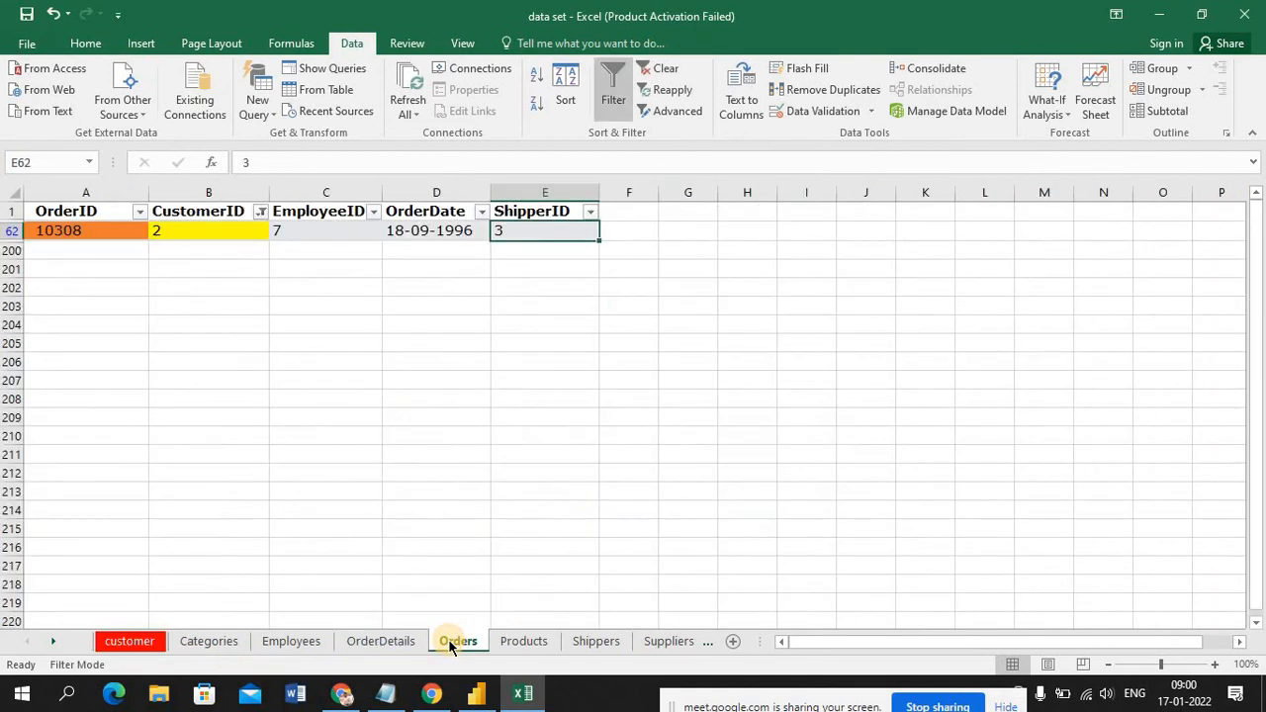
left_click(392, 645)
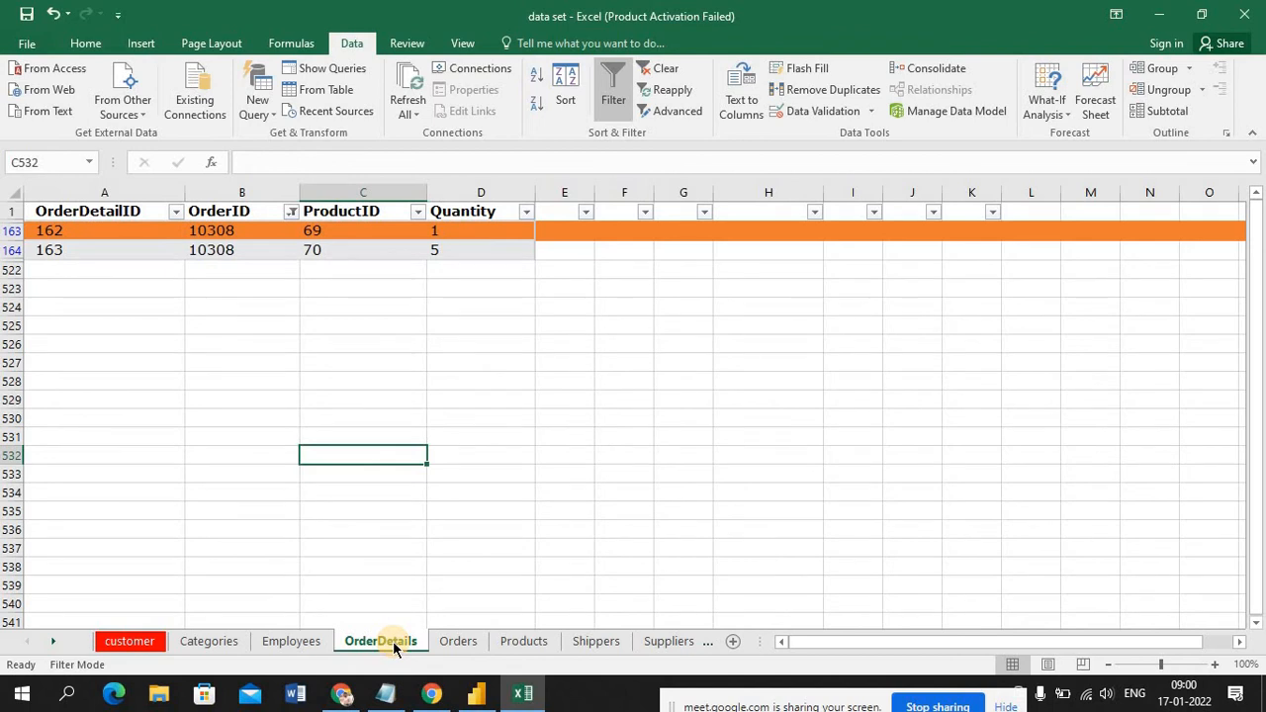
Return to the Power BI report and test the Country slicer against the Total sales card with Argentina, Austria, Belgium and Austria again
left_click(477, 696)
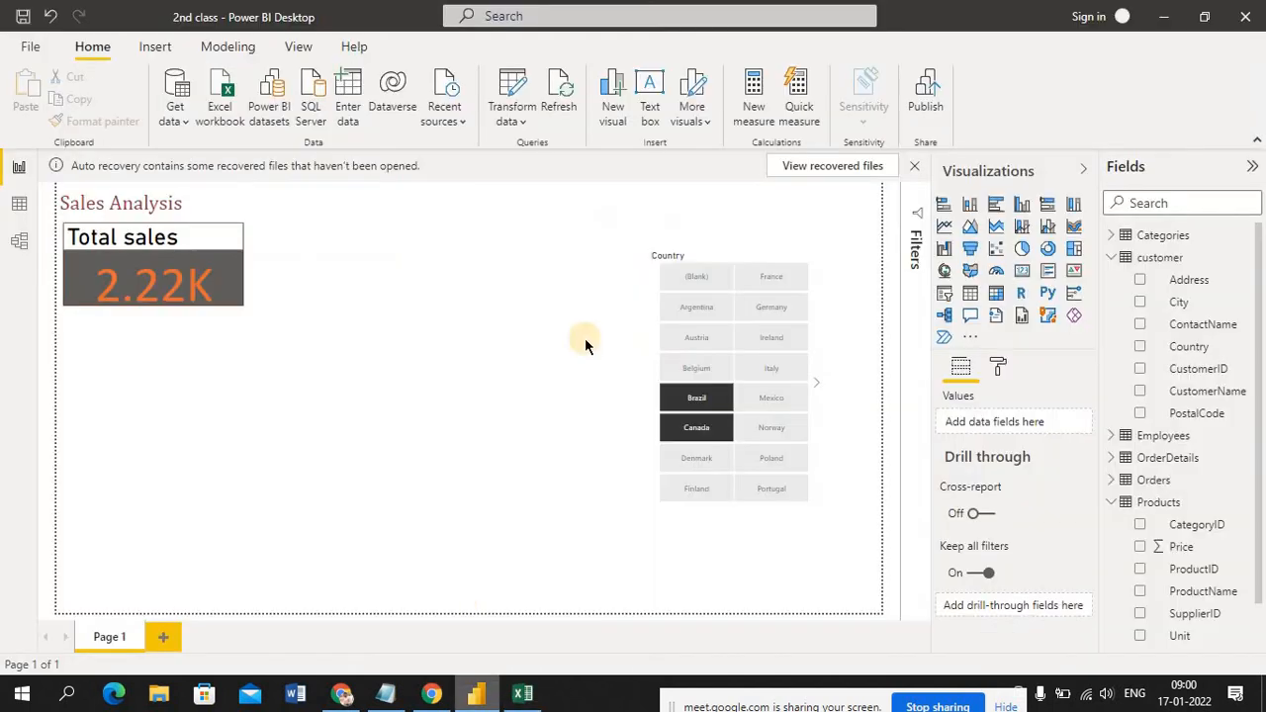
left_click(688, 313)
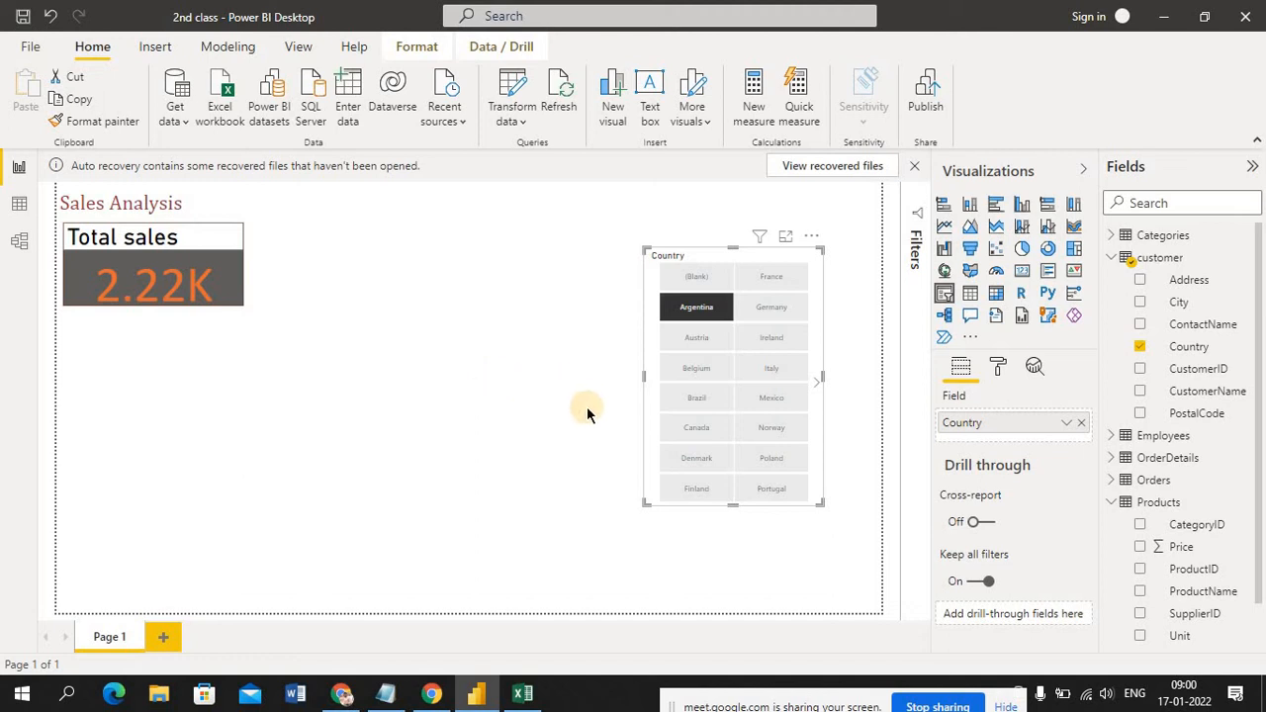
left_click(704, 339)
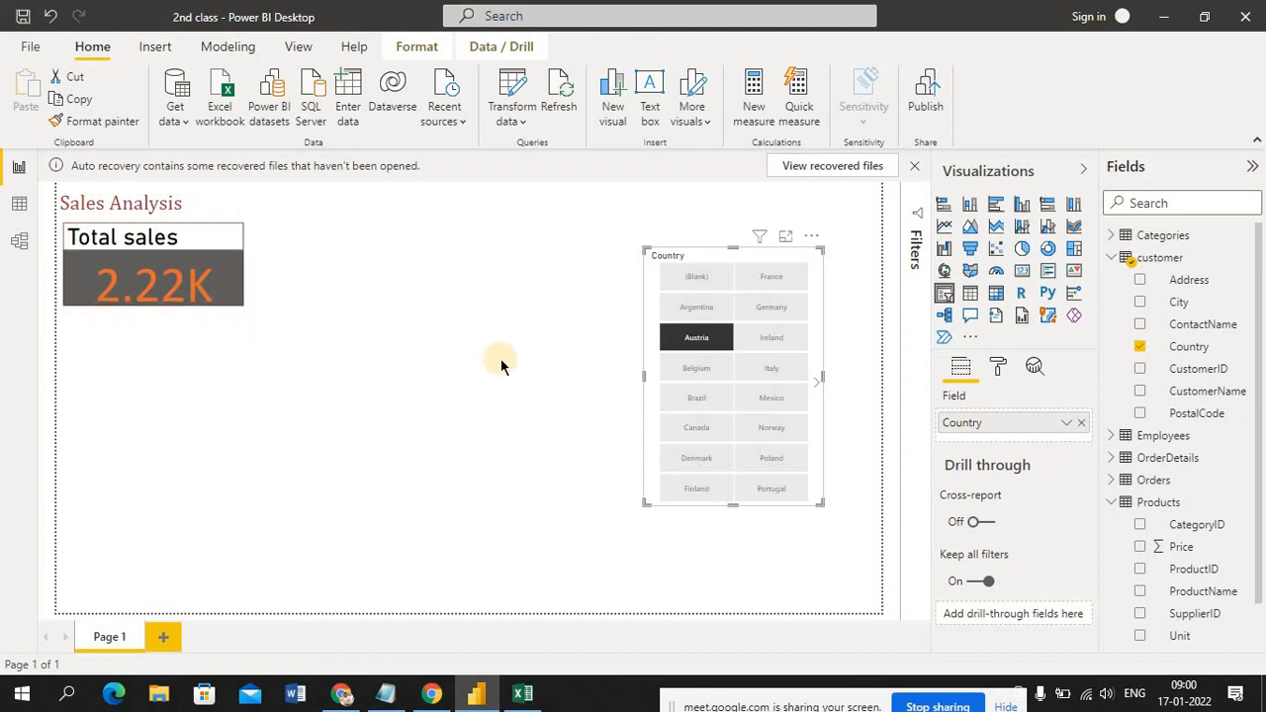
left_click(712, 369)
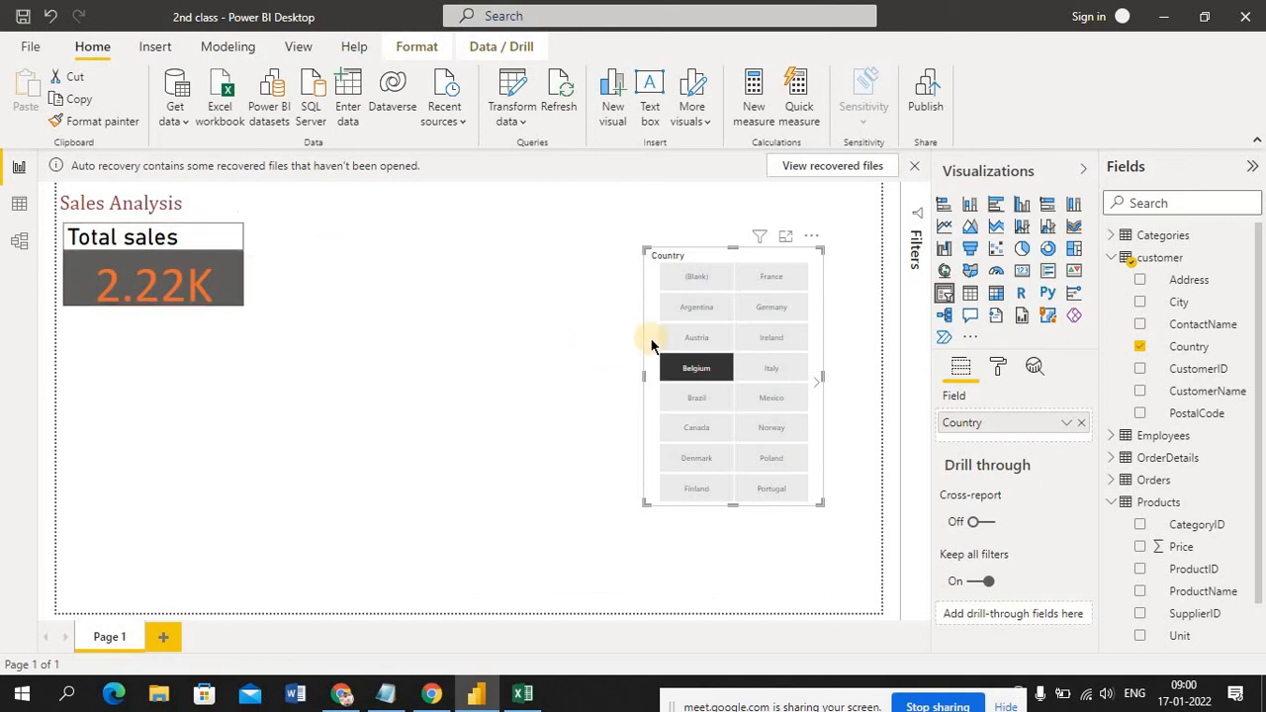
left_click(684, 338)
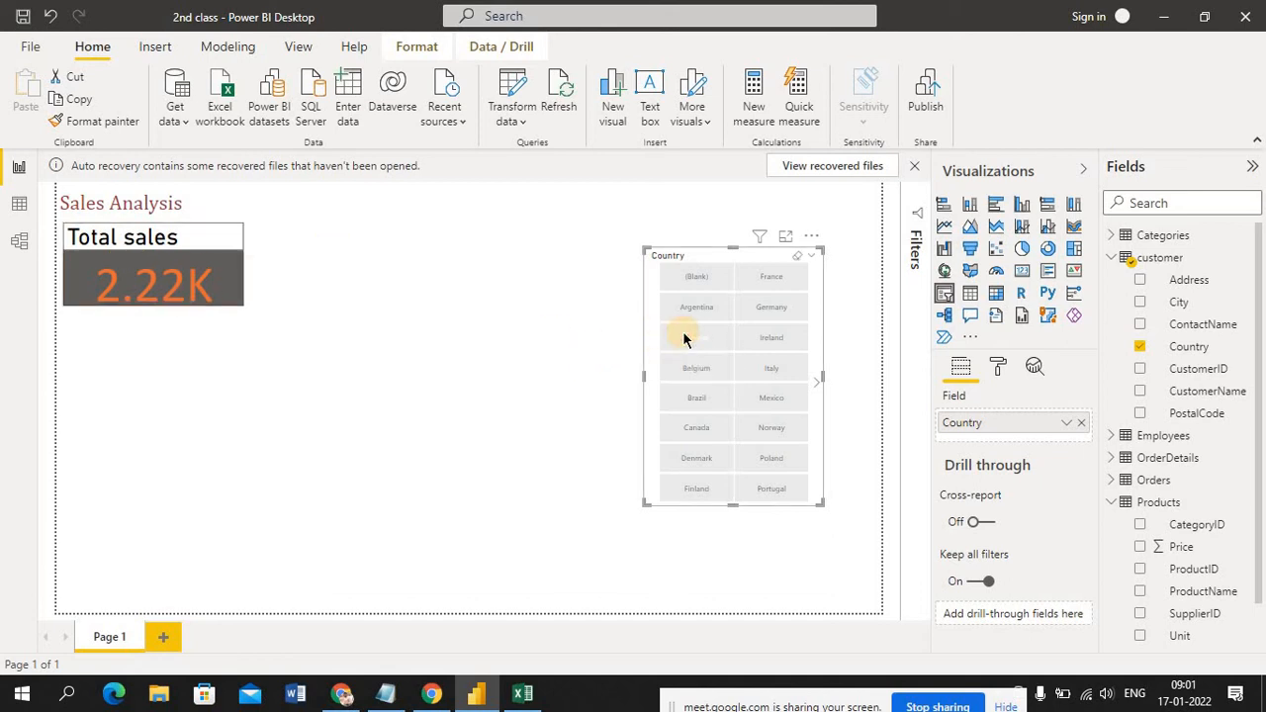
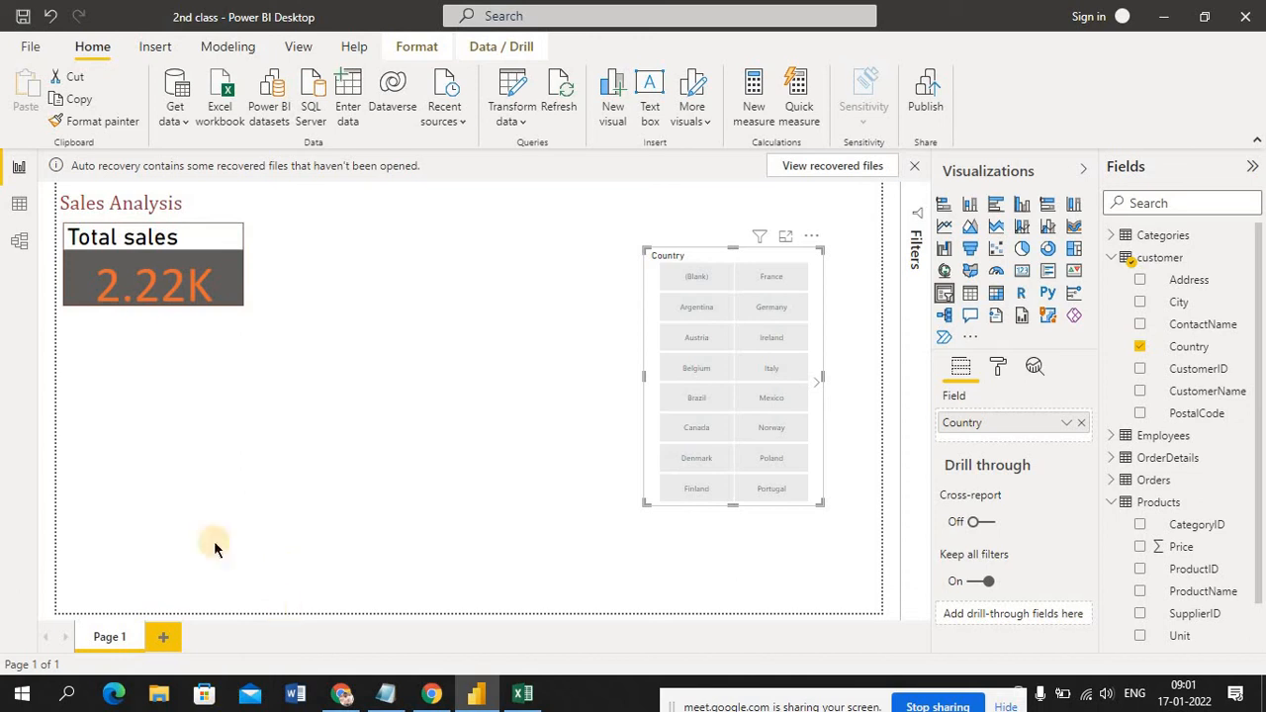
Open the data model diagram and examine how the customer table relates to Orders, with a brief check of the data set workbook
left_click(22, 241)
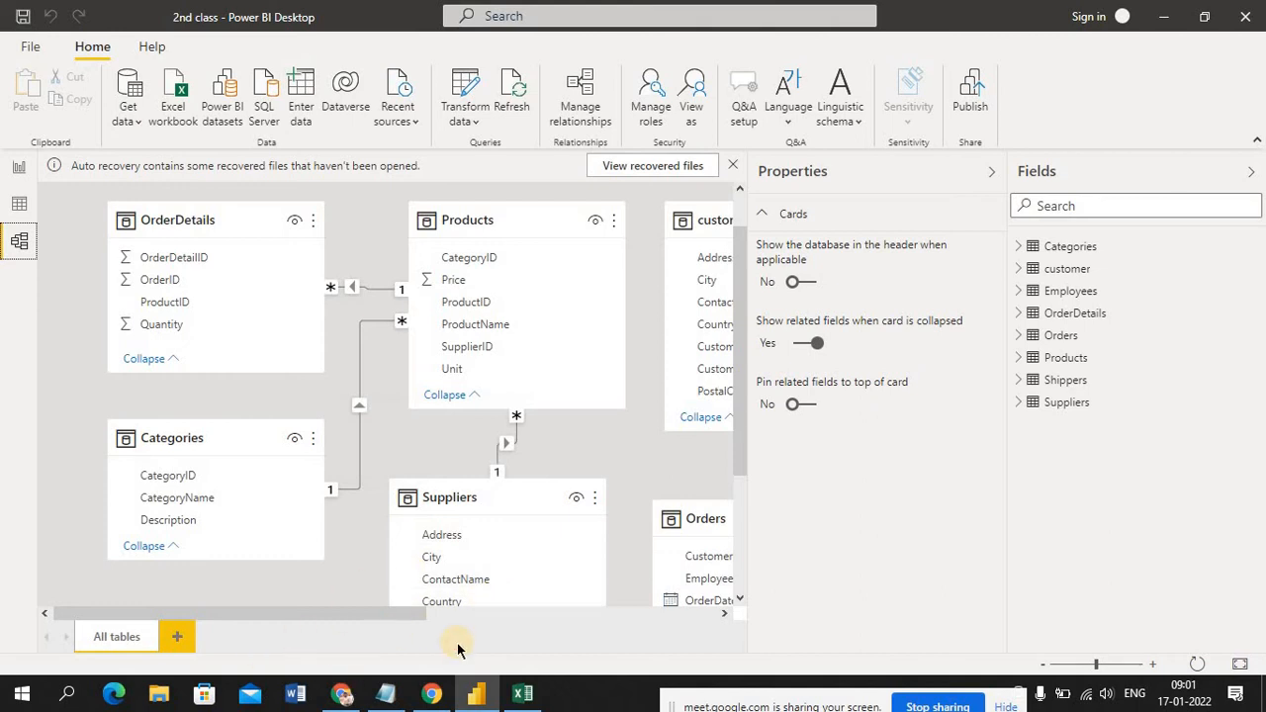
left_click(524, 695)
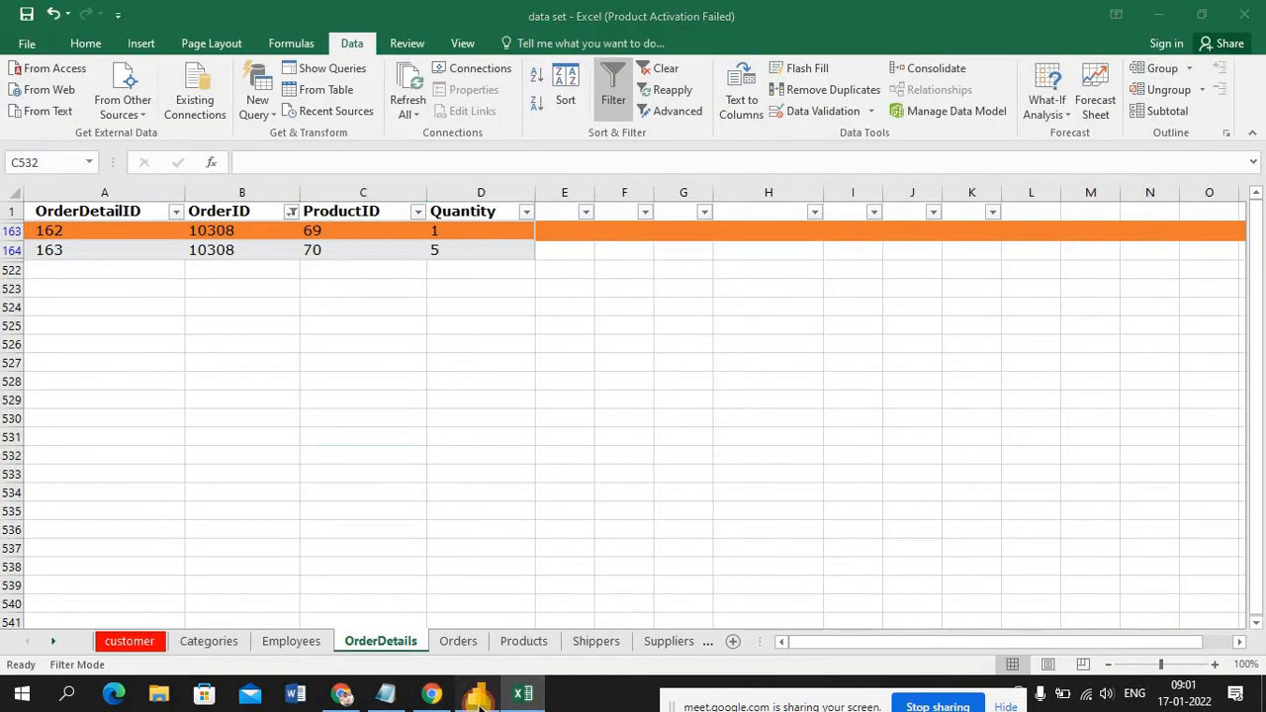
left_click(477, 697)
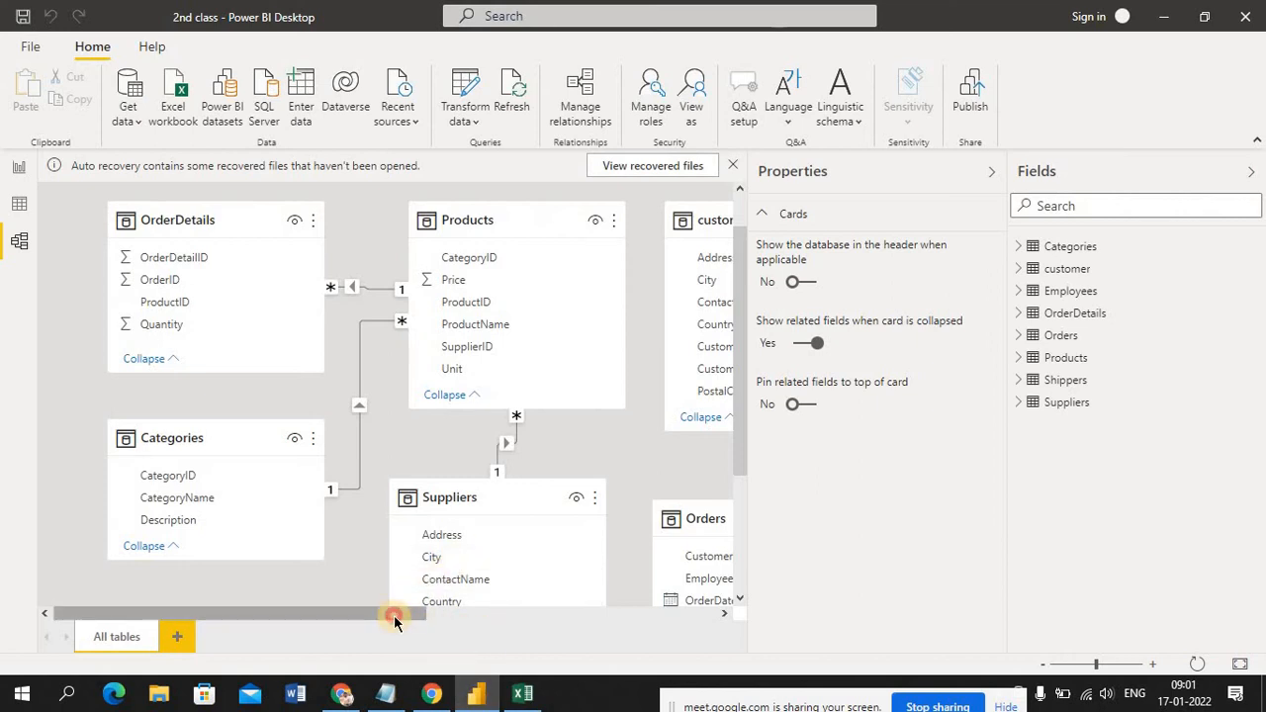
left_click_drag(394, 617, 567, 618)
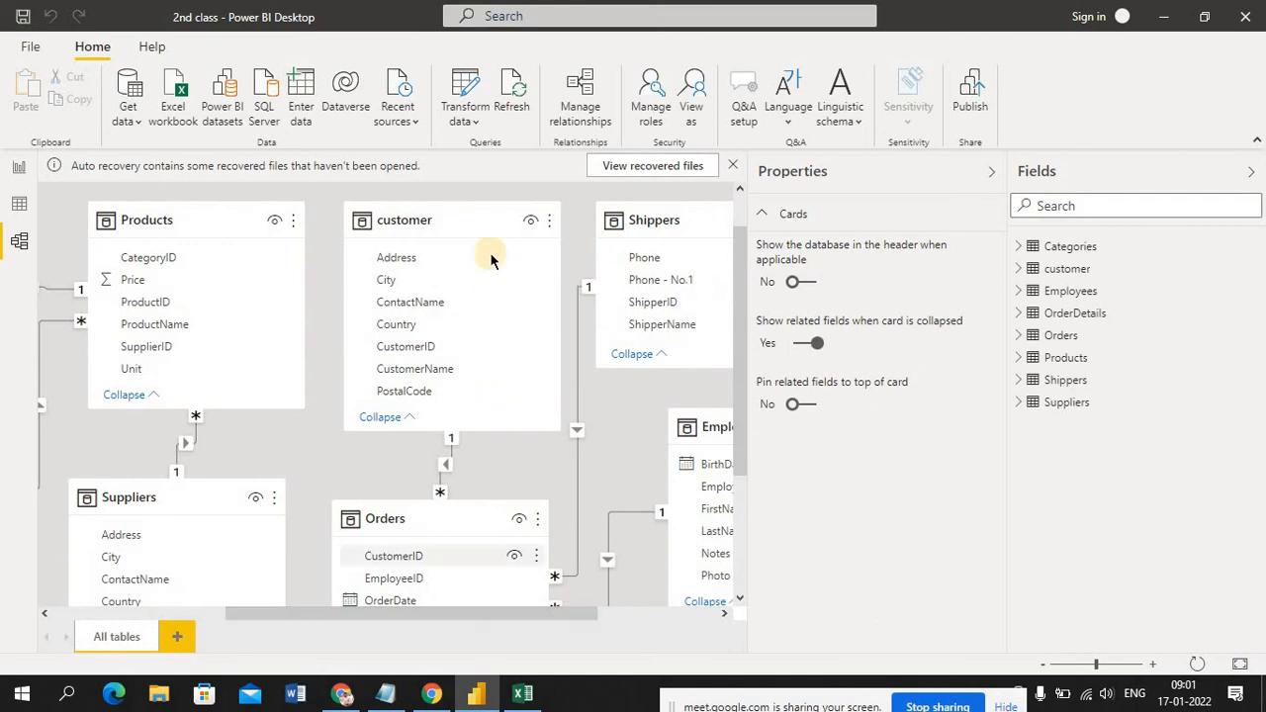
left_click(452, 216)
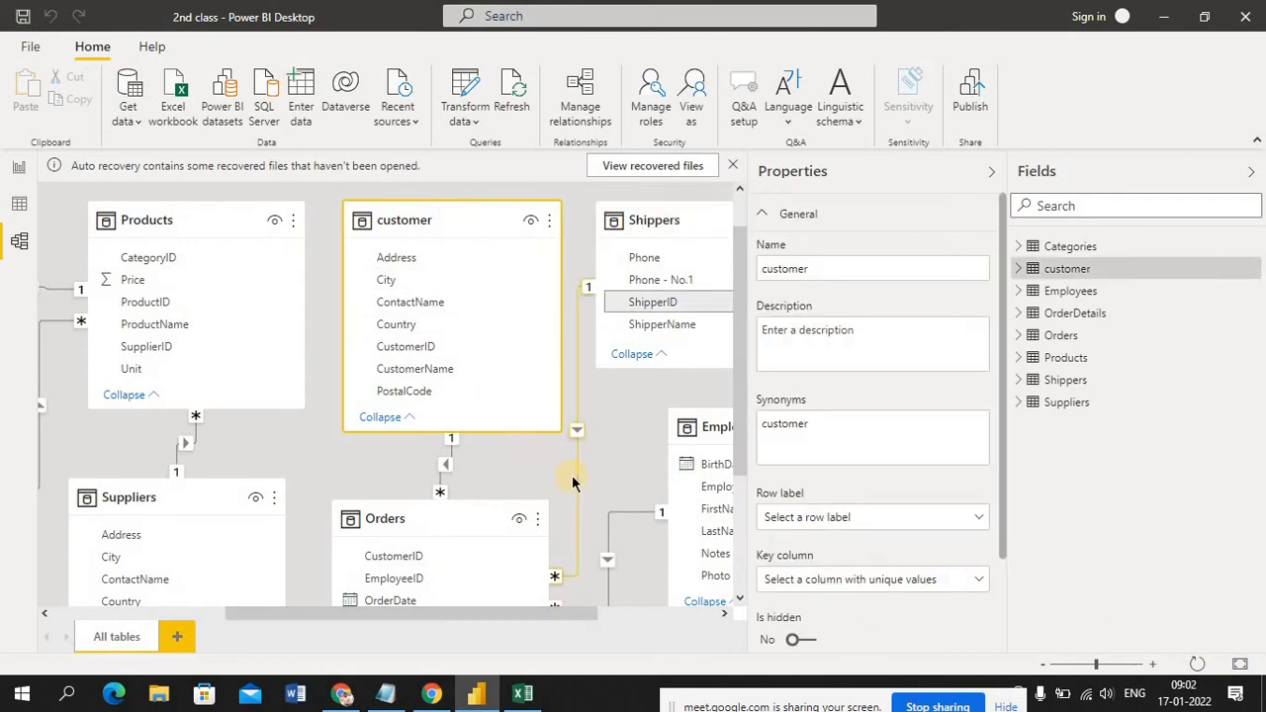
left_click_drag(738, 467, 767, 554)
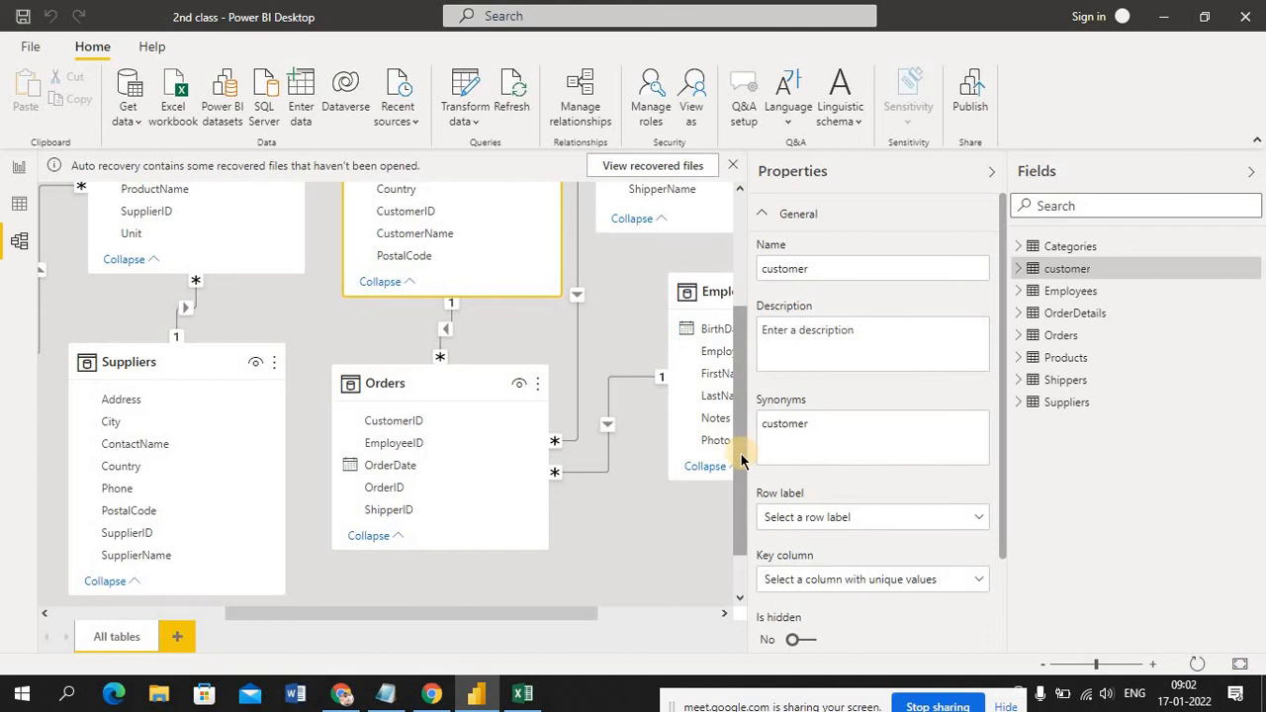
left_click_drag(743, 418, 763, 452)
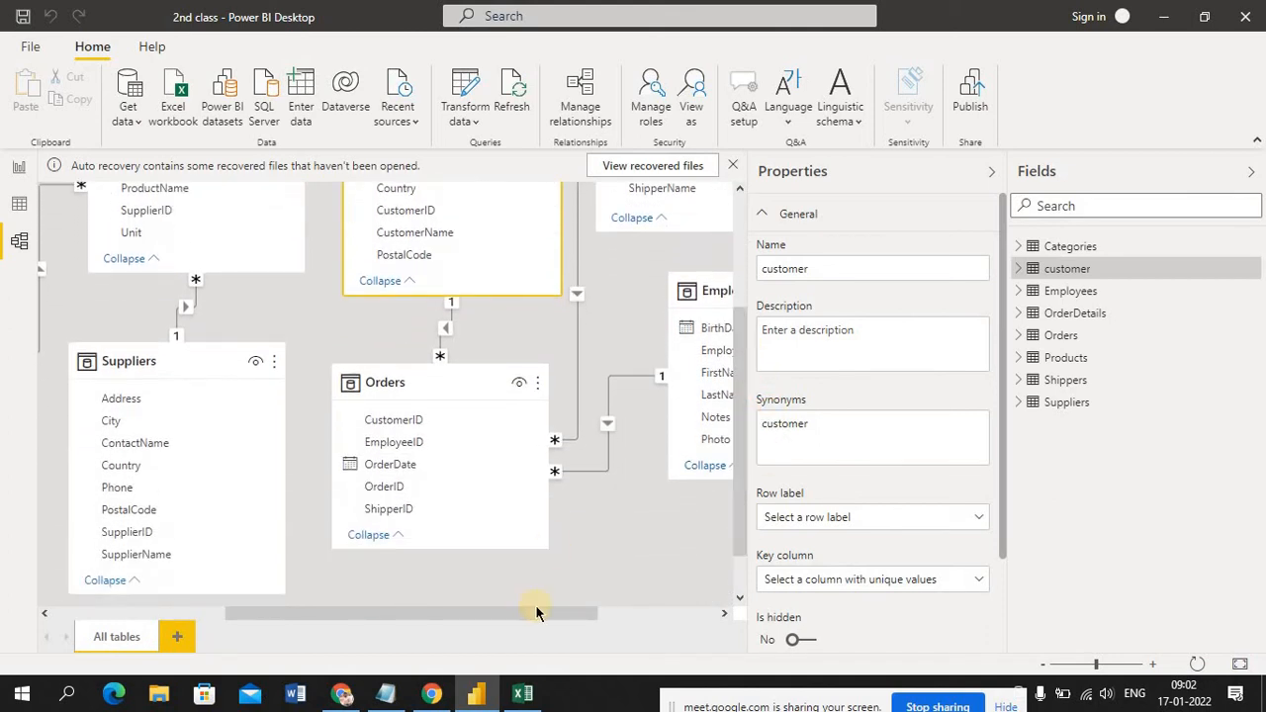
left_click_drag(527, 614, 447, 638)
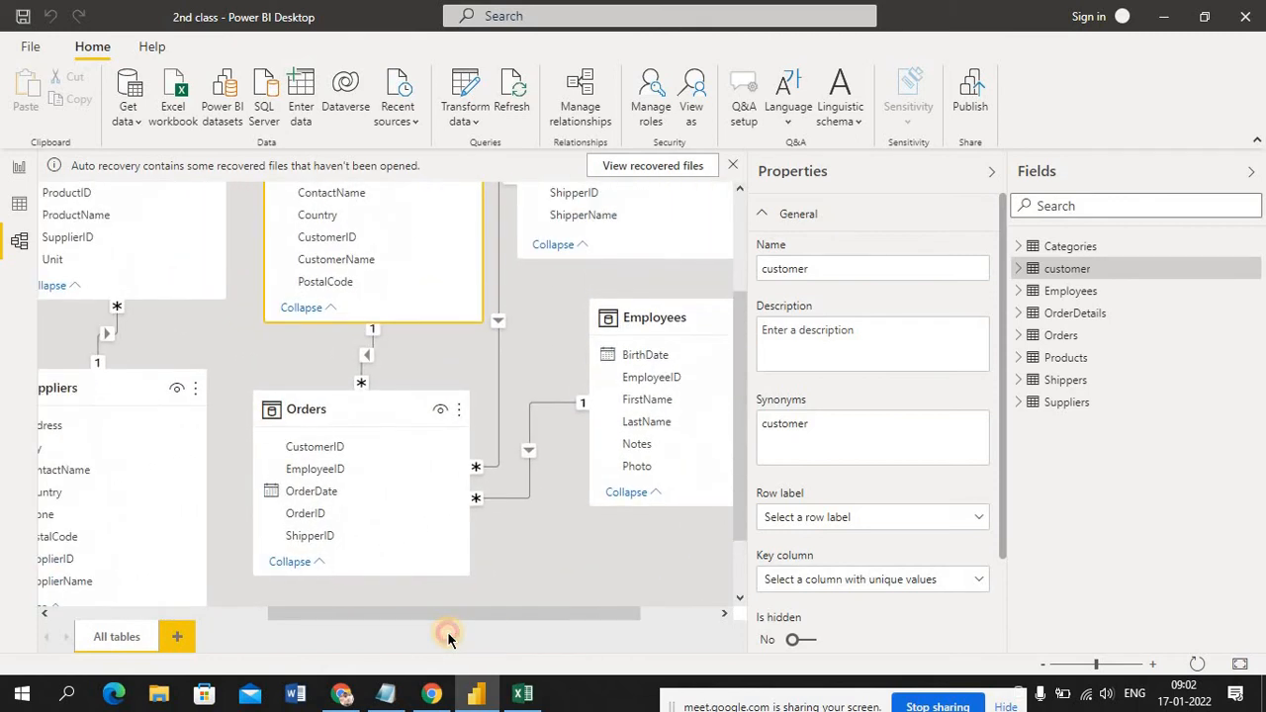
Collapse the Properties pane and rearrange the Shippers, customer and Products tables in the model diagram
left_click(991, 172)
left_click_drag(969, 322, 977, 265)
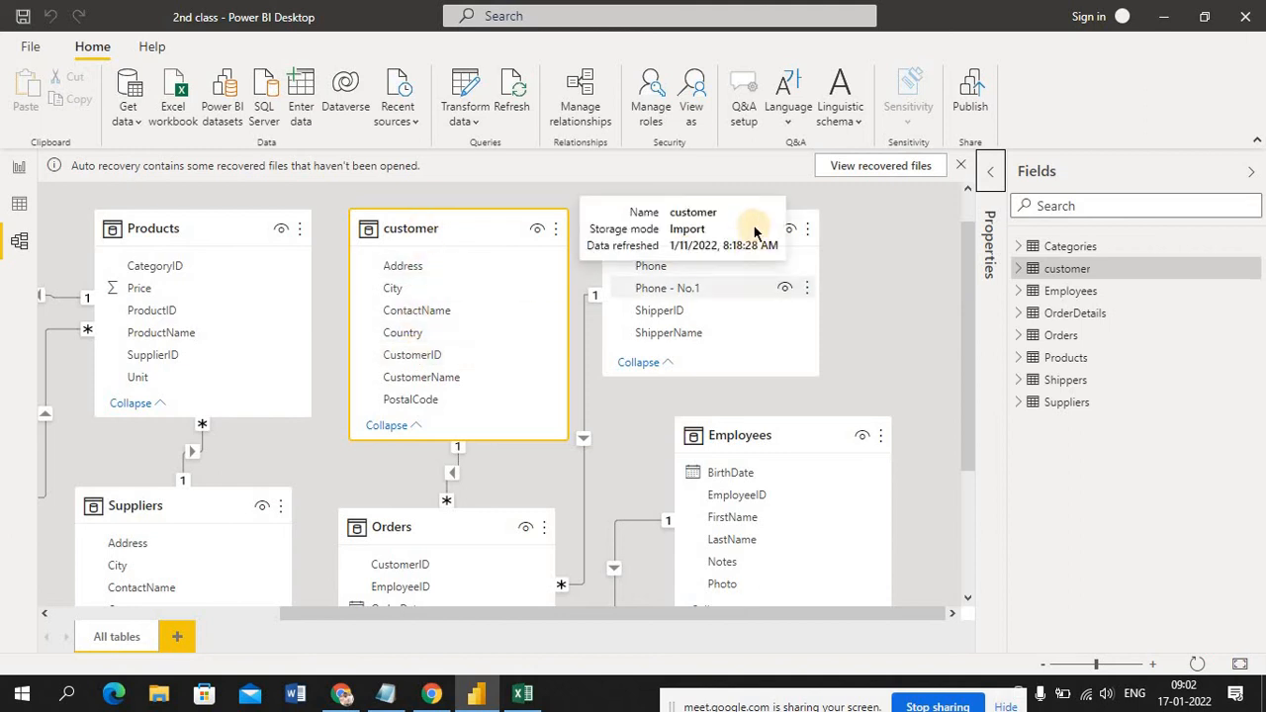
scroll(701, 214, "down", 1)
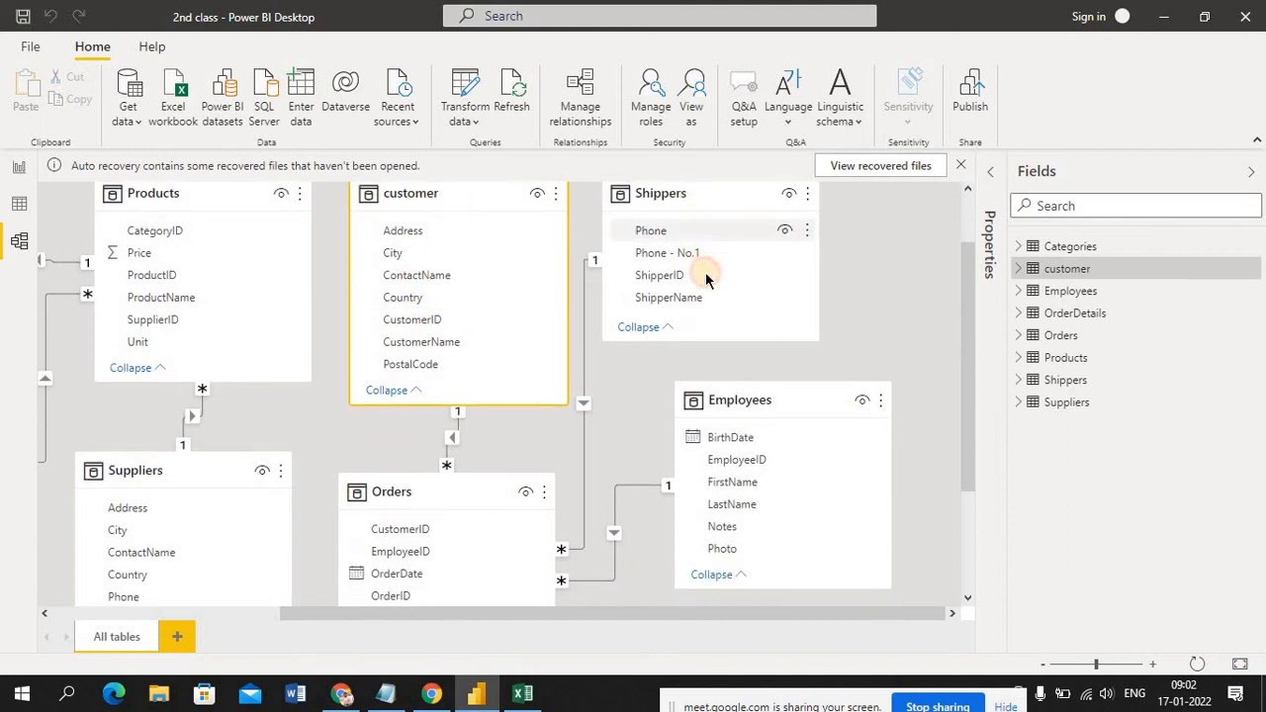
left_click(900, 301)
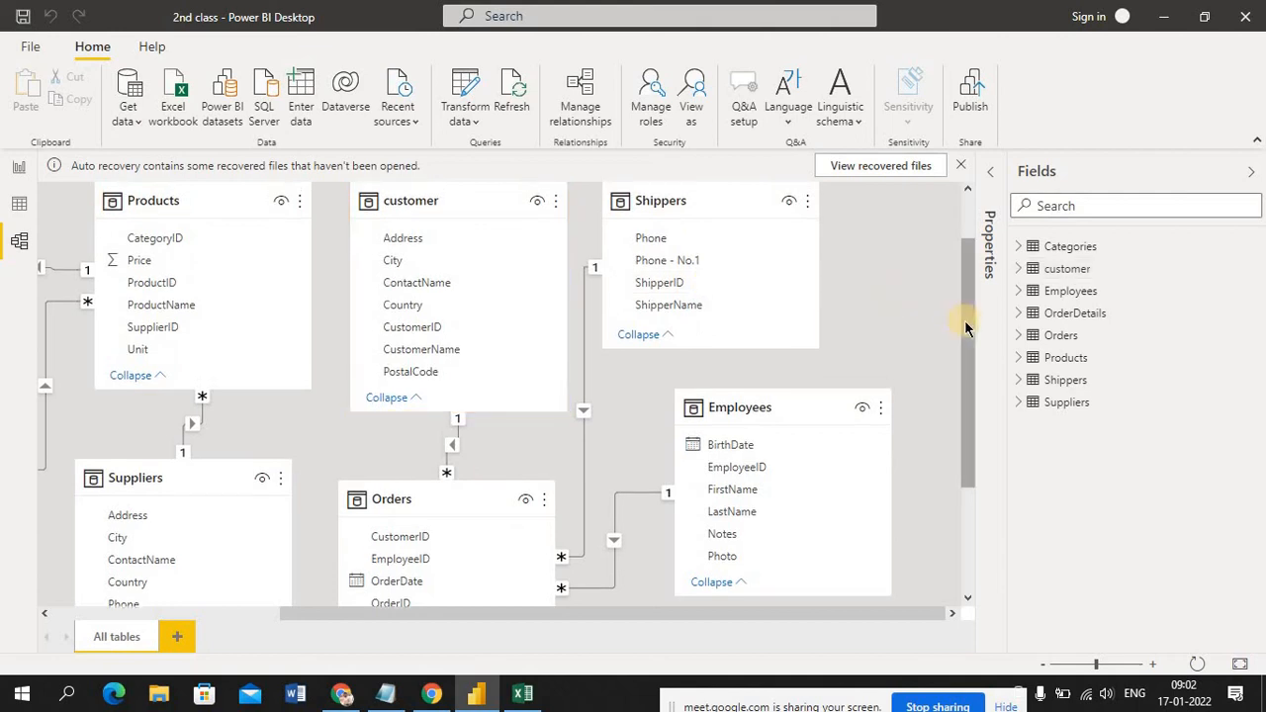
scroll(975, 230, "up", 1)
left_click_drag(715, 246, 860, 263)
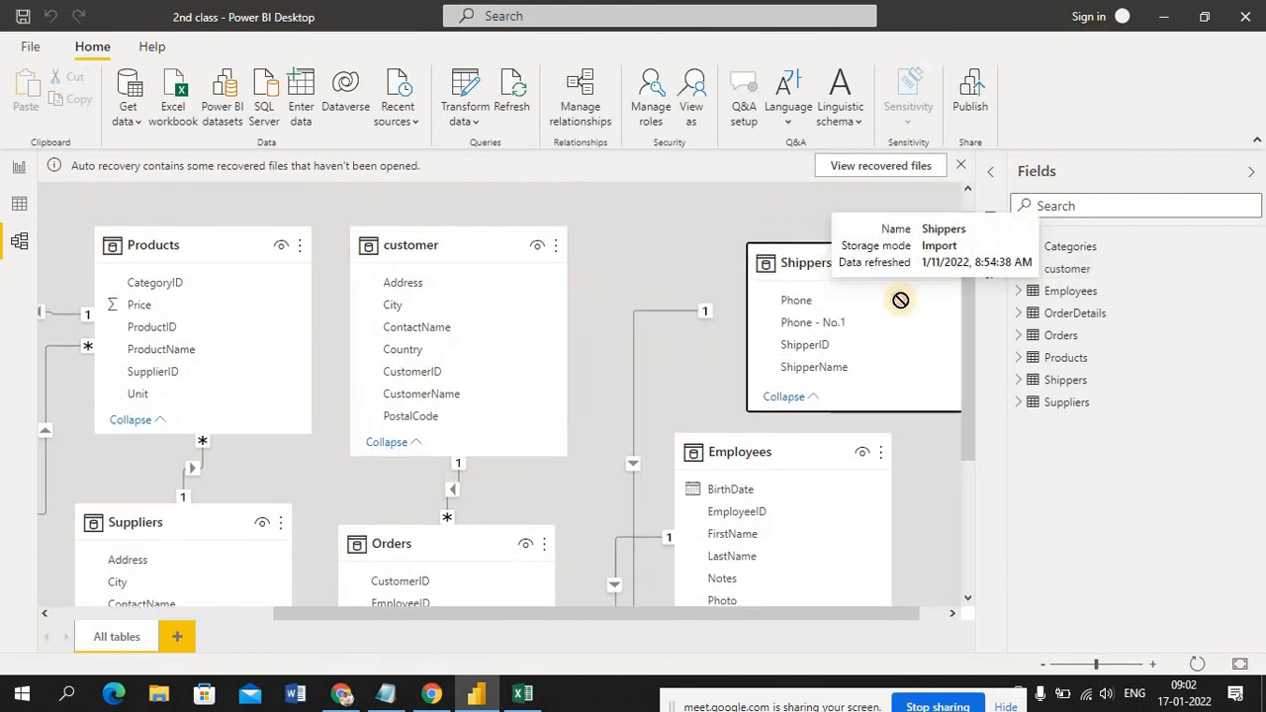
left_click_drag(900, 301, 942, 337)
left_click_drag(656, 197, 675, 210)
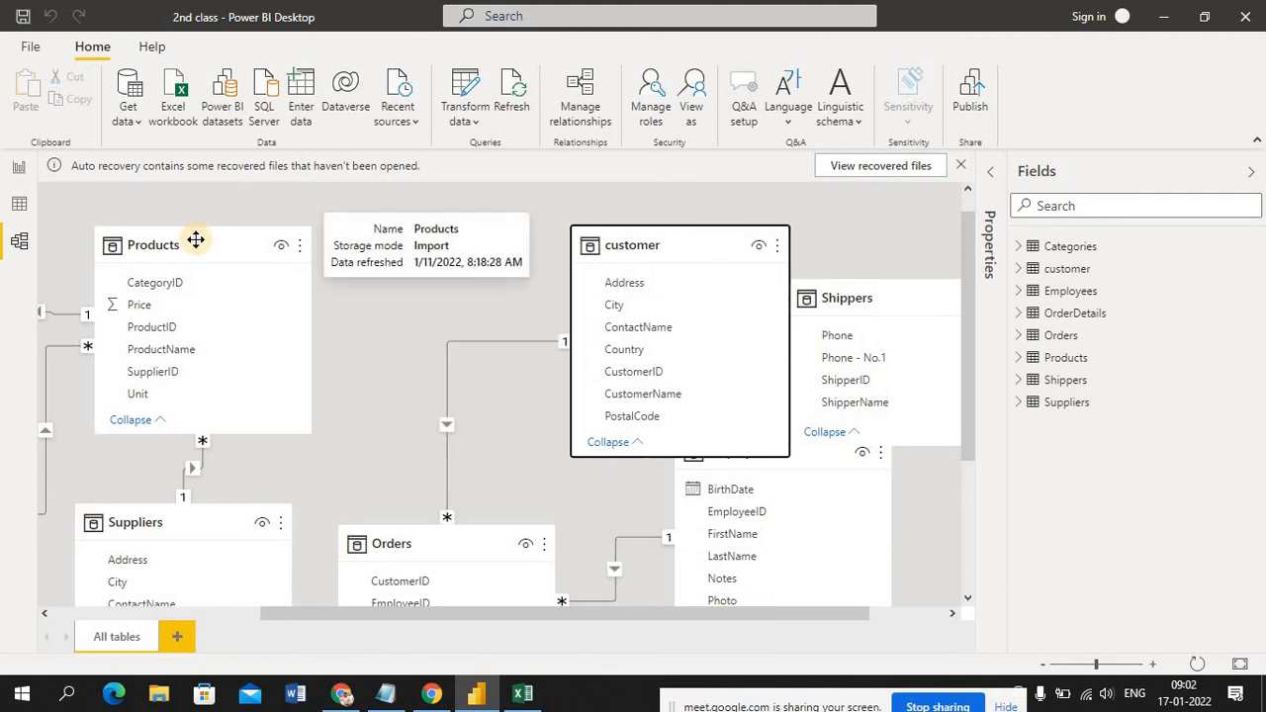
left_click_drag(195, 242, 363, 194)
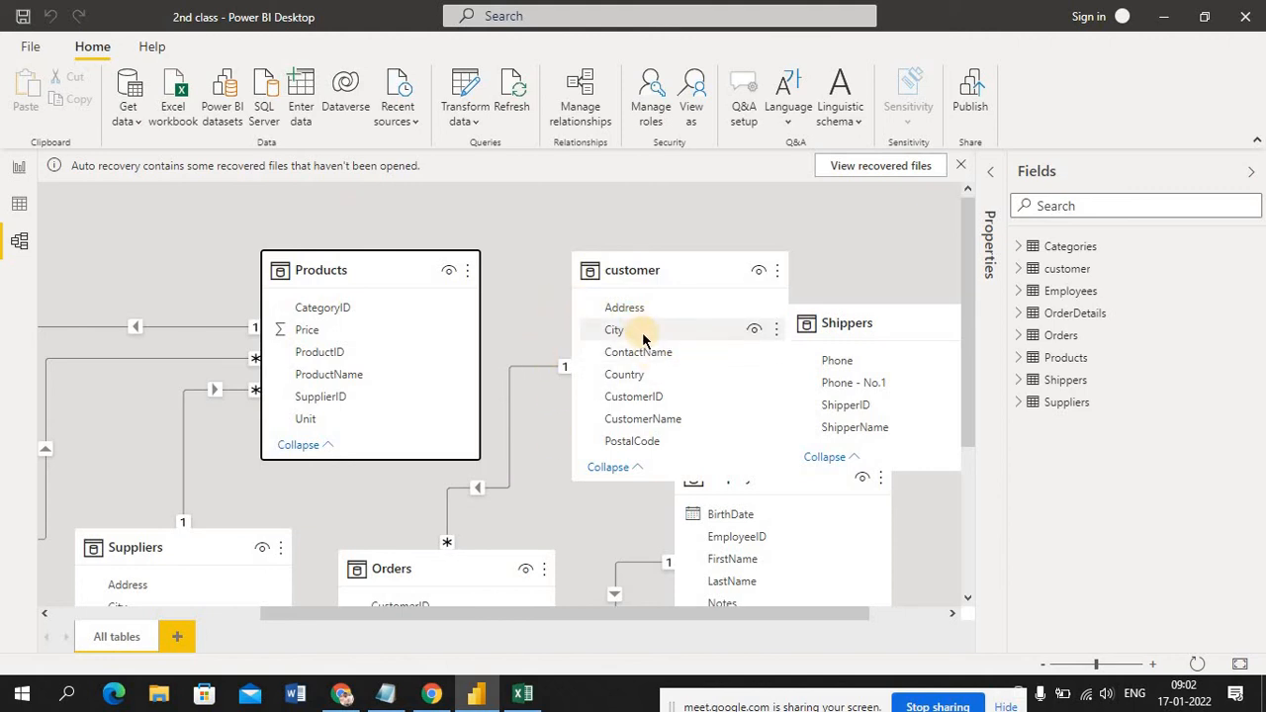
Inspect which columns the relationship between the customer and Orders tables links
left_click(538, 373)
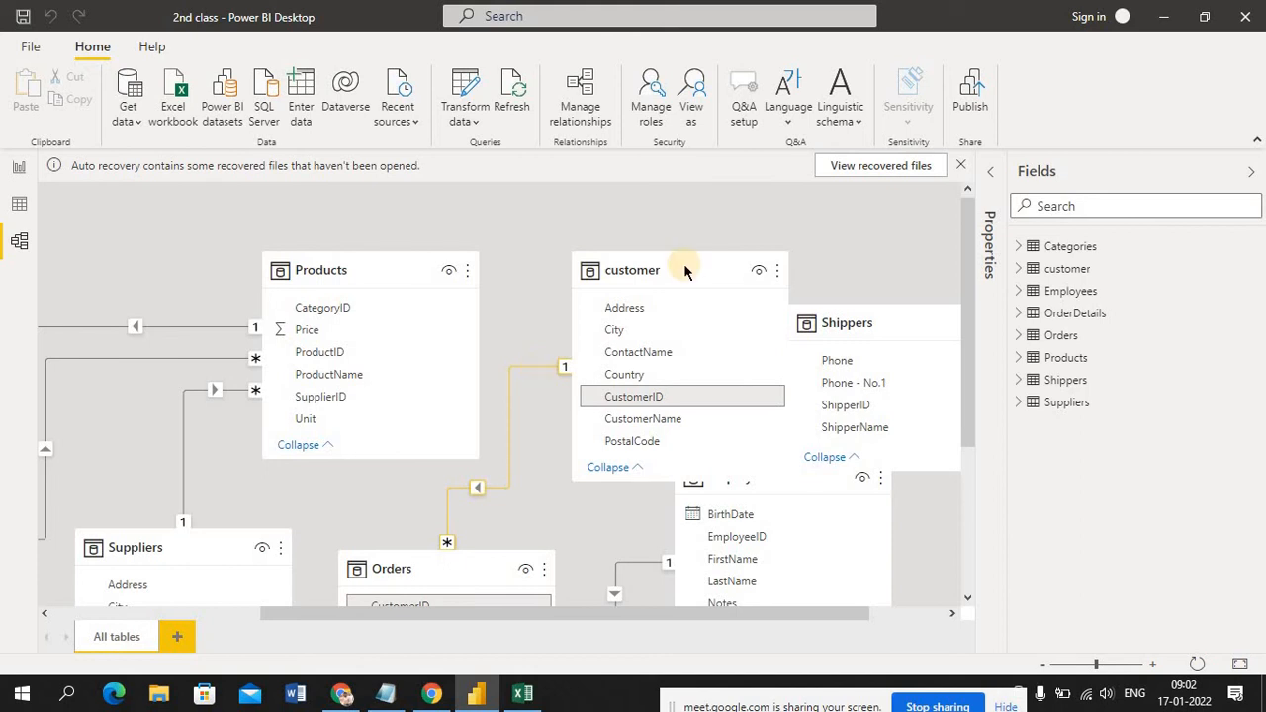
left_click_drag(963, 303, 1009, 384)
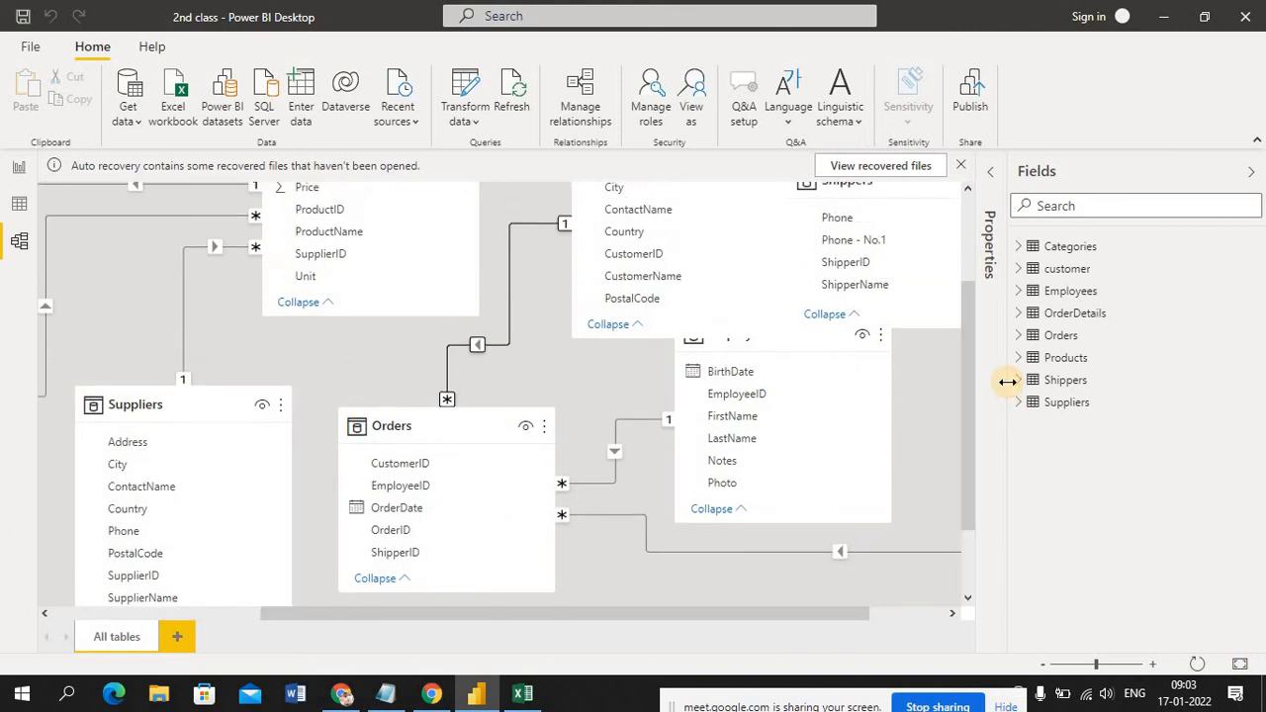
left_click(526, 229)
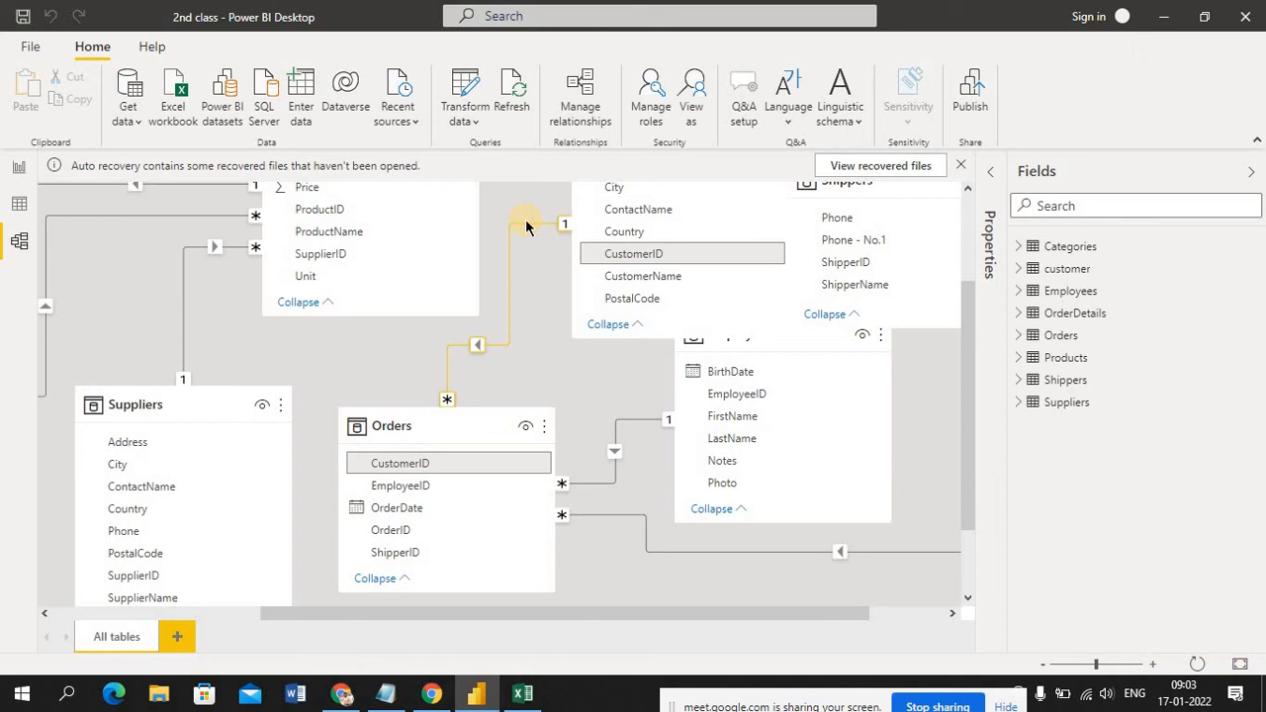
left_click(782, 322)
left_click_drag(970, 318, 969, 267)
left_click(507, 350)
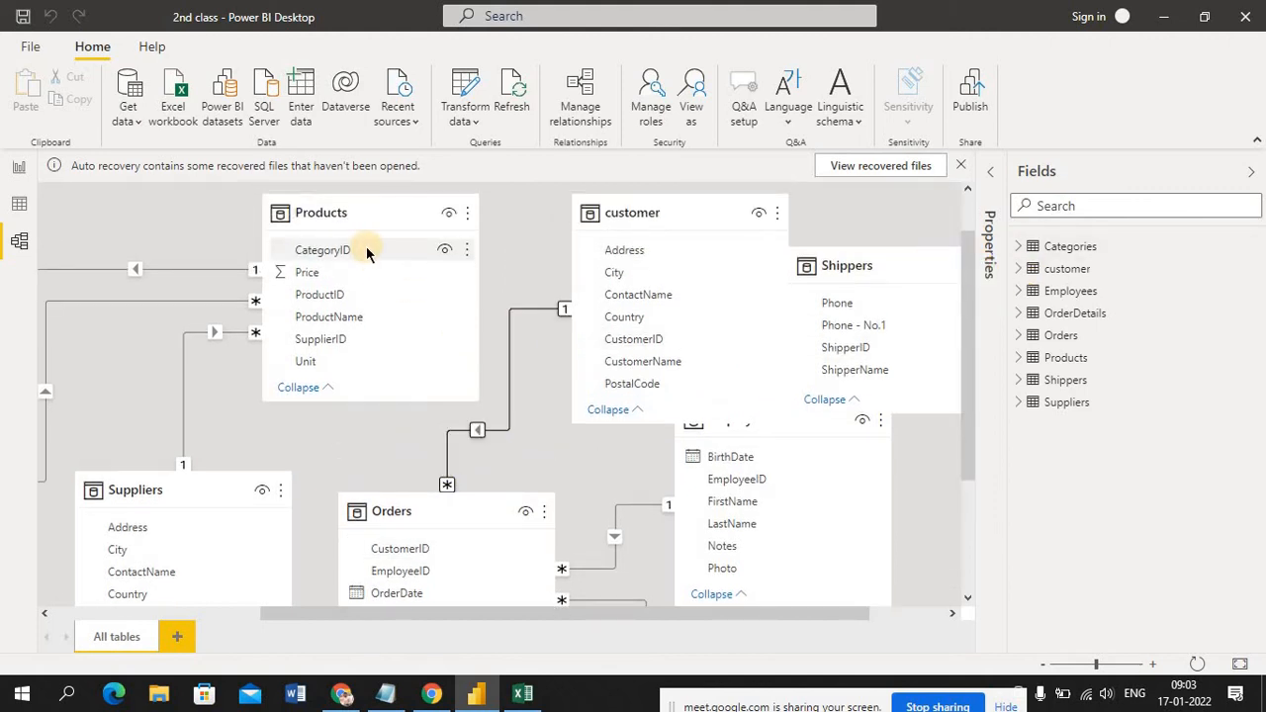
Hide the CategoryID column of the Products table and unhide it again
left_click(447, 254)
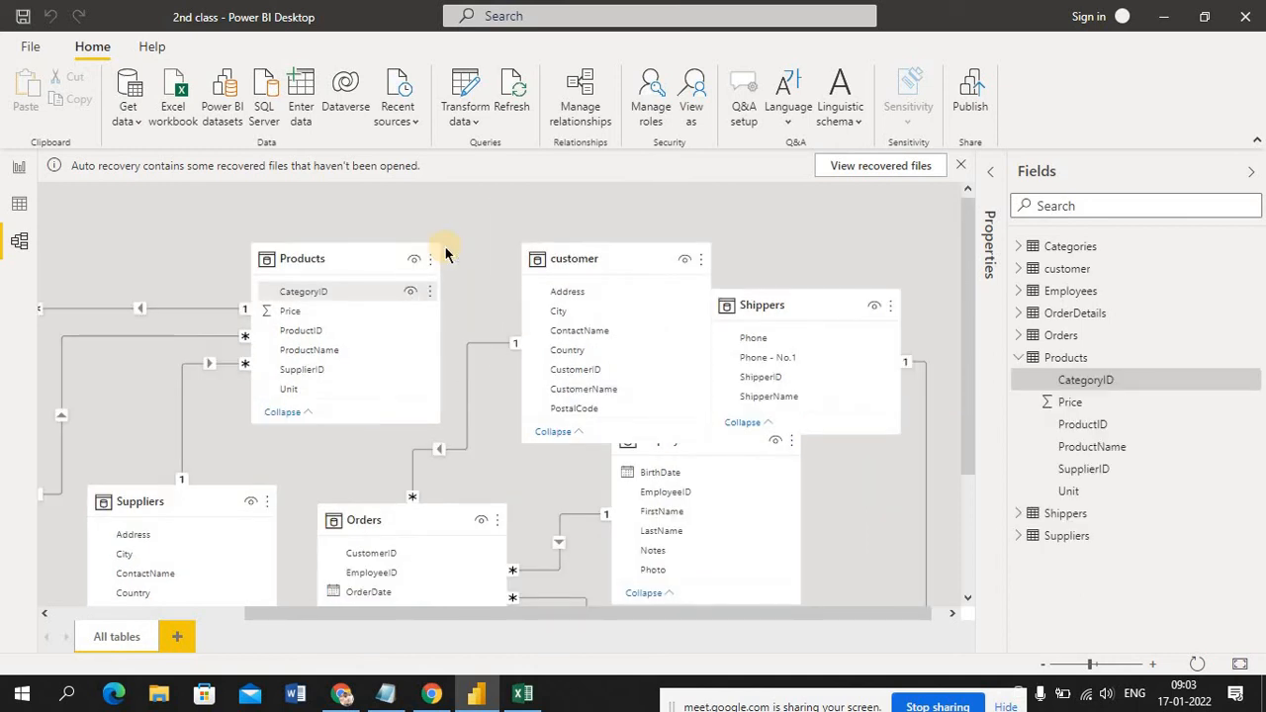
left_click(410, 295)
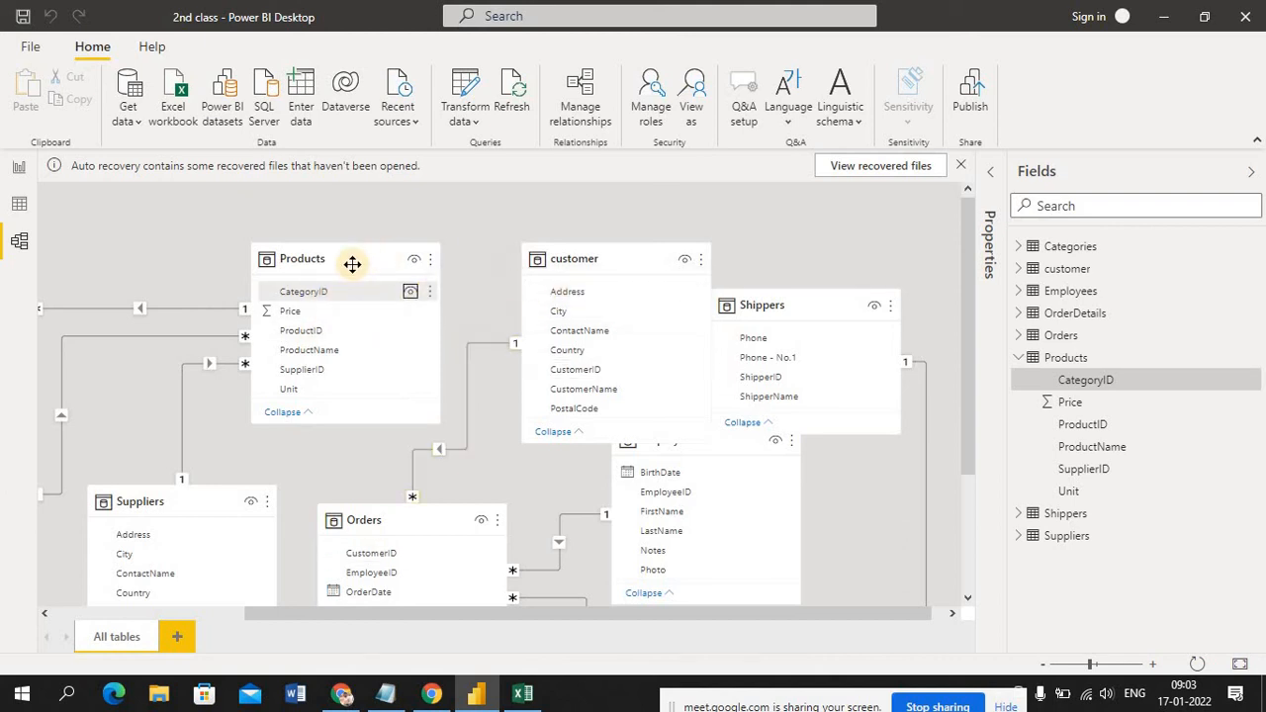
Look at the OrderDetails sheet in the Excel data set workbook and return to the report page in Power BI
mouse_move(602, 259)
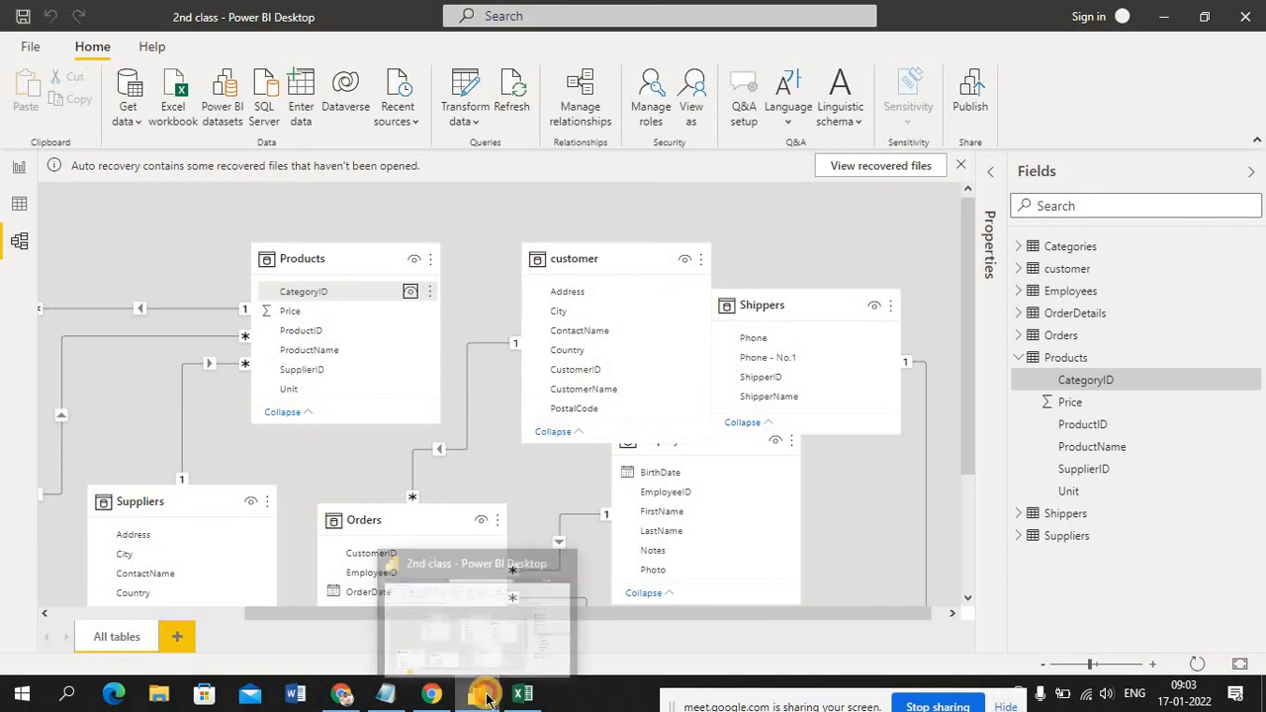
left_click(522, 693)
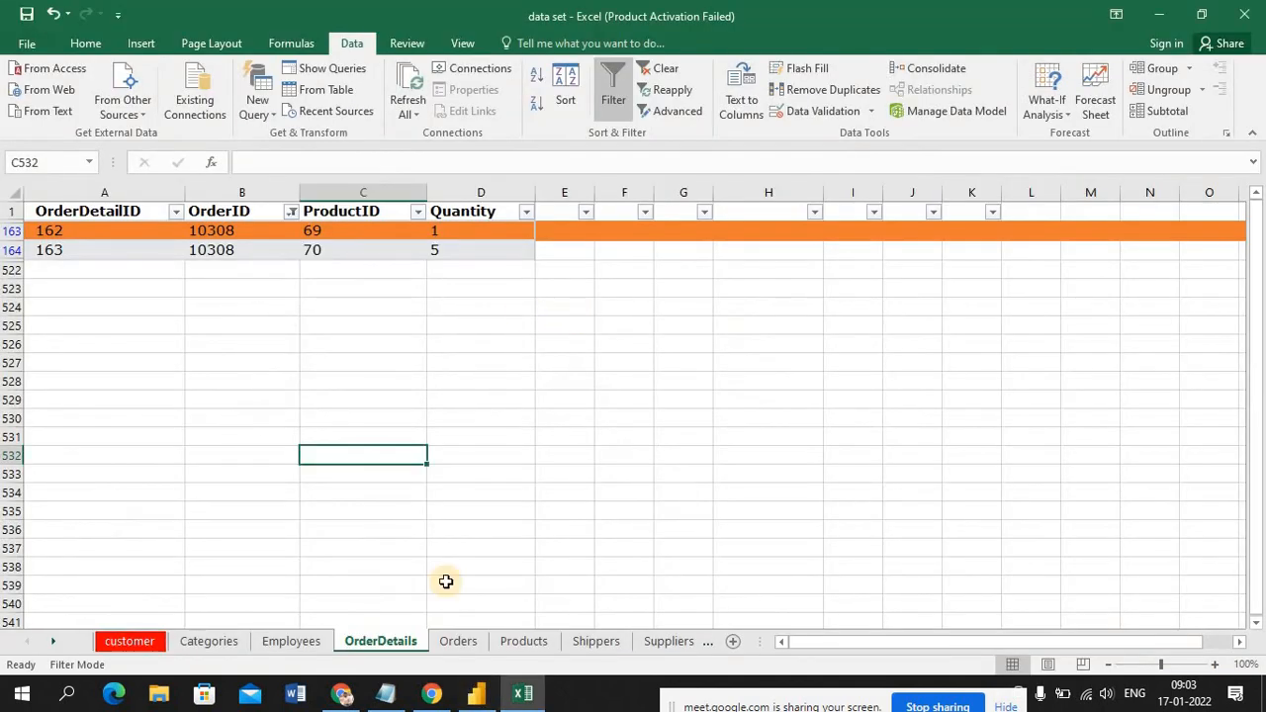
left_click(475, 693)
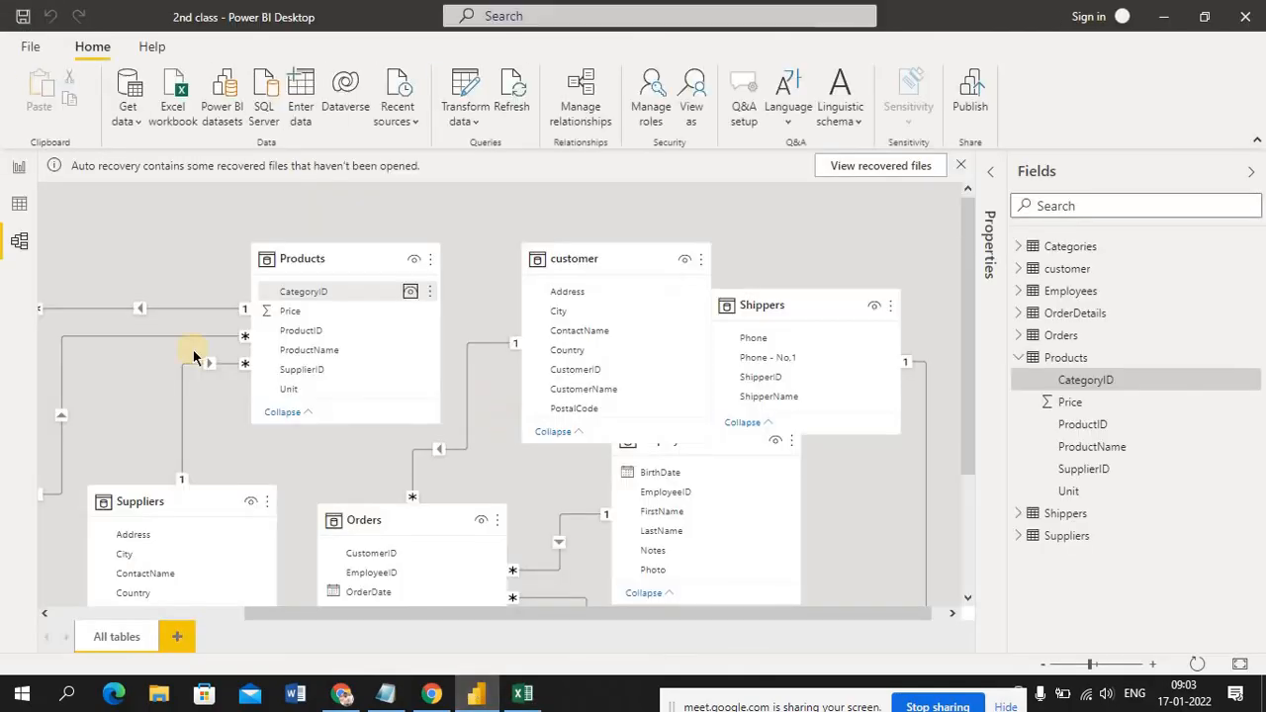
left_click(18, 171)
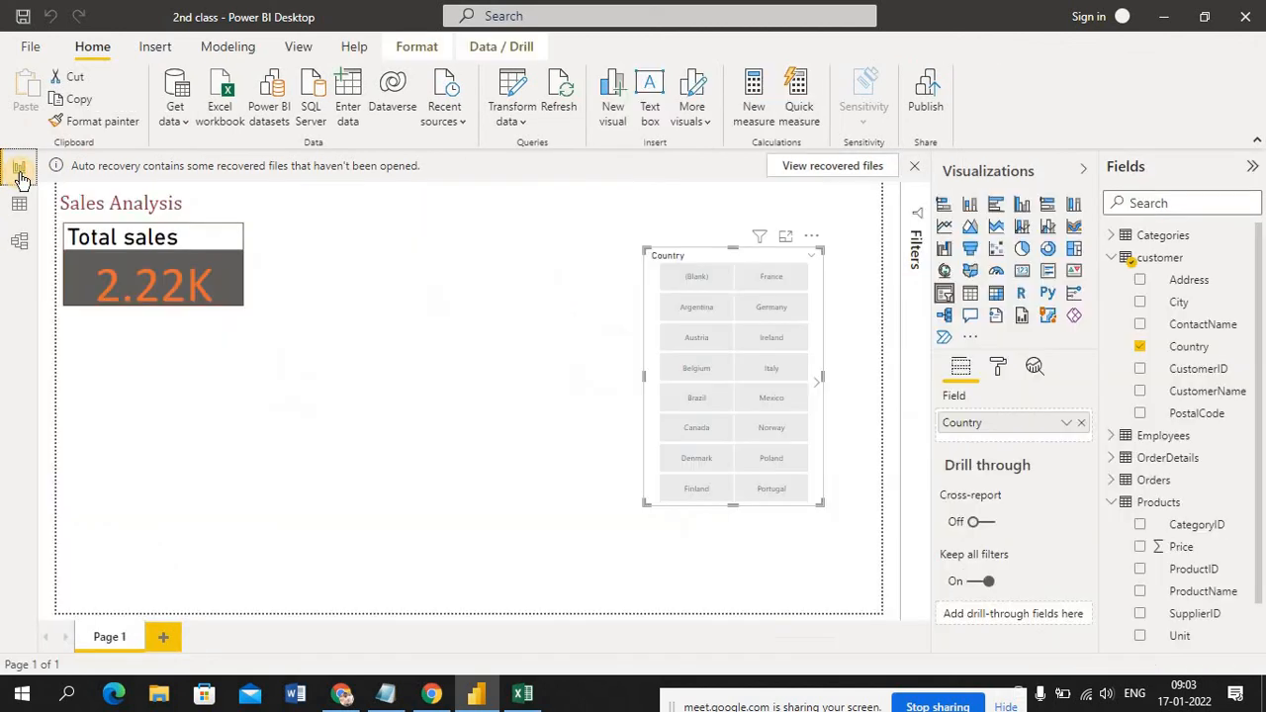
Select (Blank) in the Country slicer, clear the selection and view the options for its buttons
left_click(706, 275)
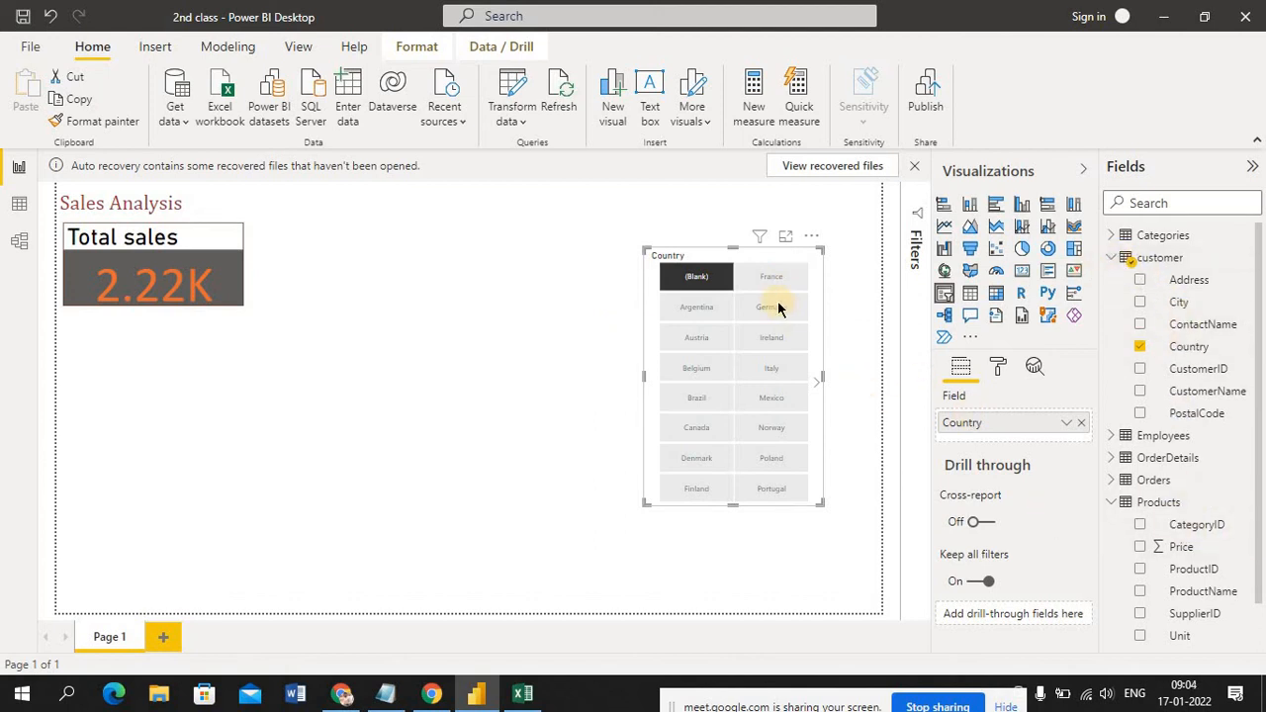
left_click(811, 238)
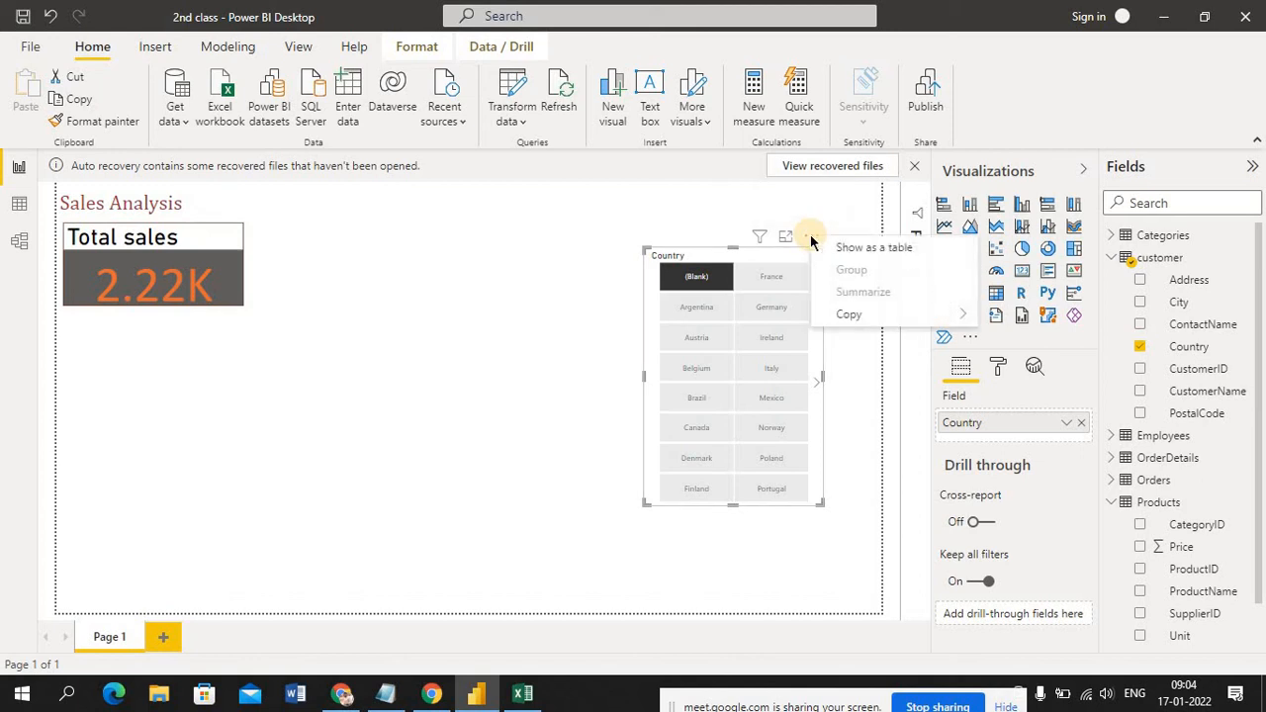
left_click(764, 285)
right_click(764, 285)
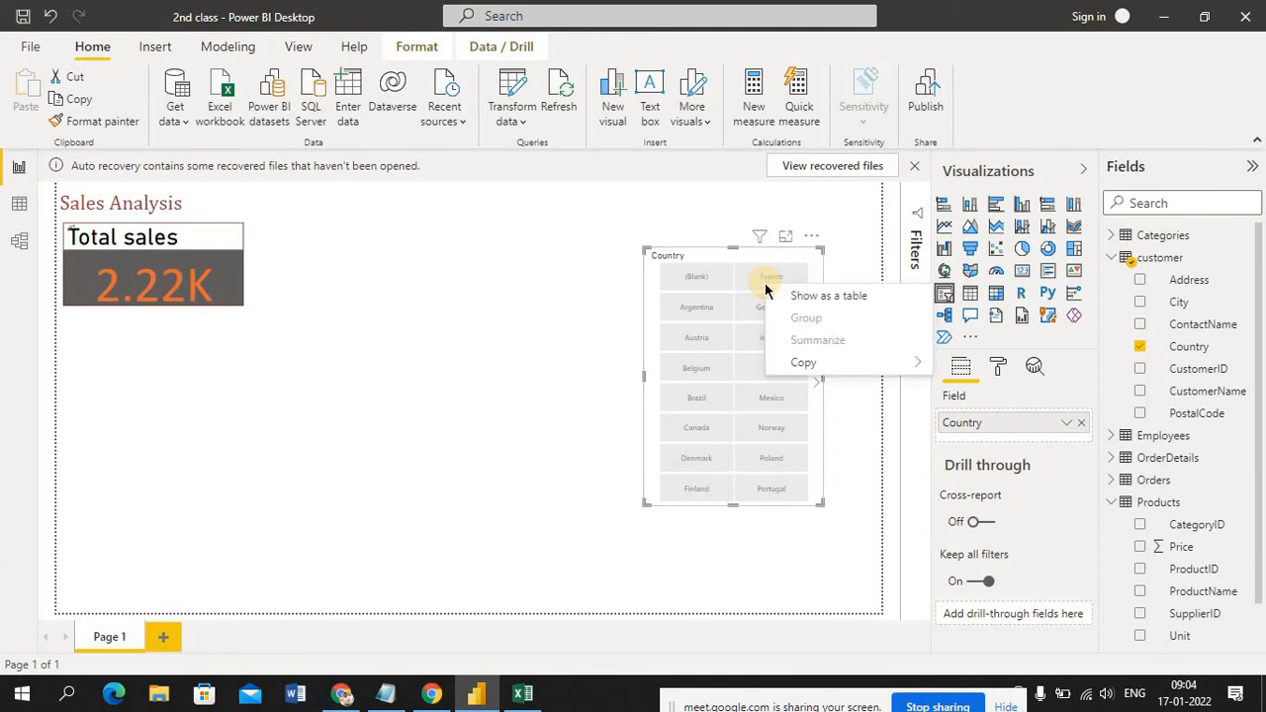
Remove the Country slicer from the Sales Analysis page
left_click(811, 238)
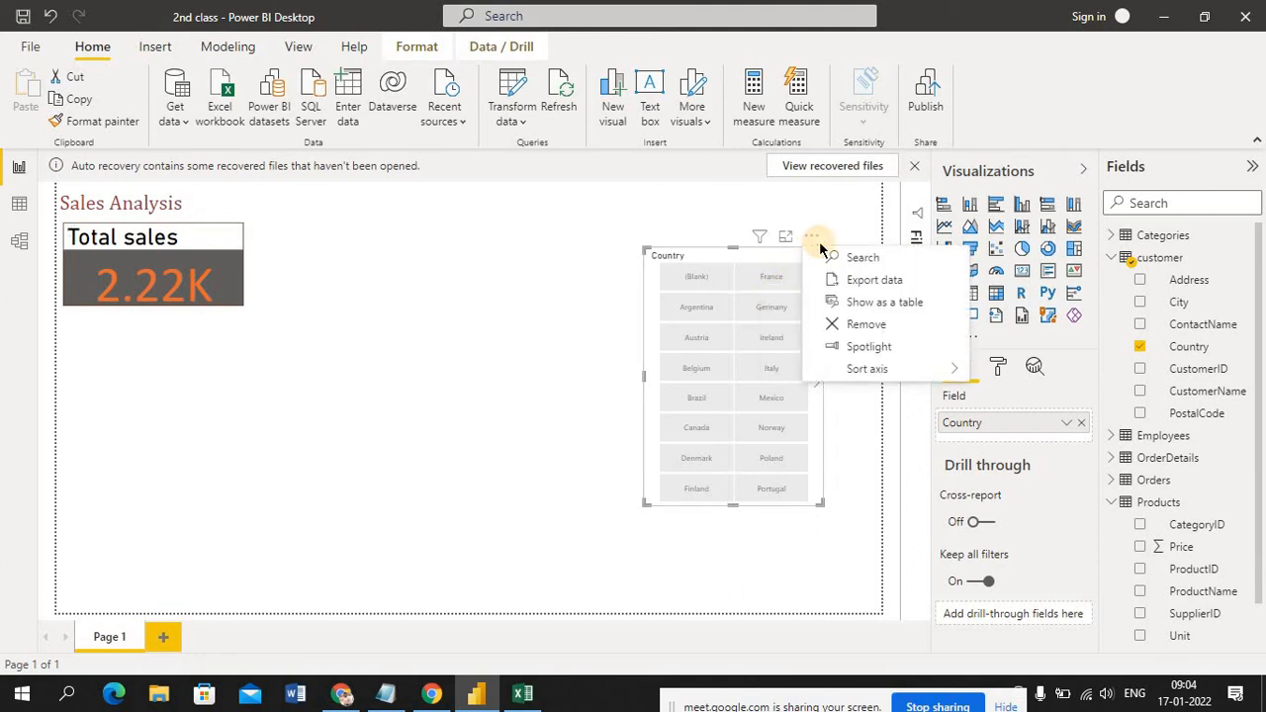
left_click(819, 545)
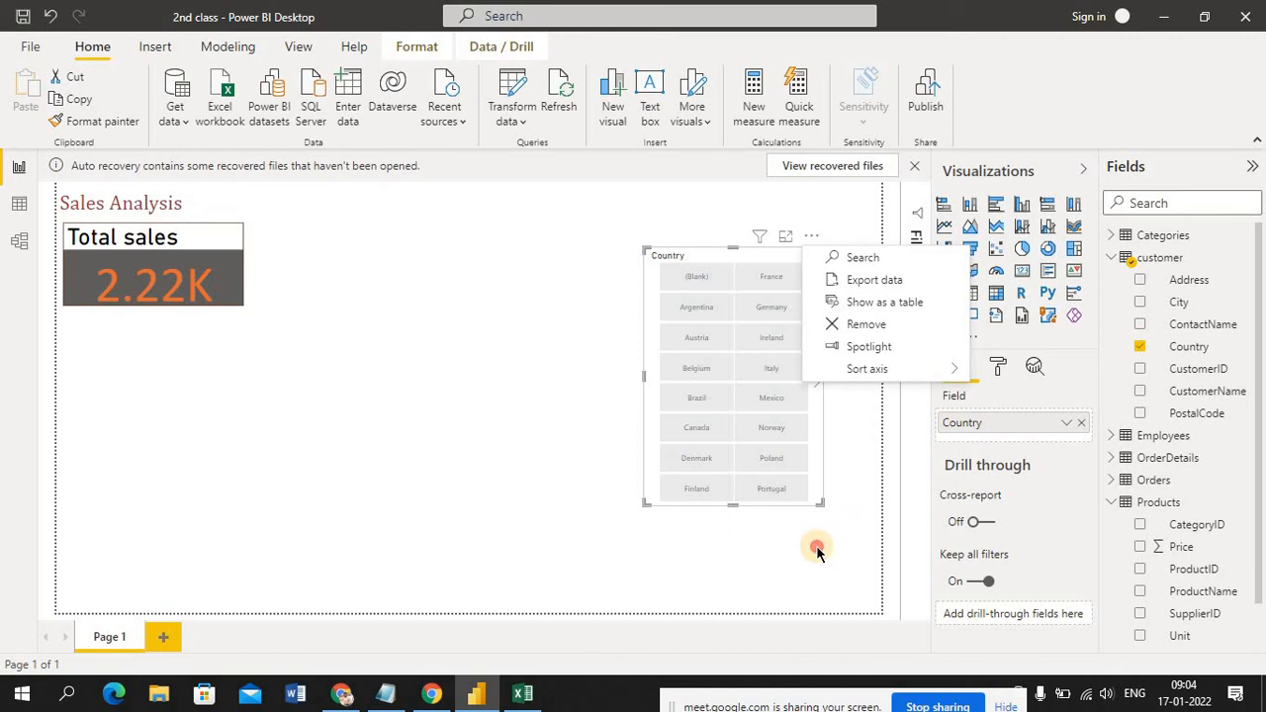
left_click(811, 239)
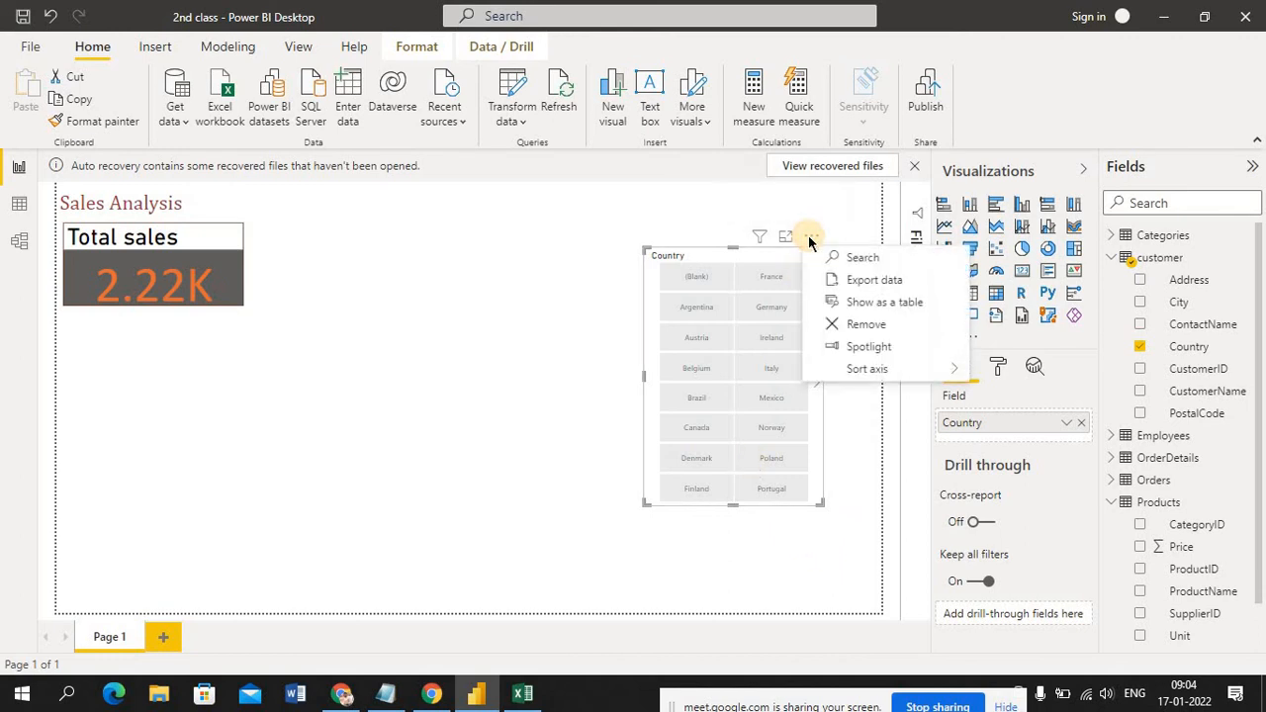
left_click(860, 325)
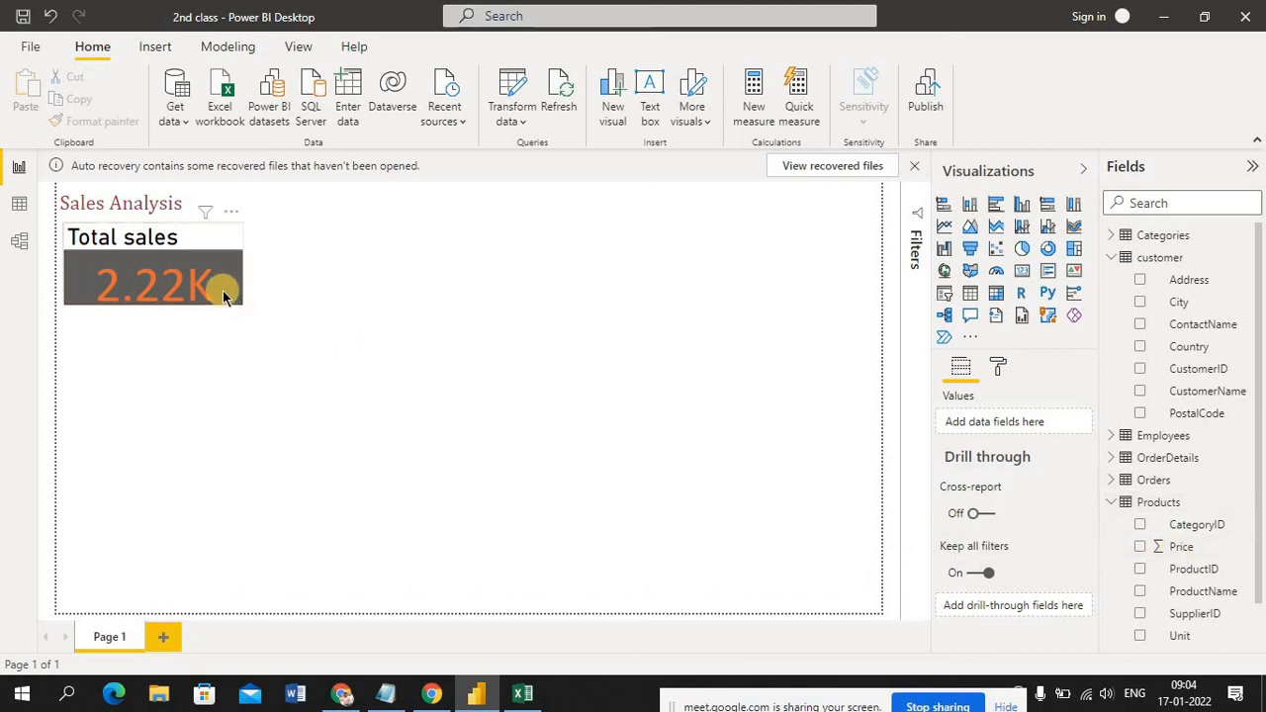
Add a slicer with the ProductName field from Products and place it beside the Total sales card
left_click(945, 295)
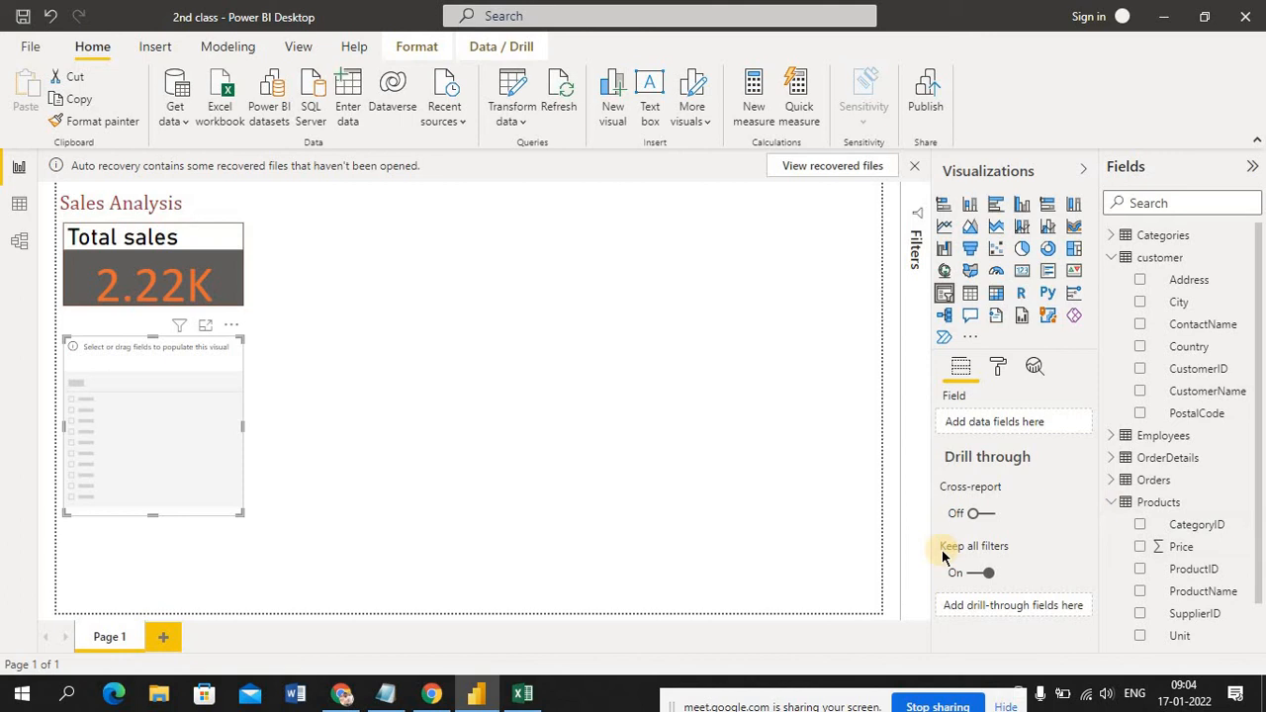
mouse_move(942, 549)
left_click(1175, 597)
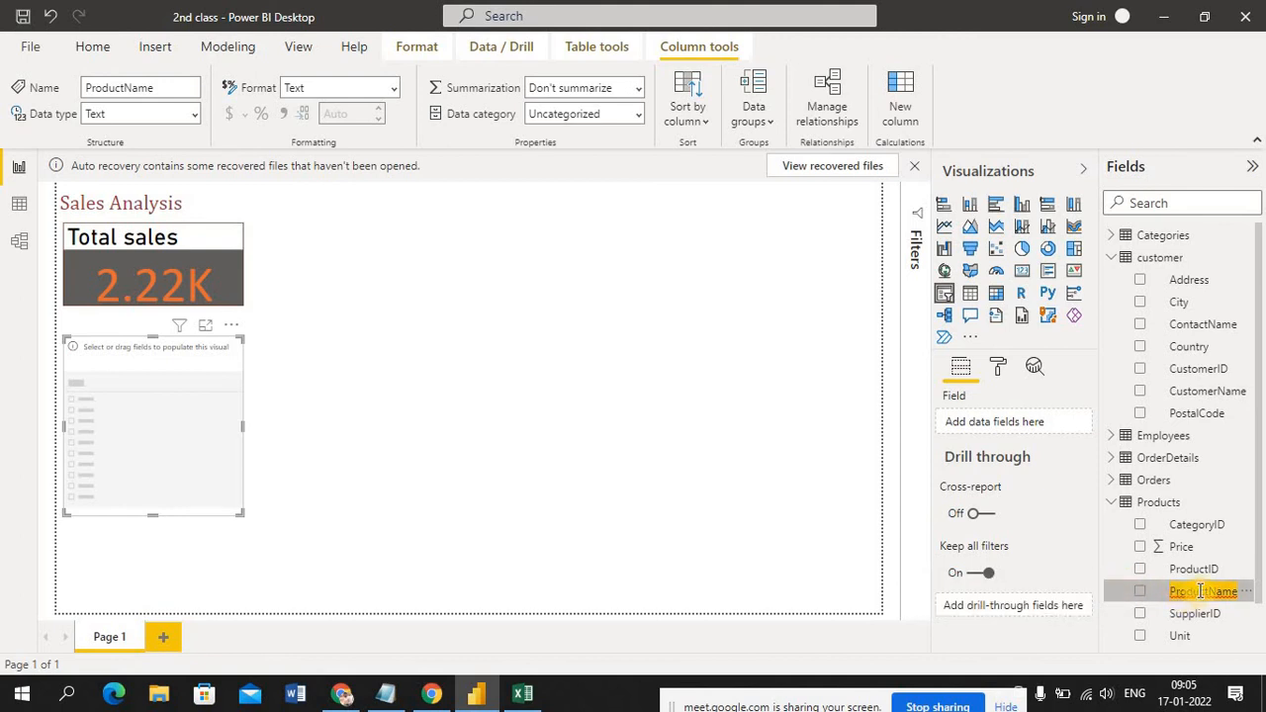
left_click_drag(1184, 591, 195, 429)
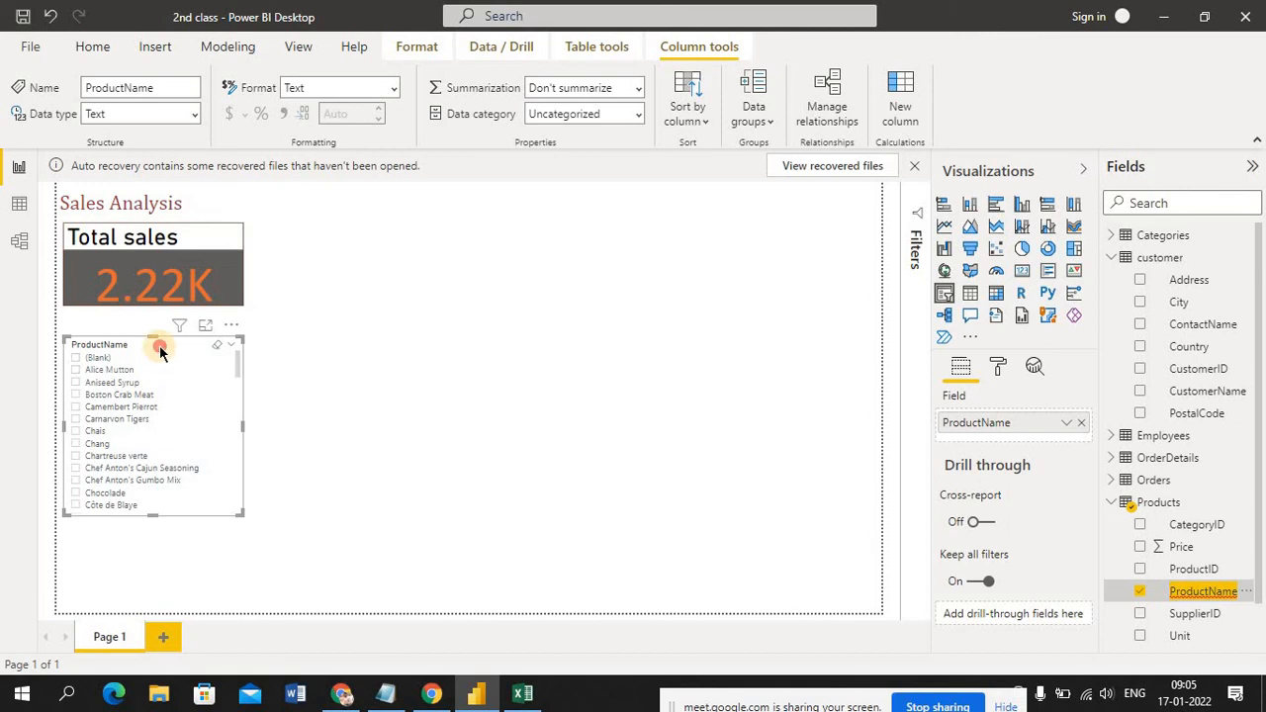
left_click_drag(164, 347, 384, 243)
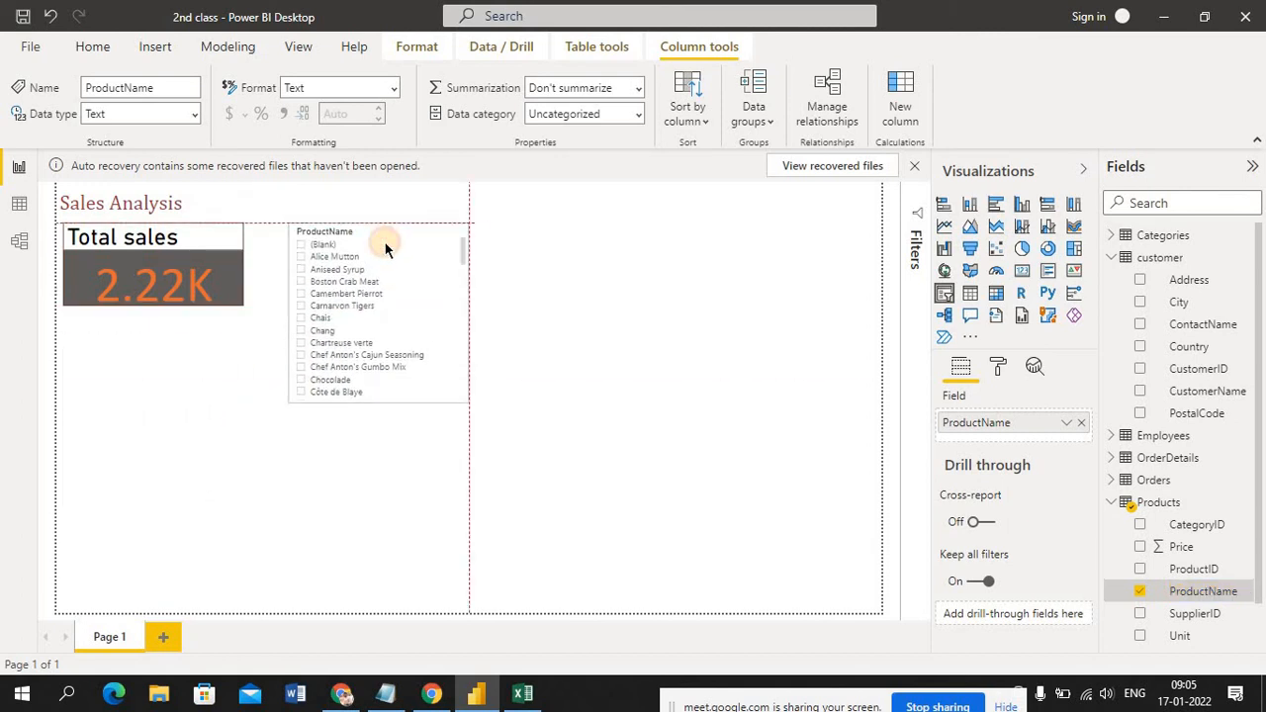
Test the ProductName slicer on the Total sales card by selecting individual products such as Aniseed Syrup, one at a time
left_click(333, 279)
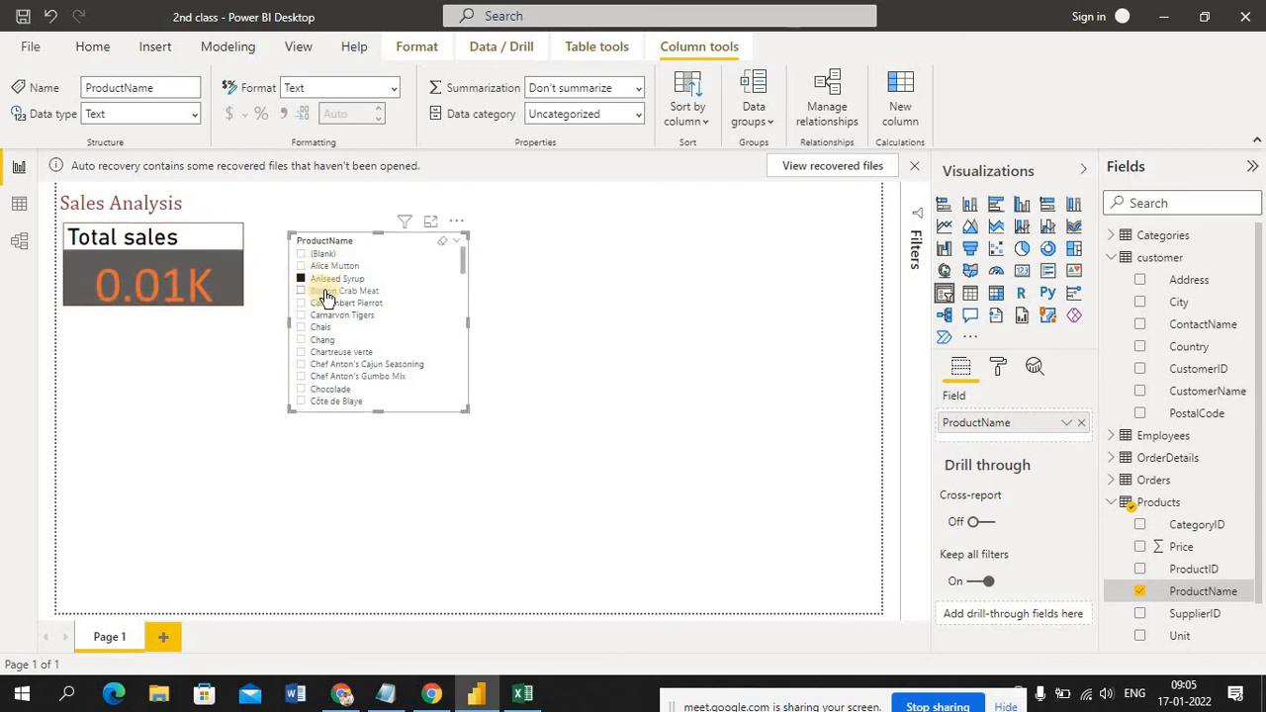
left_click(326, 293)
left_click(347, 305)
left_click(349, 326)
left_click(348, 327)
left_click(332, 366)
Select Boston Crab Meat in the ProductName slicer and reposition the slicer right beside the Total sales card
left_click_drag(338, 285, 329, 366)
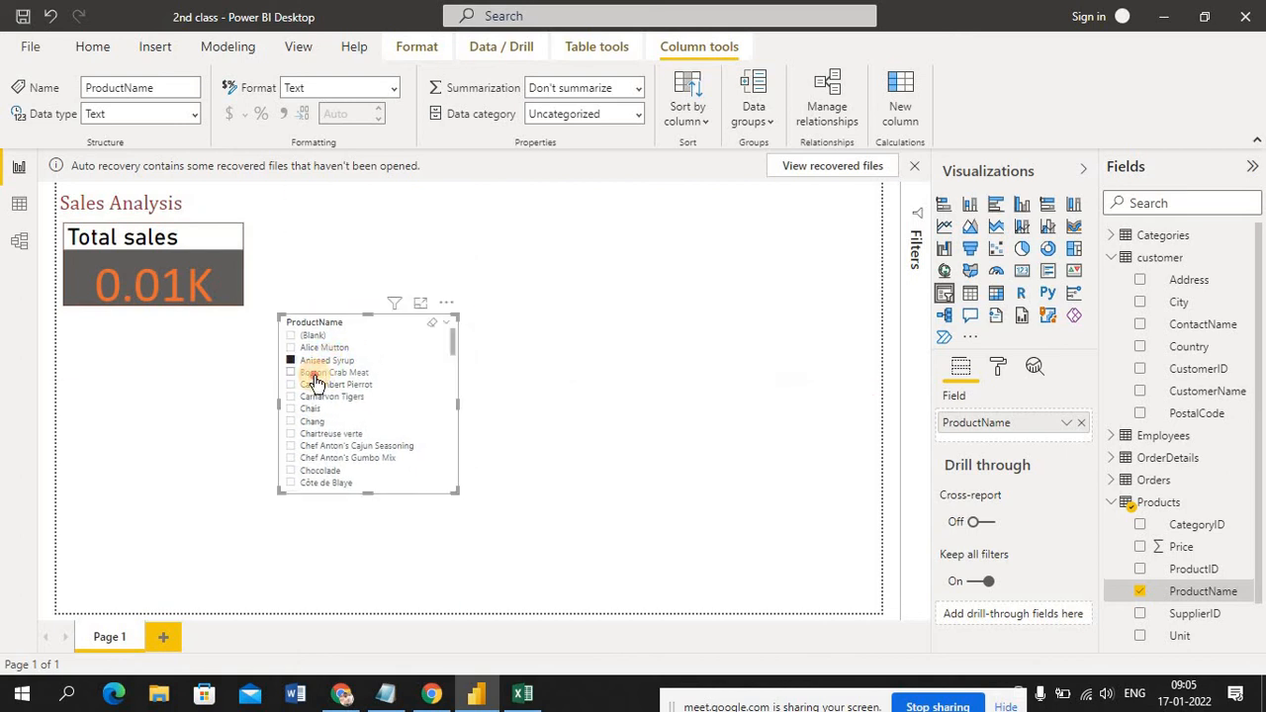
left_click(314, 376)
left_click_drag(314, 378, 306, 289)
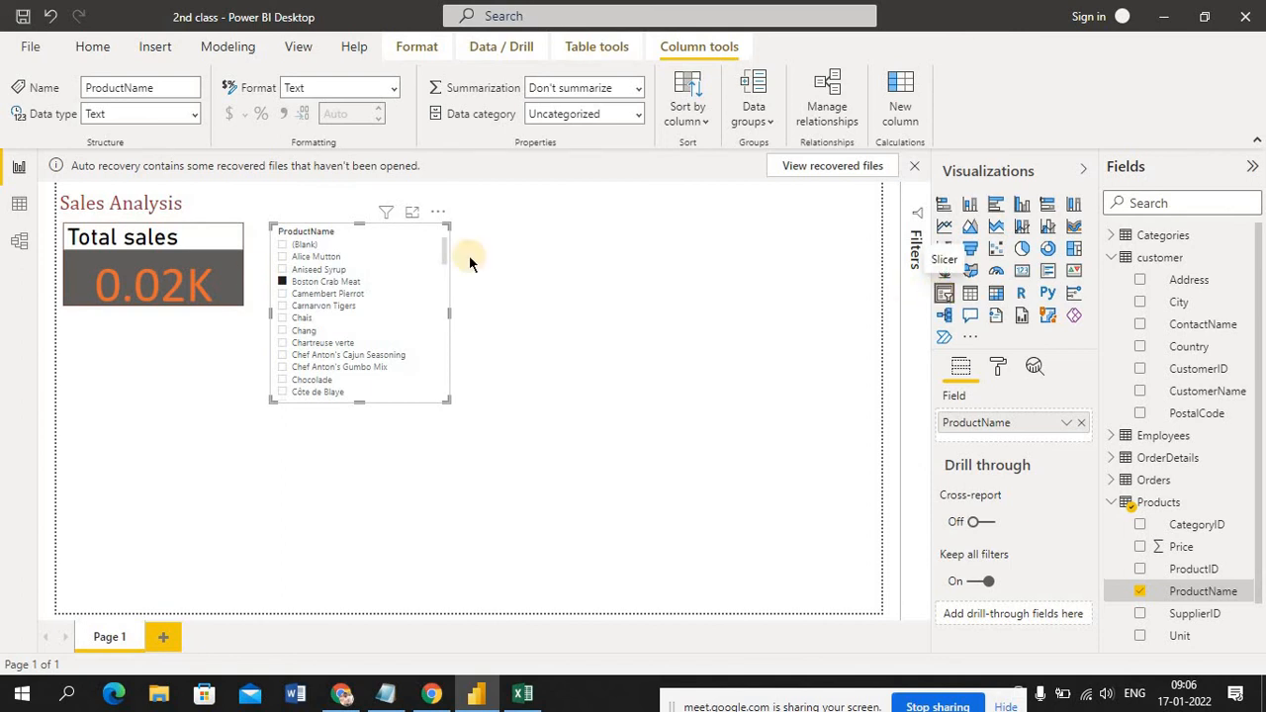
Open the selection controls in the ProductName slicer's formatting options and select Aniseed Syrup in the slicer
left_click(200, 249)
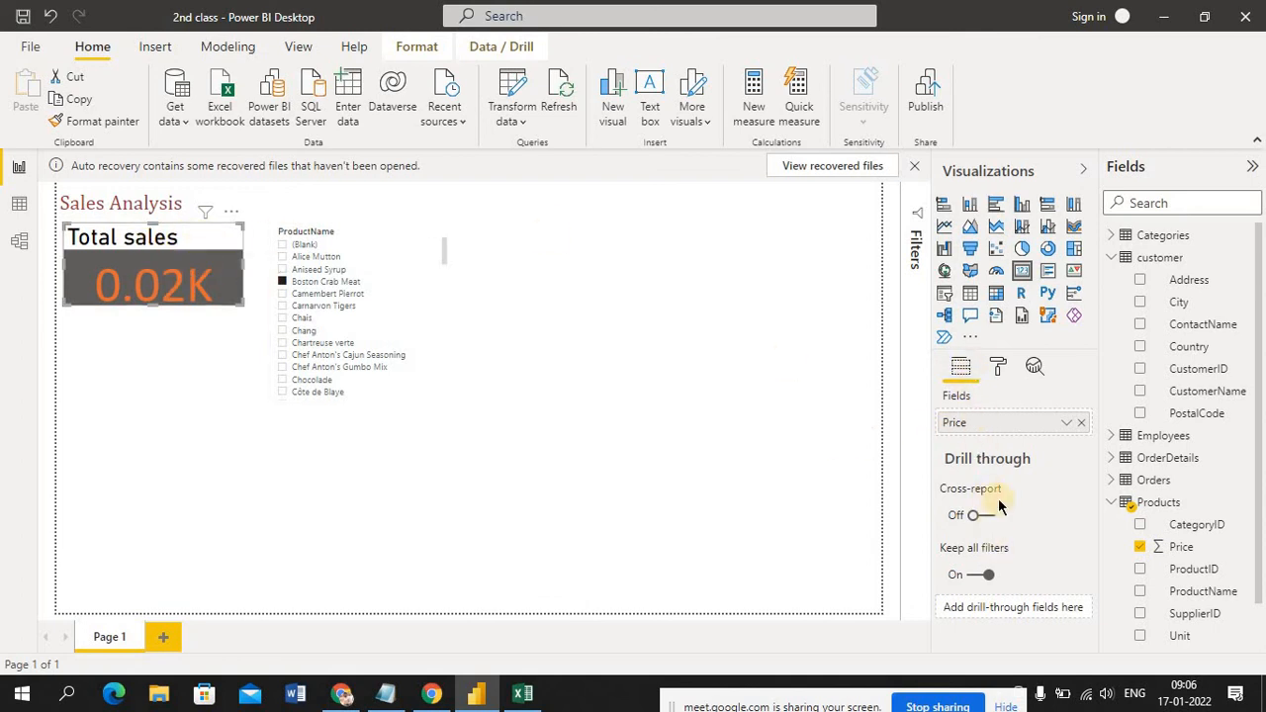
left_click(999, 368)
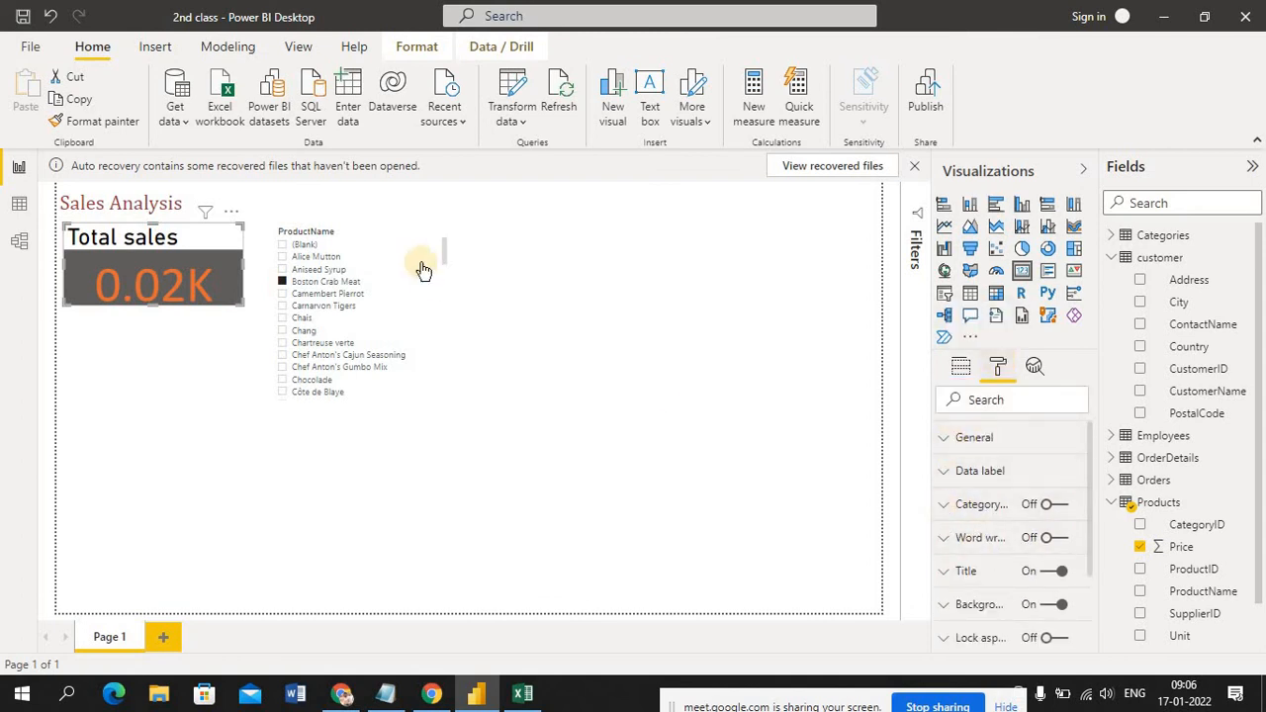
left_click(384, 247)
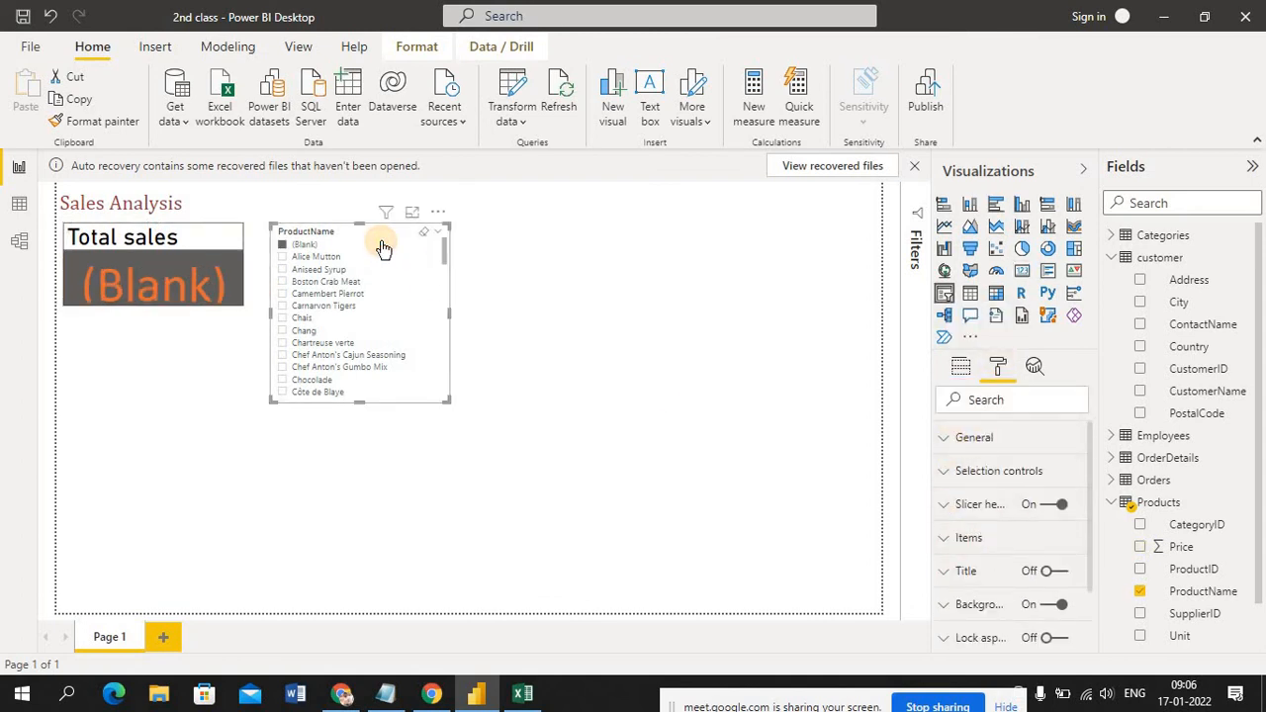
left_click(946, 444)
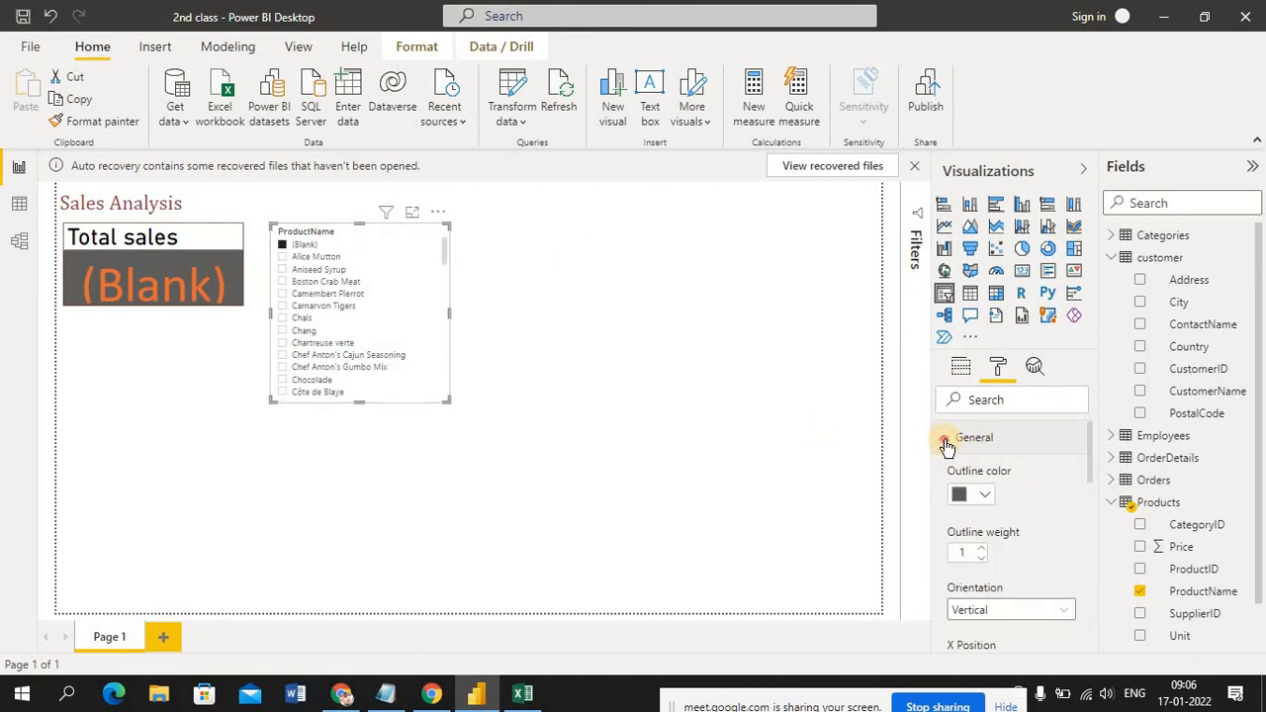
left_click(946, 444)
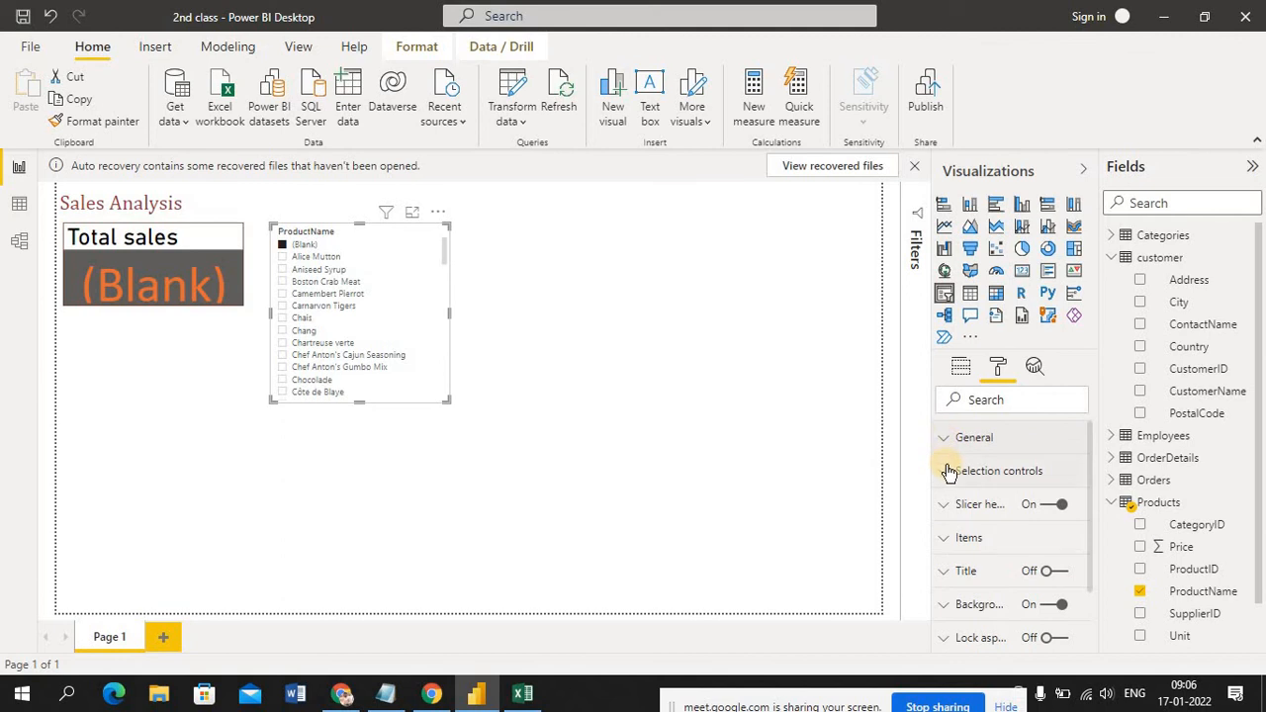
left_click(946, 475)
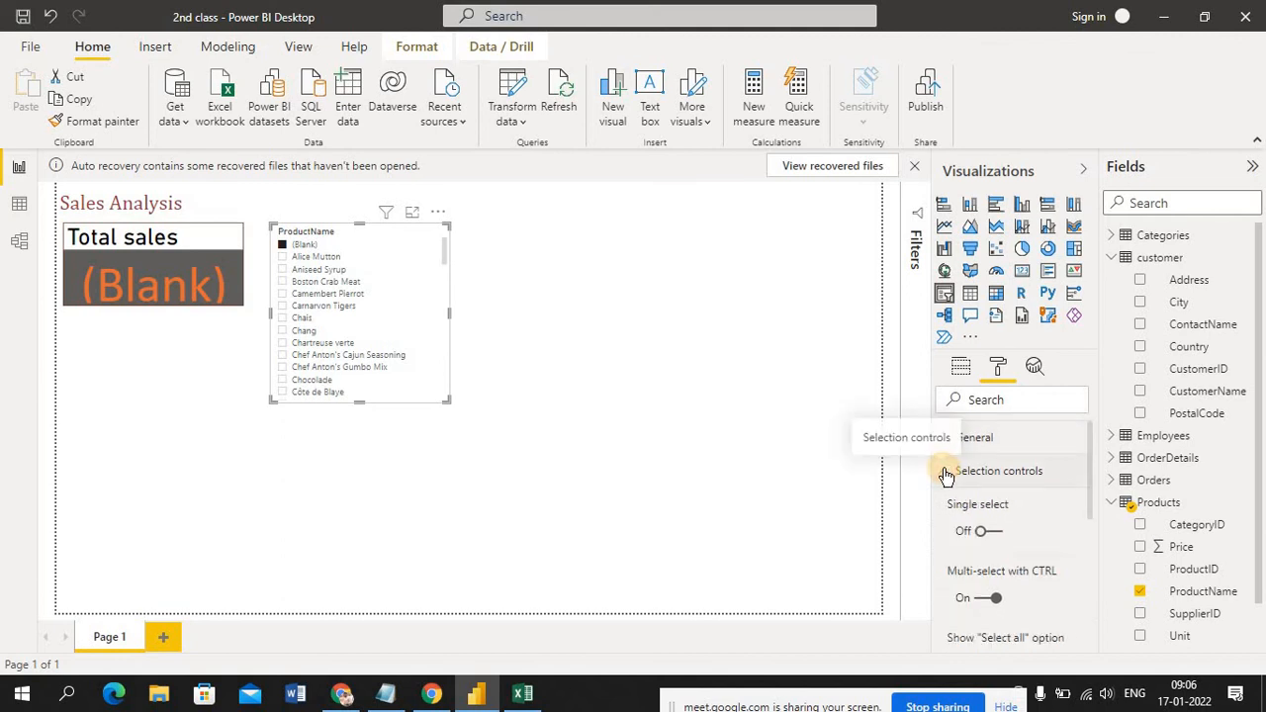
left_click(315, 259)
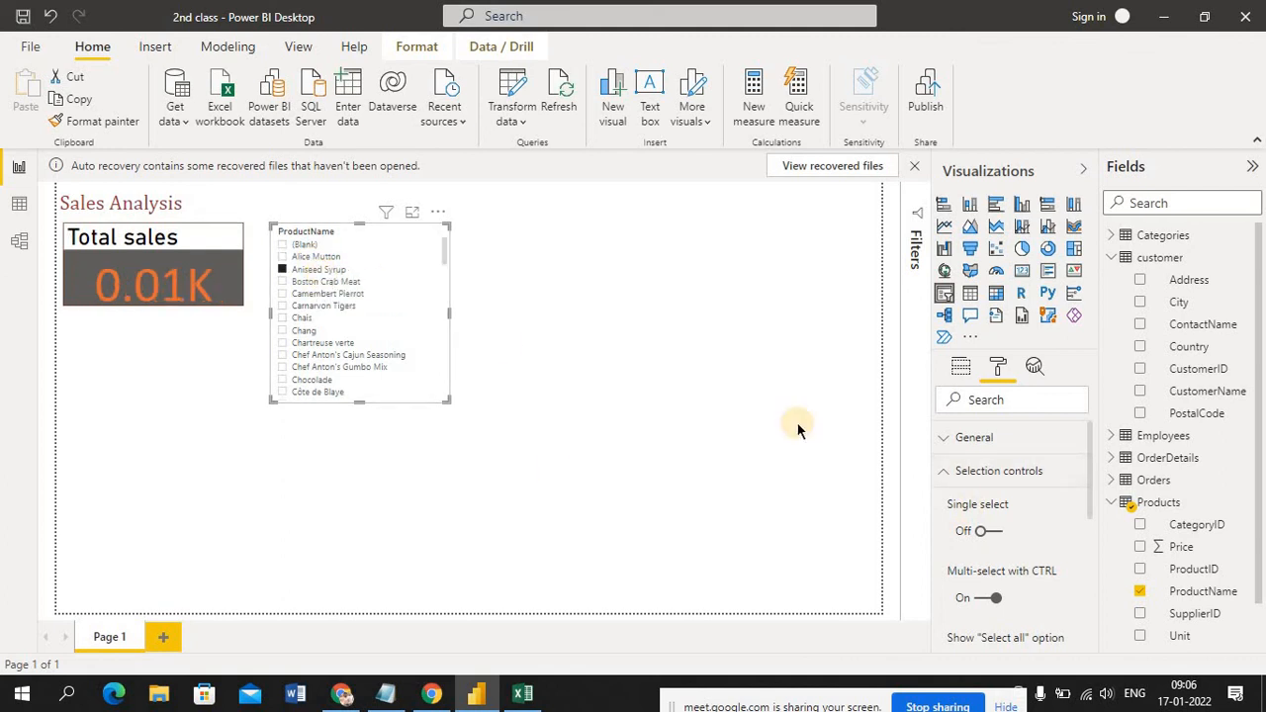
Try single select on the slicer with Camembert Pierrot, Boston Crab Meat and Aniseed Syrup, and turn single select off again
left_click(992, 534)
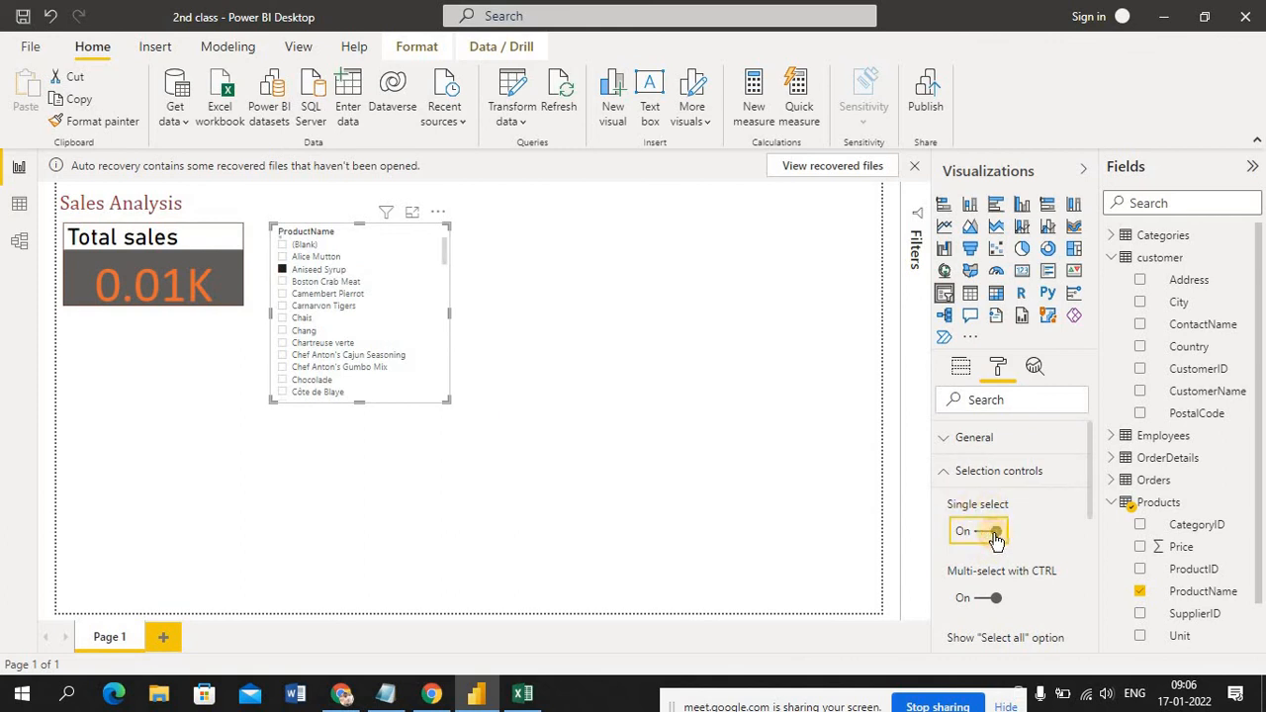
left_click(337, 282)
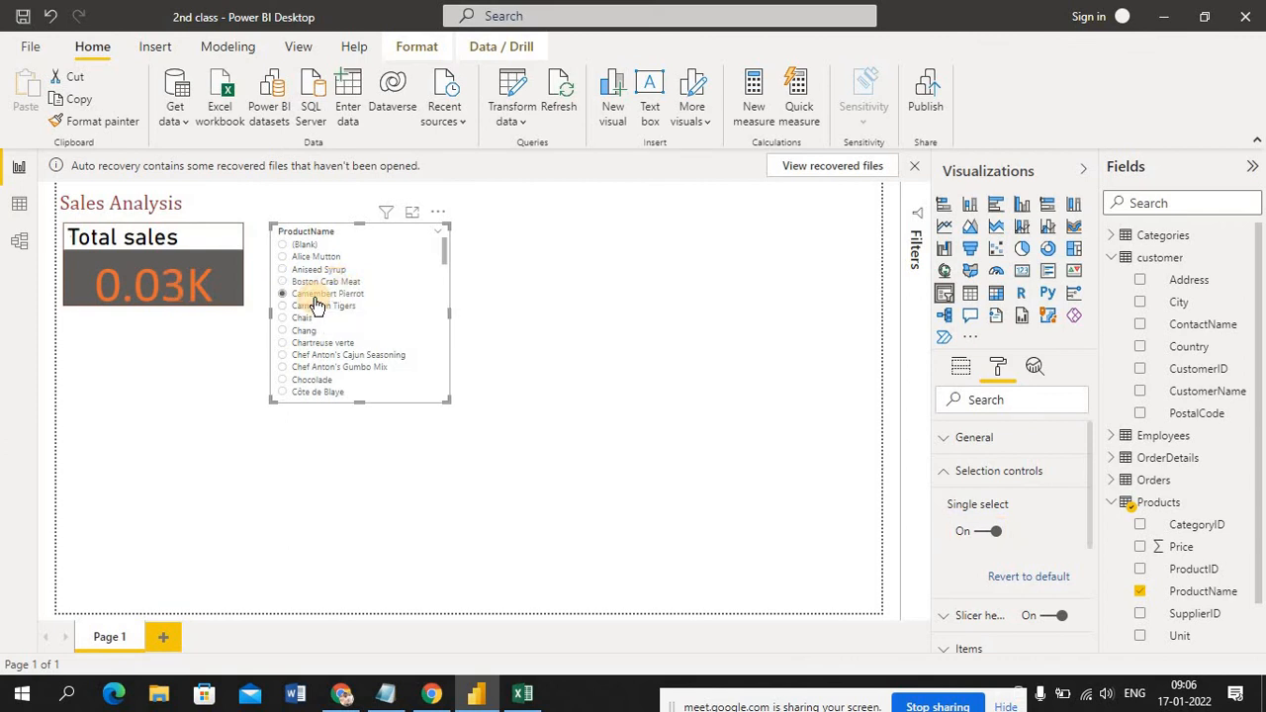
left_click(323, 285)
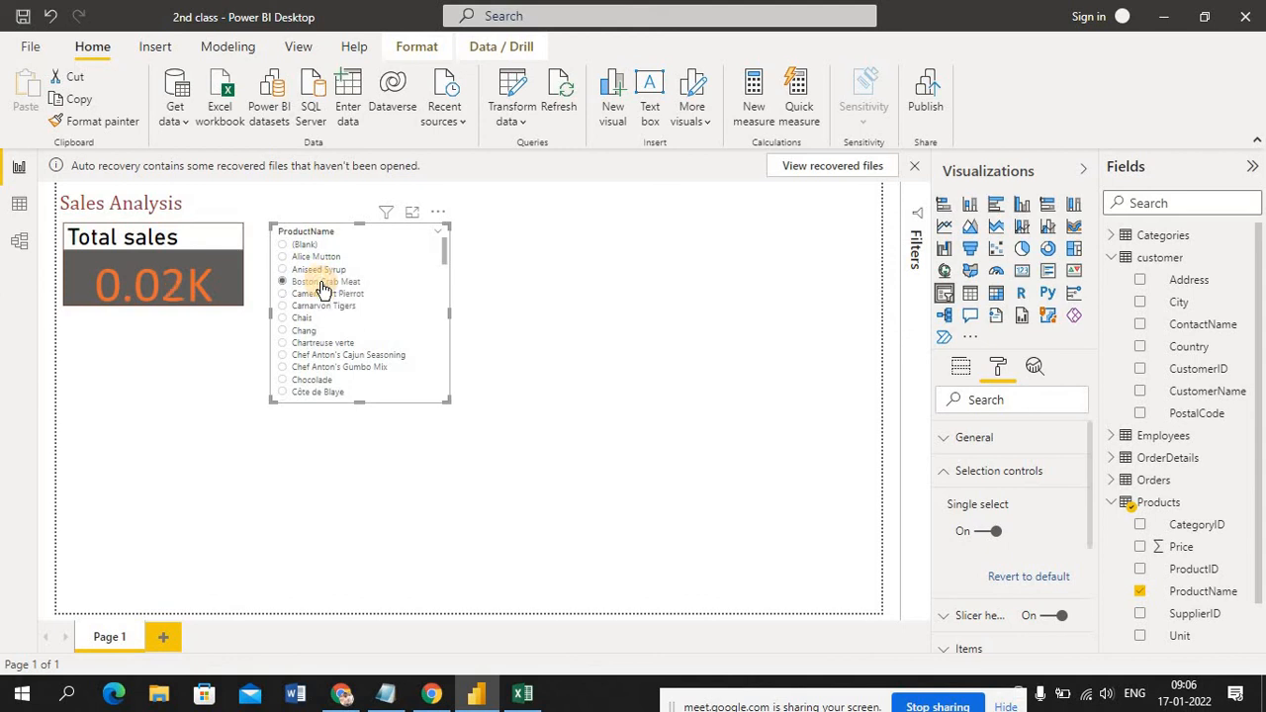
left_click(322, 267)
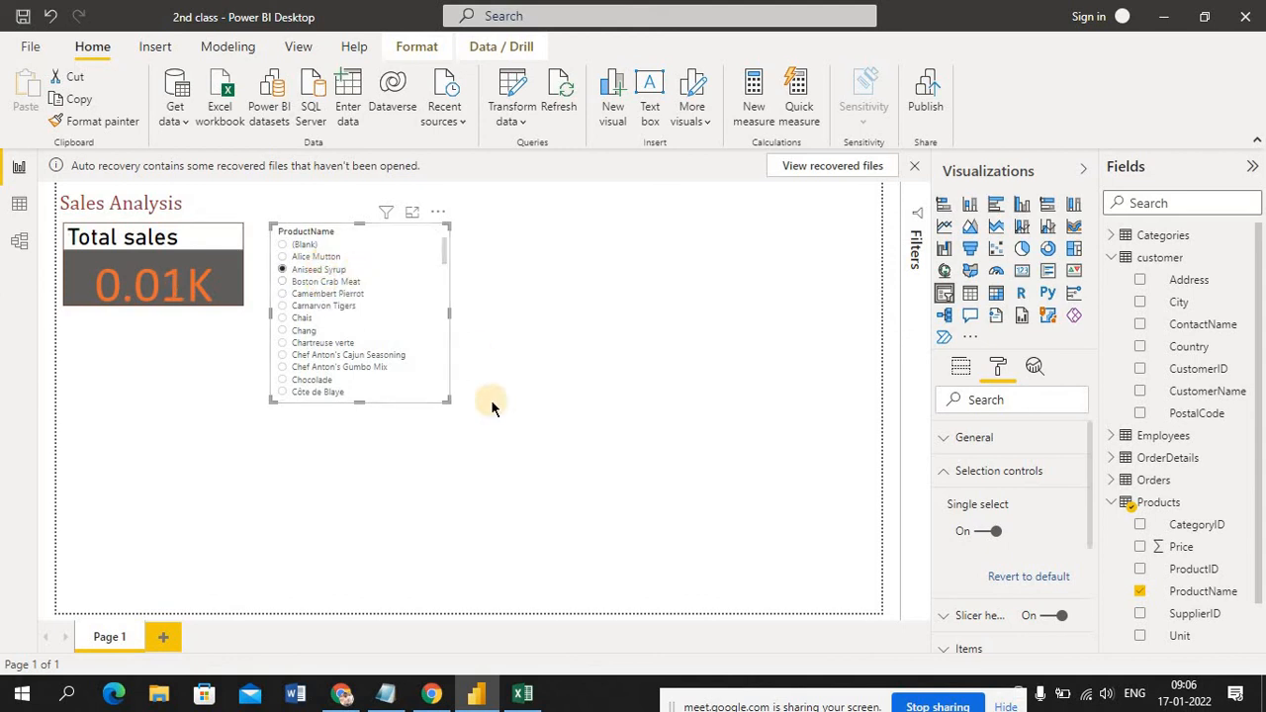
left_click(984, 534)
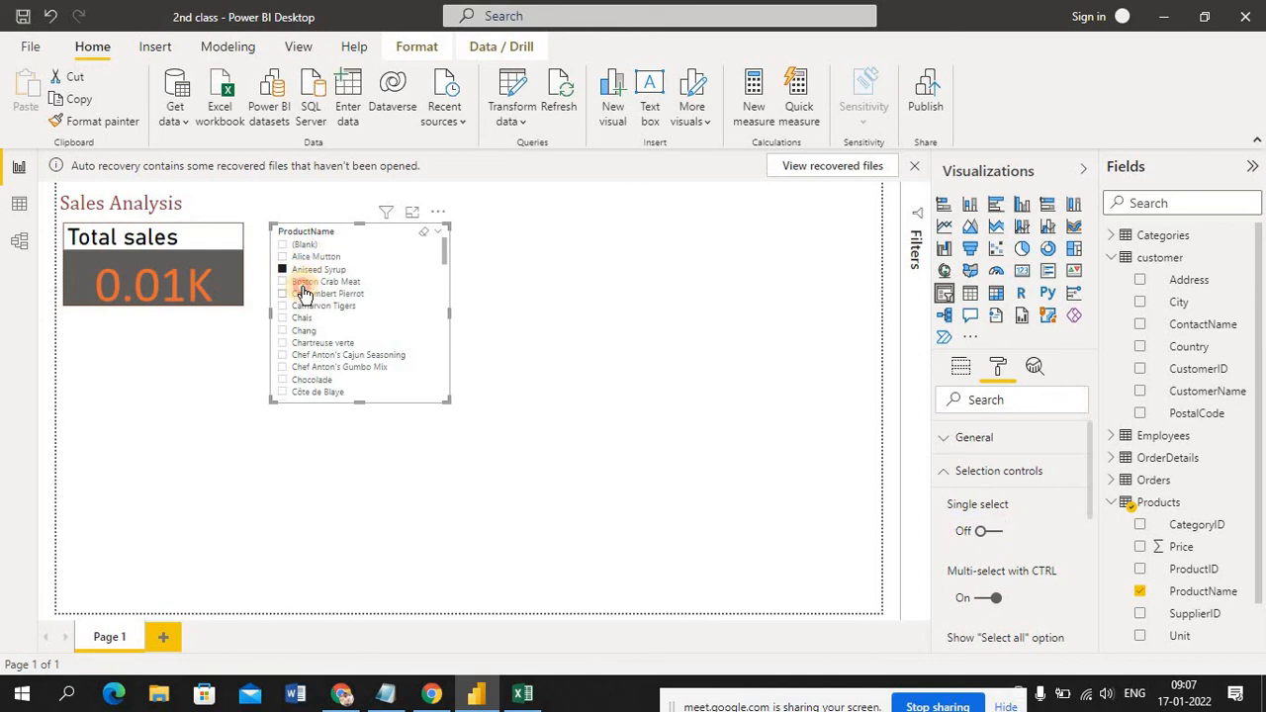
Turn off Multi-select with CTRL for the ProductName slicer and select Boston Crab Meat together with Aniseed Syrup
mouse_move(305, 293)
left_mouse_down()
mouse_move(304, 270)
mouse_move(298, 289)
left_mouse_up()
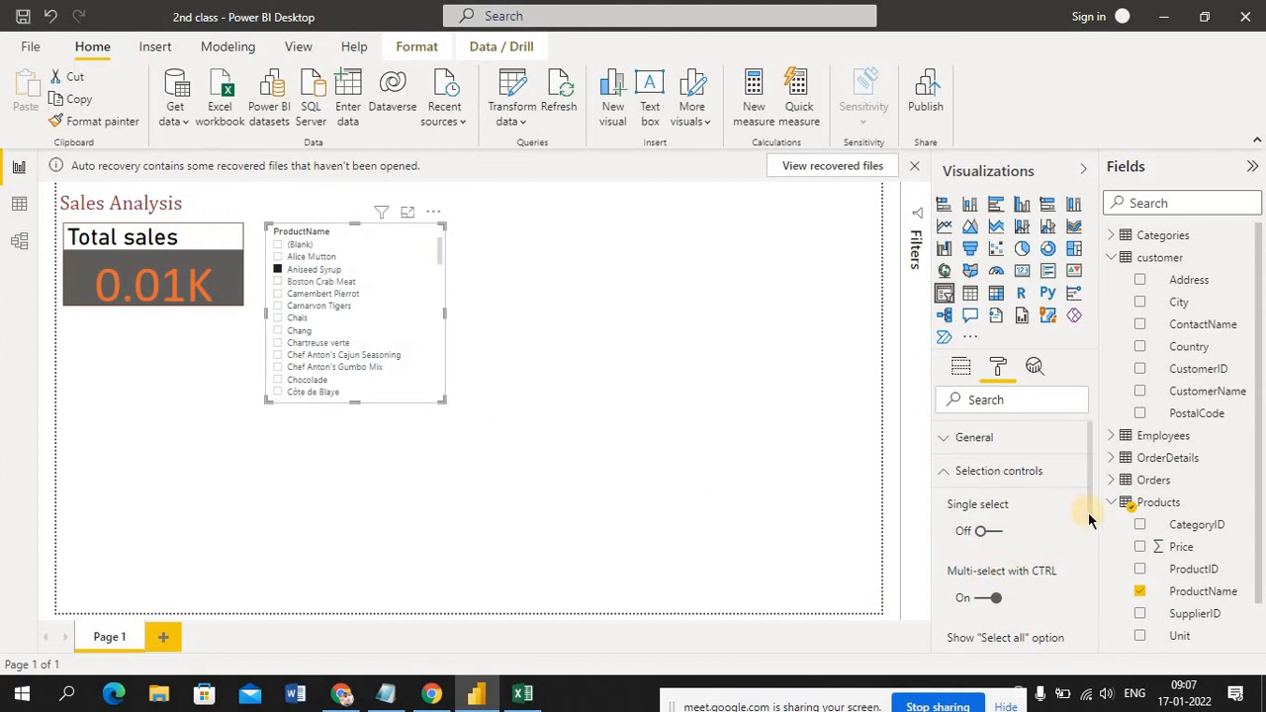
scroll(1103, 554, "down", 2)
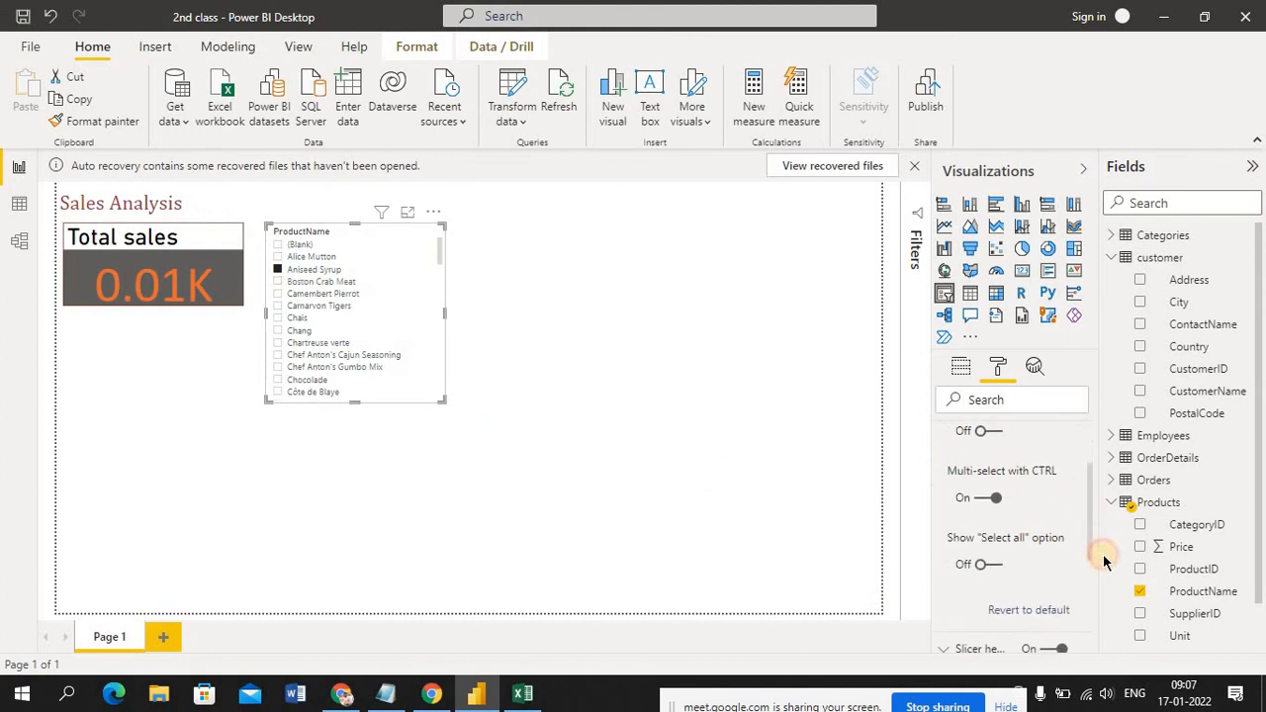
left_click(988, 502)
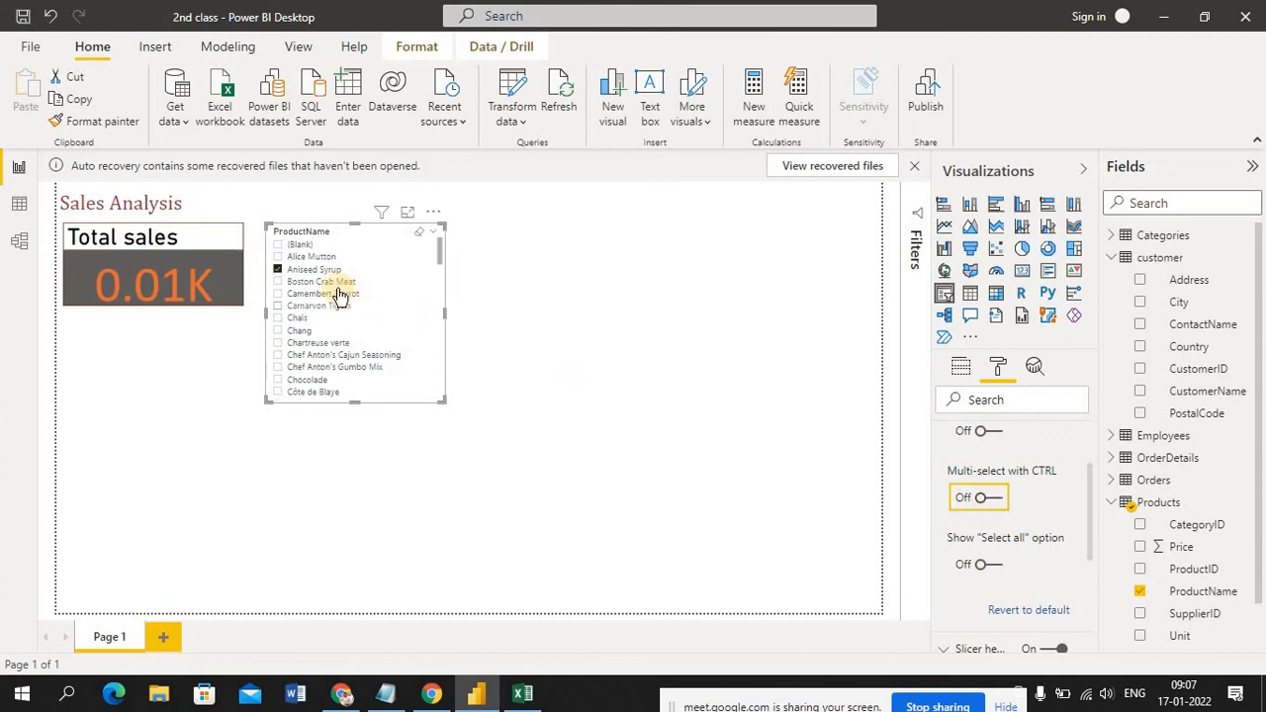
left_click(331, 284)
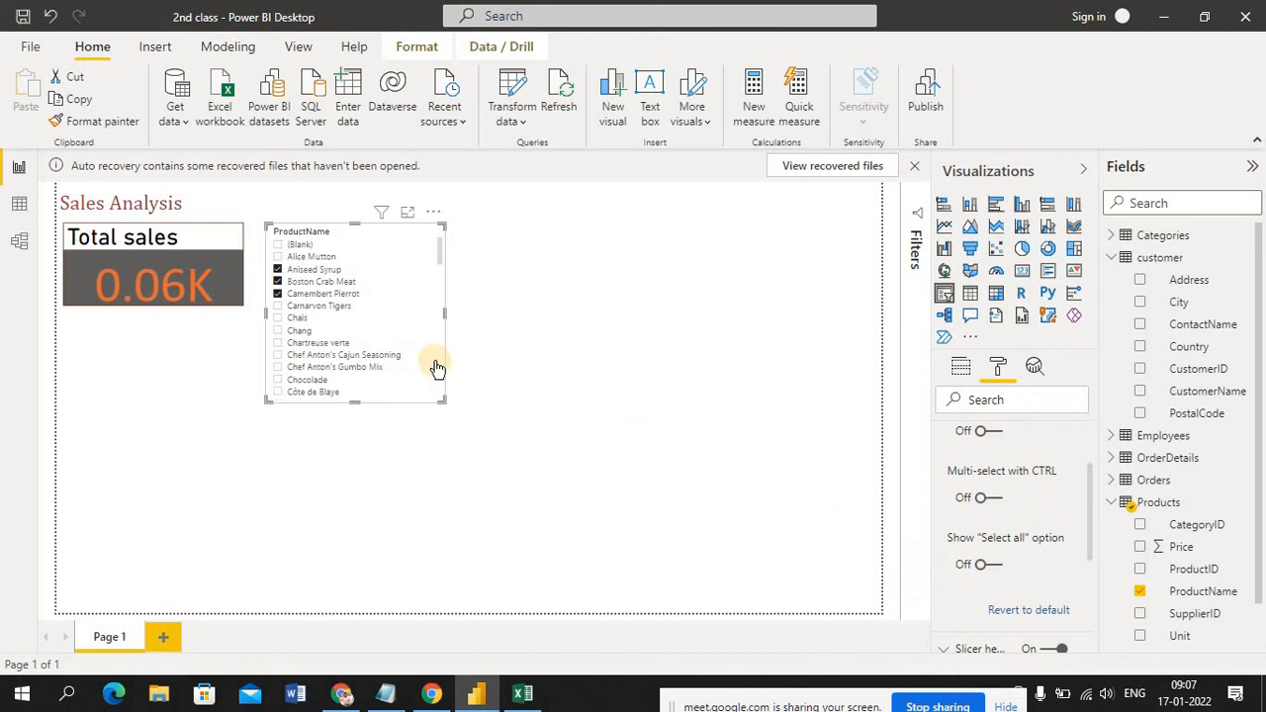
left_click(759, 531)
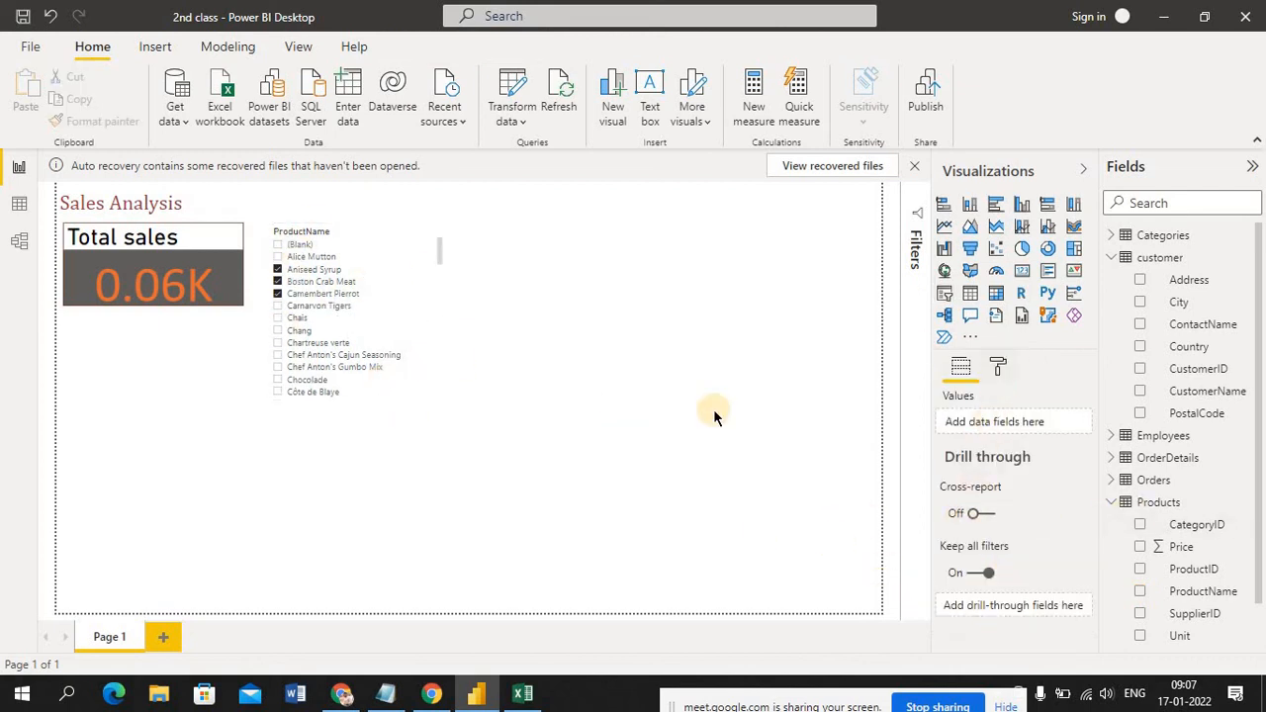
left_click(431, 301)
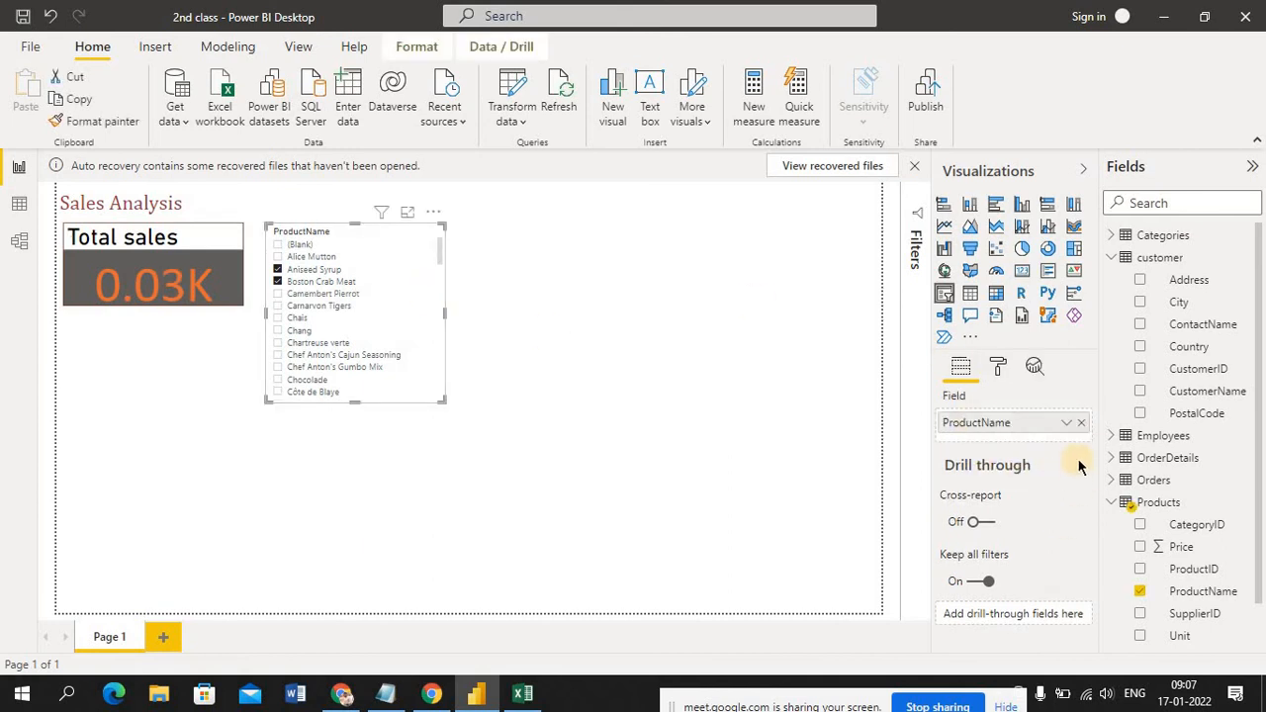
Turn on the title of the ProductName slicer and expand its title settings
left_click(998, 366)
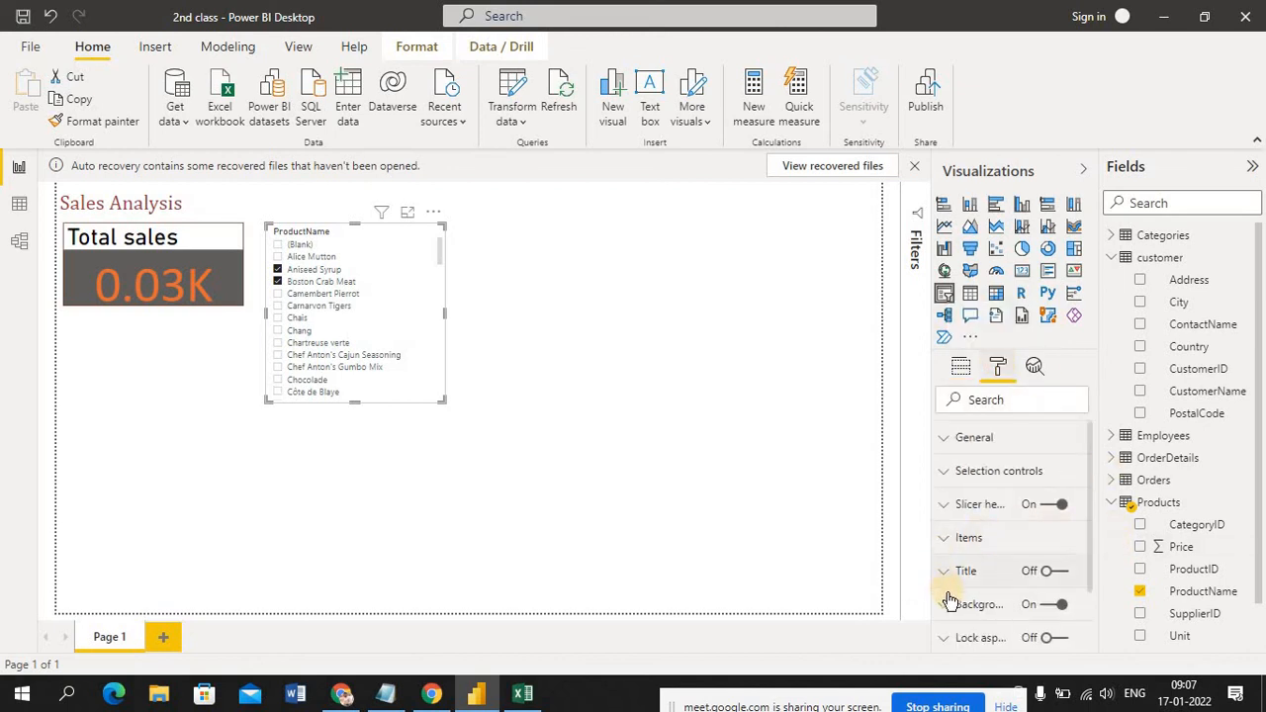
left_click(1061, 573)
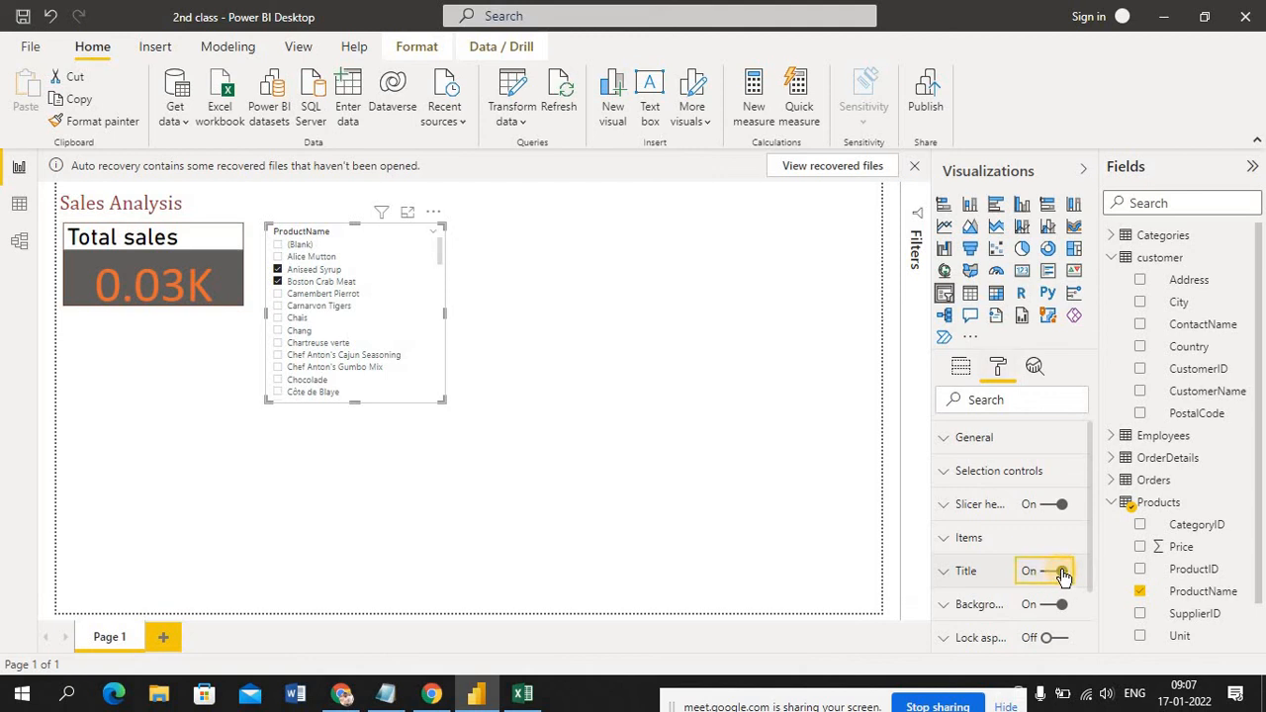
left_click(944, 579)
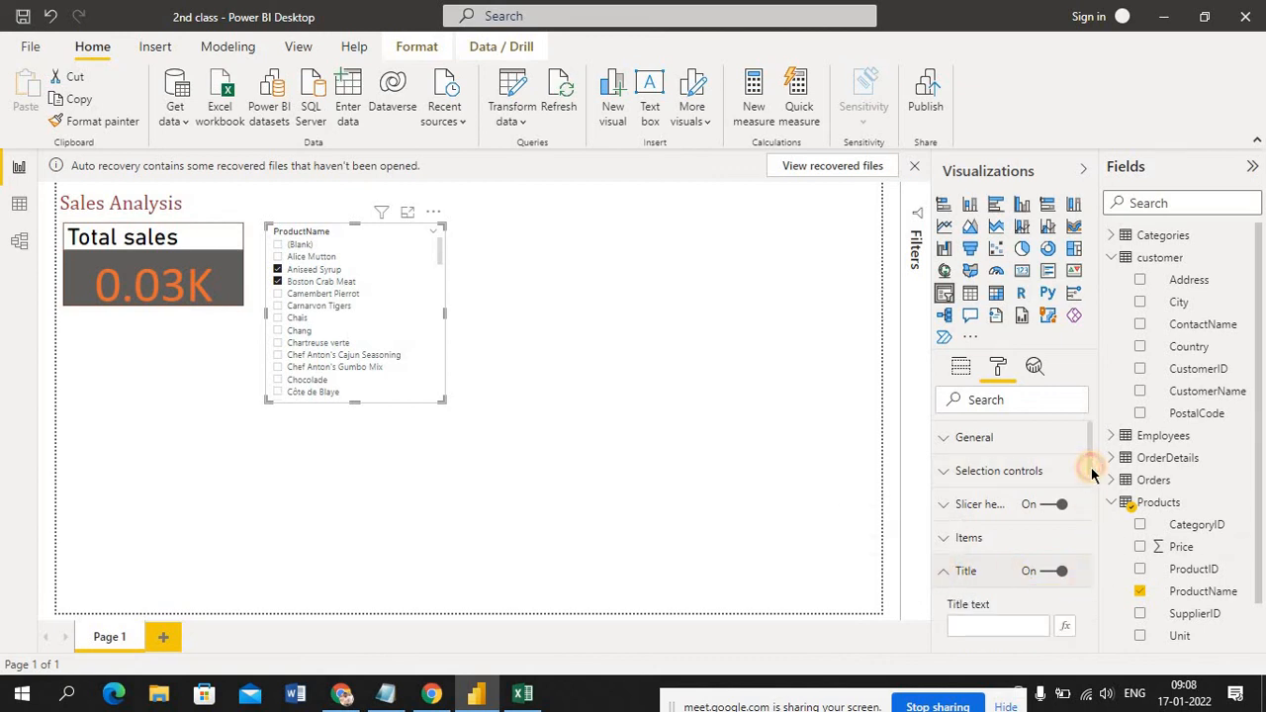
scroll(1092, 475, "down", 2)
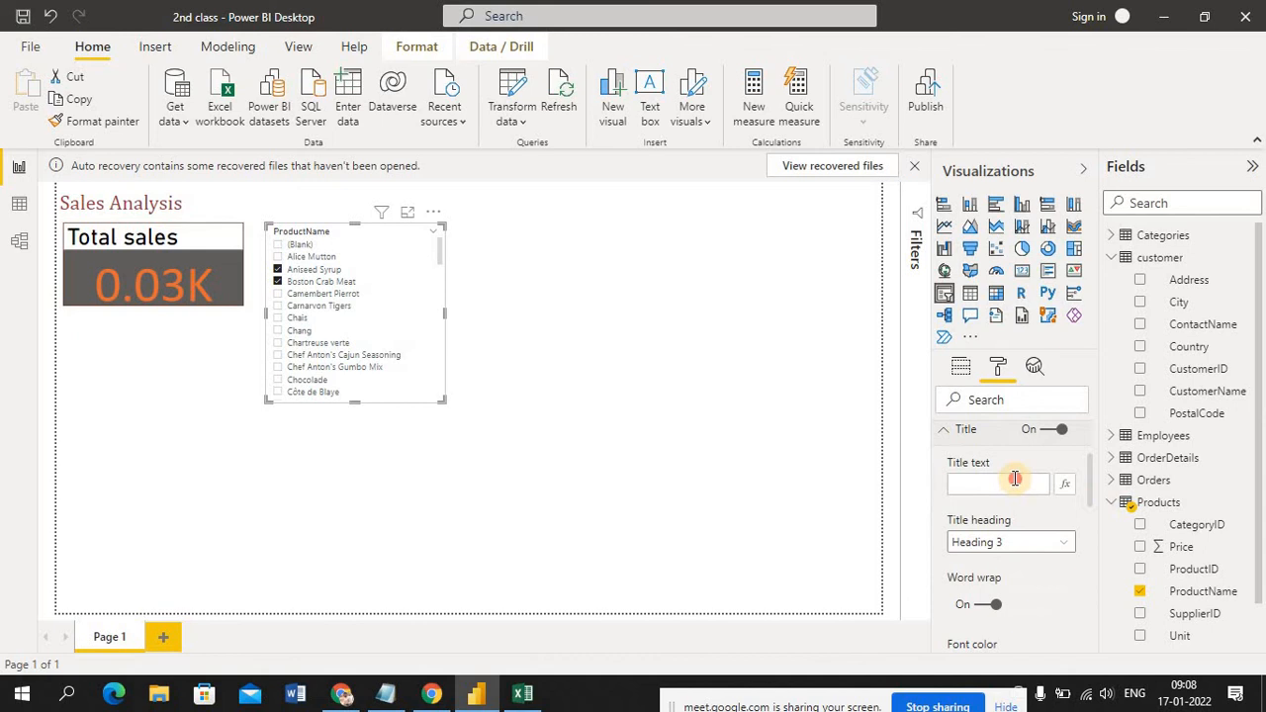
Try the title text "Prduct" on the slicer, clear it and close the title settings
left_click(1014, 479)
type("Prduc")
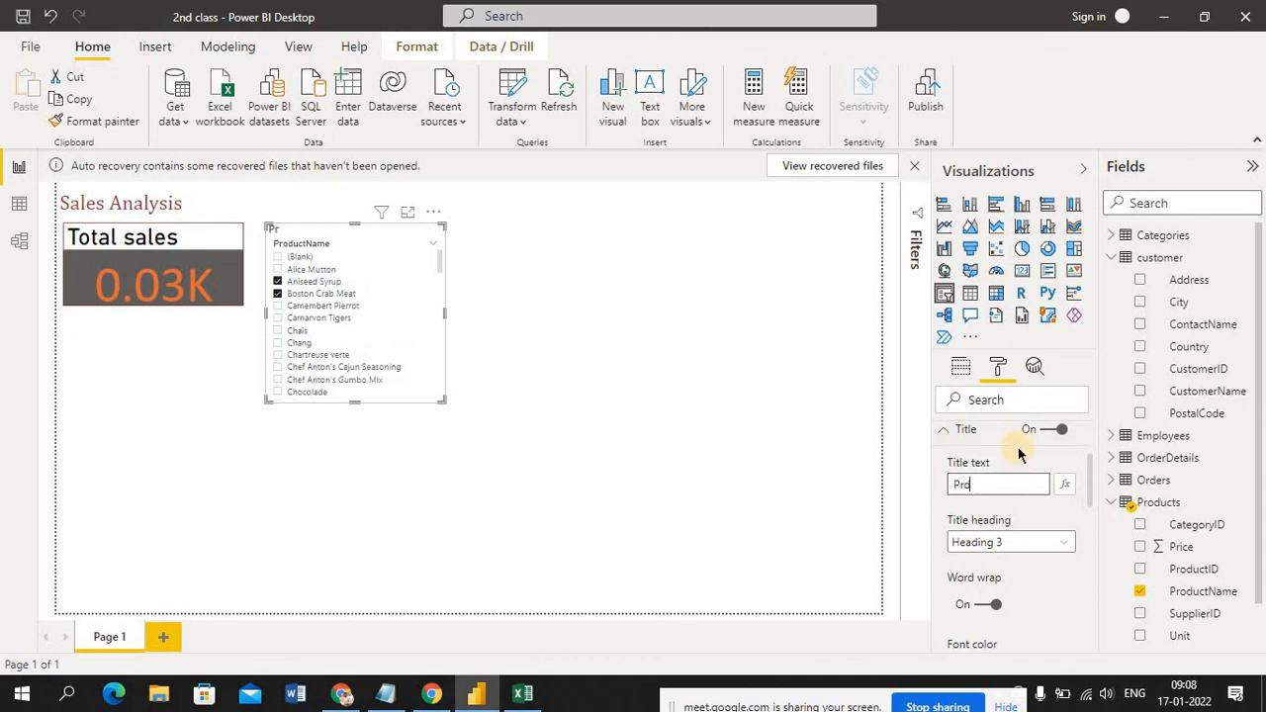
type("t")
key("BackSpace")
key("BackSpace")
key("BackSpace")
key("BackSpace")
type("oc")
key("BackSpace")
key("BackSpace")
key("BackSpace")
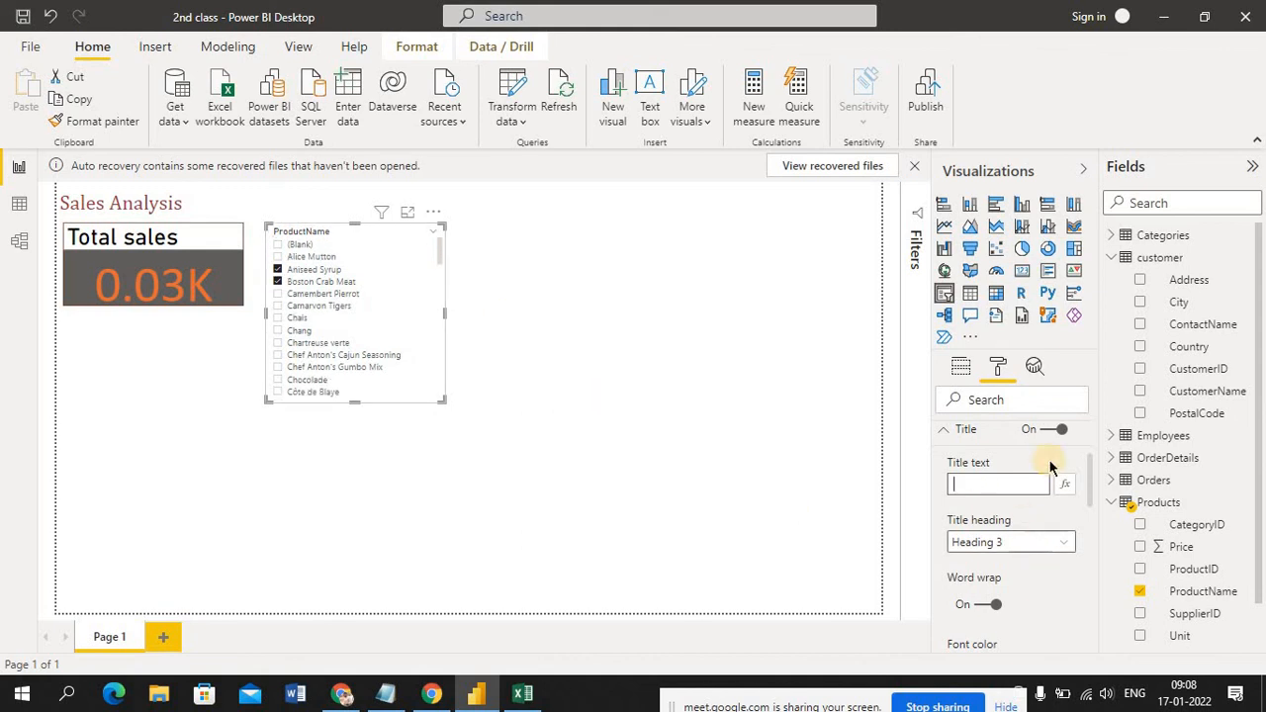
left_click(946, 435)
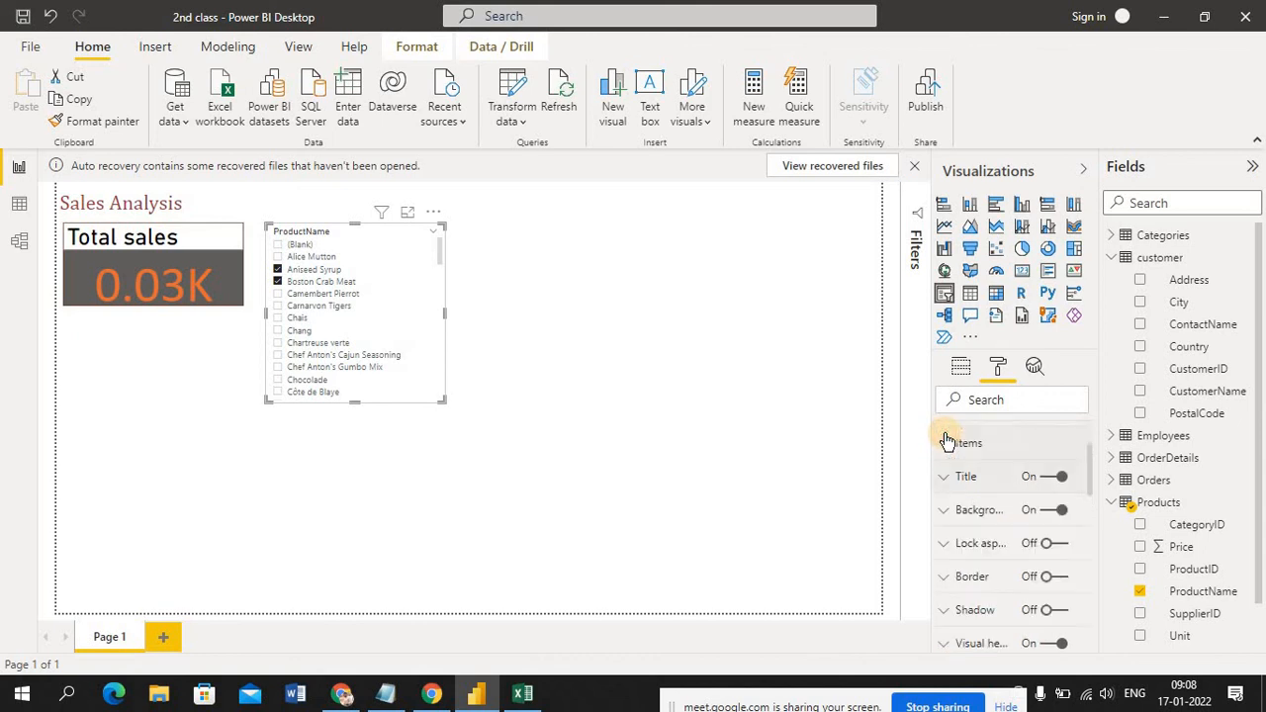
Set the ProductName slicer's background color to light gray #e6e6e6
left_click(944, 512)
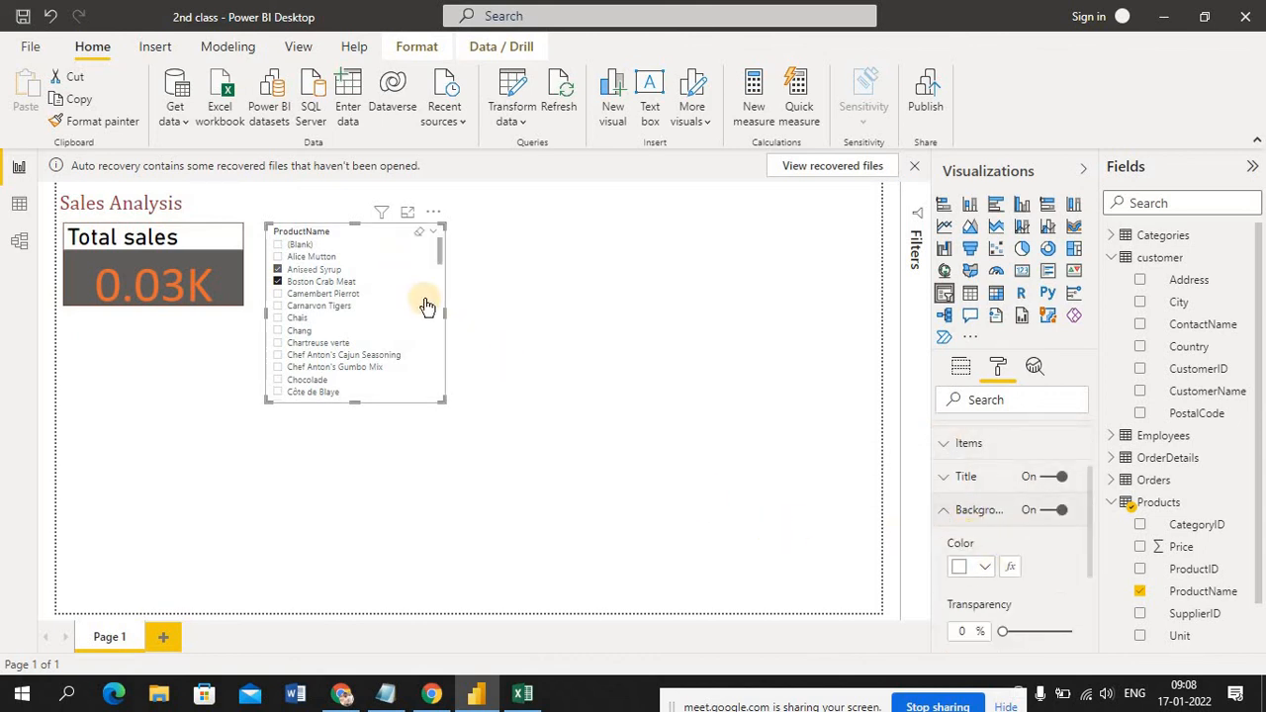
left_click(984, 570)
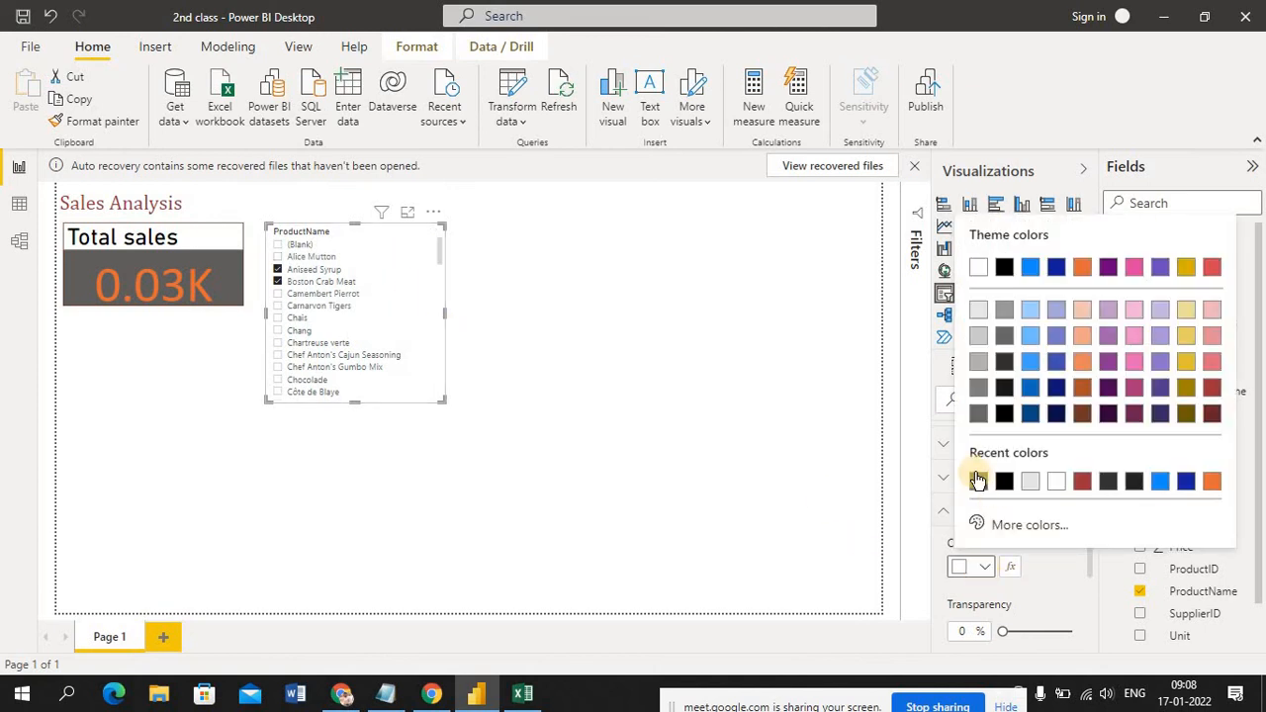
left_click(1030, 483)
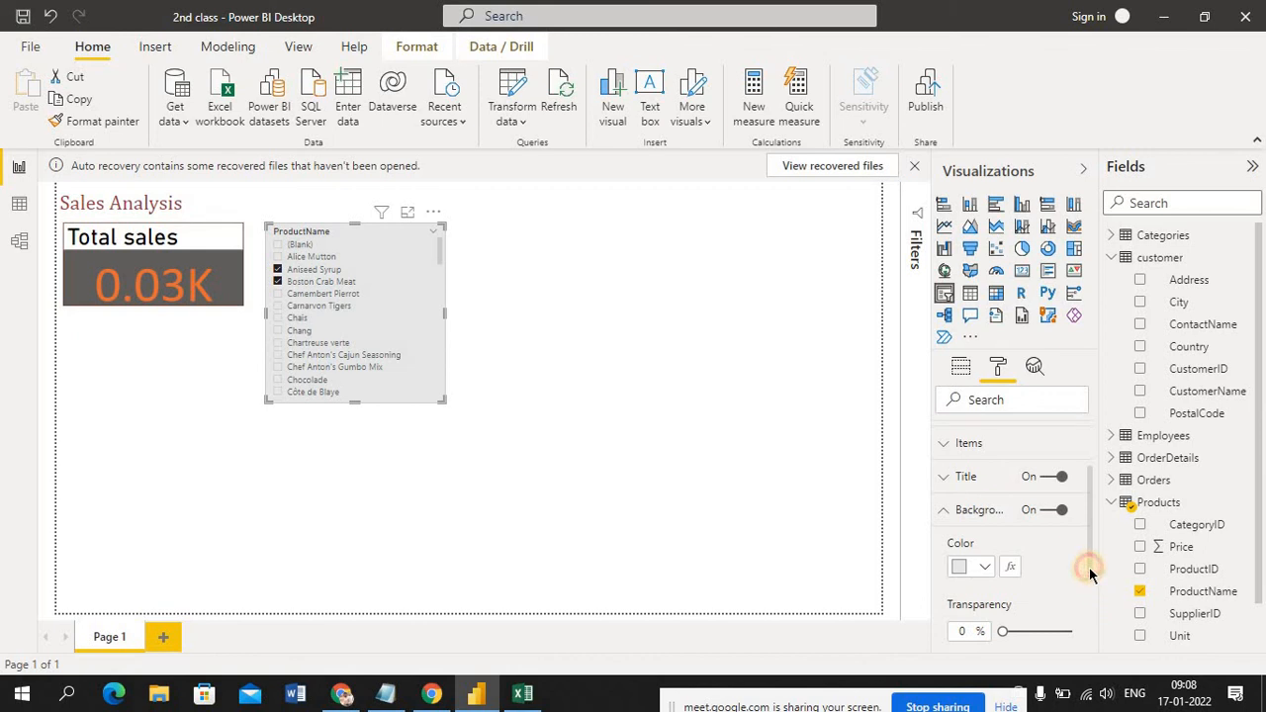
Turn on the ProductName slicer's border and set the border color to dark blue
left_click_drag(1088, 567, 1088, 597)
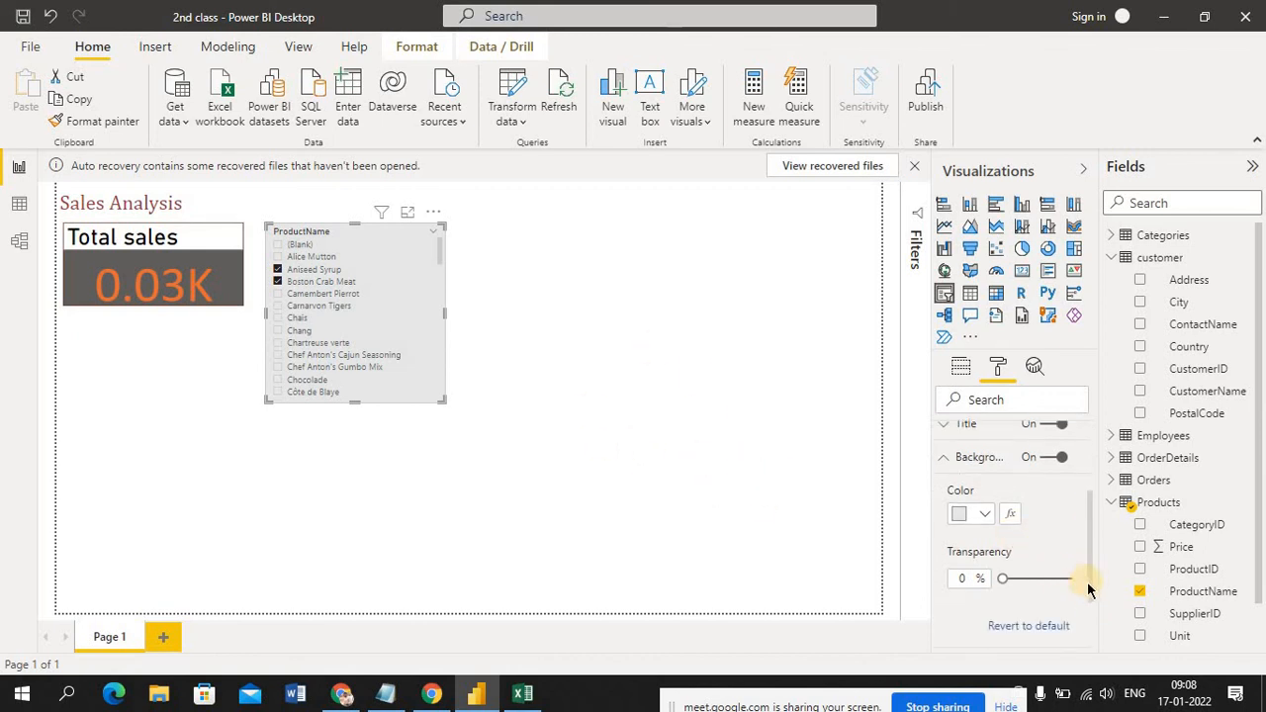
left_click_drag(1088, 589, 1098, 653)
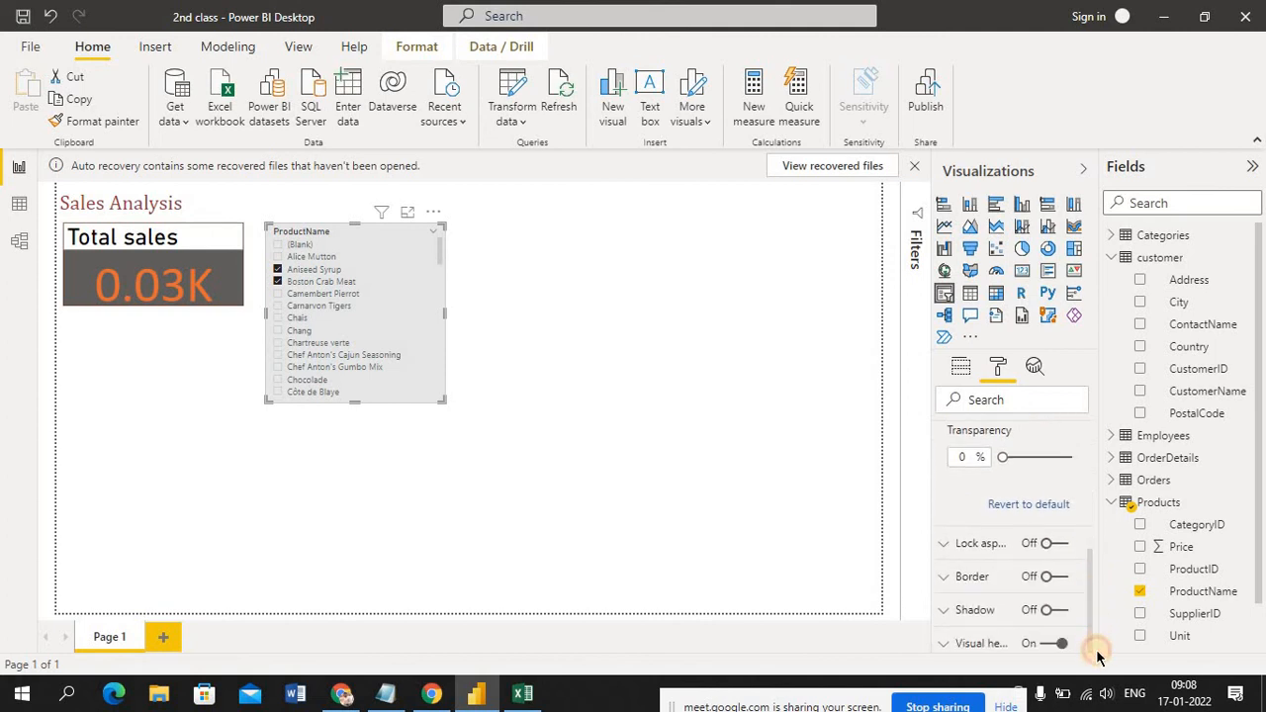
left_click(945, 581)
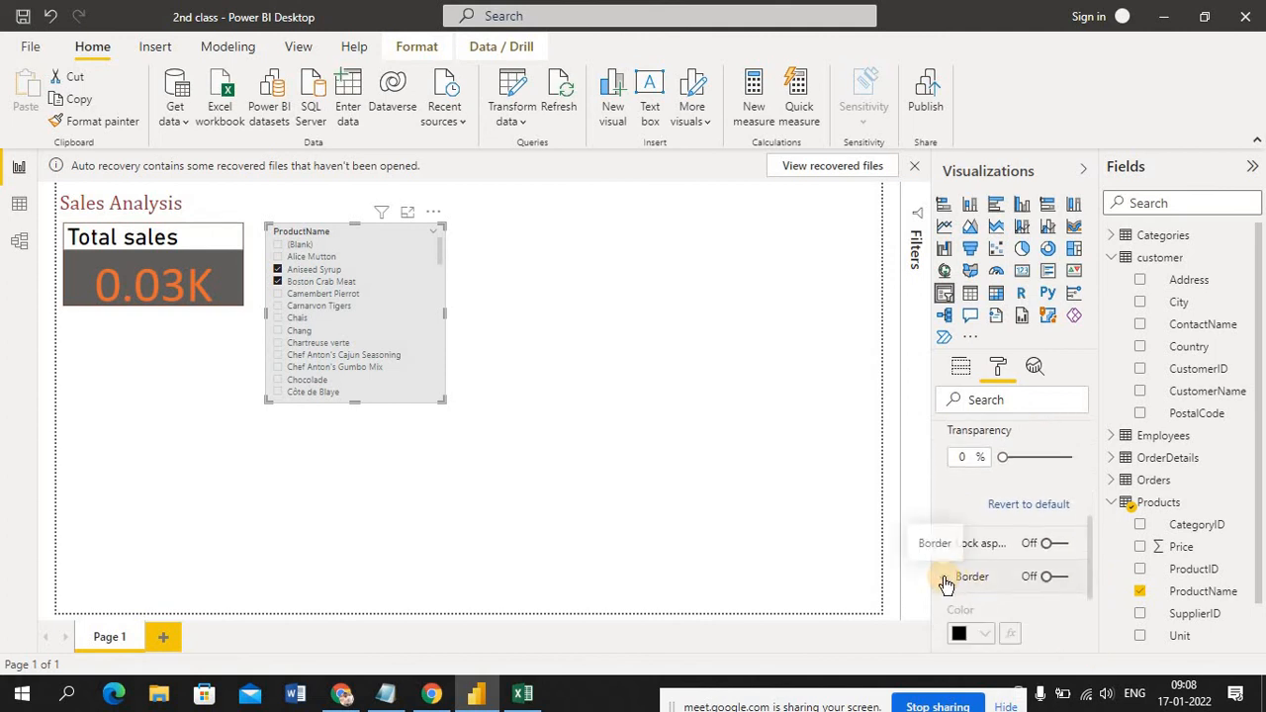
left_click(987, 634)
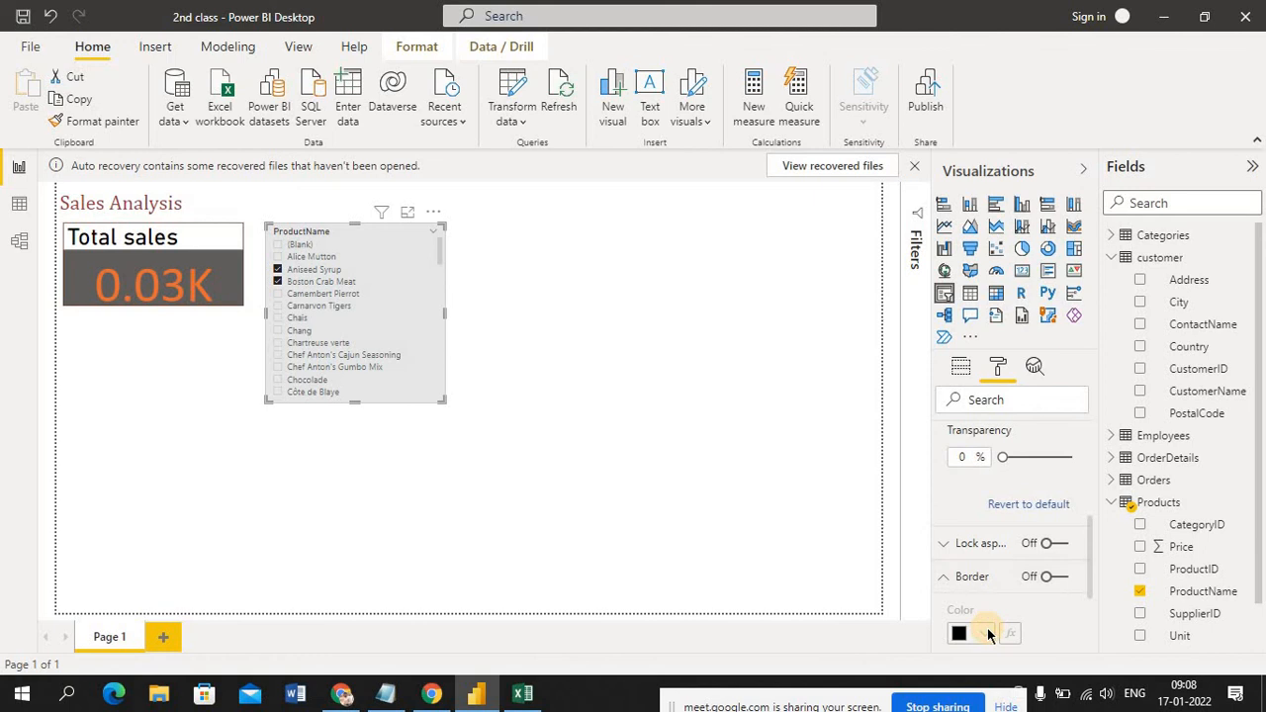
left_click(1061, 579)
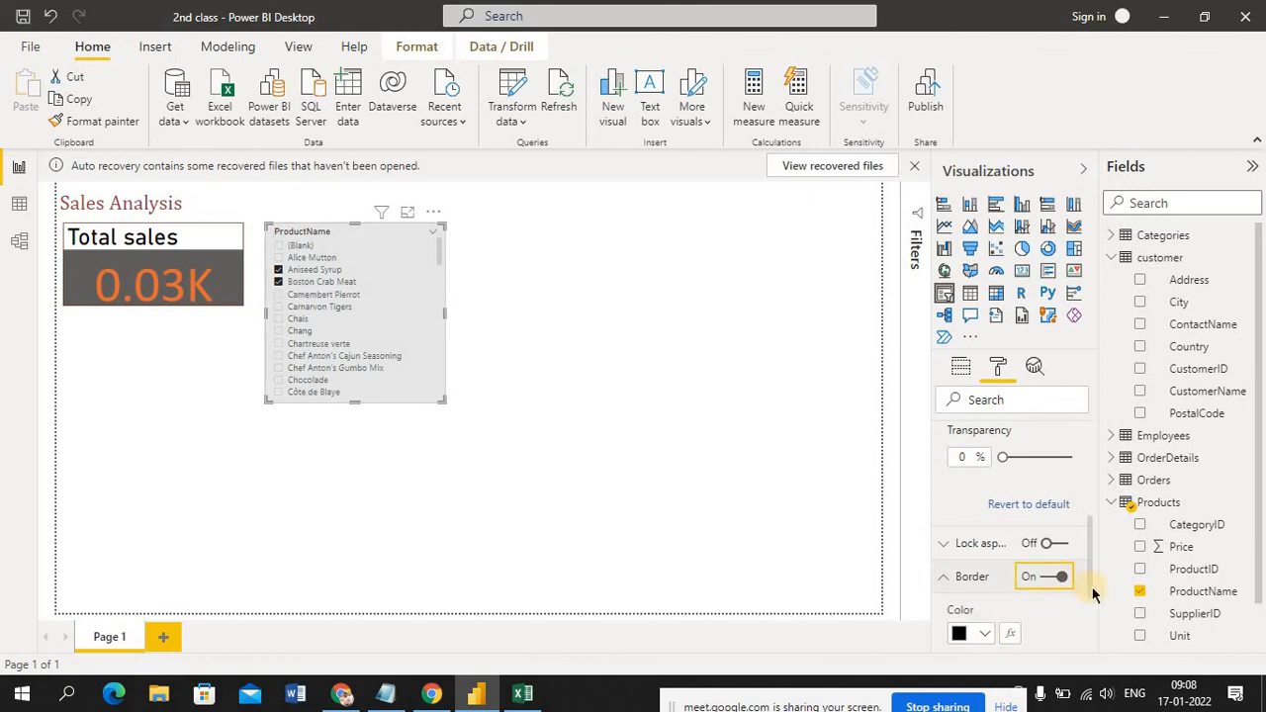
left_click_drag(1092, 590, 1094, 614)
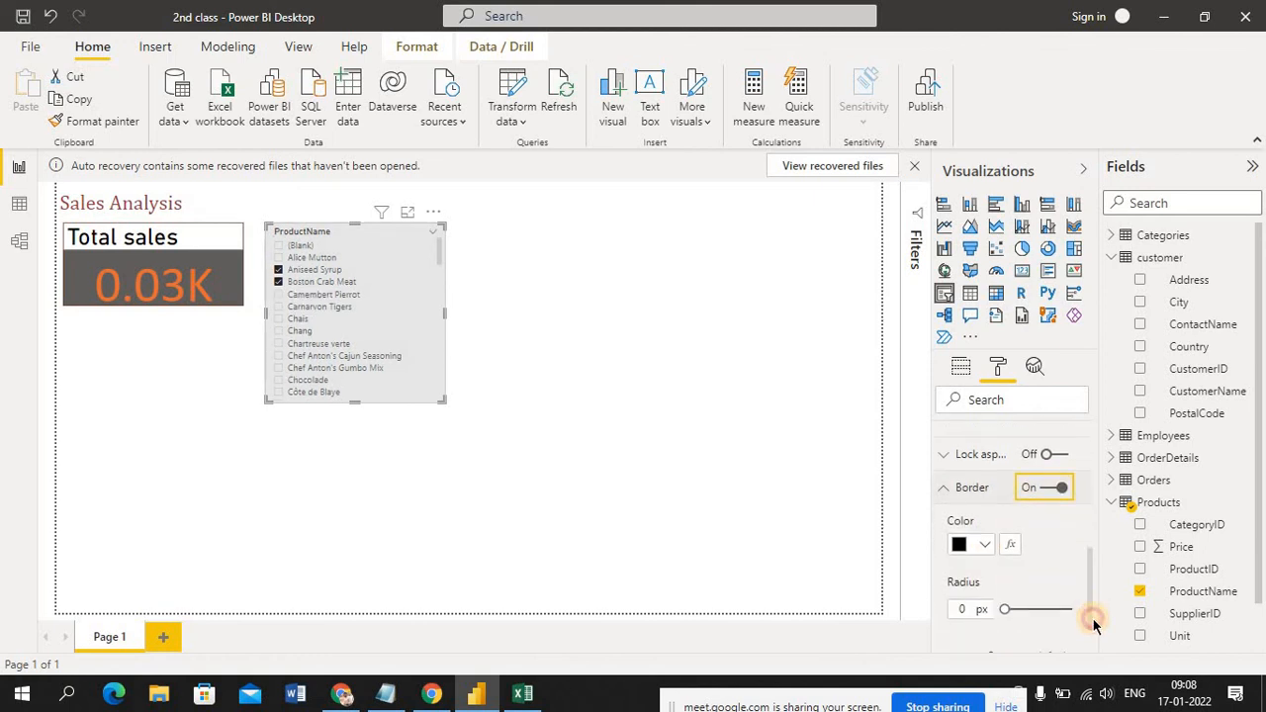
left_click(987, 546)
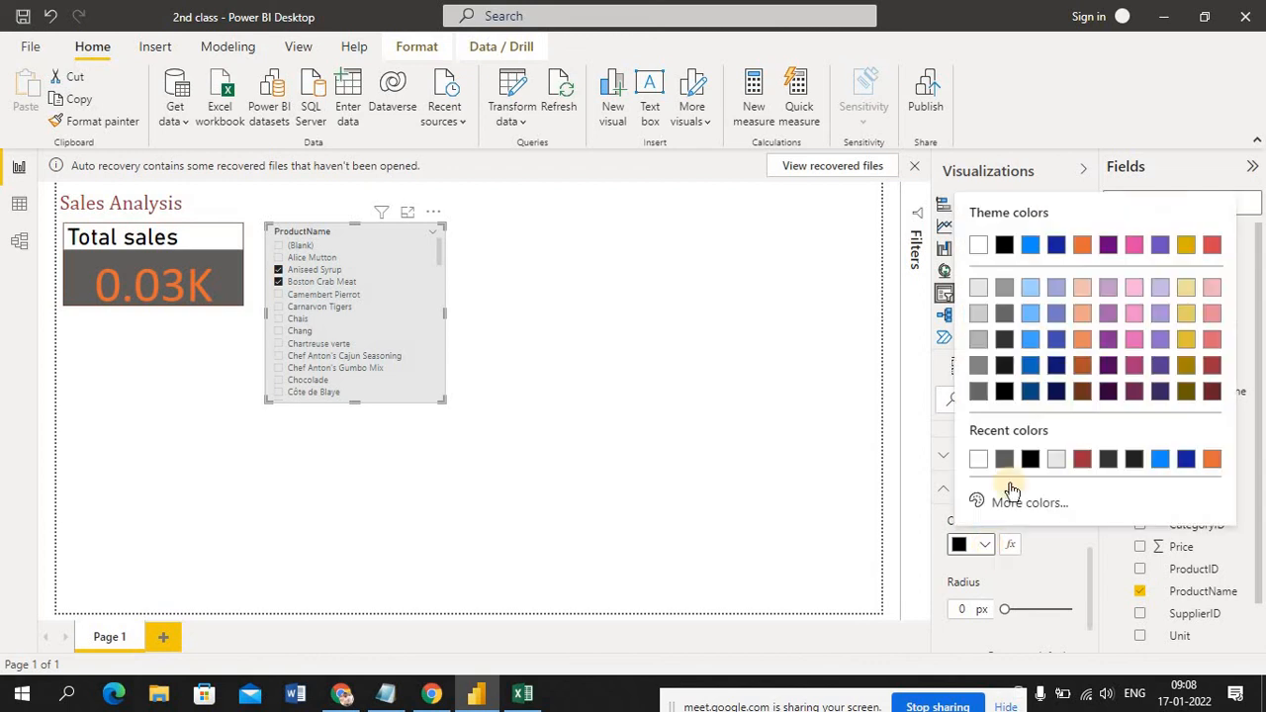
left_click(1056, 368)
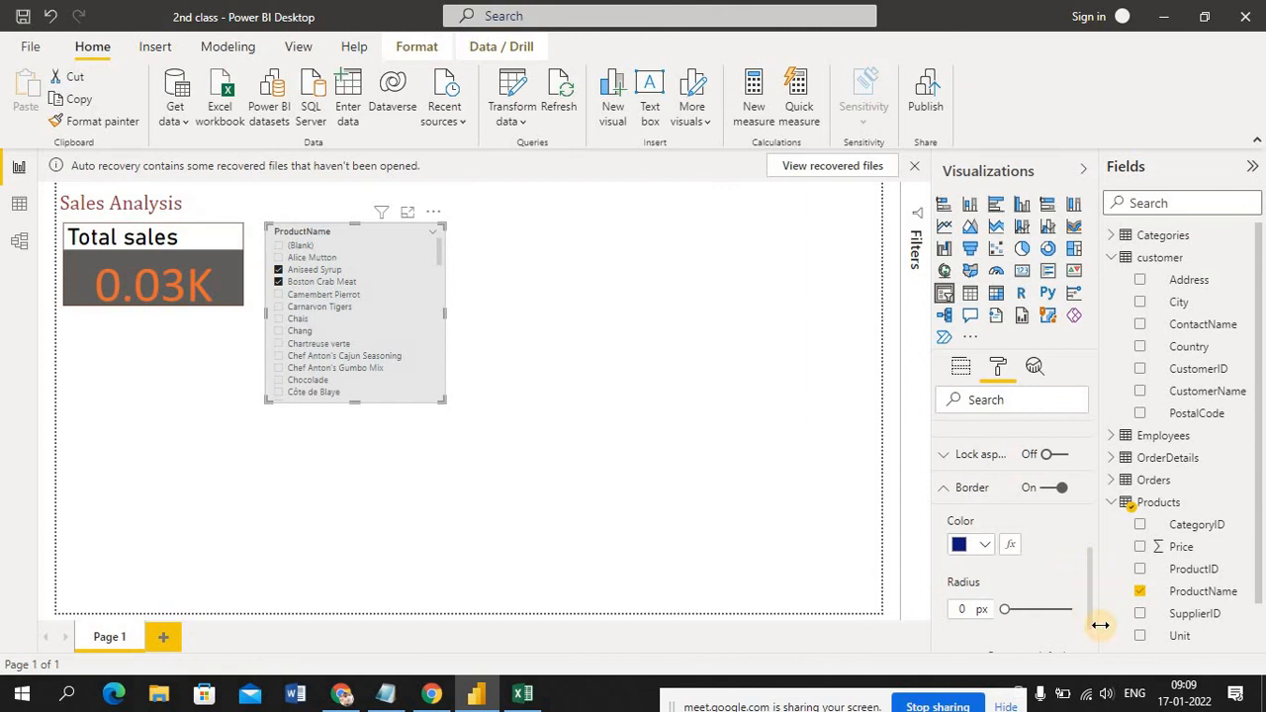
left_click(599, 486)
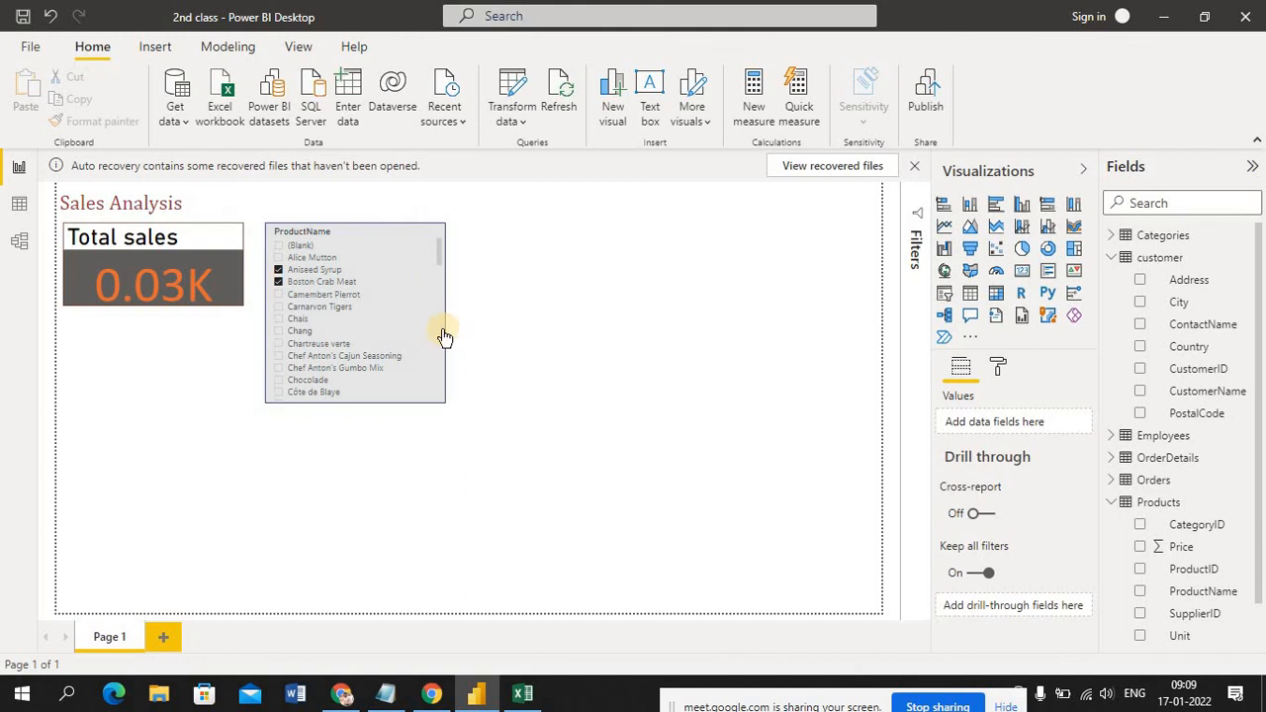
Move the ProductName slicer directly beneath the Total sales card and deselect Aniseed Syrup in it
left_click(359, 238)
left_click(199, 369)
left_click_drag(200, 368, 151, 339)
left_click(325, 391)
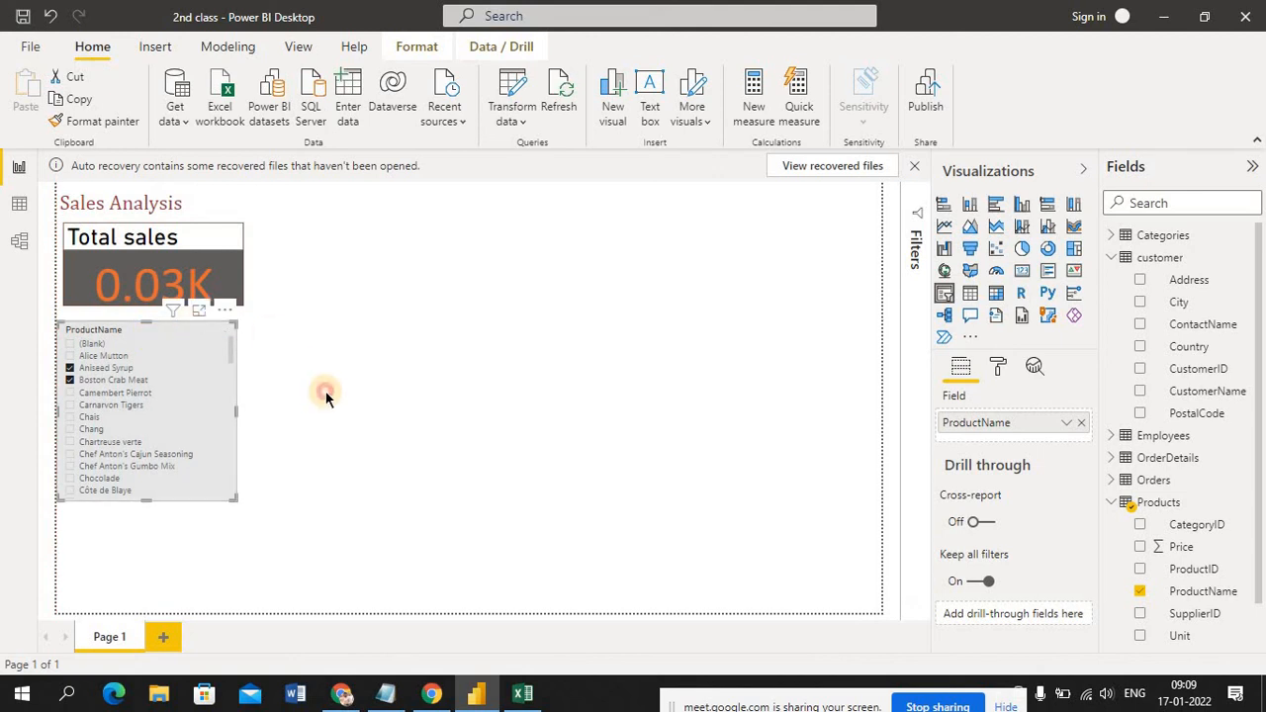
left_click(103, 358, "ctrl")
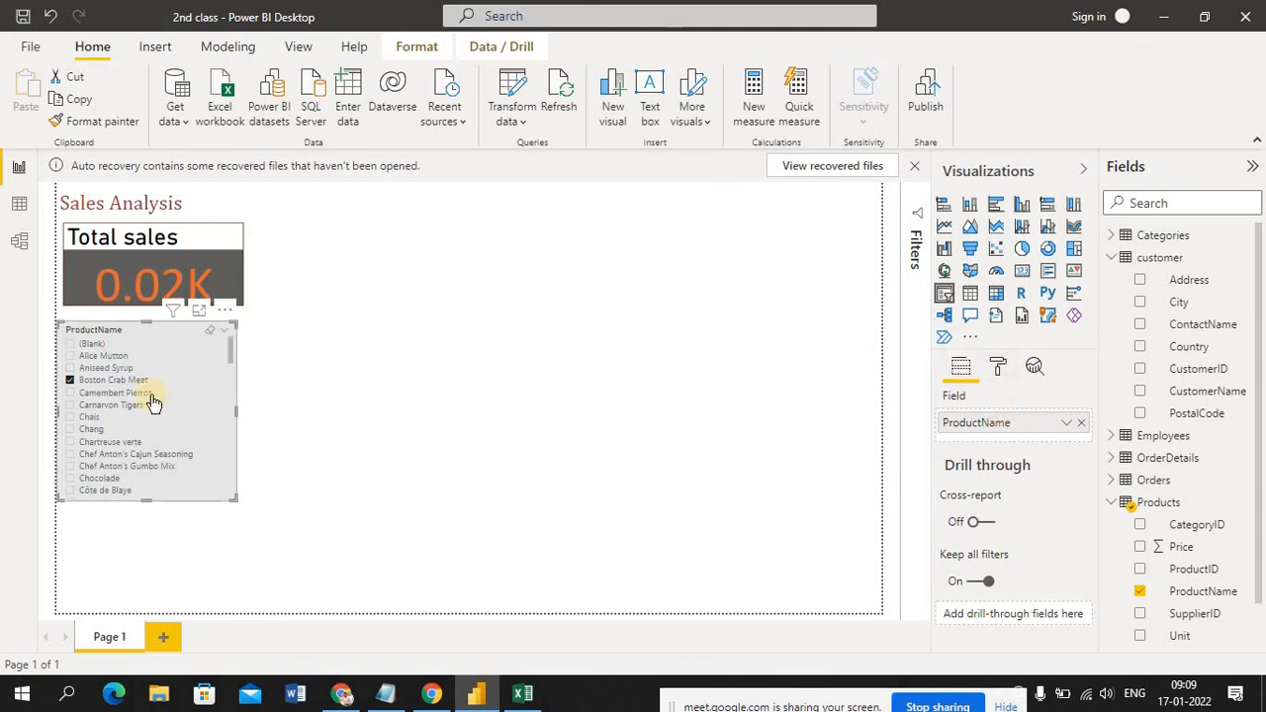
Set the text size of the ProductName slicer's items to 13 pt
left_click(999, 368)
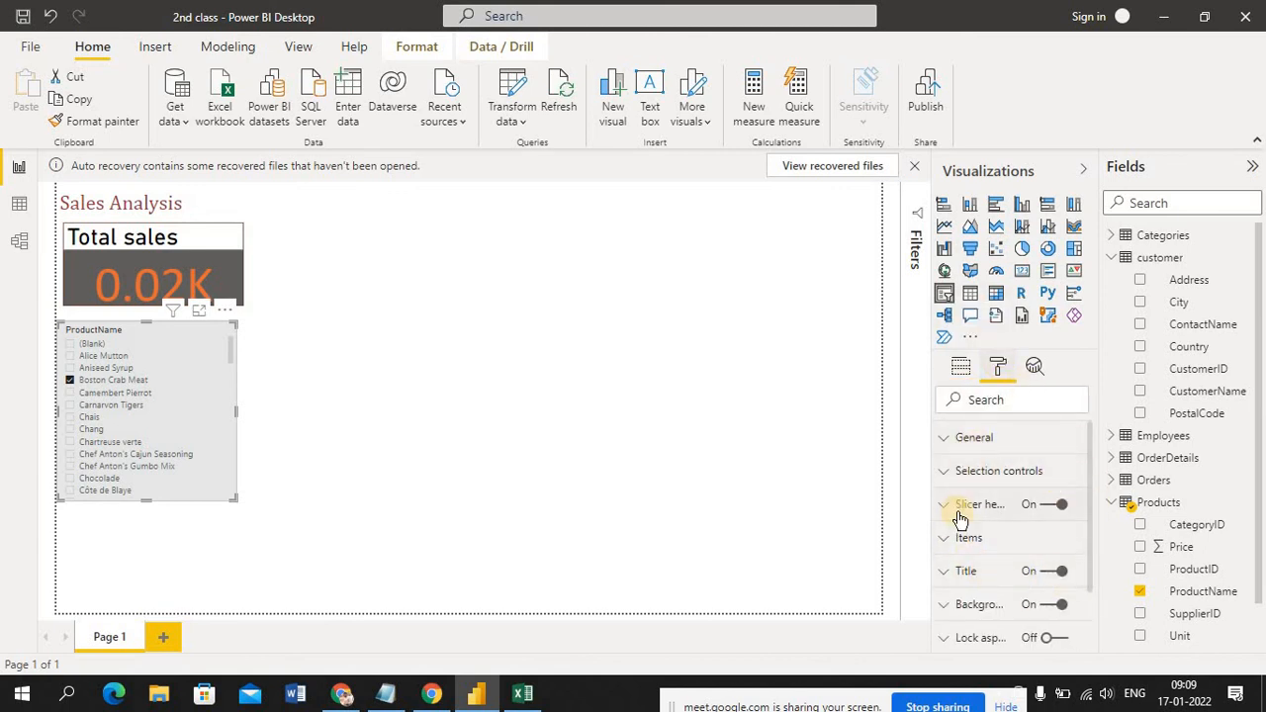
left_click(947, 440)
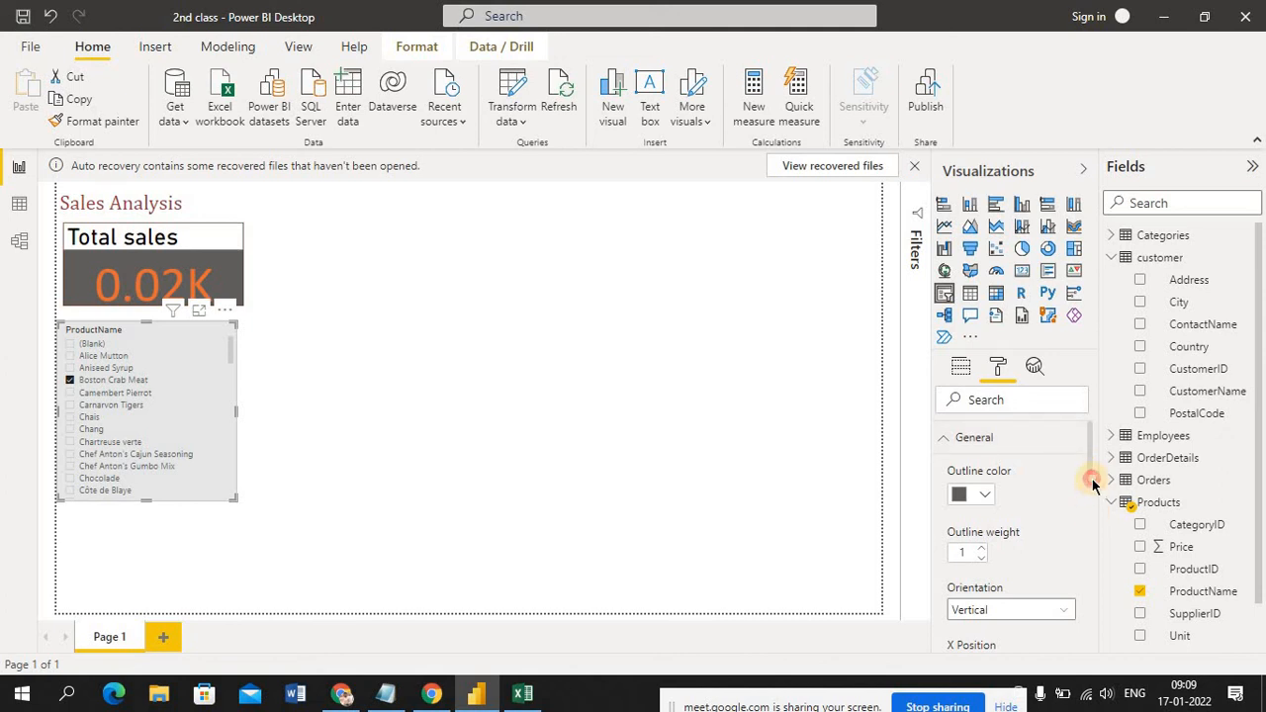
scroll(1092, 481, "down", 4)
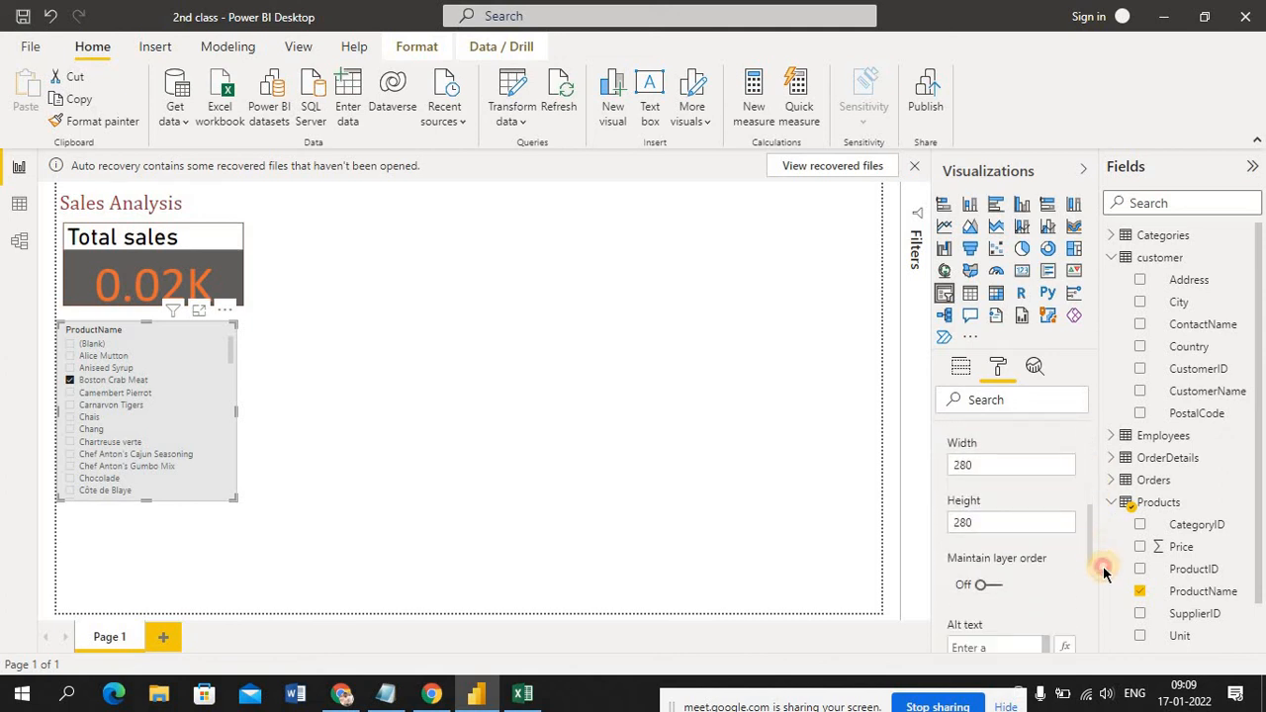
scroll(1104, 574, "down", 5)
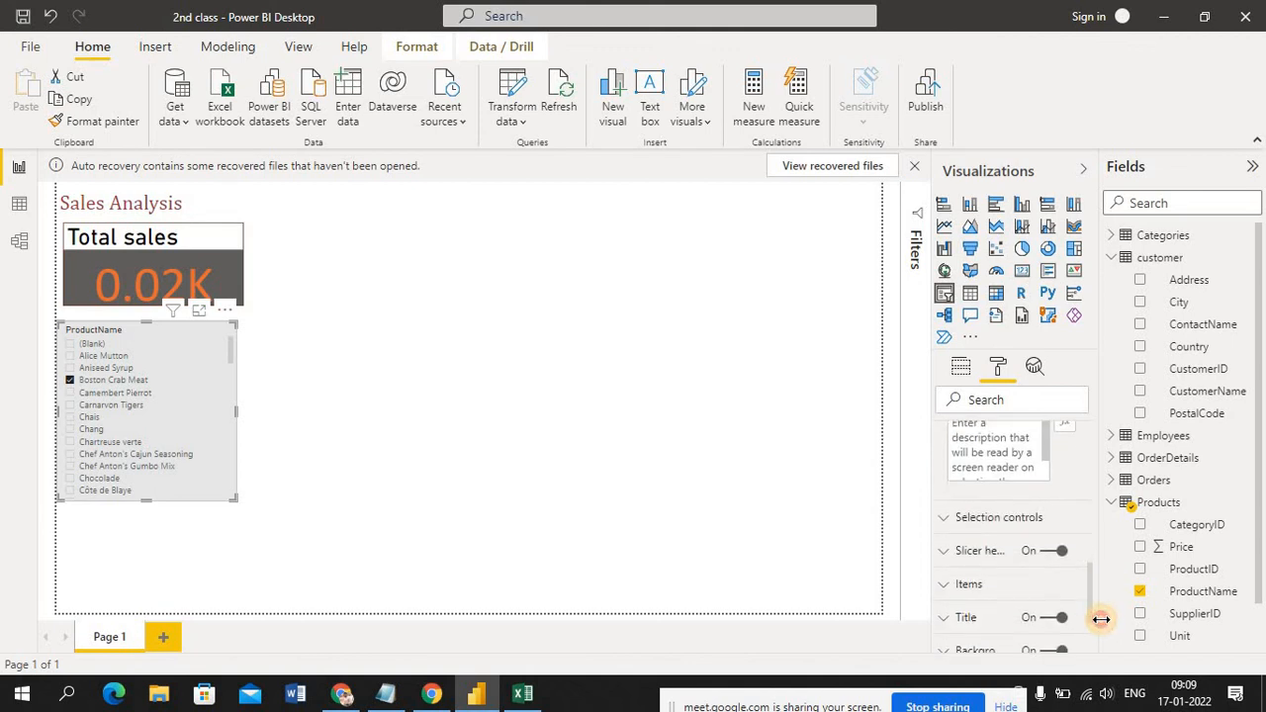
left_click(946, 591)
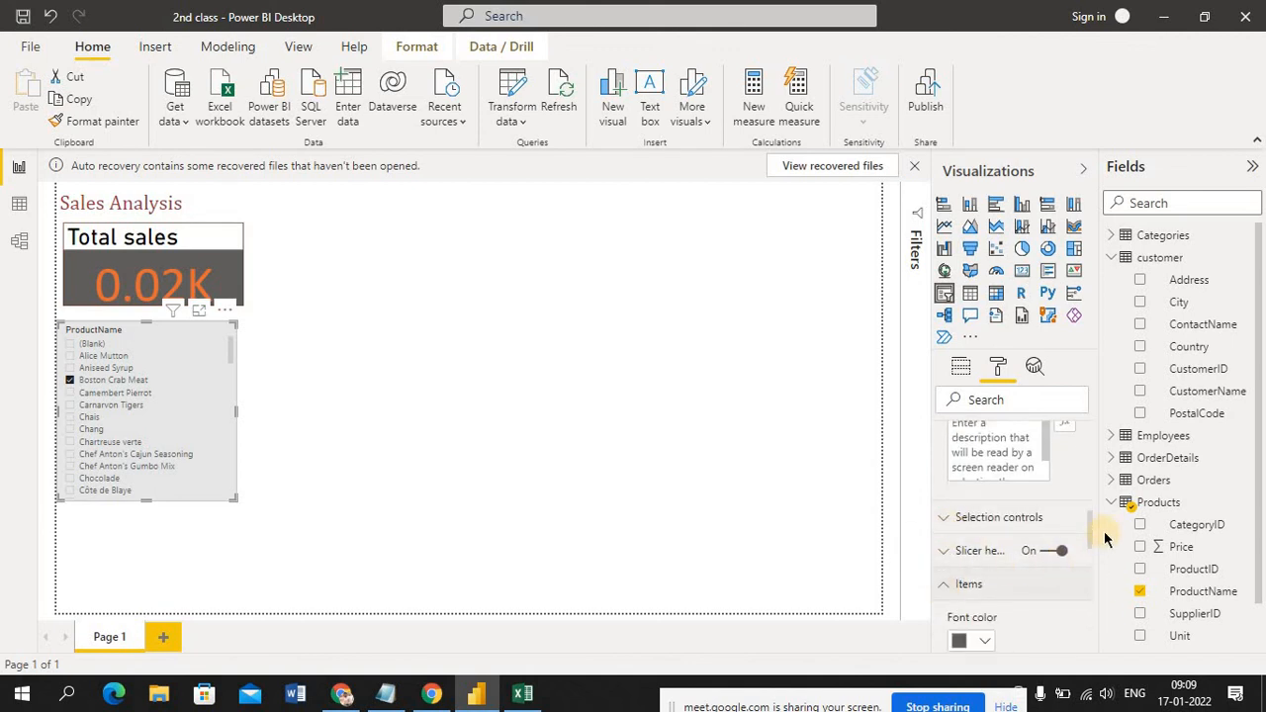
scroll(1088, 554, "down", 5)
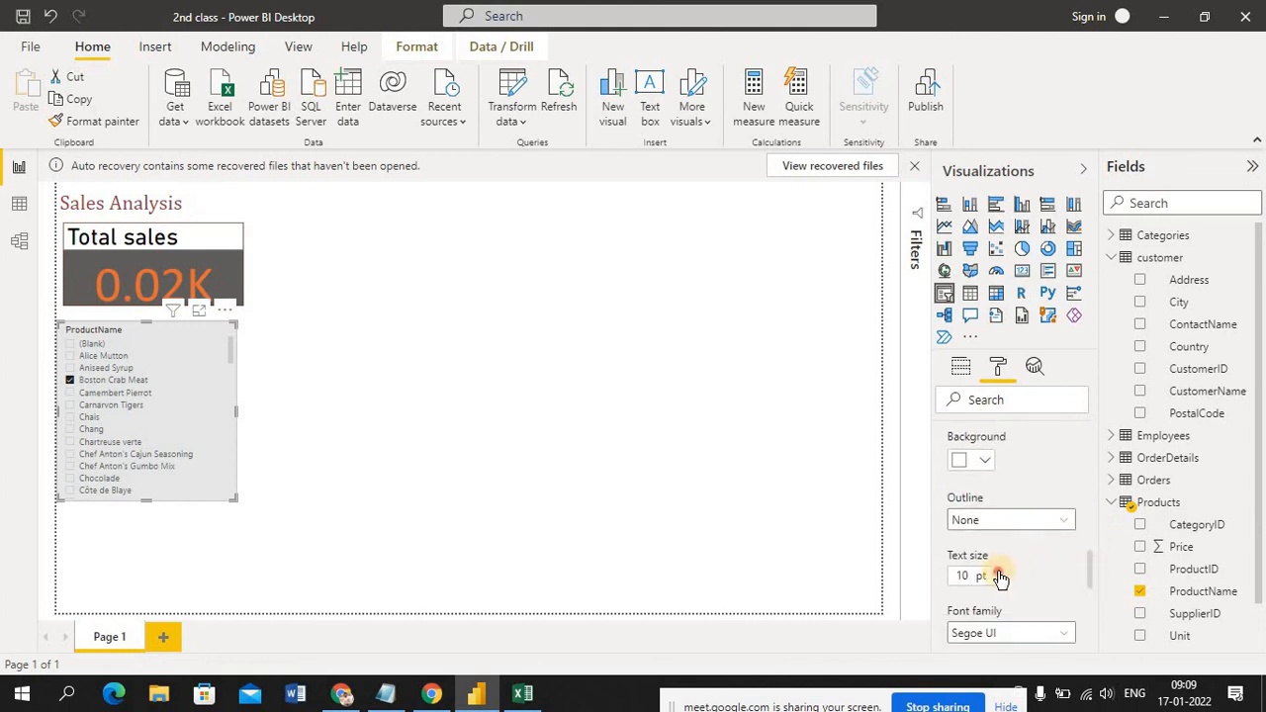
left_click(999, 573)
left_click(999, 572)
left_click(999, 572)
left_click(999, 573)
left_click(999, 572)
left_click(999, 573)
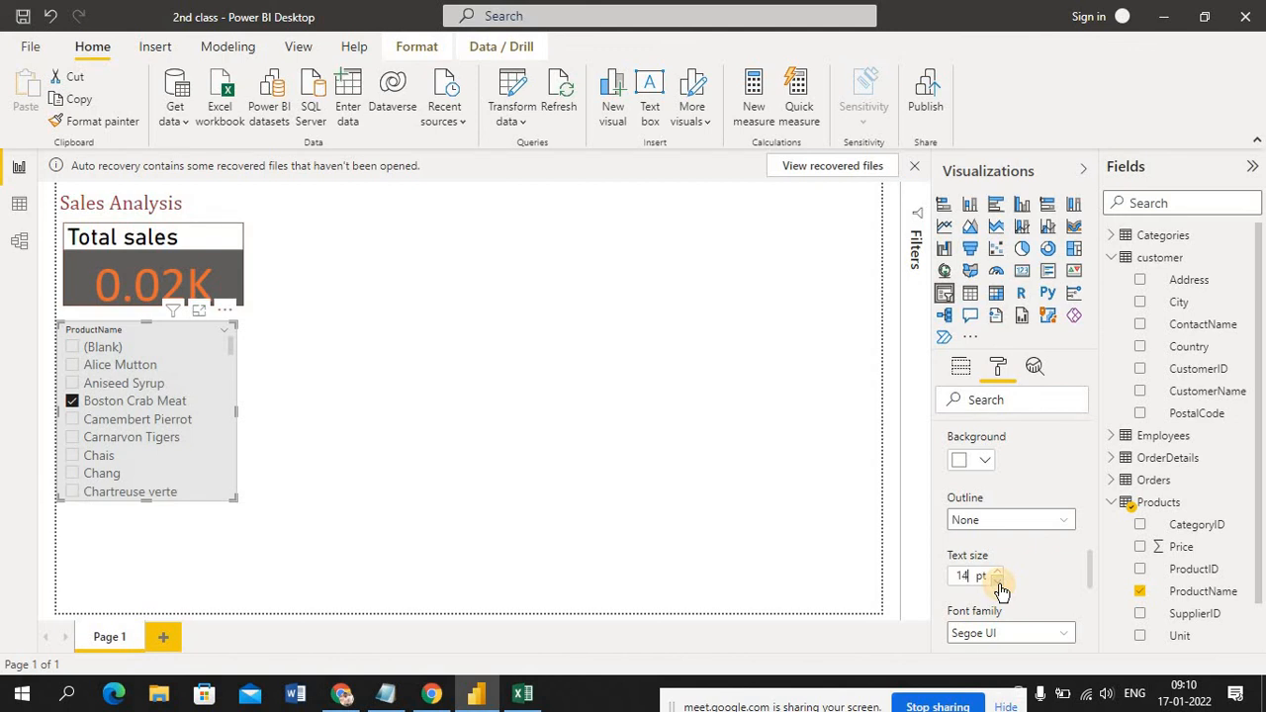
left_click(831, 538)
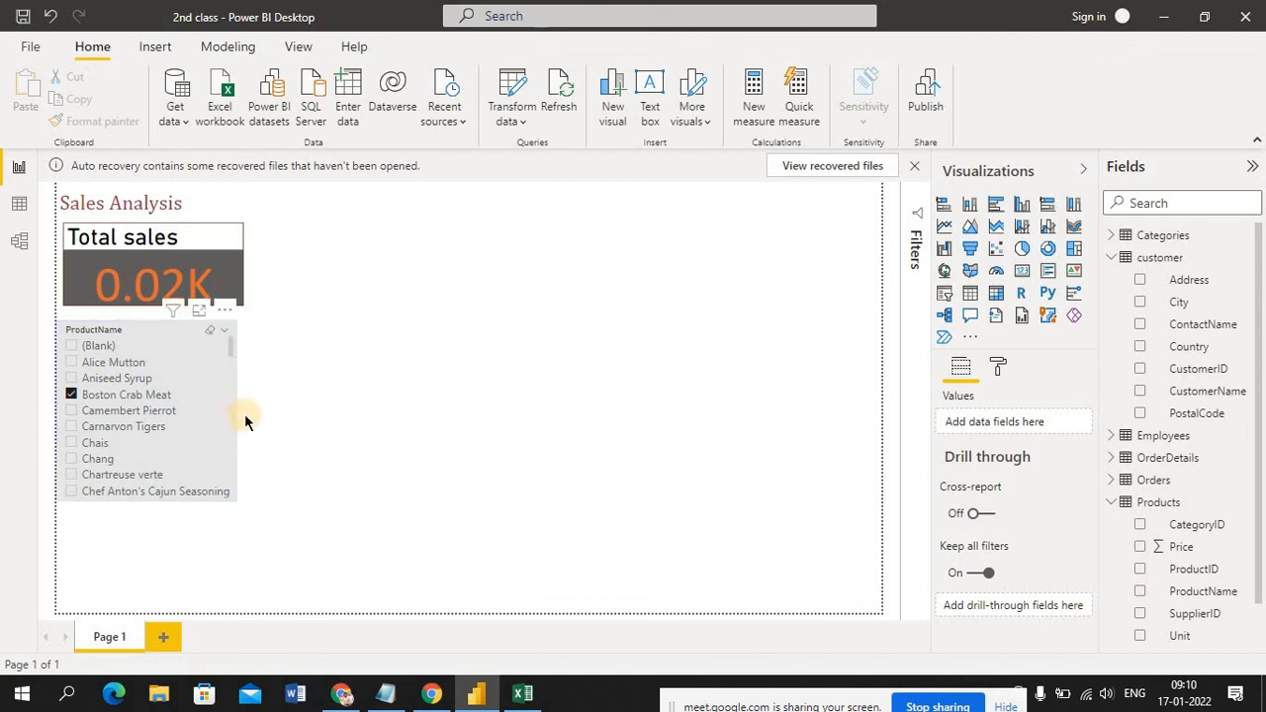
Deselect Boston Crab Meat in the ProductName slicer and move the slicer slightly lower to leave a gap below the card
mouse_move(237, 415)
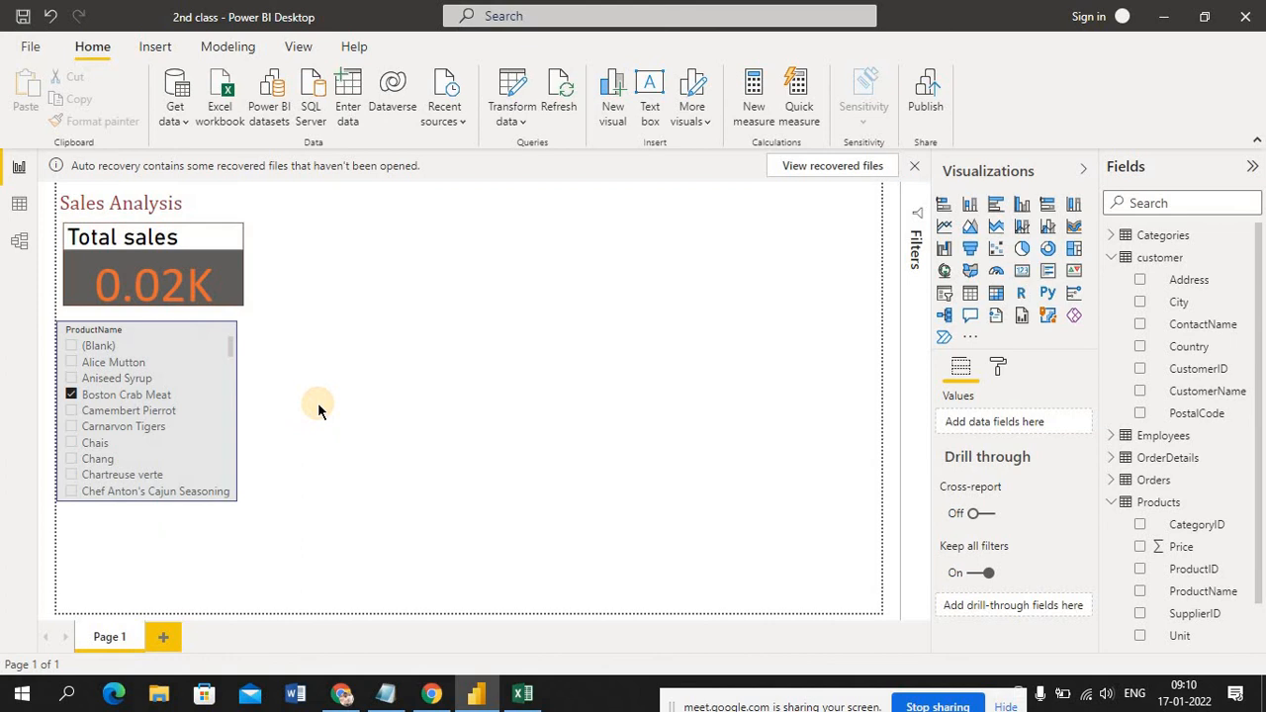
left_click(75, 399)
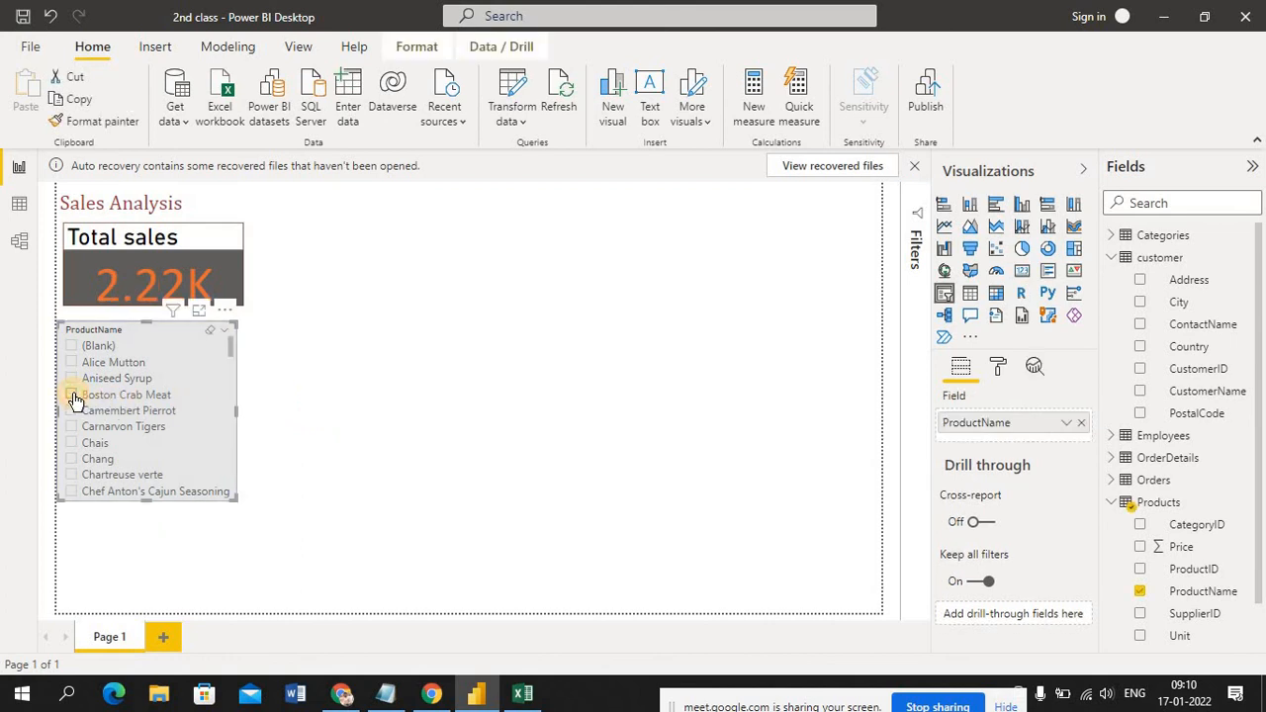
left_click(399, 411)
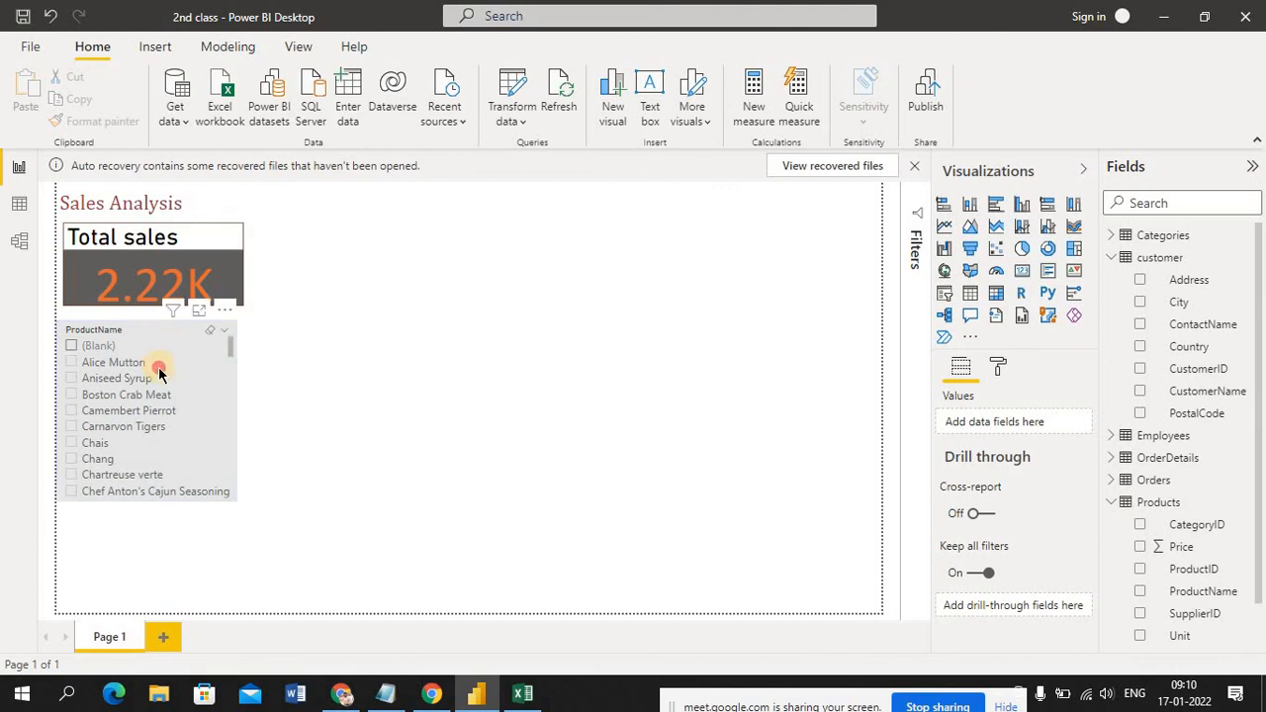
left_click_drag(159, 350, 158, 384)
left_click(317, 388)
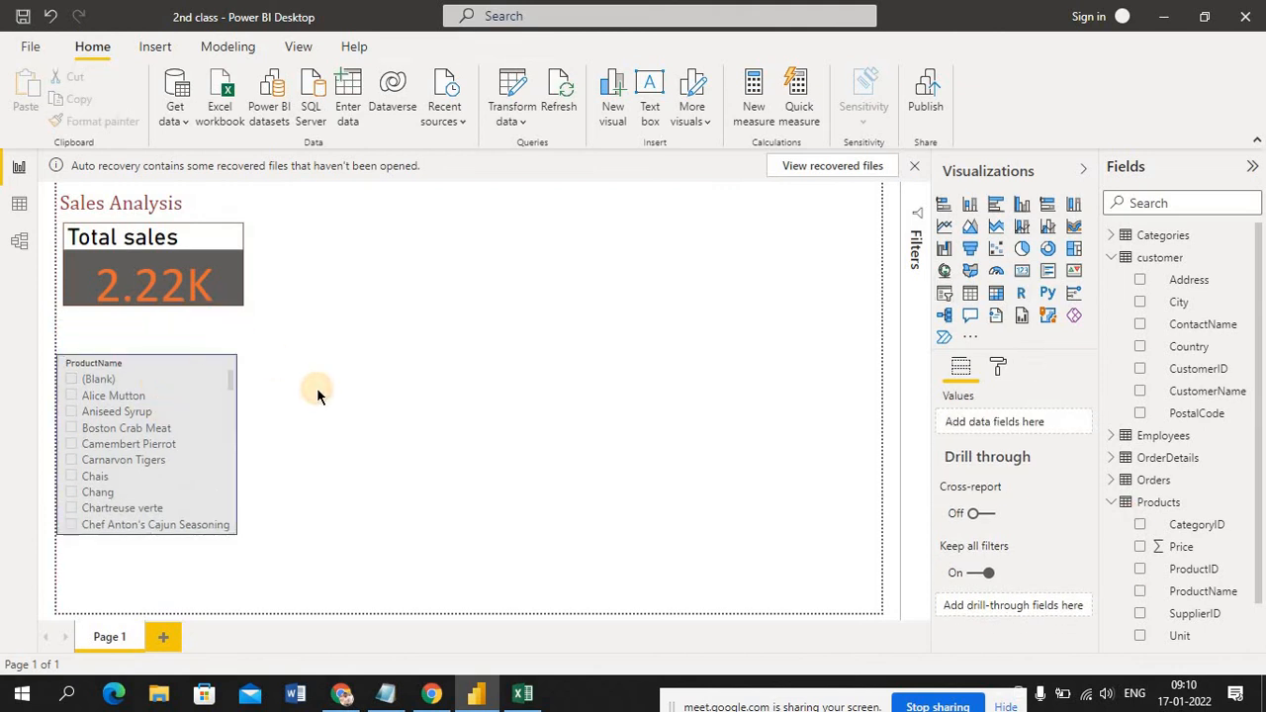
Select Alice Mutton and Aniseed Syrup together in the ProductName slicer
left_click(124, 403)
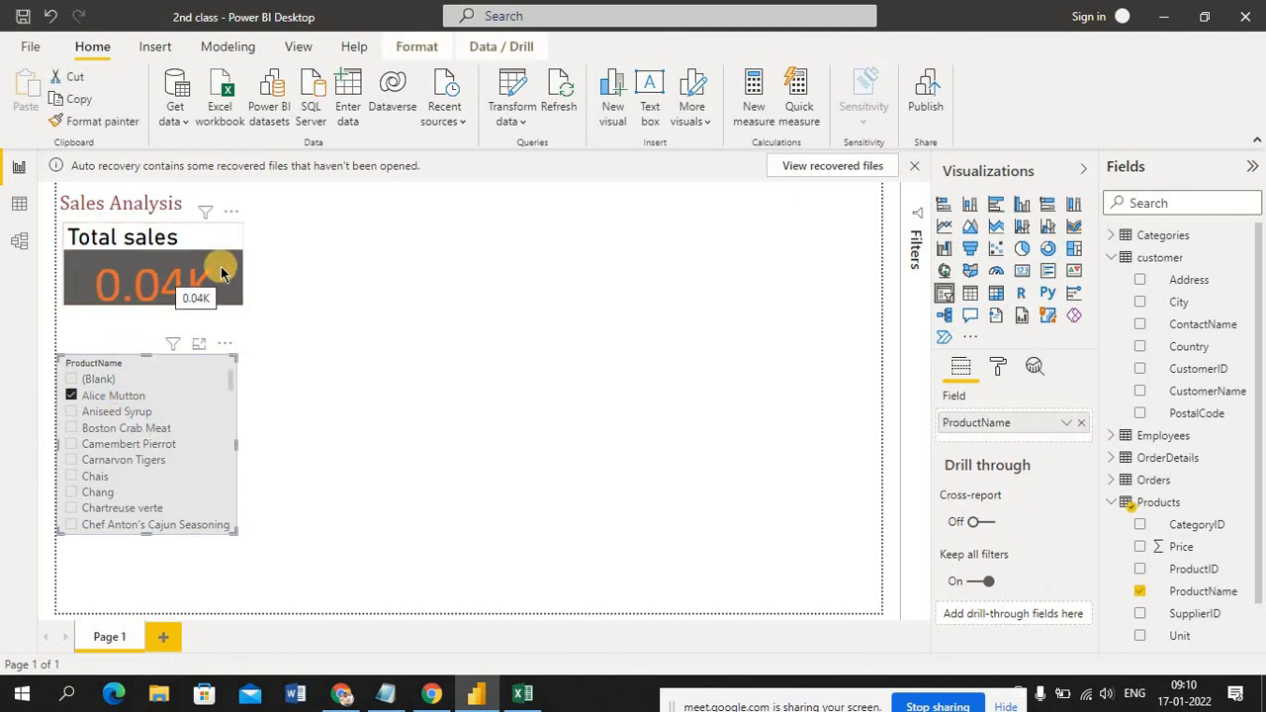
left_click(335, 354)
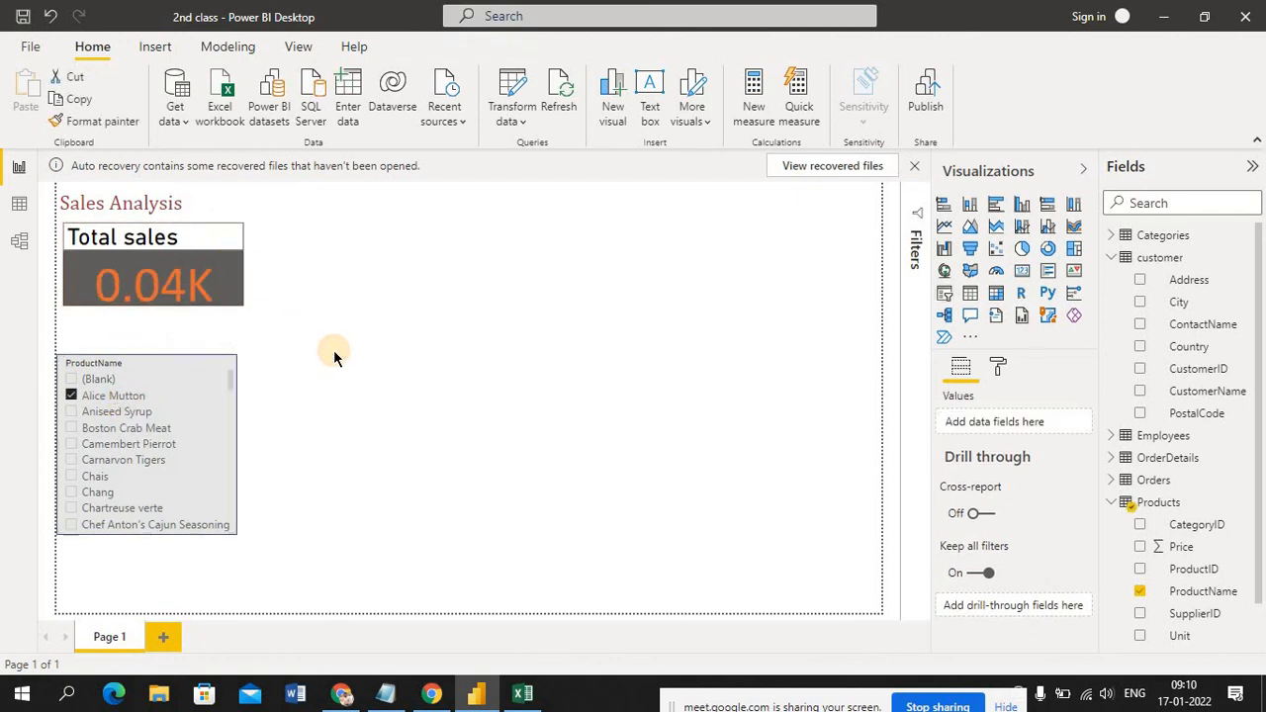
left_click(117, 414, "ctrl")
left_click(372, 436)
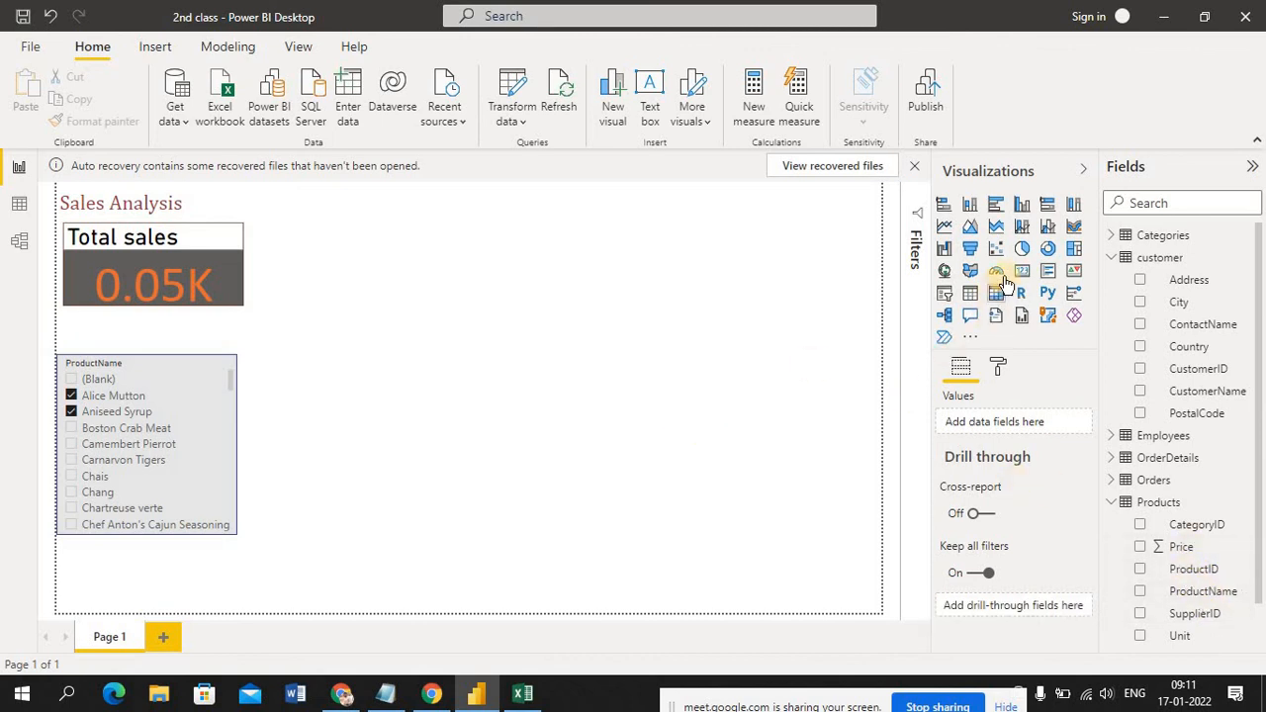
Insert a wide clustered column chart beside the slicer, with Price as its values and ProductName on its axis
left_click(1022, 205)
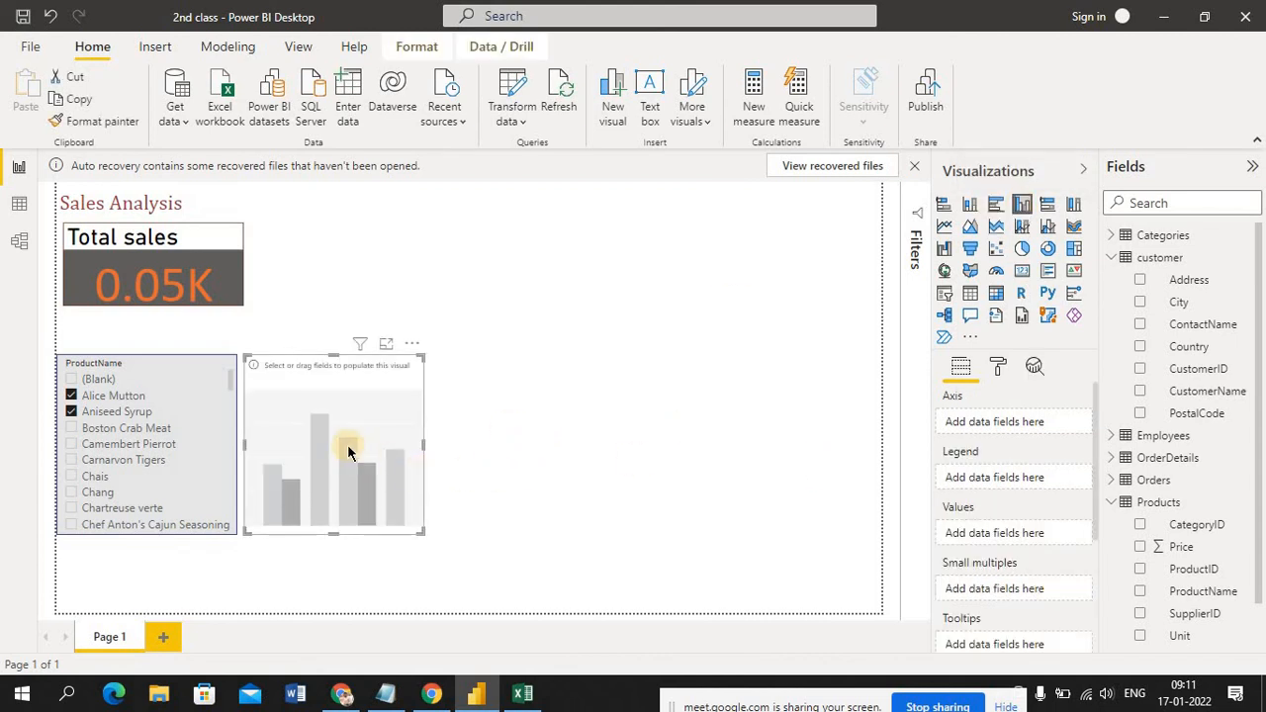
left_click_drag(350, 444, 456, 421)
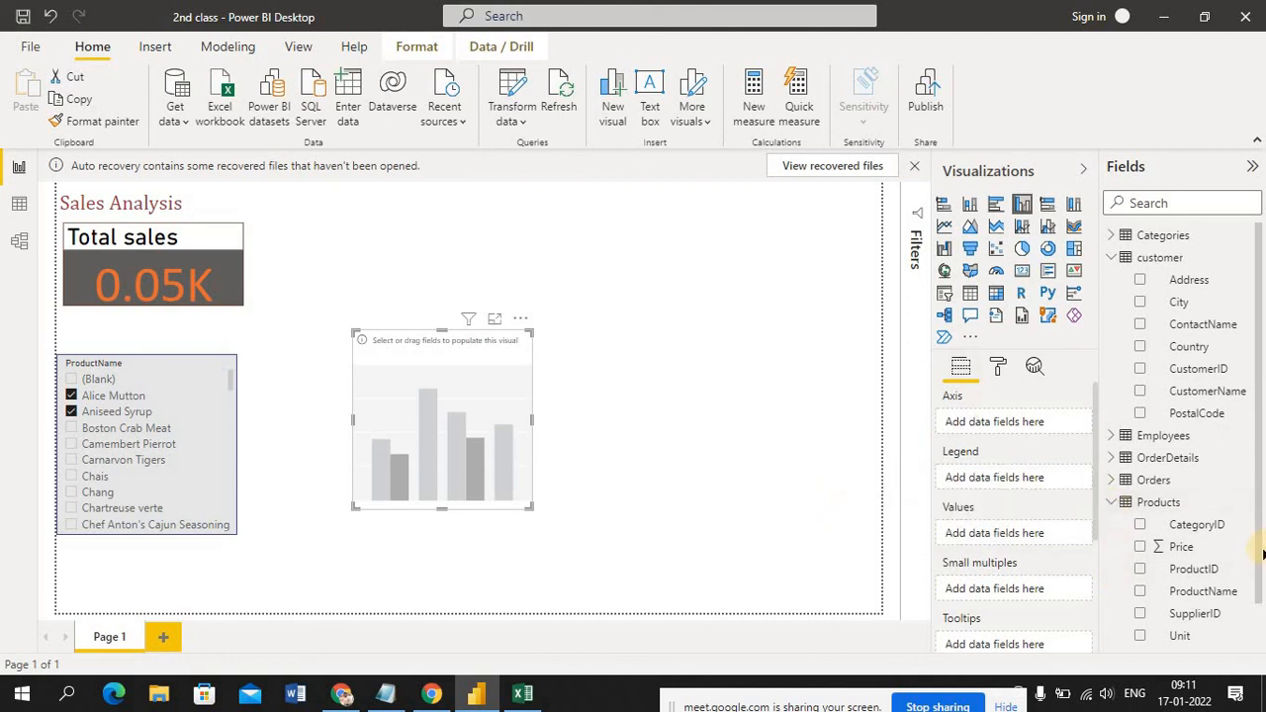
scroll(1254, 559, "down", 1)
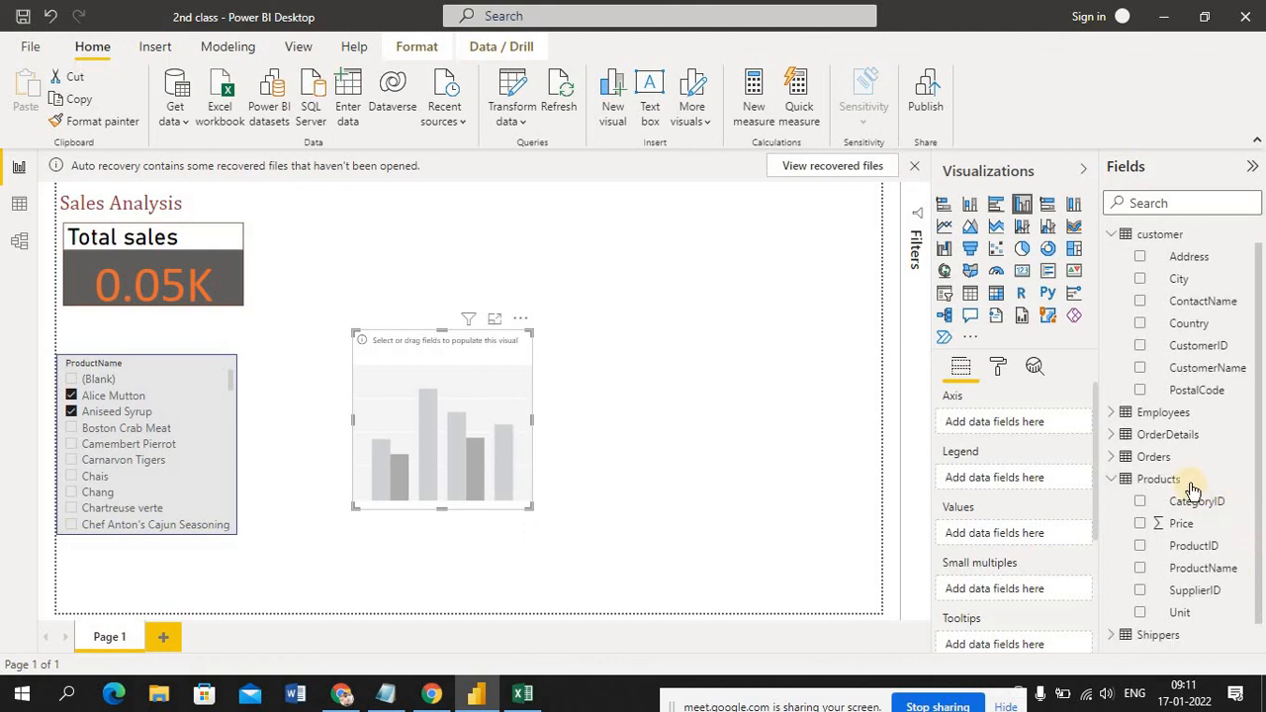
left_click_drag(1184, 535, 453, 397)
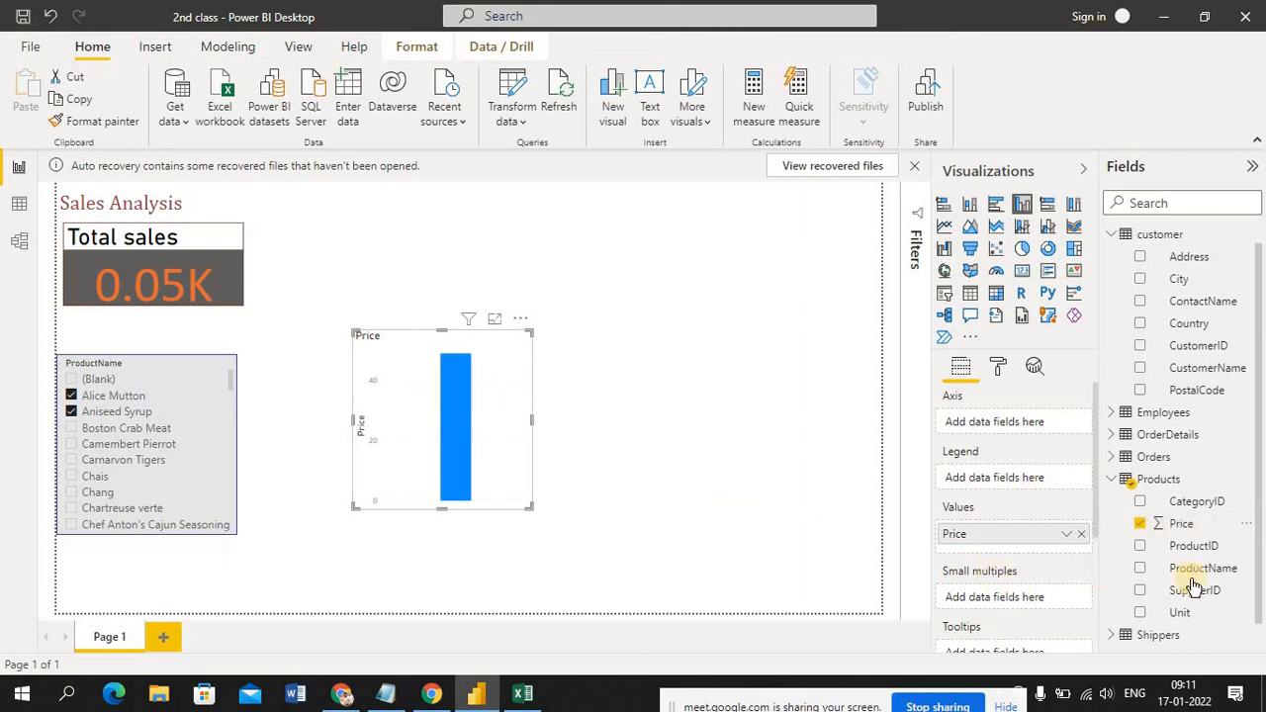
left_click_drag(1208, 578, 797, 417)
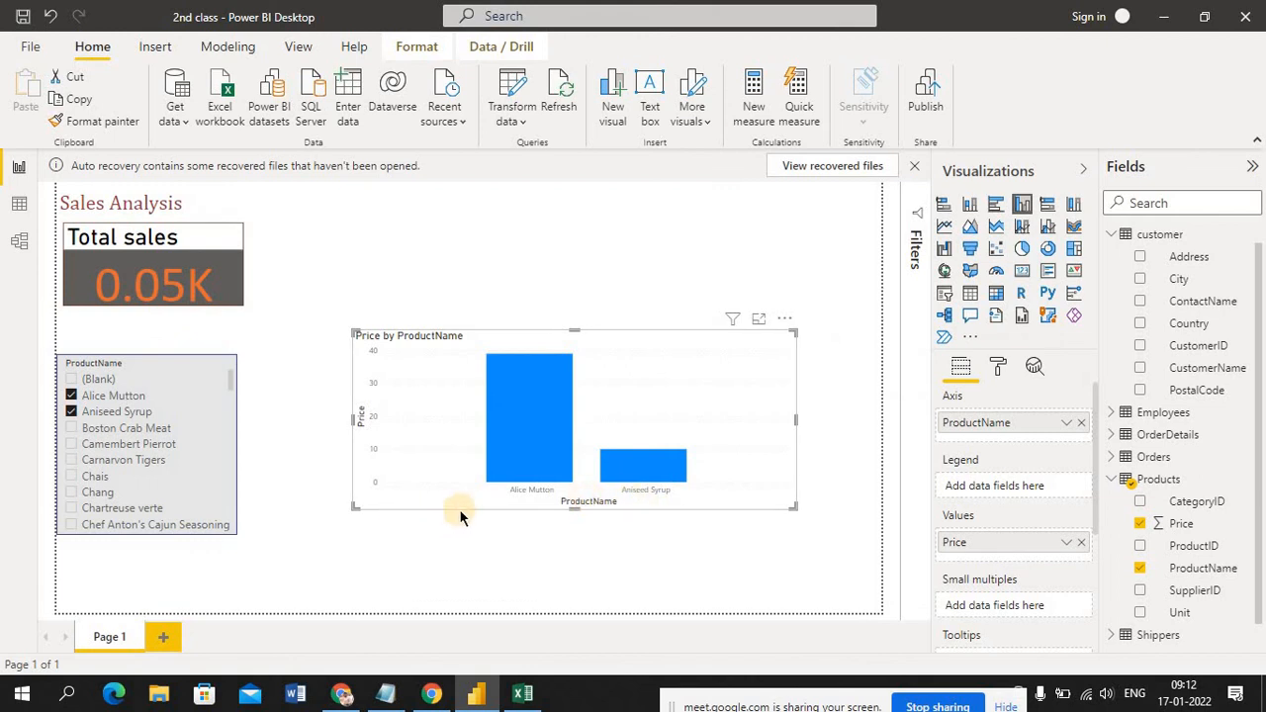
left_click_drag(378, 575, 835, 536)
left_click_drag(302, 336, 310, 564)
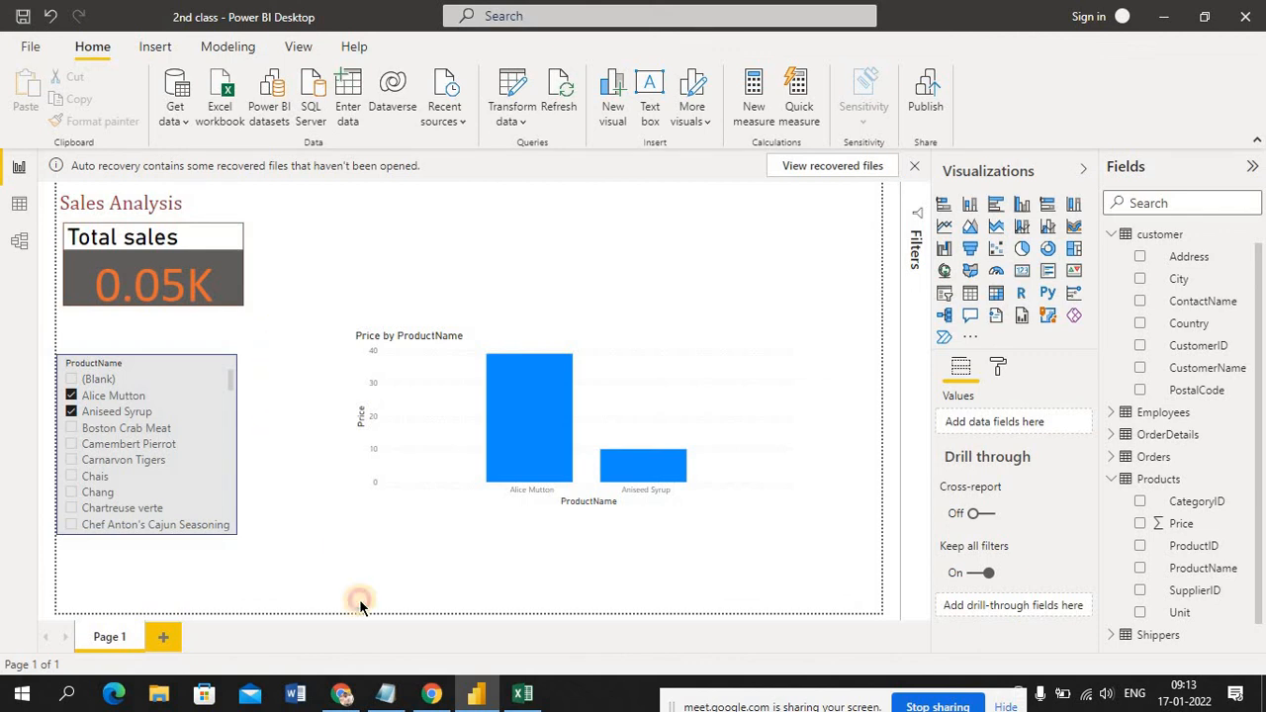
Move the Price by ProductName chart level with the ProductName slicer and deselect Alice Mutton in the slicer
left_click(447, 428)
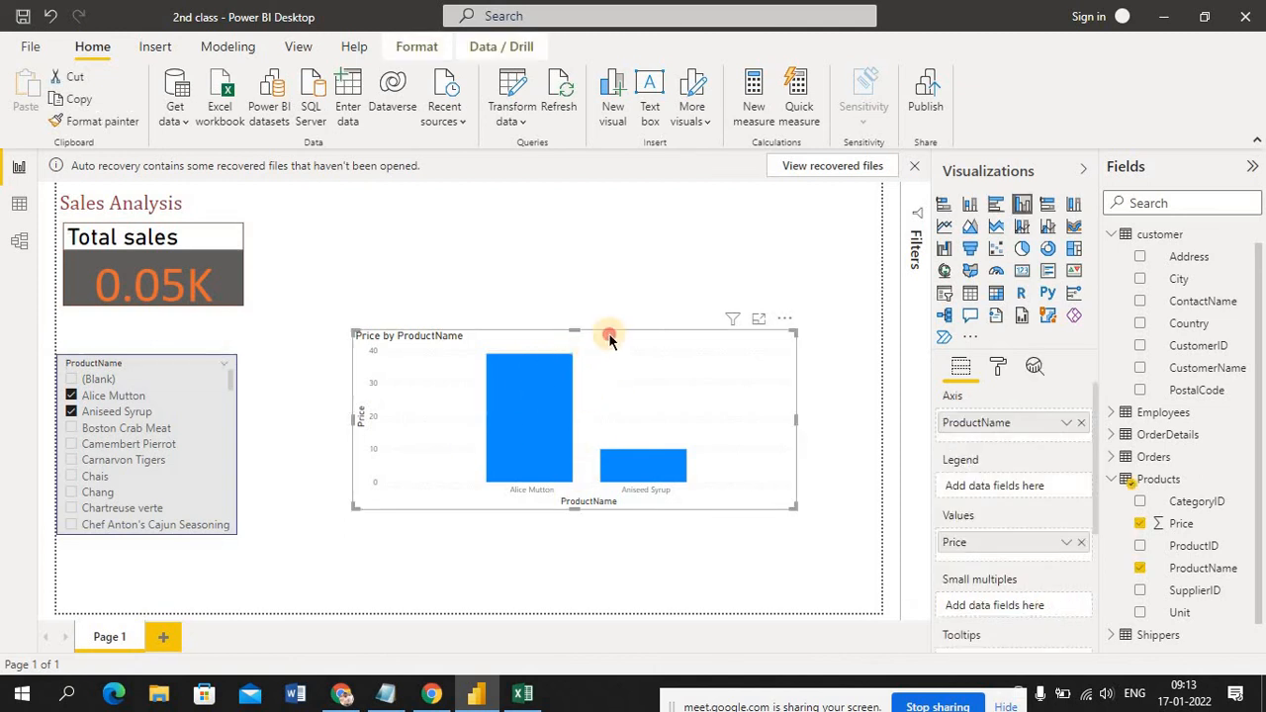
left_click_drag(609, 336, 578, 368)
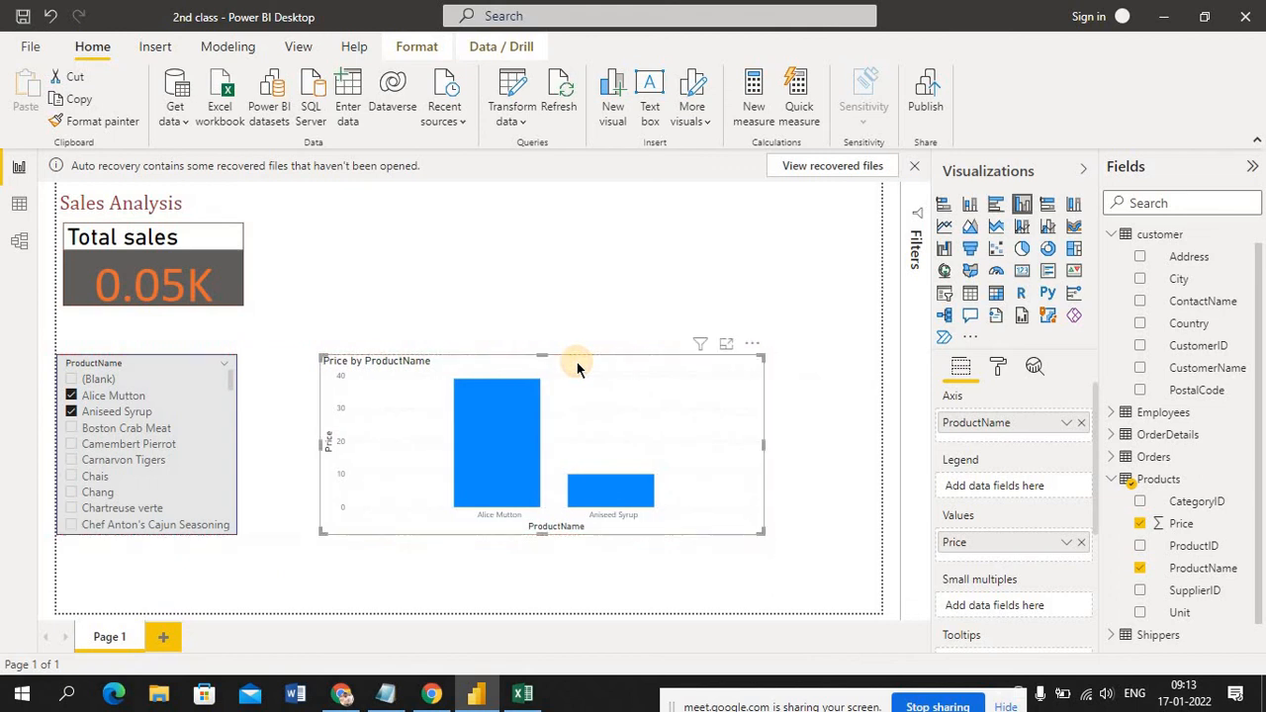
left_click(560, 273)
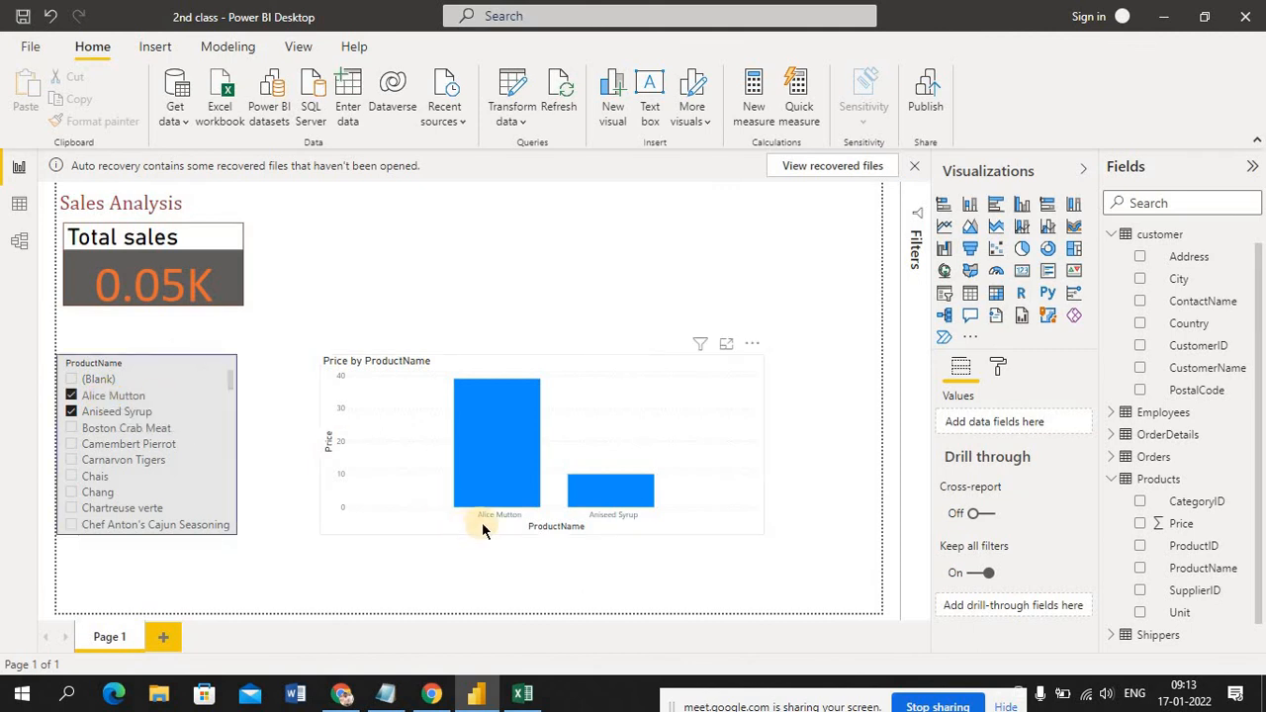
left_click(72, 397)
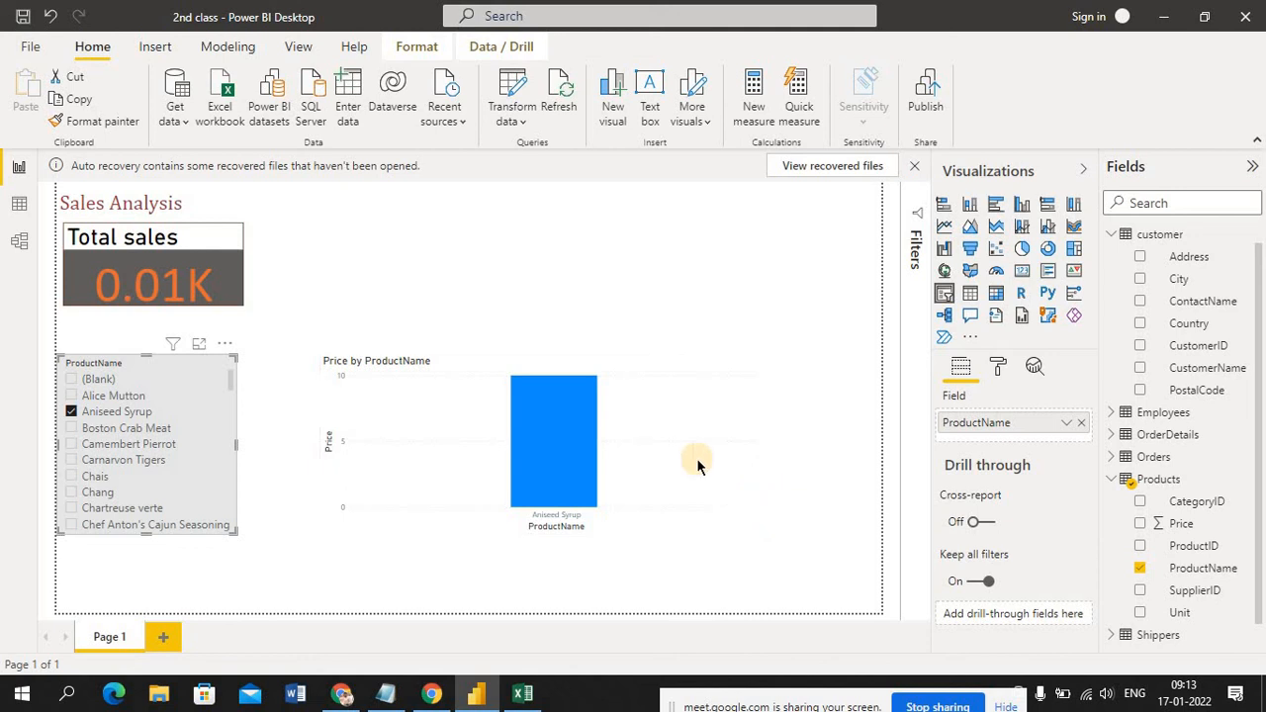
Deselect Aniseed Syrup in the ProductName slicer and move the Price by ProductName chart closer to the slicer
mouse_move(591, 393)
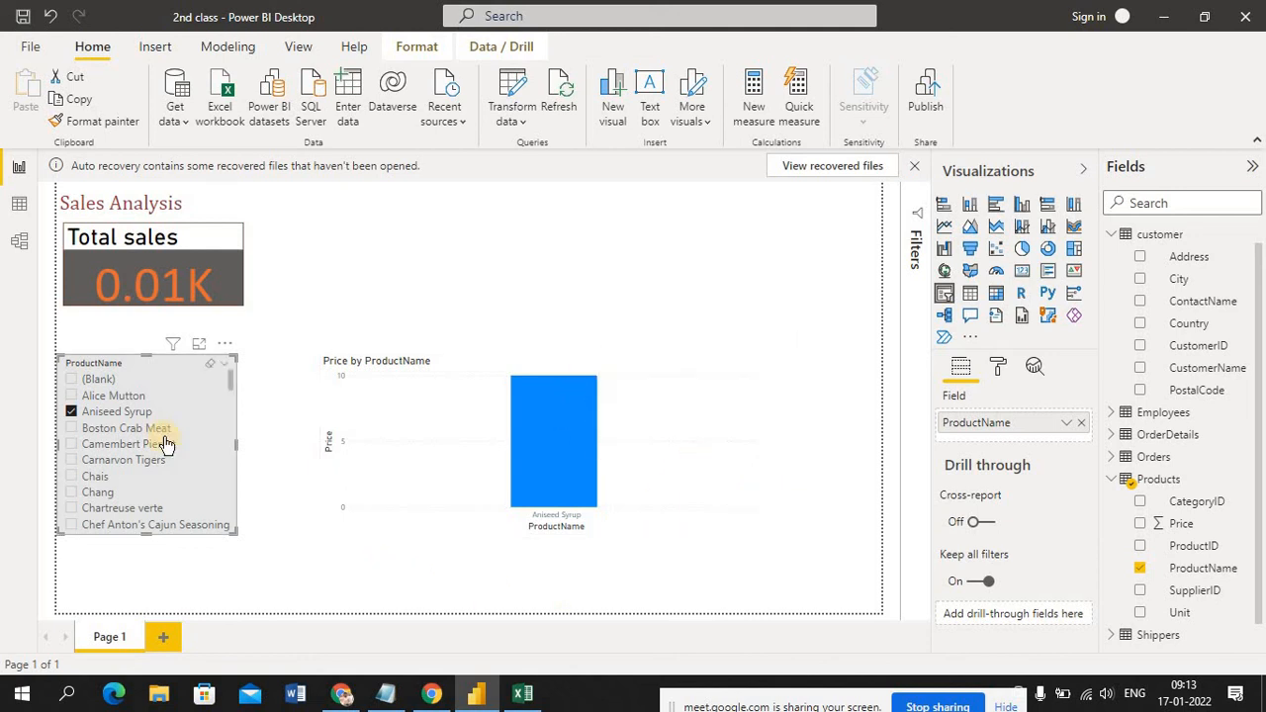
left_click(69, 414)
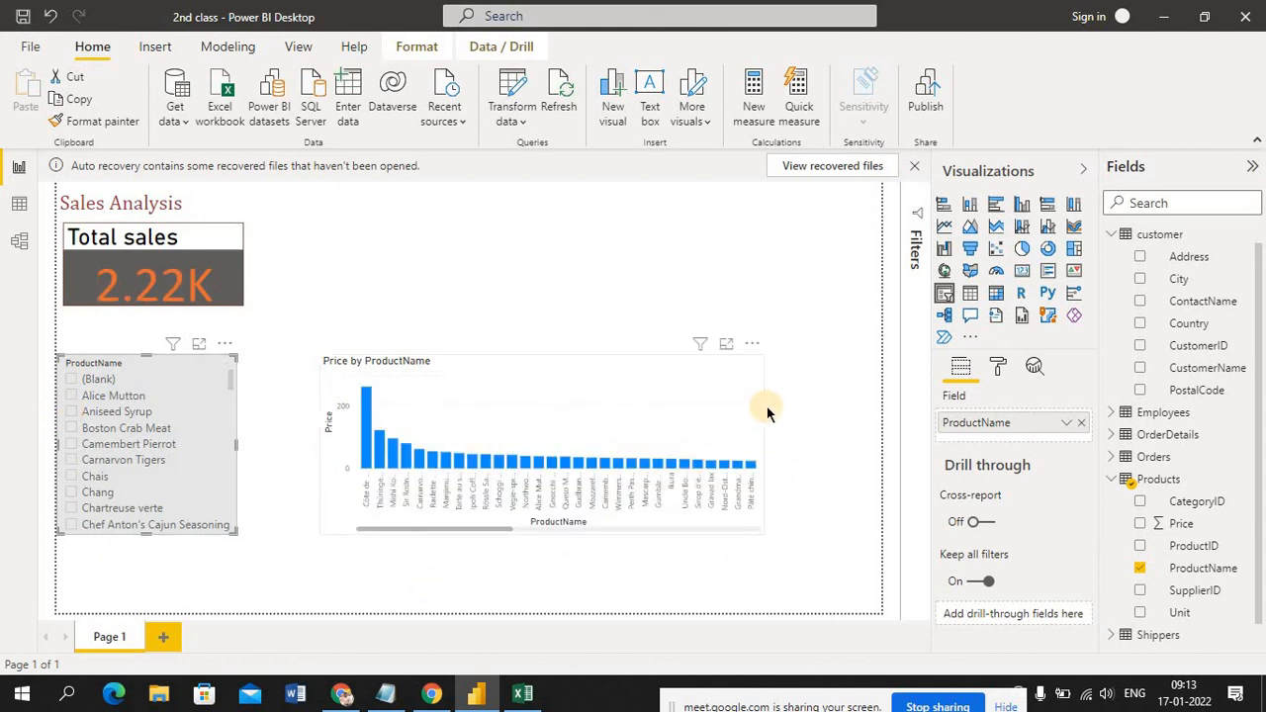
left_click(714, 410)
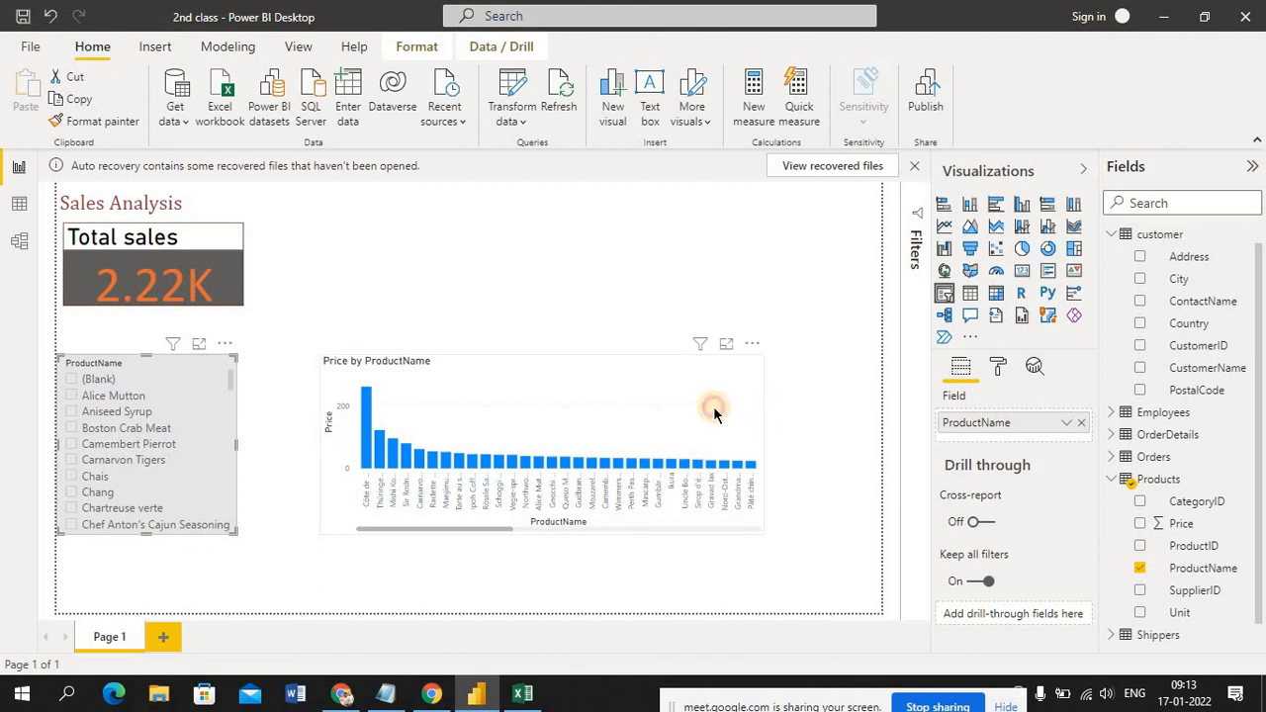
left_click(763, 420)
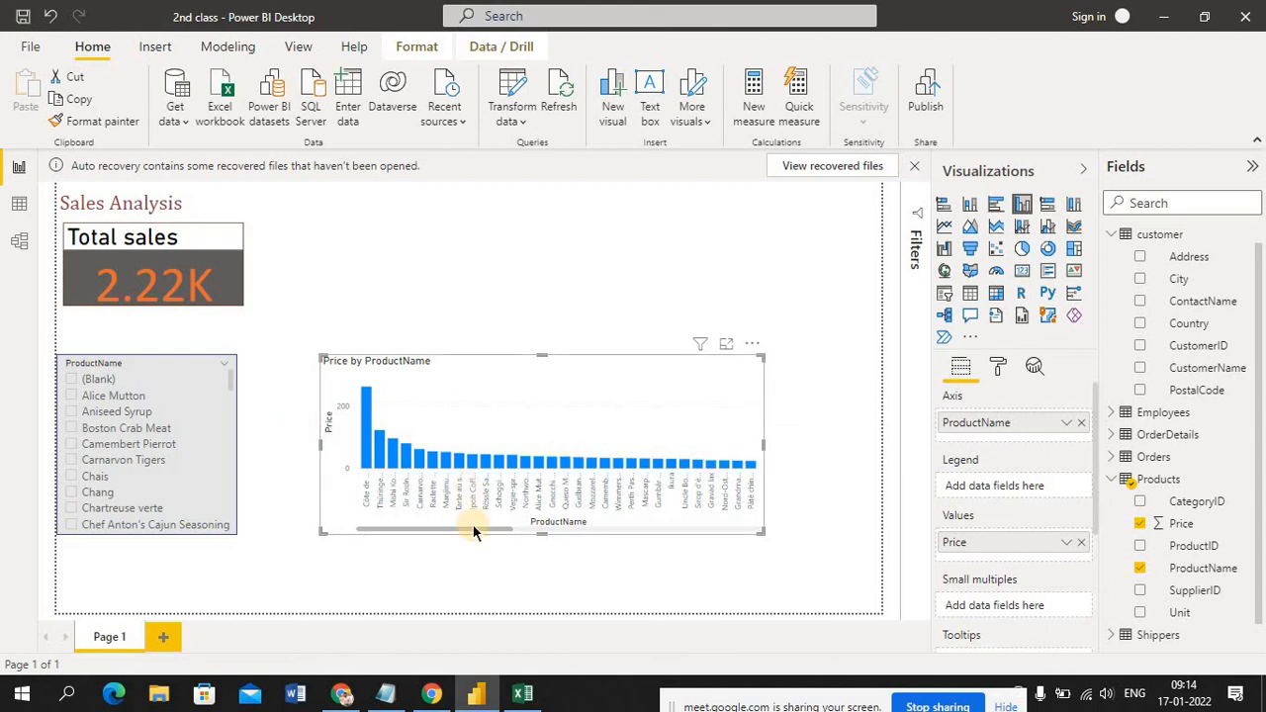
left_click_drag(473, 532, 336, 541)
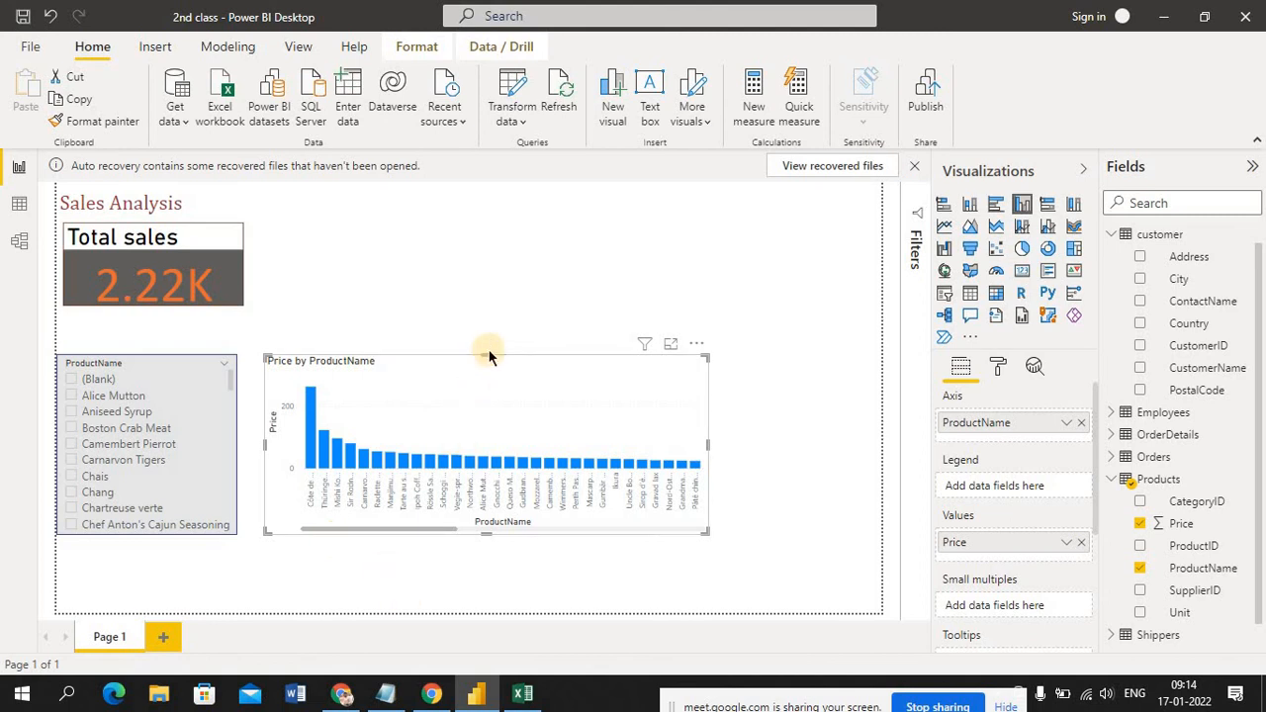
View the Price by ProductName chart in focus mode, return to the report page and deselect the chart
left_click(670, 349)
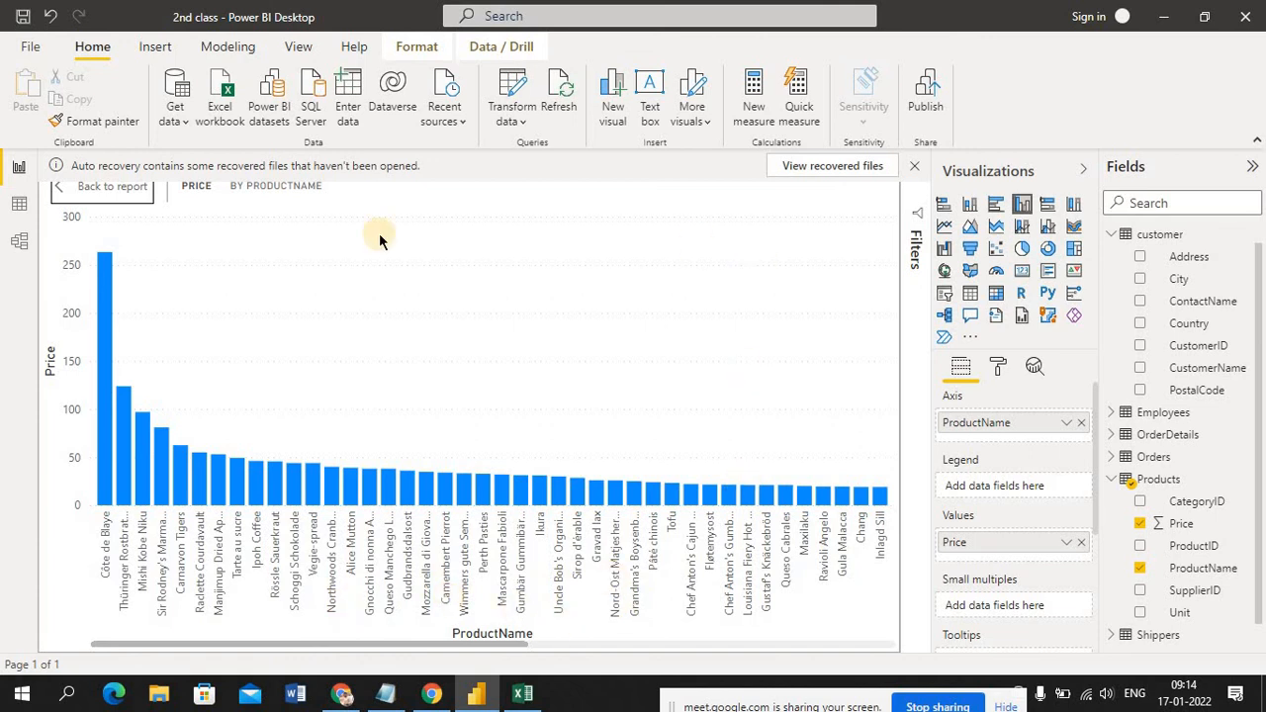
left_click(119, 197)
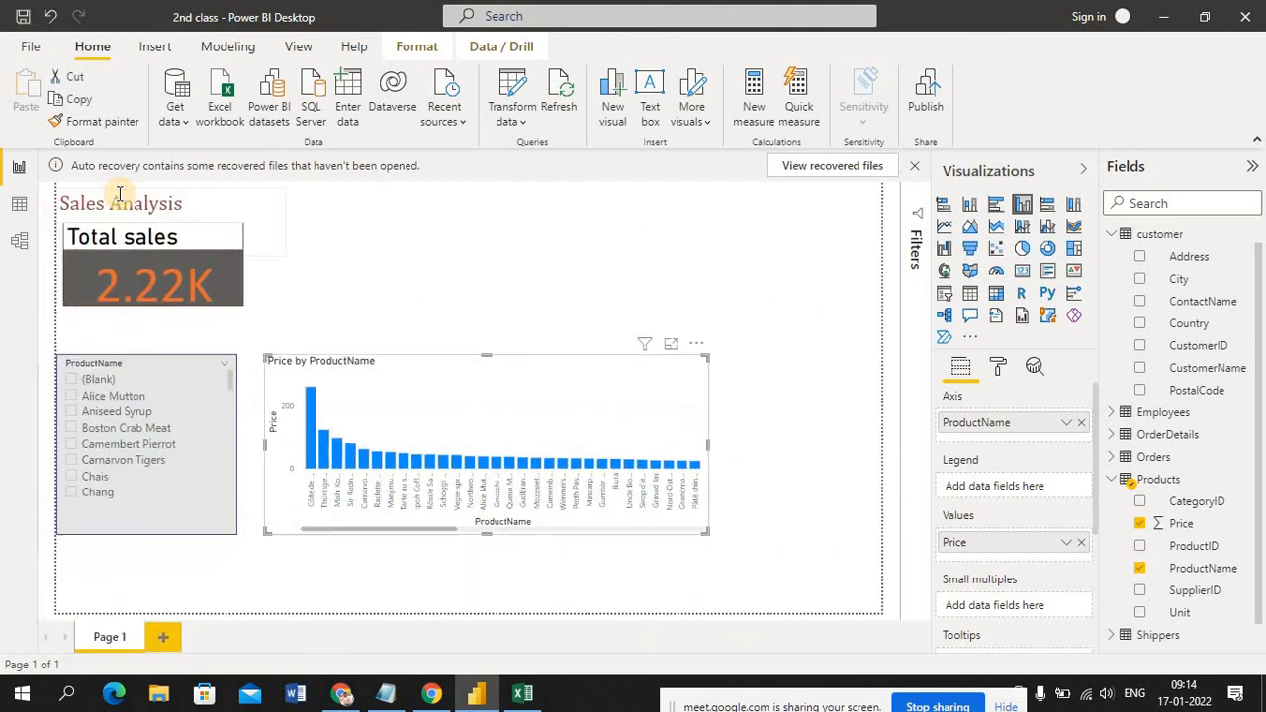
left_click(511, 277)
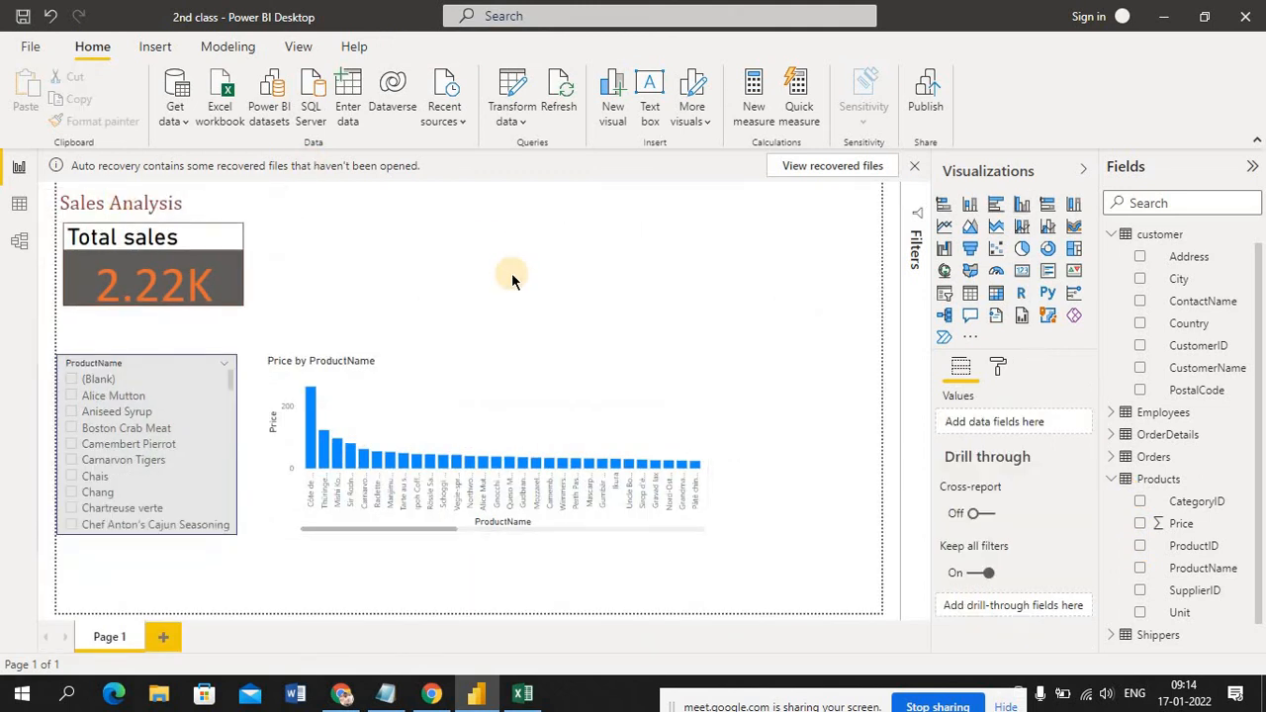
Select Alice Mutton, Aniseed Syrup and Boston Crab Meat together in the ProductName slicer
left_click(117, 403)
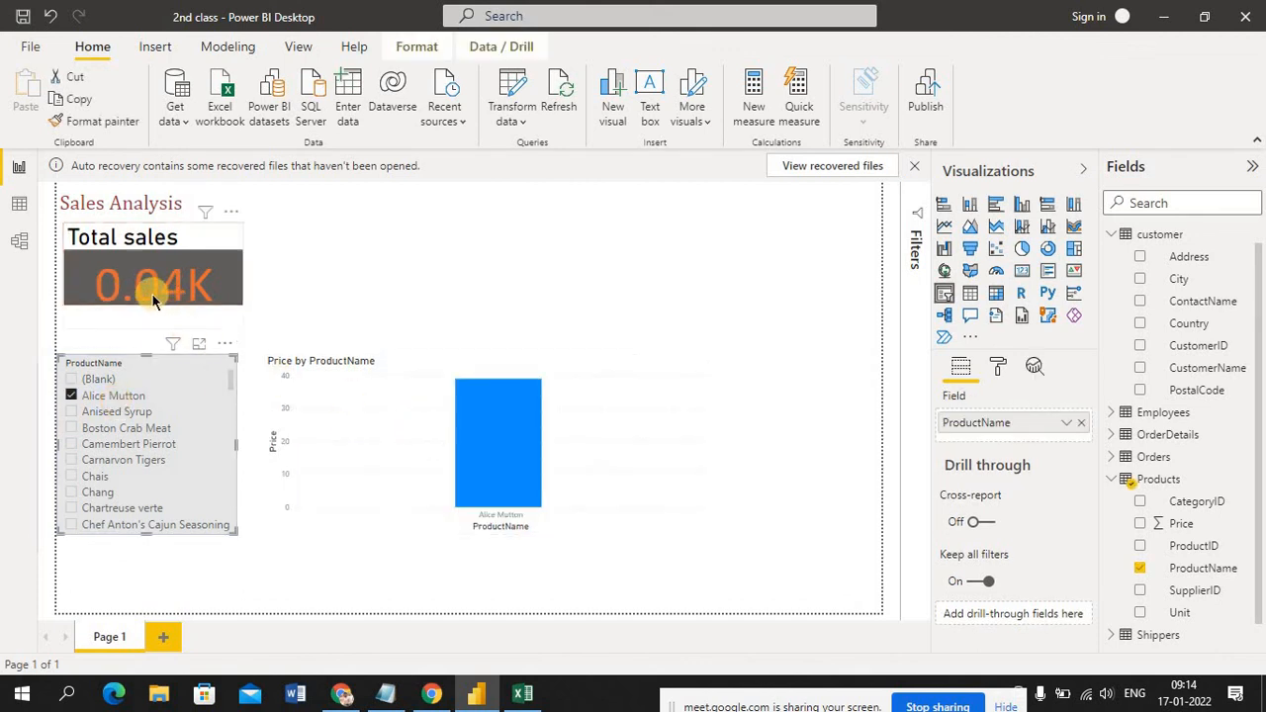
mouse_move(487, 439)
mouse_move(500, 479)
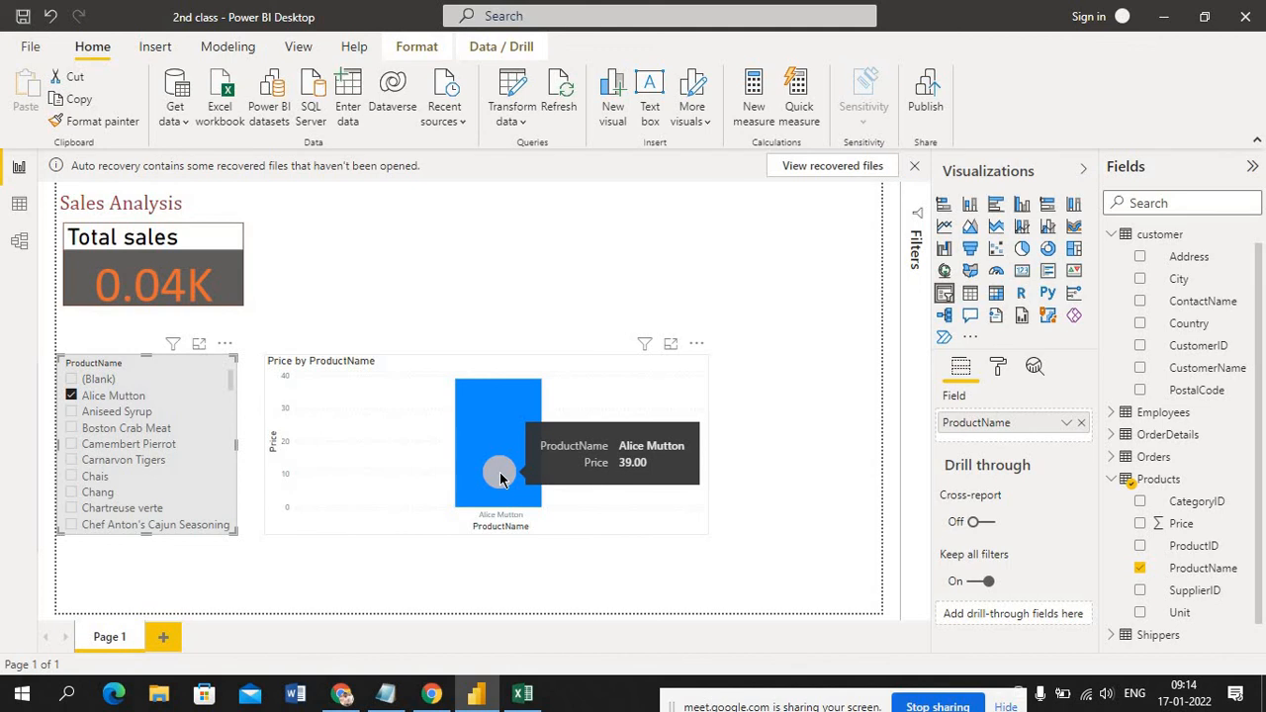
left_click(120, 414)
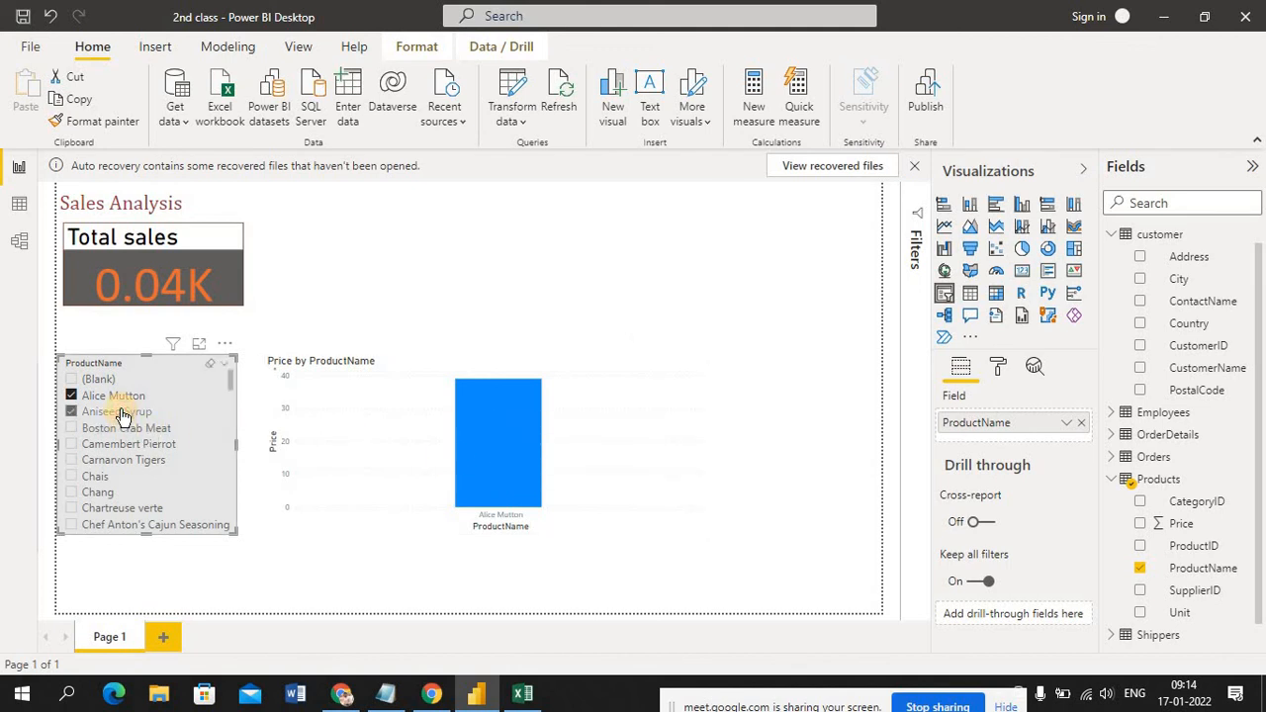
left_click(114, 429)
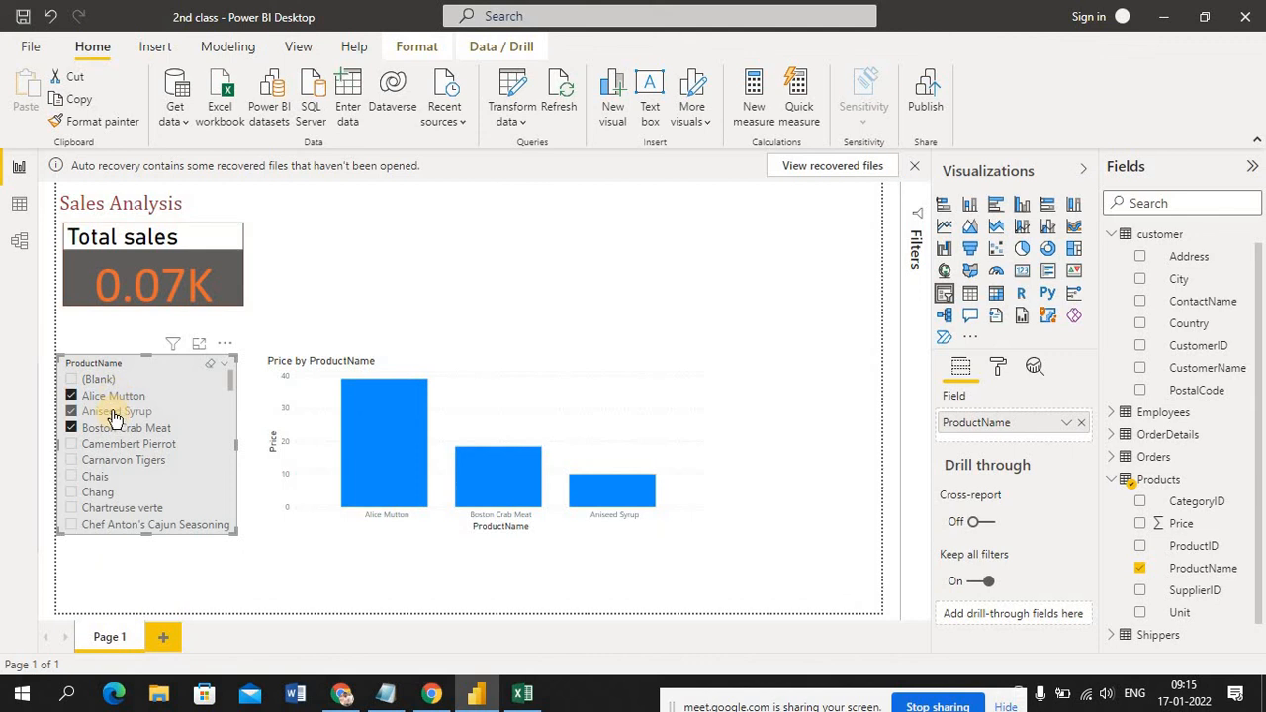
Check the price tooltips of the three product columns in the chart and save the report
mouse_move(379, 478)
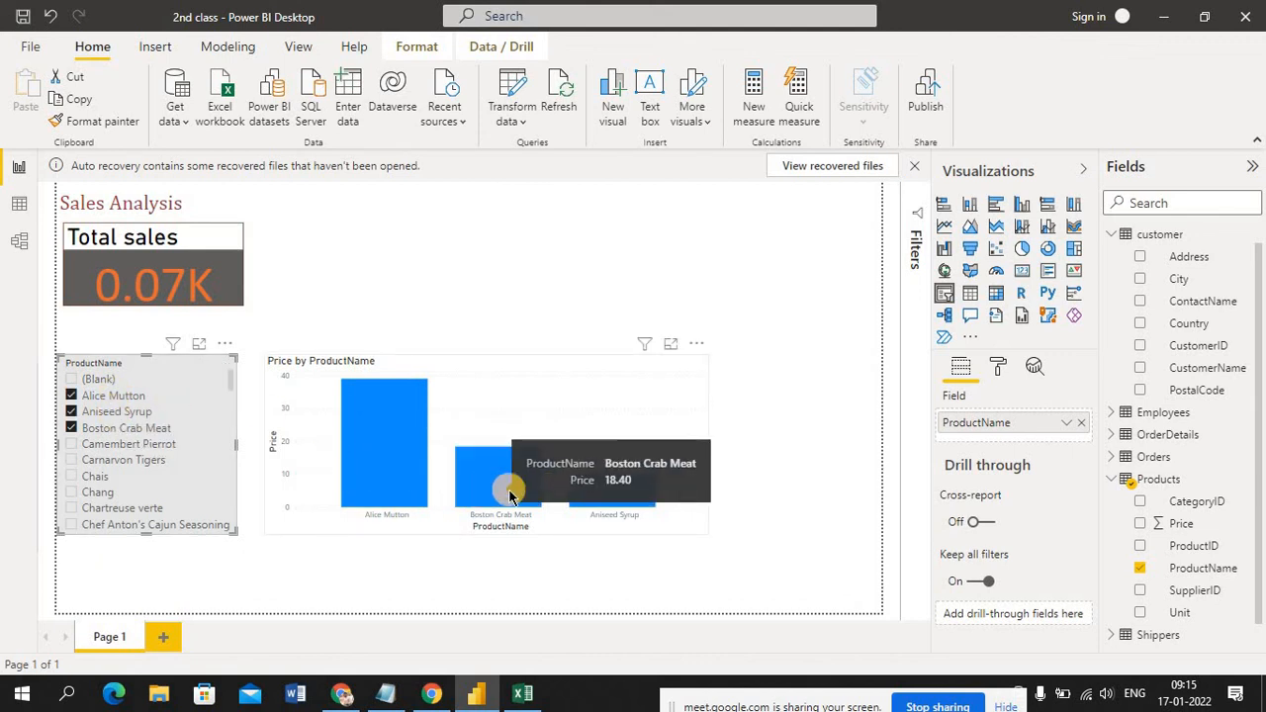
mouse_move(605, 494)
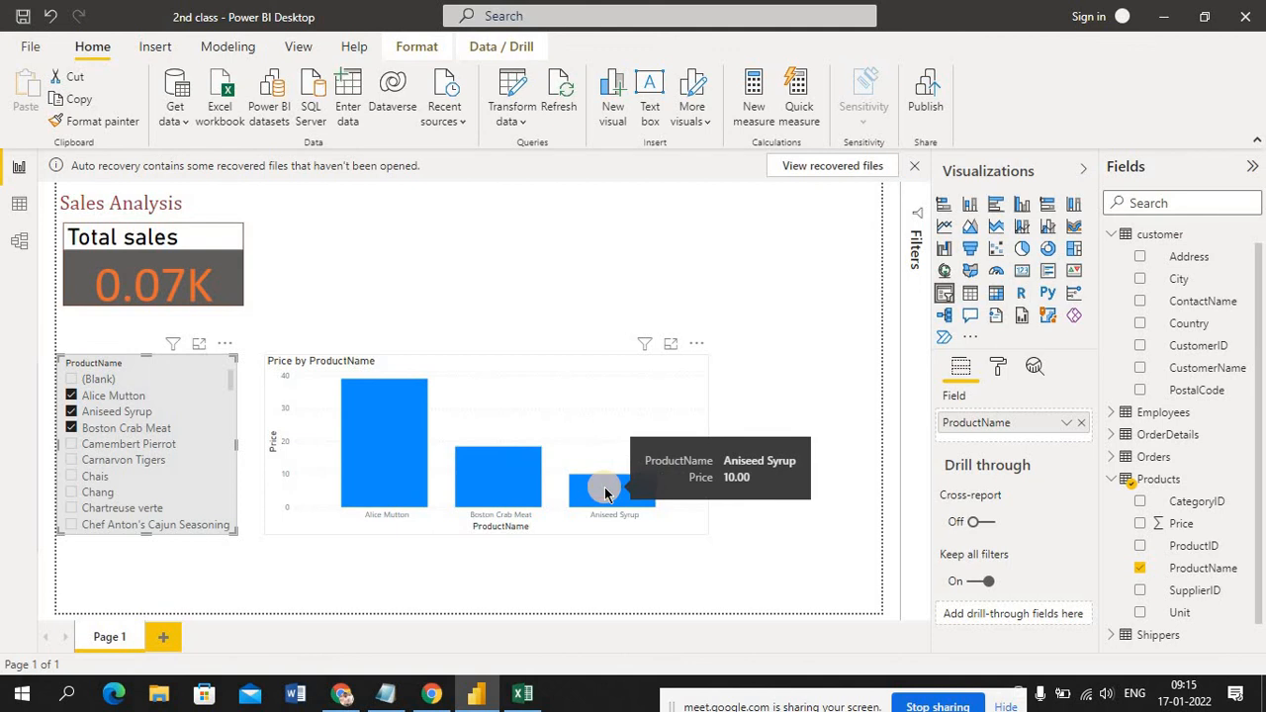
mouse_move(367, 452)
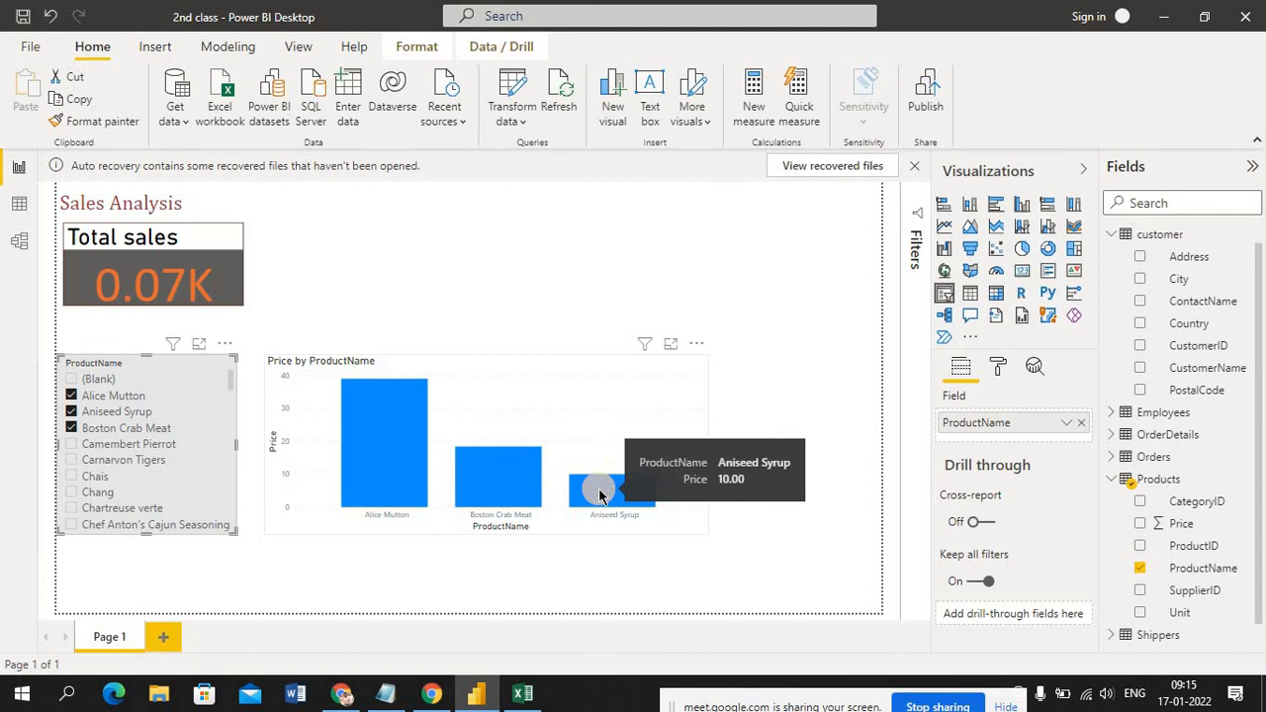
mouse_move(179, 262)
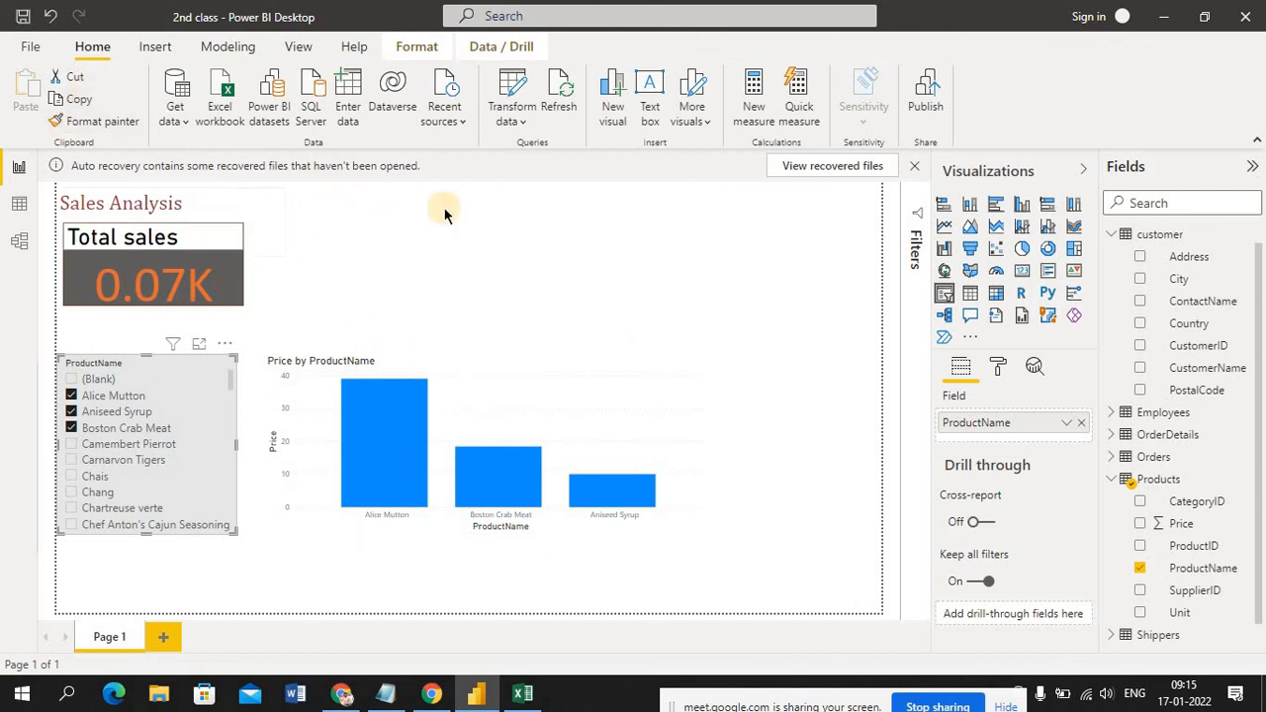
left_click(23, 23)
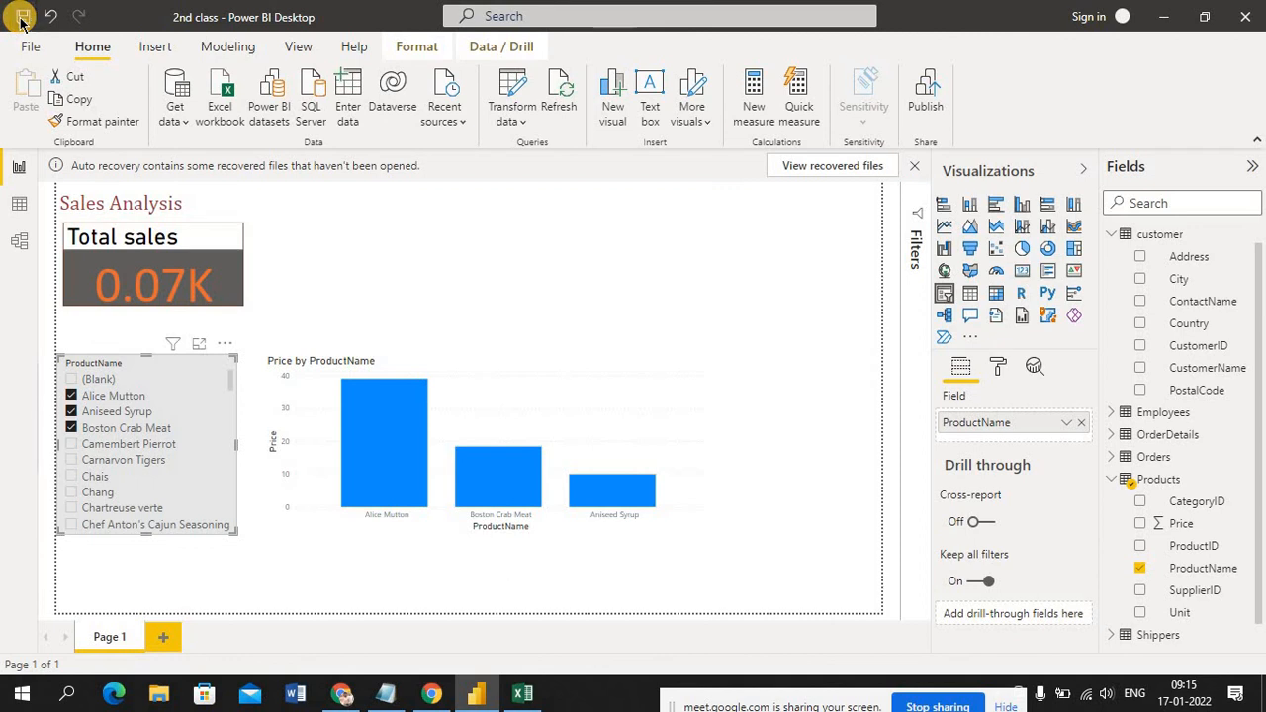